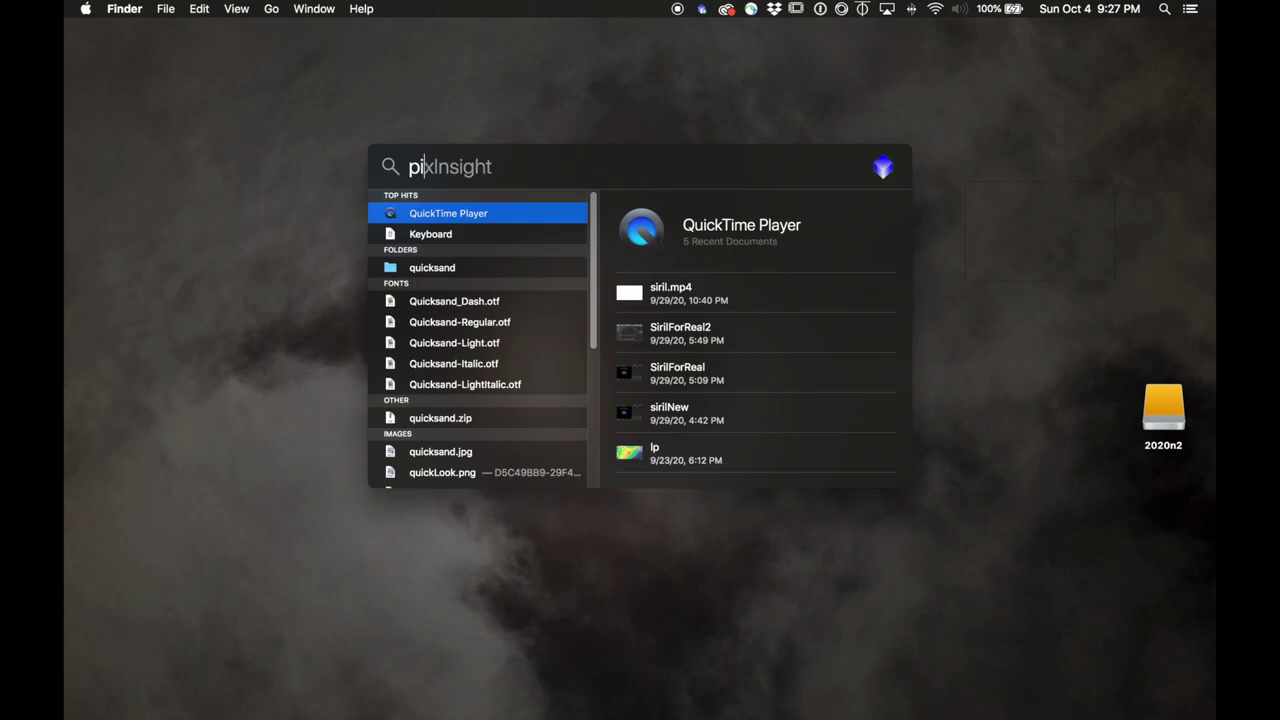
# - Launch PixInsight
pyautogui.press('Return')
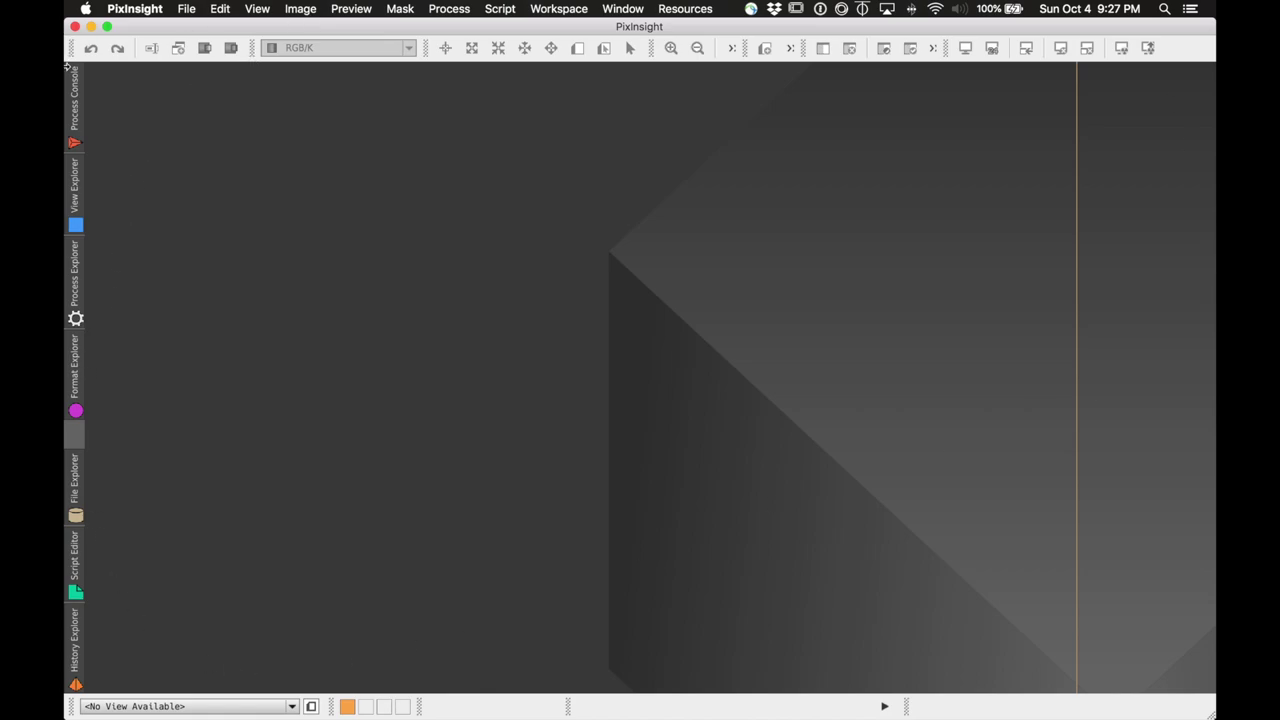
pyautogui.click(70, 140)
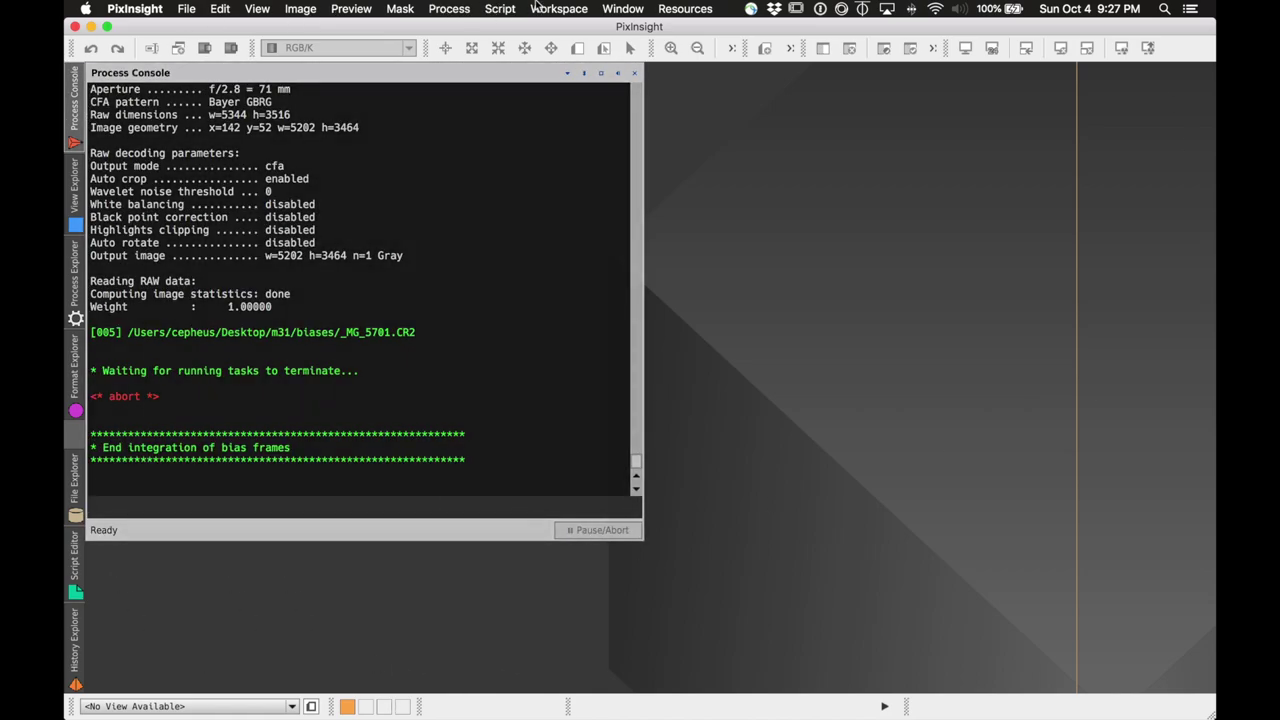
pyautogui.click(447, 9)
pyautogui.moveTo(505, 8)
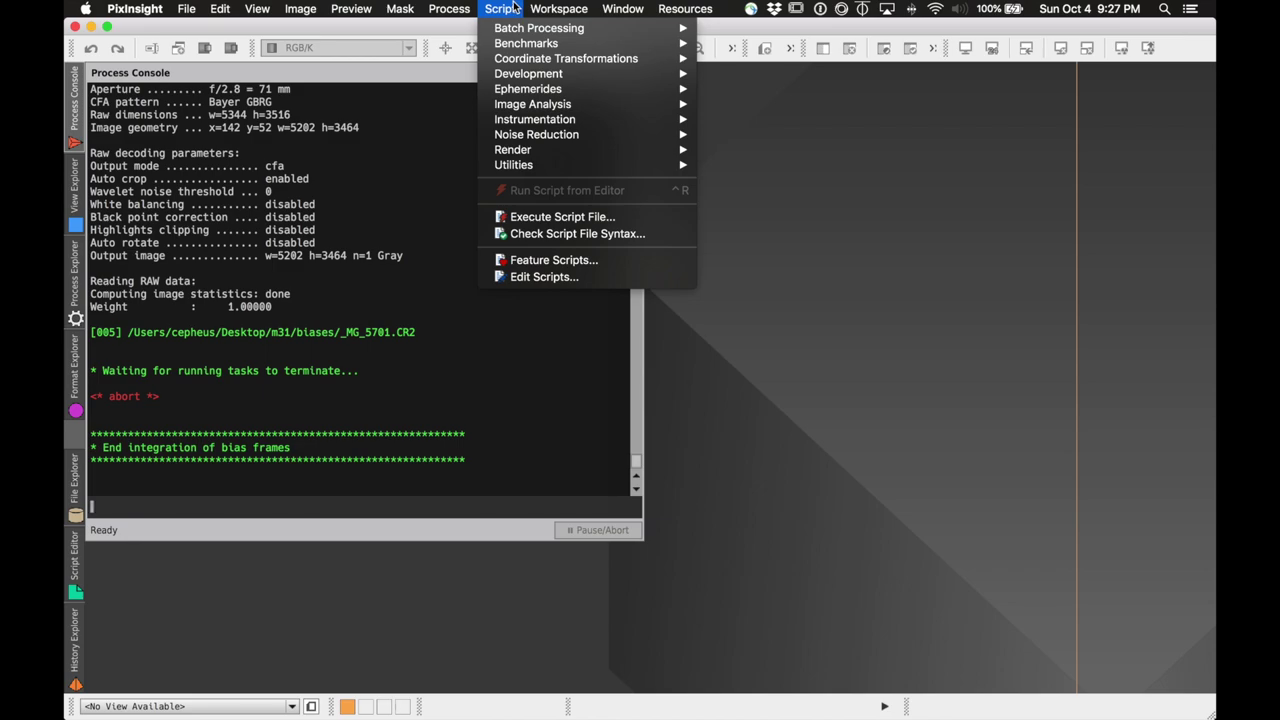
pyautogui.click(976, 207)
pyautogui.click(500, 9)
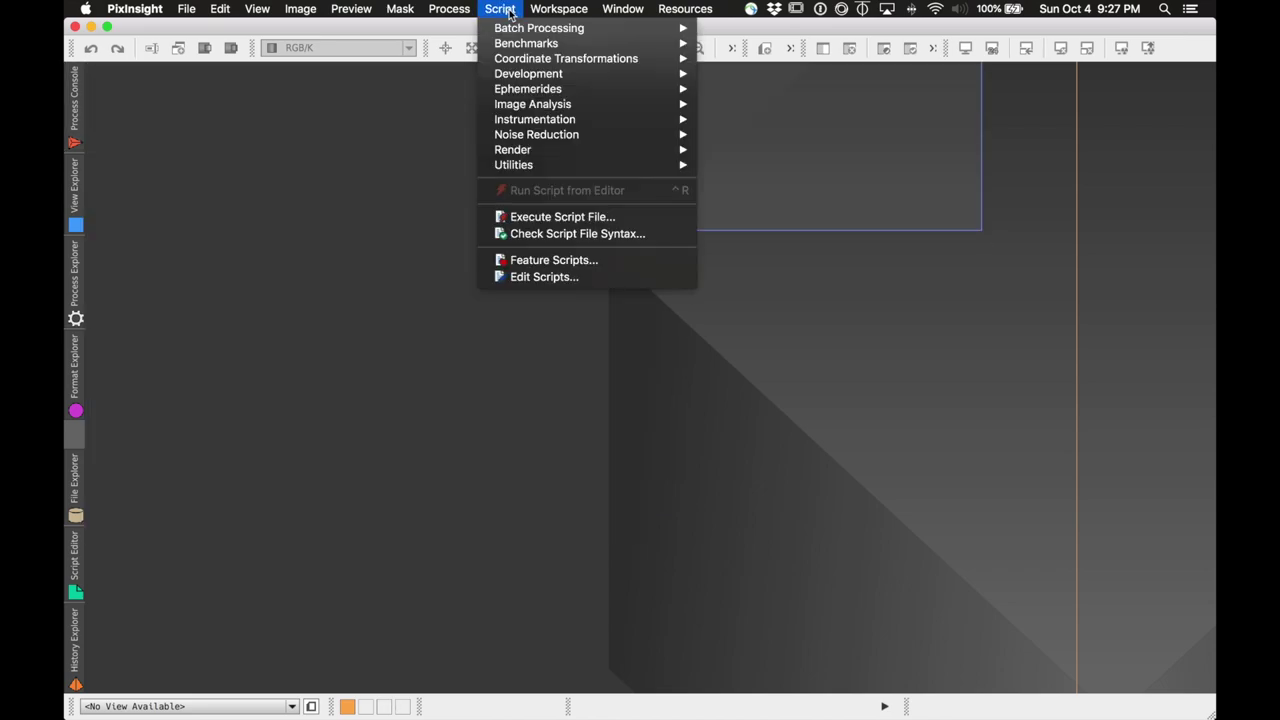
pyautogui.moveTo(513, 33)
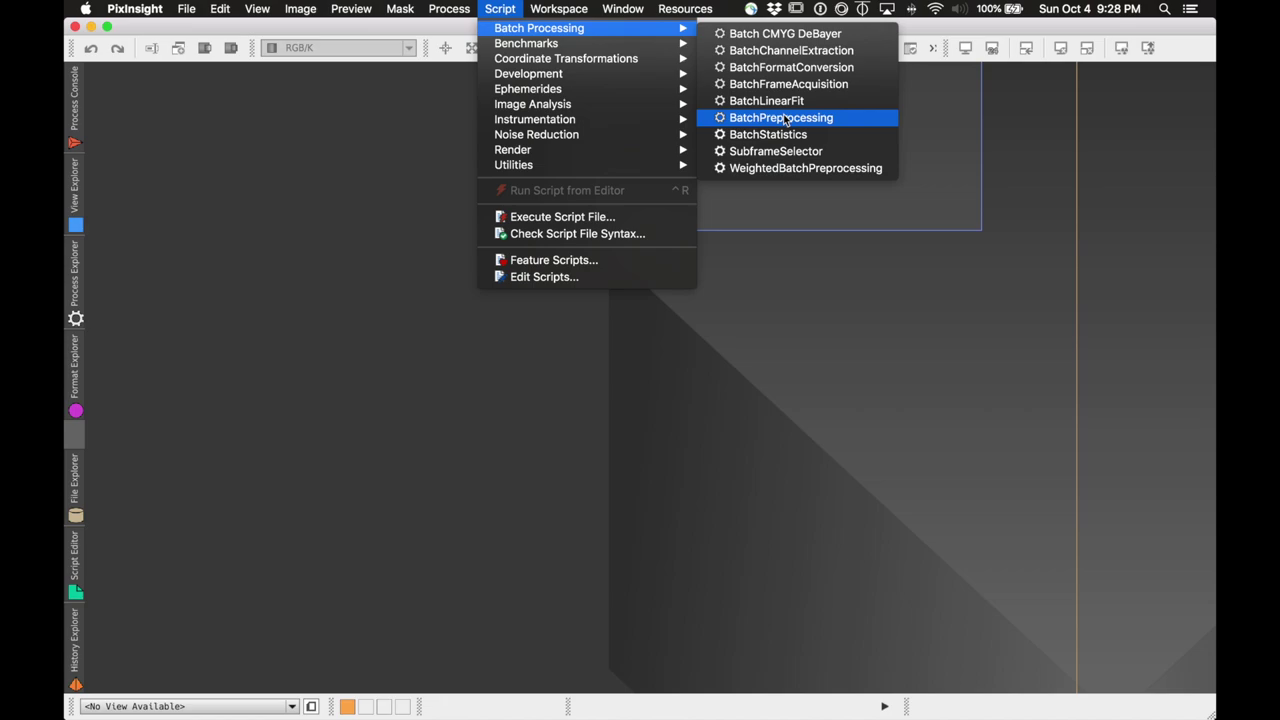
pyautogui.click(656, 413)
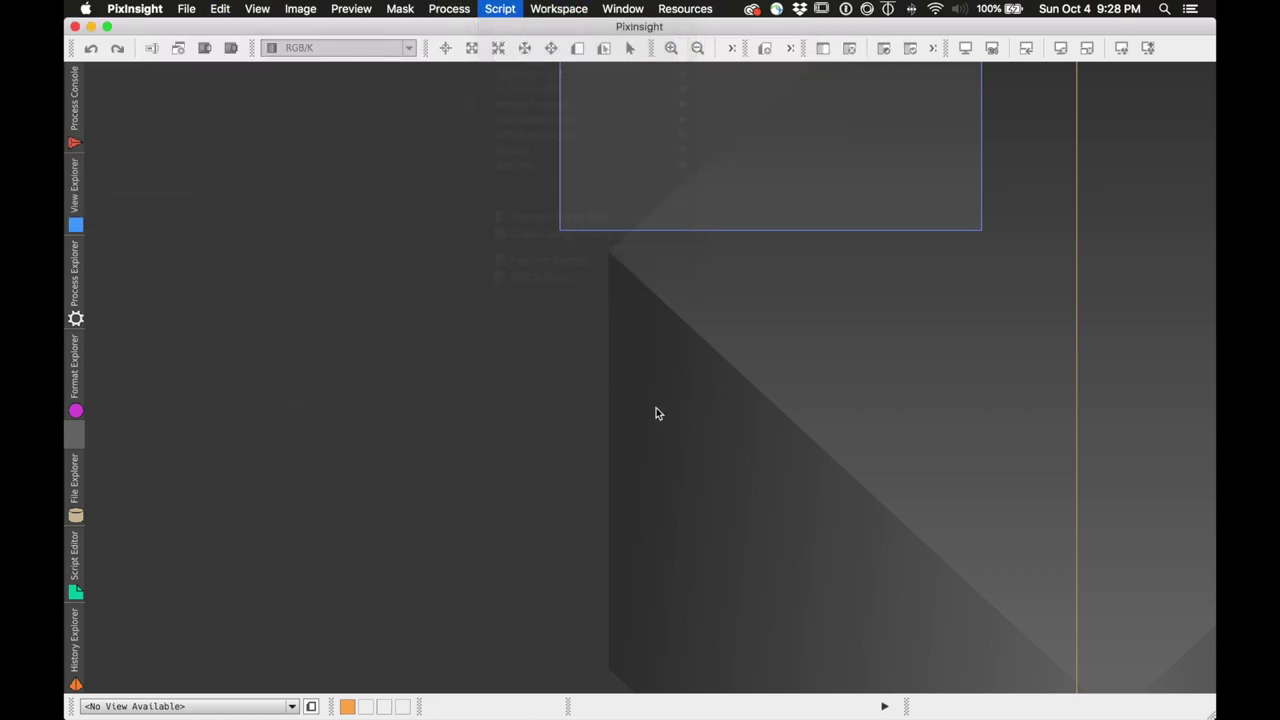
pyautogui.moveTo(656, 413); pyautogui.dragTo(475, 207)
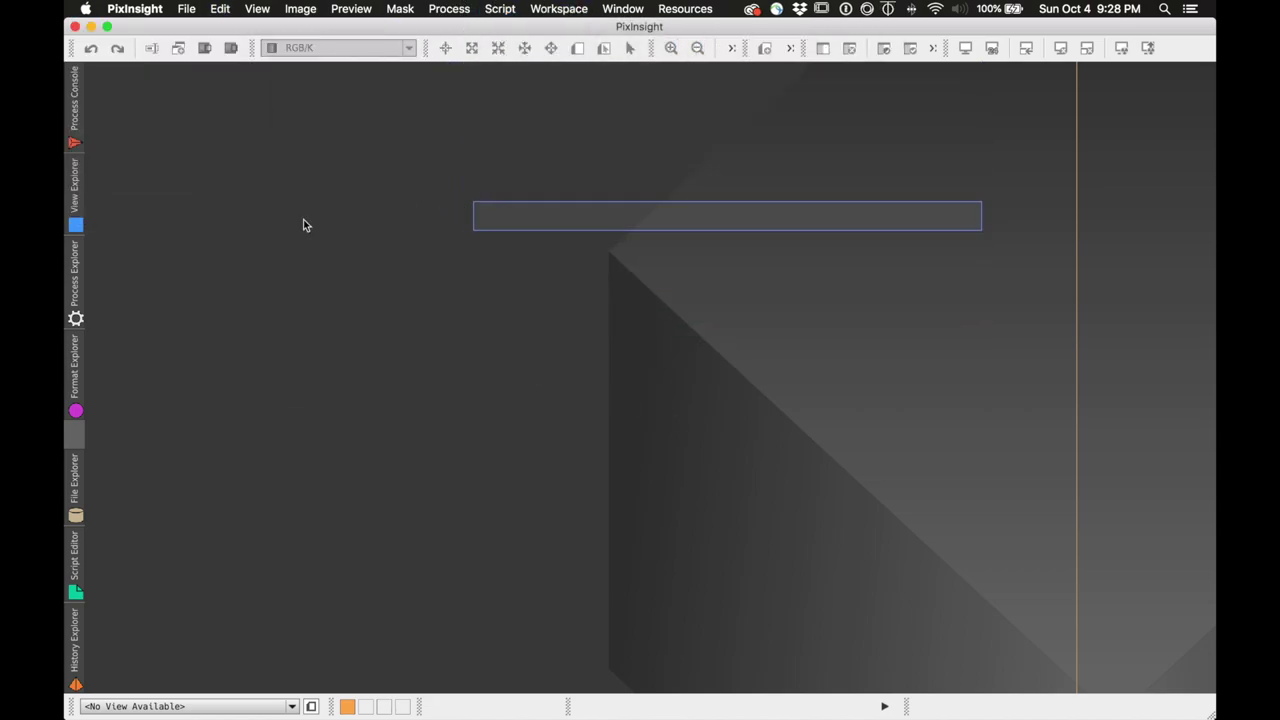
# - Open the BatchPreprocessing script and look through its Flats, Darks, Bias and Lights settings
pyautogui.click(450, 9)
pyautogui.moveTo(502, 9)
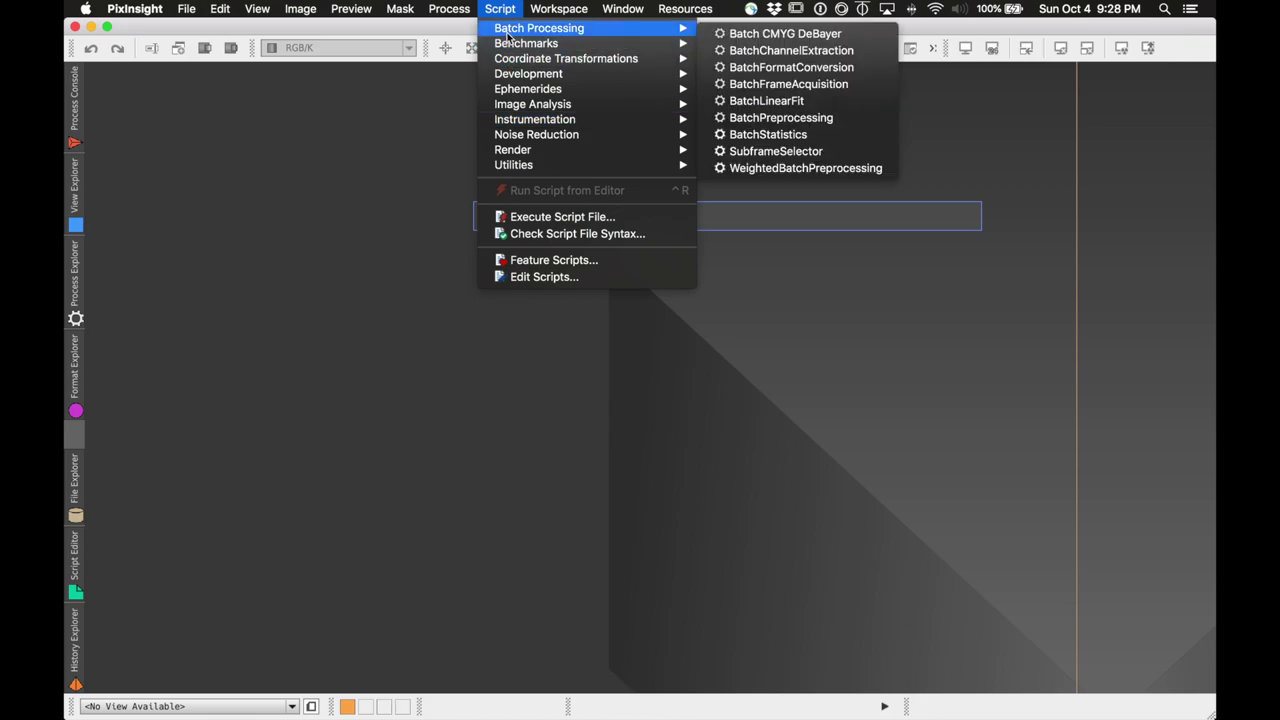
pyautogui.click(786, 119)
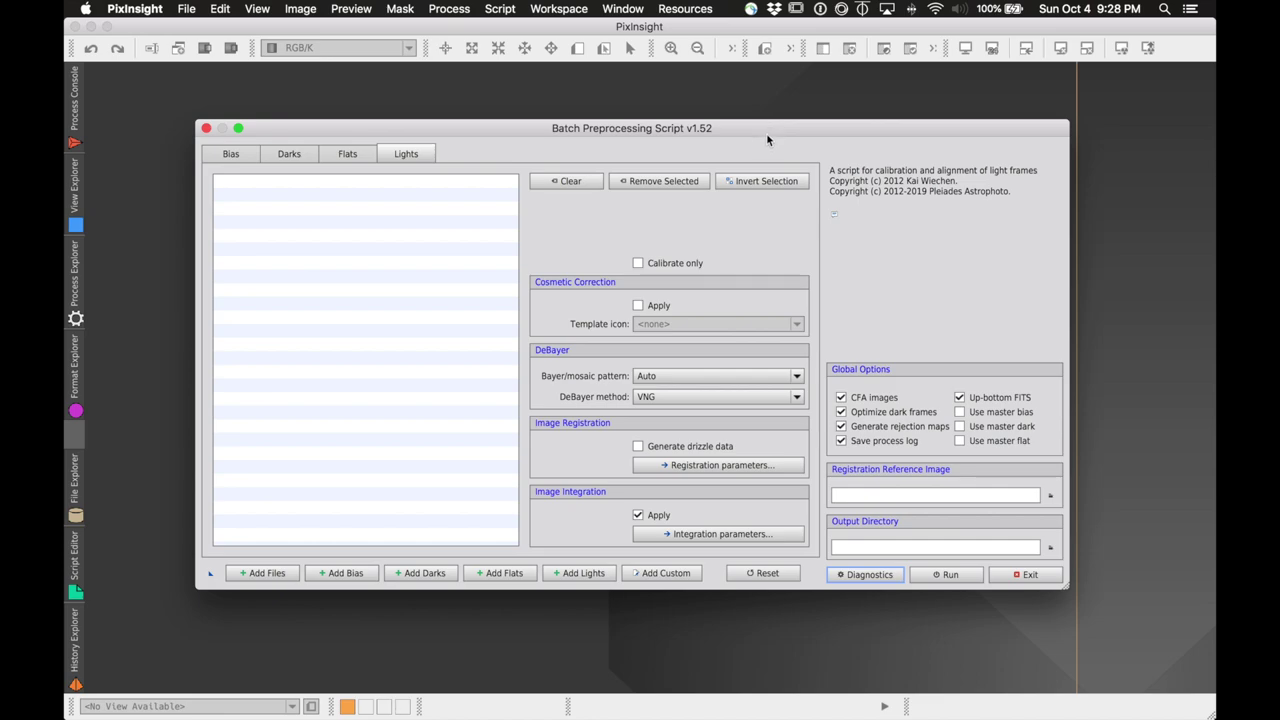
pyautogui.moveTo(766, 133); pyautogui.dragTo(788, 134)
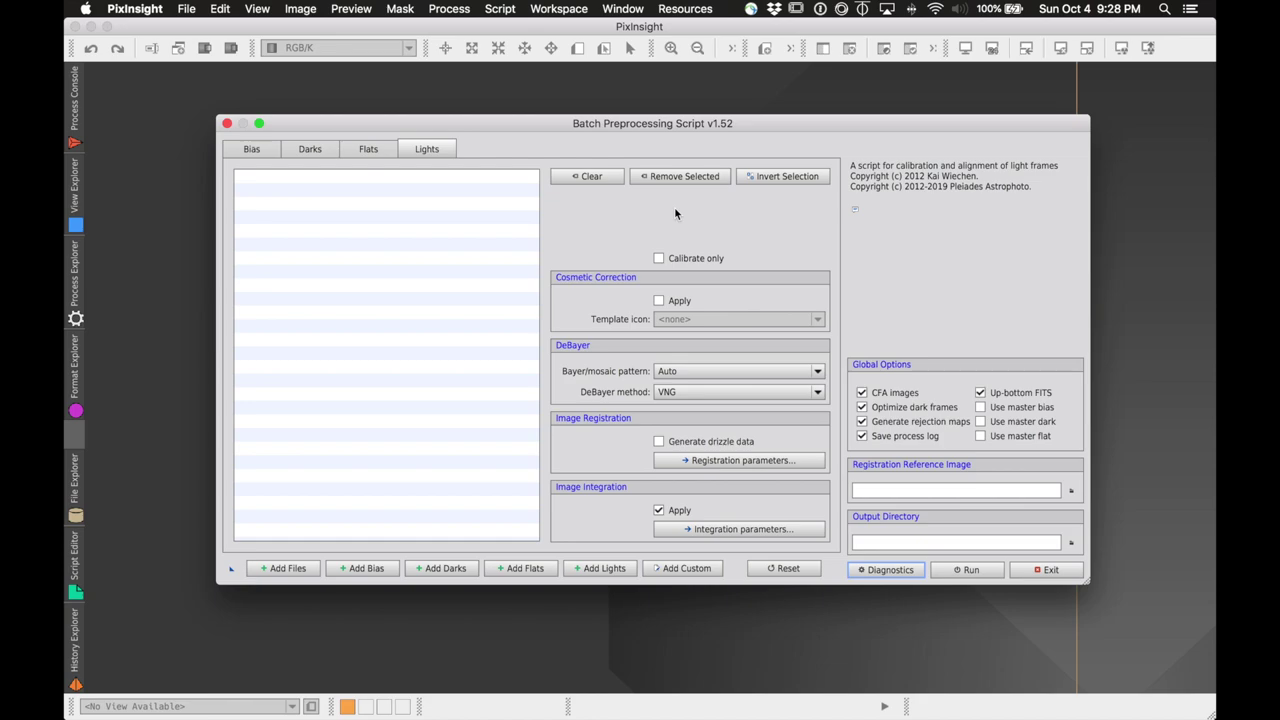
pyautogui.click(376, 155)
pyautogui.click(318, 151)
pyautogui.click(262, 149)
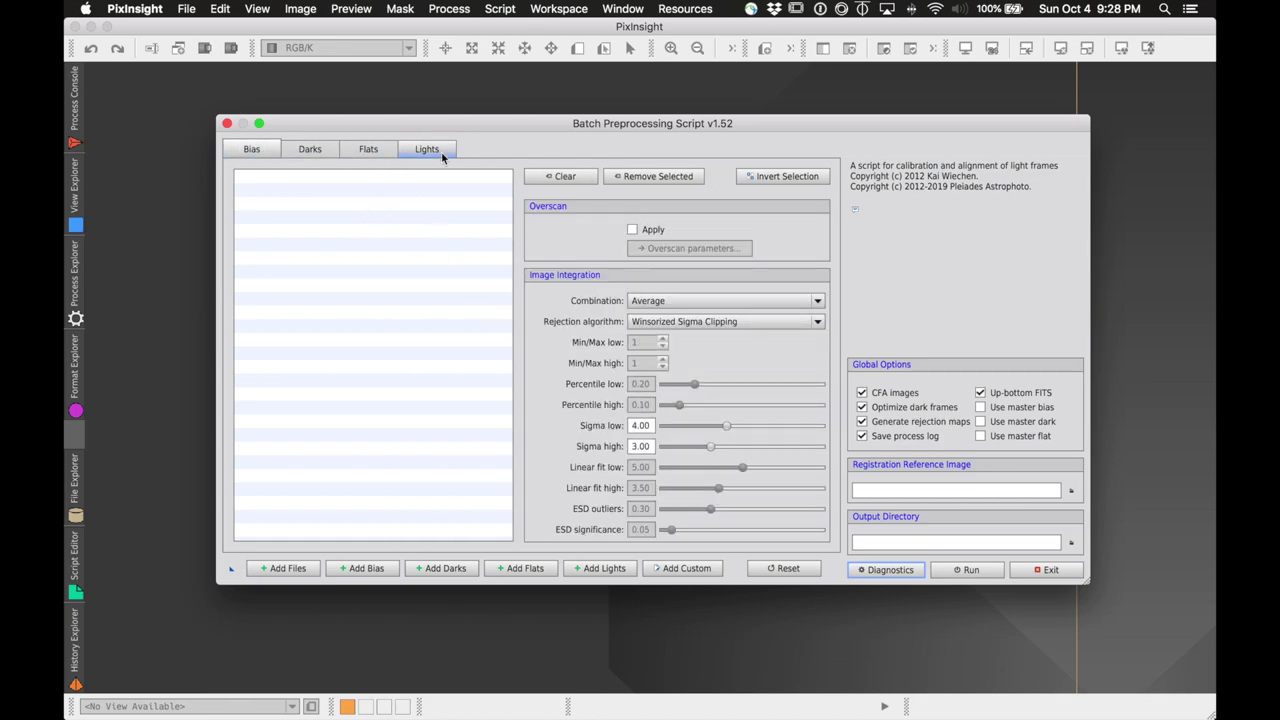
pyautogui.click(437, 151)
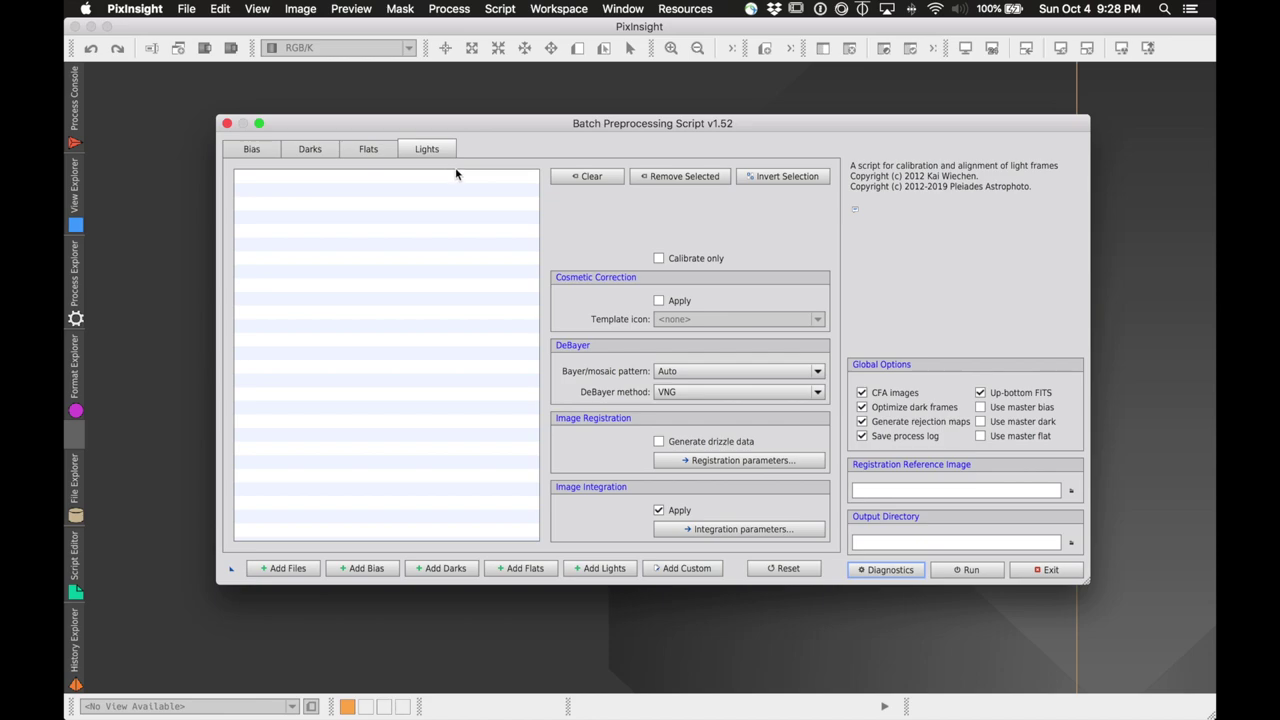
# - Add all the CR2 light frames from the m31 lights folder to the batch preprocessing script
pyautogui.click(606, 568)
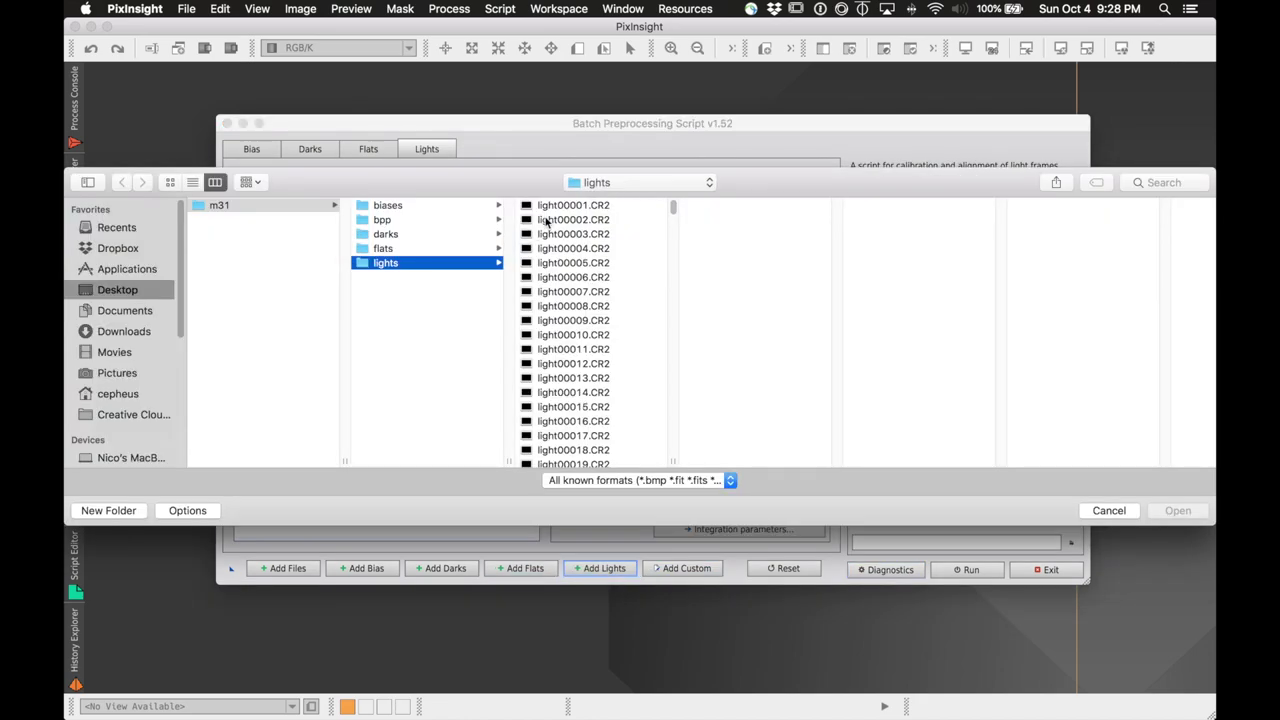
pyautogui.click(560, 205)
pyautogui.moveTo(675, 212); pyautogui.dragTo(703, 546)
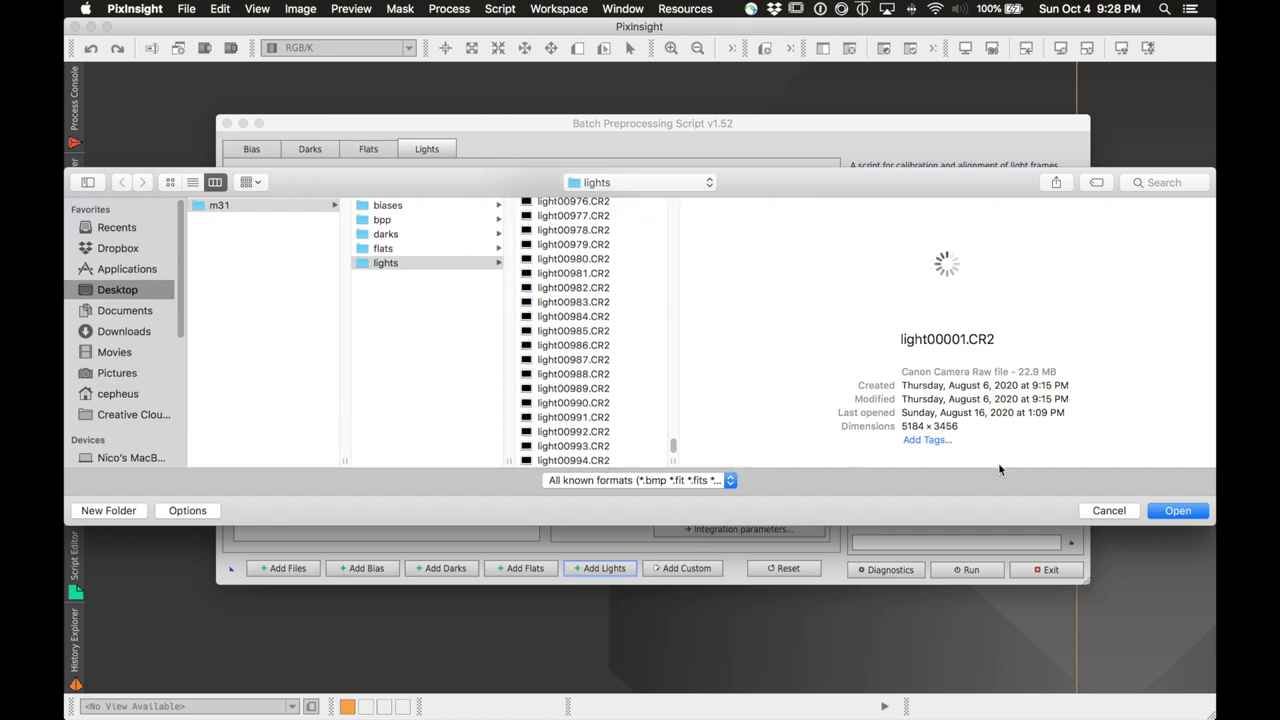
pyautogui.press('super+a')
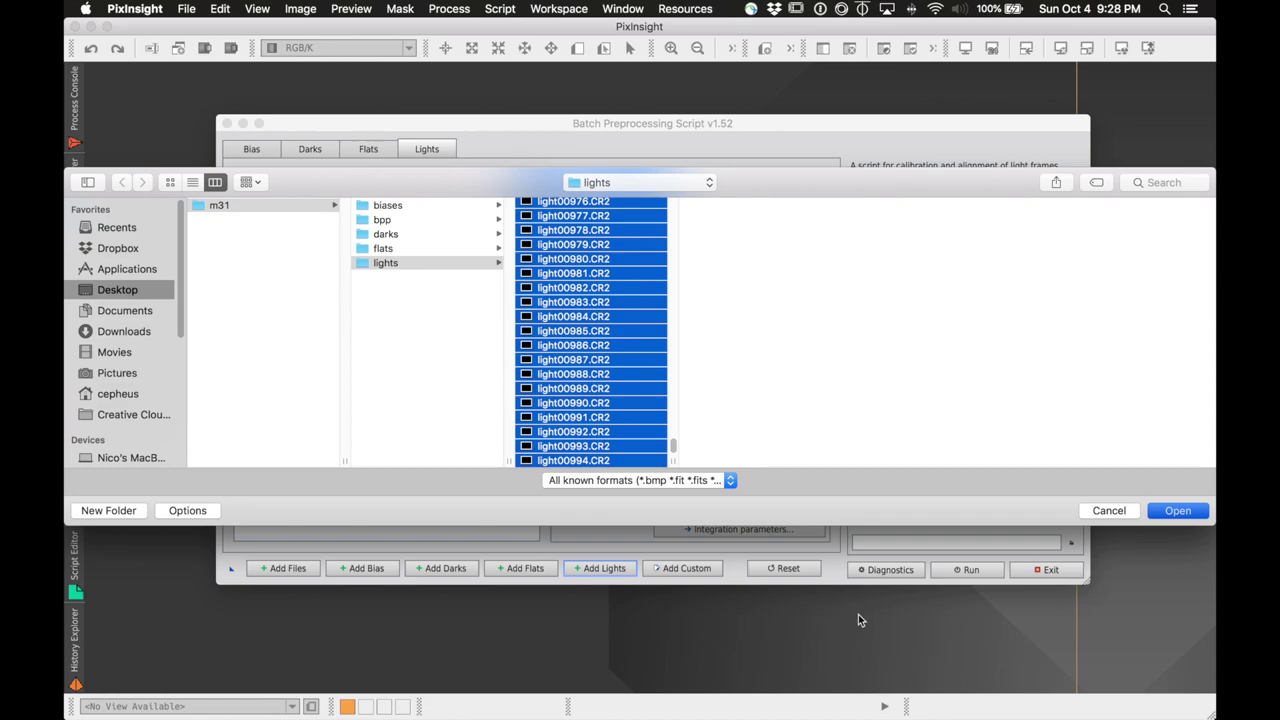
pyautogui.press('Return')
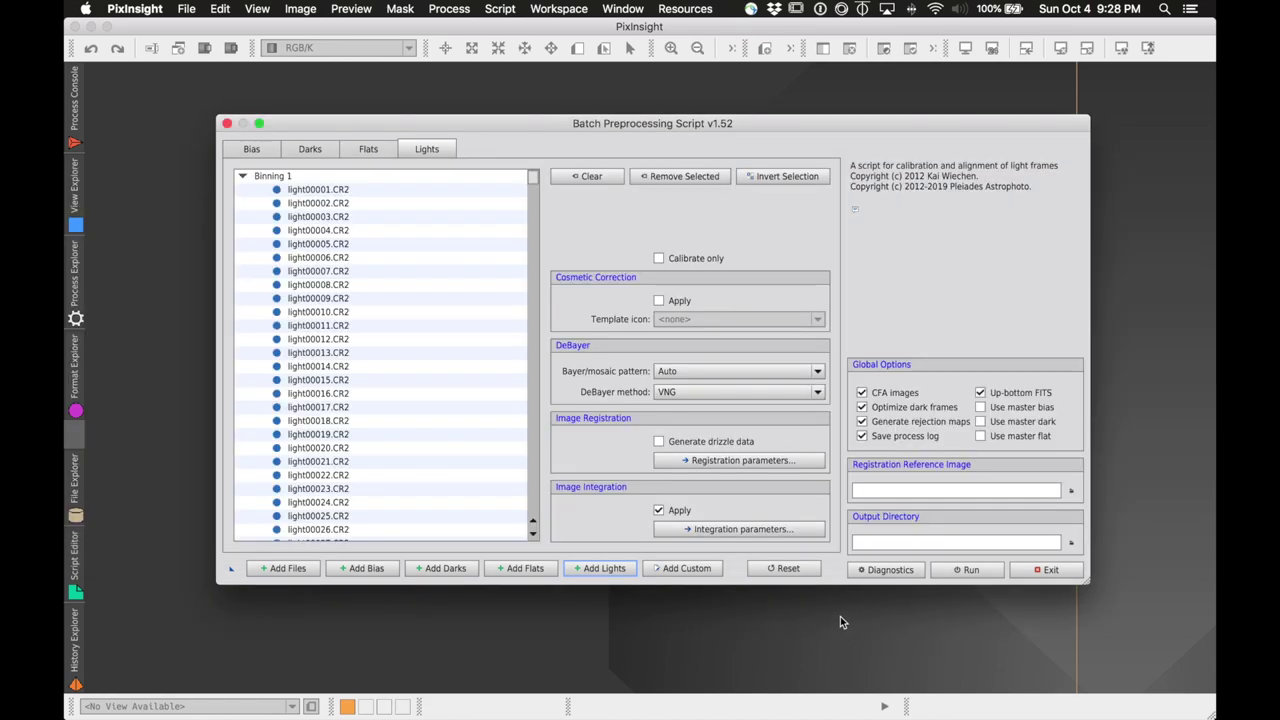
# - Add all the flat frames from the m31 flats folder, _MG_5739.CR2 through _MG_5784.CR2
pyautogui.click(355, 152)
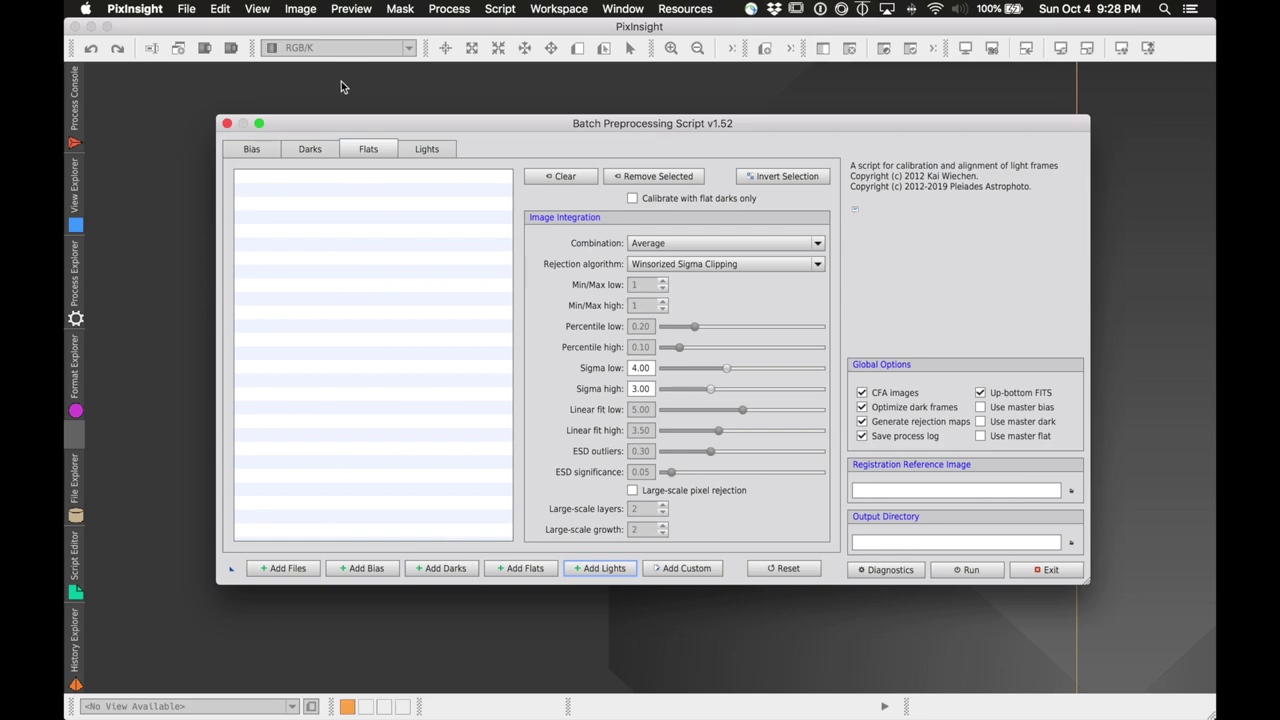
pyautogui.click(524, 568)
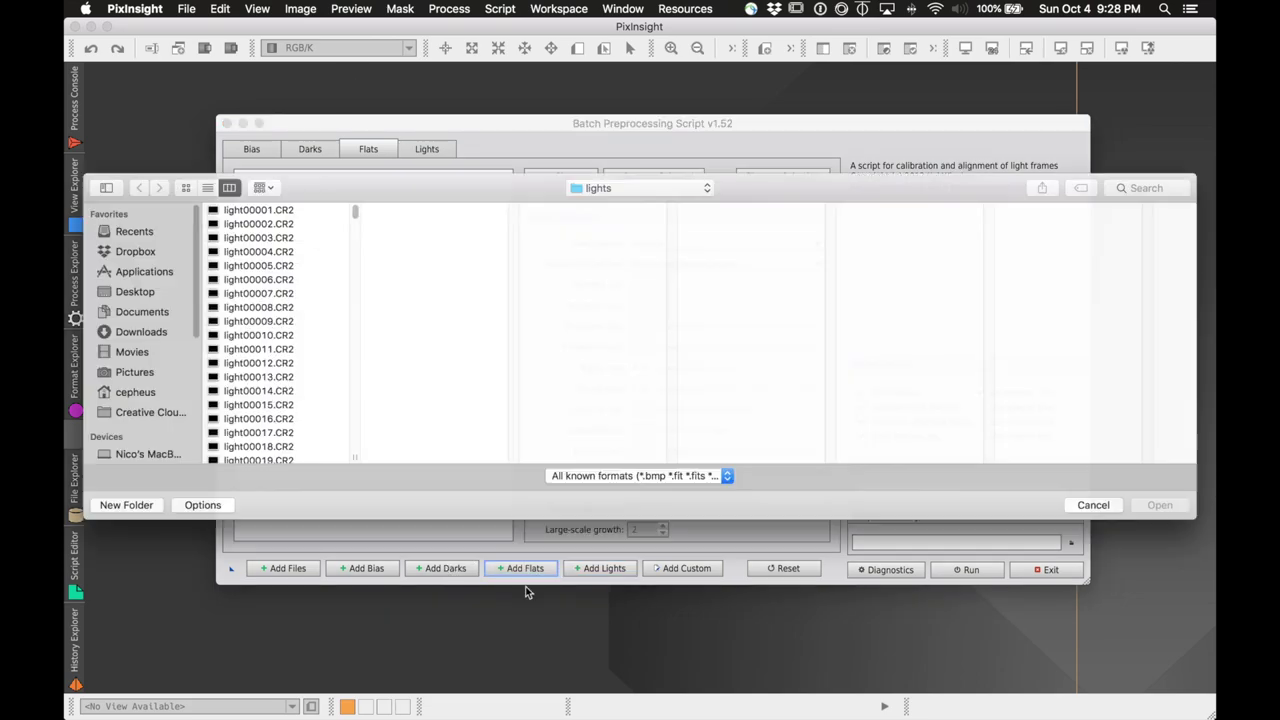
pyautogui.click(626, 187)
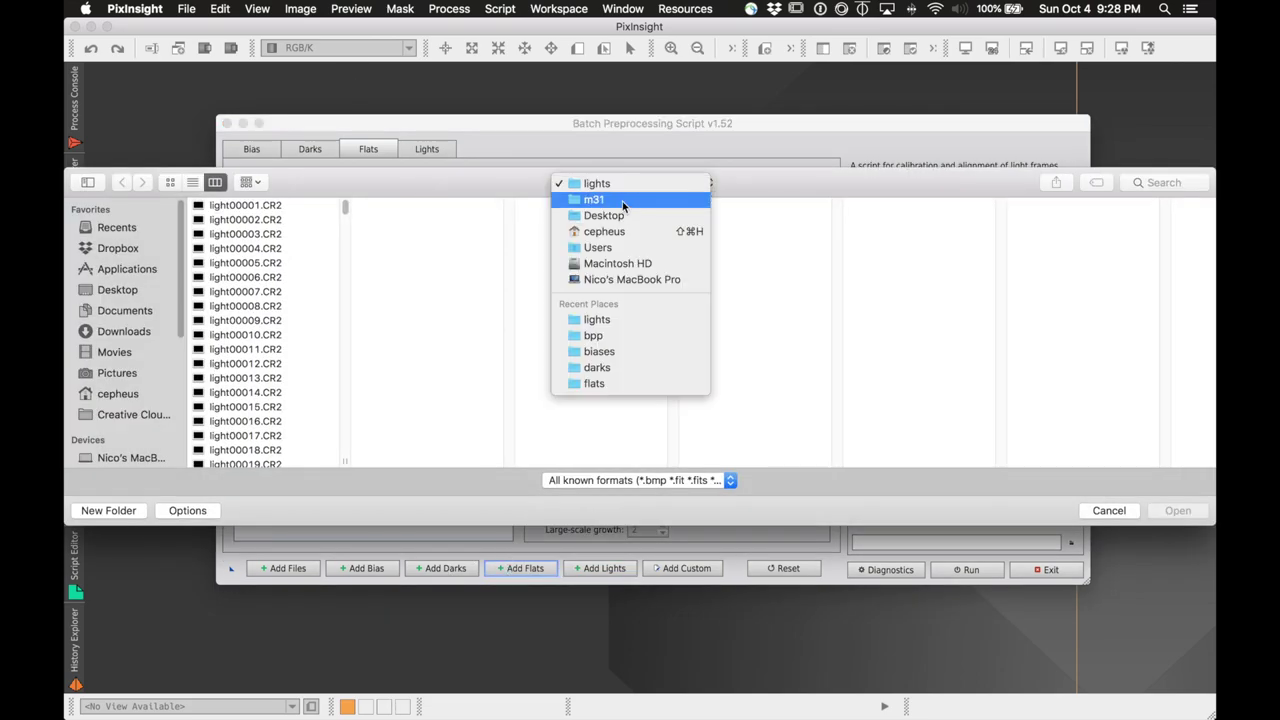
pyautogui.click(622, 201)
pyautogui.click(389, 250)
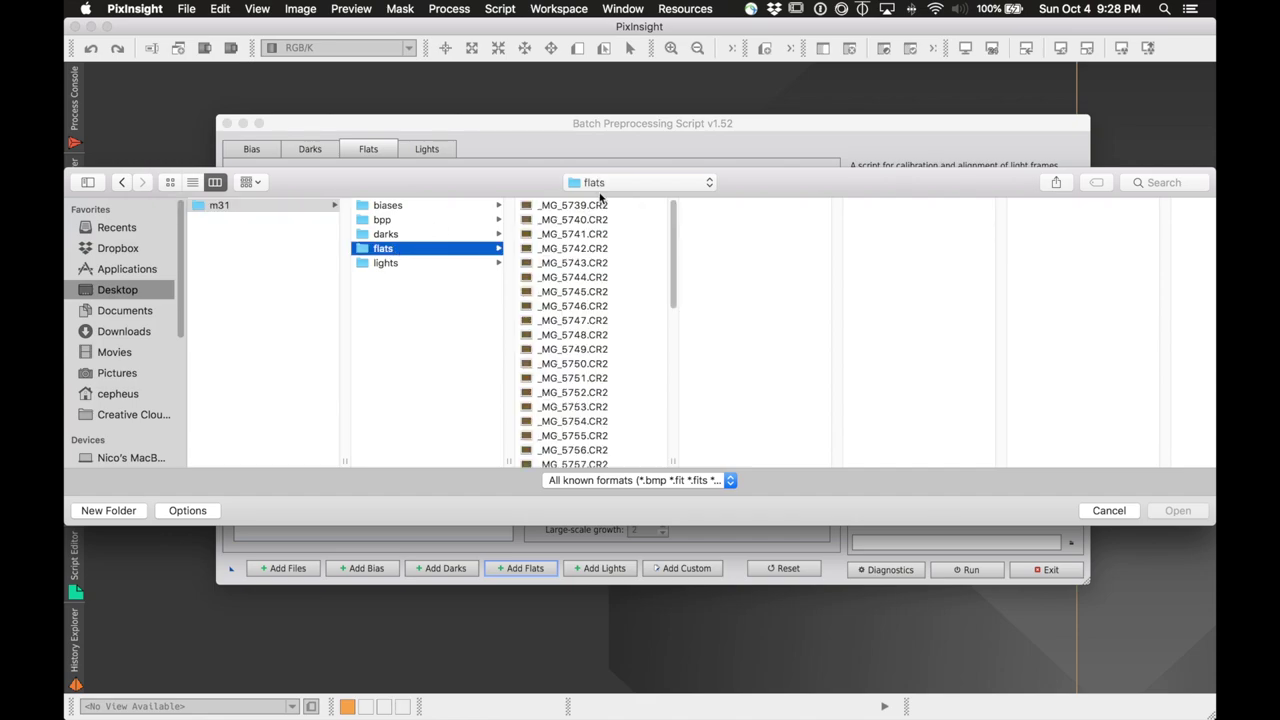
pyautogui.click(604, 207)
pyautogui.scroll(-10, 600, 330)
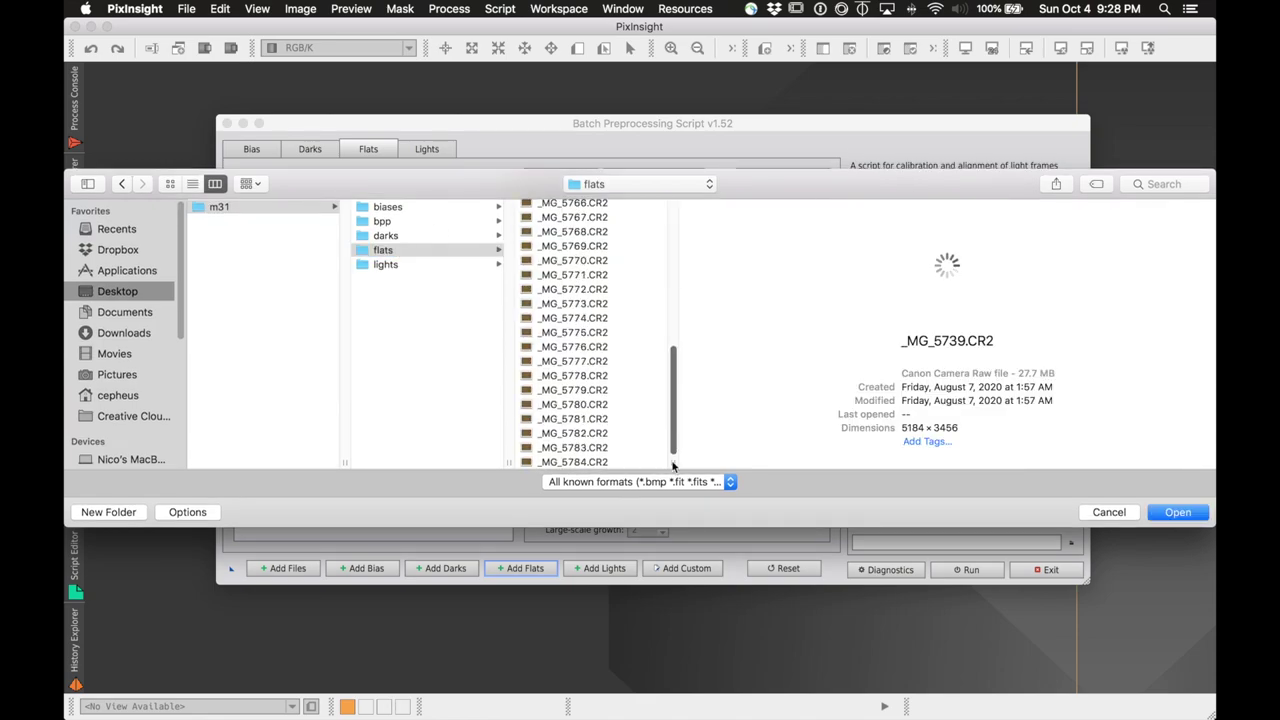
pyautogui.keyDown('shift'); pyautogui.click(612, 461); pyautogui.keyUp('shift')
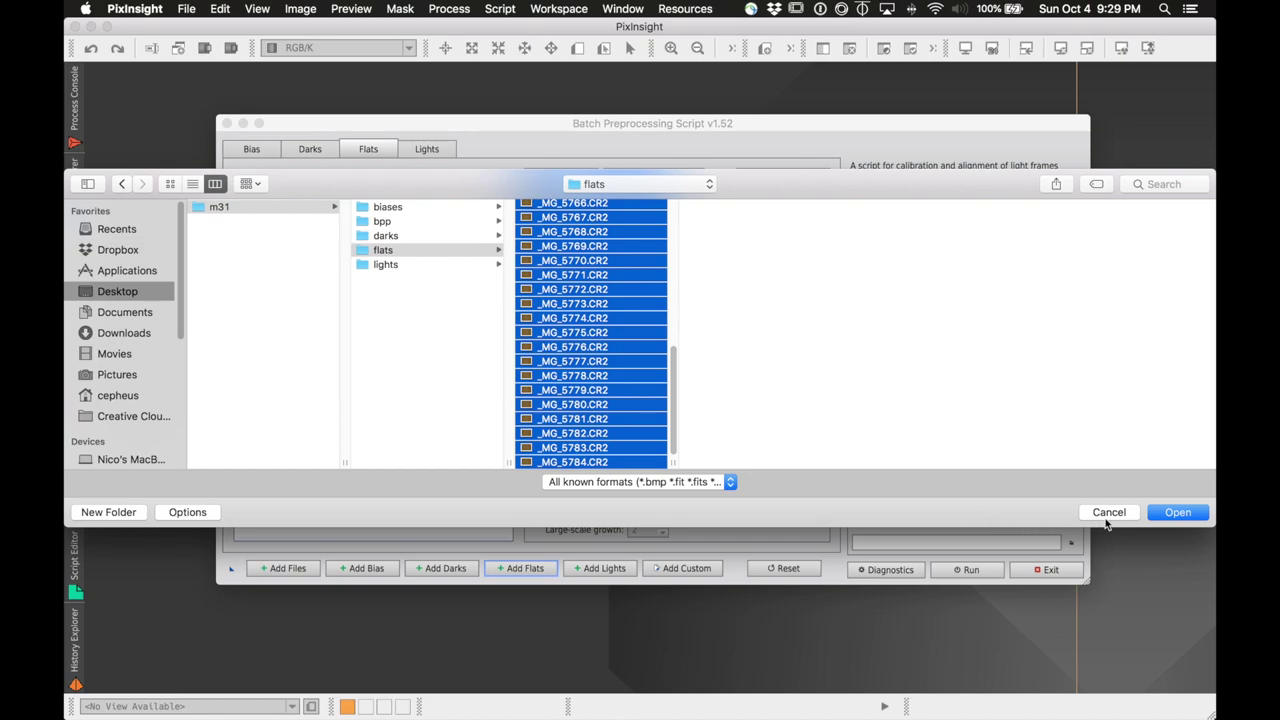
pyautogui.click(1168, 514)
# - Start adding dark frames, uncover the file chooser behind the script window and browse to the m31 darks folder
pyautogui.click(445, 568)
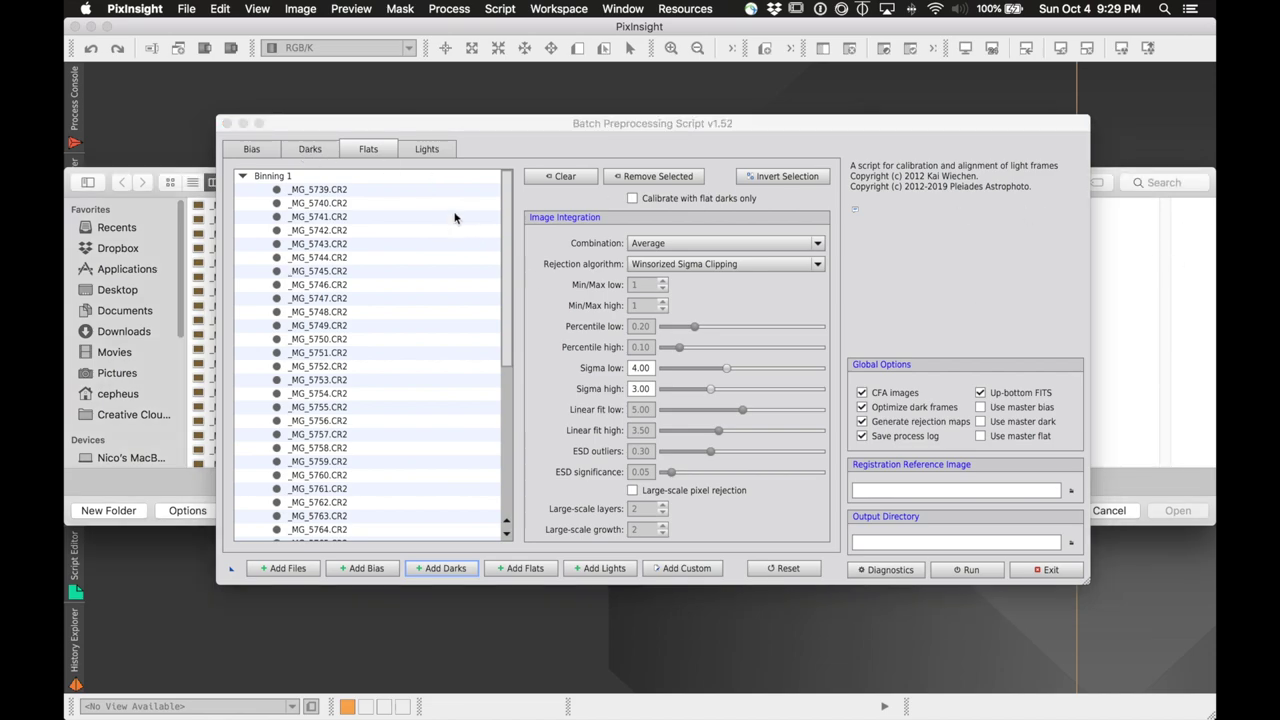
pyautogui.click(330, 153)
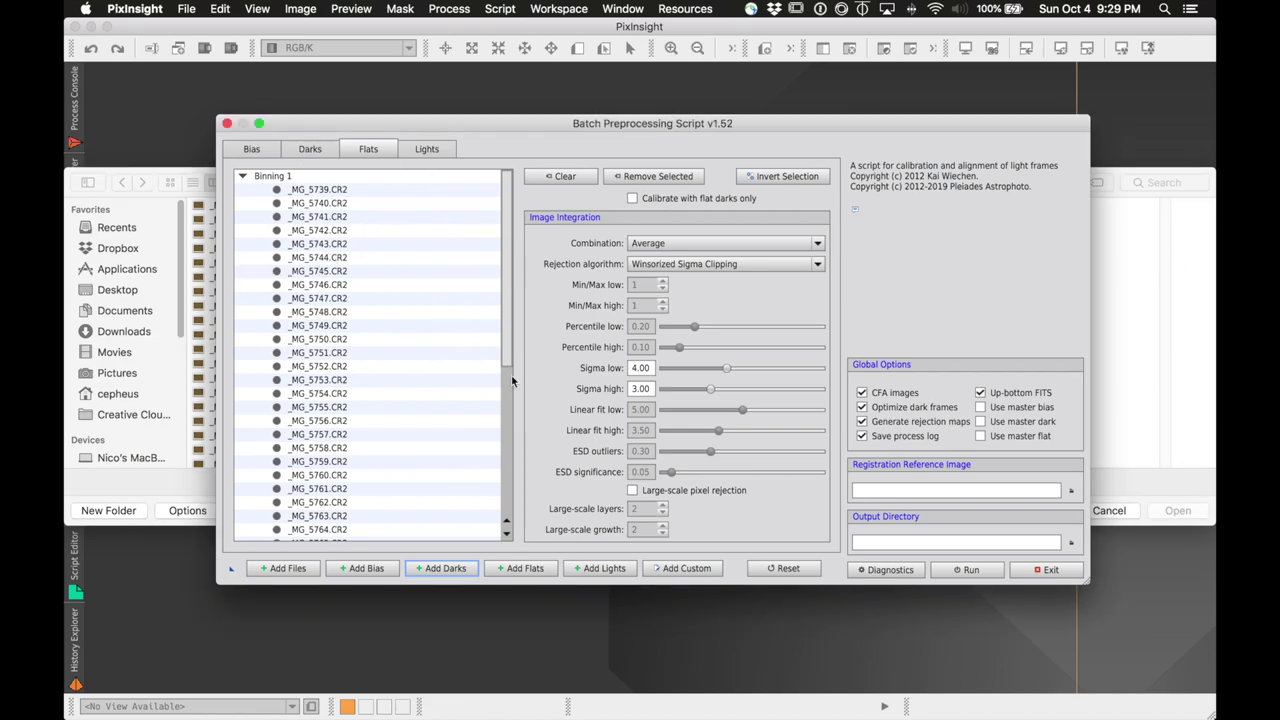
pyautogui.moveTo(739, 124); pyautogui.dragTo(734, 271)
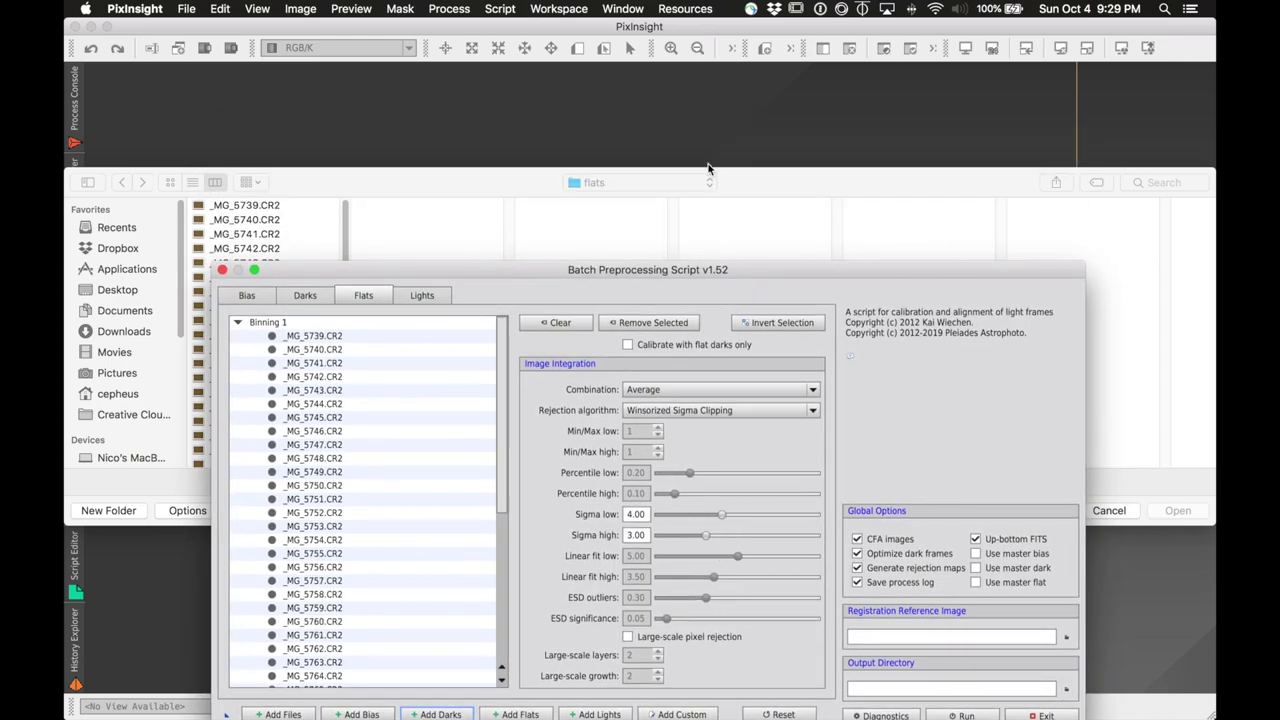
pyautogui.click(780, 178)
pyautogui.click(665, 183)
pyautogui.click(600, 196)
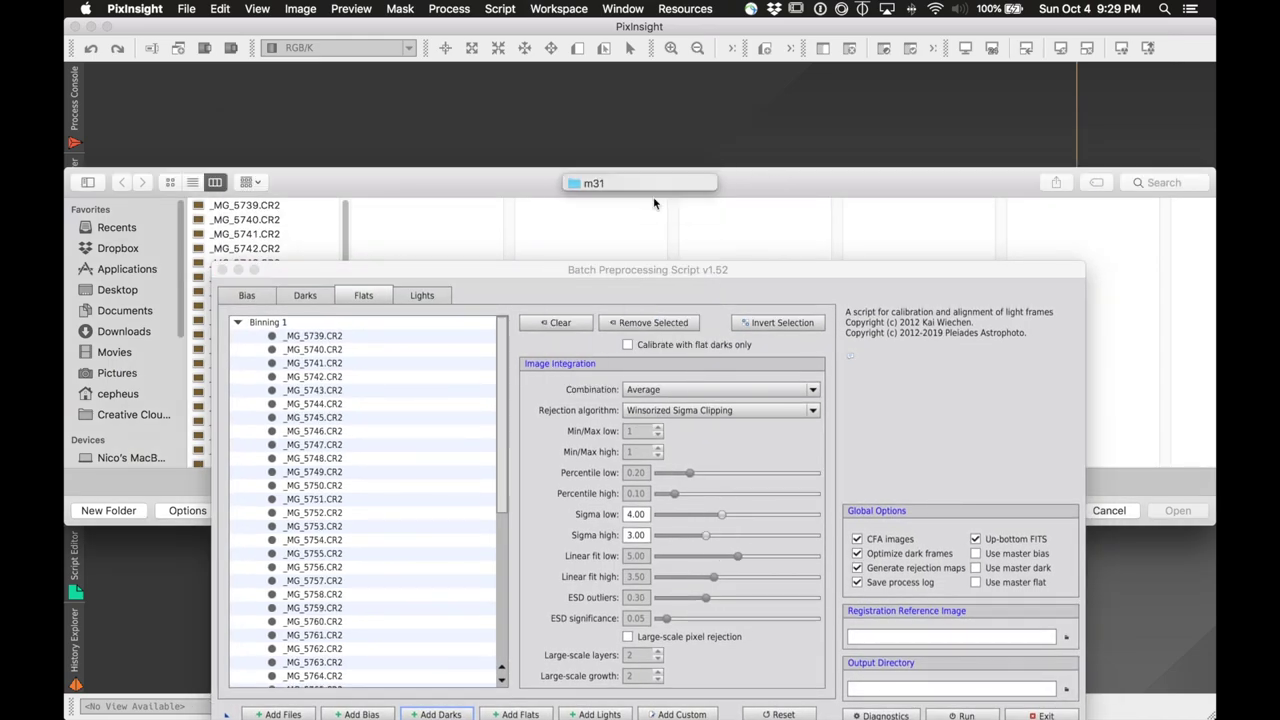
pyautogui.click(410, 238)
# - Add all the dark frames, _MG_5597.CR2 through _MG_5646.CR2, and move the script window back into full view
pyautogui.click(576, 206)
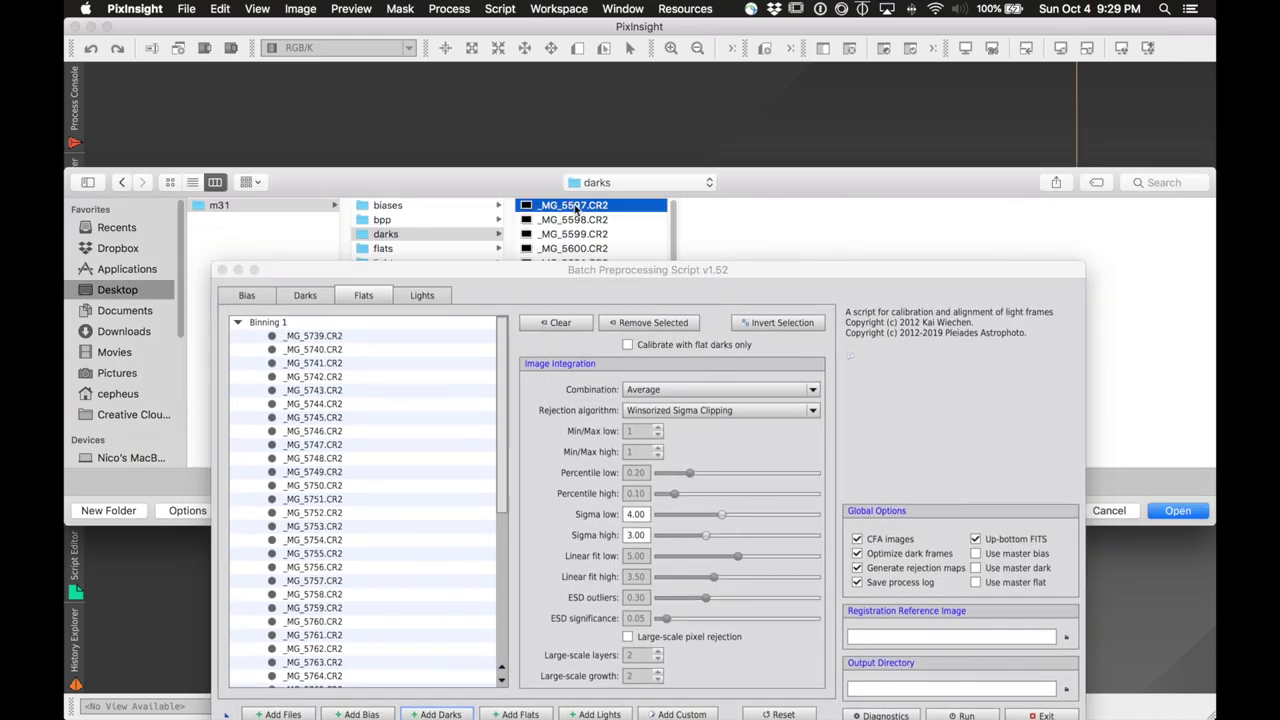
pyautogui.moveTo(785, 182); pyautogui.dragTo(777, 94)
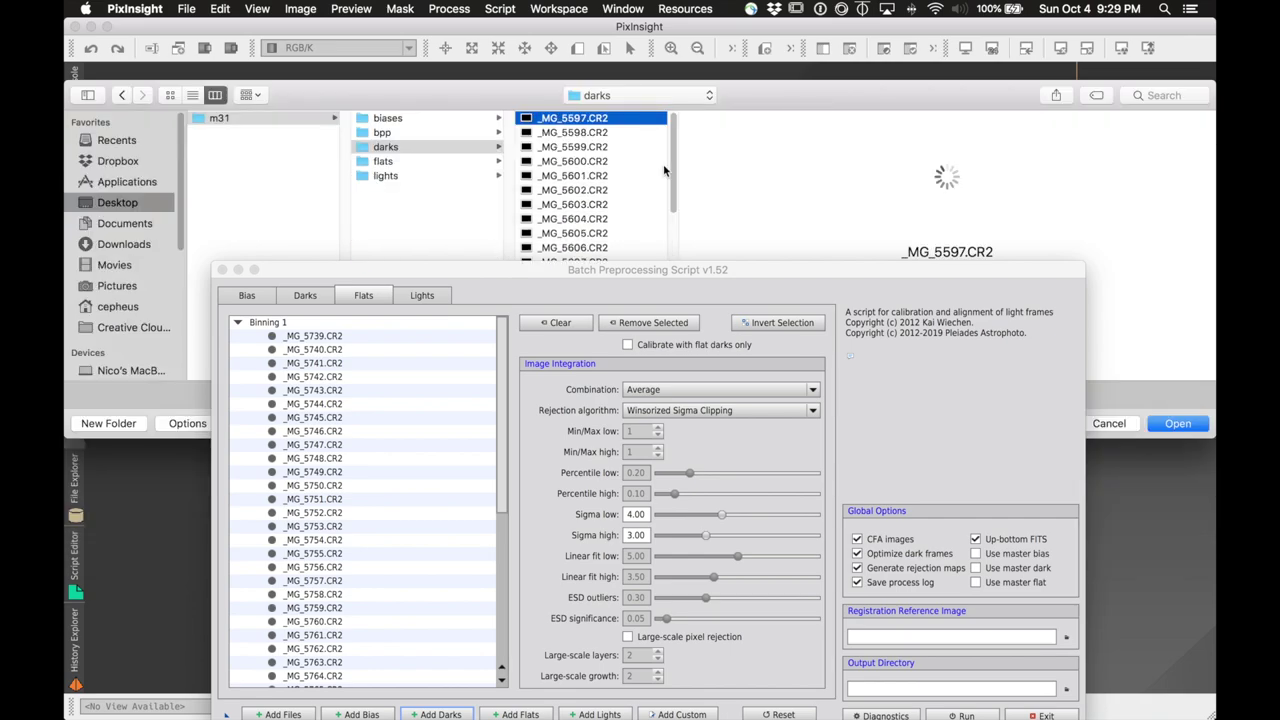
pyautogui.scroll(-2, 670, 230)
pyautogui.scroll(-10, 670, 230)
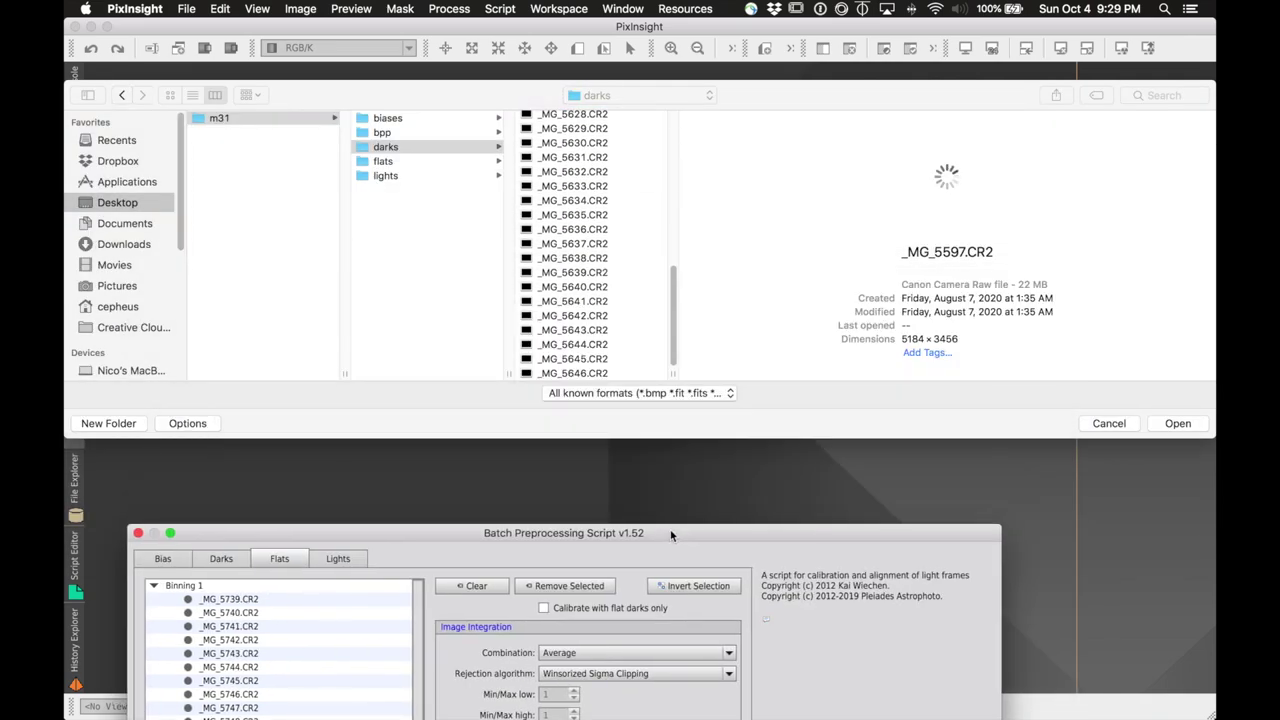
pyautogui.click(997, 380)
pyautogui.keyDown('shift'); pyautogui.click(600, 373); pyautogui.keyUp('shift')
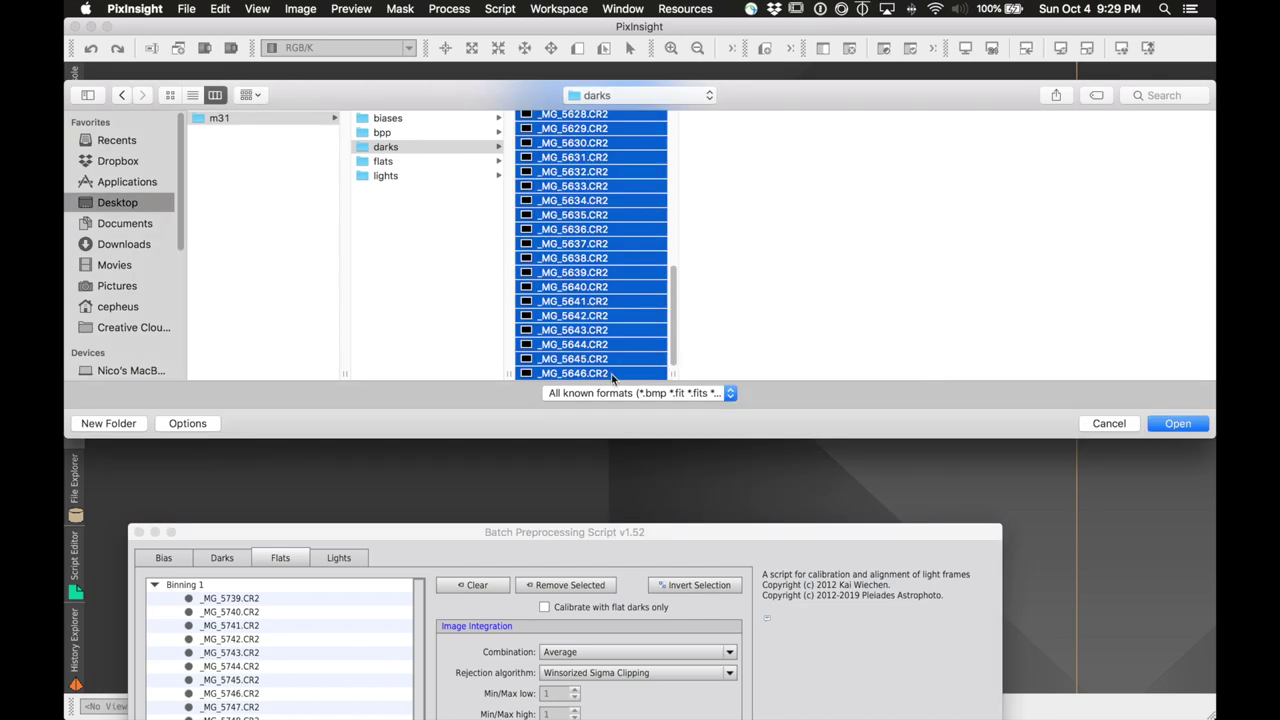
pyautogui.click(1165, 424)
pyautogui.moveTo(713, 528); pyautogui.dragTo(809, 136)
# - Add all the bias frames from the m31 biases folder, _MG_5665.CR2 through _MG_5738.CR2
pyautogui.click(267, 162)
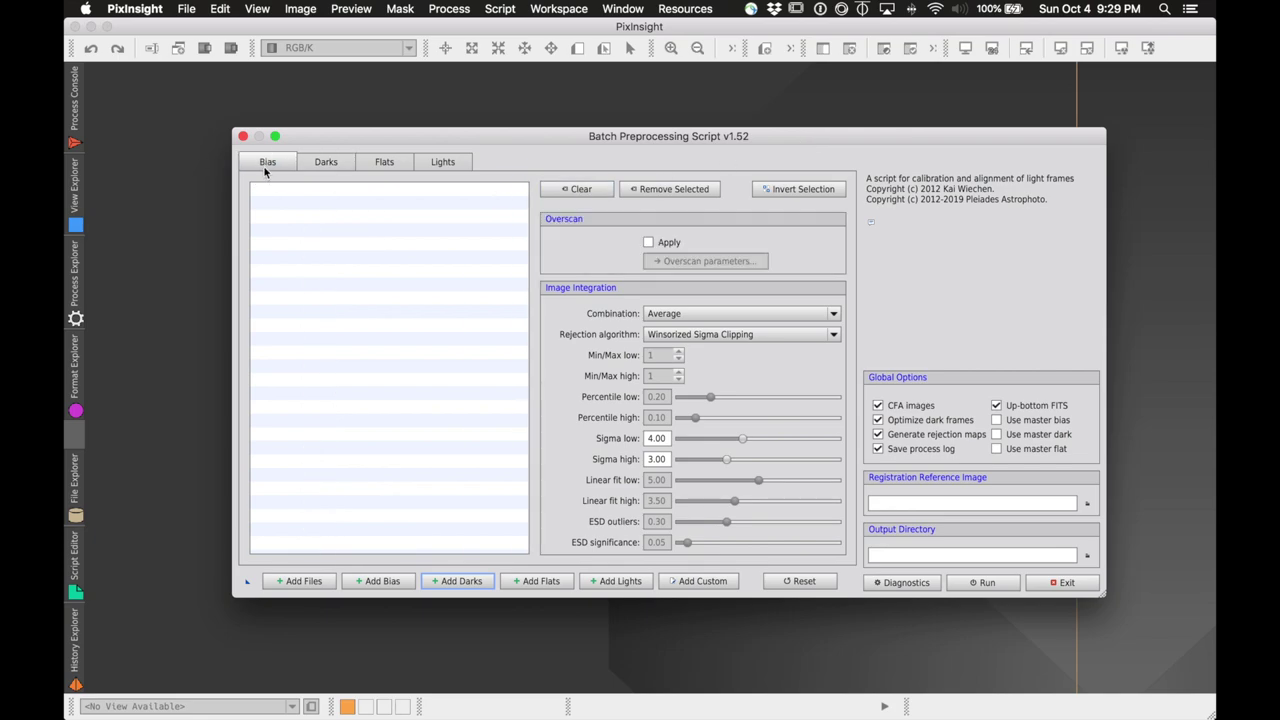
pyautogui.click(375, 582)
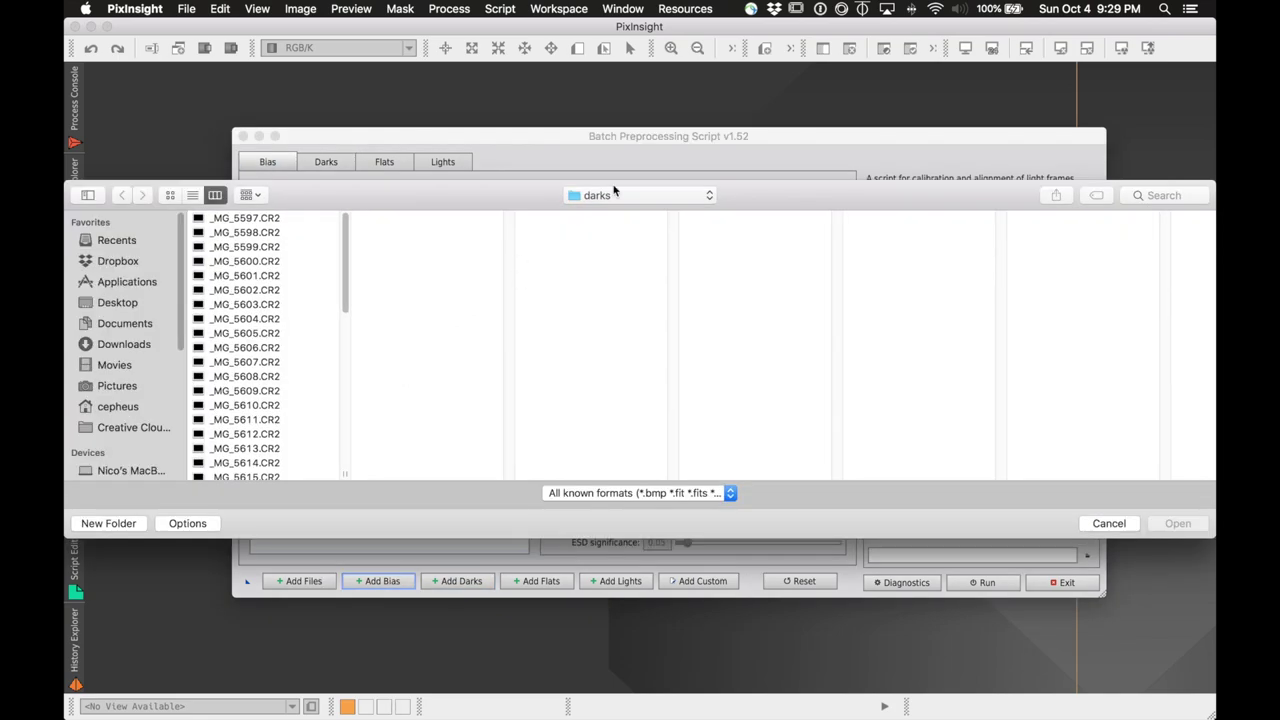
pyautogui.click(616, 195)
pyautogui.click(634, 214)
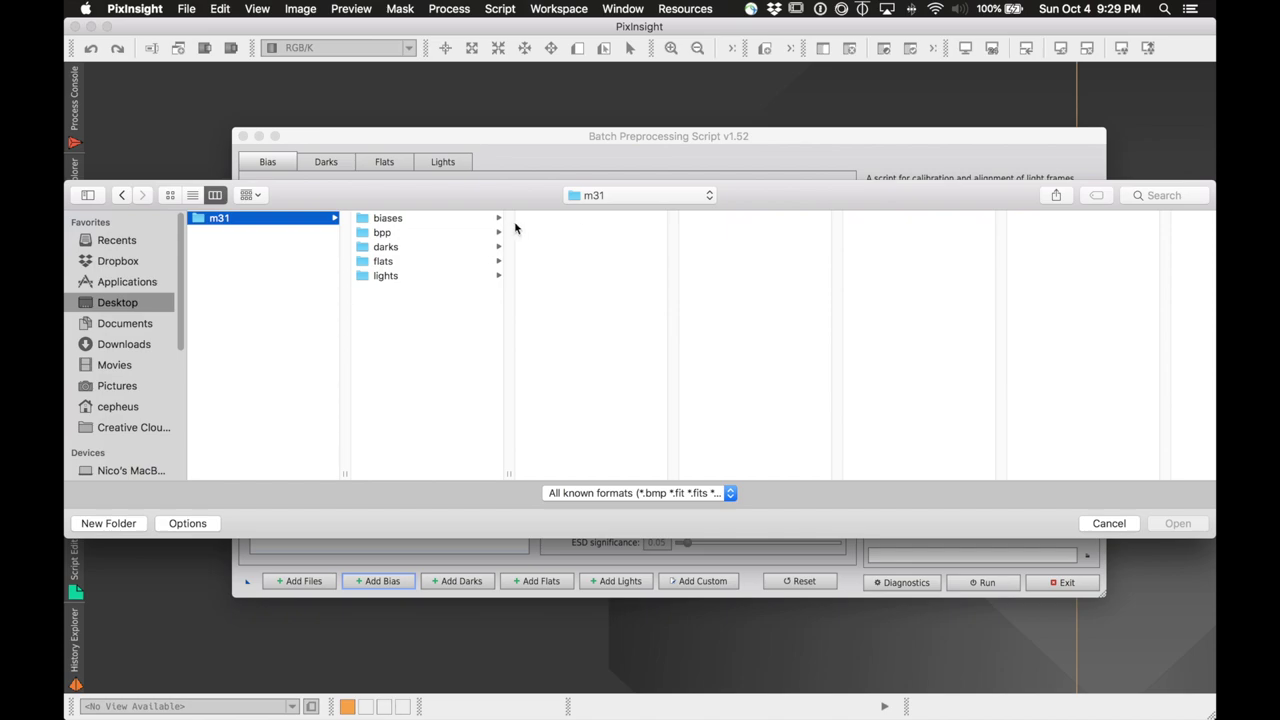
pyautogui.click(468, 220)
pyautogui.click(556, 219)
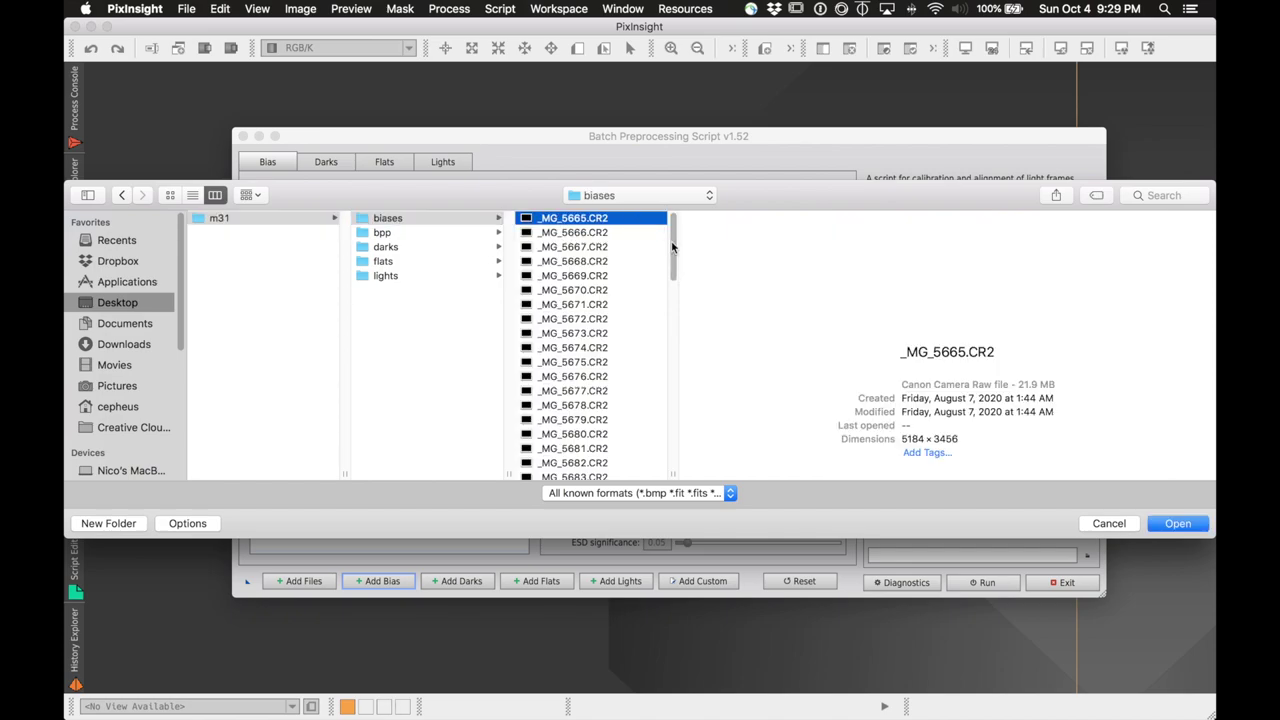
pyautogui.scroll(-15, 590, 350)
pyautogui.press('super+a')
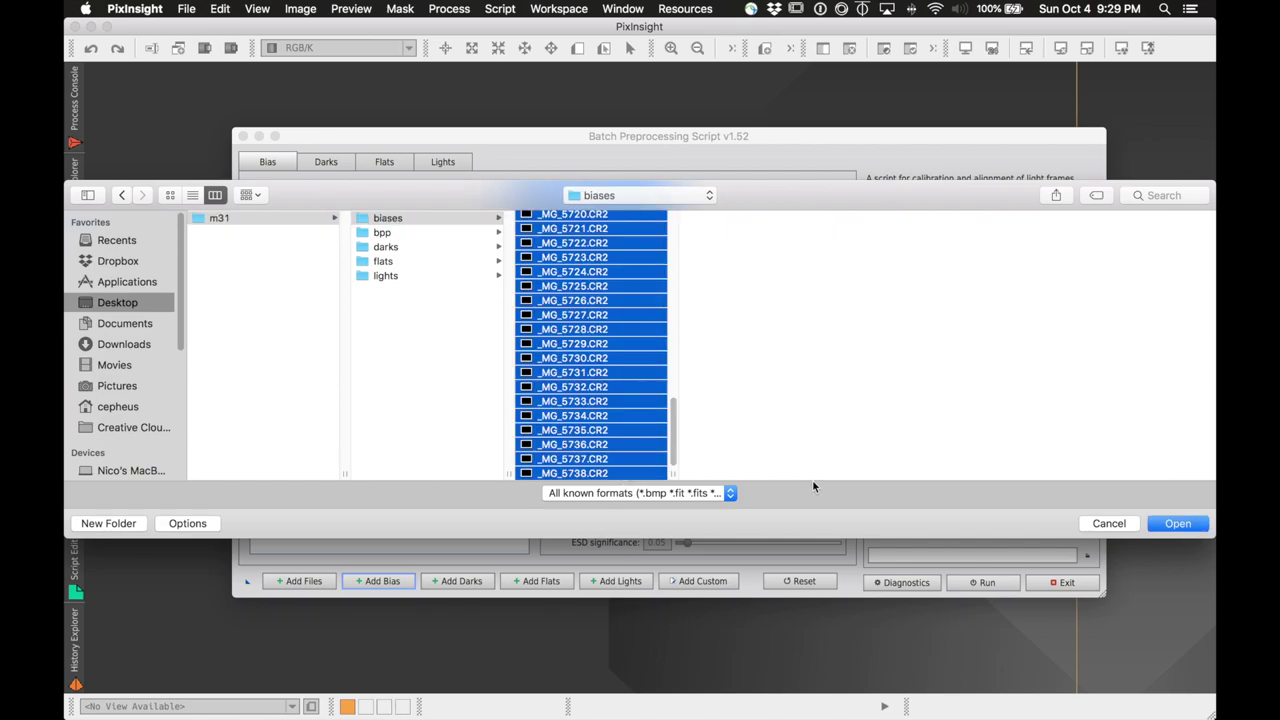
pyautogui.click(1180, 524)
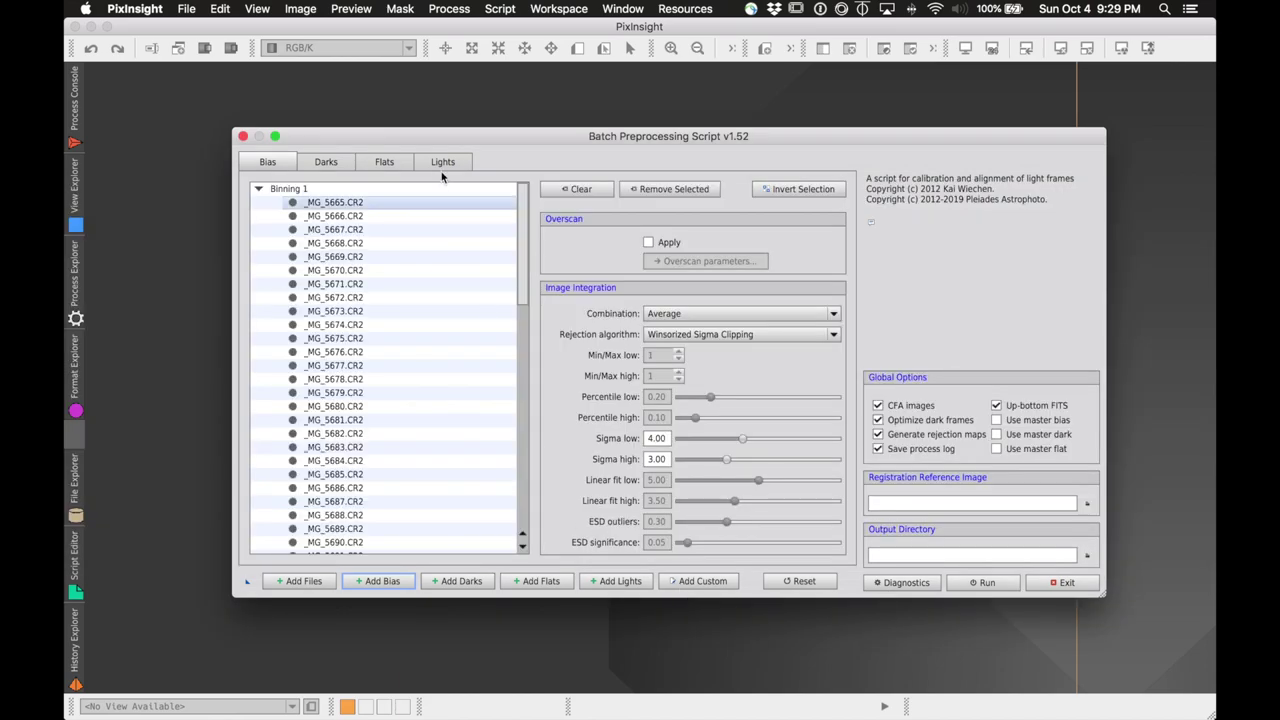
# - Start choosing the registration reference image for the lights and browse to the m31 lights folder
pyautogui.click(456, 160)
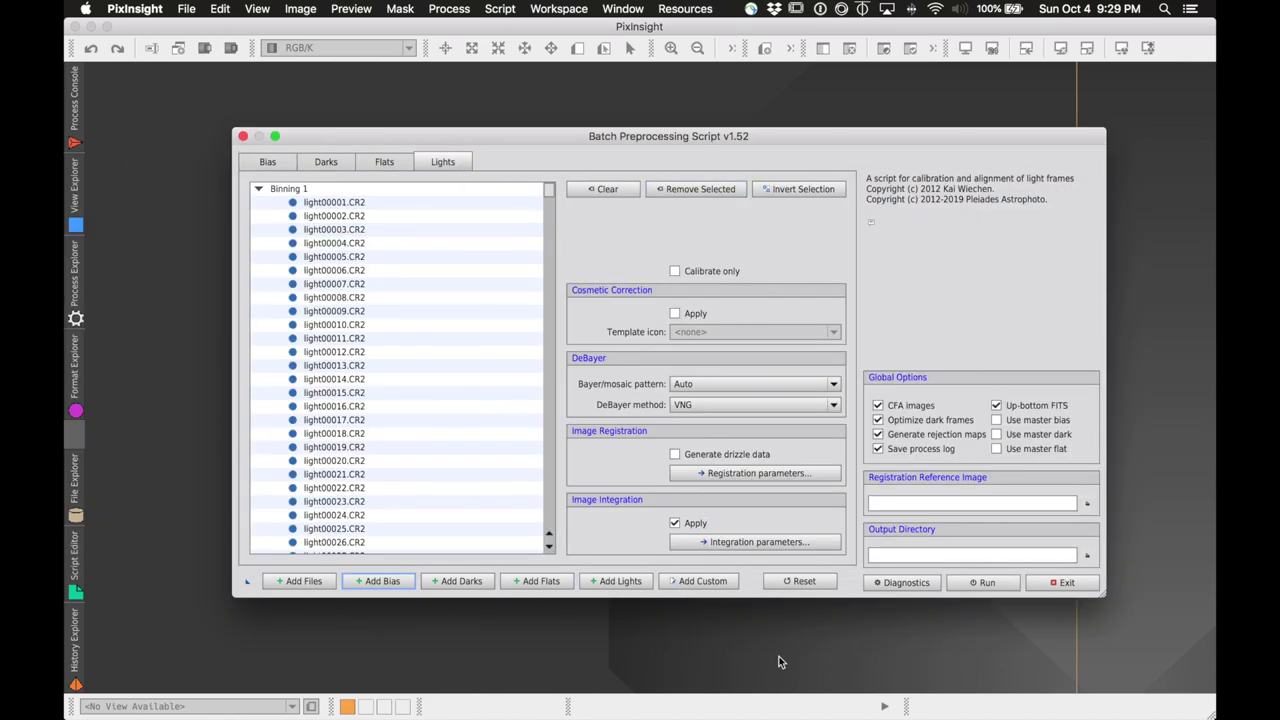
pyautogui.click(1087, 503)
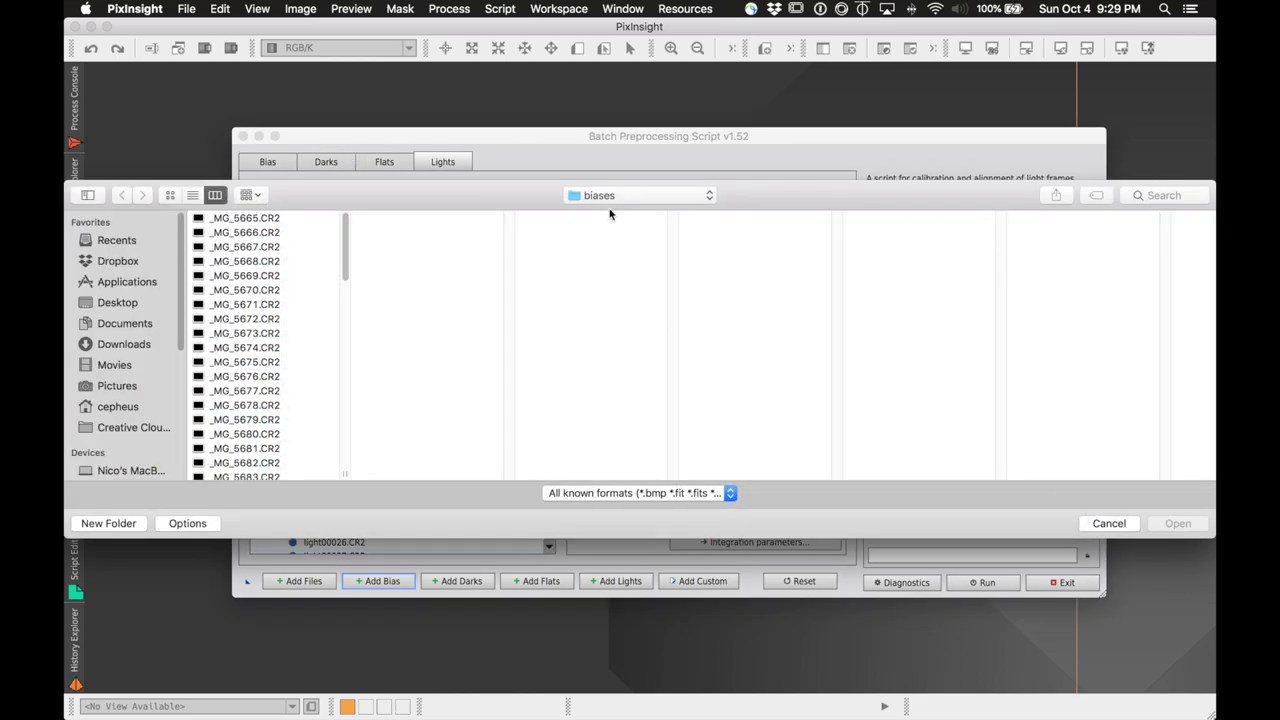
pyautogui.click(612, 198)
pyautogui.click(590, 210)
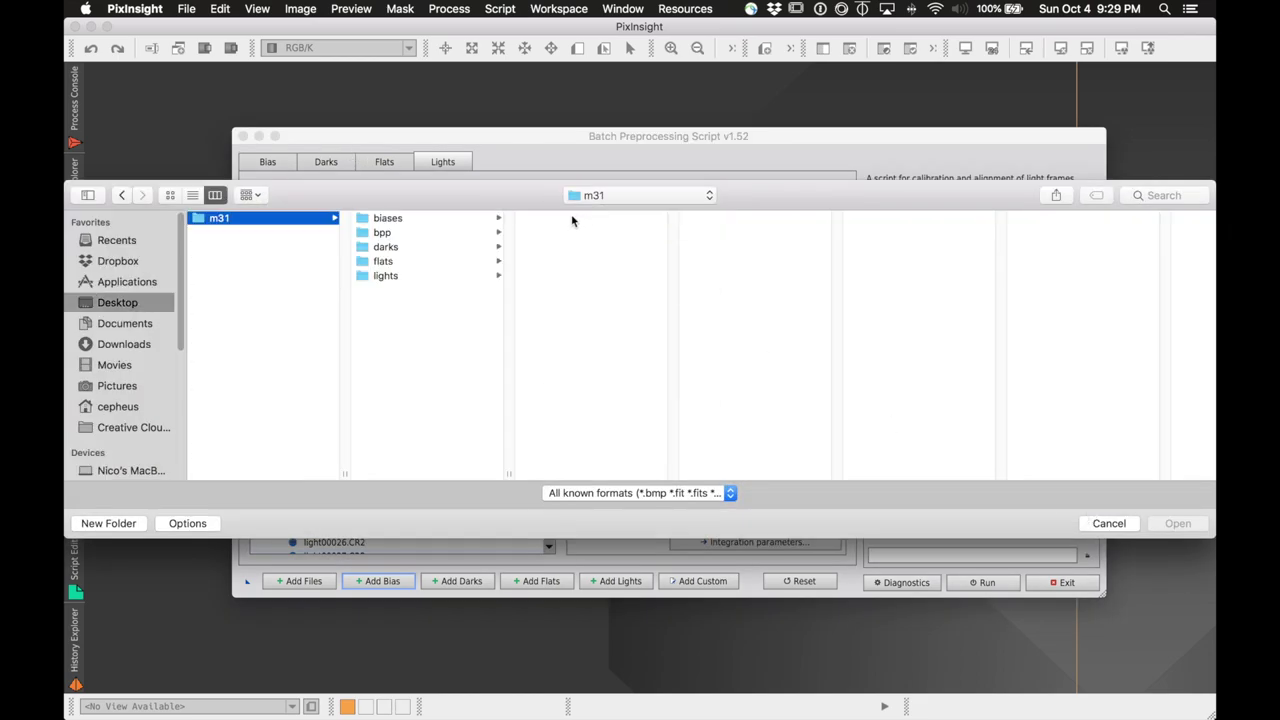
pyautogui.click(400, 276)
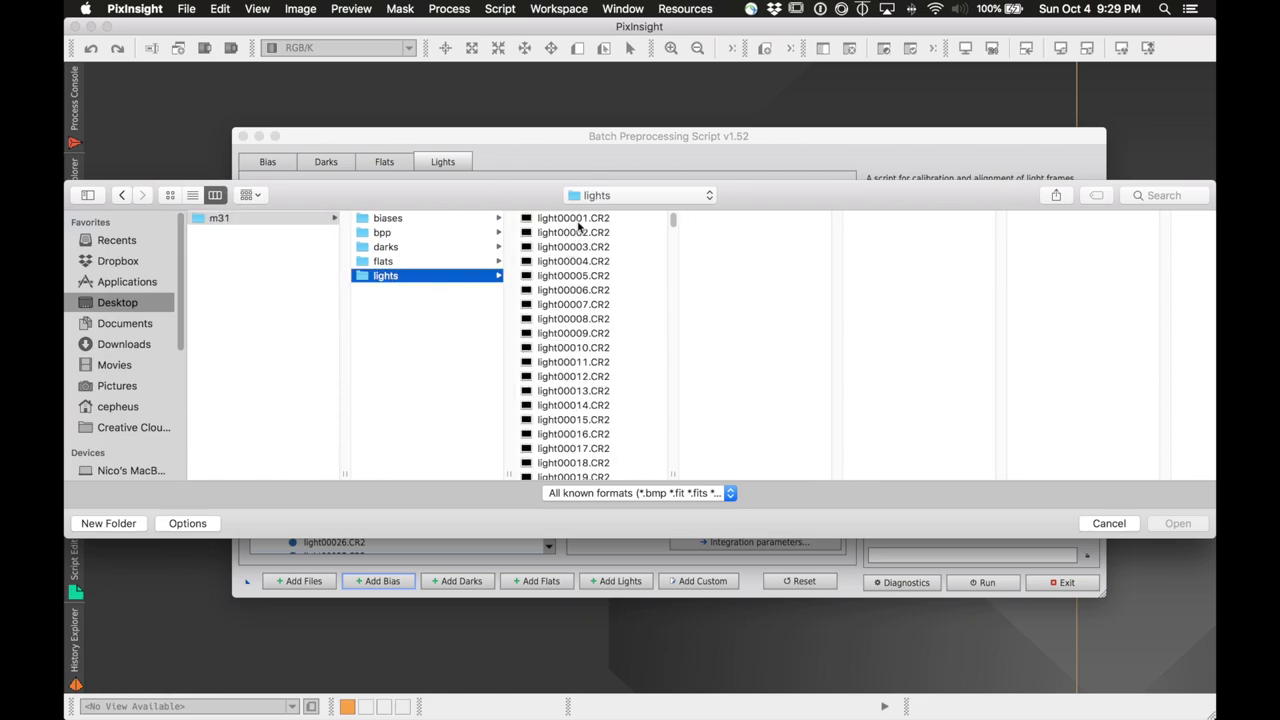
# - Preview light00001.CR2 and light00006.CR2 at large size to compare them as reference candidates
pyautogui.click(578, 222)
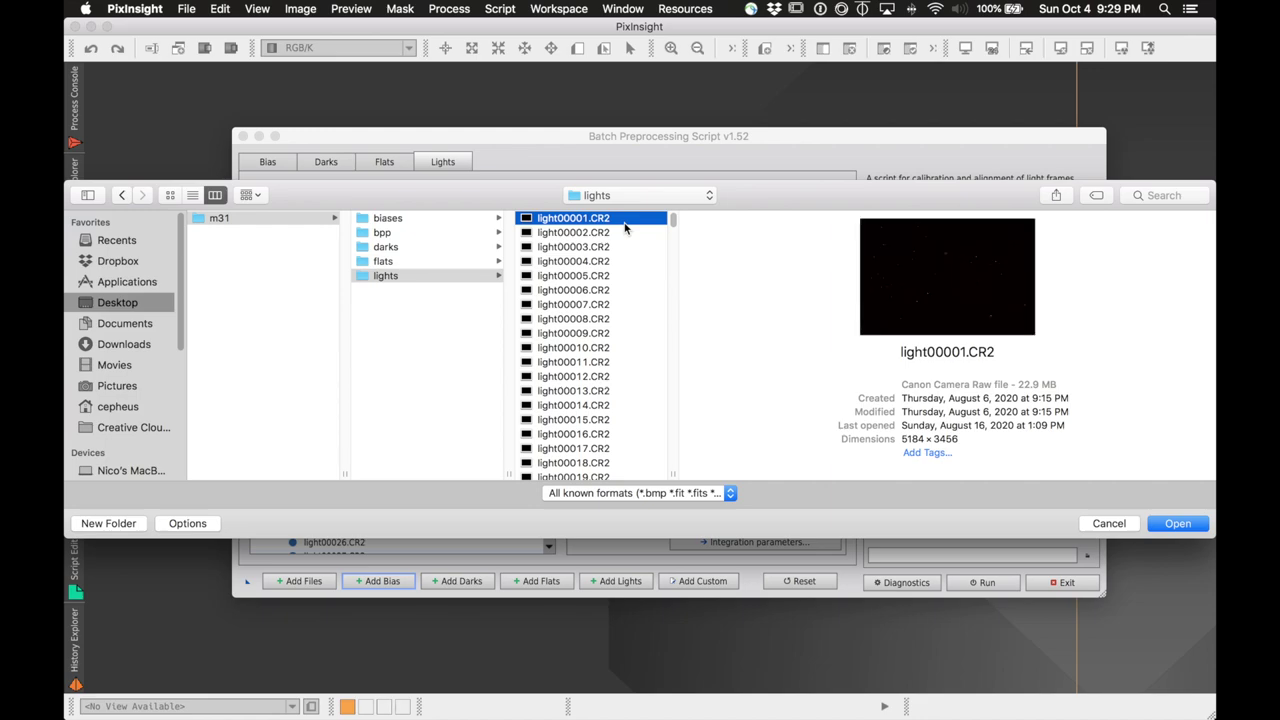
pyautogui.press('space')
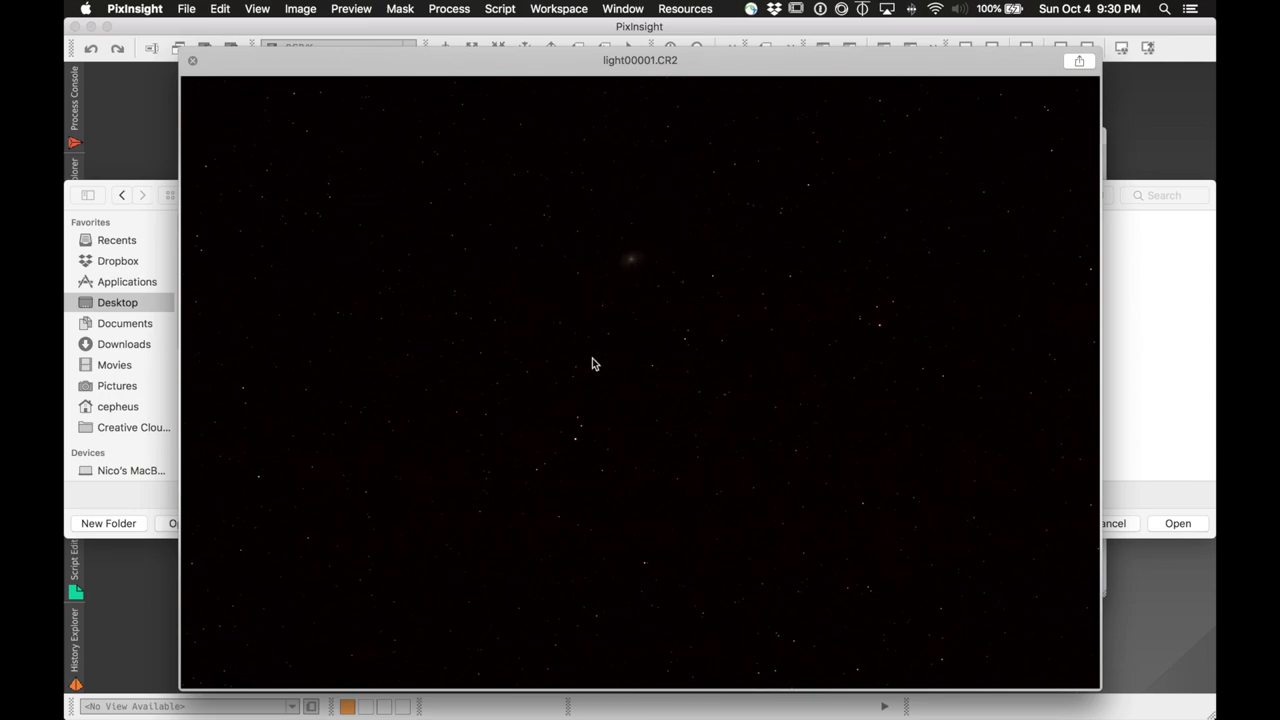
pyautogui.press('space')
pyautogui.click(602, 290)
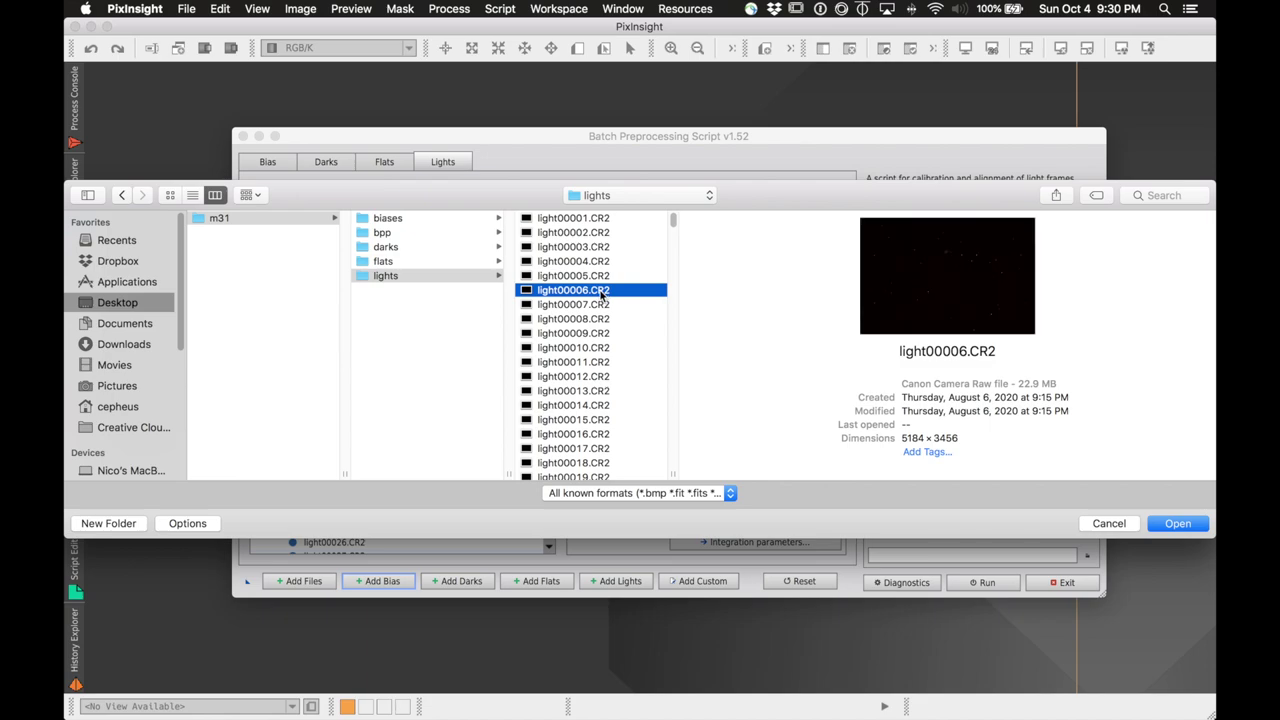
pyautogui.press('space')
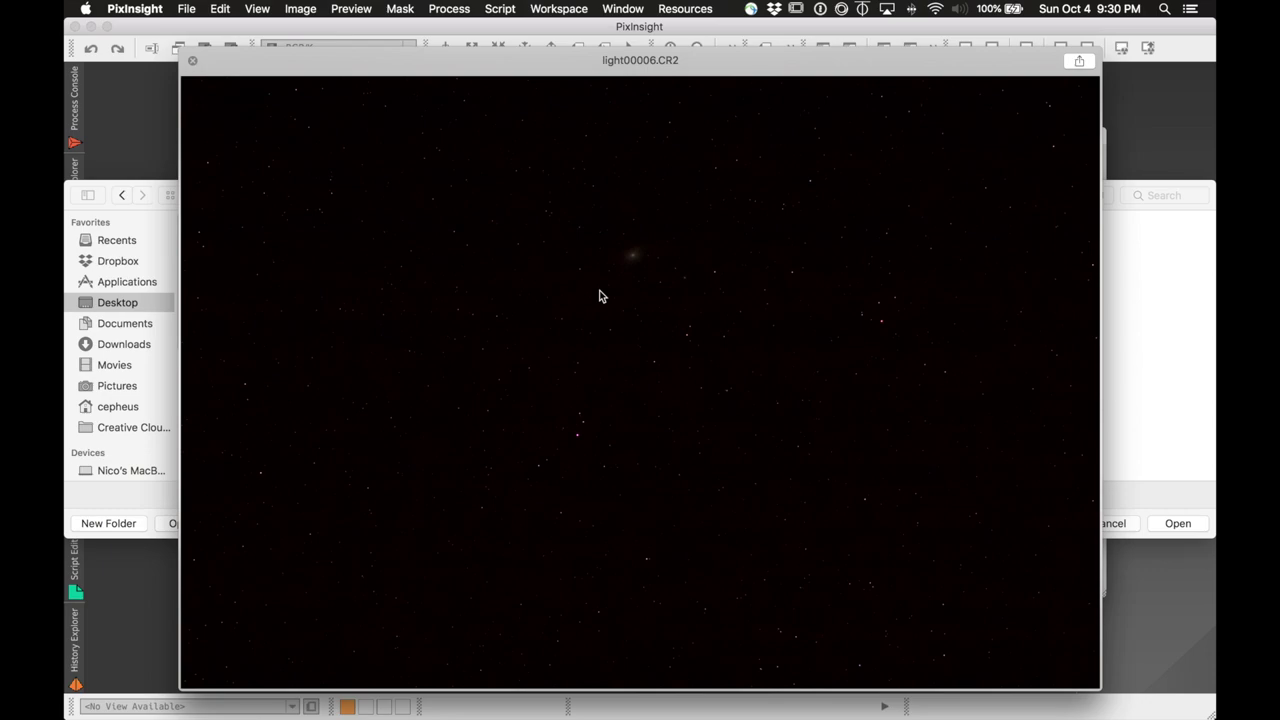
pyautogui.press('space')
# - Set light00001.CR2 as the registration reference image and the m31 bpp folder as the output directory
pyautogui.click(626, 220)
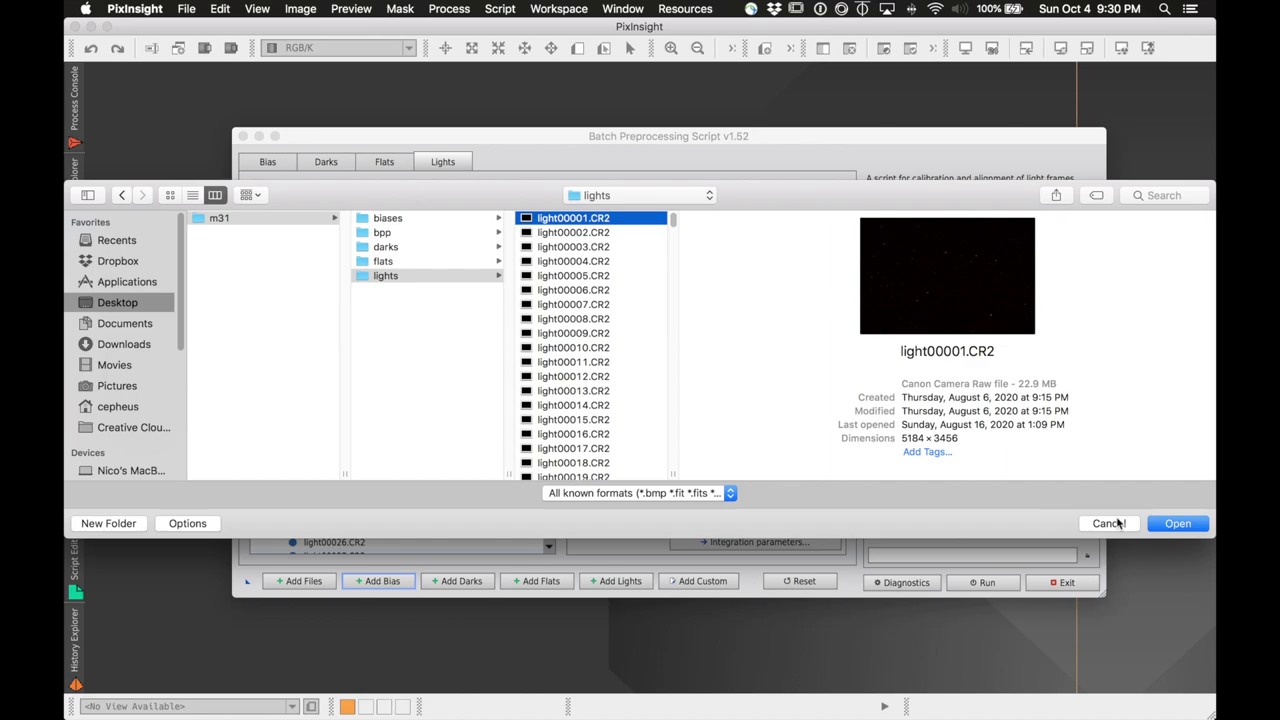
pyautogui.click(1183, 523)
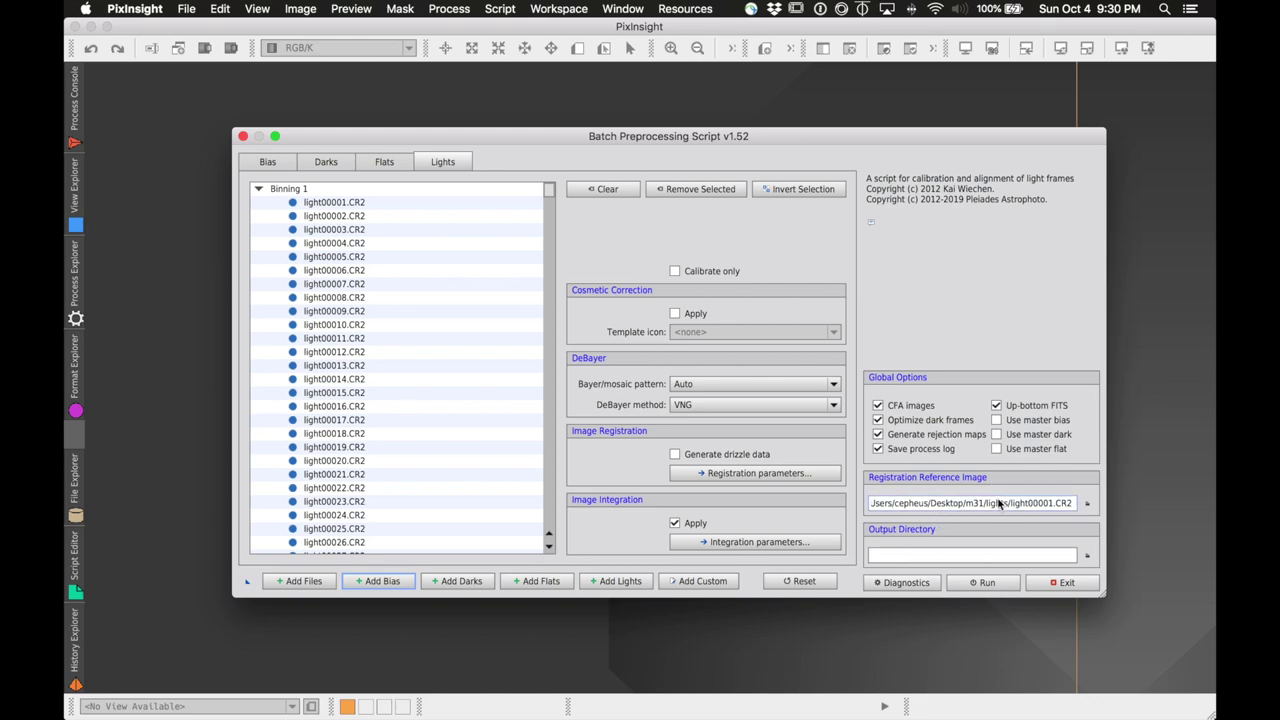
pyautogui.click(1086, 557)
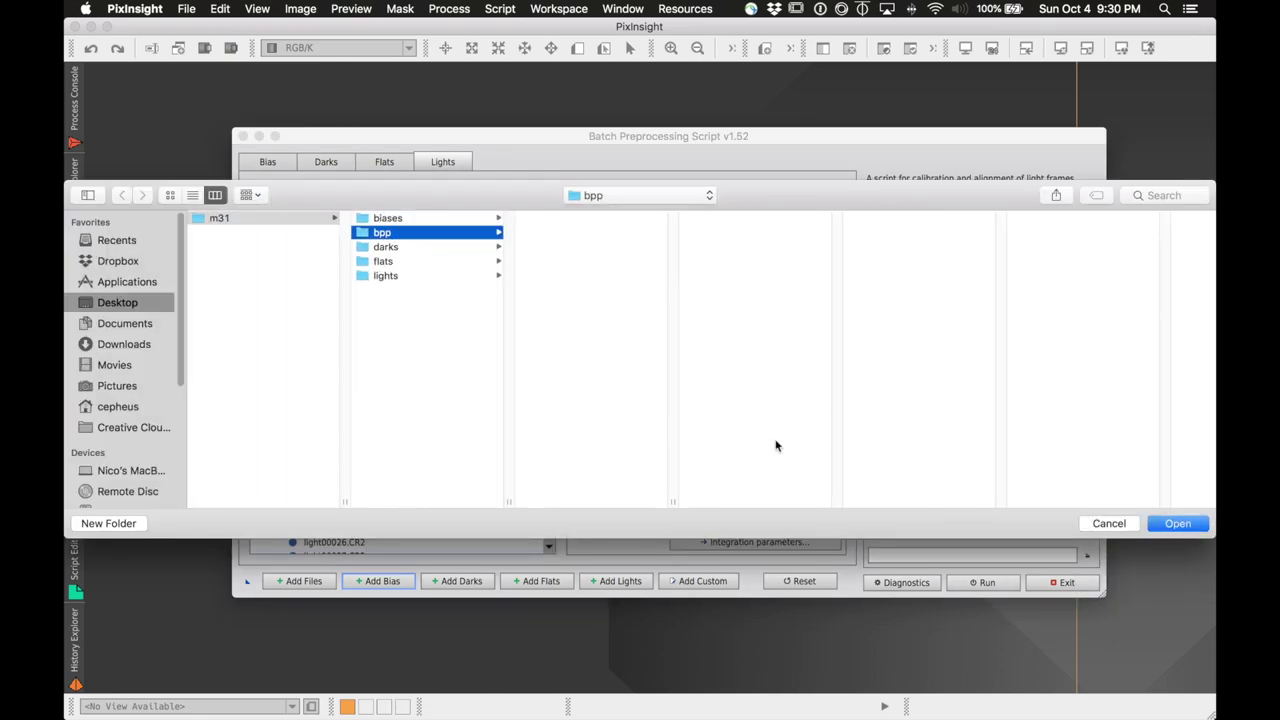
pyautogui.click(1176, 524)
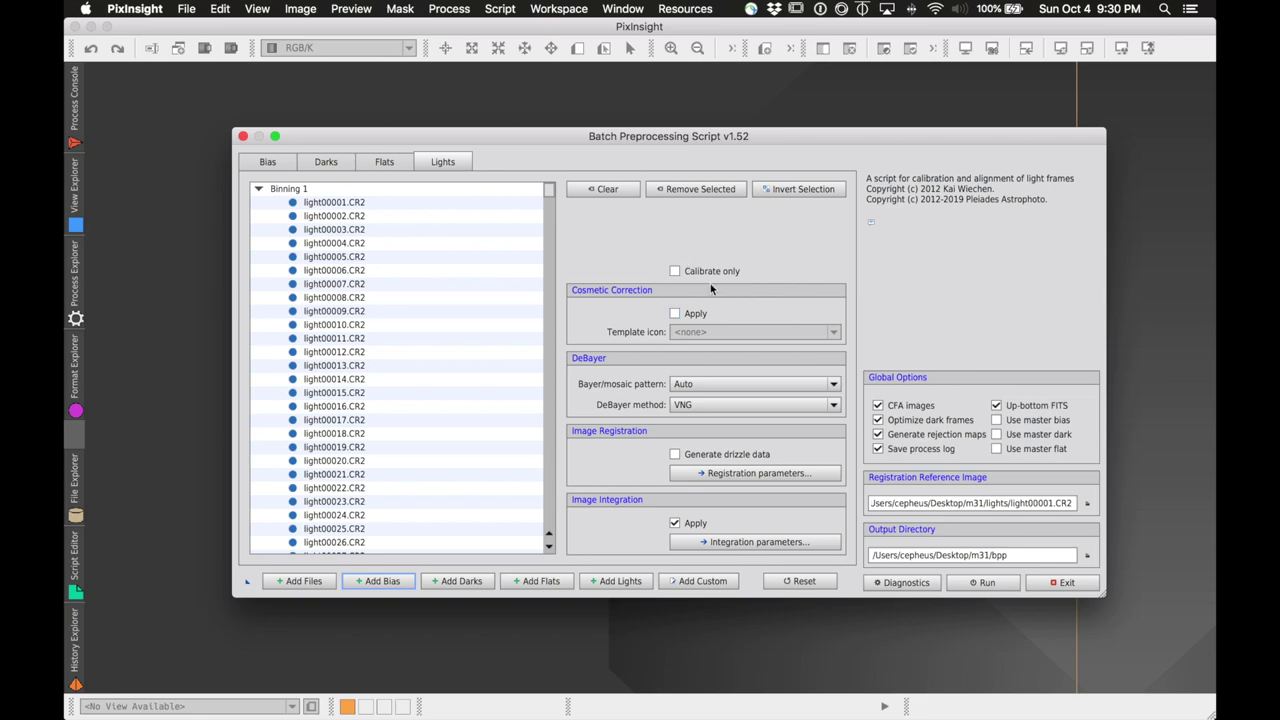
# - Check the loaded flat, dark, bias and light frame lists and run the batch preprocessing
pyautogui.click(384, 162)
pyautogui.click(326, 163)
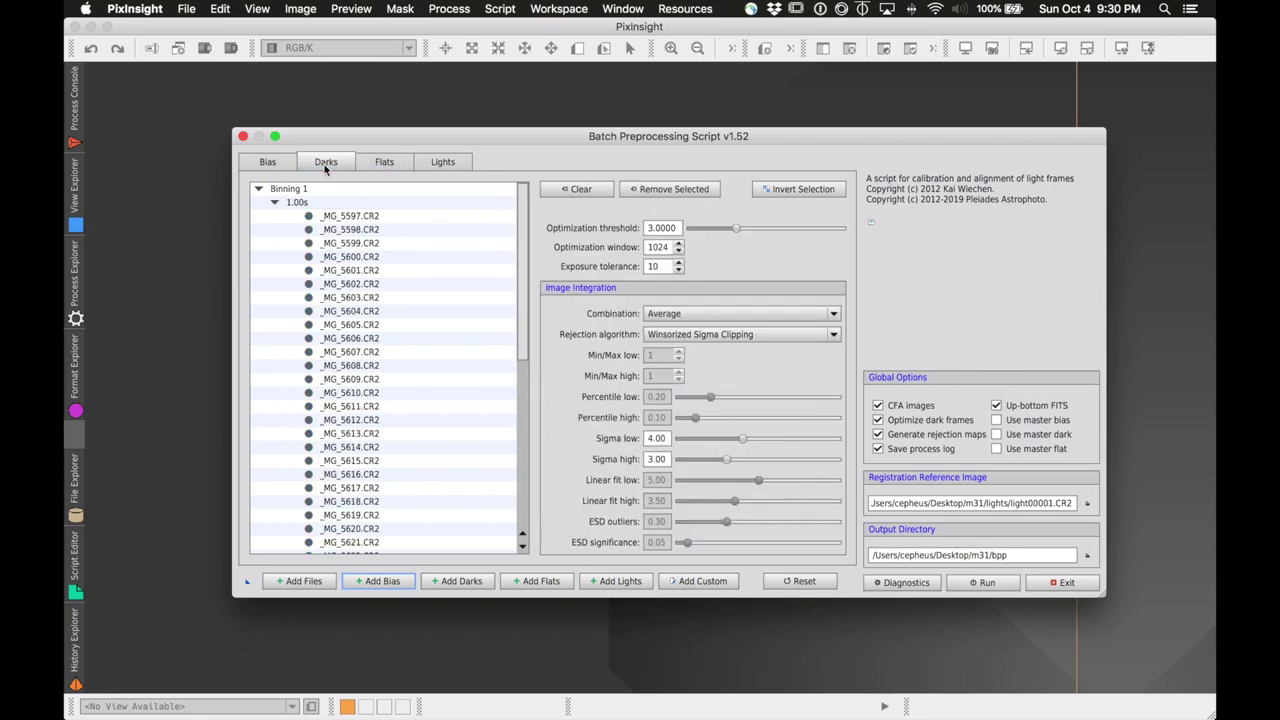
pyautogui.click(268, 163)
pyautogui.click(436, 165)
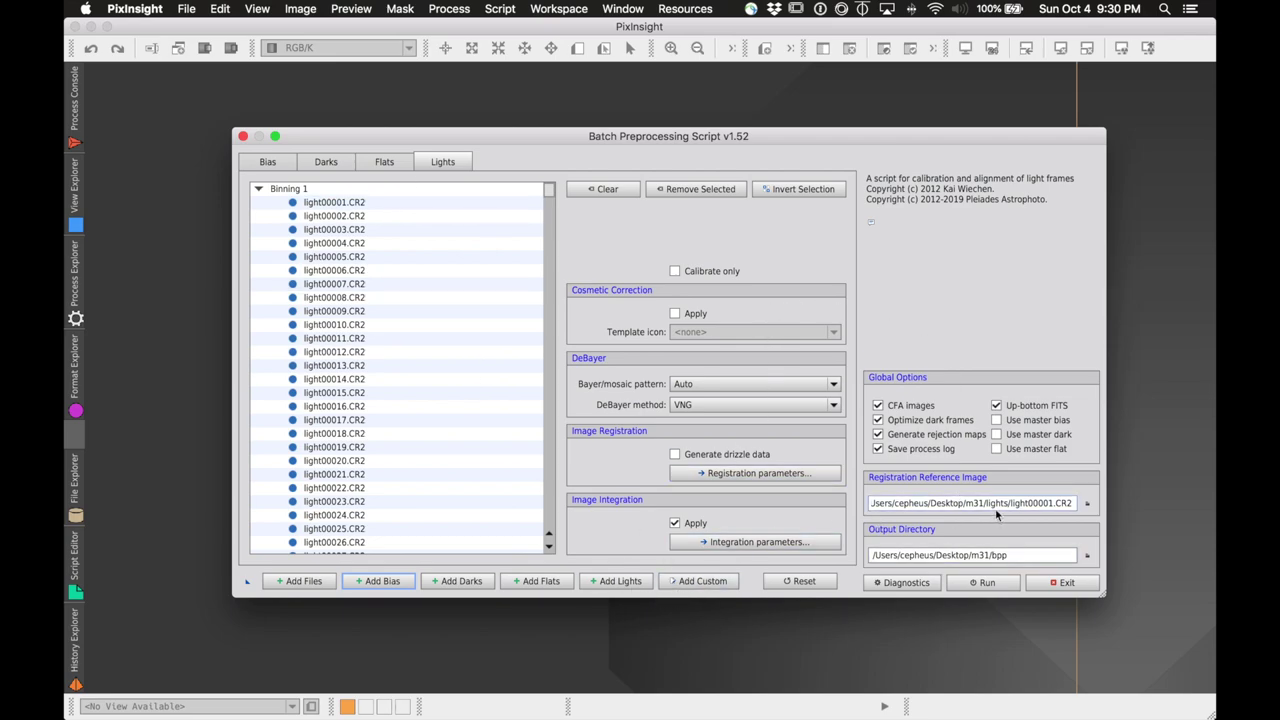
pyautogui.click(1003, 587)
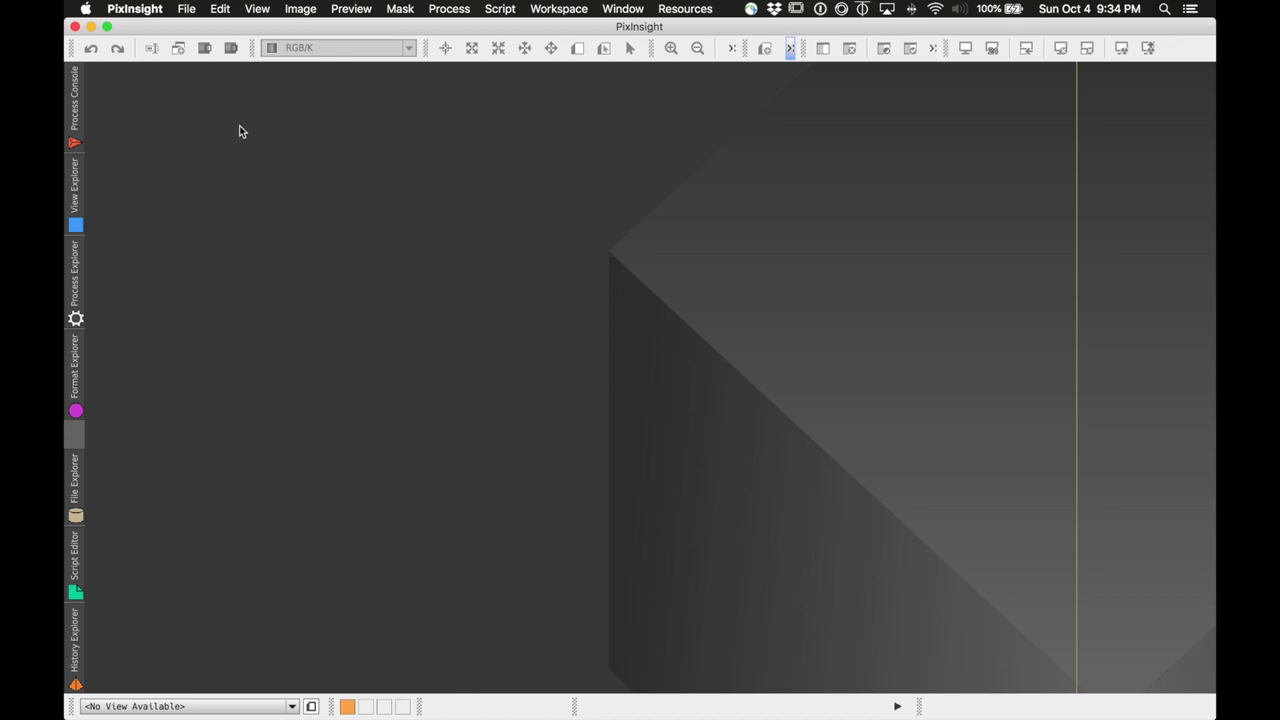
# - Open the stacked image light-BINNING_1.xisf from the master folder and move its window away from the workspace corner
pyautogui.click(186, 10)
pyautogui.click(221, 28)
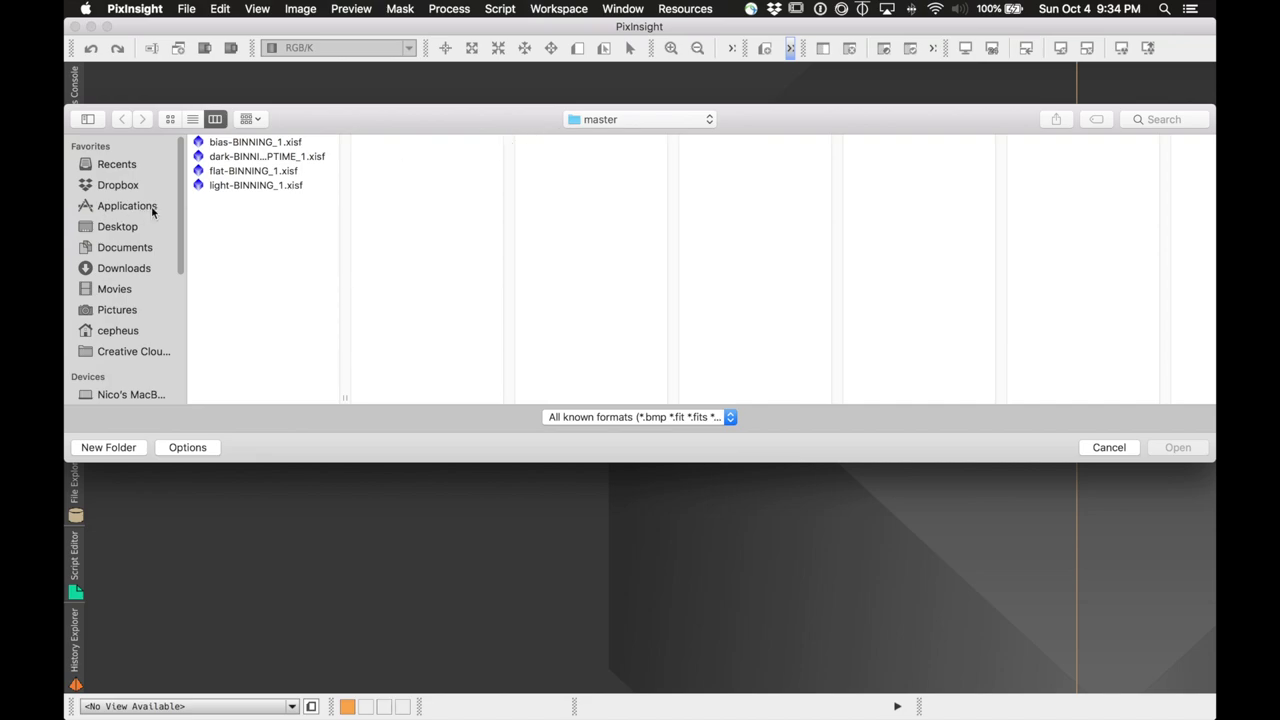
pyautogui.click(214, 188)
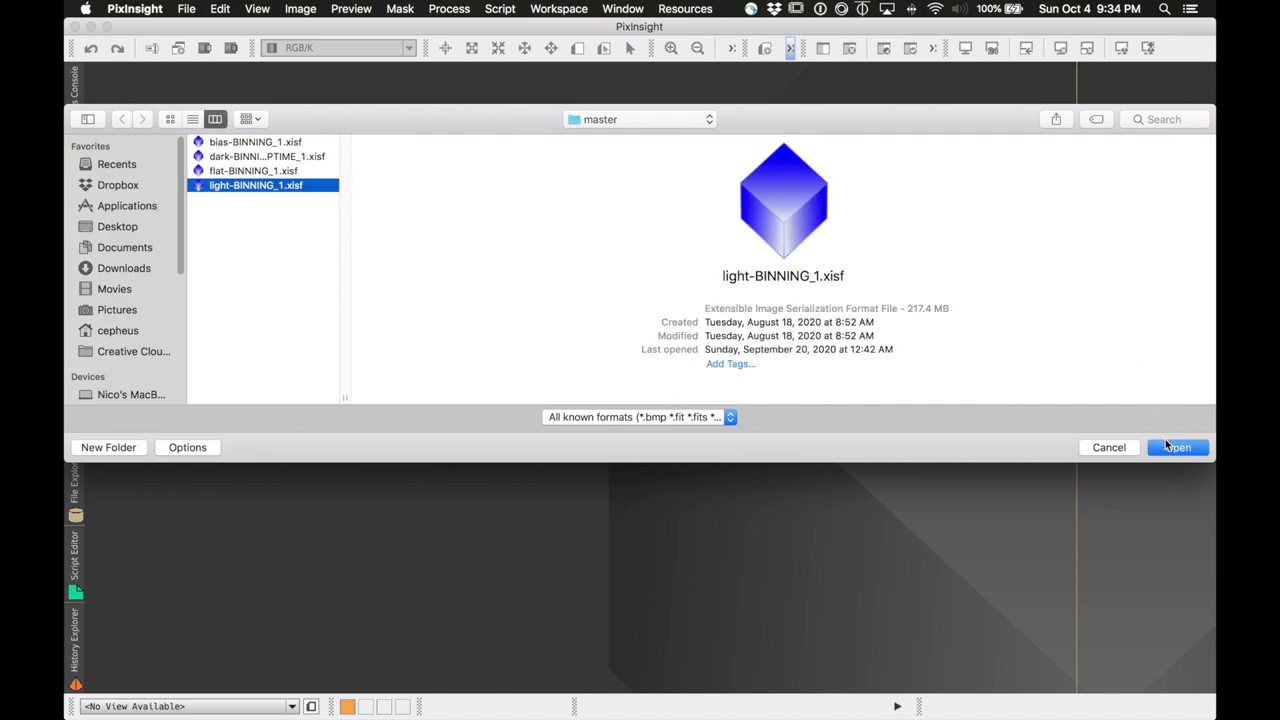
pyautogui.press('Return')
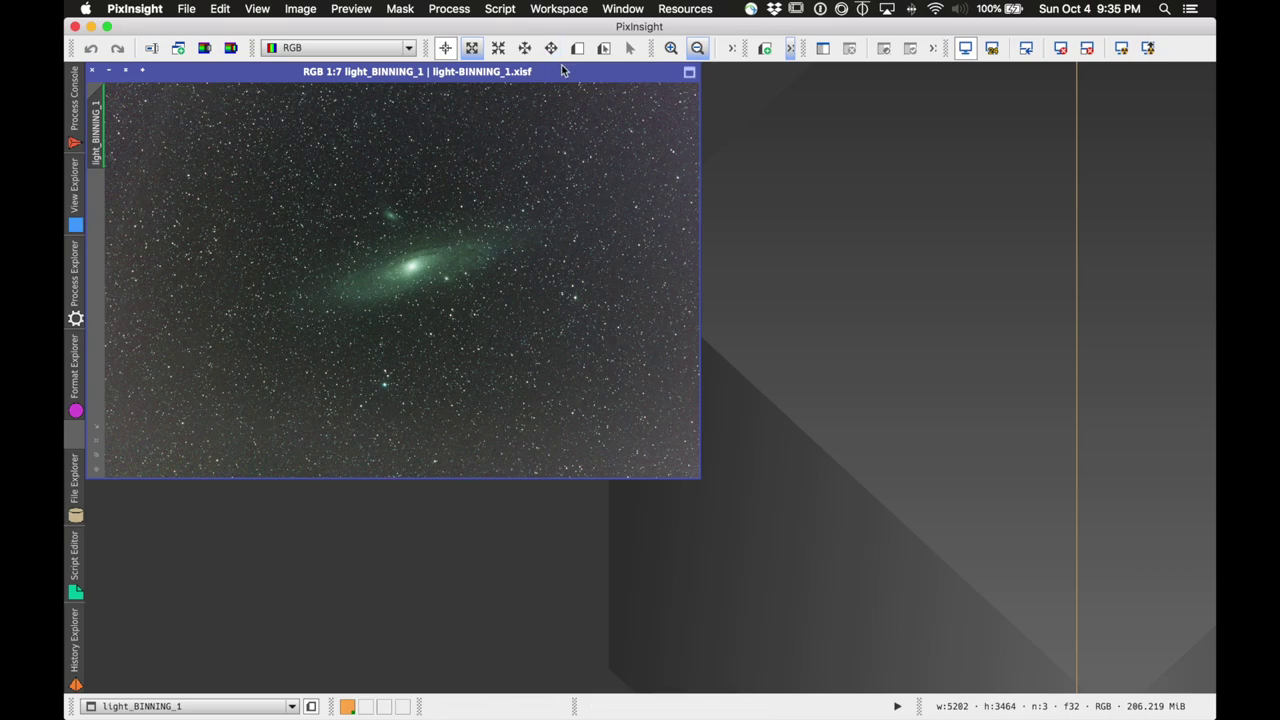
pyautogui.moveTo(561, 71); pyautogui.dragTo(631, 115)
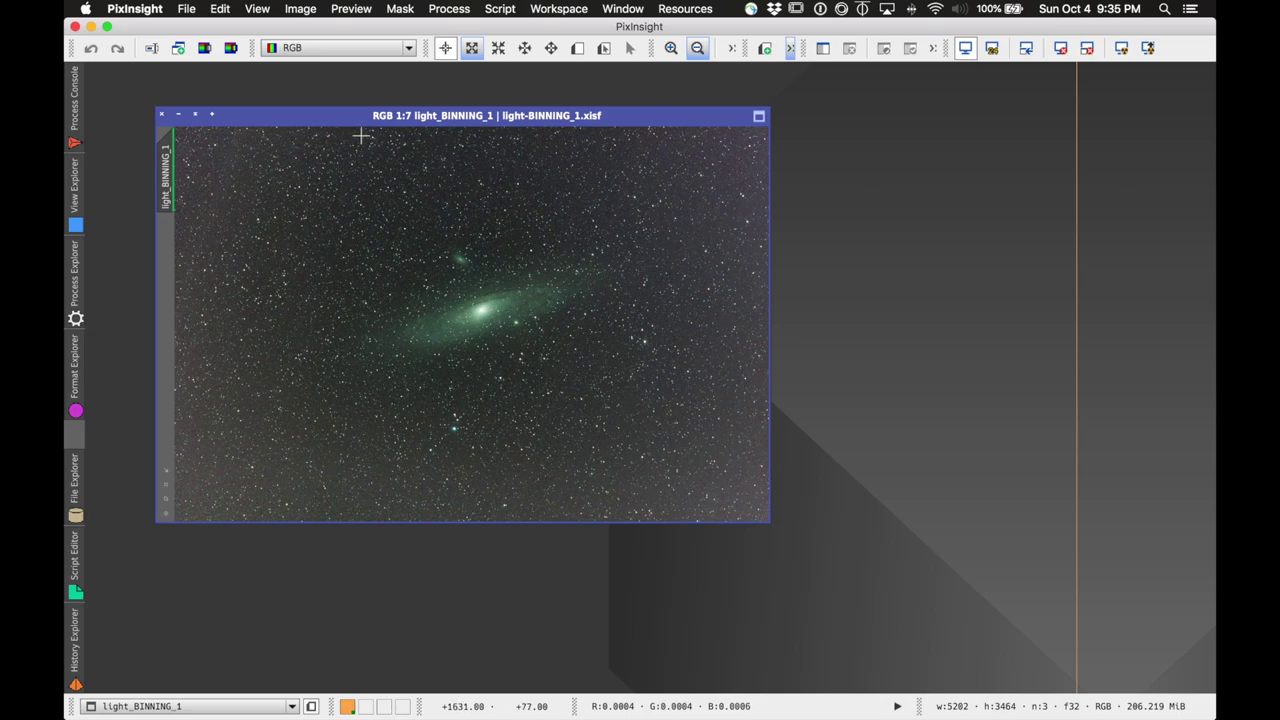
# - Crop the stacked image around the galaxy to about 3024 × 2212 pixels with DynamicCrop, and close the tool
pyautogui.click(449, 8)
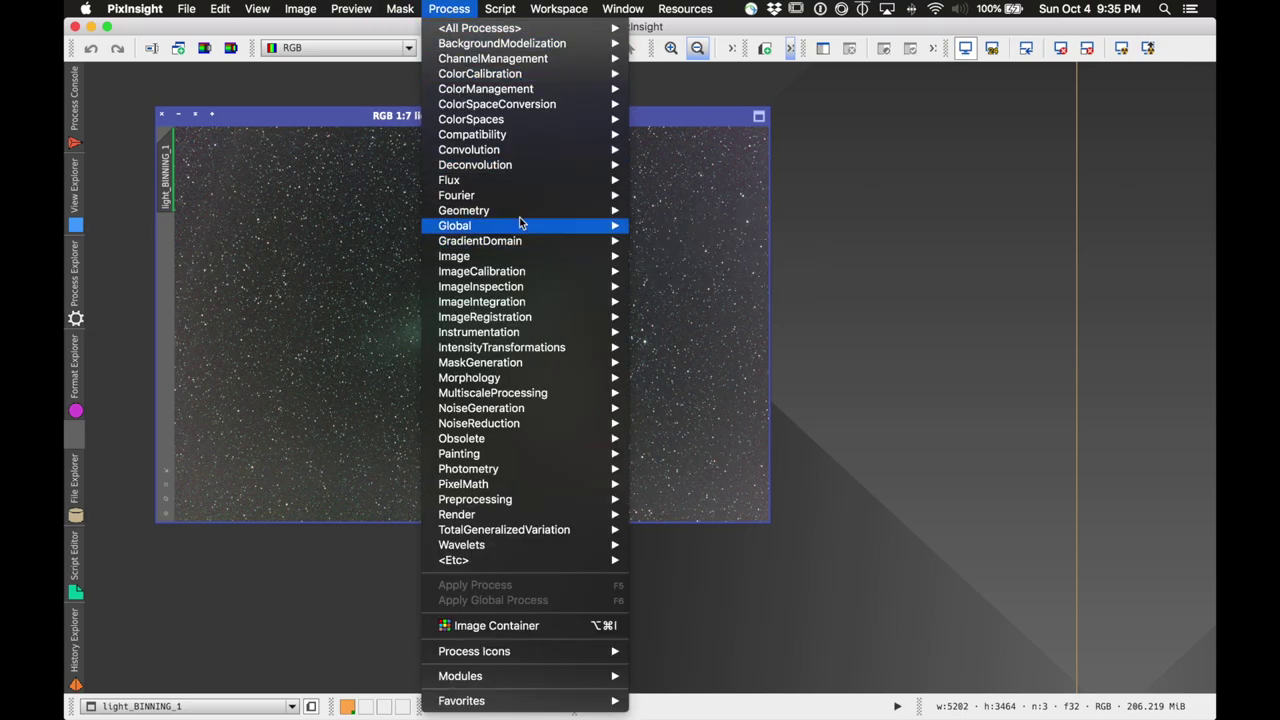
pyautogui.moveTo(515, 214)
pyautogui.click(666, 245)
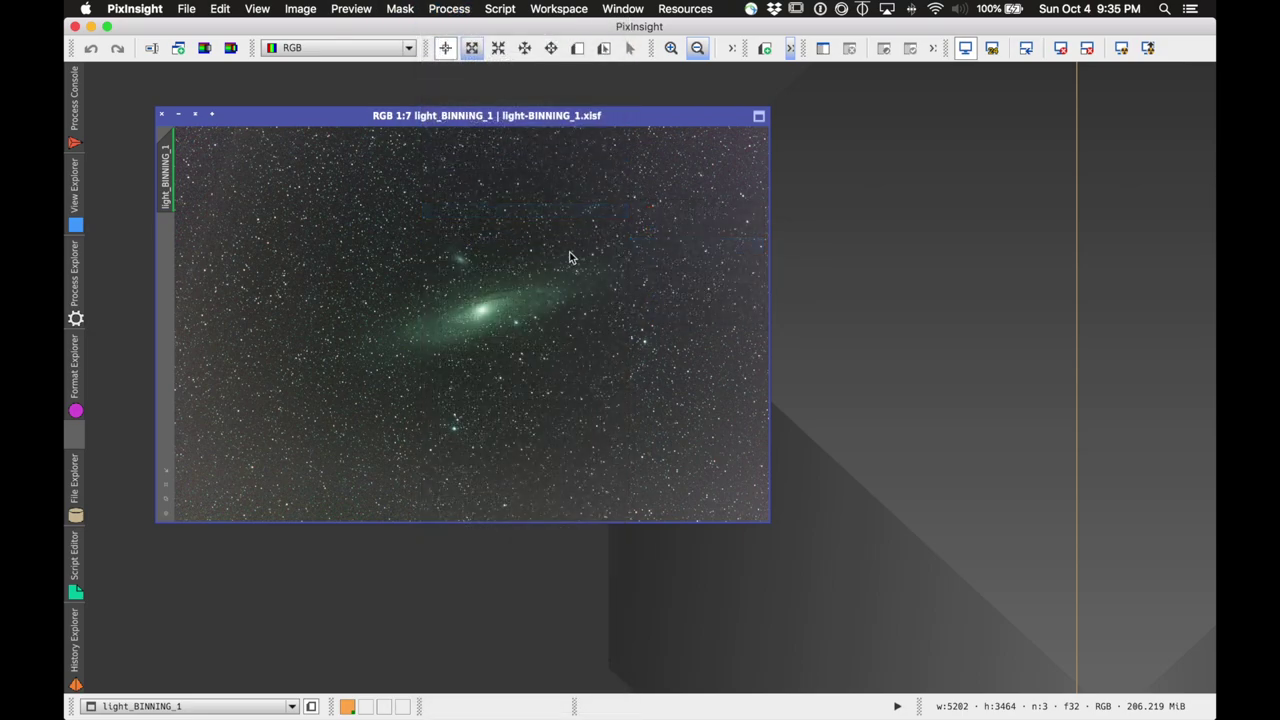
pyautogui.moveTo(308, 190); pyautogui.dragTo(654, 442)
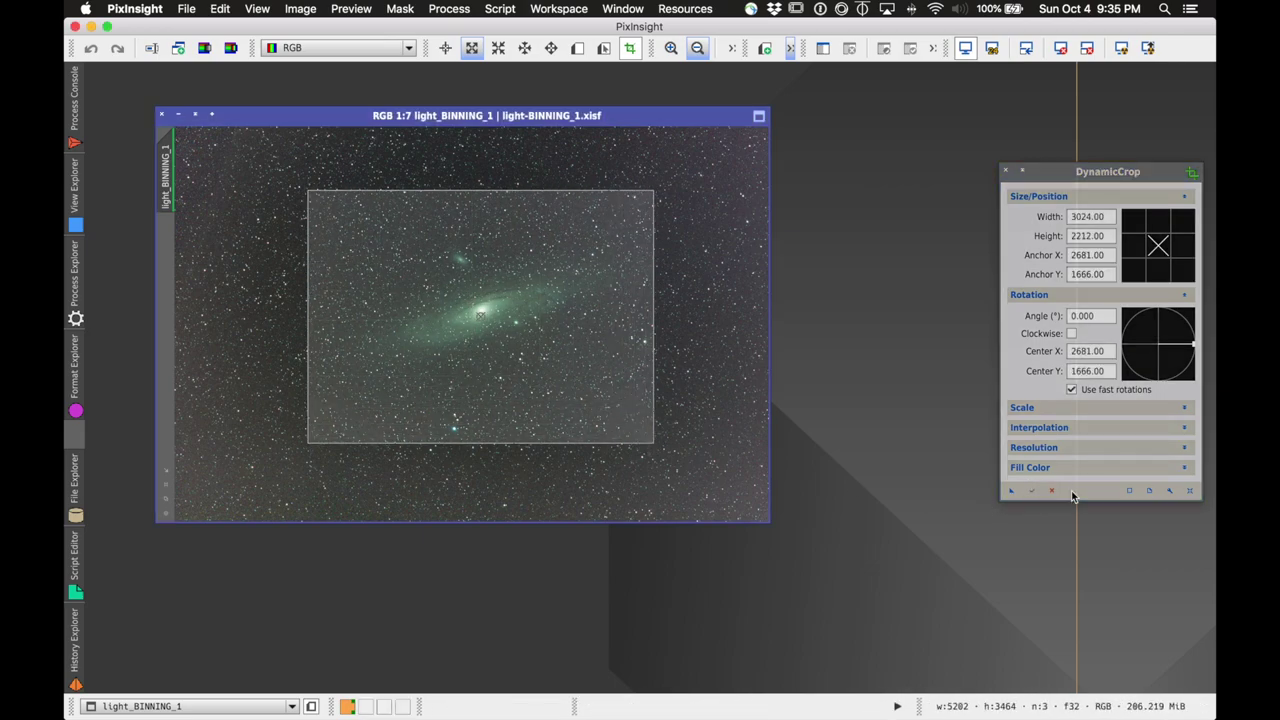
pyautogui.click(1031, 490)
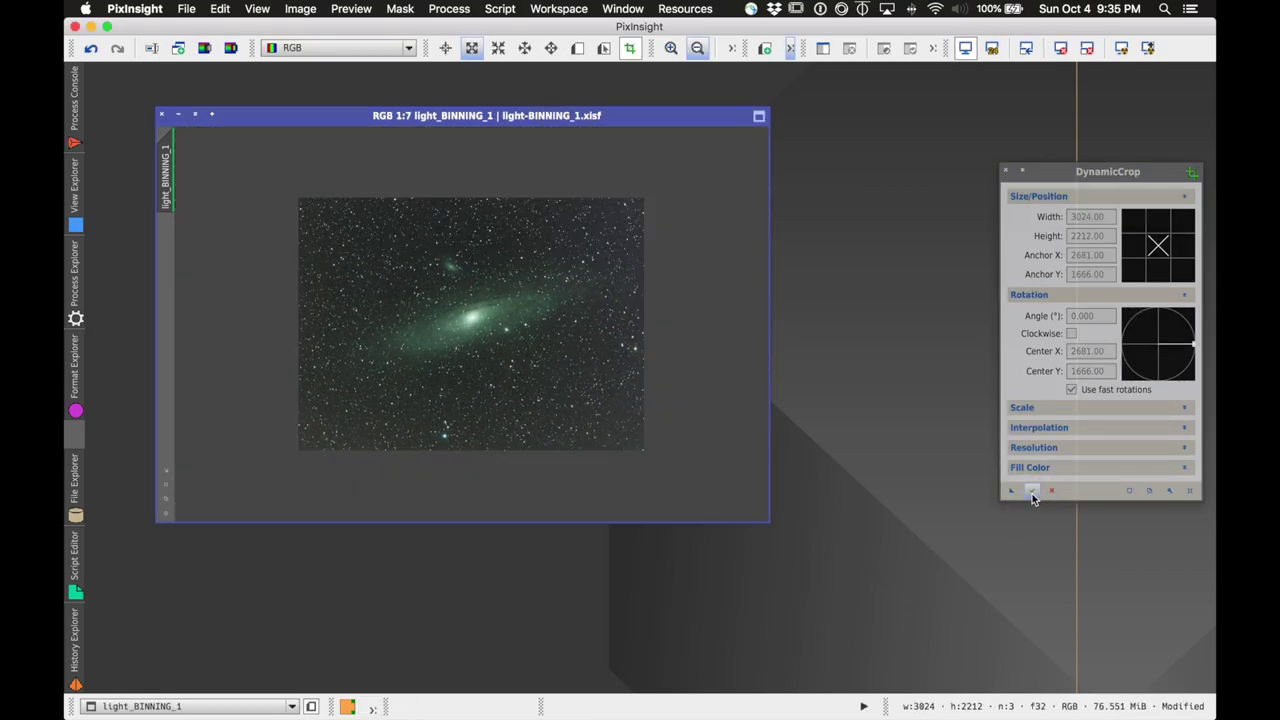
pyautogui.click(1007, 172)
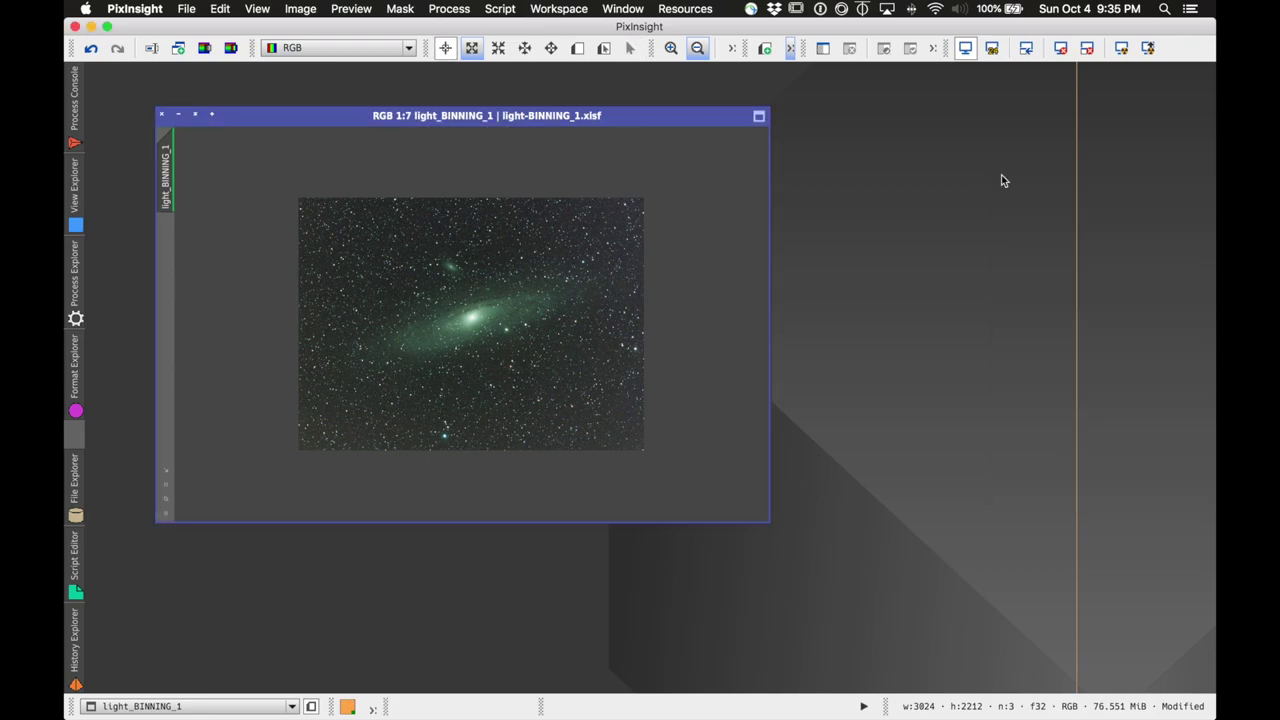
# - Rotate the cropped light_BINNING_1 image by 180° with FastRotation, and close the tool
pyautogui.click(166, 484)
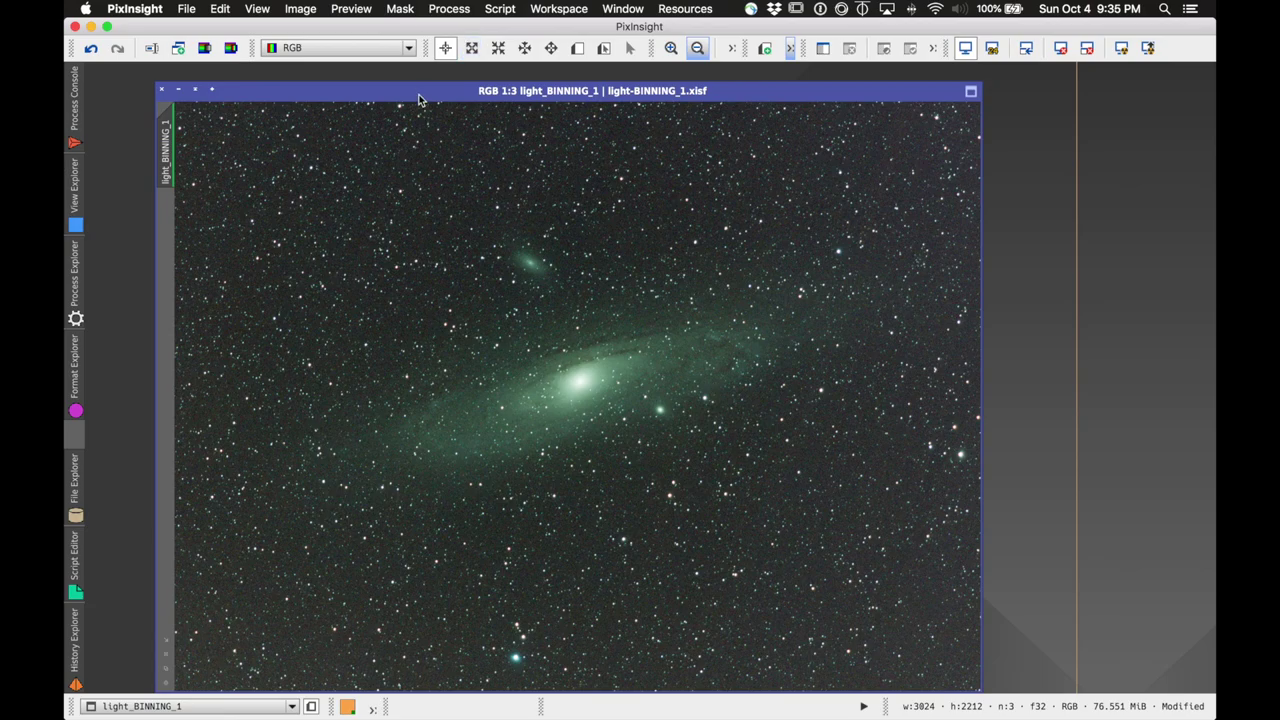
pyautogui.moveTo(418, 96); pyautogui.dragTo(358, 84)
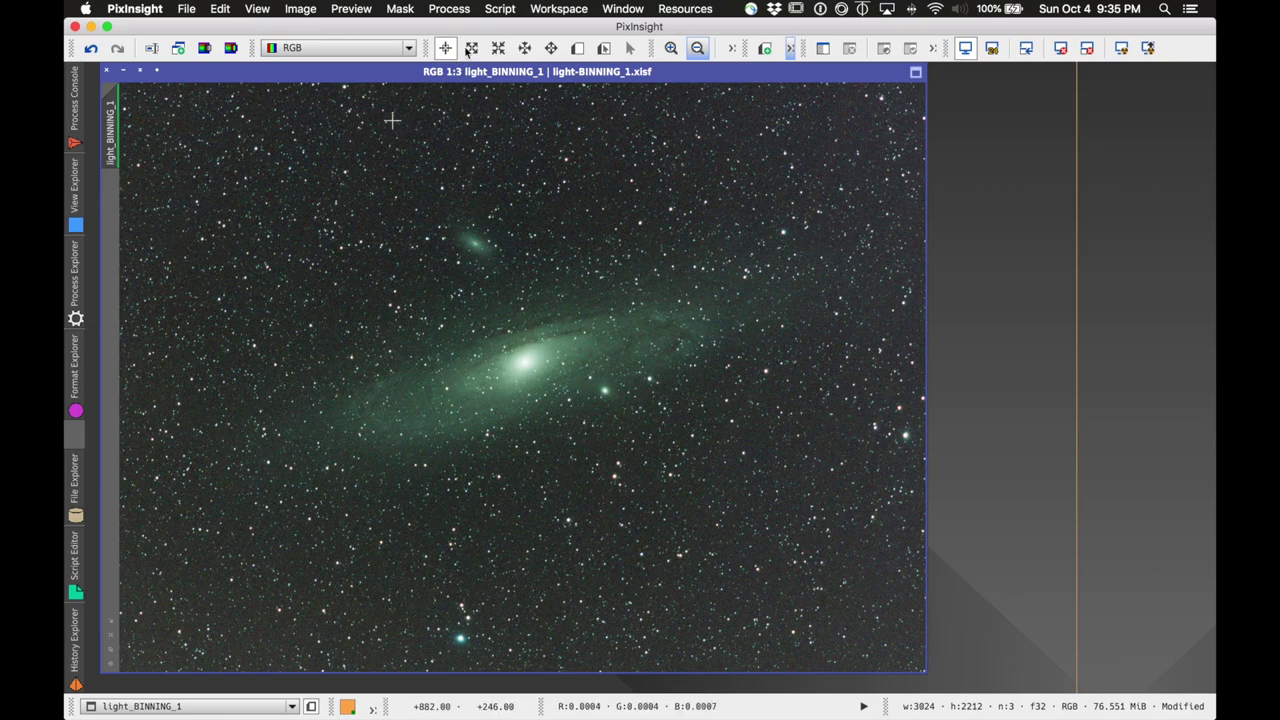
pyautogui.click(465, 8)
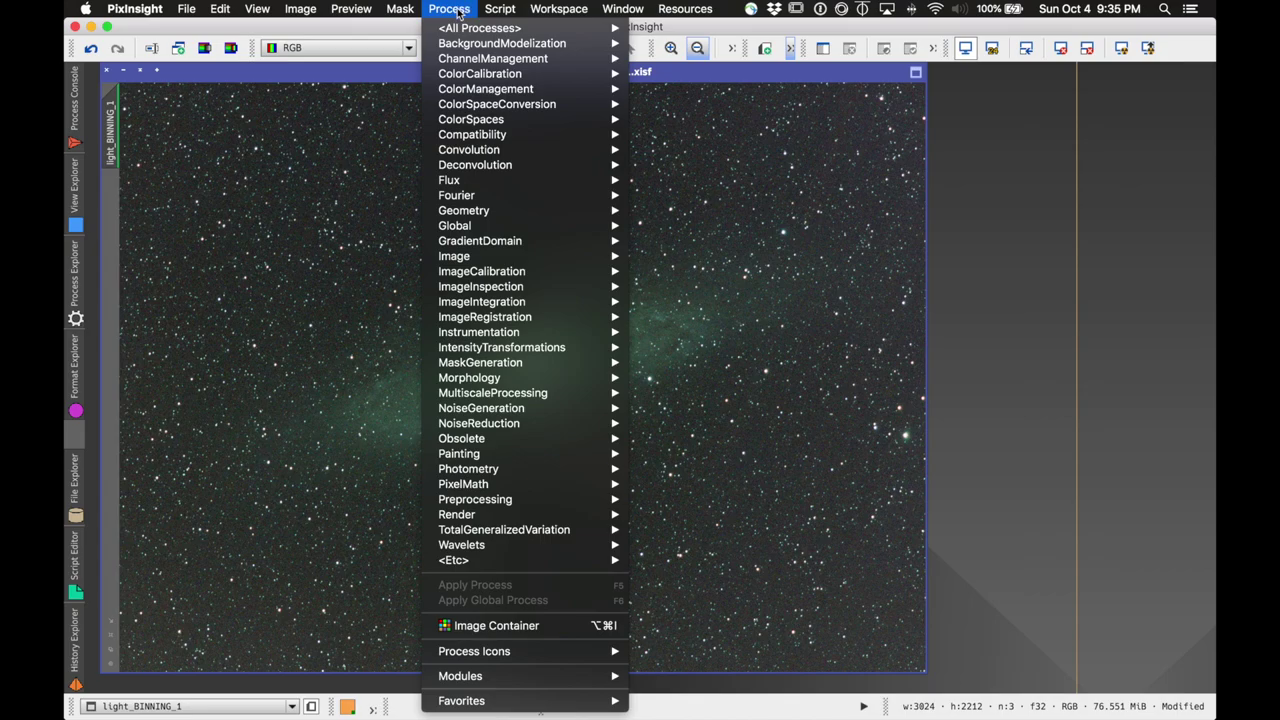
pyautogui.moveTo(490, 212)
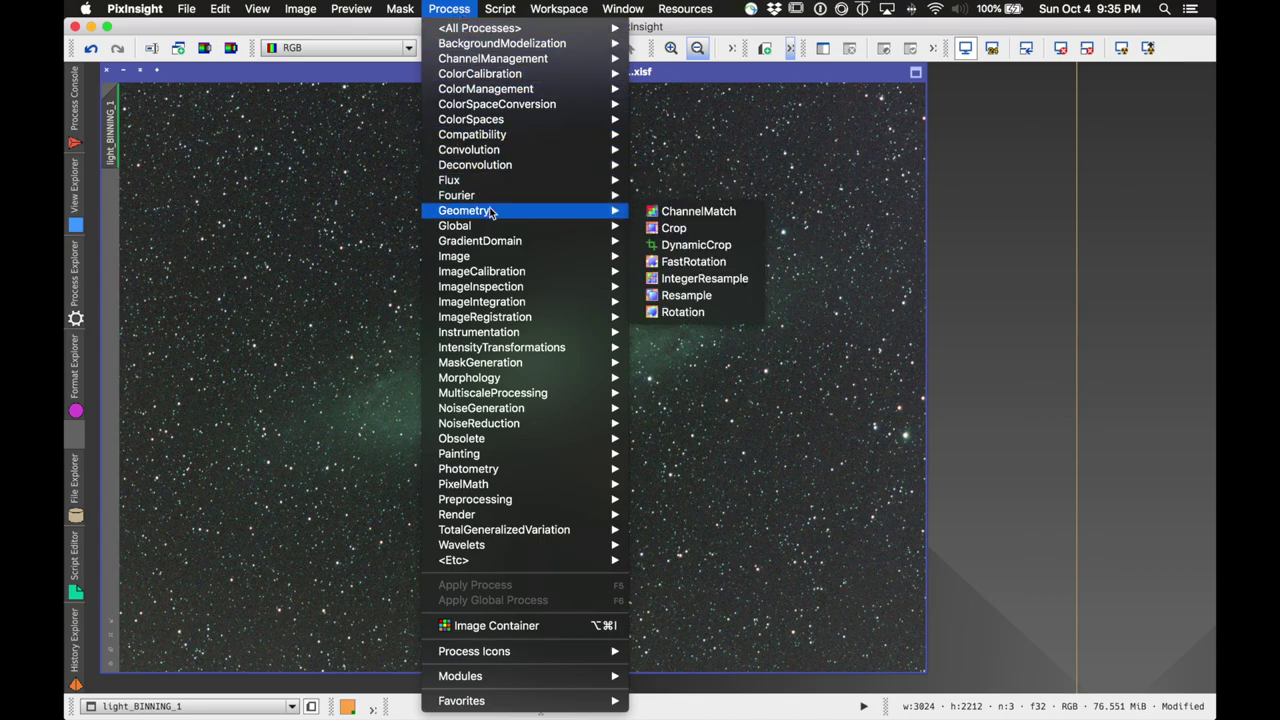
pyautogui.click(690, 261)
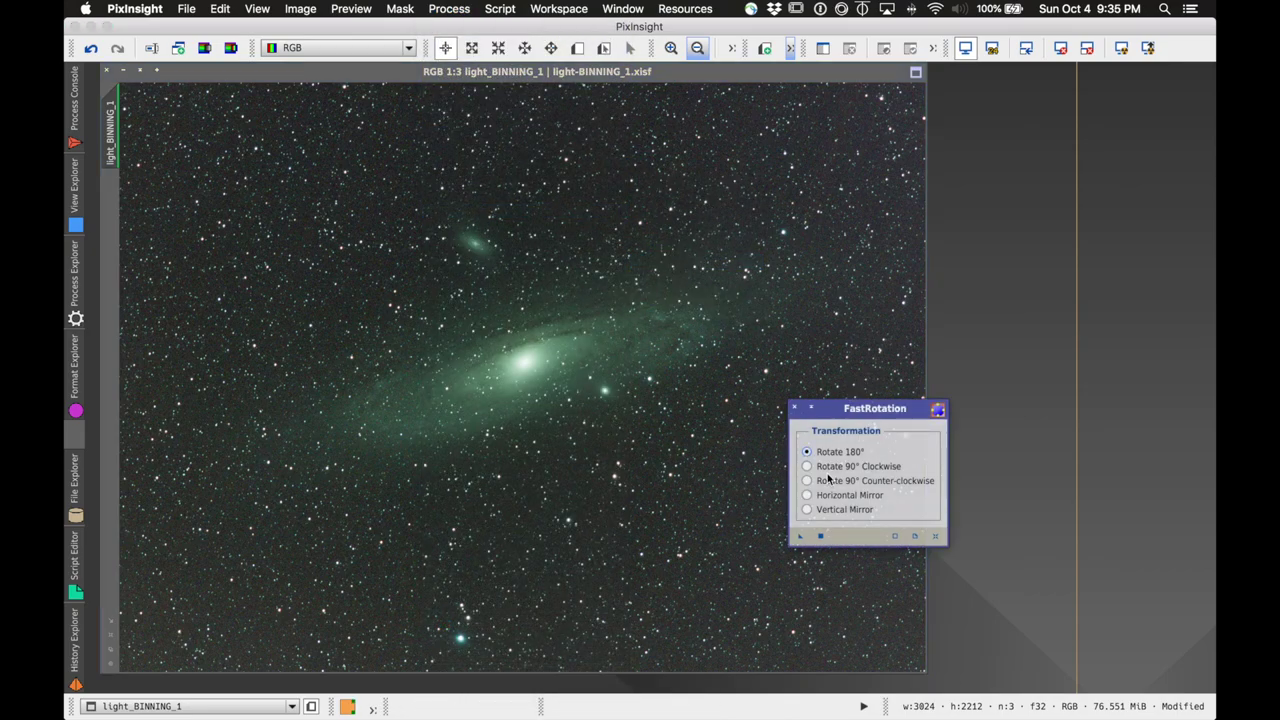
pyautogui.click(821, 537)
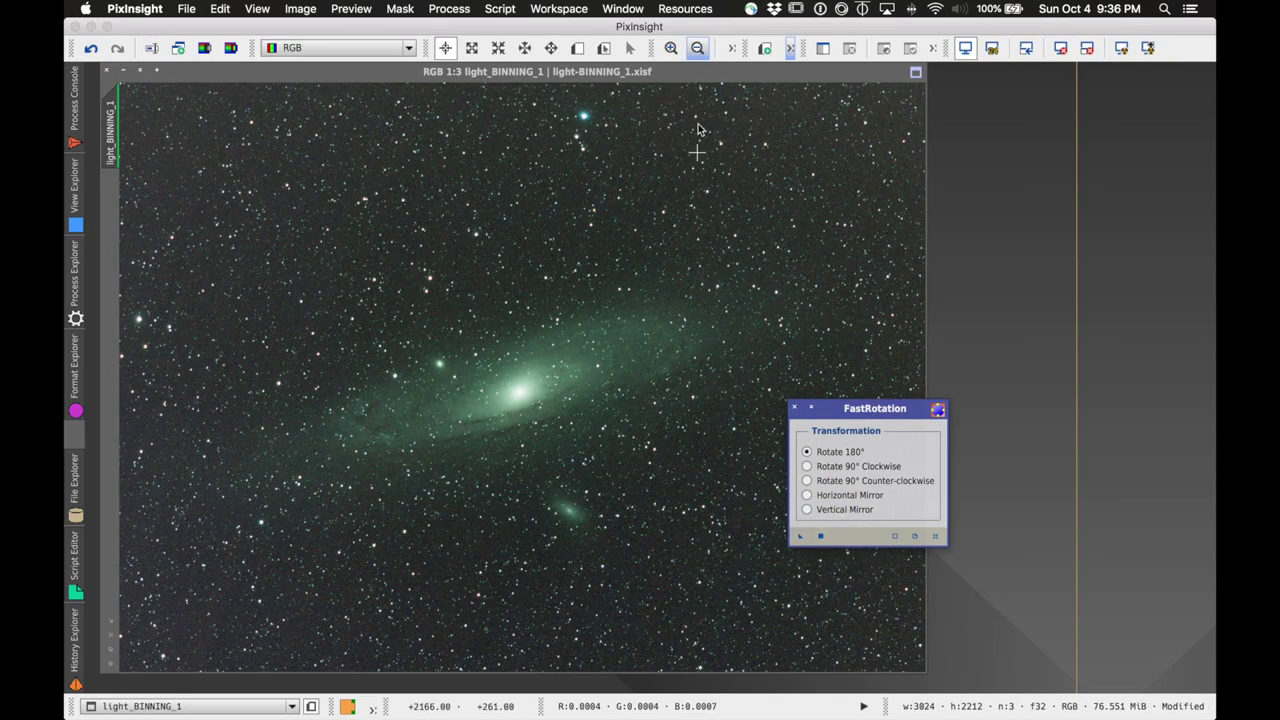
pyautogui.click(794, 408)
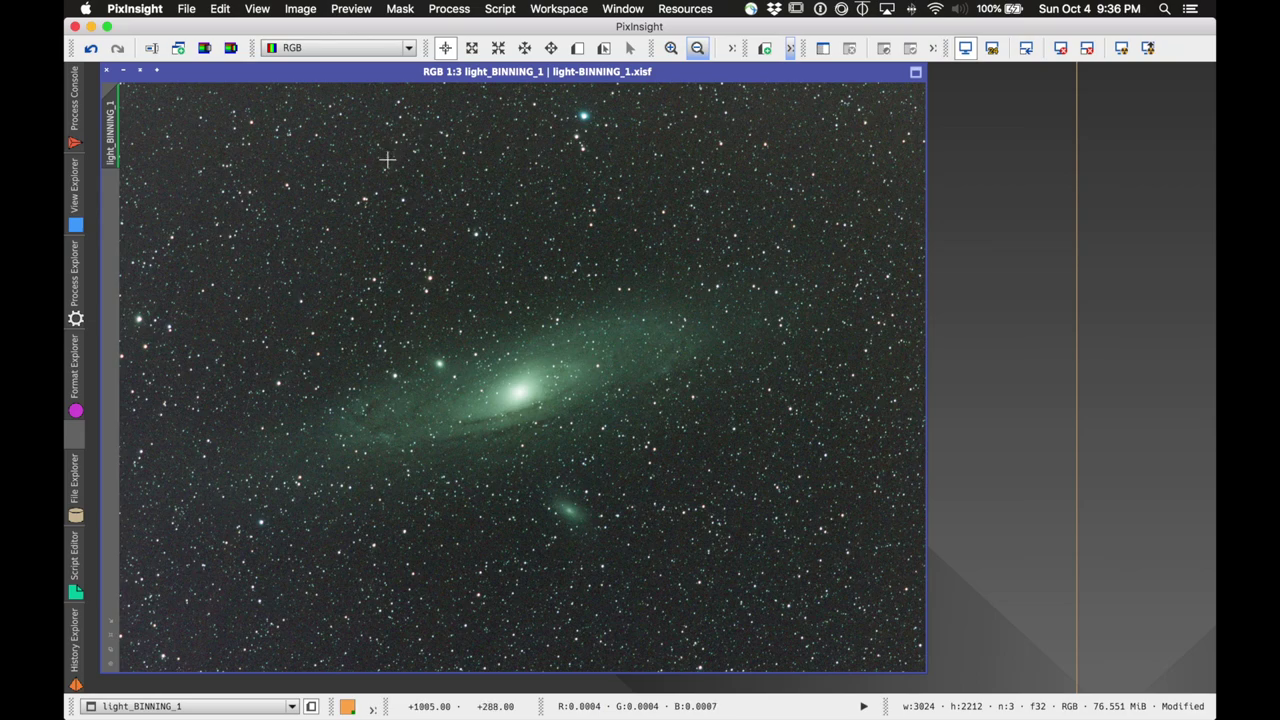
# - Start a DynamicBackgroundExtraction session with the light_BINNING_1 image as its target, keeping the tool's window beside the galaxy
pyautogui.click(447, 8)
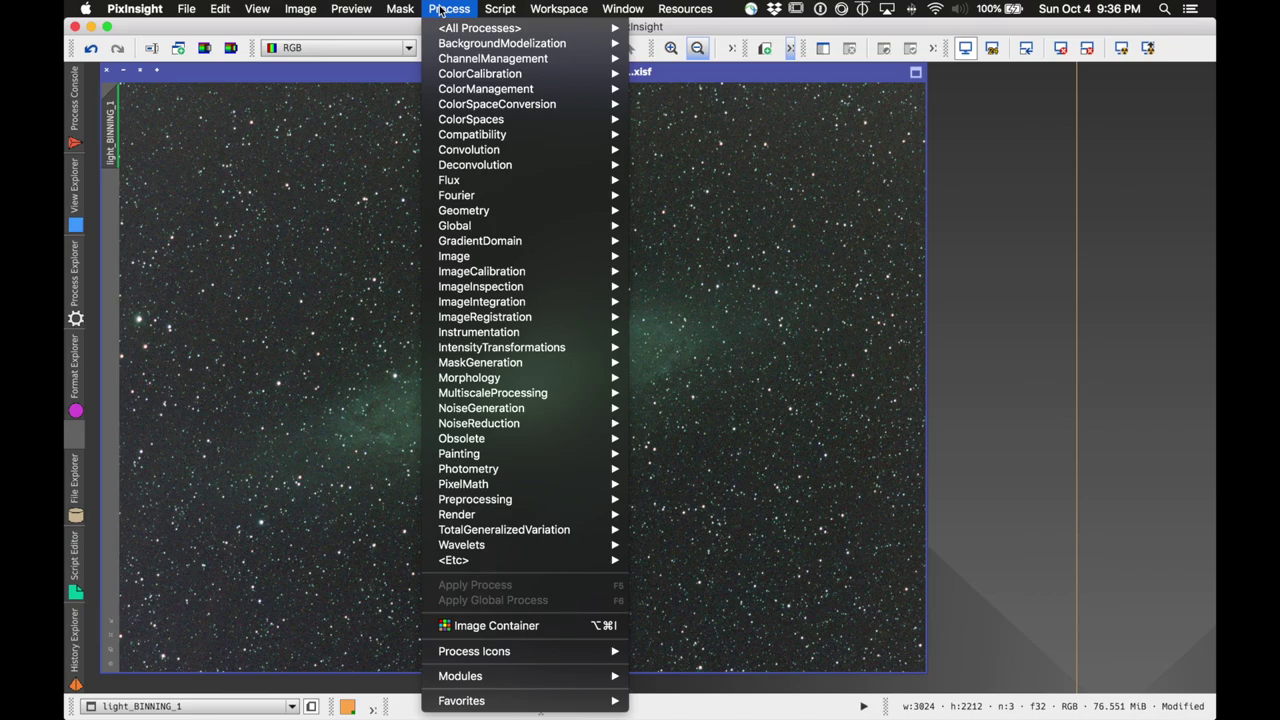
pyautogui.moveTo(566, 50)
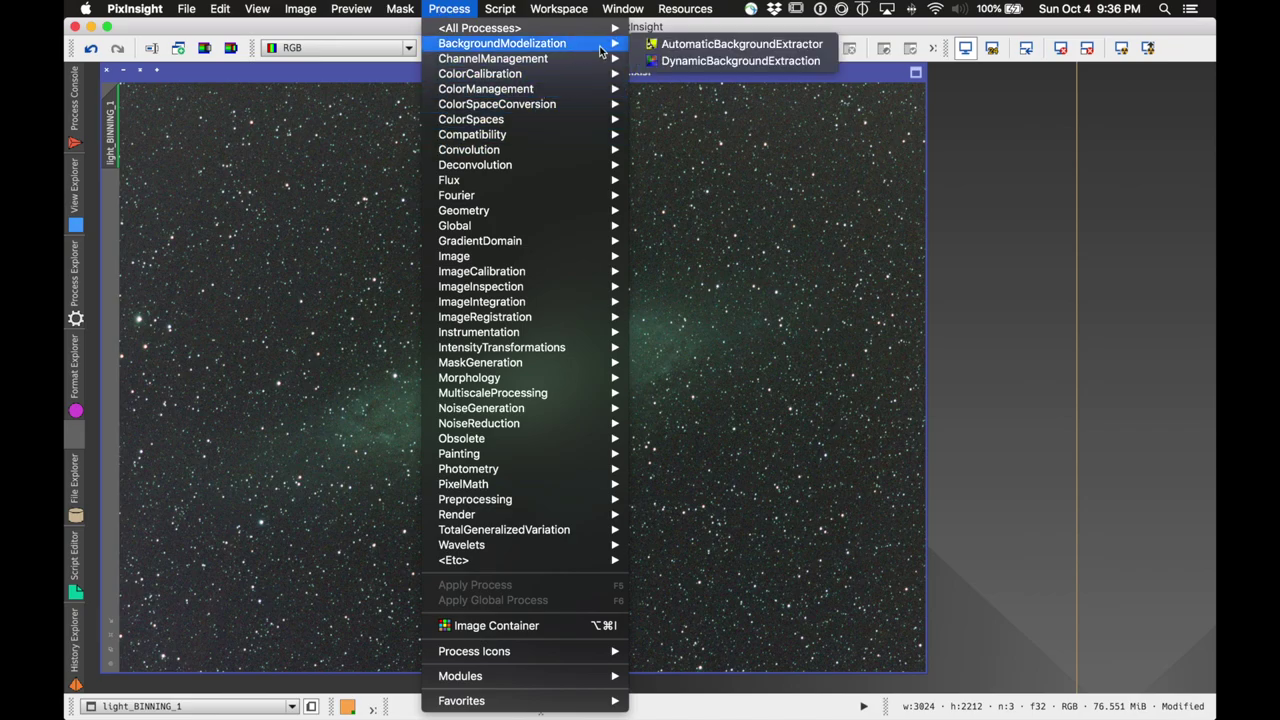
pyautogui.click(674, 63)
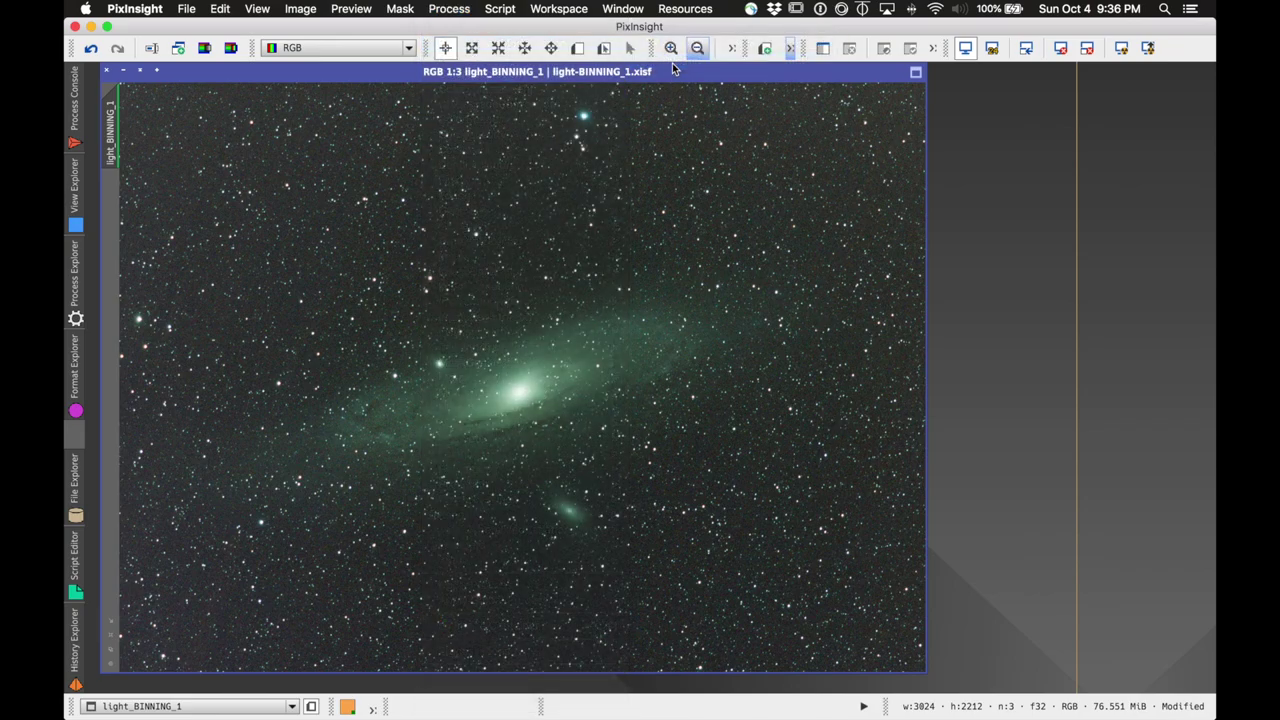
pyautogui.moveTo(937, 102); pyautogui.dragTo(995, 109)
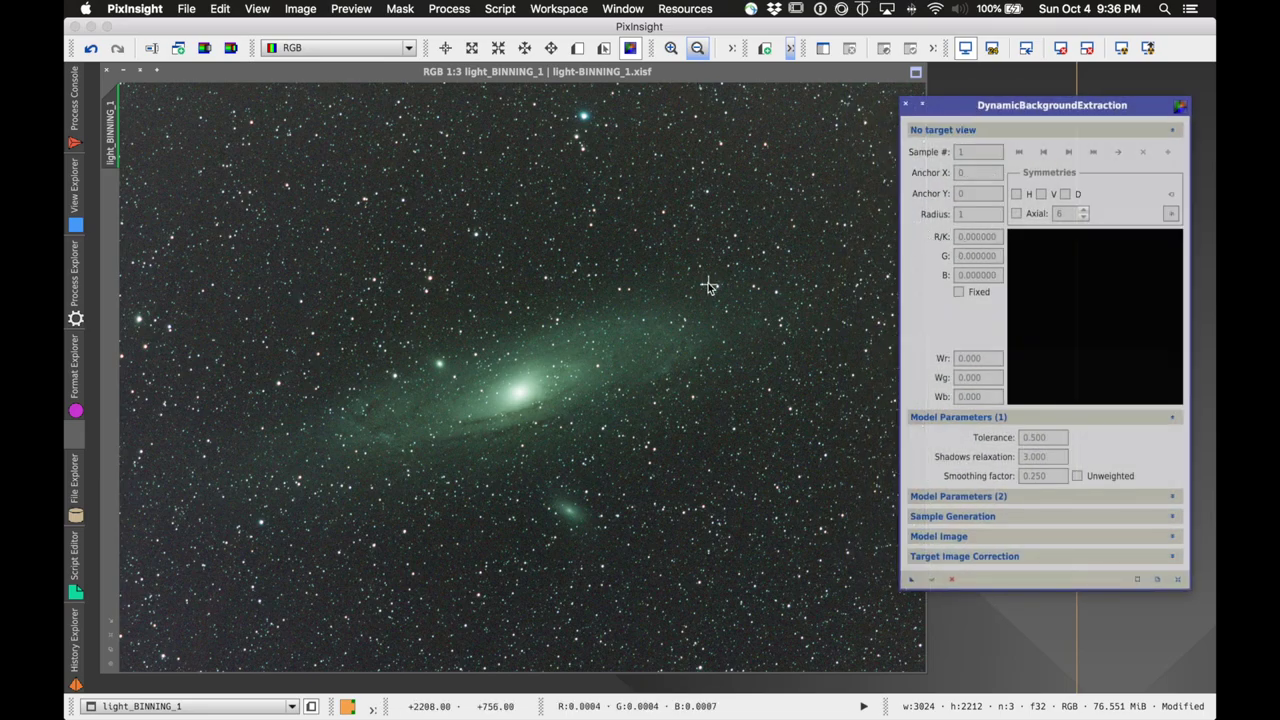
pyautogui.click(572, 262)
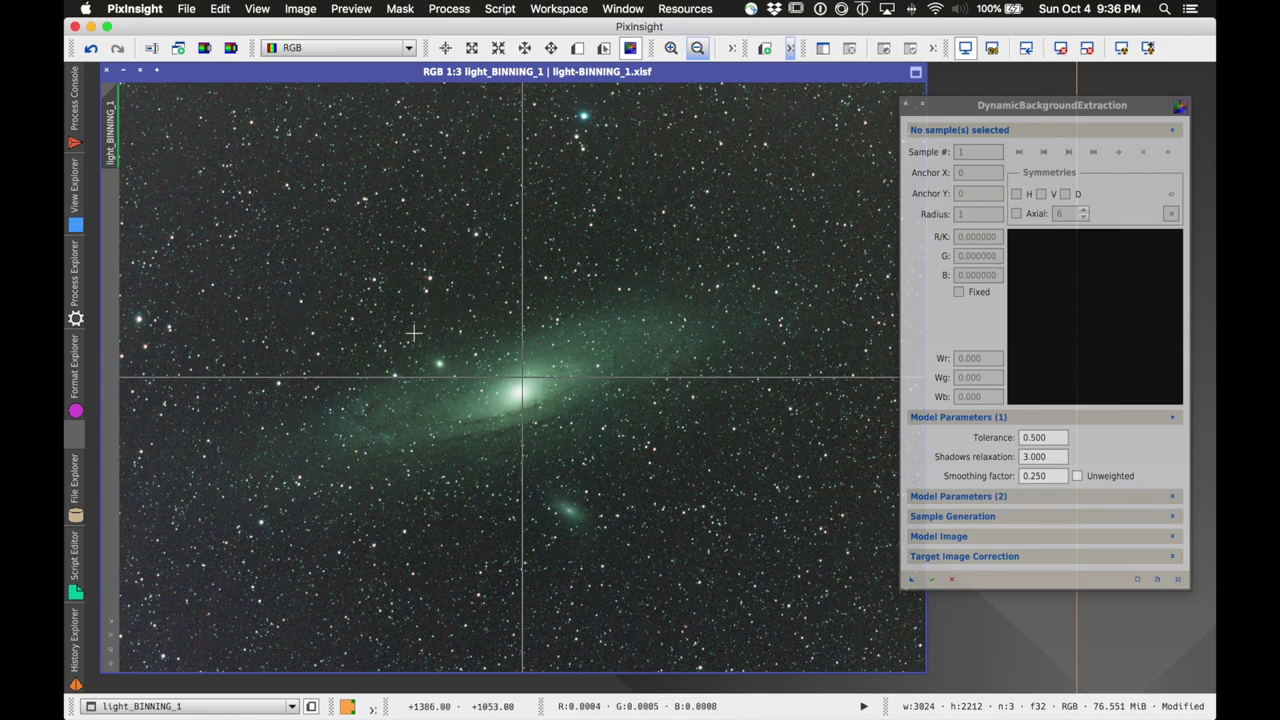
pyautogui.click(1078, 107)
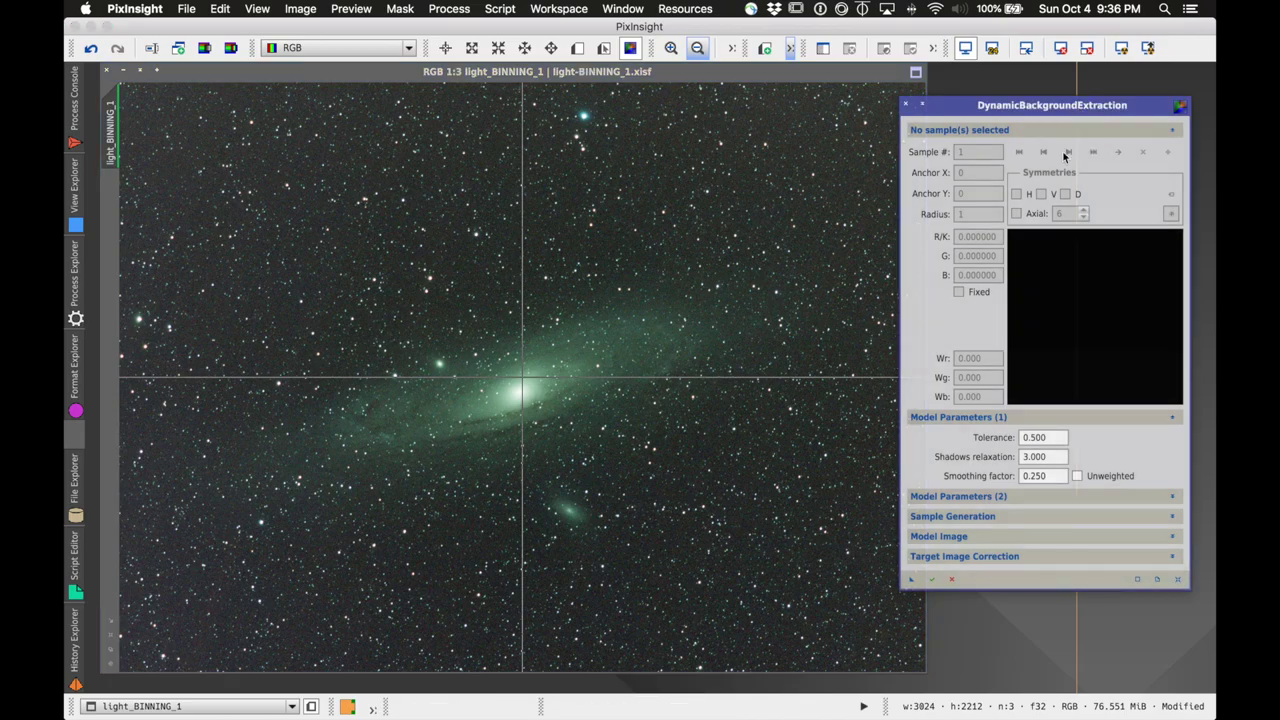
# - Place twelve background samples on empty sky around the galaxy, covering the image corners, the edges and the areas above and below the galaxy
pyautogui.click(721, 590)
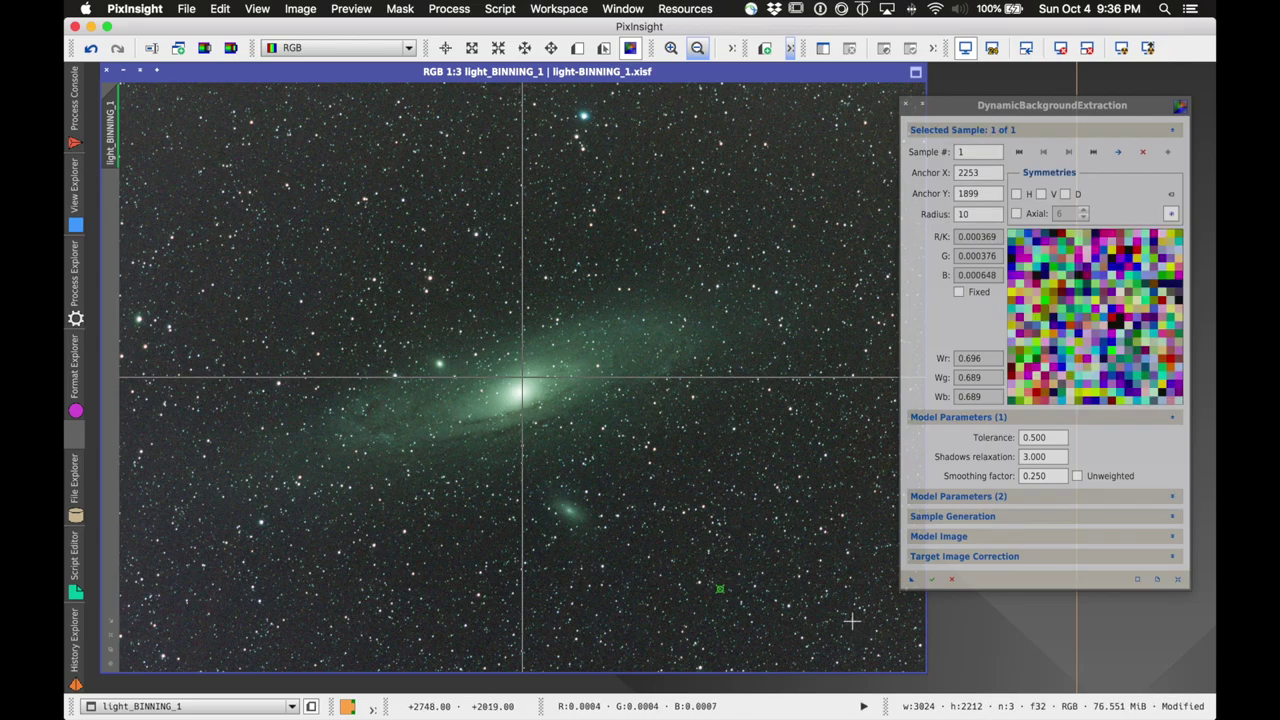
pyautogui.click(915, 663)
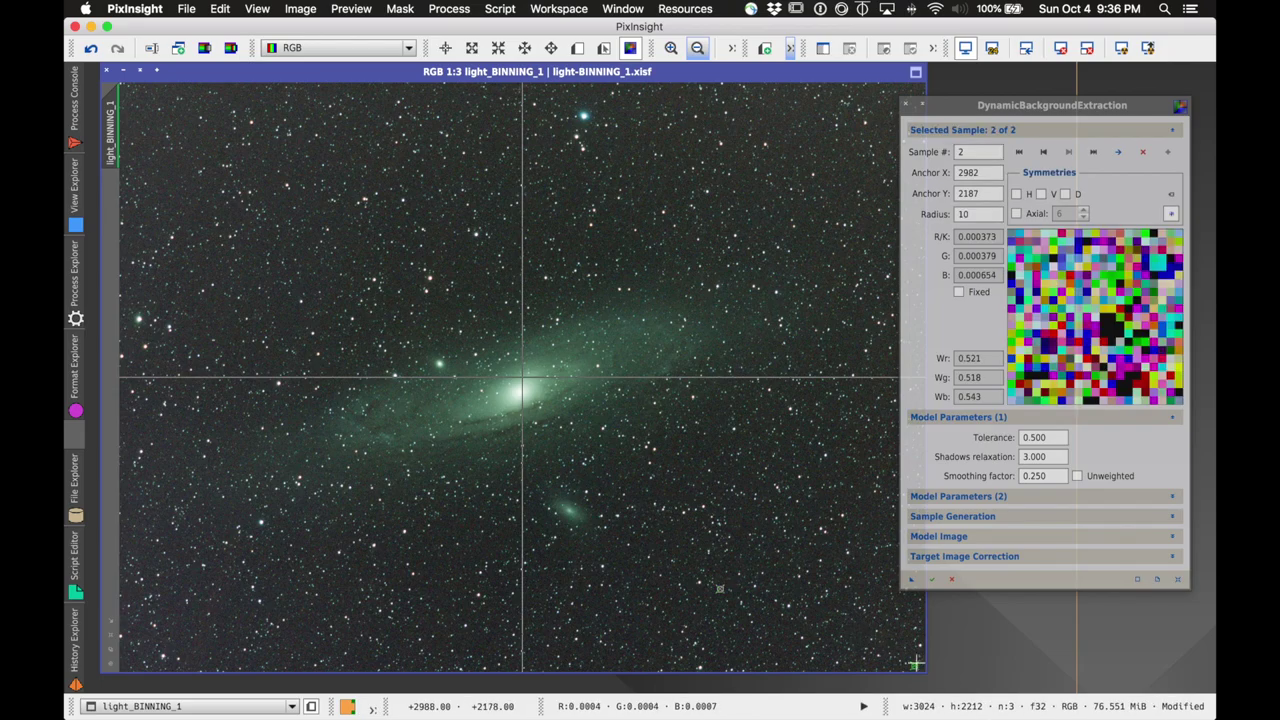
pyautogui.click(803, 222)
pyautogui.moveTo(953, 105); pyautogui.dragTo(984, 104)
pyautogui.click(881, 120)
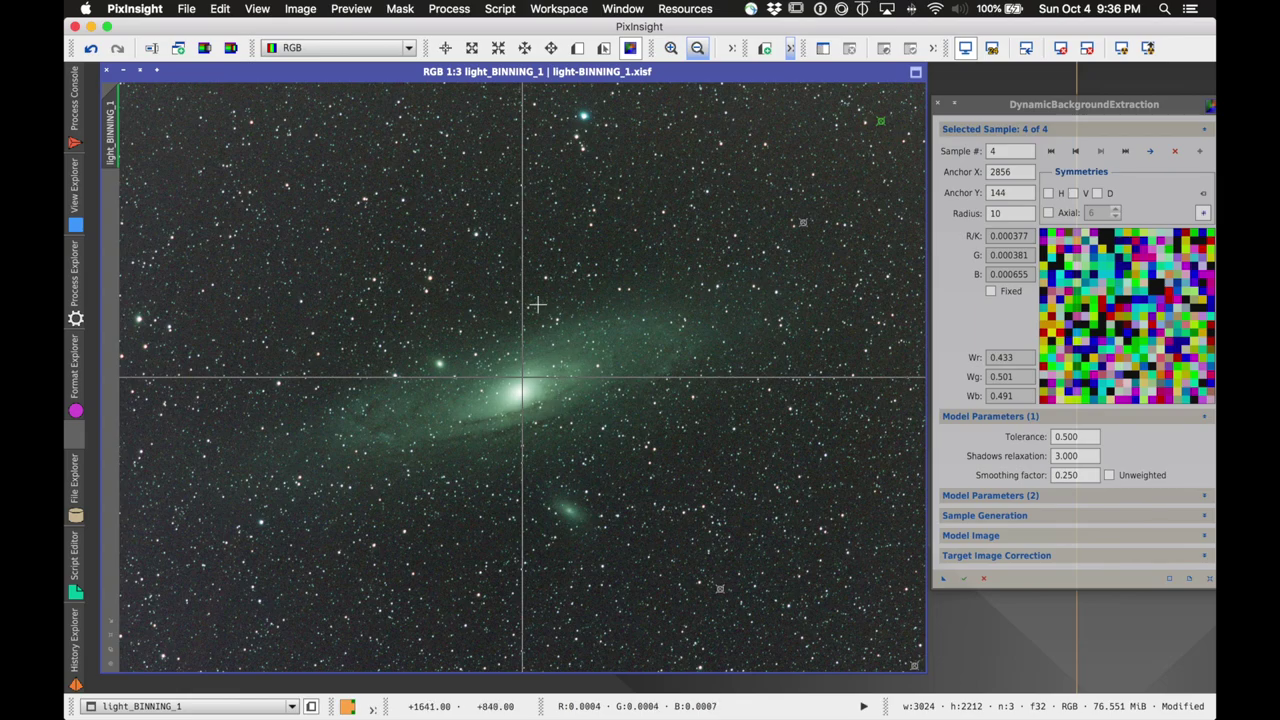
pyautogui.click(534, 278)
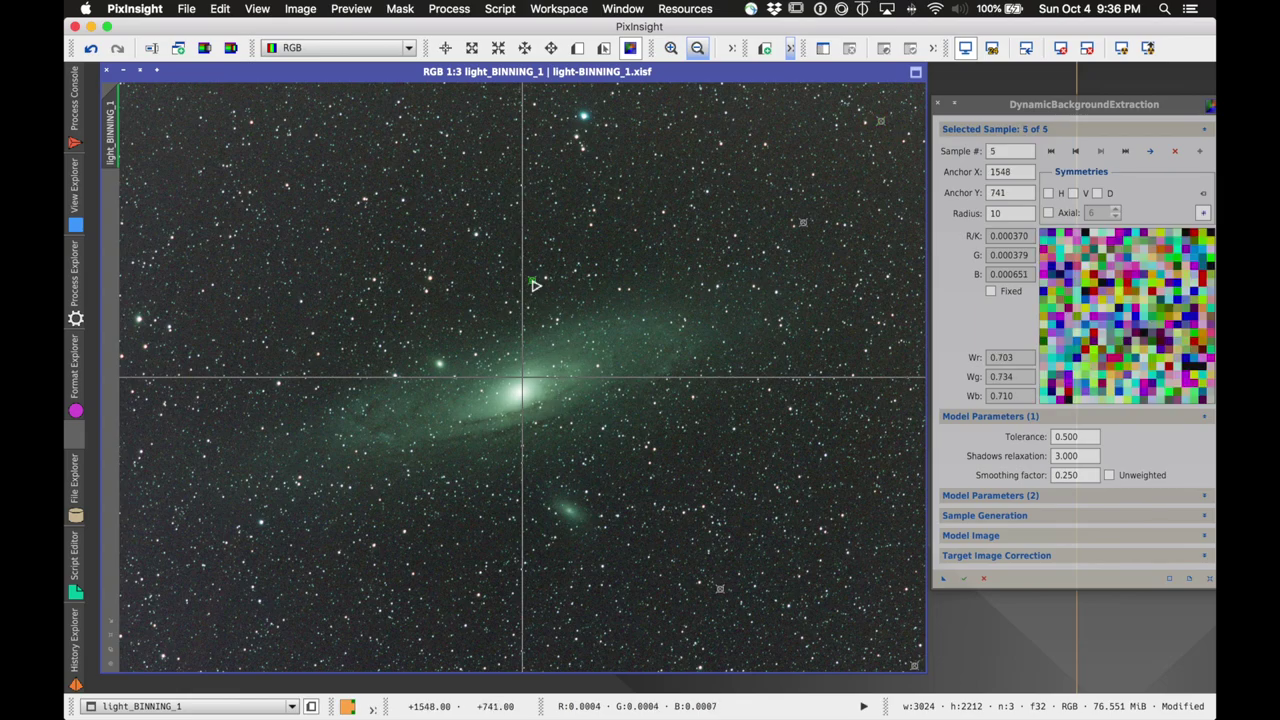
pyautogui.click(585, 91)
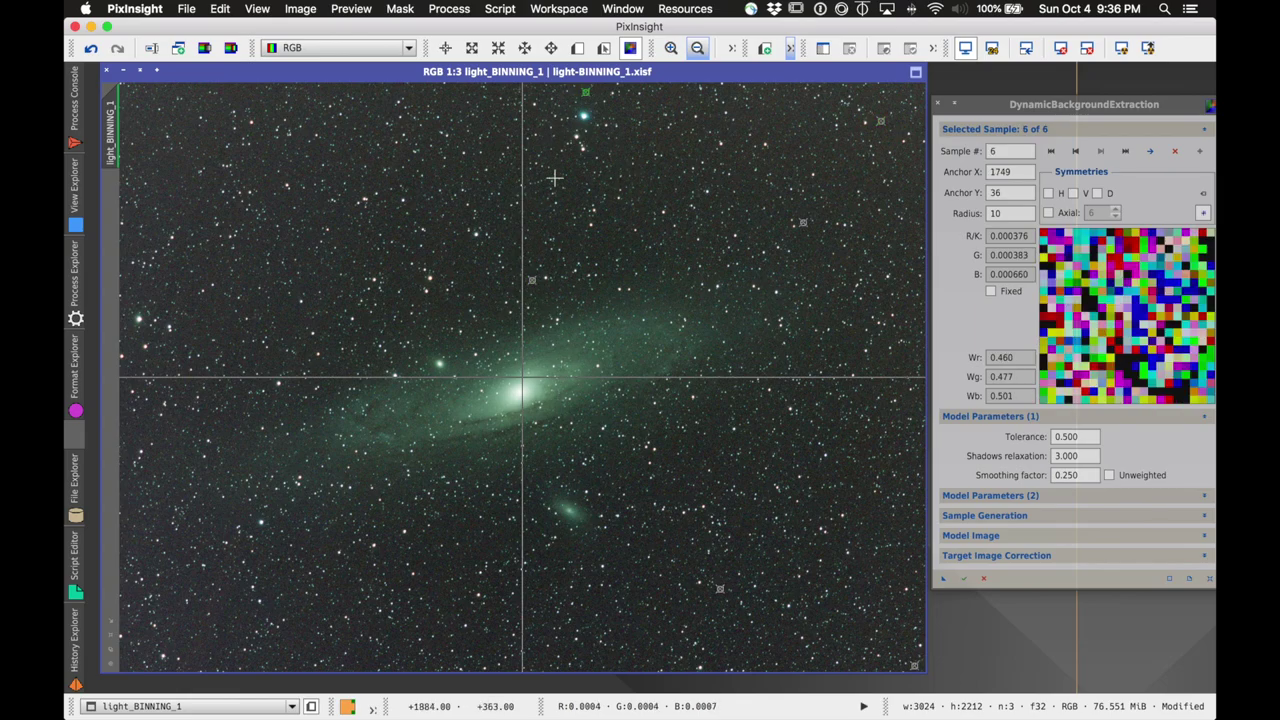
pyautogui.click(127, 122)
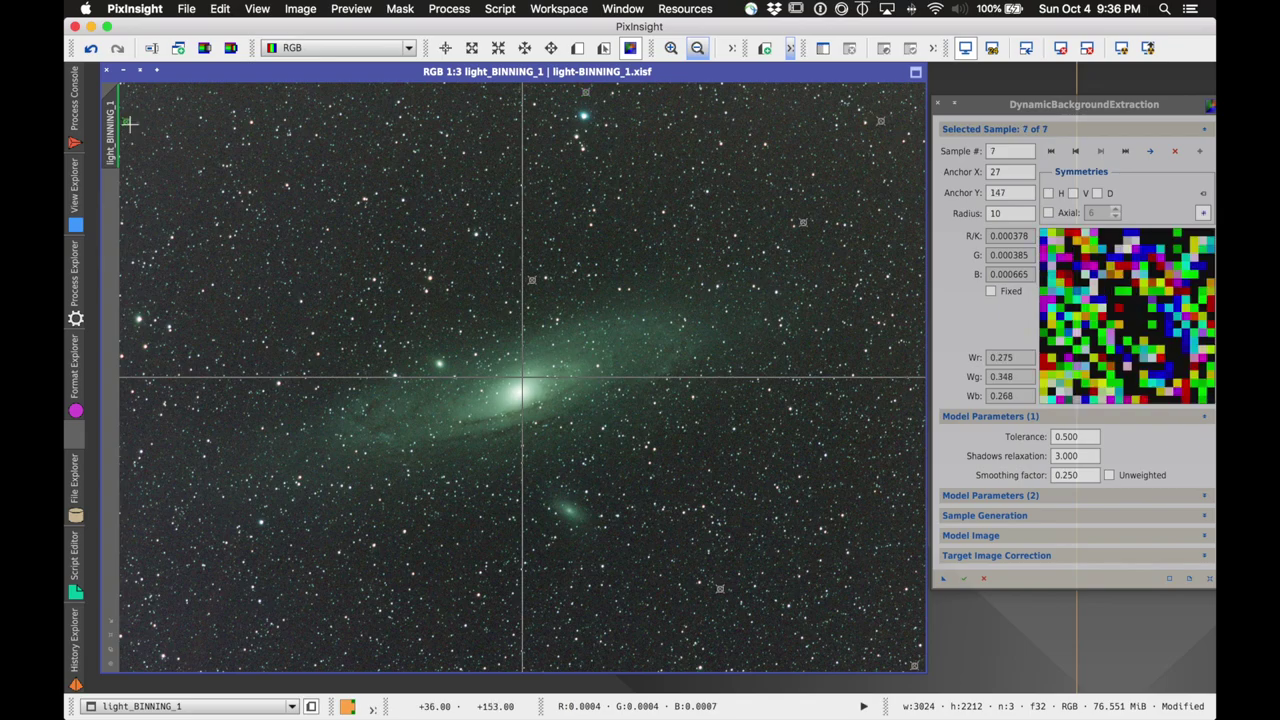
pyautogui.click(136, 429)
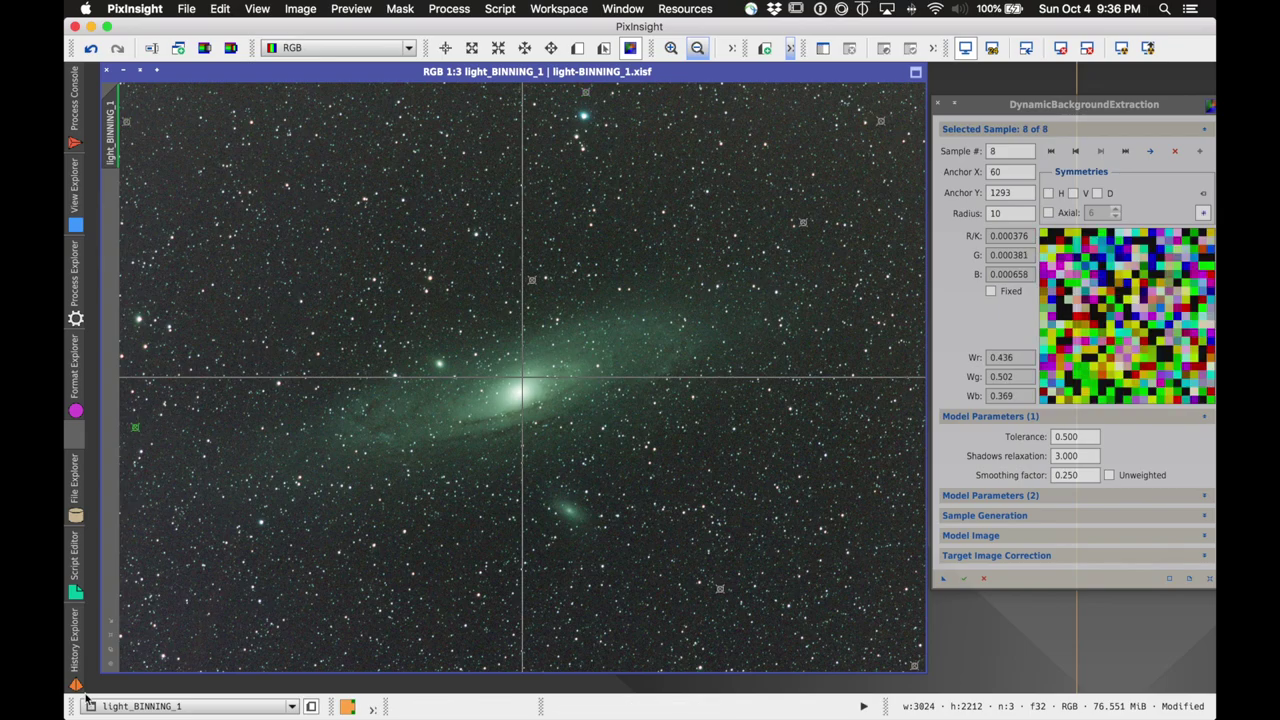
pyautogui.click(123, 666)
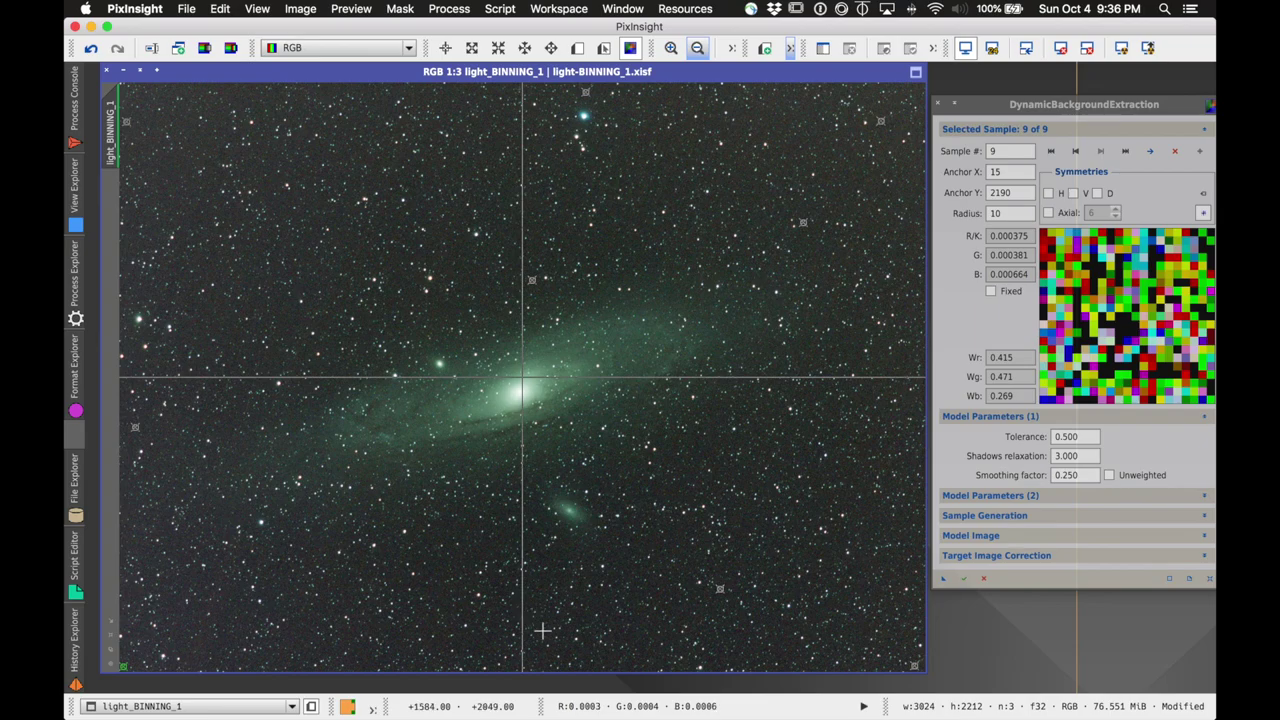
pyautogui.click(540, 664)
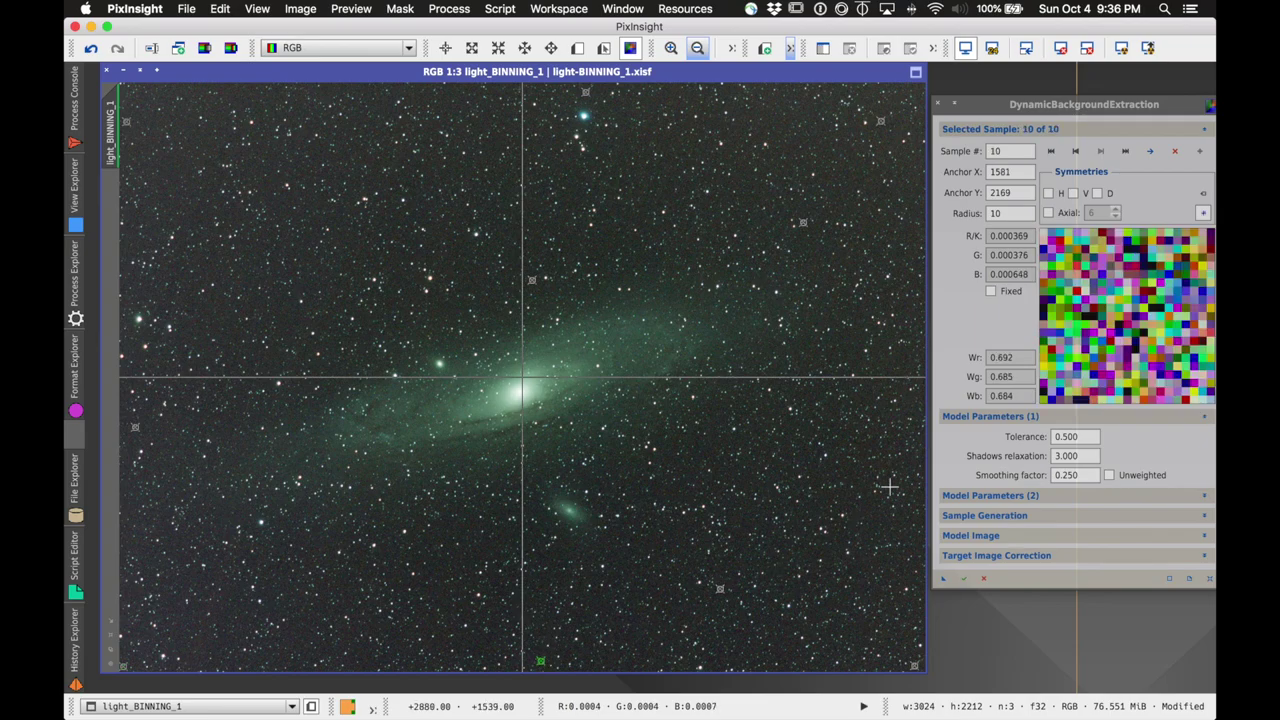
pyautogui.click(899, 357)
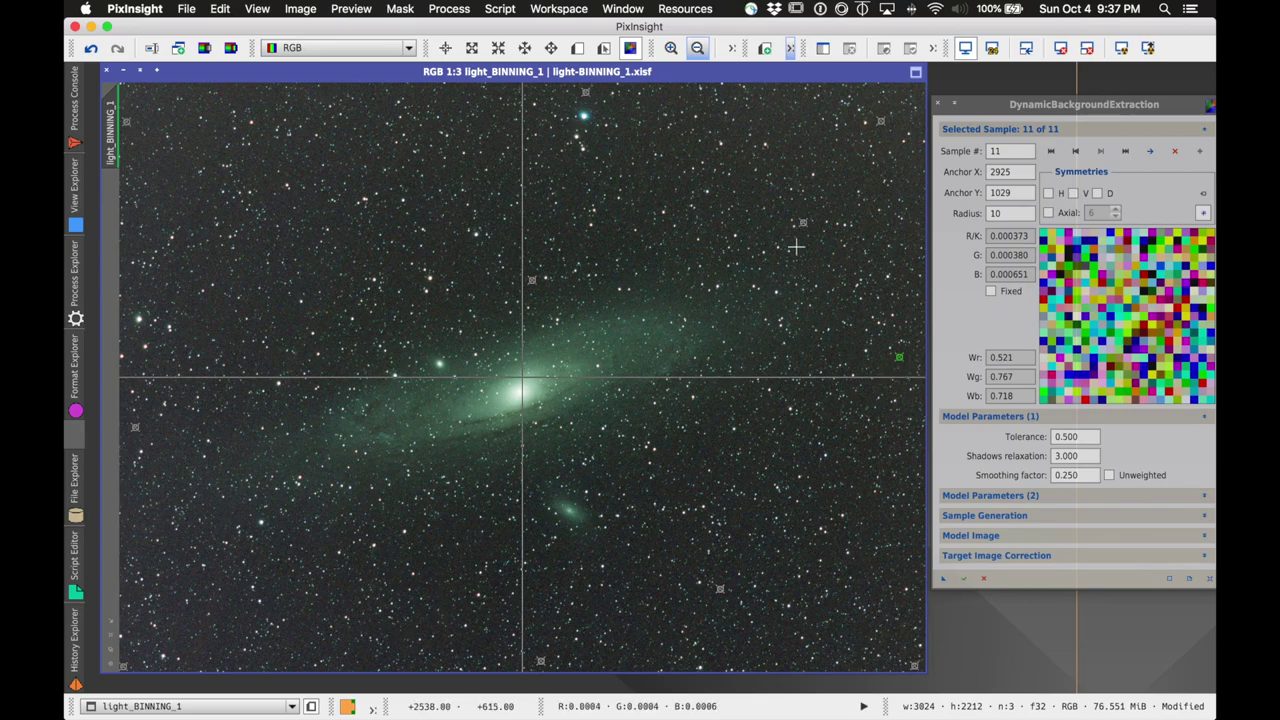
pyautogui.click(434, 532)
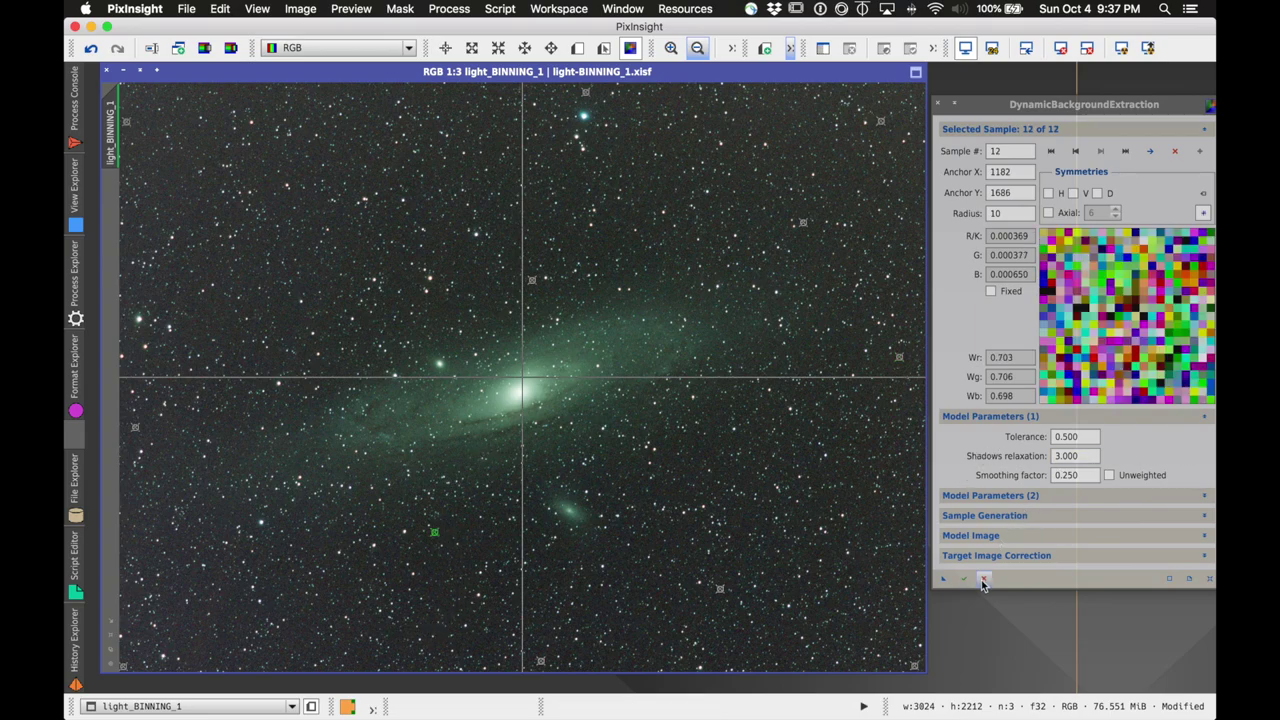
# - Set the target image correction to Subtraction and execute the background extraction
pyautogui.click(1020, 556)
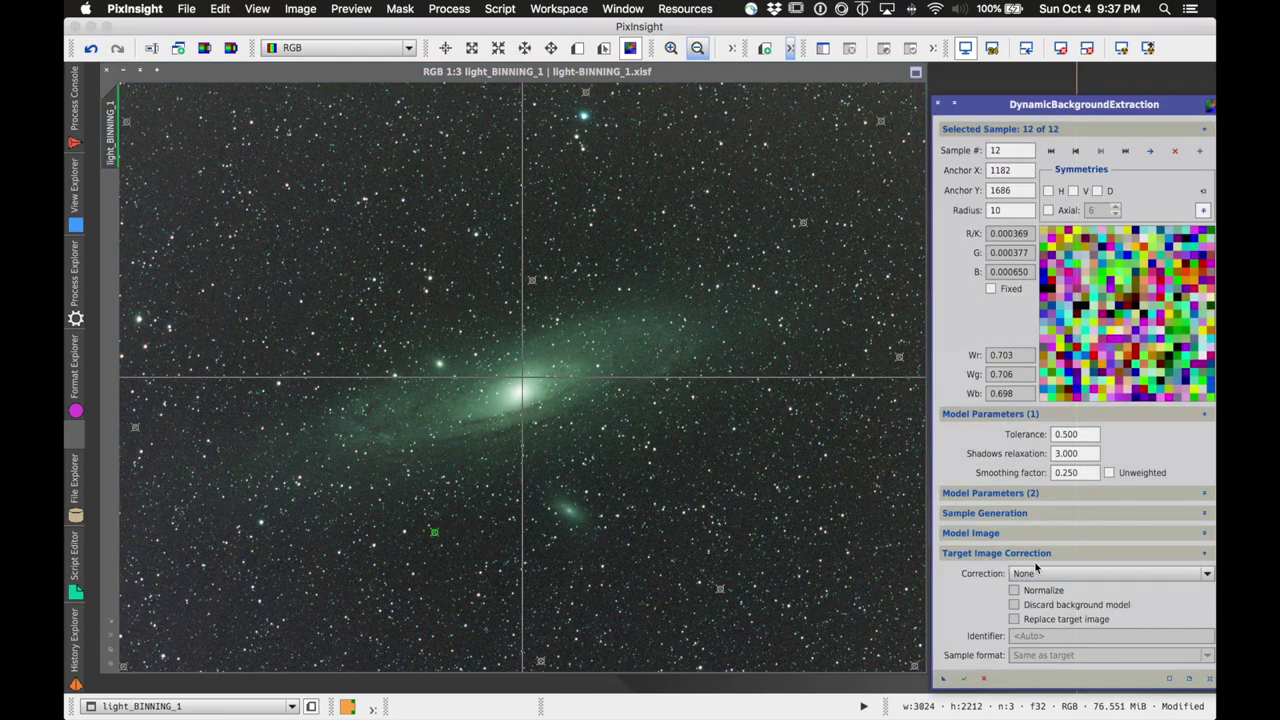
pyautogui.click(1056, 574)
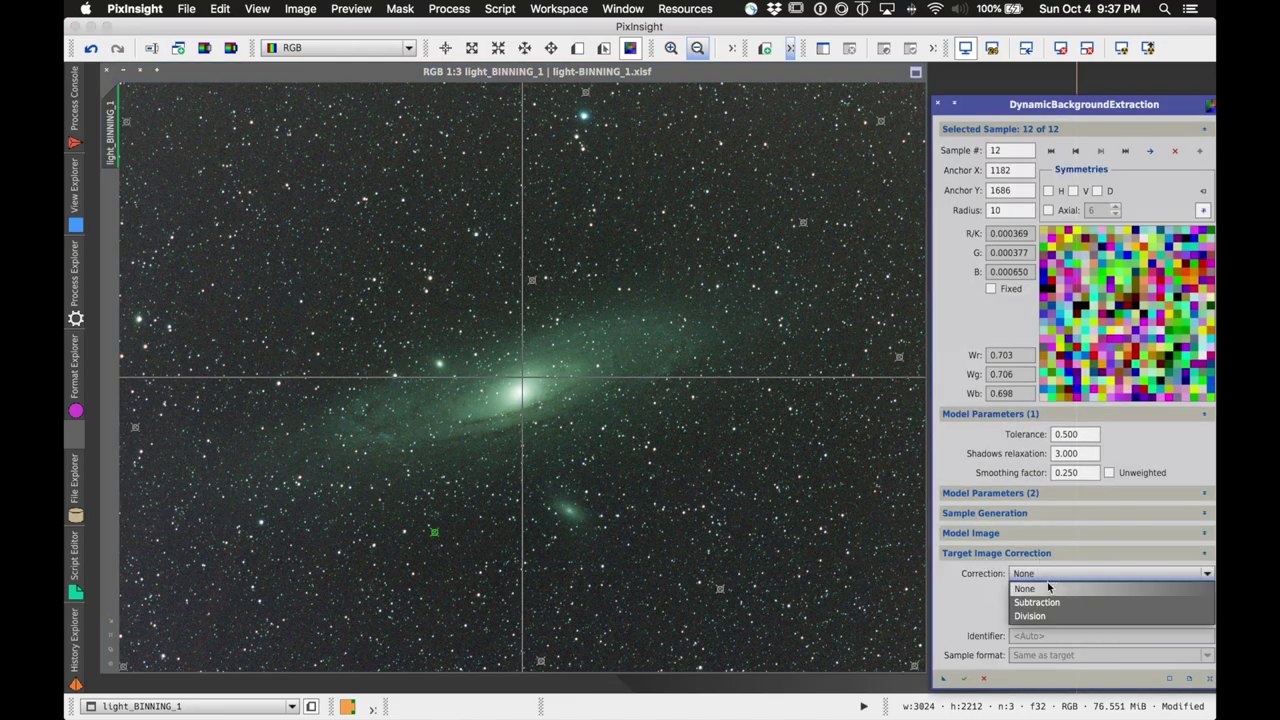
pyautogui.click(1049, 603)
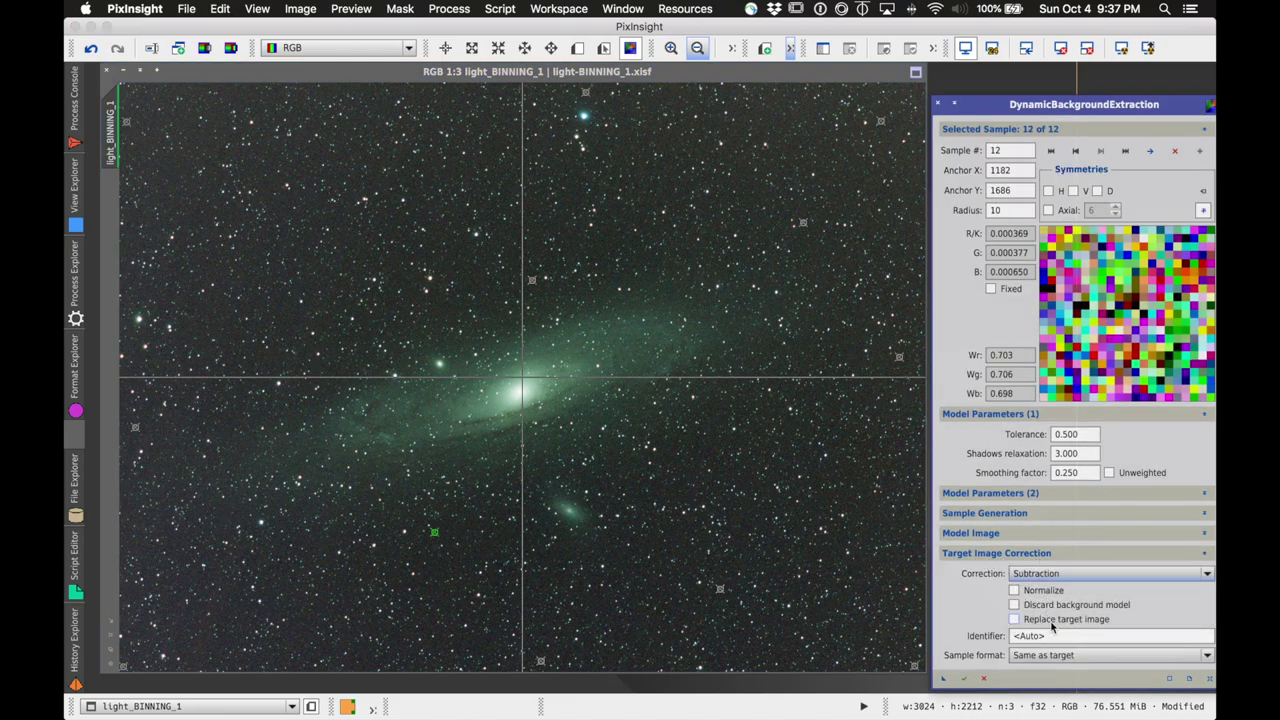
pyautogui.click(964, 678)
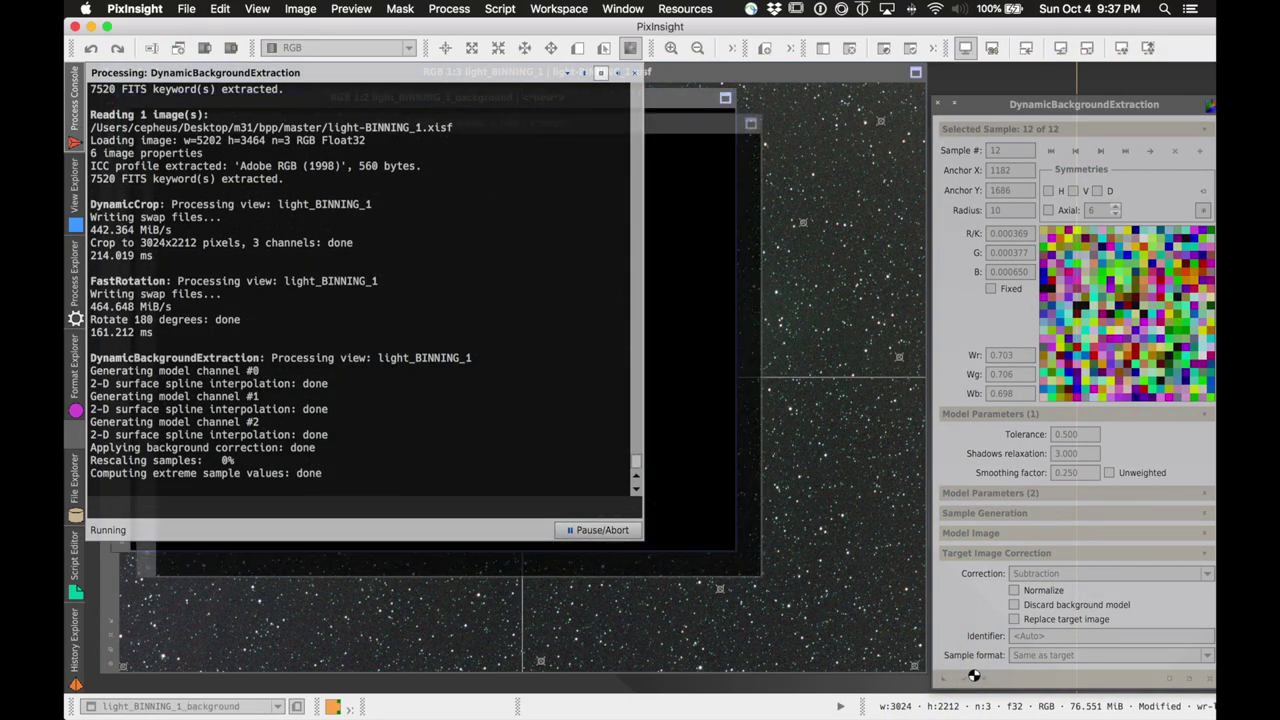
# - Preview the extracted background model with an auto-stretch and close it, then auto-stretch the display of the light_BINNING_1_DBE image
pyautogui.click(704, 98)
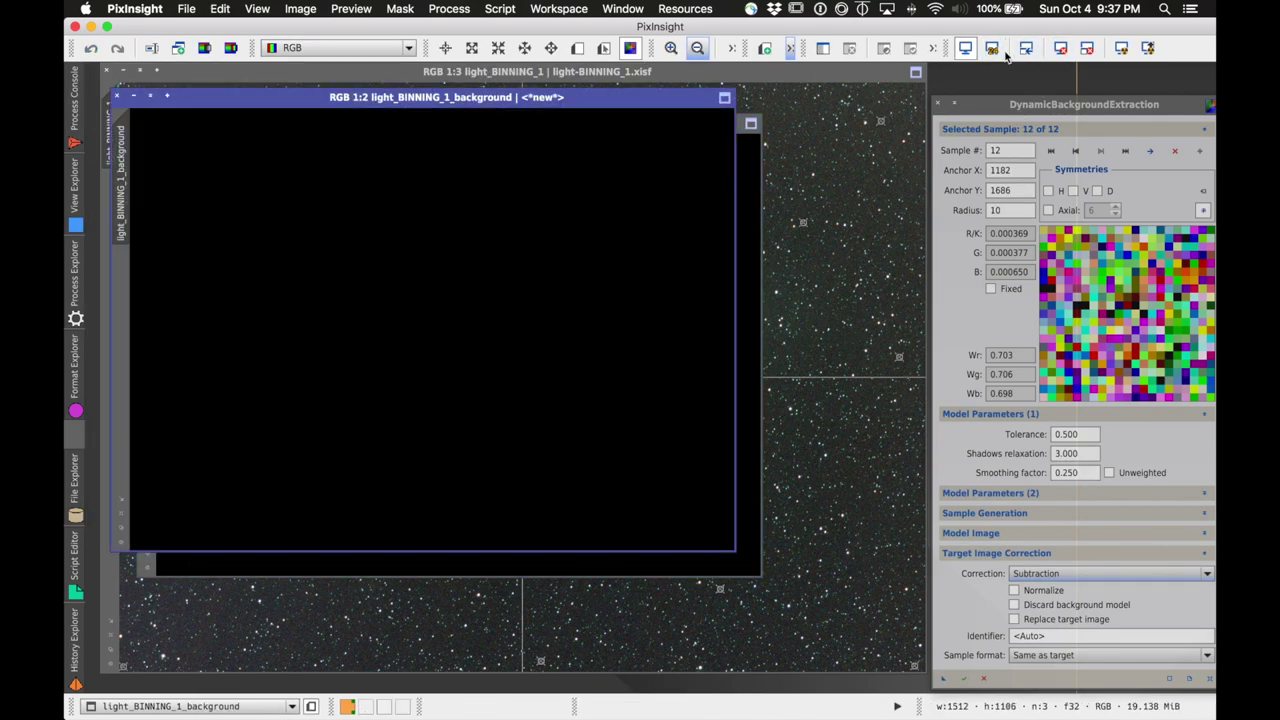
pyautogui.click(1121, 48)
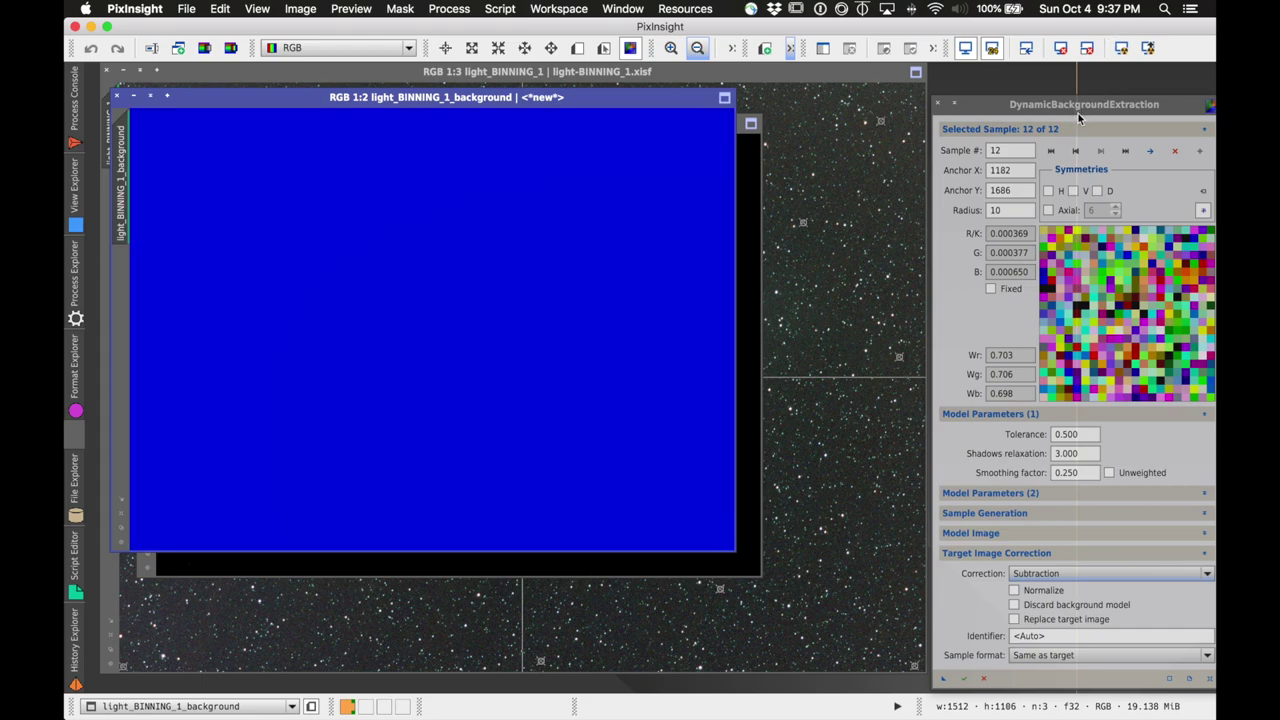
pyautogui.click(118, 96)
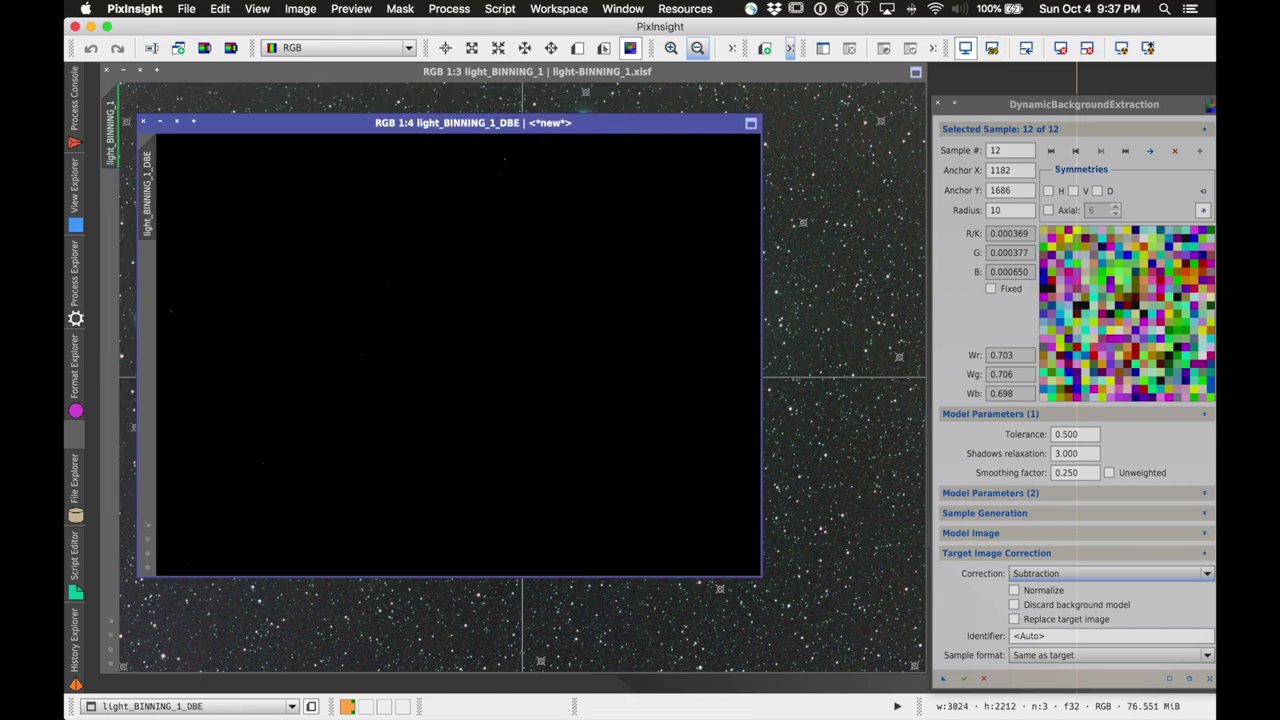
pyautogui.click(1121, 48)
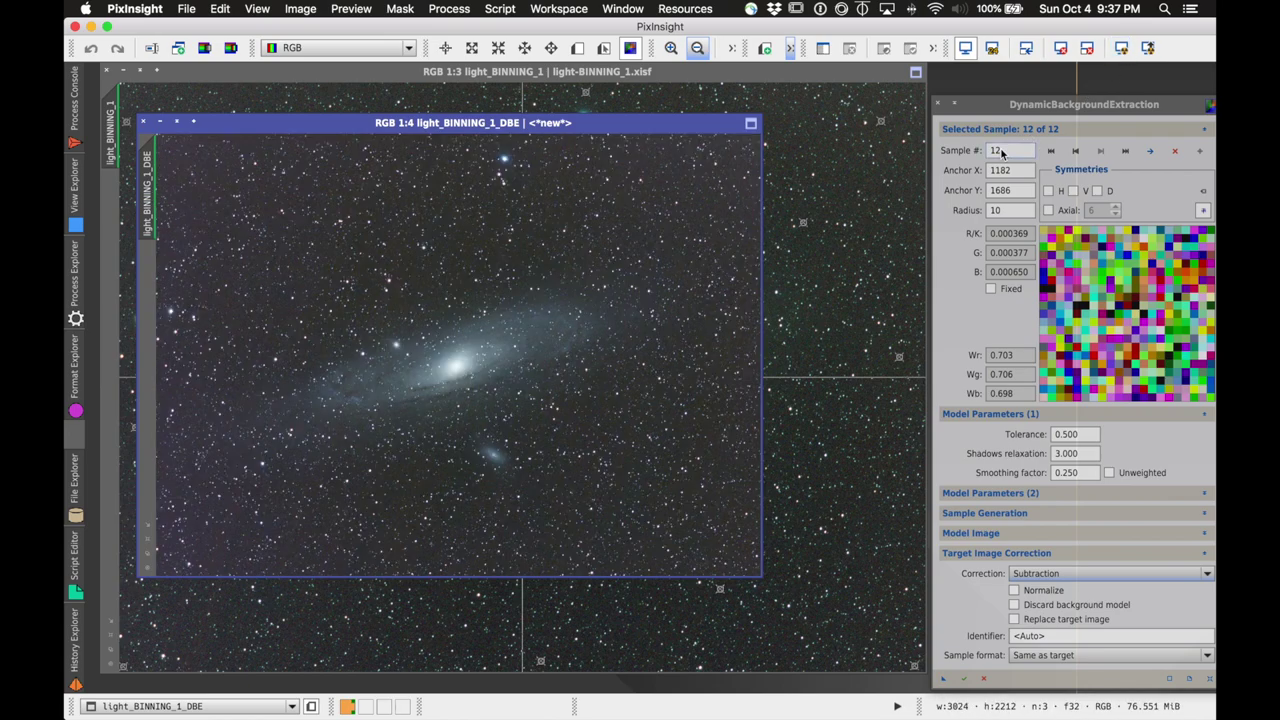
# - Close DynamicBackgroundExtraction, ending its active session, and move the light_BINNING_1_DBE window to compare it with the original image
pyautogui.click(940, 104)
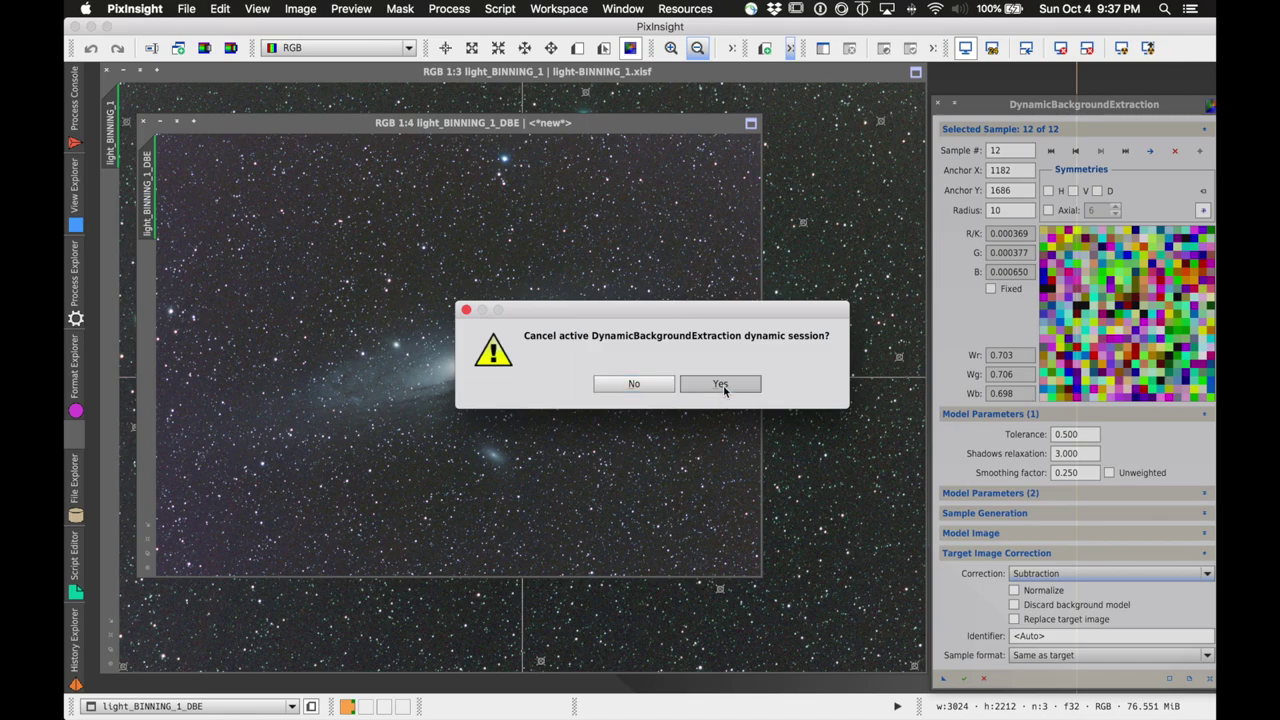
pyautogui.click(720, 384)
pyautogui.moveTo(550, 125); pyautogui.dragTo(1174, 121)
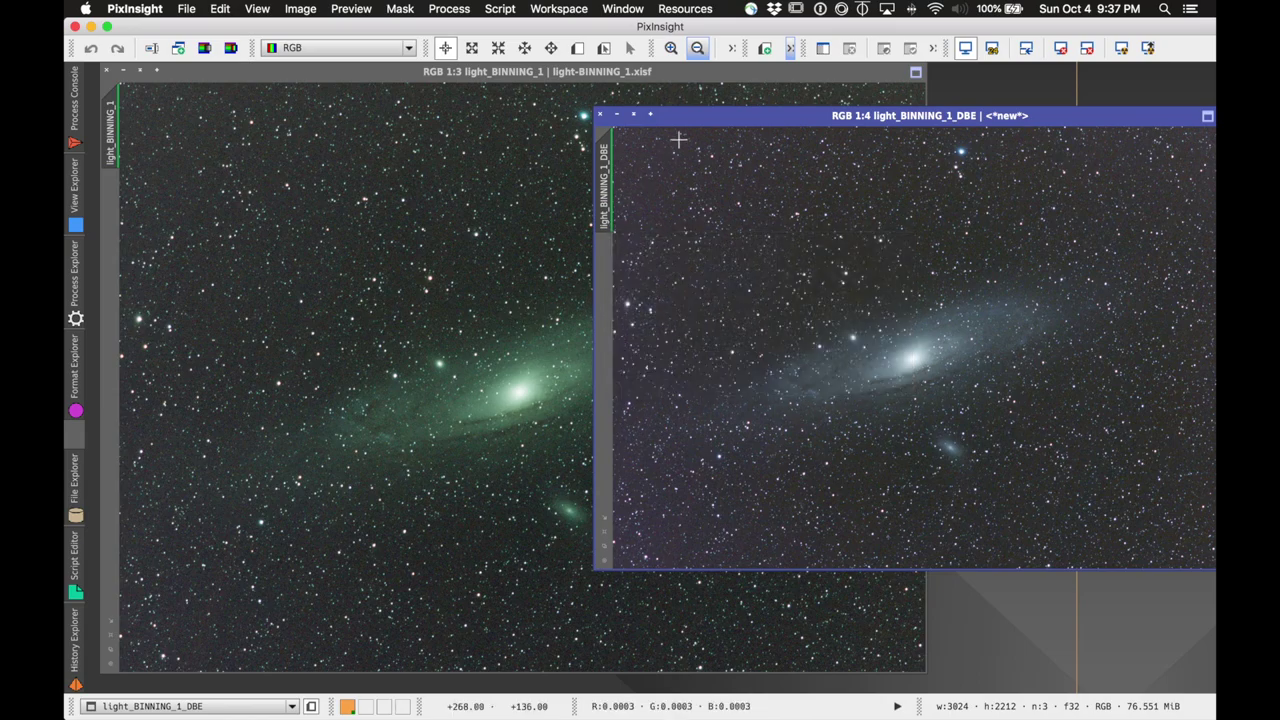
pyautogui.moveTo(680, 116); pyautogui.dragTo(415, 101)
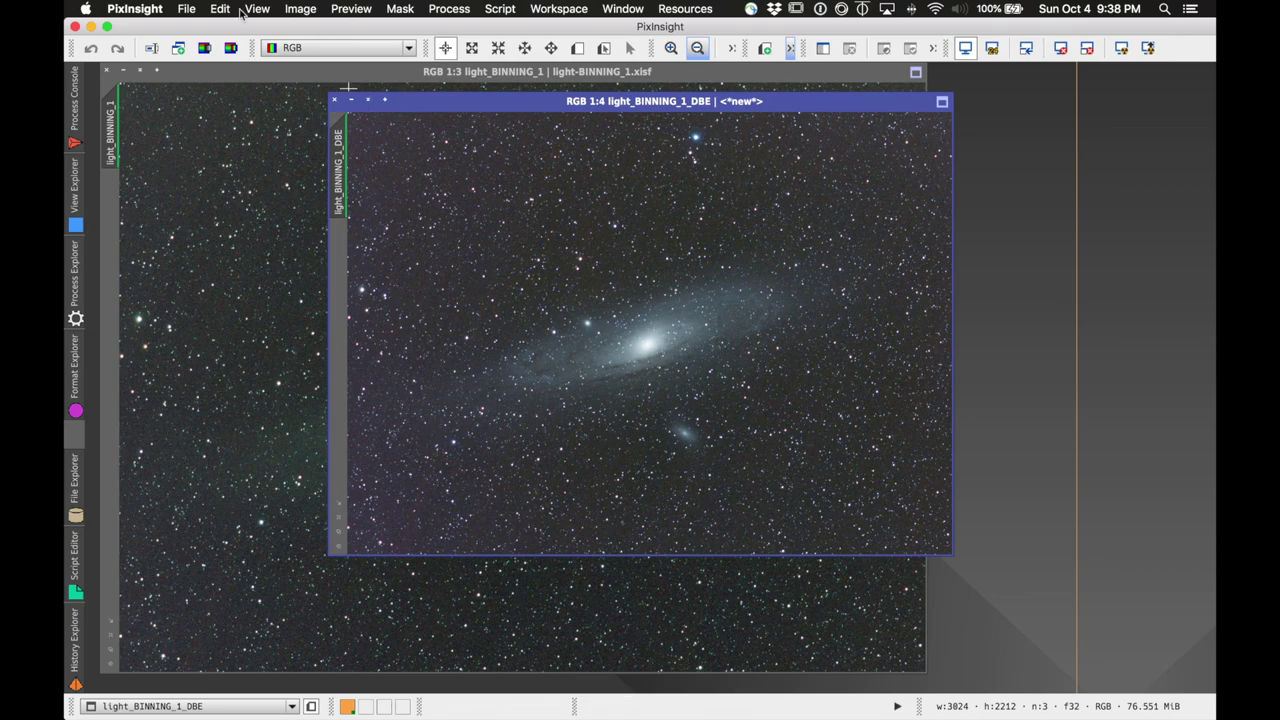
# - Iconize the light_BINNING_1 window, park its icon at the workspace's edge, and move the light_BINNING_1_DBE window to clear space
pyautogui.click(124, 73)
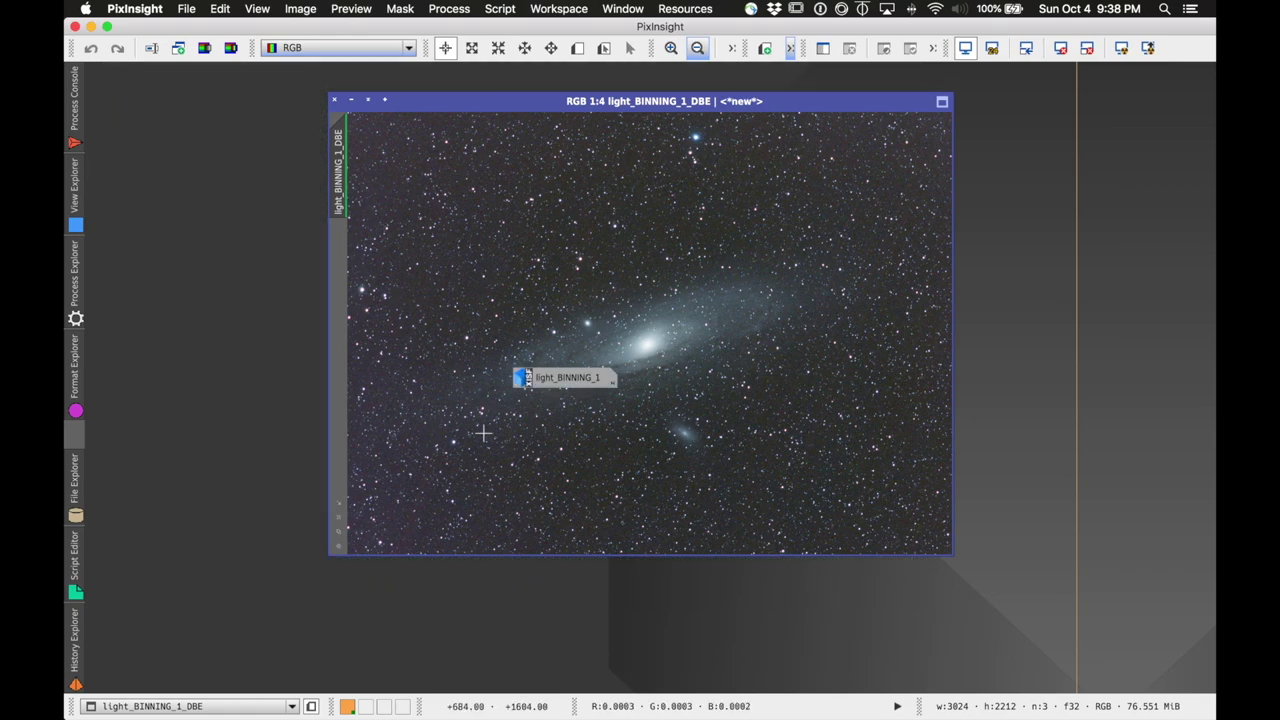
pyautogui.moveTo(557, 376); pyautogui.dragTo(1131, 108)
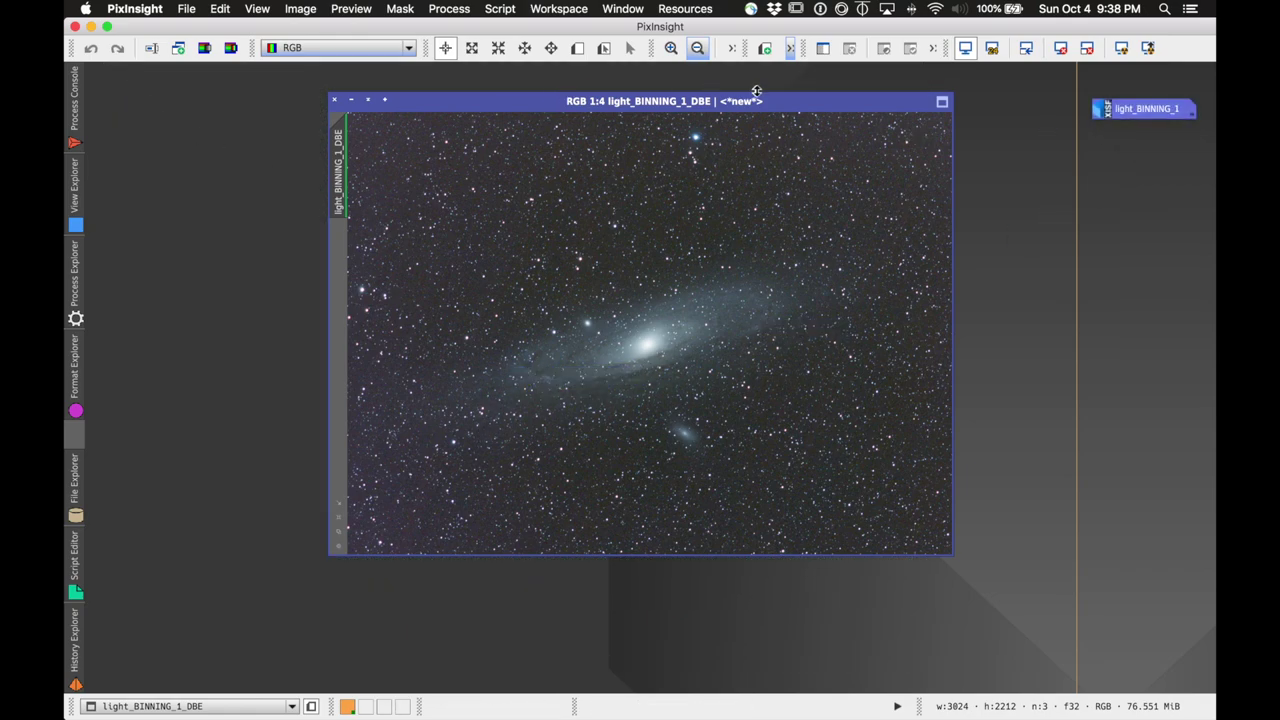
pyautogui.moveTo(757, 101); pyautogui.dragTo(670, 145)
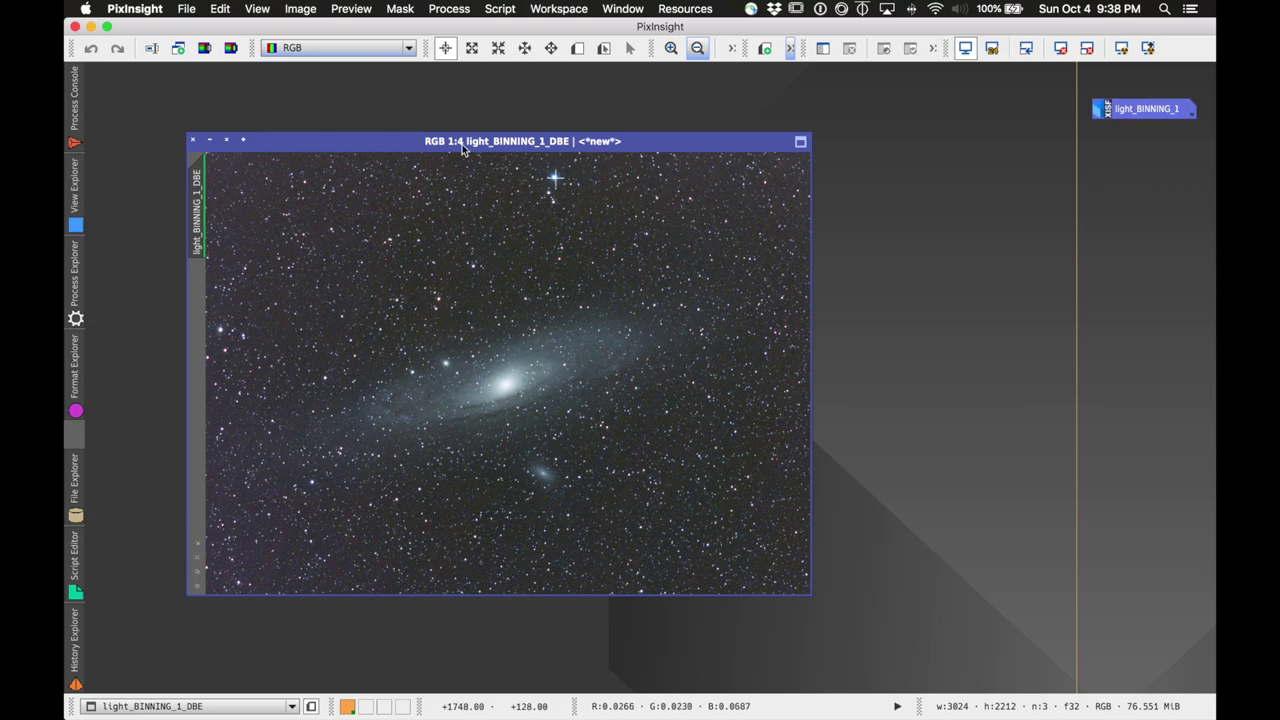
# - Start DynamicBackgroundExtraction on light_BINNING_1_DBE and place four background samples, one inside the upper-left area and three along the image's upper edge
pyautogui.click(448, 8)
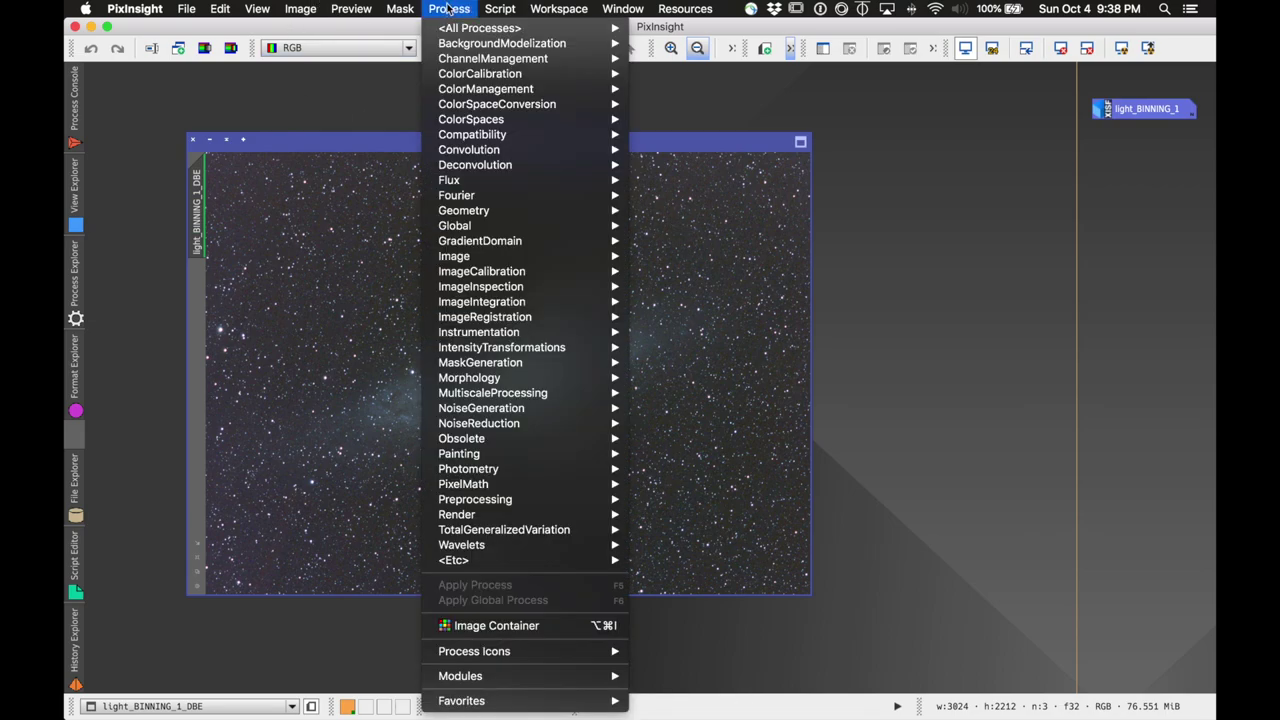
pyautogui.moveTo(500, 43)
pyautogui.click(683, 66)
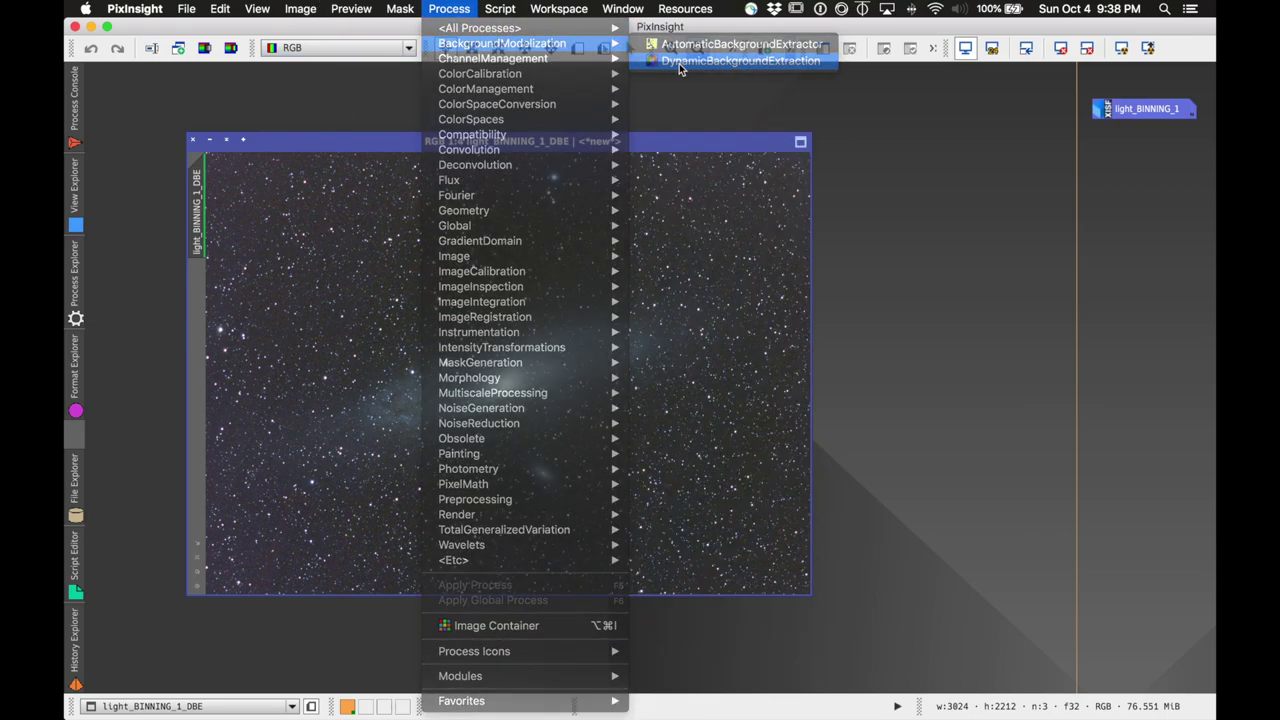
pyautogui.click(243, 217)
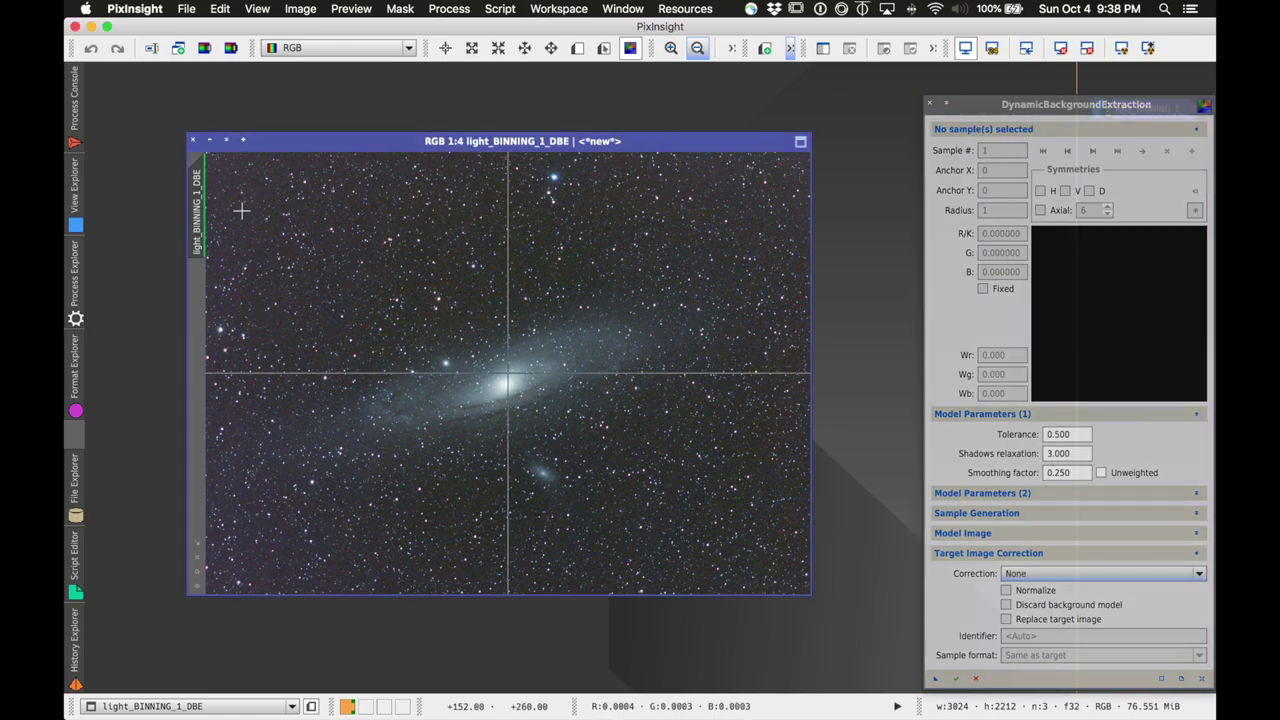
pyautogui.click(243, 212)
pyautogui.click(218, 176)
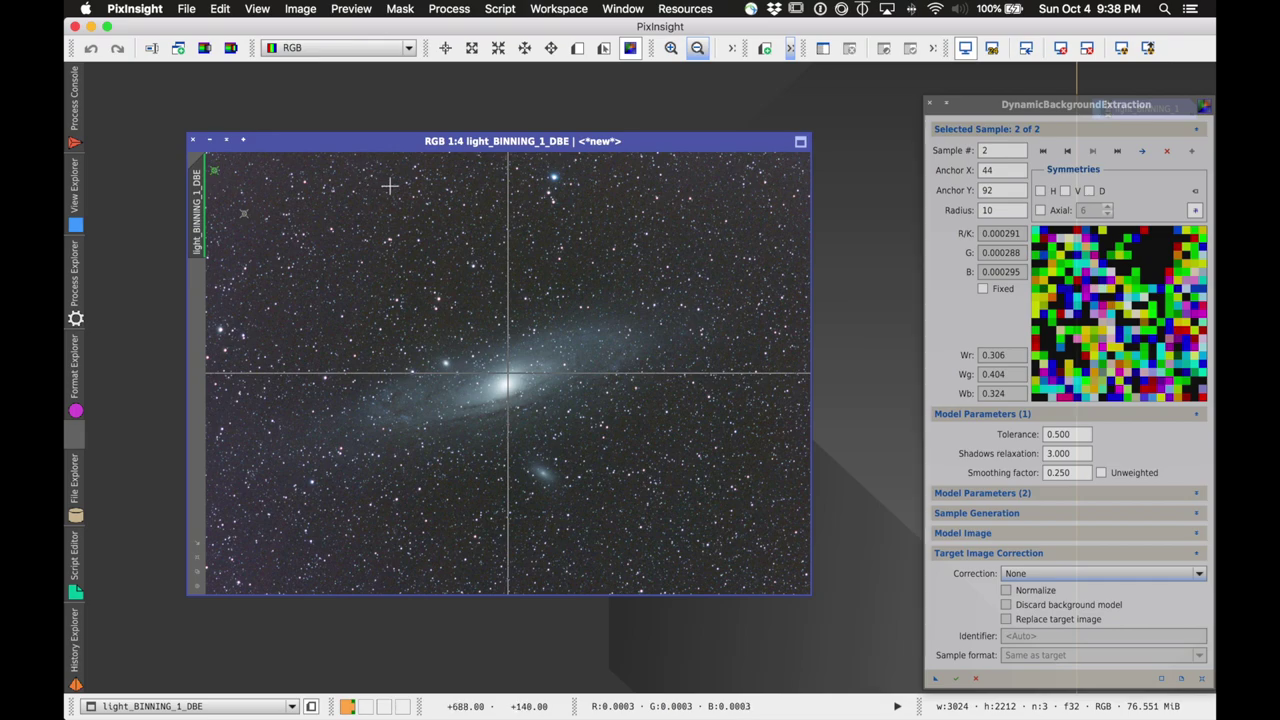
pyautogui.moveTo(218, 176); pyautogui.dragTo(212, 181)
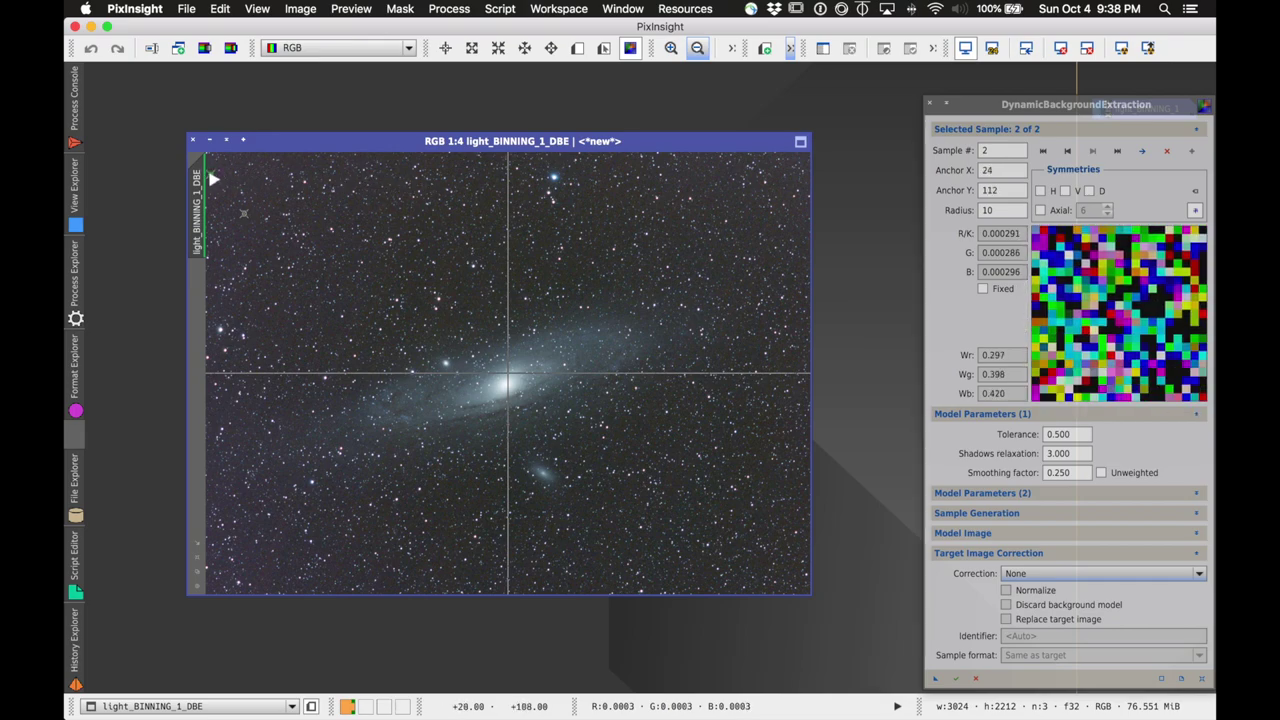
pyautogui.click(512, 164)
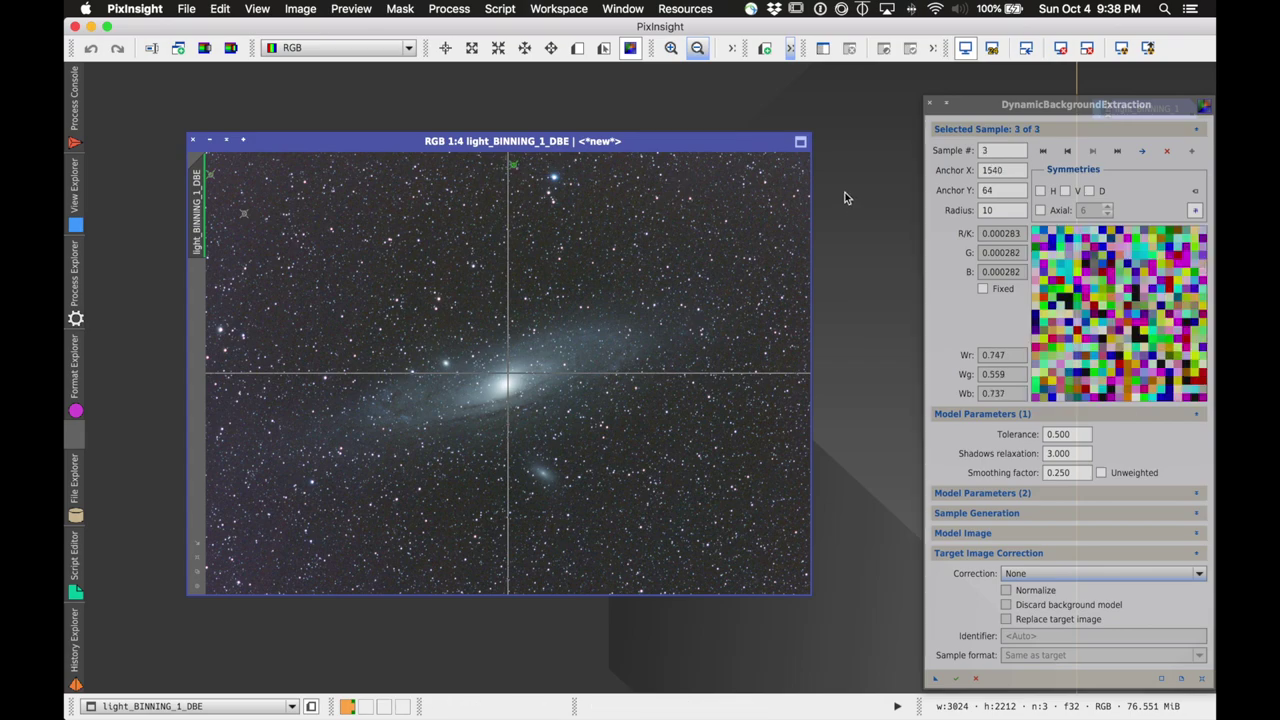
pyautogui.click(803, 166)
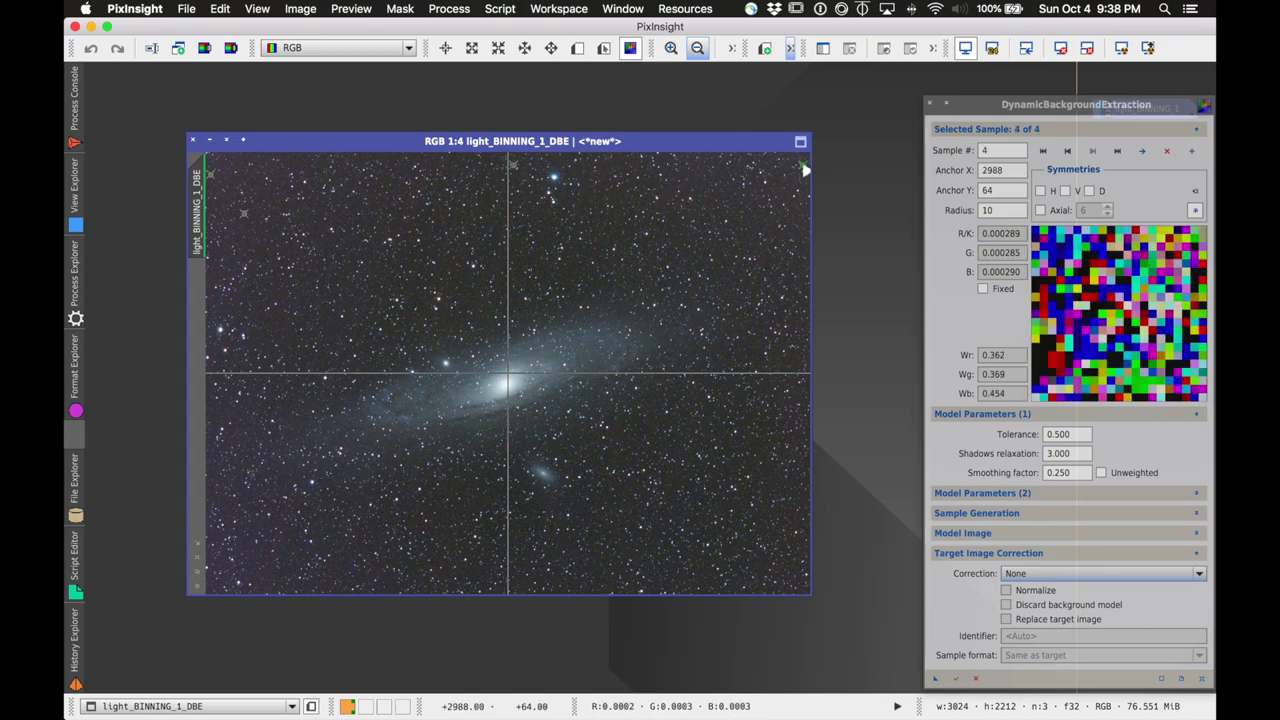
# - Add eleven more background samples on empty sky around the galaxy, along the side and lower edges and just above and below the galaxy
pyautogui.click(789, 362)
pyautogui.click(469, 302)
pyautogui.click(279, 333)
pyautogui.click(213, 495)
pyautogui.click(375, 537)
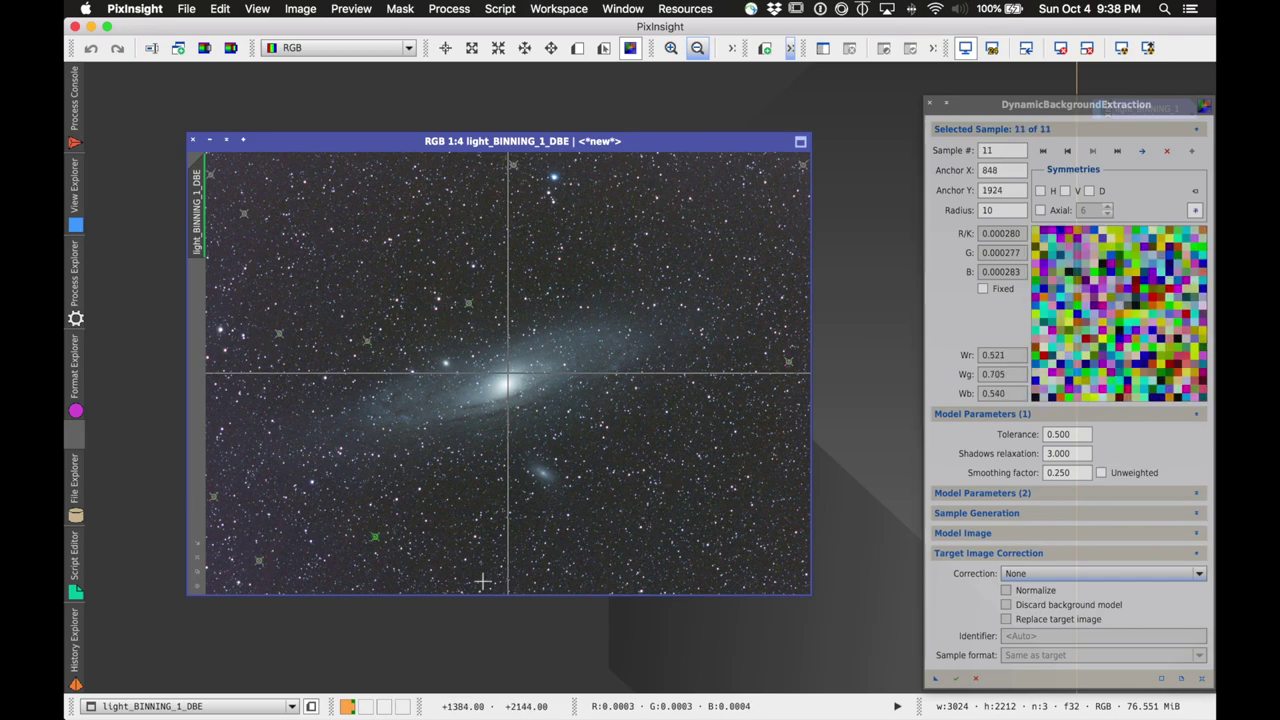
pyautogui.click(479, 576)
pyautogui.click(573, 586)
pyautogui.click(797, 570)
# - Set the target image correction to Subtraction and apply the second background extraction to light_BINNING_1_DBE
pyautogui.click(1043, 573)
pyautogui.click(1053, 604)
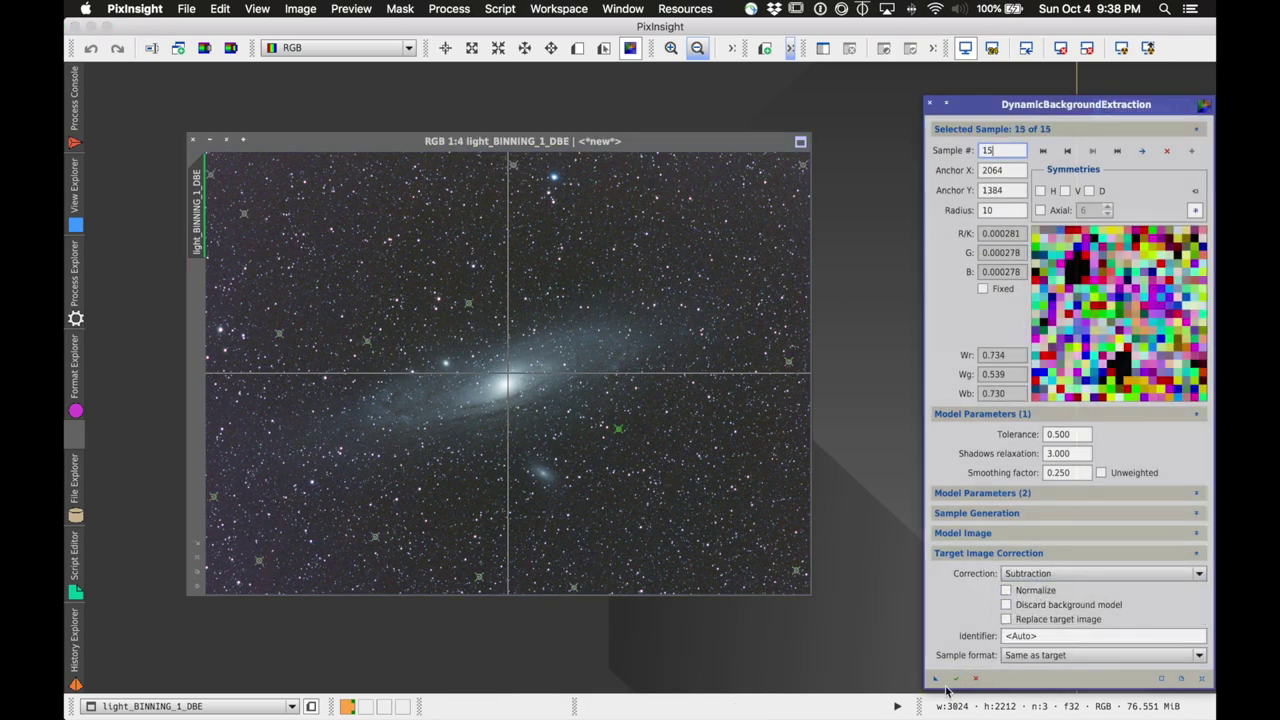
pyautogui.moveTo(935, 679); pyautogui.dragTo(791, 600)
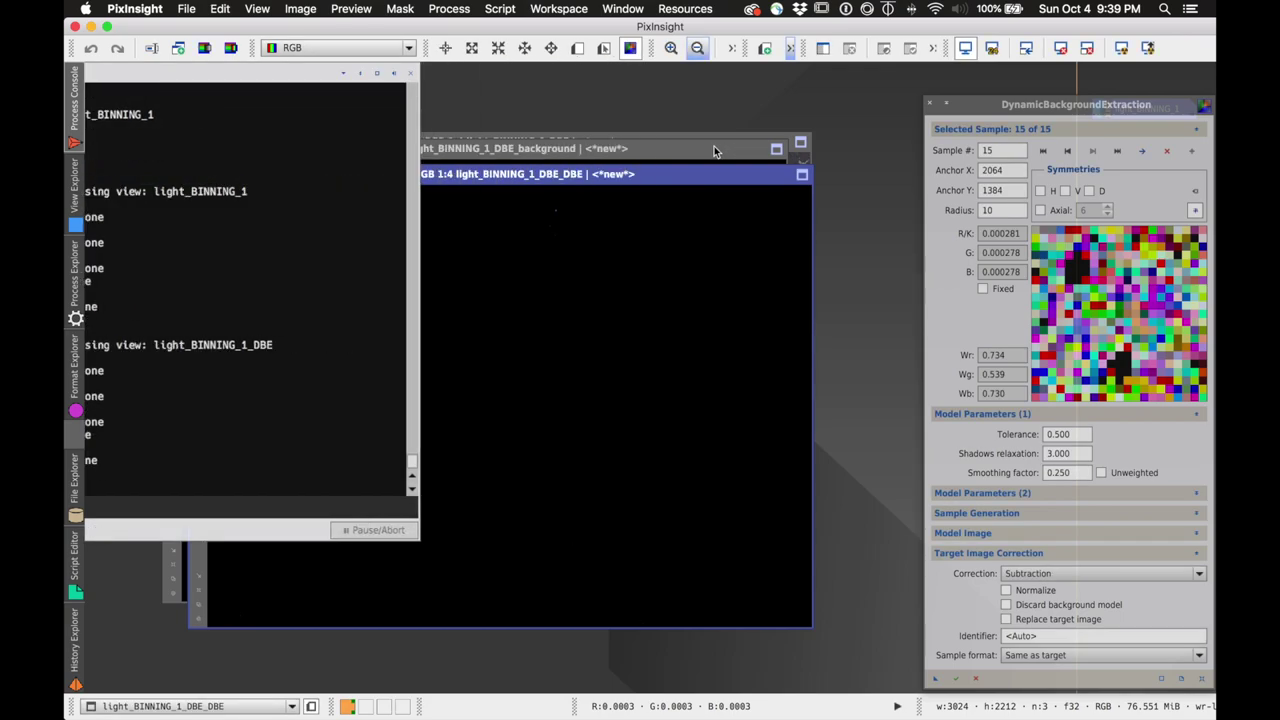
# - Auto-stretch the light_BINNING_1_DBE_background model to inspect it, close it, and auto-stretch the light_BINNING_1_DBE_DBE image
pyautogui.click(714, 146)
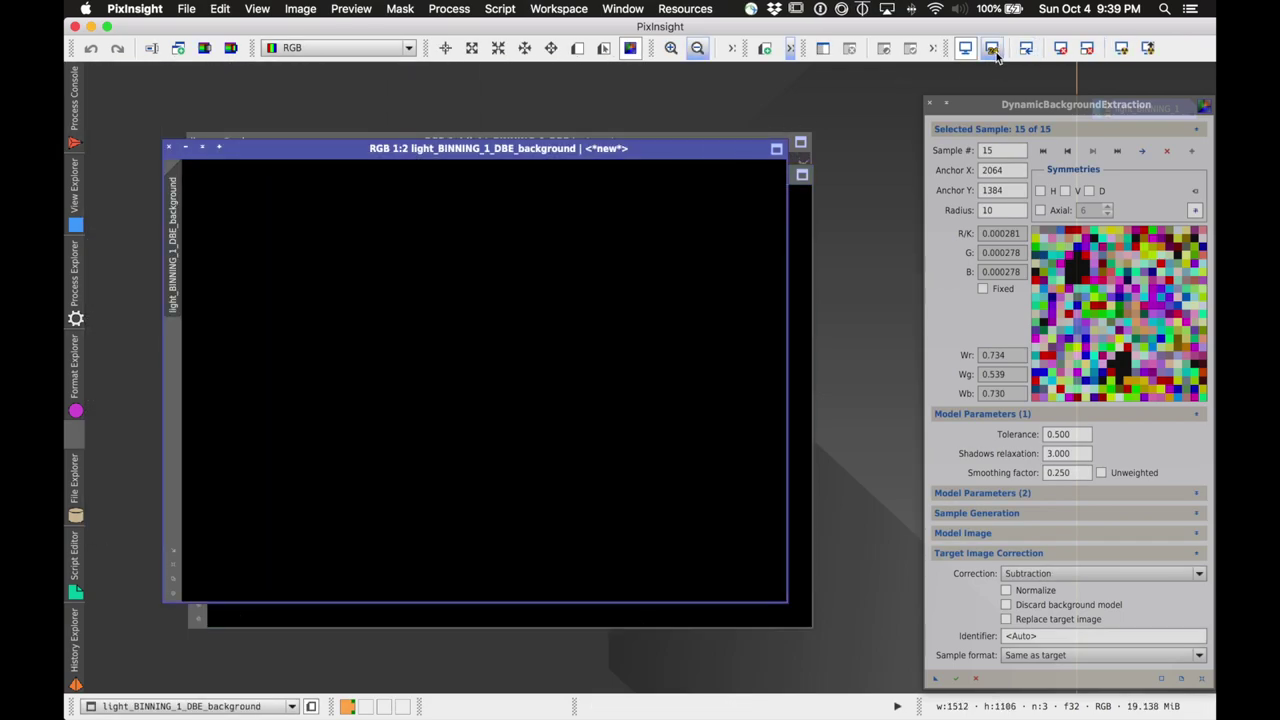
pyautogui.click(1120, 50)
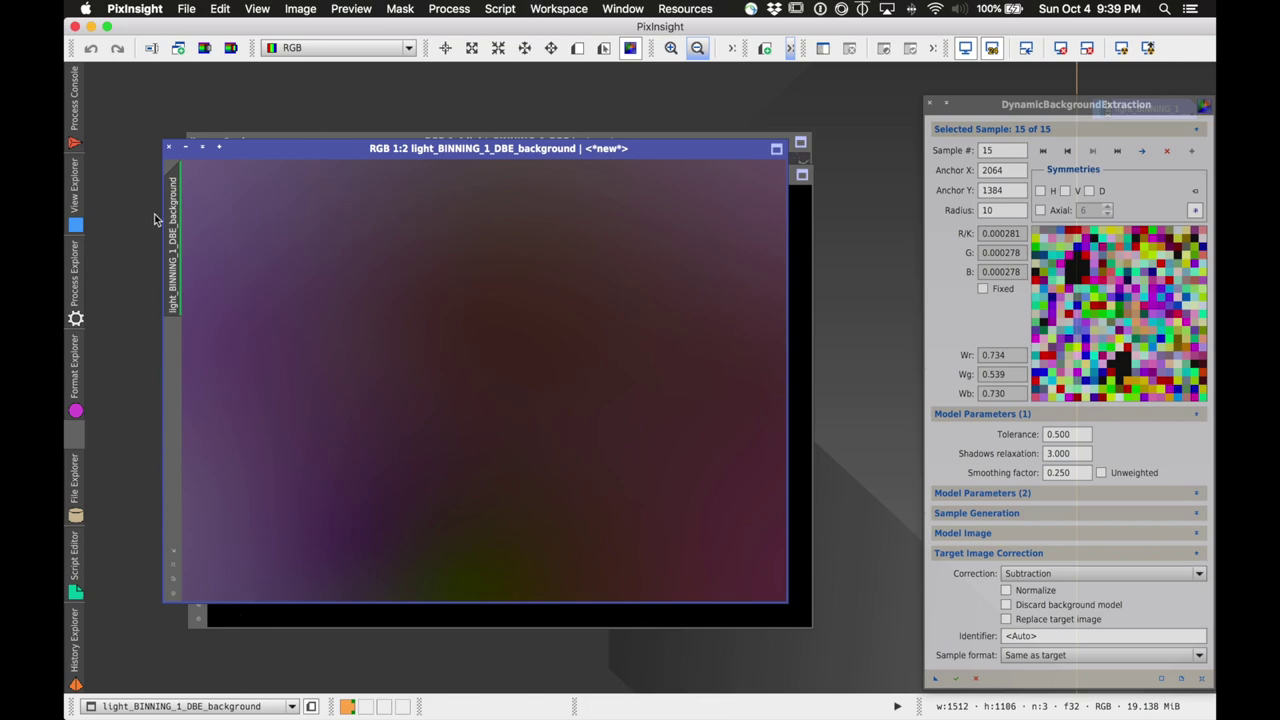
pyautogui.click(168, 147)
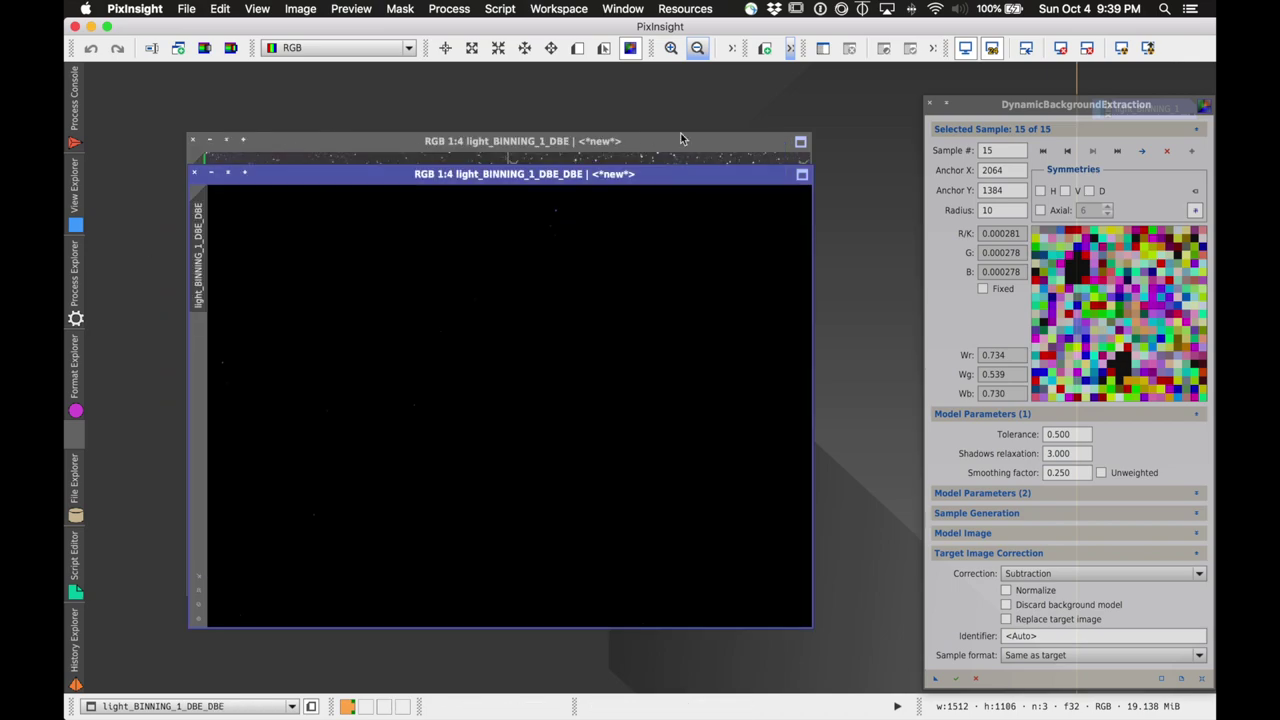
pyautogui.click(1121, 47)
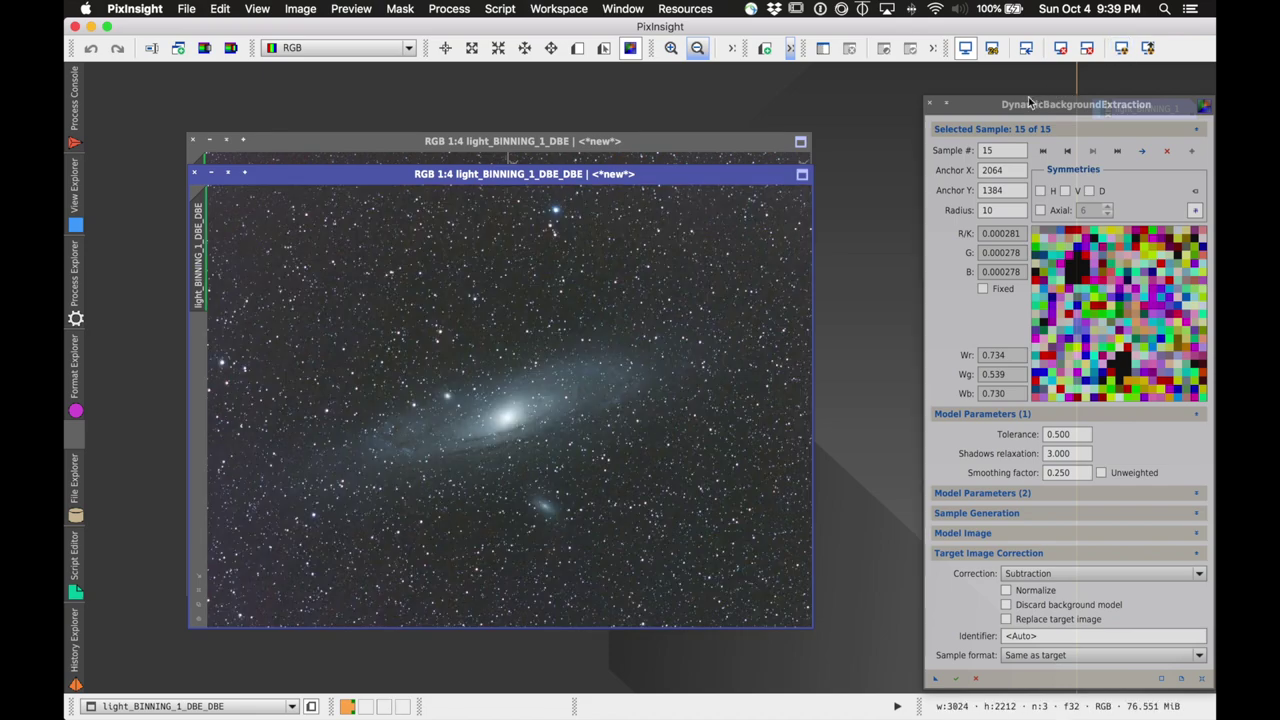
# - Bring light_BINNING_1_DBE to the front and close DynamicBackgroundExtraction, cancelling its active session
pyautogui.click(704, 147)
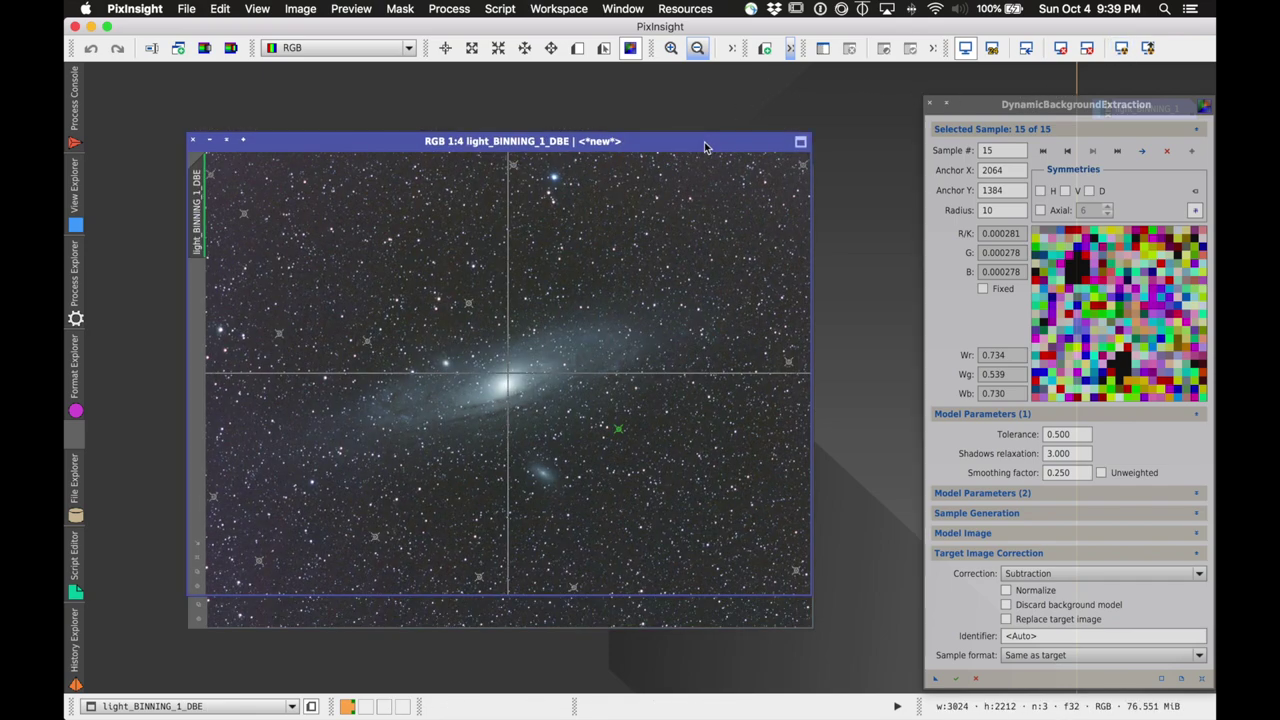
pyautogui.click(929, 103)
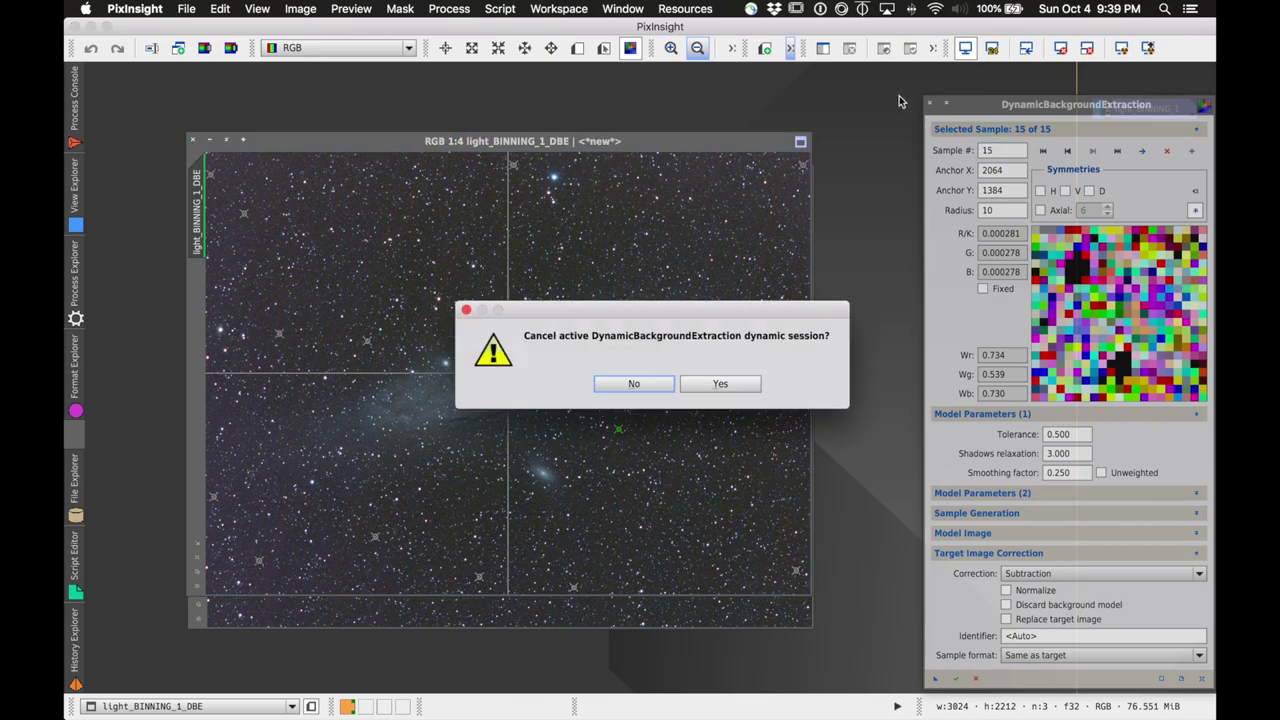
pyautogui.click(716, 384)
# - Compare light_BINNING_1_DBE with light_BINNING_1_DBE_DBE, and iconize light_BINNING_1_DBE with its icon parked below the light_BINNING_1 icon
pyautogui.moveTo(651, 141); pyautogui.dragTo(891, 126)
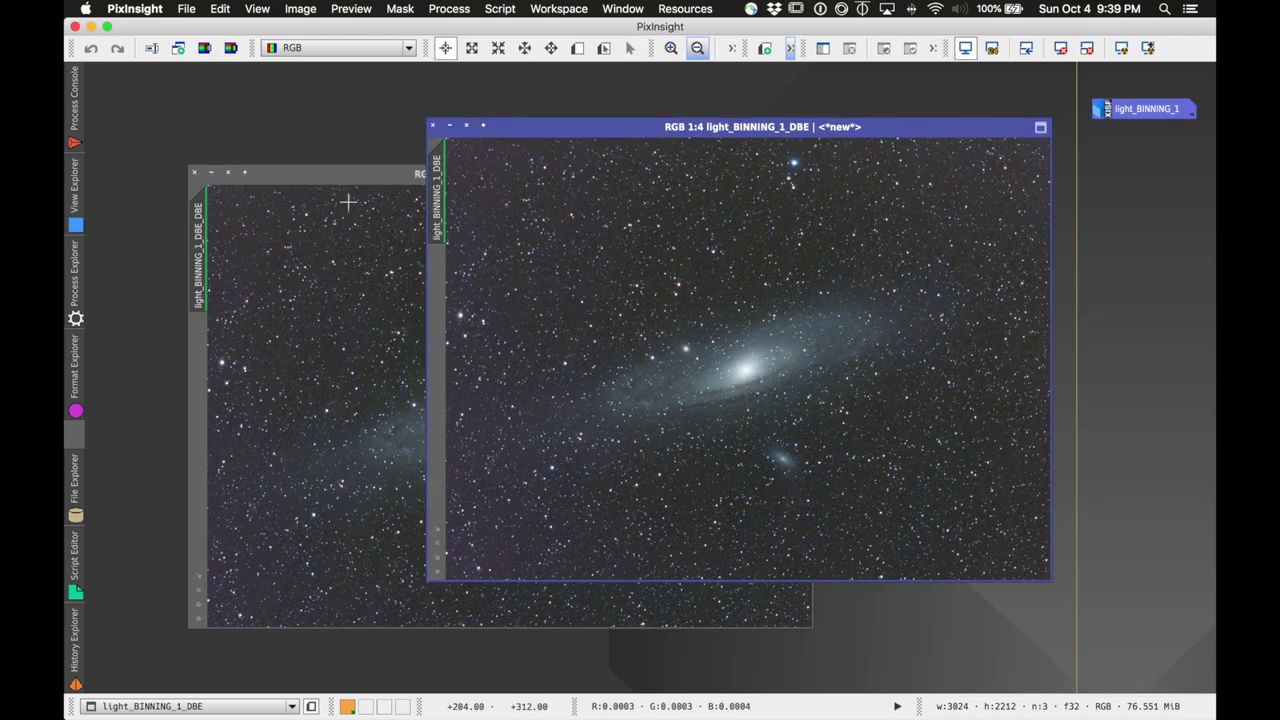
pyautogui.click(331, 182)
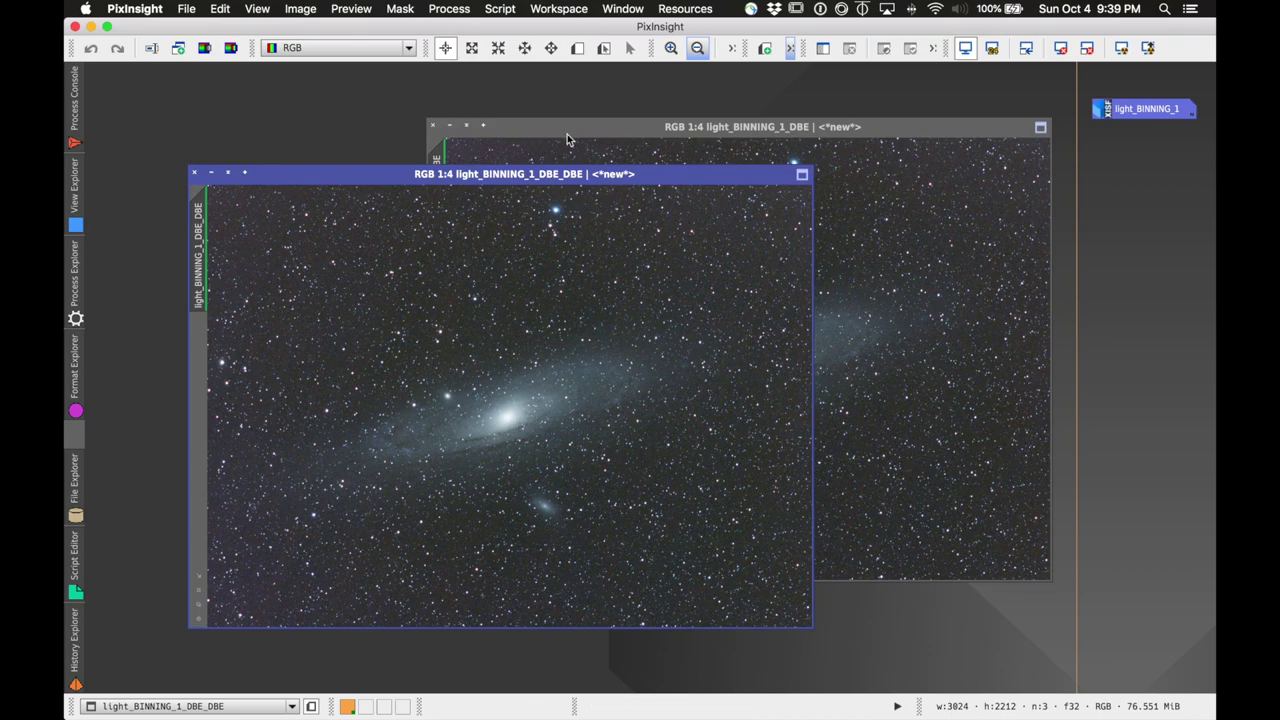
pyautogui.click(565, 130)
pyautogui.click(343, 178)
pyautogui.click(450, 127)
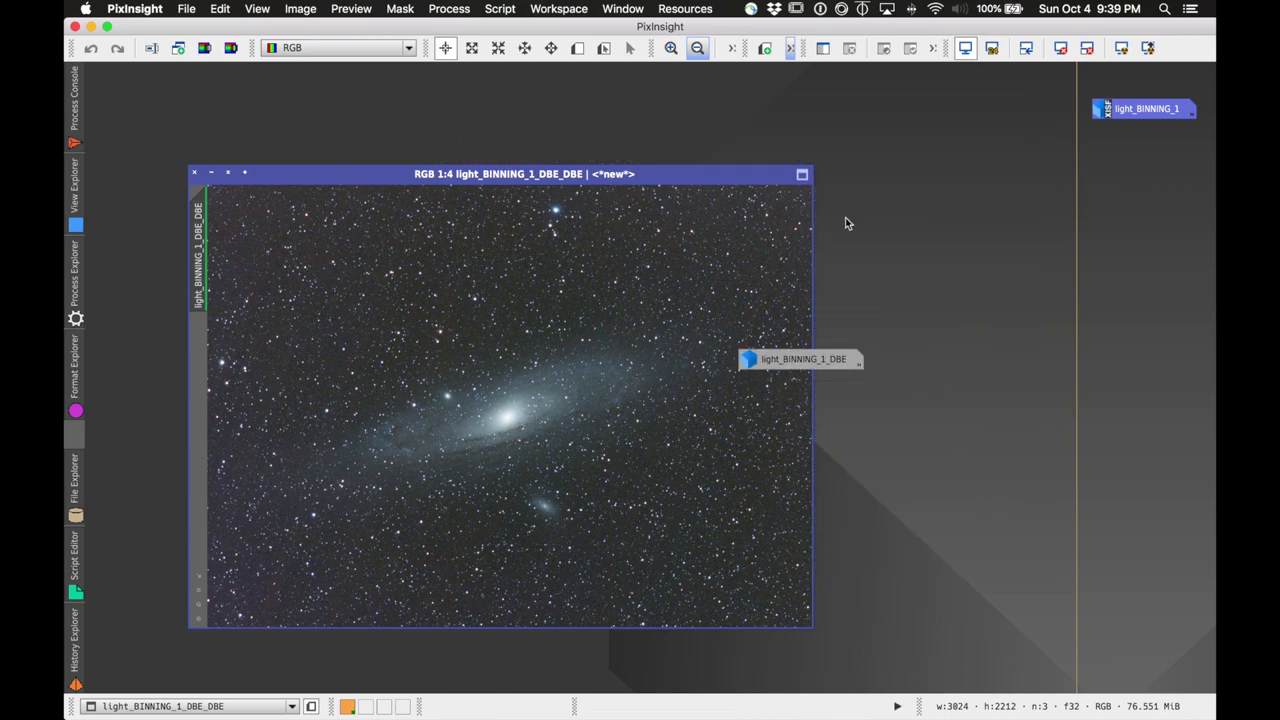
pyautogui.moveTo(795, 360); pyautogui.dragTo(1150, 150)
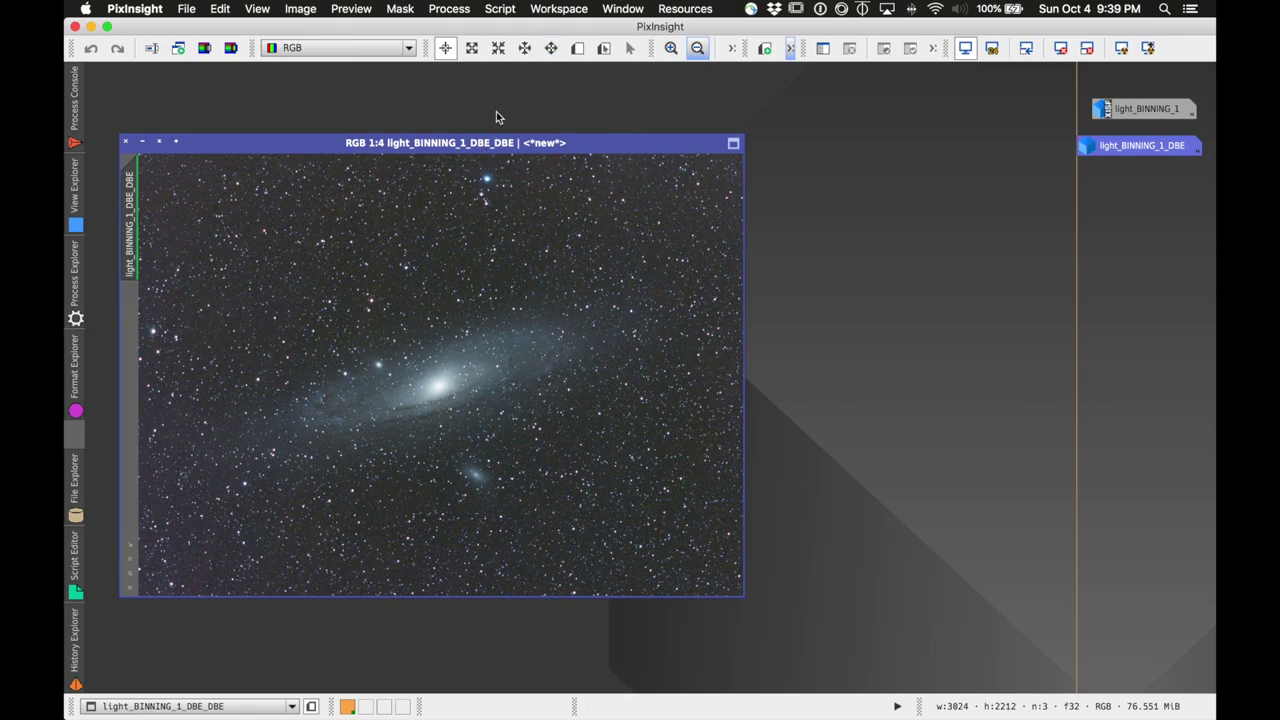
# - Open PhotometricColorCalibration and fill in the image center coordinates from an online search for m31
pyautogui.click(447, 8)
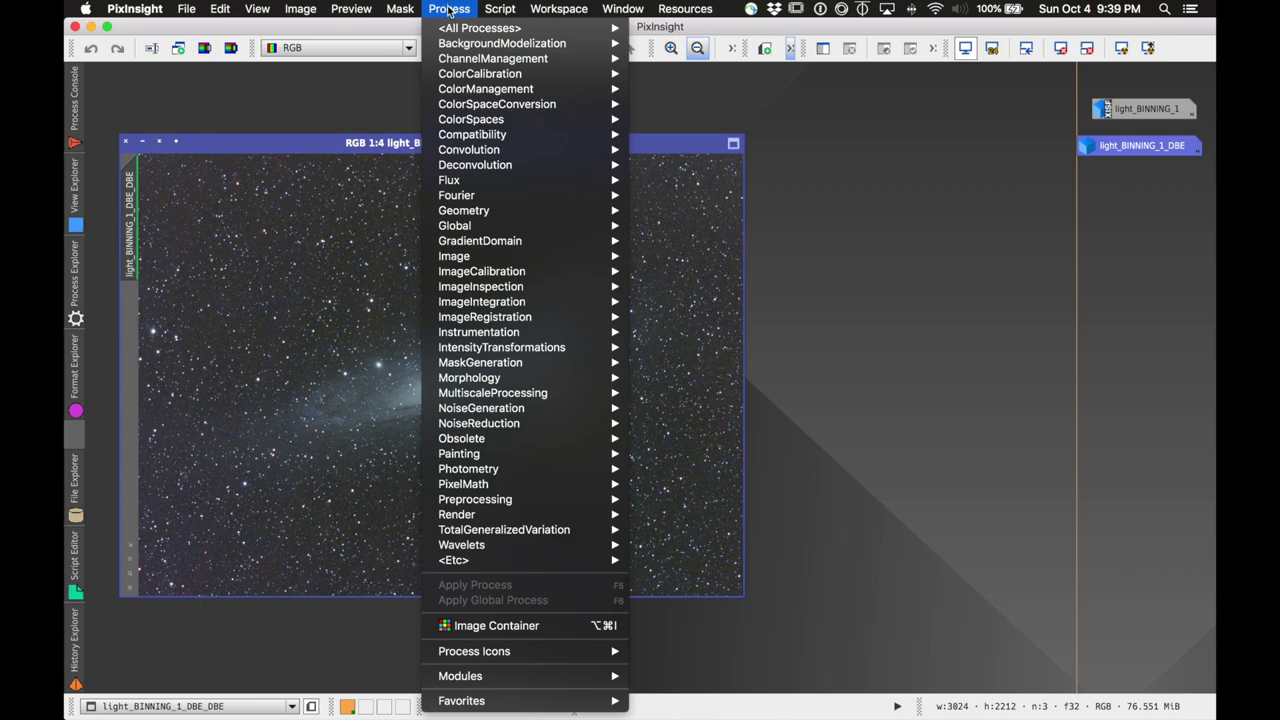
pyautogui.moveTo(464, 79)
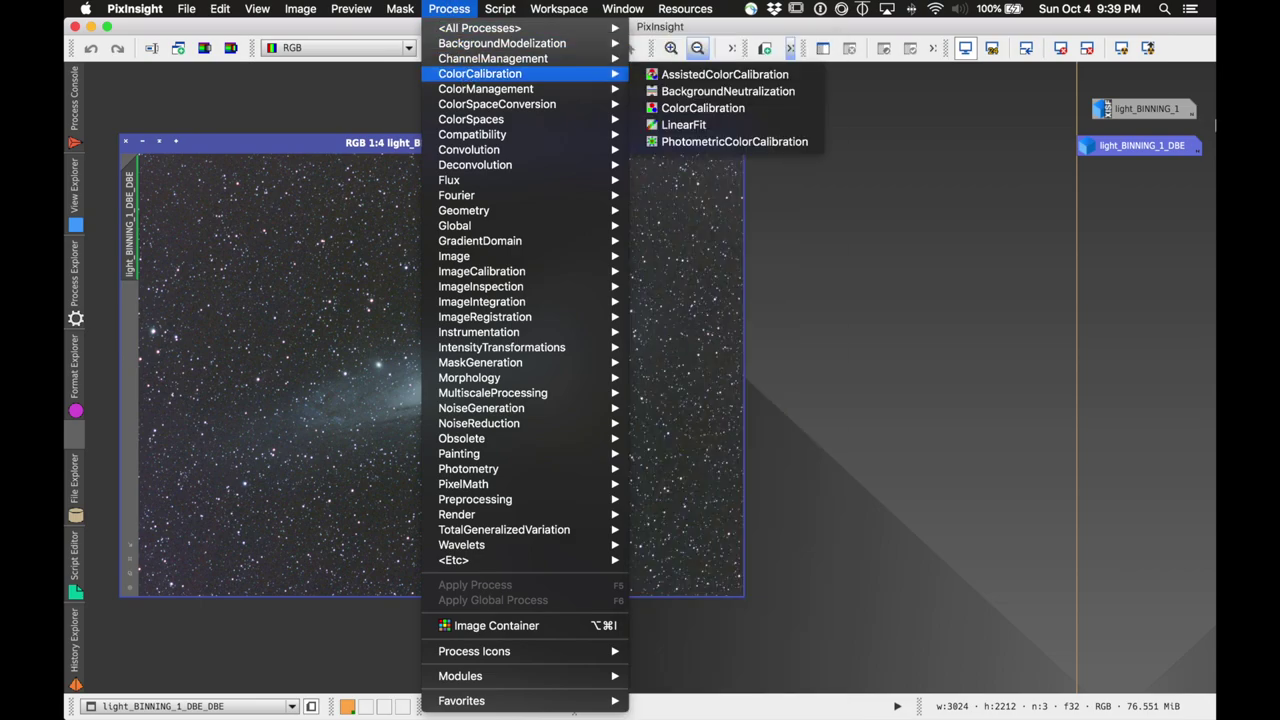
pyautogui.click(736, 145)
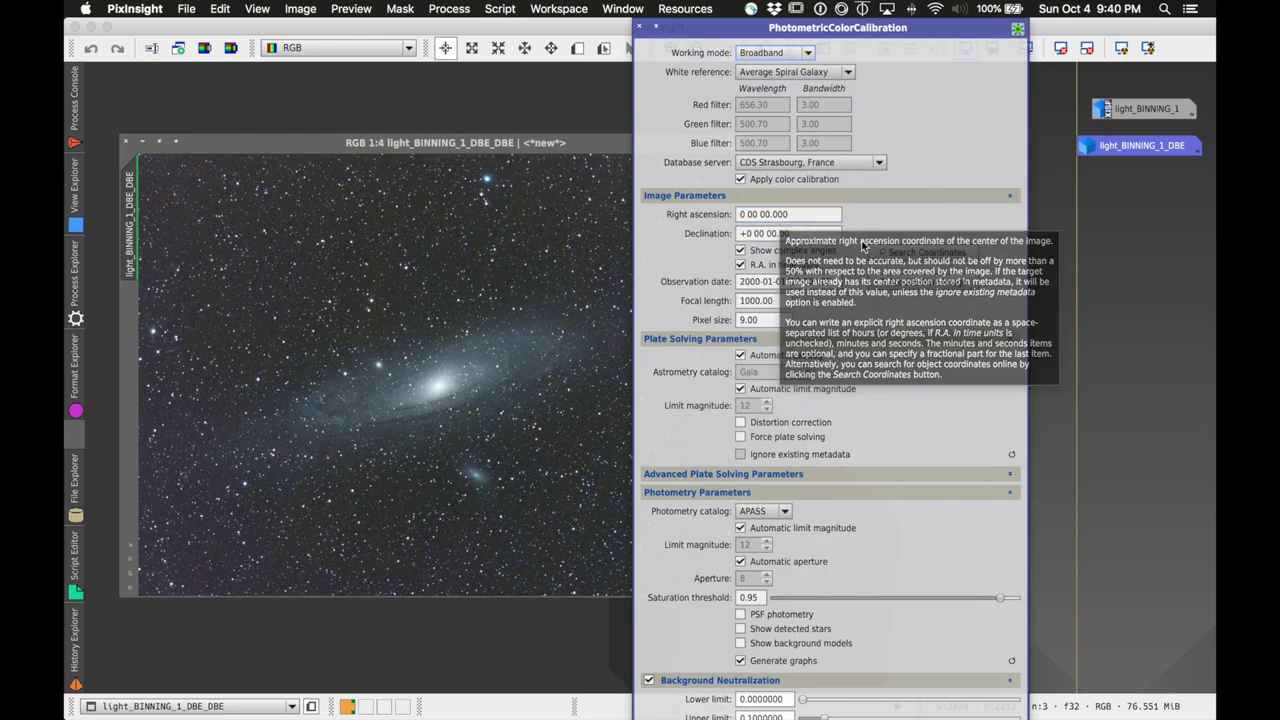
pyautogui.click(890, 252)
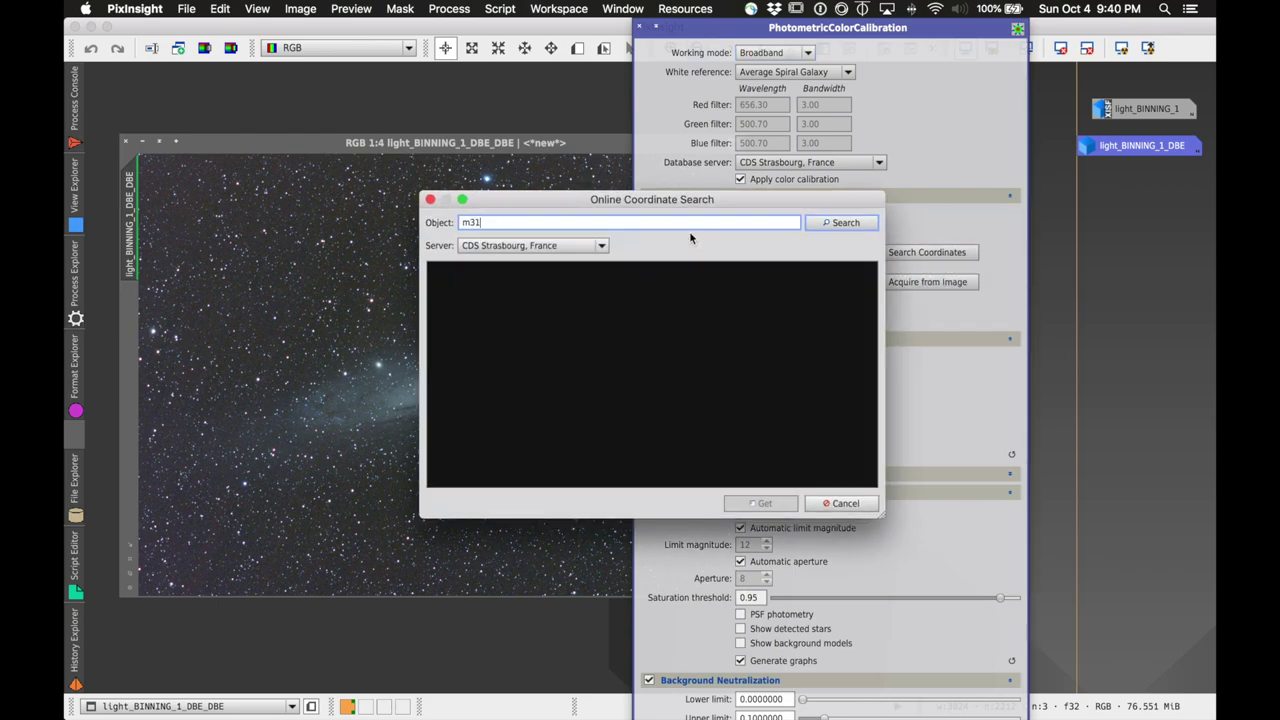
pyautogui.click(845, 222)
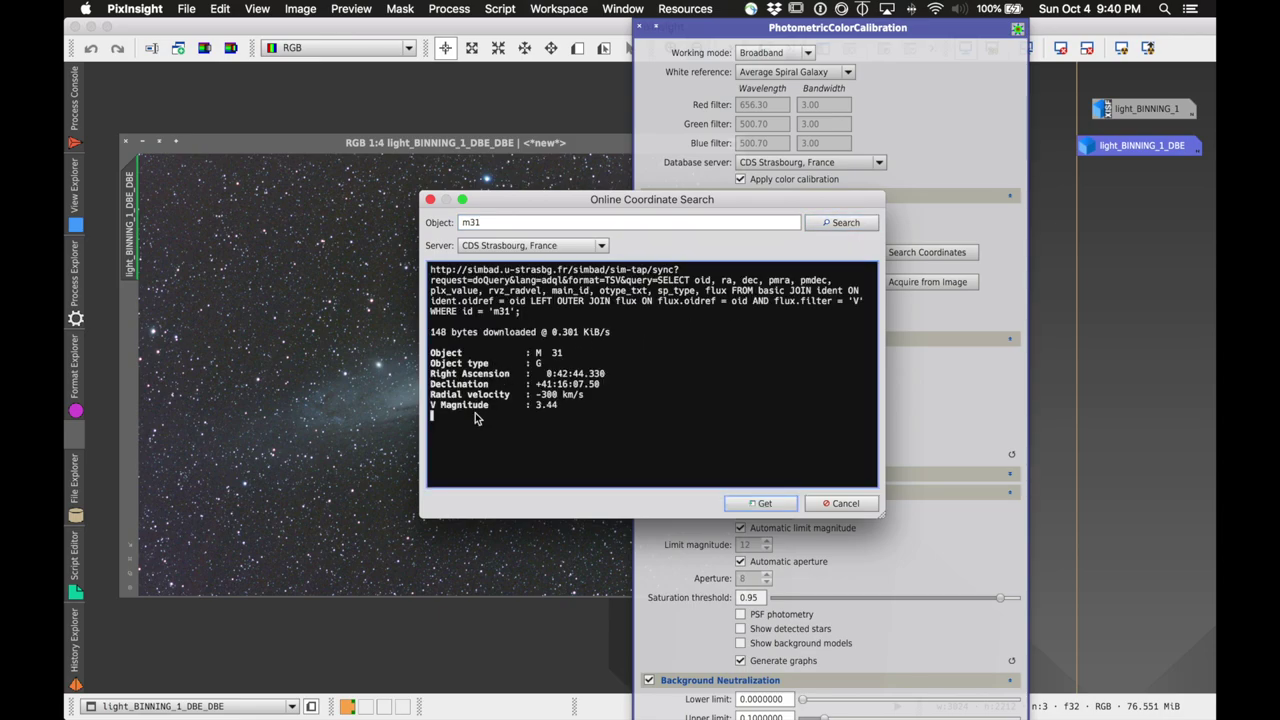
pyautogui.click(763, 504)
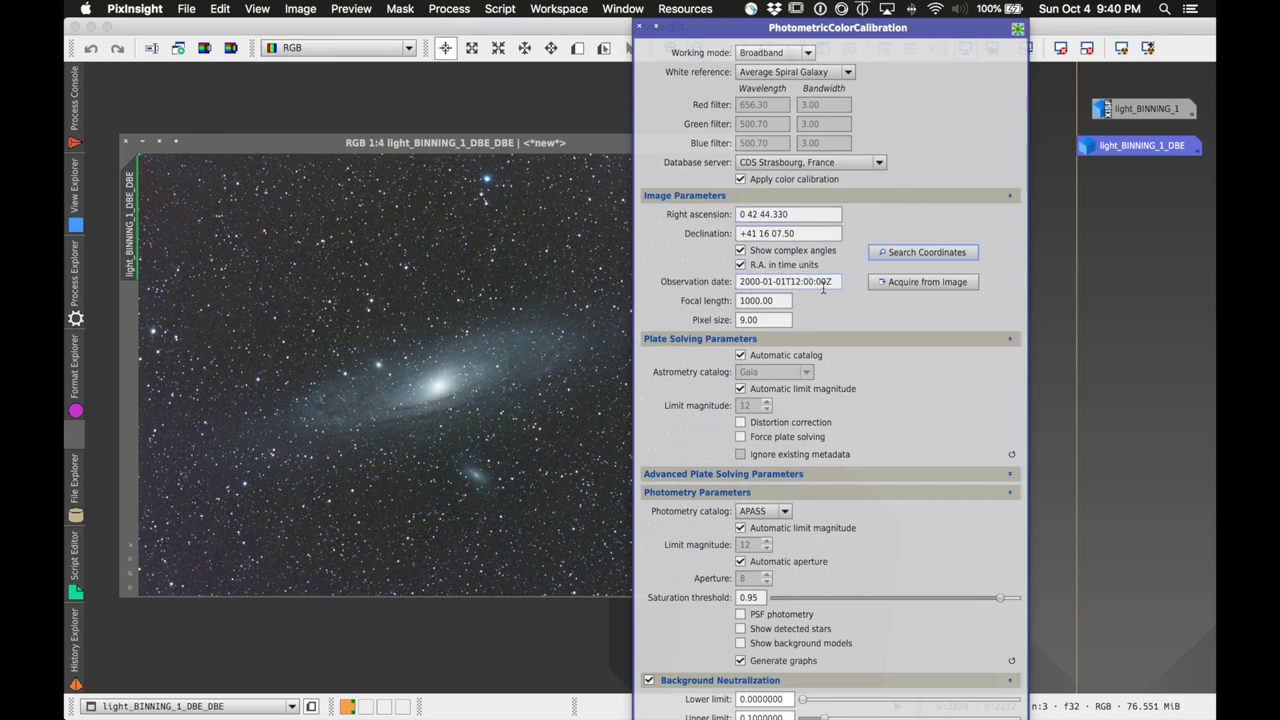
# - Acquire the observation date from the image metadata and set the focal length to 200 and the pixel size to 4.8
pyautogui.click(911, 285)
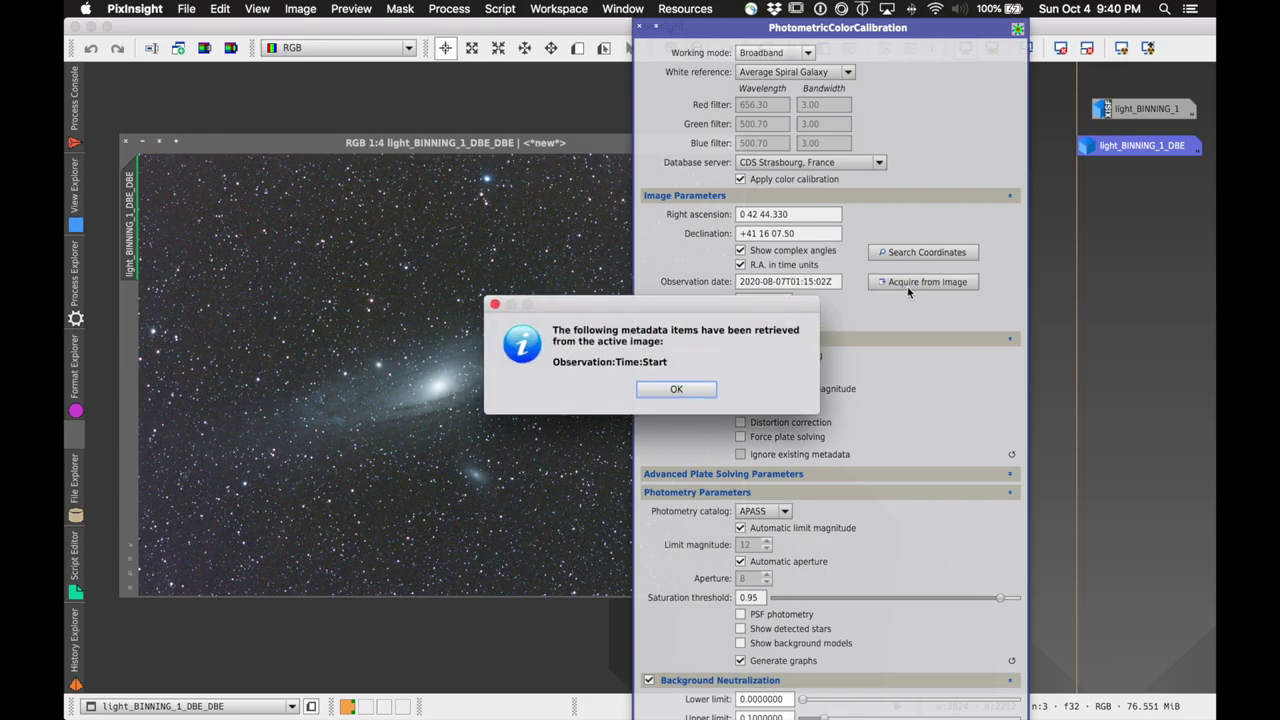
pyautogui.click(706, 391)
pyautogui.doubleClick(757, 300)
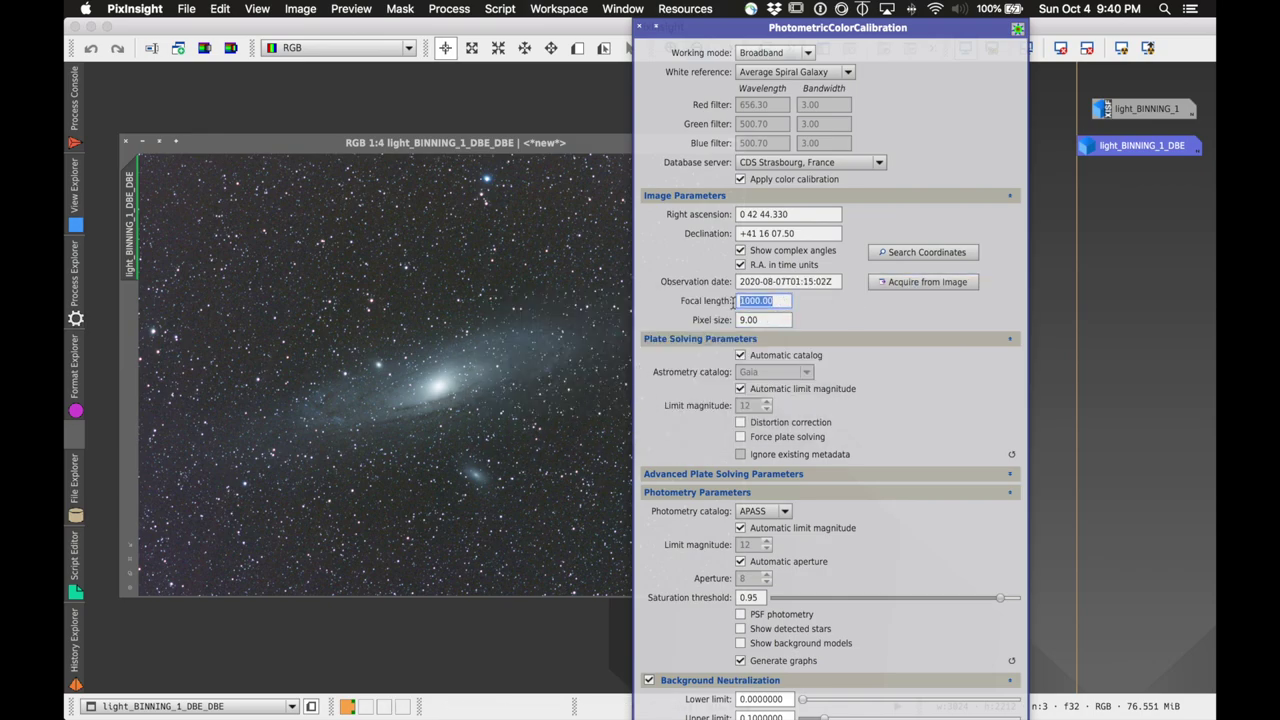
pyautogui.write('200')
pyautogui.press('Tab')
pyautogui.write('4.')
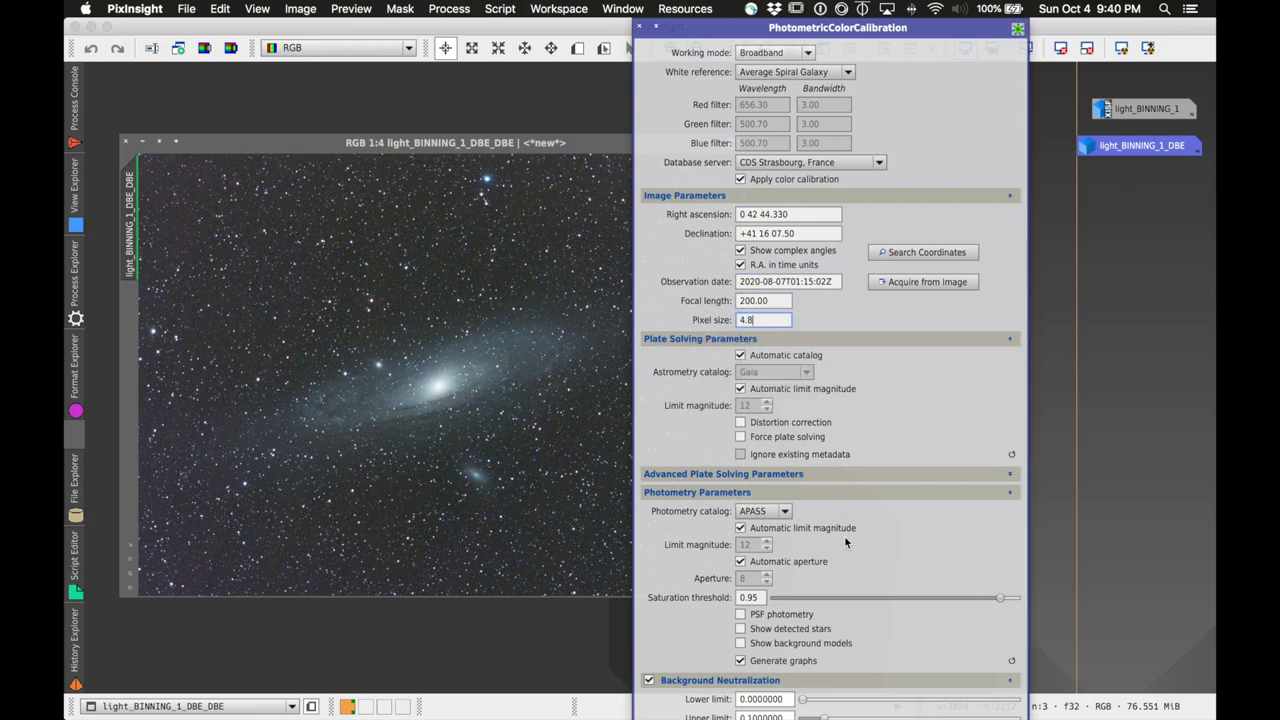
# - Apply the photometric color calibration to light_BINNING_1_DBE_DBE, and clear the image view by closing the White Balance Functions graphs and moving the calibration dialog aside
pyautogui.click(1009, 492)
pyautogui.click(1009, 339)
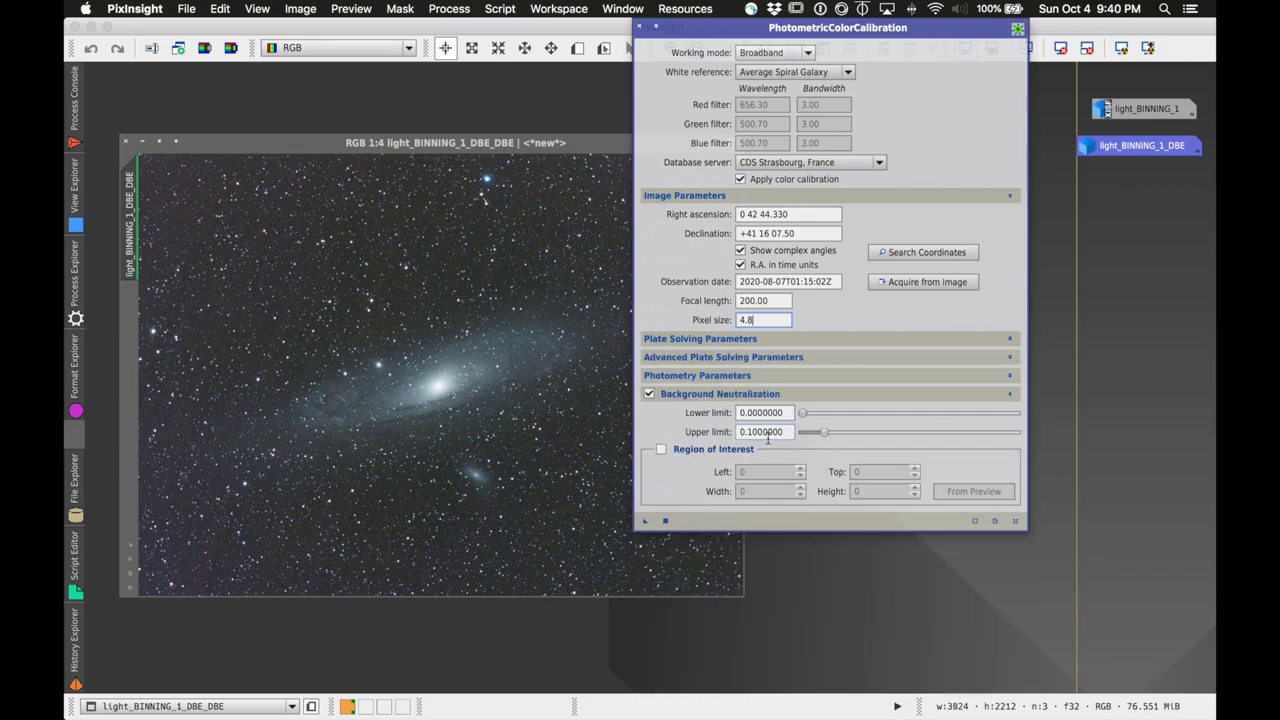
pyautogui.click(646, 520)
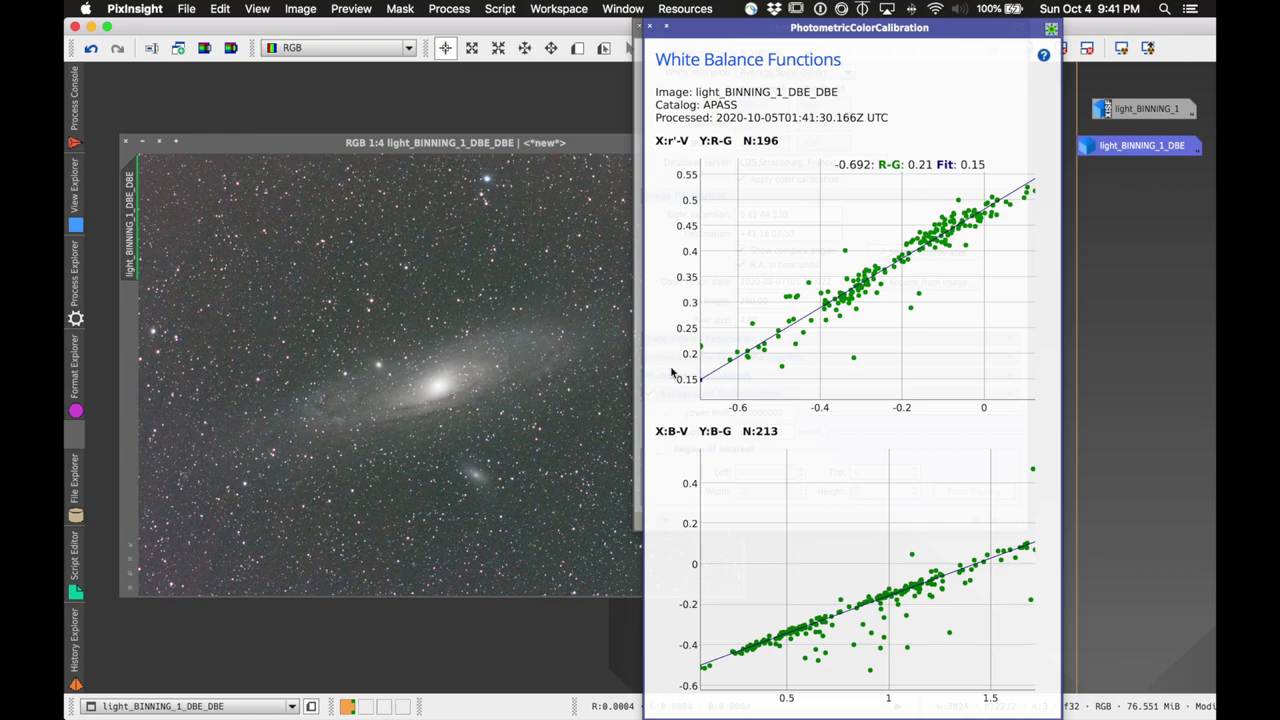
pyautogui.click(651, 30)
pyautogui.moveTo(703, 27); pyautogui.dragTo(873, 147)
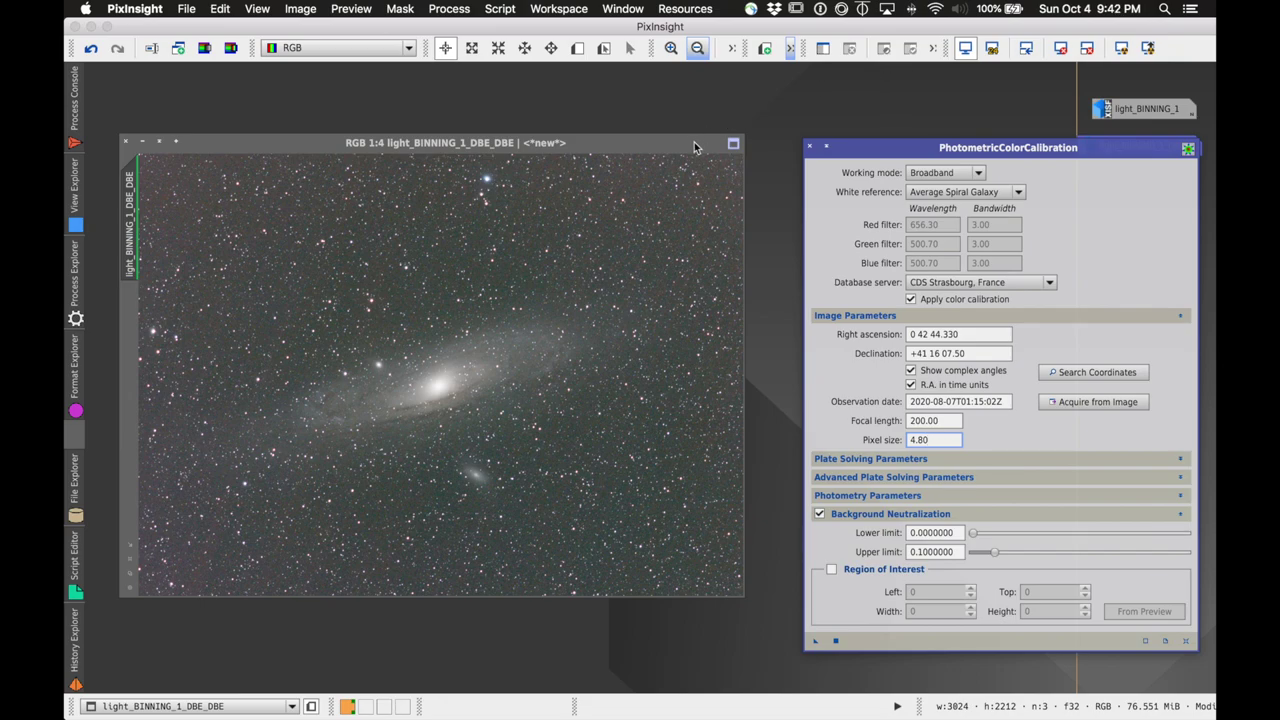
# - Reset and reapply the automatic screen stretch on light_BINNING_1_DBE_DBE, reposition its window, and close the PhotometricColorCalibration dialog
pyautogui.click(1061, 50)
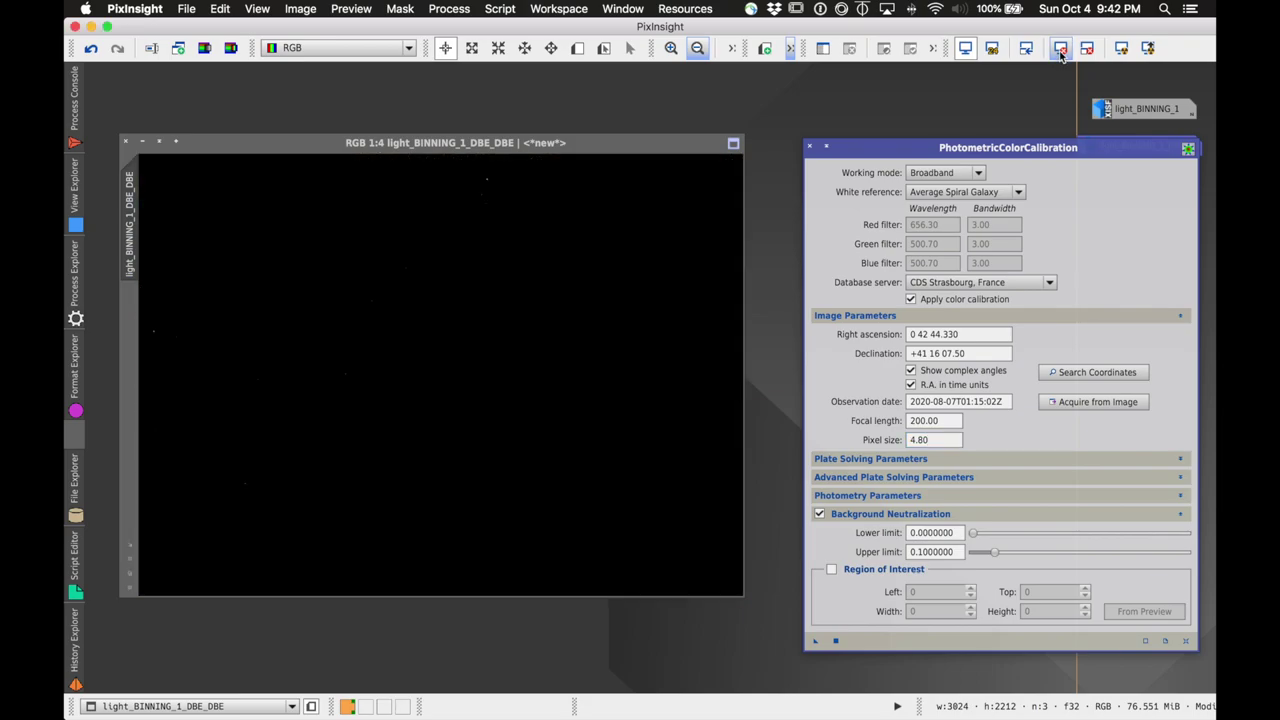
pyautogui.click(1121, 48)
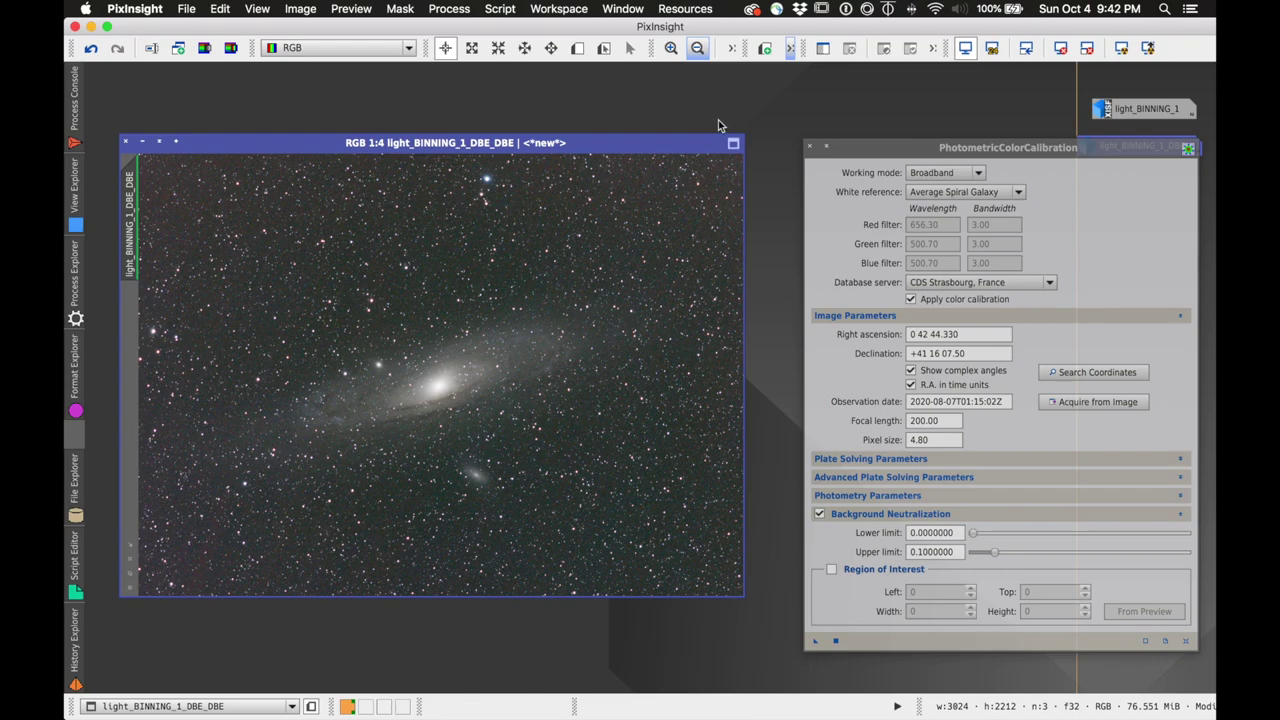
pyautogui.moveTo(671, 132); pyautogui.dragTo(716, 111)
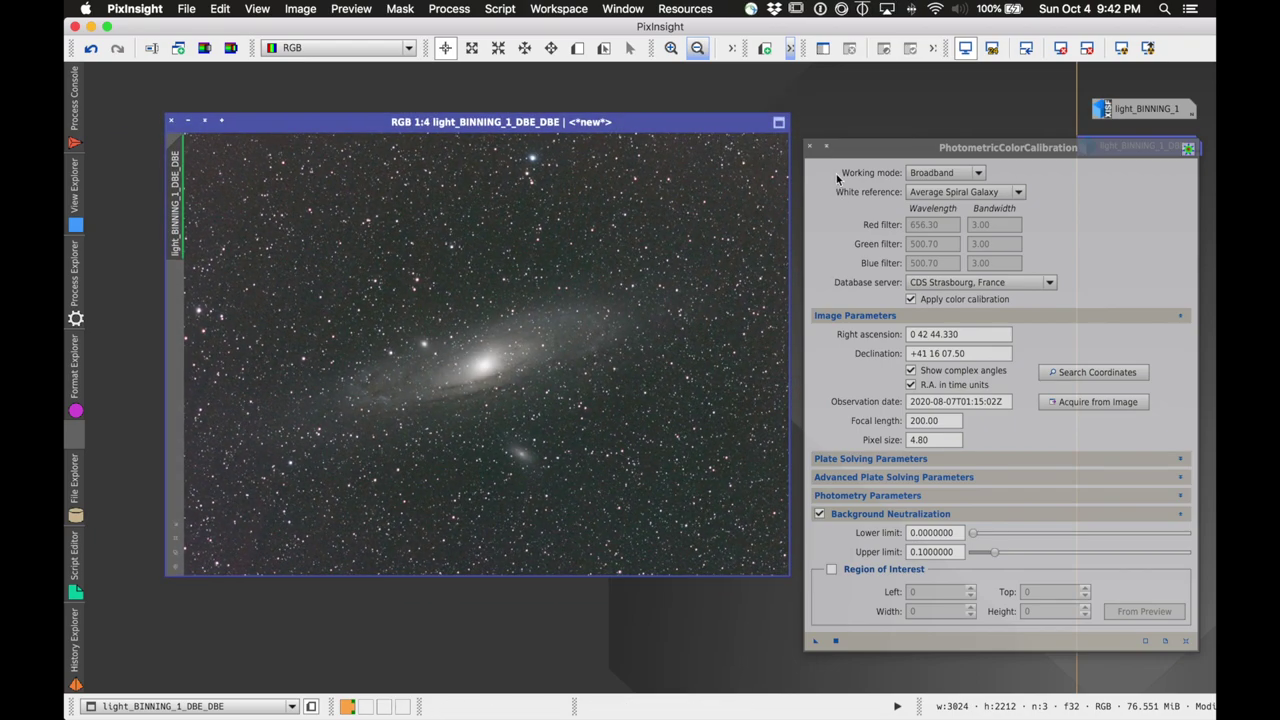
pyautogui.click(811, 146)
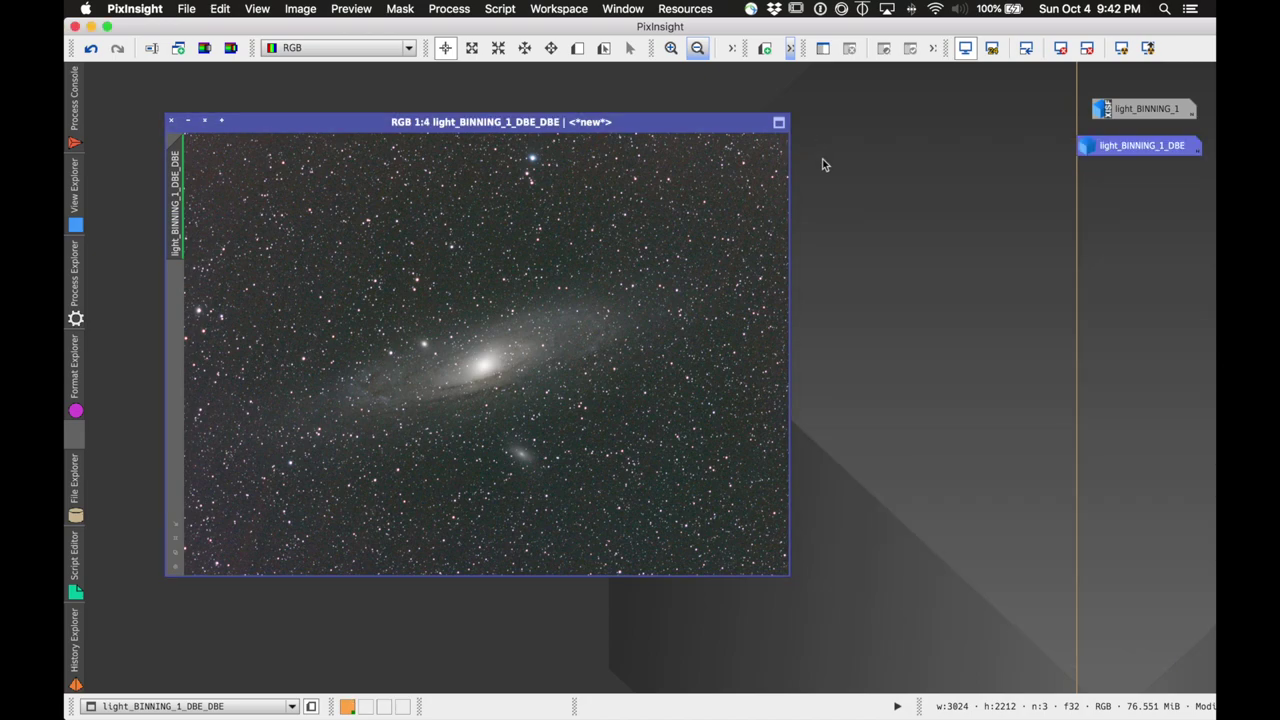
pyautogui.moveTo(685, 123); pyautogui.dragTo(626, 142)
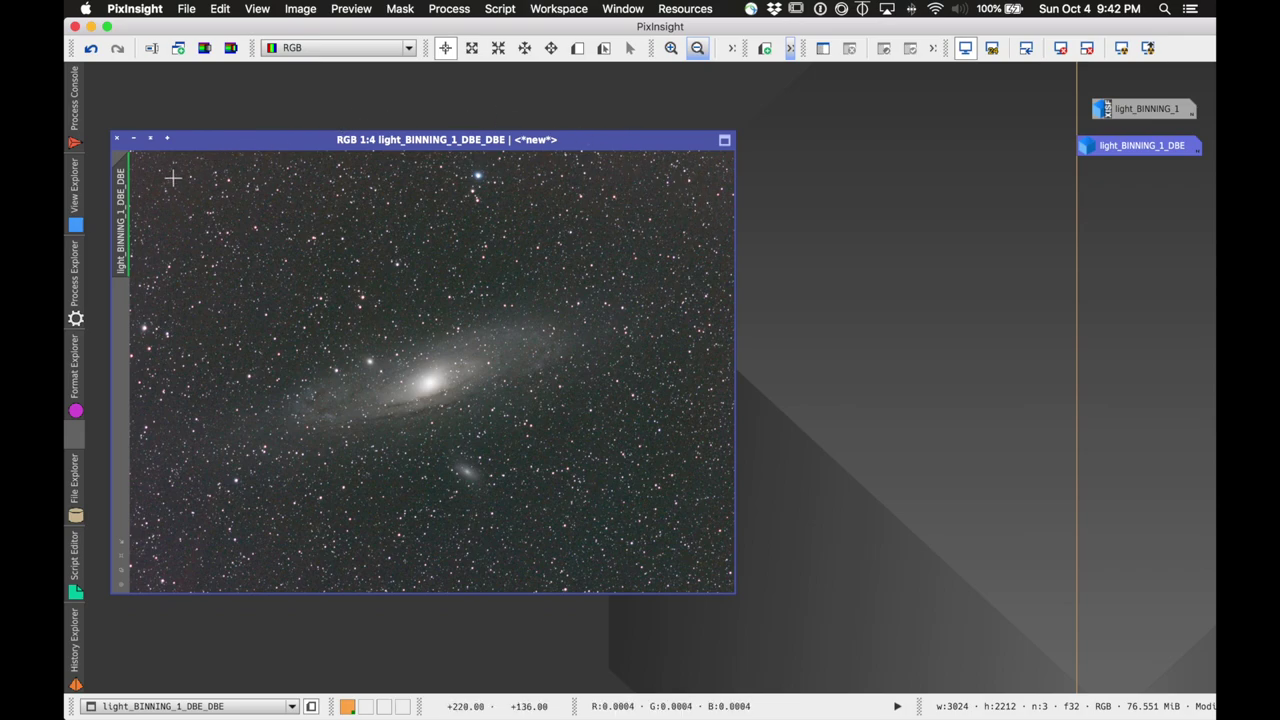
# - Extract the lightness component of light_BINNING_1_DBE_DBE as a separate grayscale image
pyautogui.moveTo(125, 181)
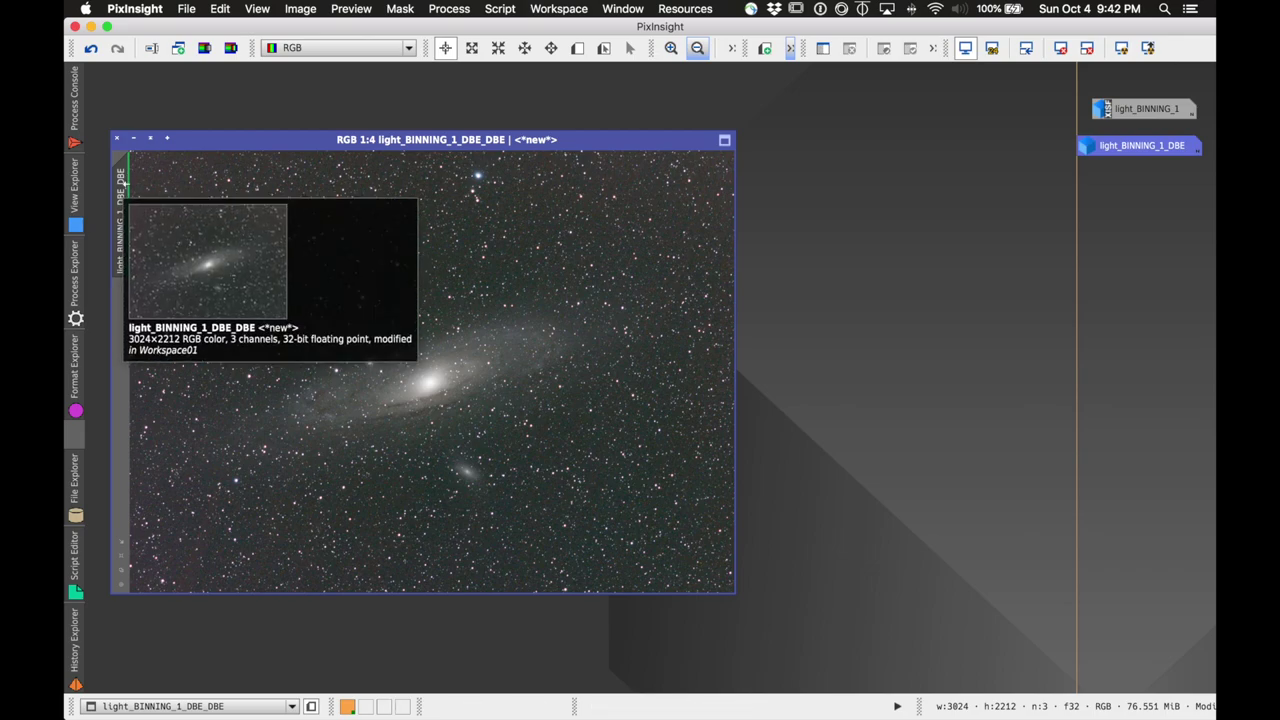
pyautogui.moveTo(125, 181); pyautogui.dragTo(150, 174)
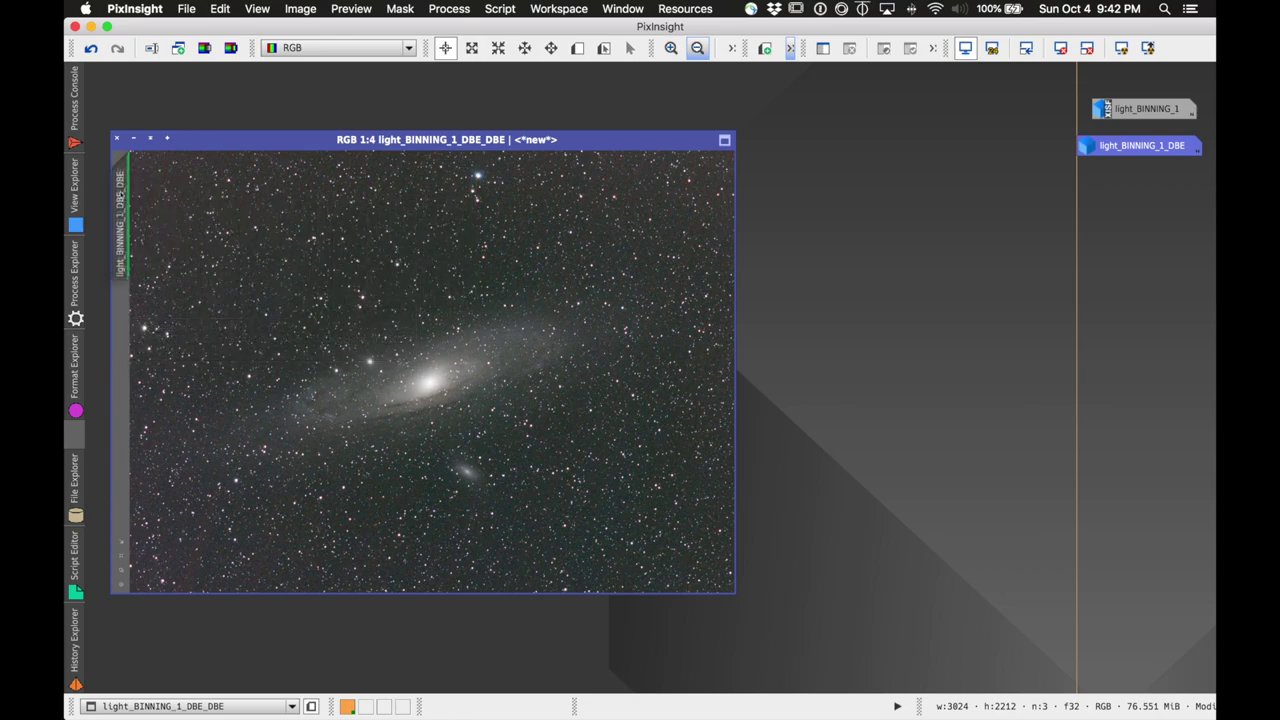
pyautogui.click(203, 48)
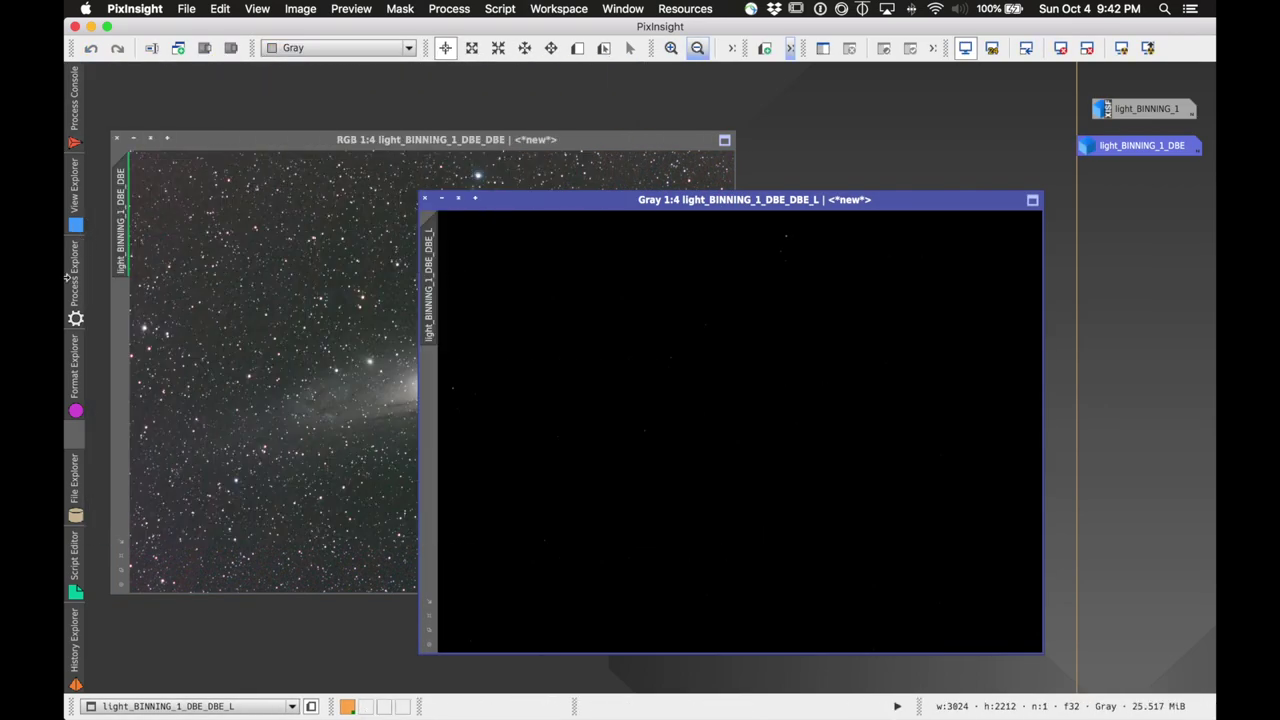
# - Open HistogramTransformation for light_BINNING_1_DBE_DBE_L and apply a stretch with midtones at about 0.142 twice
pyautogui.click(76, 316)
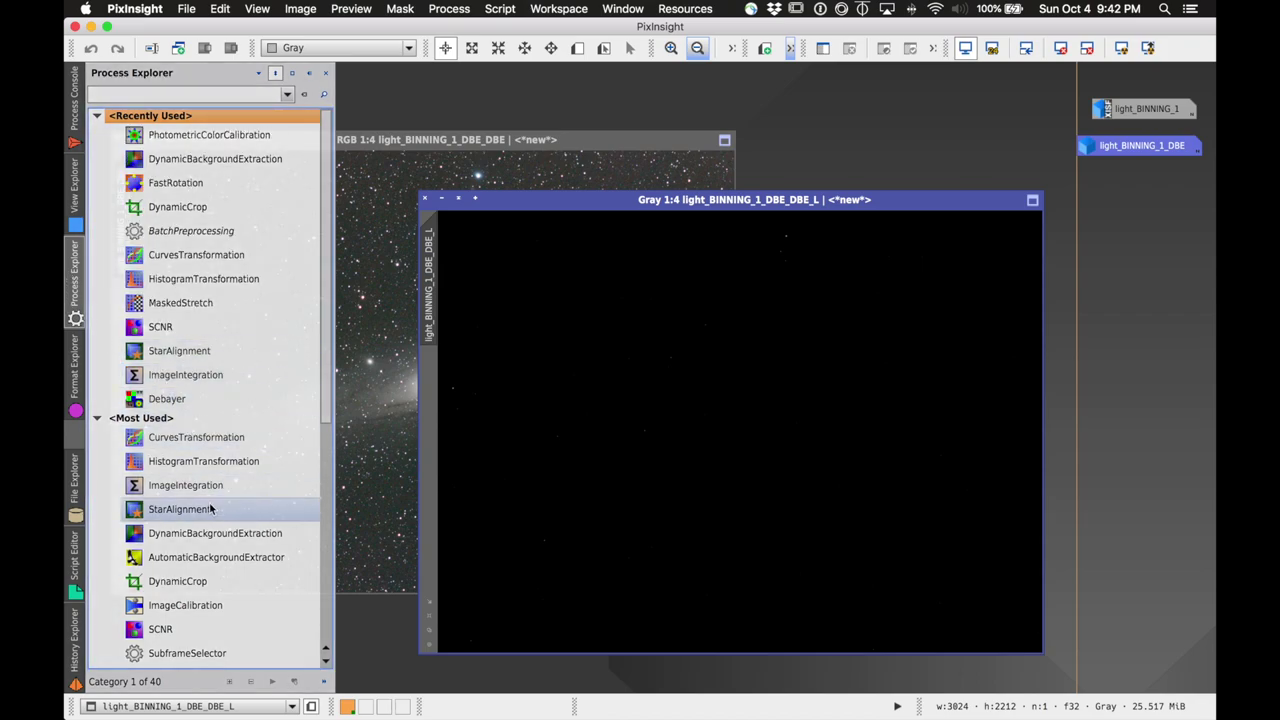
pyautogui.doubleClick(207, 462)
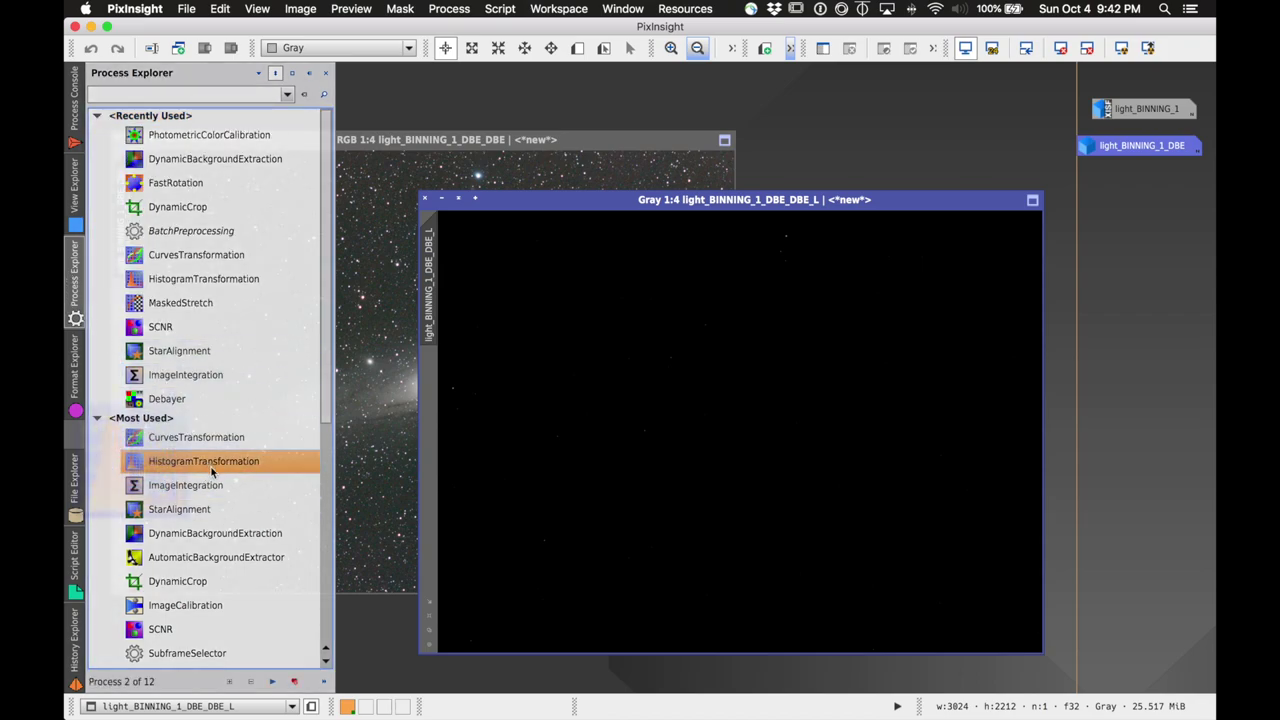
pyautogui.click(989, 592)
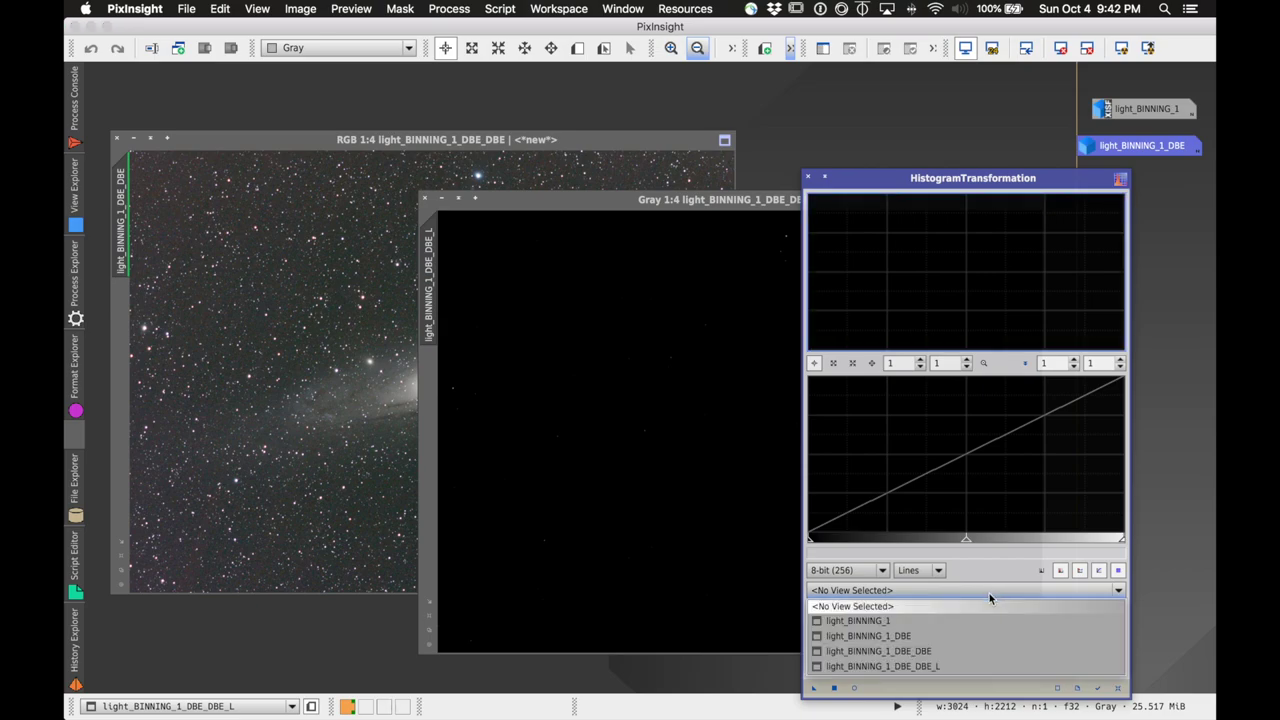
pyautogui.click(937, 667)
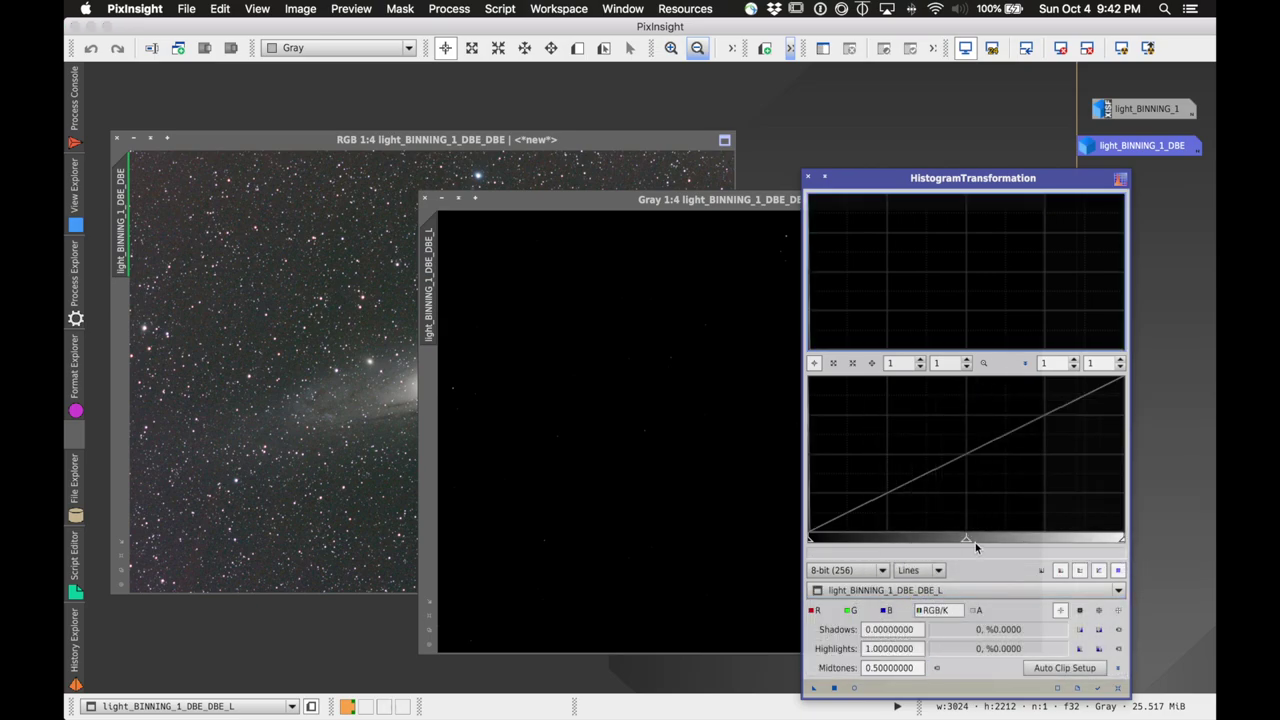
pyautogui.moveTo(966, 538); pyautogui.dragTo(851, 539)
pyautogui.click(833, 688)
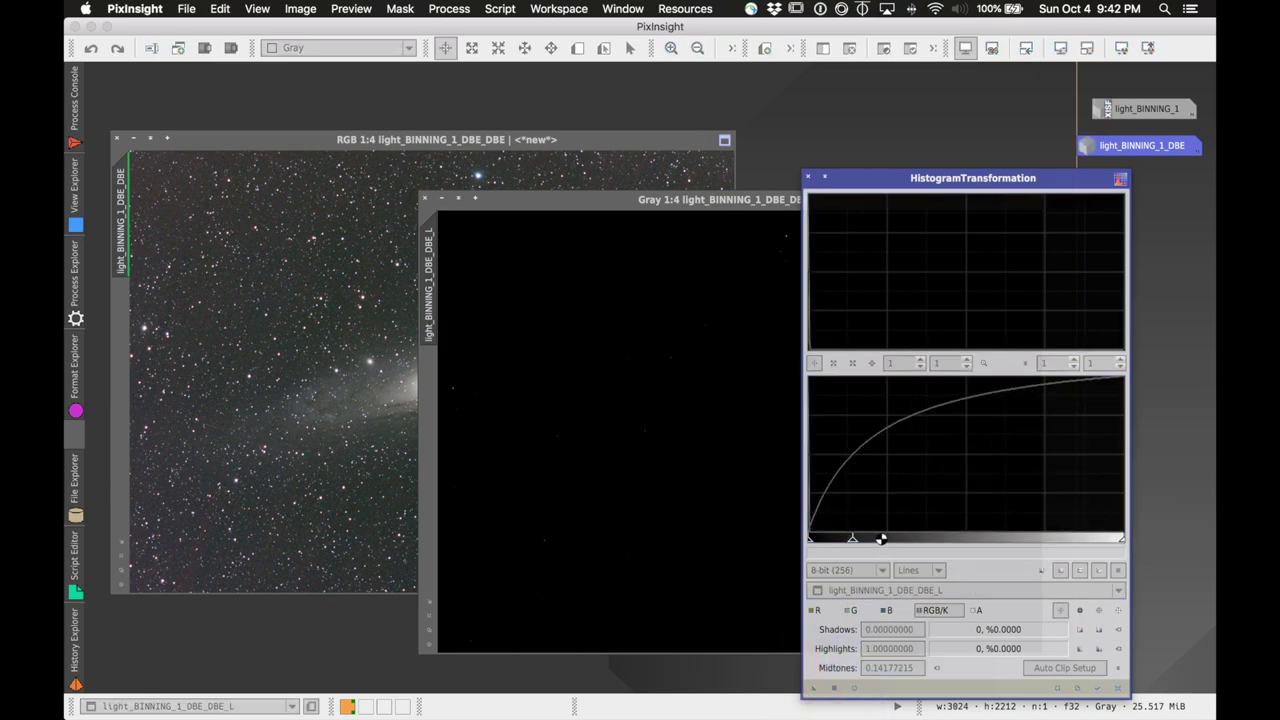
pyautogui.click(833, 688)
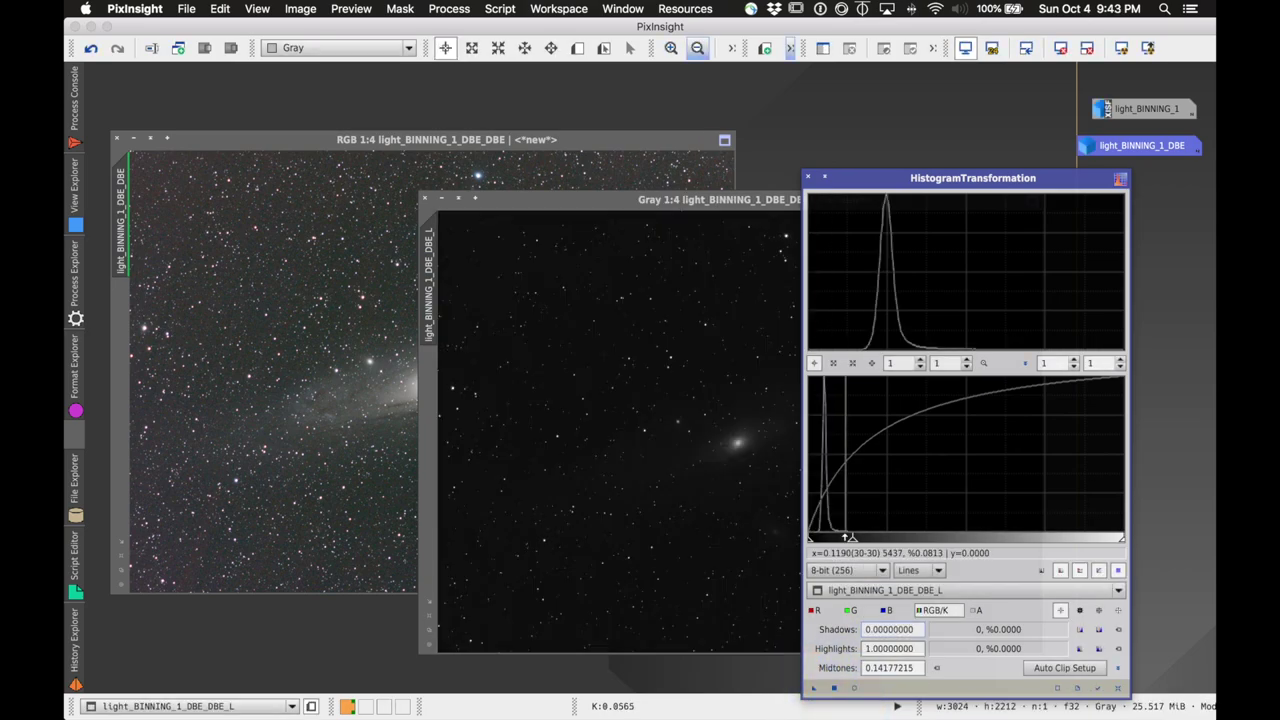
# - Stretch light_BINNING_1_DBE_DBE_L again with midtones at about 0.165, raise and apply the shadows clipping point, and close HistogramTransformation
pyautogui.moveTo(851, 538)
pyautogui.mouseDown()
pyautogui.moveTo(960, 538)
pyautogui.moveTo(859, 538)
pyautogui.mouseUp()
pyautogui.click(833, 688)
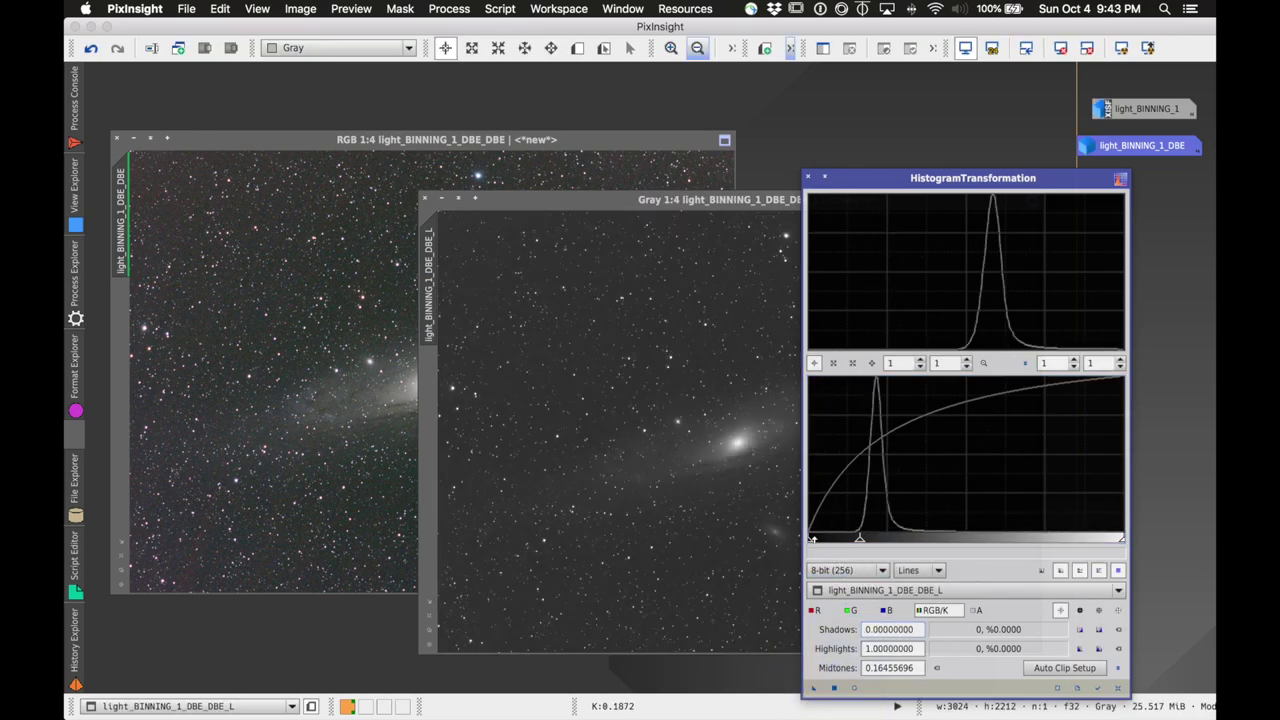
pyautogui.moveTo(812, 540); pyautogui.dragTo(932, 551)
pyautogui.click(833, 688)
pyautogui.click(808, 177)
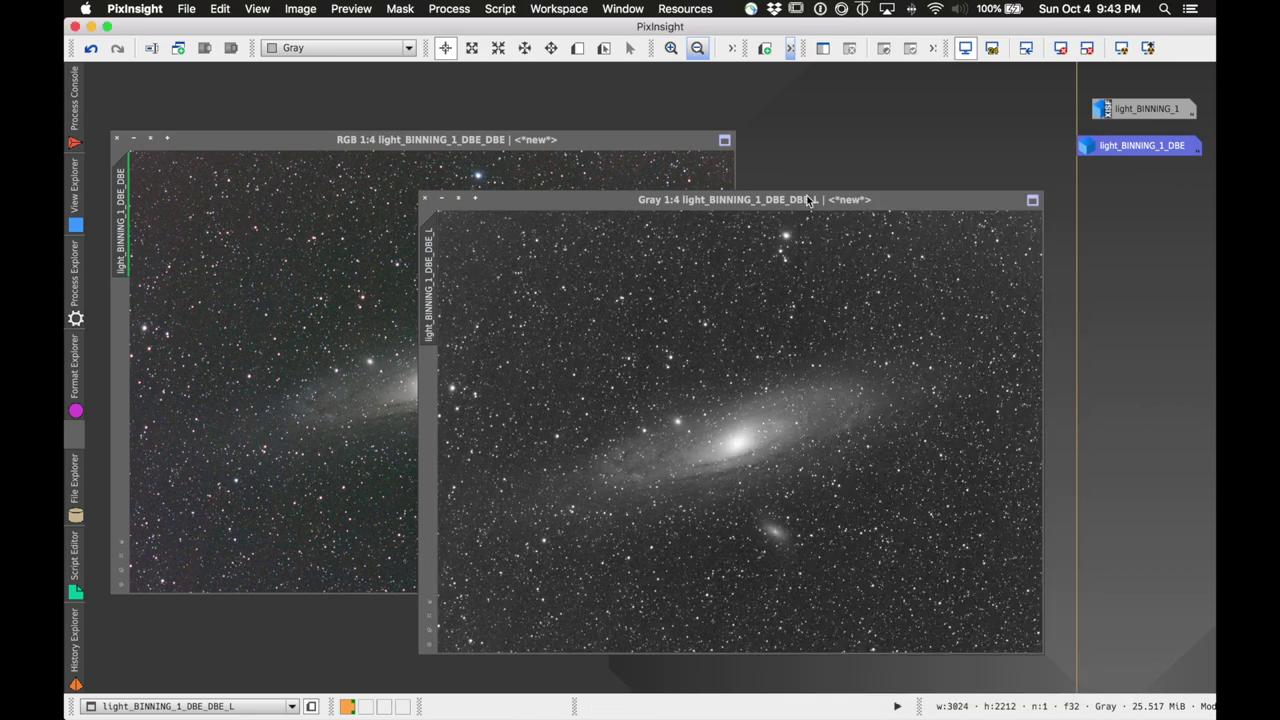
# - Place light_BINNING_1_DBE_DBE_L beside the color image and assign it as the mask of light_BINNING_1_DBE_DBE
pyautogui.click(520, 377)
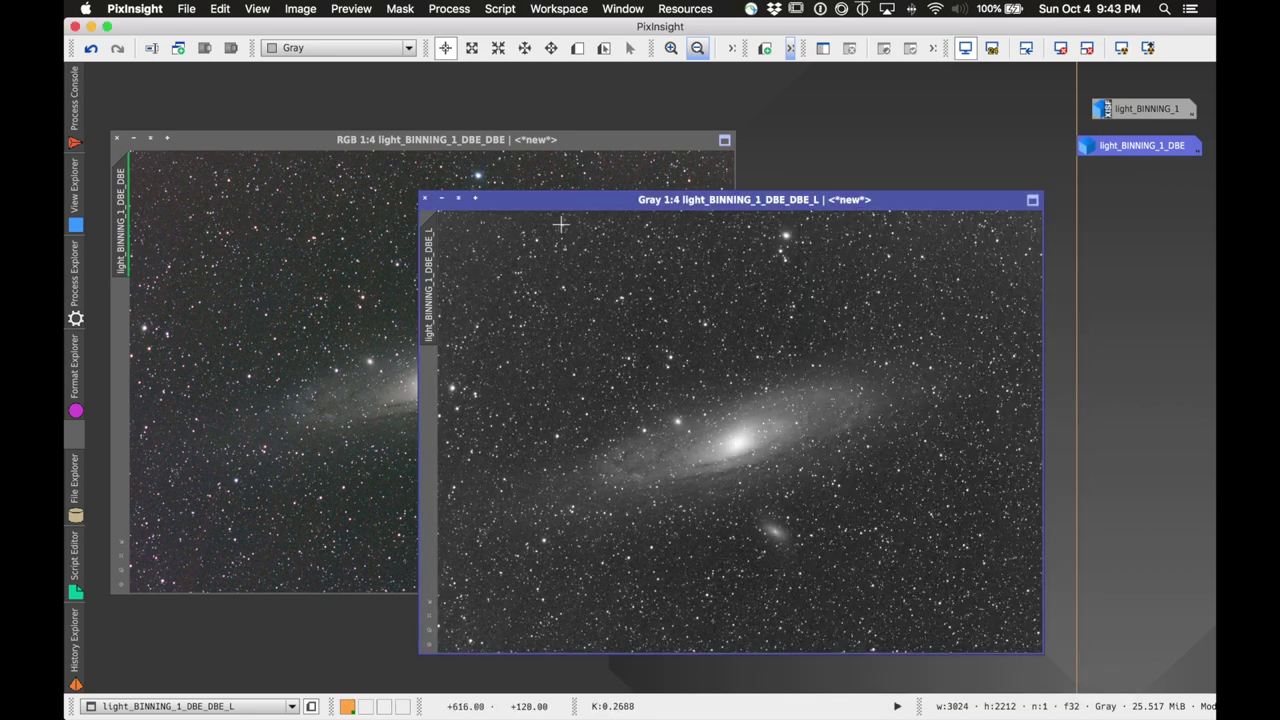
pyautogui.moveTo(578, 201); pyautogui.dragTo(758, 140)
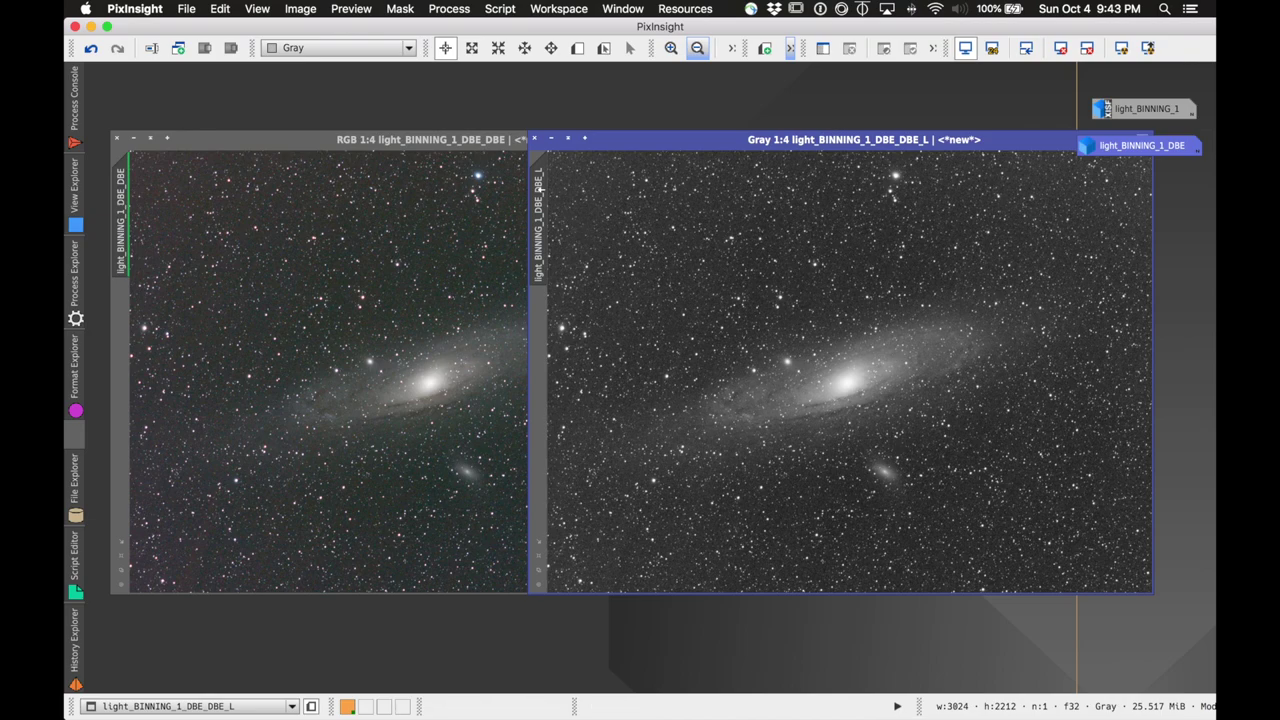
pyautogui.moveTo(538, 230); pyautogui.dragTo(124, 301)
pyautogui.click(319, 136)
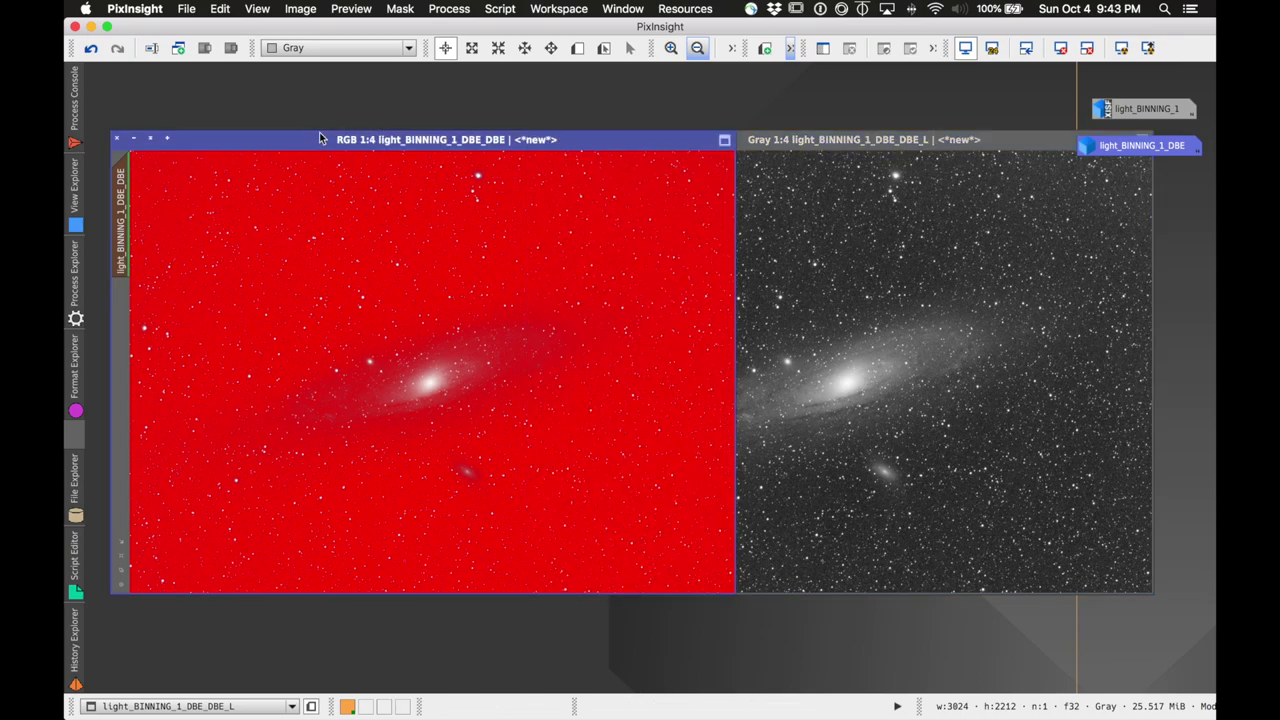
# - Invert the mask on light_BINNING_1_DBE_DBE so the galaxy and stars are protected, and hide the mask overlay
pyautogui.click(408, 9)
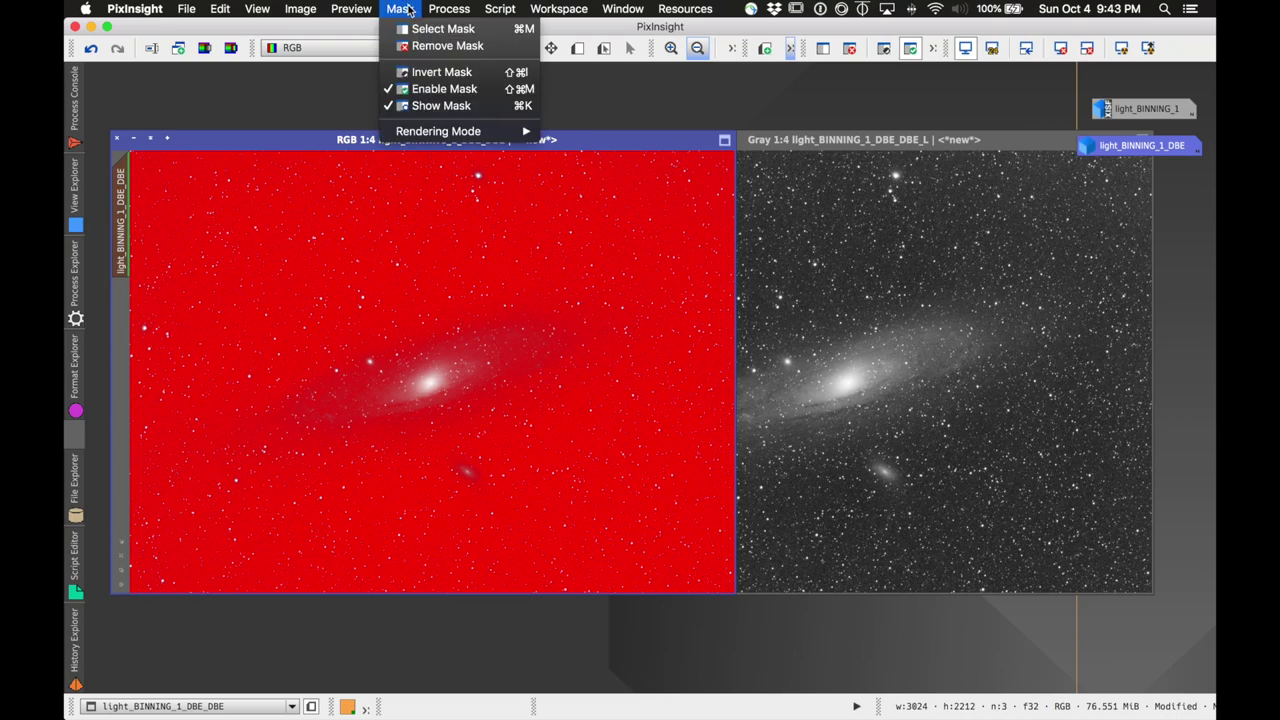
pyautogui.click(415, 73)
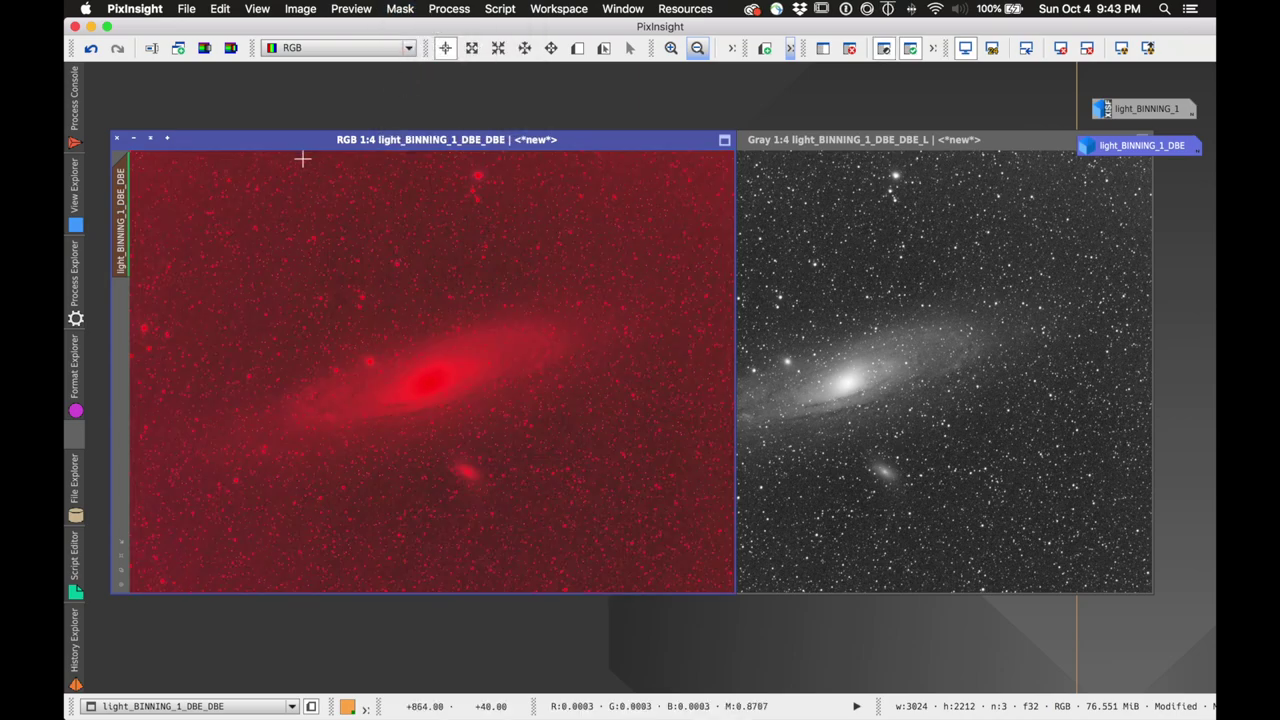
pyautogui.click(400, 9)
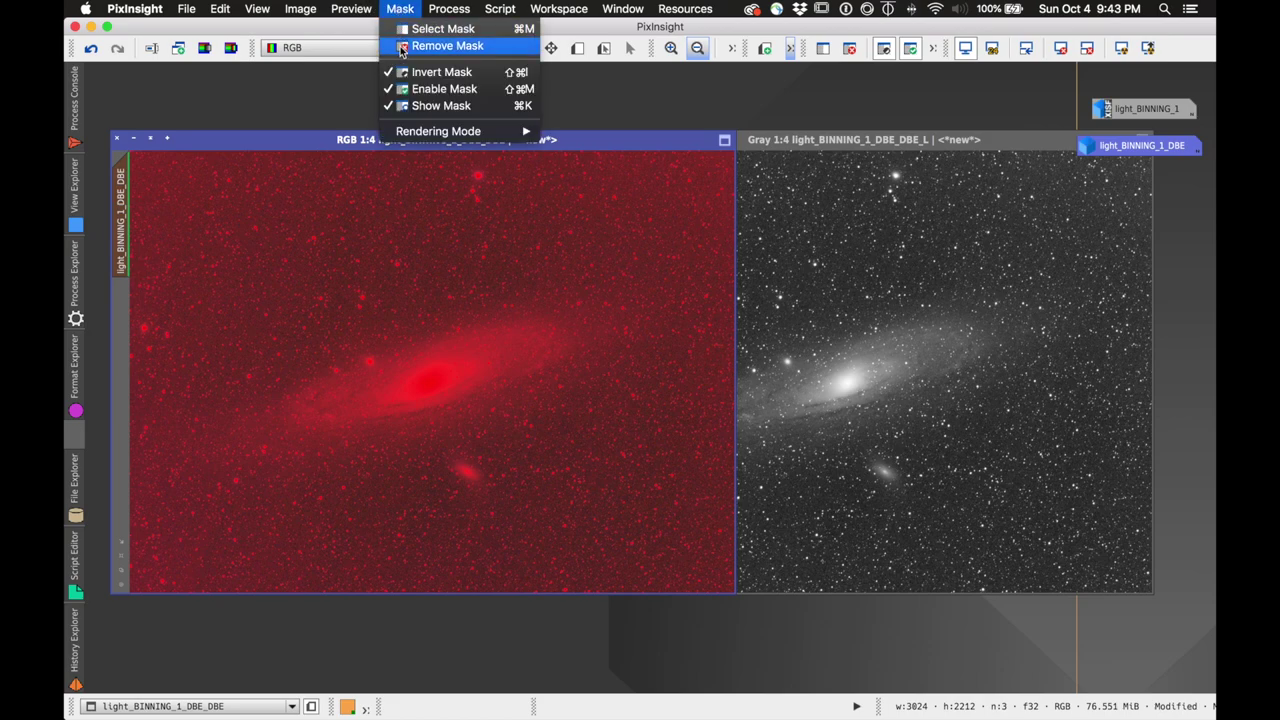
pyautogui.click(418, 106)
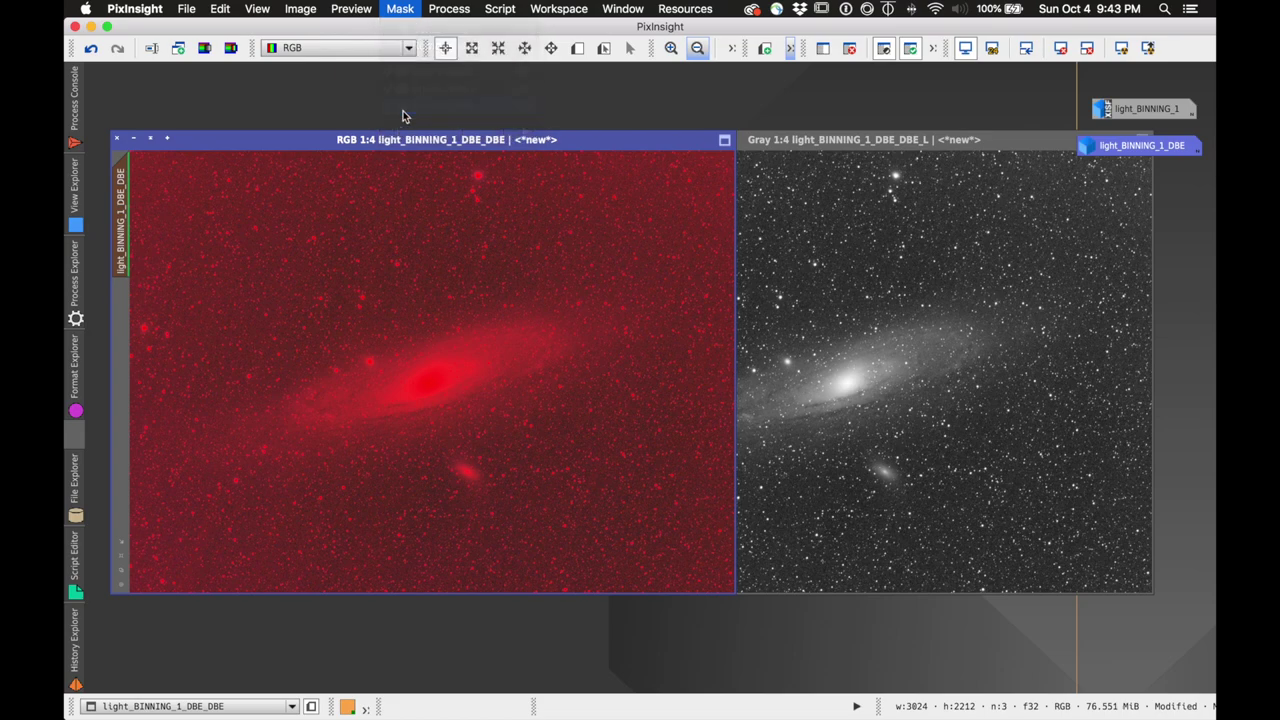
# - Open the MultiscaleMedianTransform process and set the number of layers to 6
pyautogui.click(449, 9)
pyautogui.moveTo(544, 321)
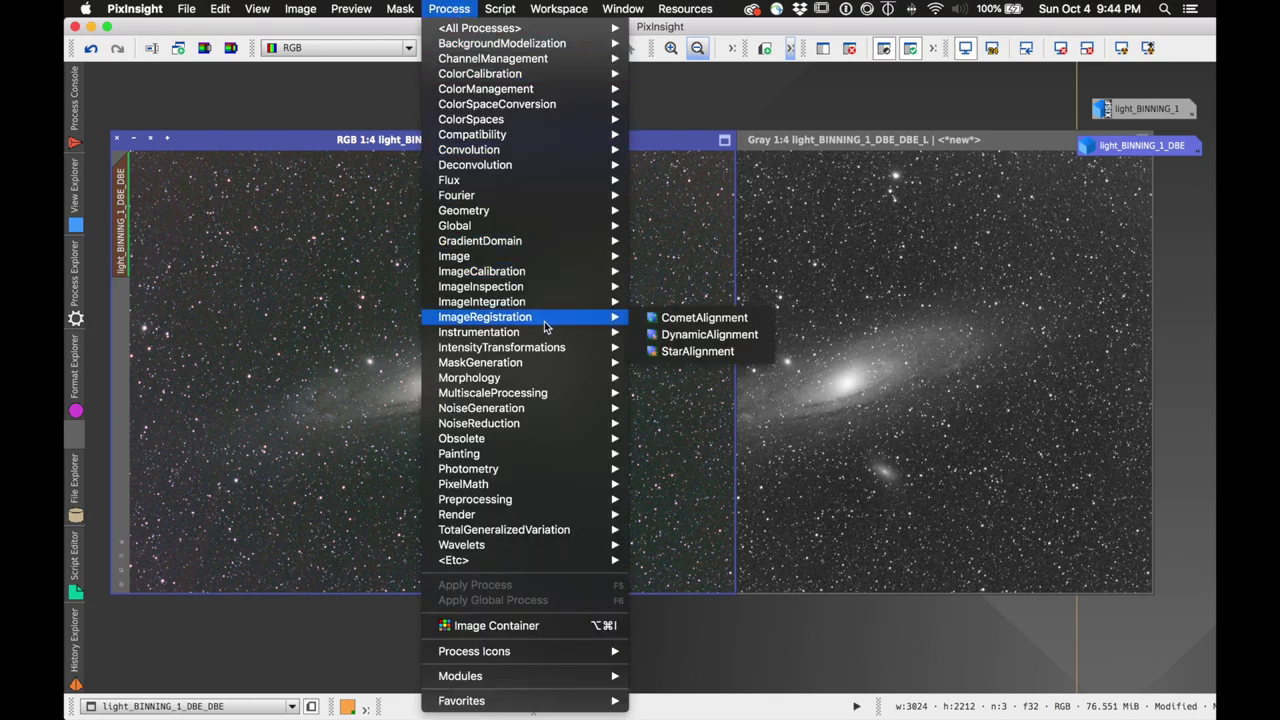
pyautogui.moveTo(567, 383)
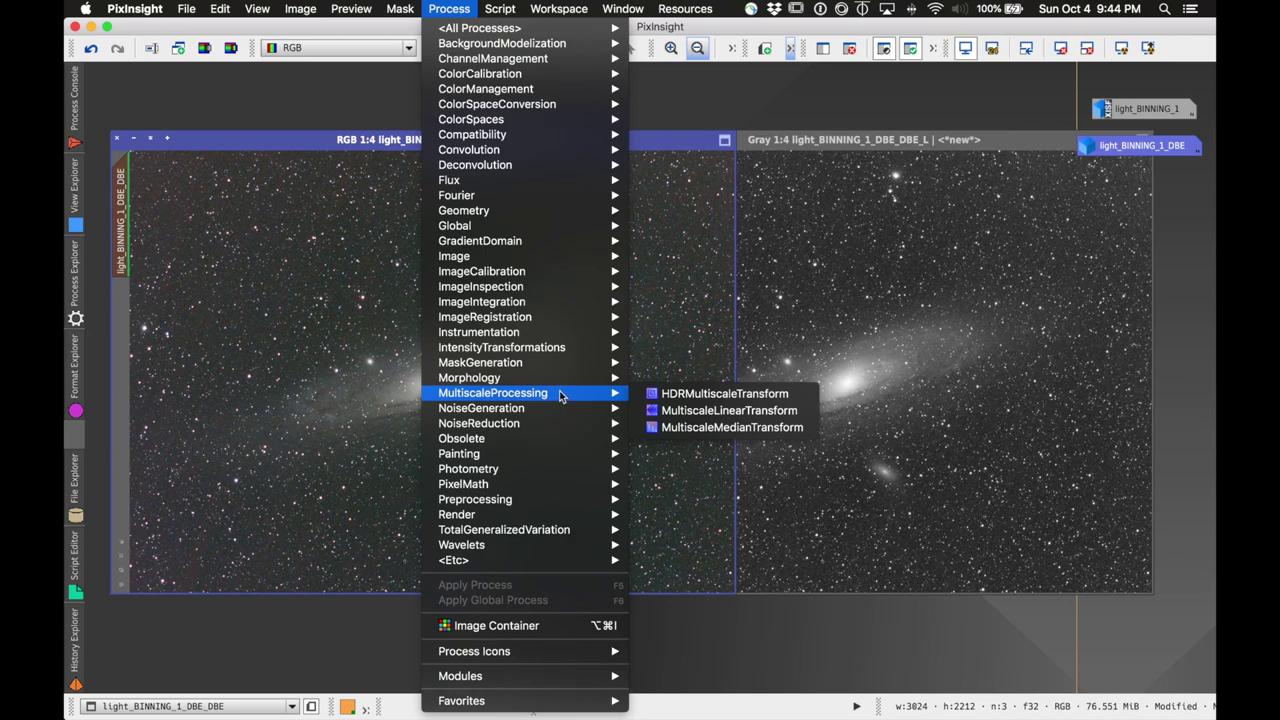
pyautogui.click(676, 429)
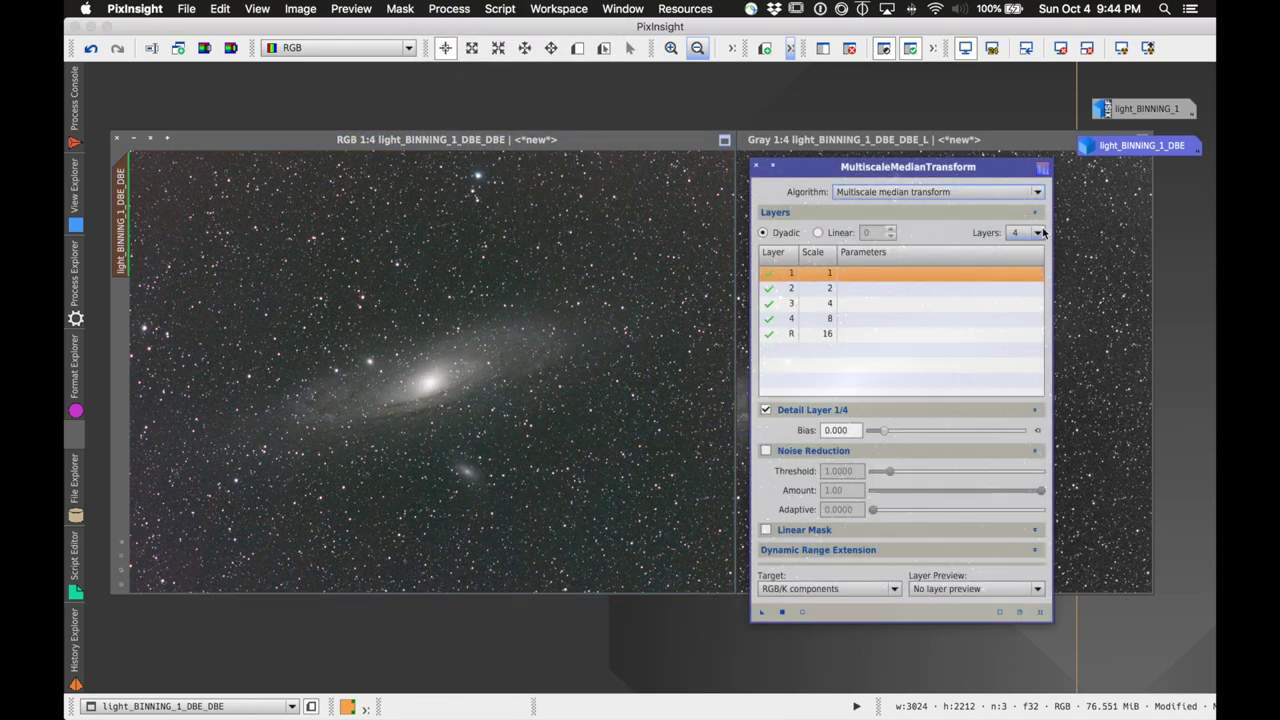
pyautogui.click(1036, 233)
pyautogui.click(1026, 316)
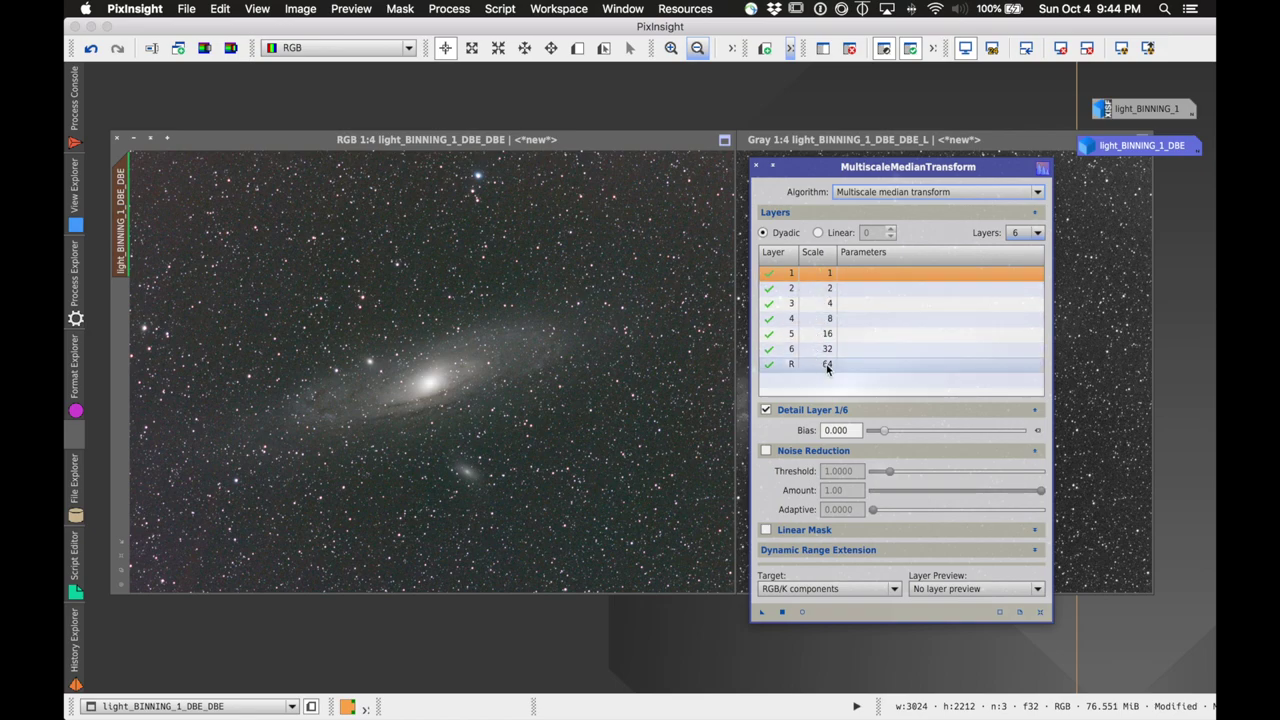
# - Enable noise reduction on layers 1 and 2 with thresholds of 10 and 8.7
pyautogui.click(766, 451)
pyautogui.moveTo(890, 472); pyautogui.dragTo(1100, 472)
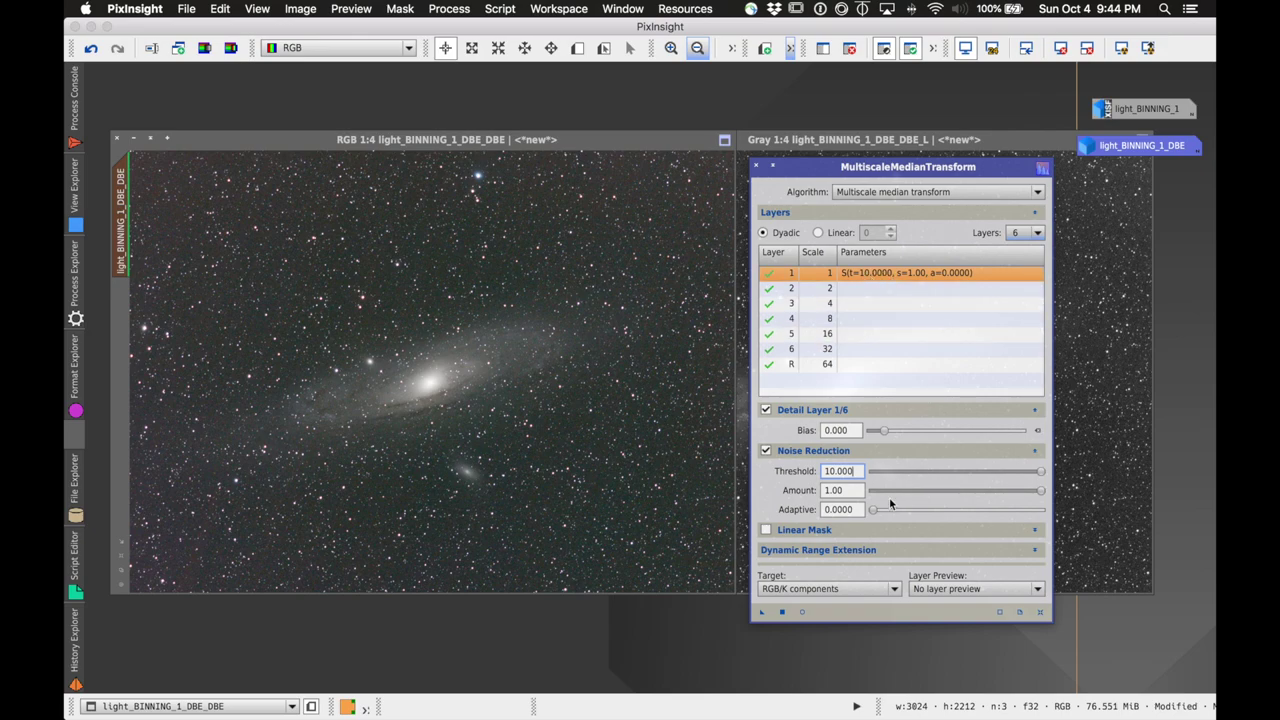
pyautogui.click(805, 288)
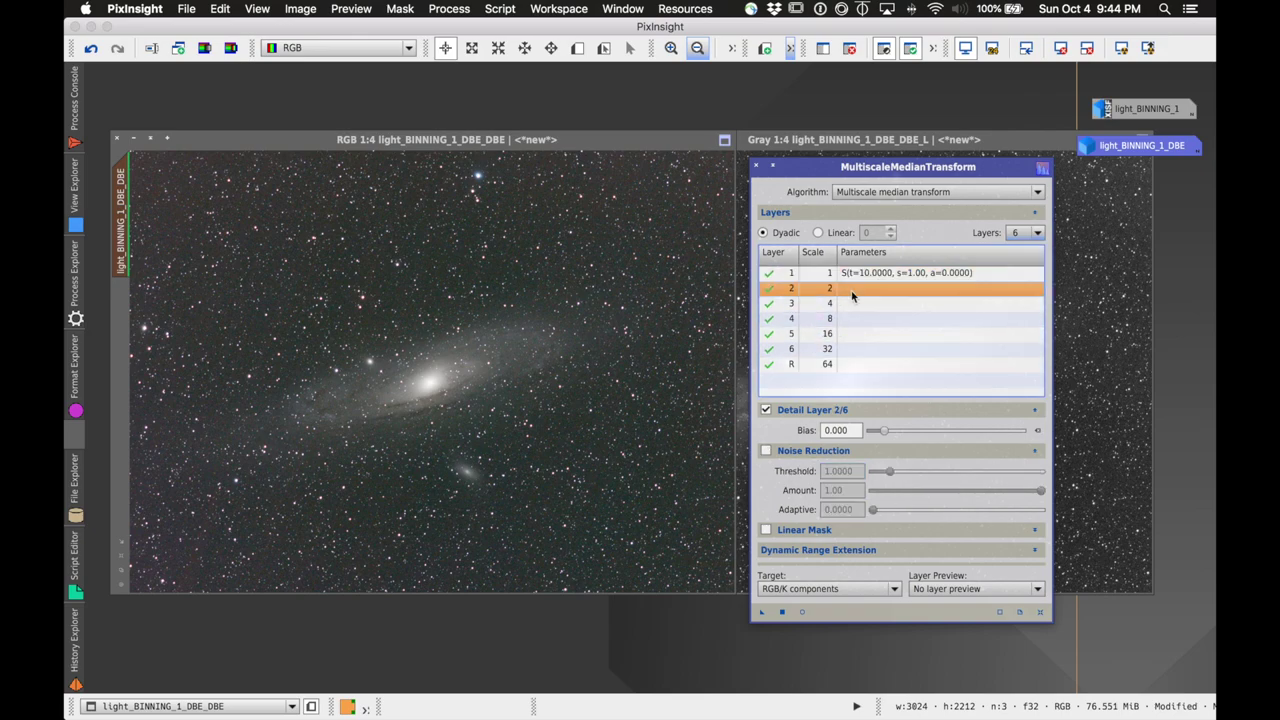
pyautogui.click(766, 450)
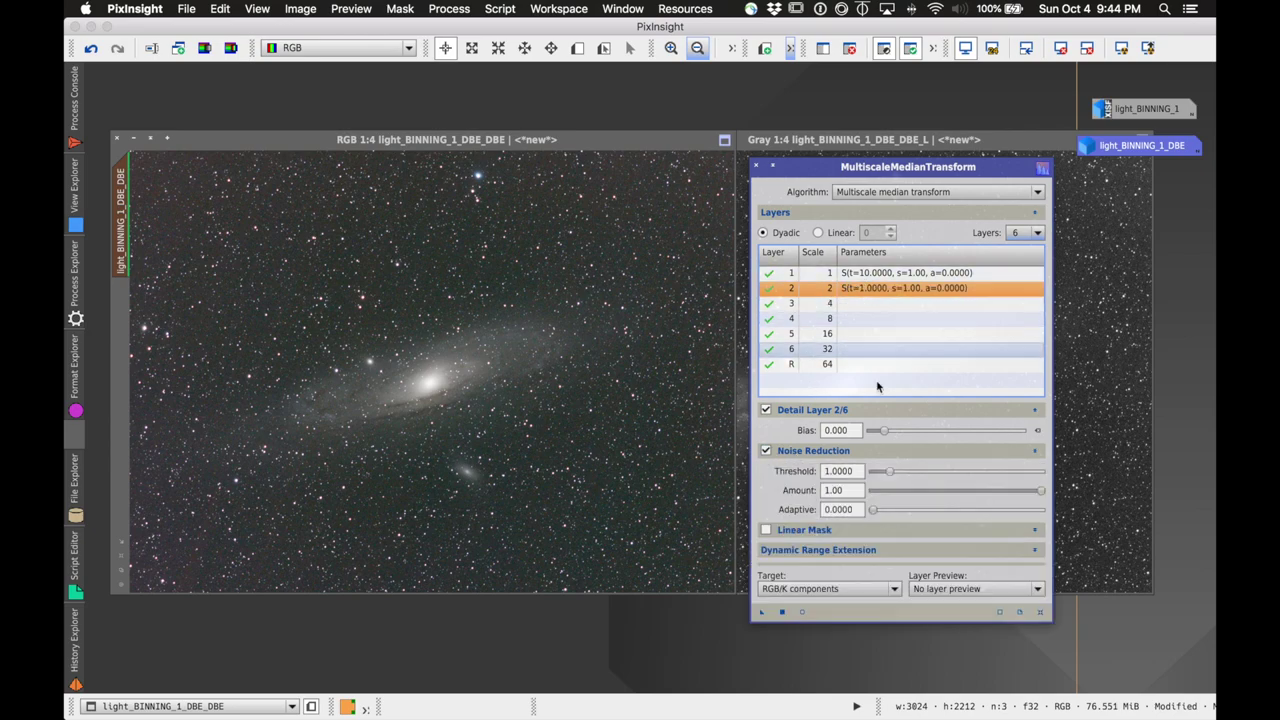
pyautogui.moveTo(887, 471); pyautogui.dragTo(1020, 471)
# - Enable noise reduction on layers 3, 4, 5 and 6 with thresholds of 6.3, 4.1, 2.1 and 1
pyautogui.click(885, 305)
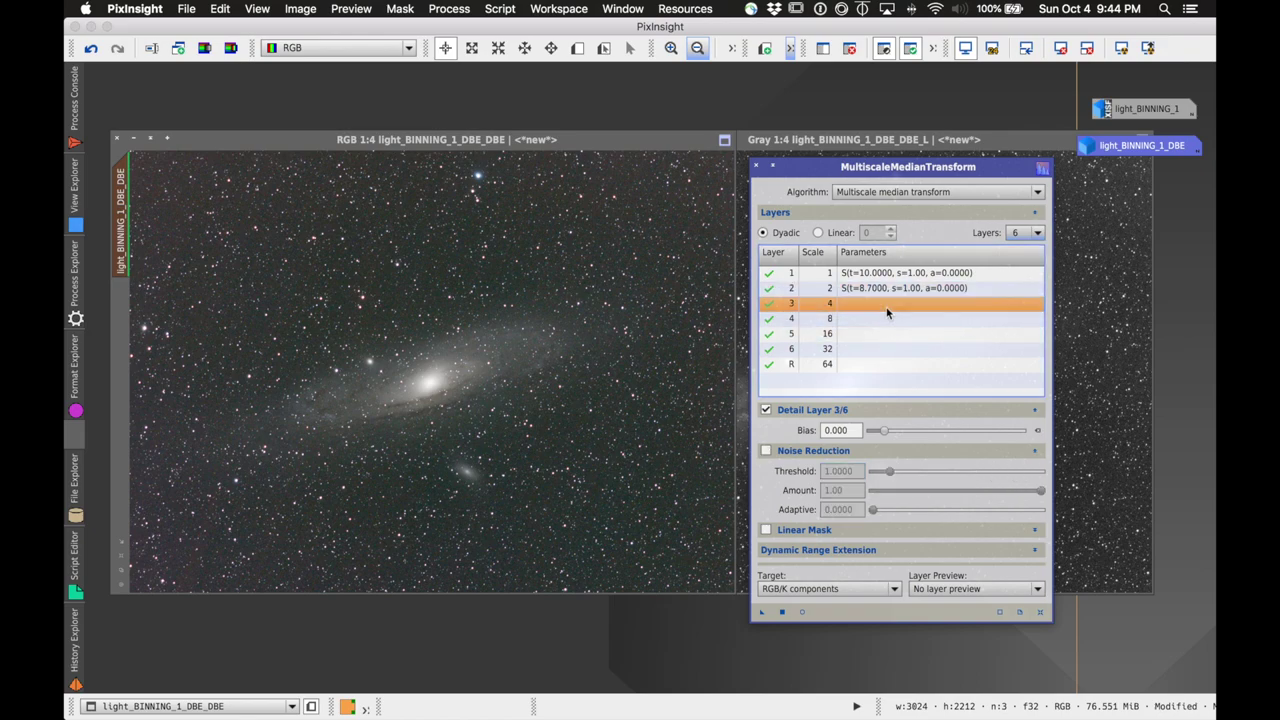
pyautogui.click(766, 450)
pyautogui.moveTo(888, 471); pyautogui.dragTo(984, 464)
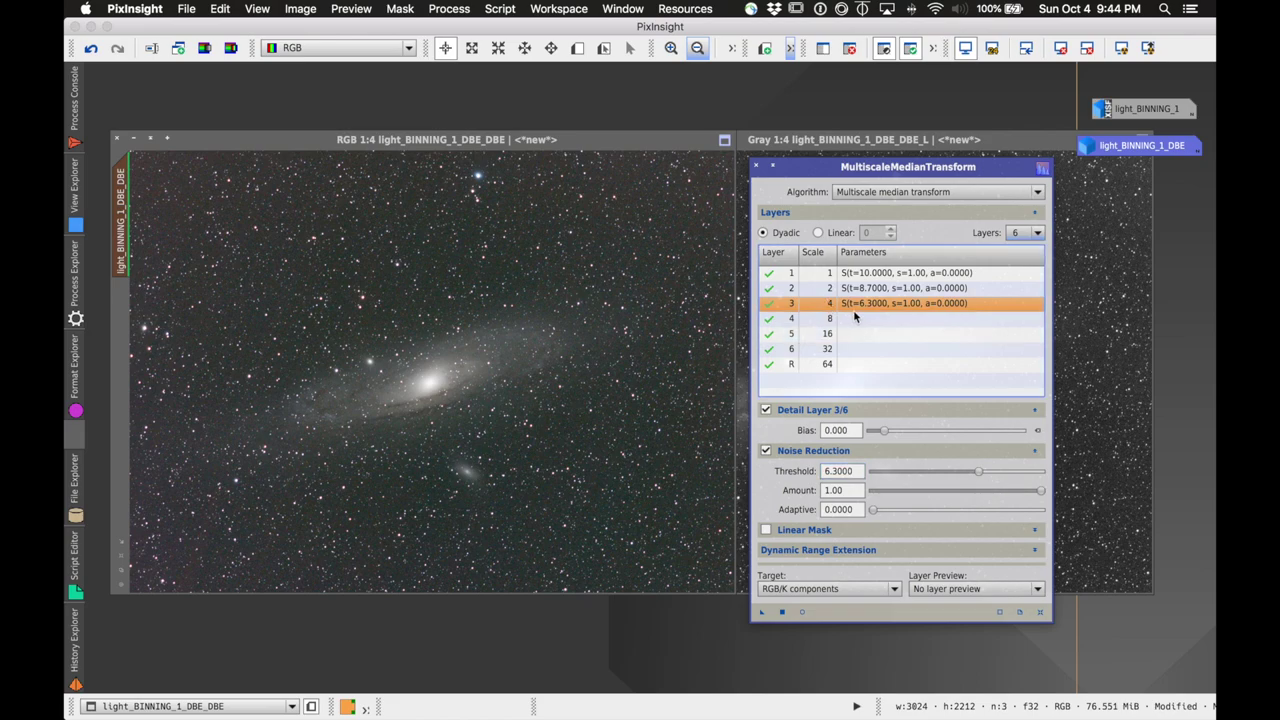
pyautogui.click(836, 319)
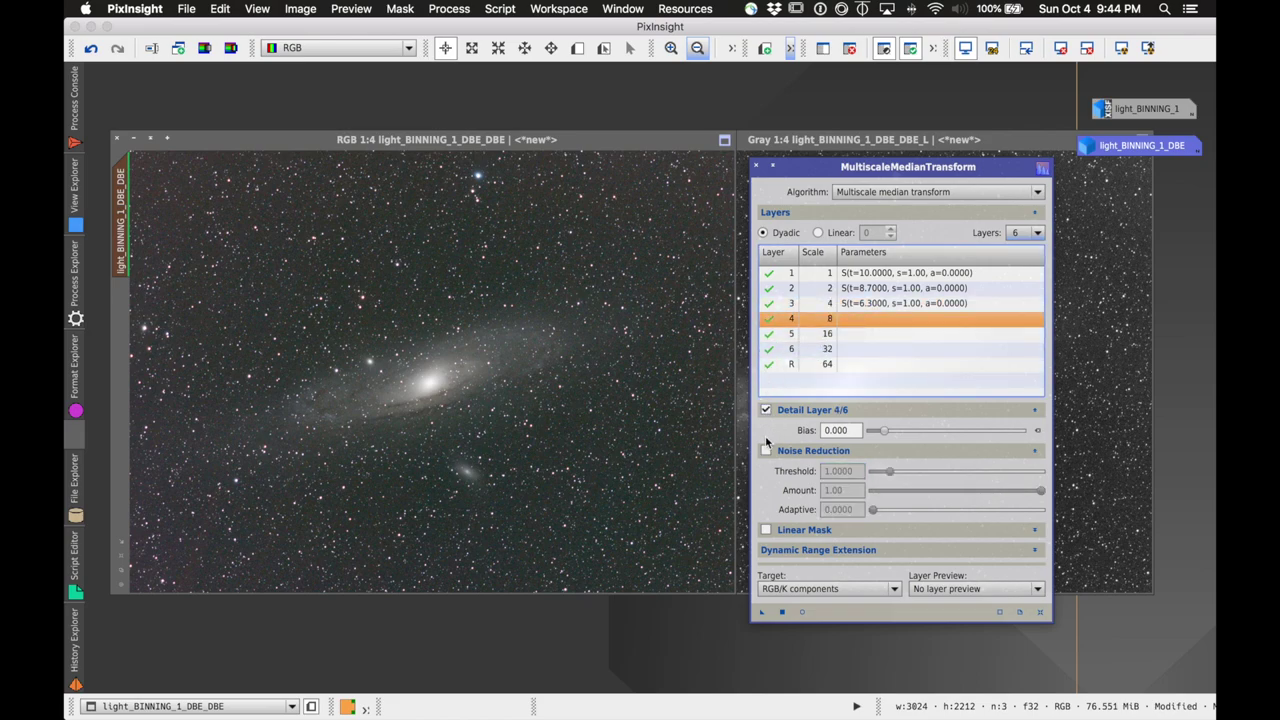
pyautogui.click(765, 451)
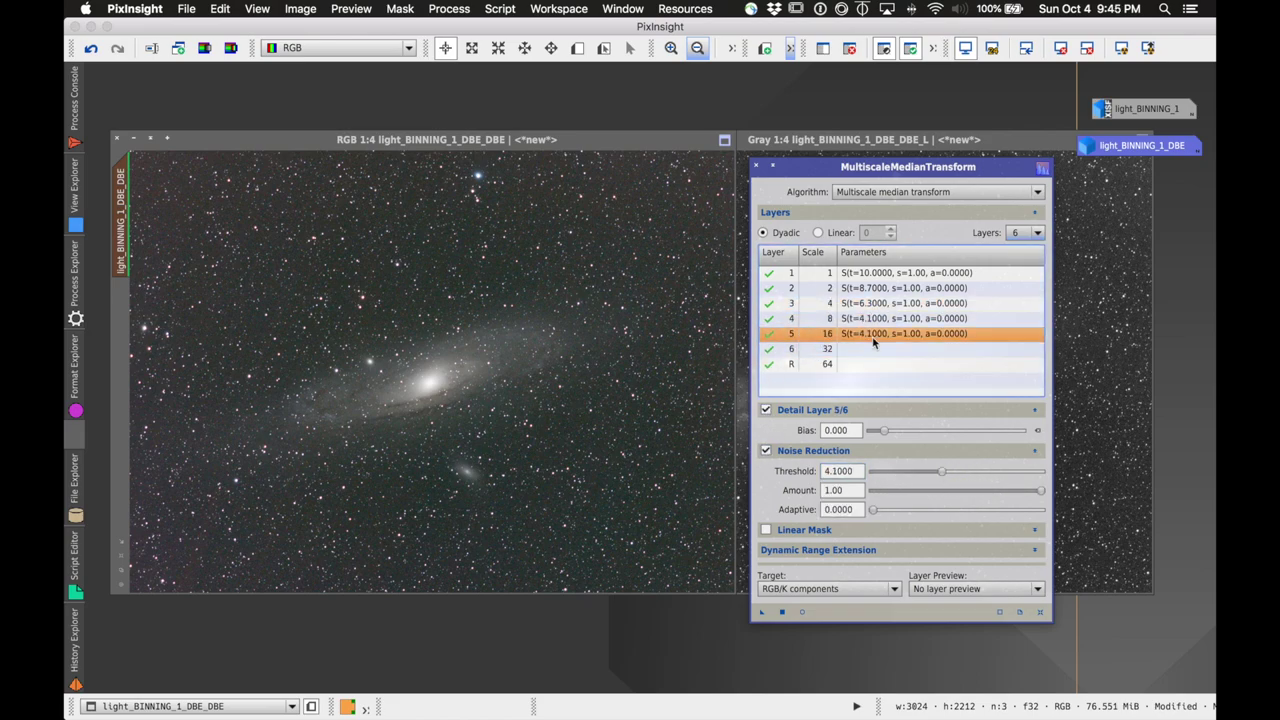
pyautogui.click(874, 348)
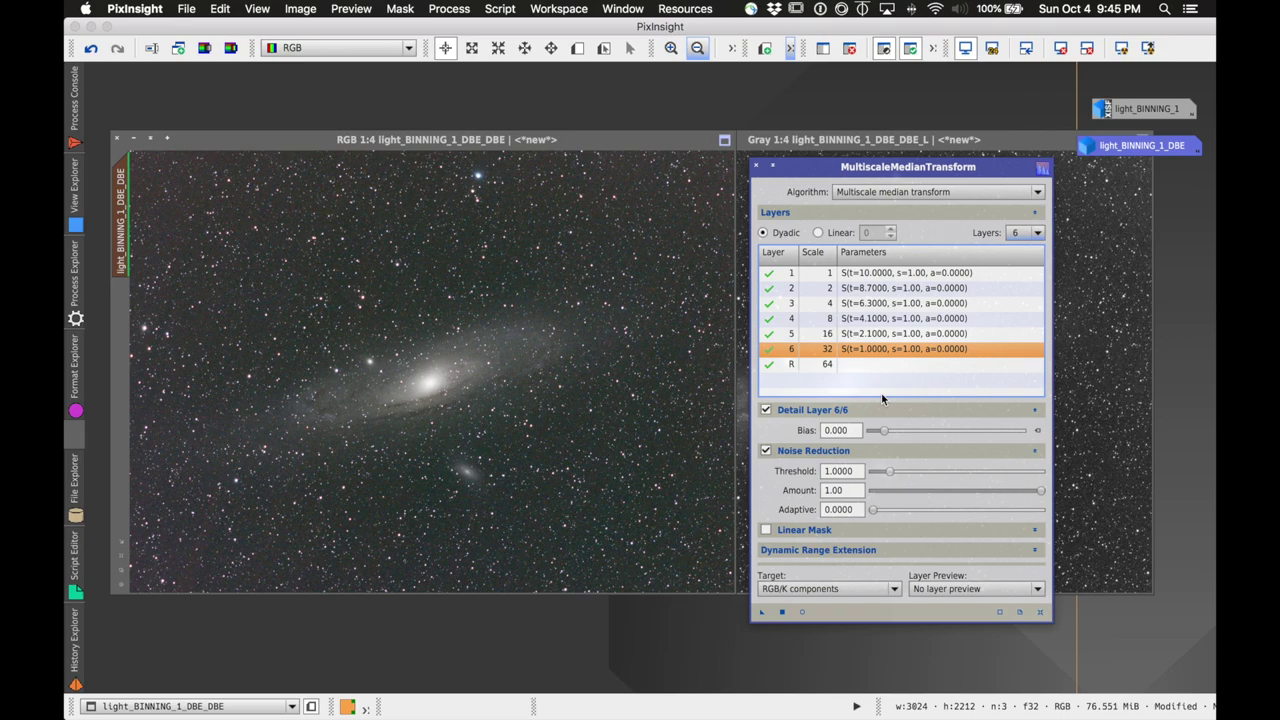
# - Apply the MultiscaleMedianTransform noise reduction to light_BINNING_1_DBE_DBE and compare the star background before and after at 1:1
pyautogui.click(782, 613)
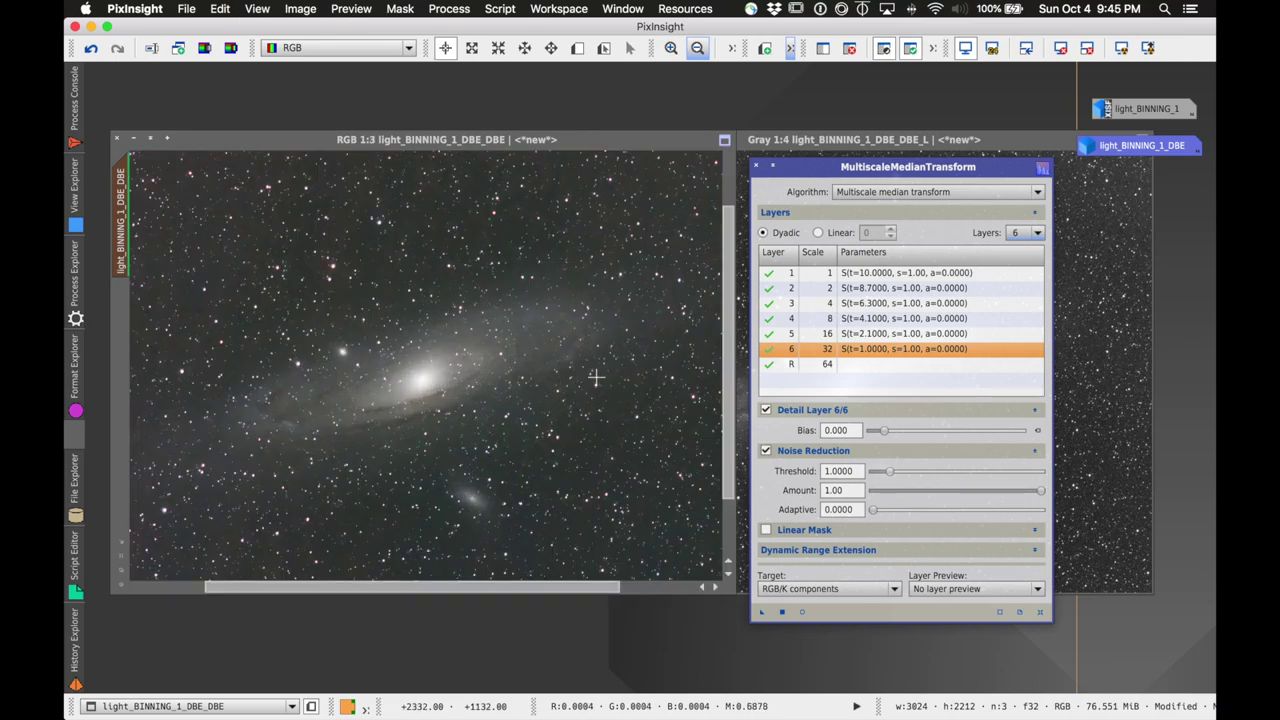
pyautogui.hotkey('ctrl', '1')
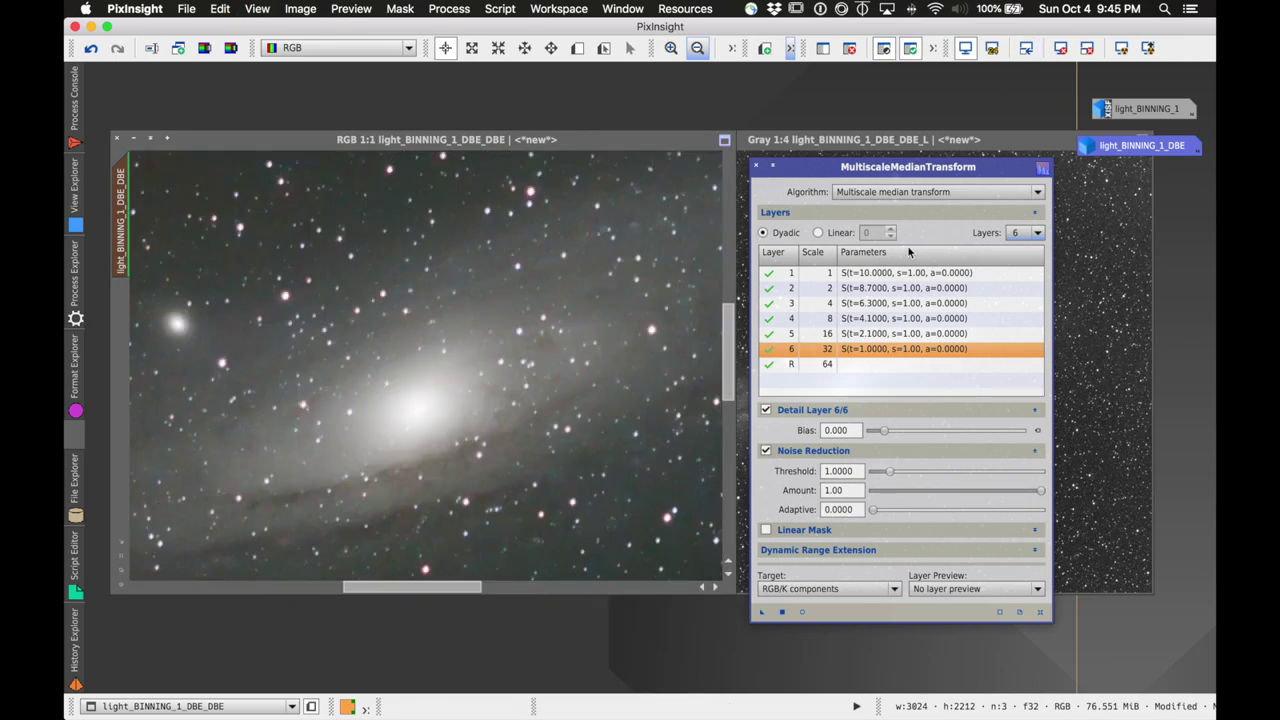
pyautogui.moveTo(727, 301); pyautogui.dragTo(727, 268)
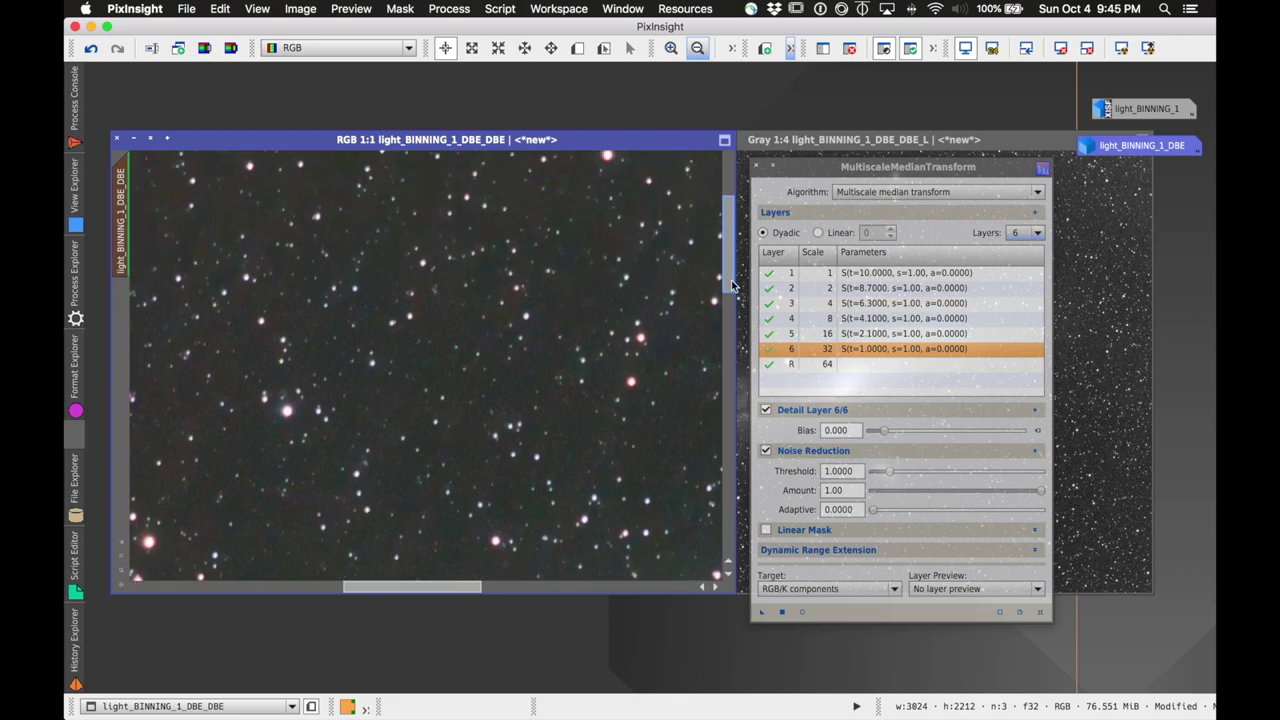
pyautogui.click(91, 48)
pyautogui.click(117, 50)
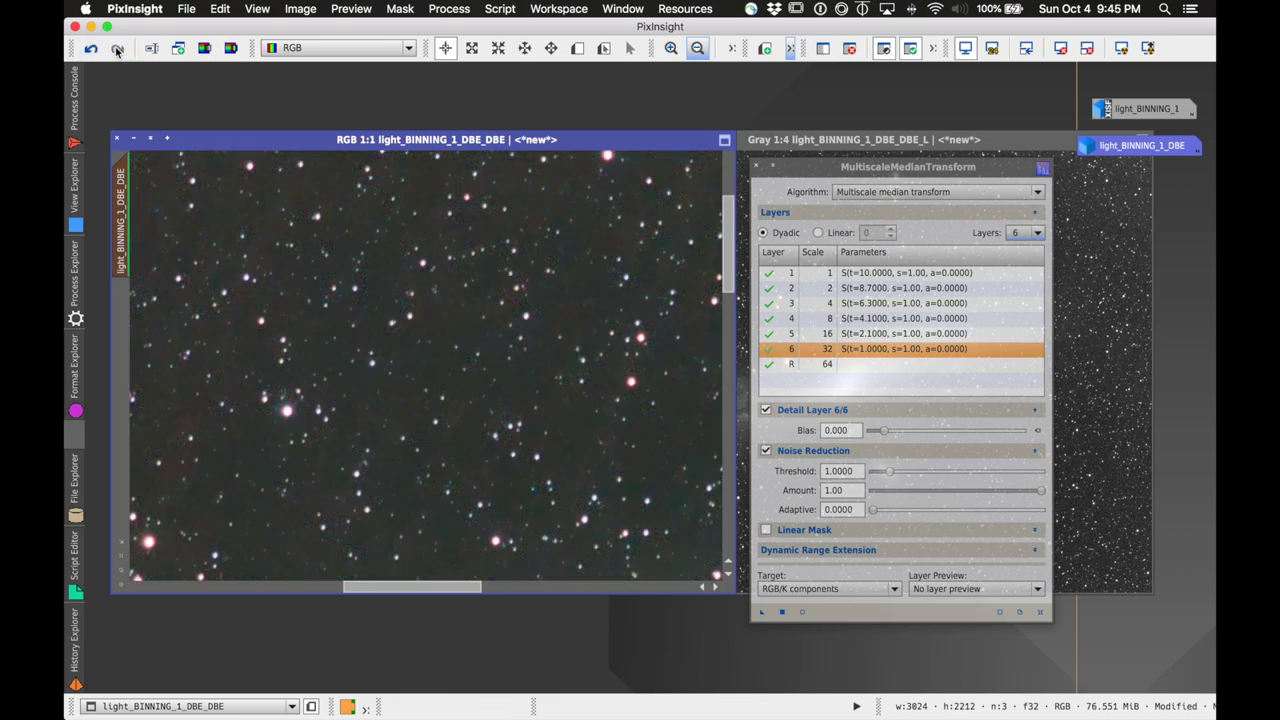
pyautogui.click(91, 48)
pyautogui.click(115, 50)
pyautogui.click(117, 50)
pyautogui.hotkey('ctrl', 'shift', 'z')
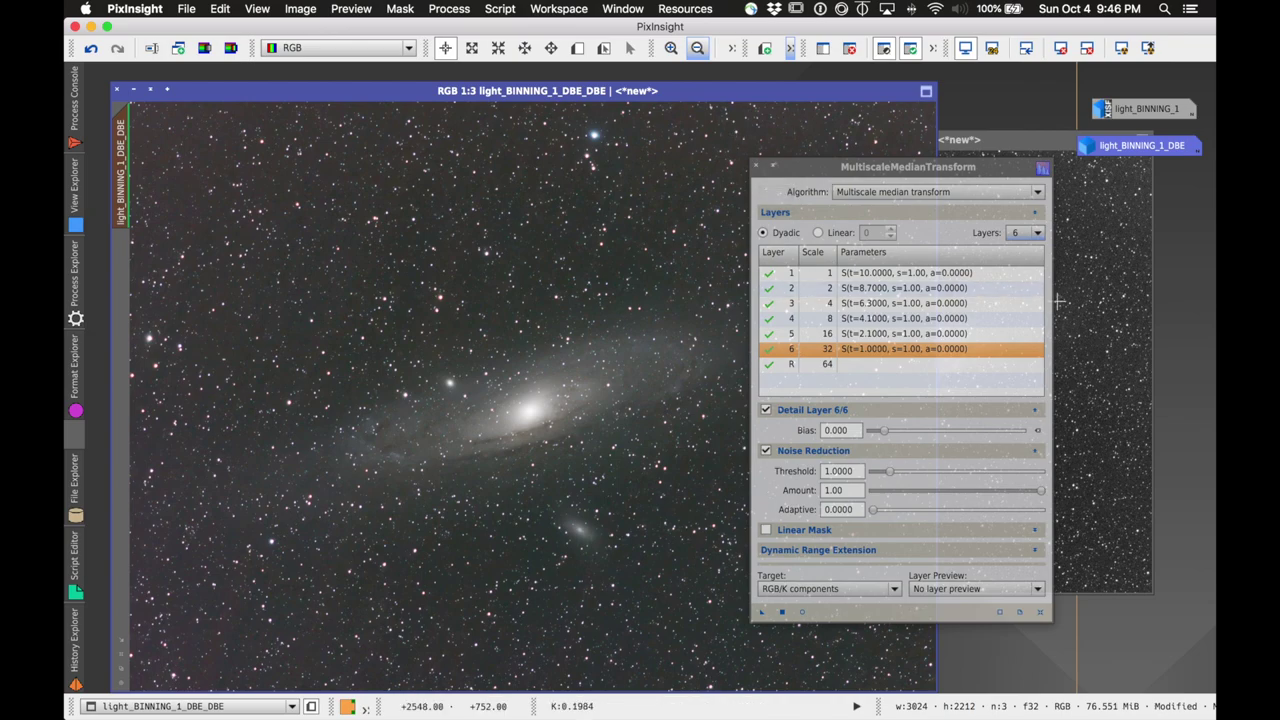
# - Close MultiscaleMedianTransform and open CurvesTransformation on the saturation channel
pyautogui.click(764, 173)
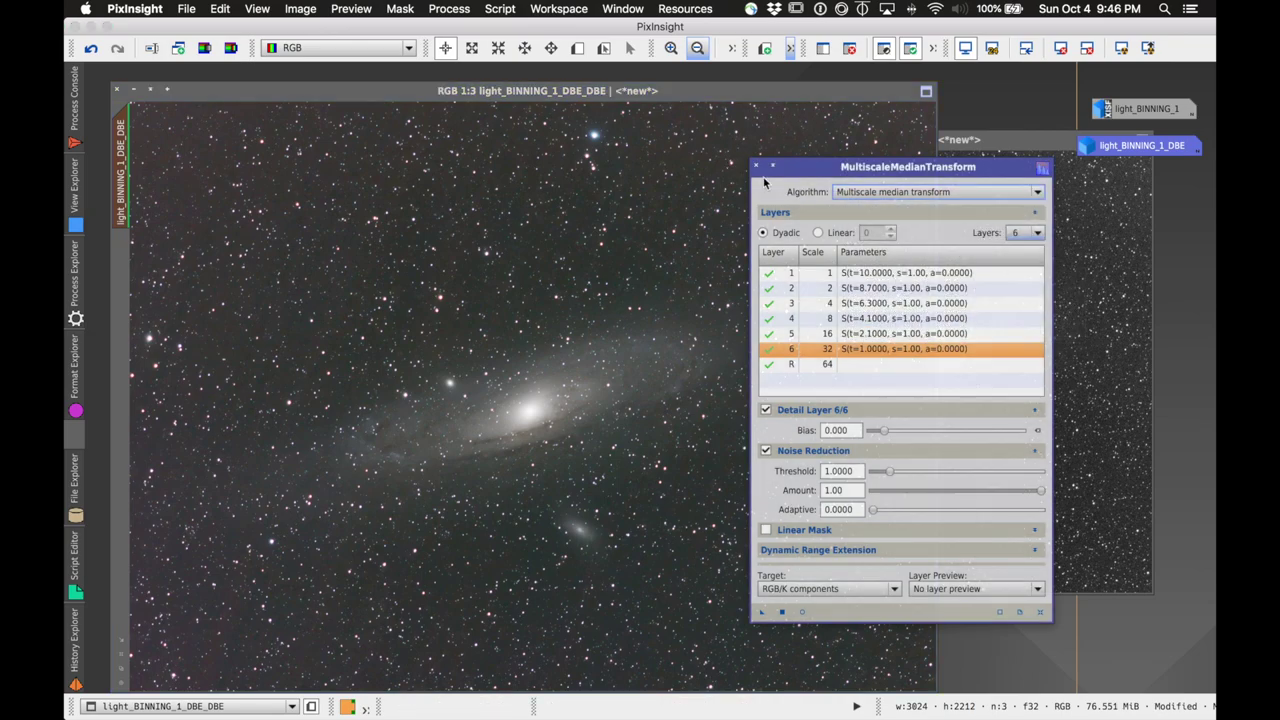
pyautogui.click(756, 167)
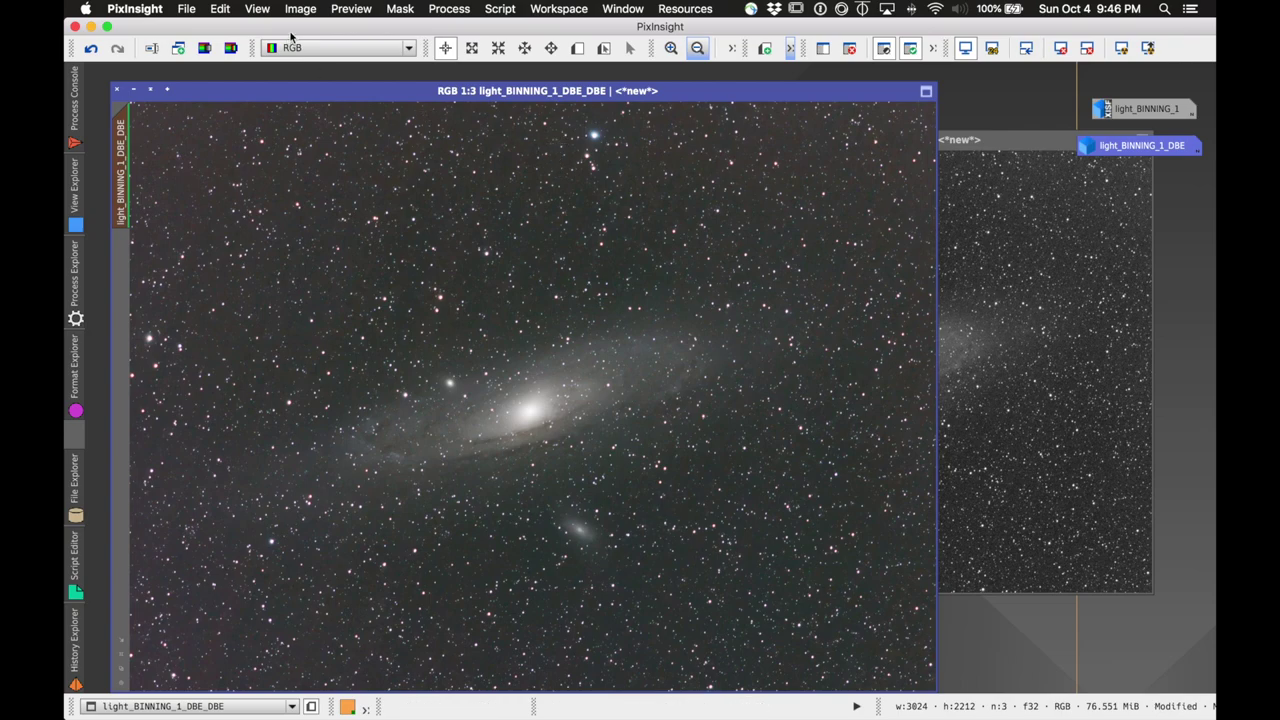
pyautogui.click(440, 9)
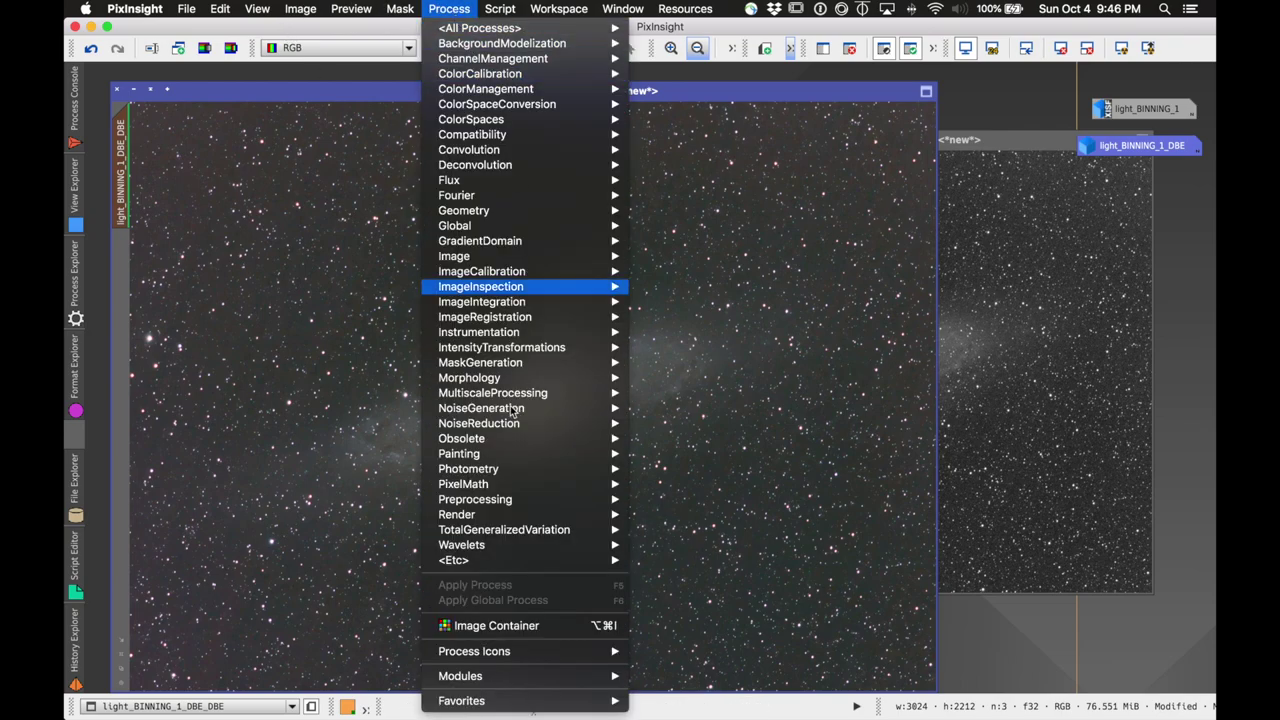
pyautogui.moveTo(527, 352)
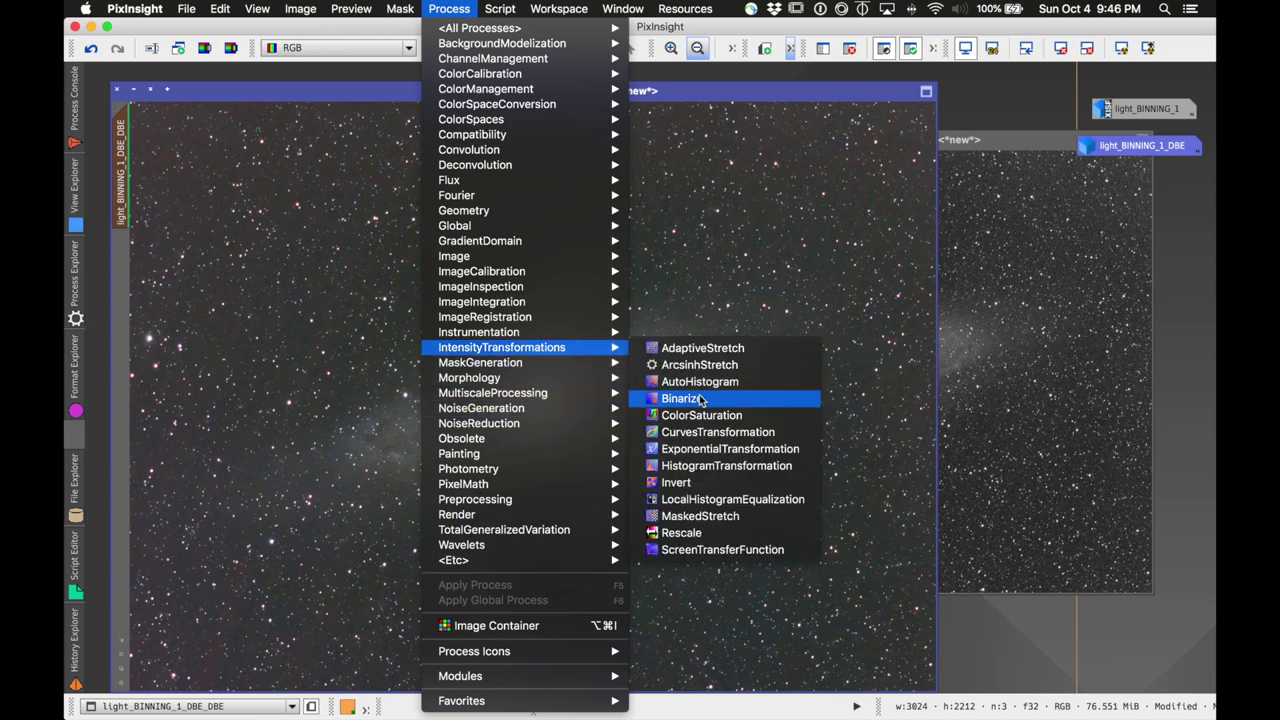
pyautogui.click(706, 435)
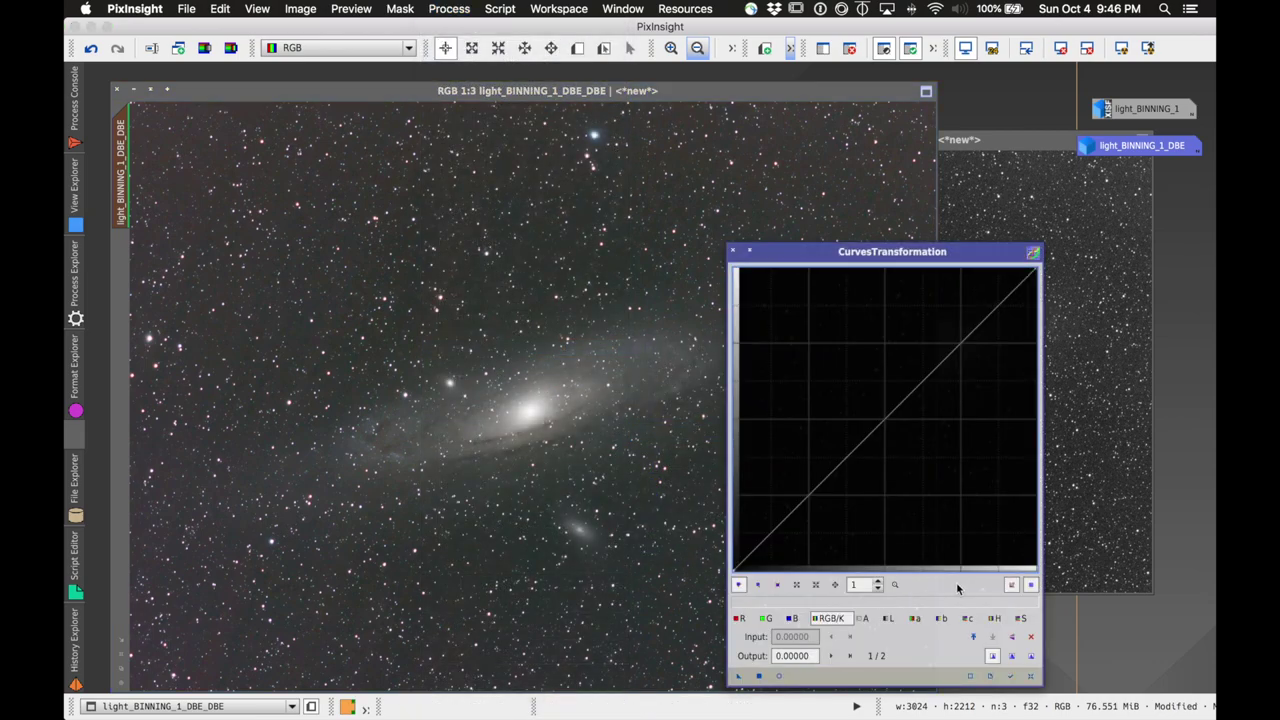
pyautogui.click(1024, 620)
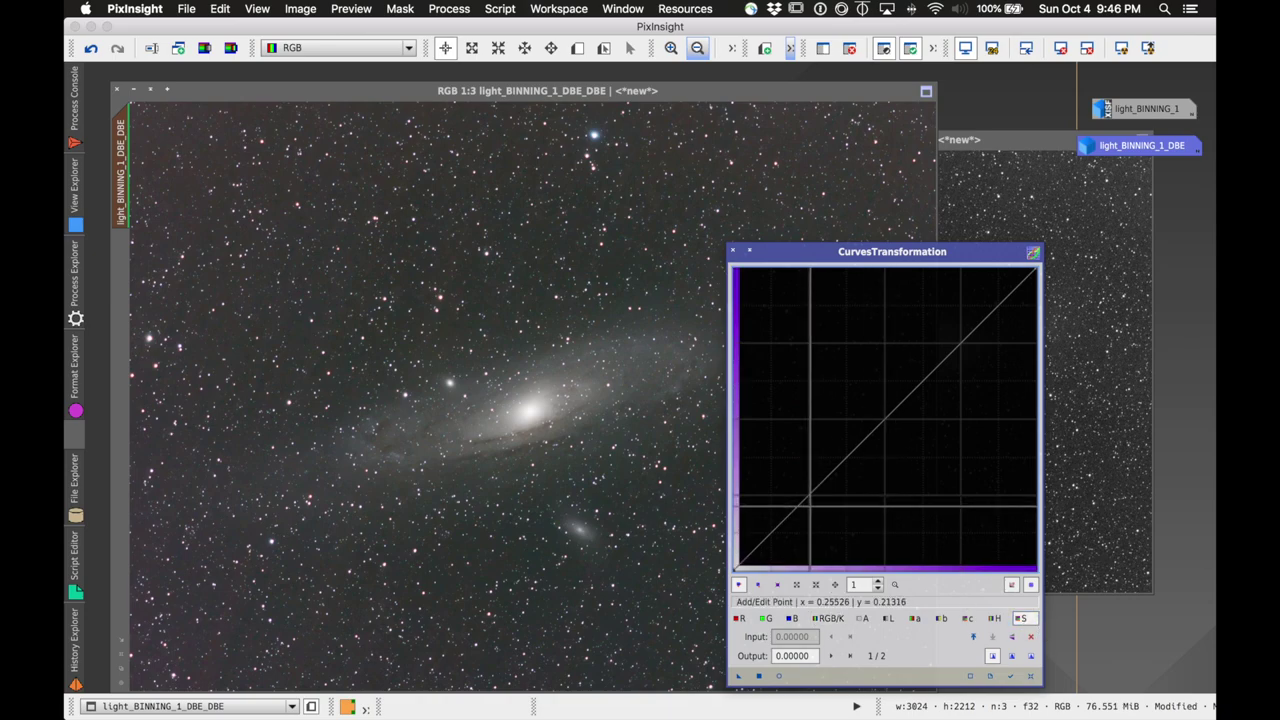
# - Lower the saturation curve to about input 0.279, output 0.129 with the real-time preview on, and apply it to the masked image
pyautogui.moveTo(813, 504); pyautogui.dragTo(816, 520)
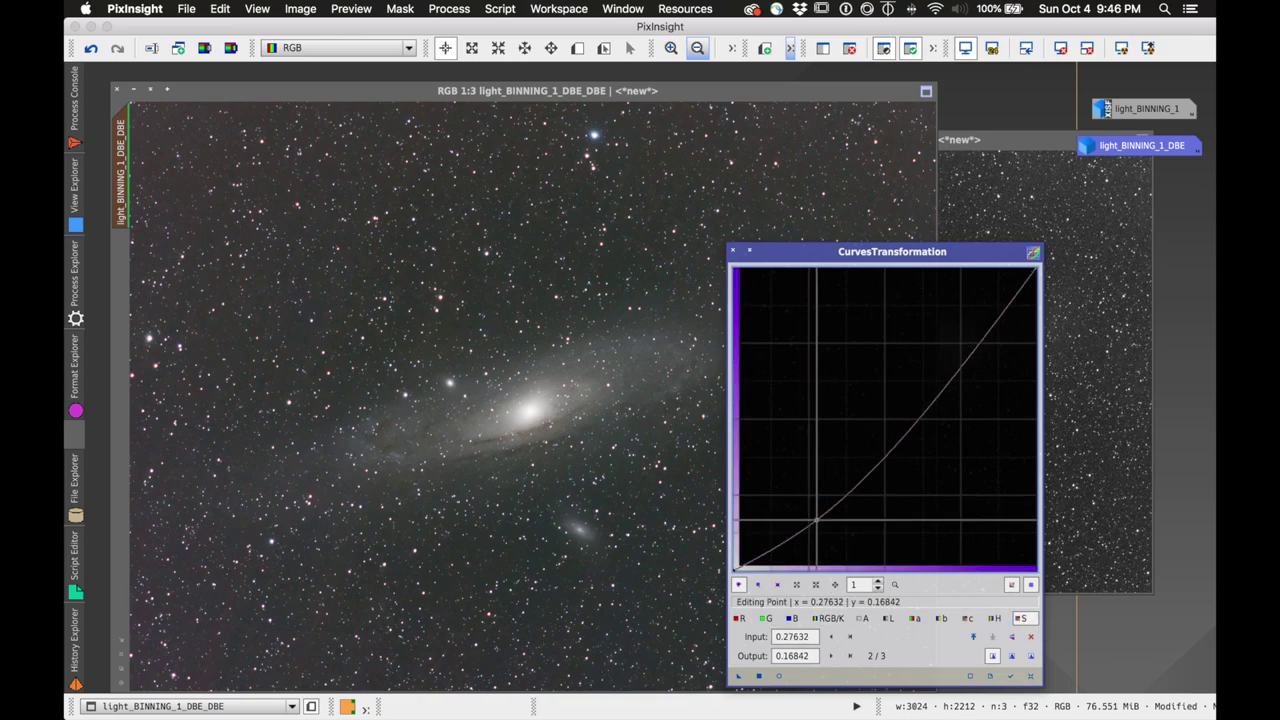
pyautogui.click(760, 678)
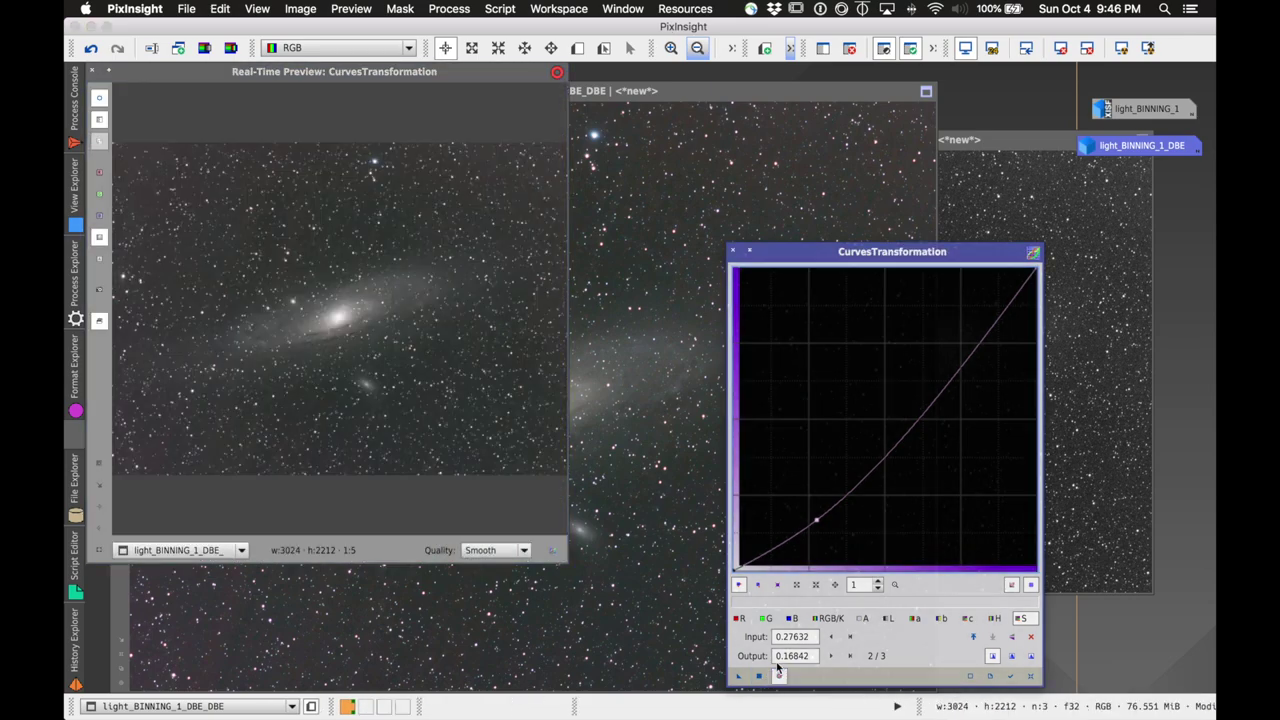
pyautogui.moveTo(817, 519); pyautogui.dragTo(818, 531)
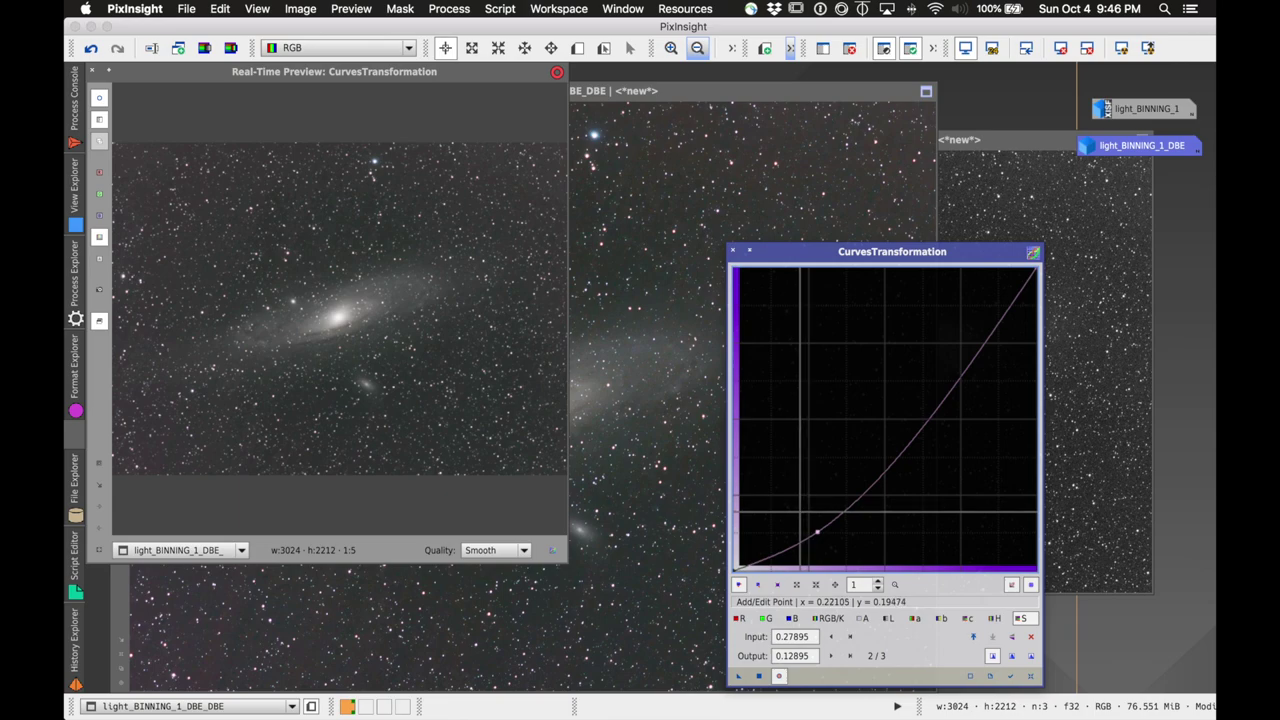
pyautogui.click(760, 678)
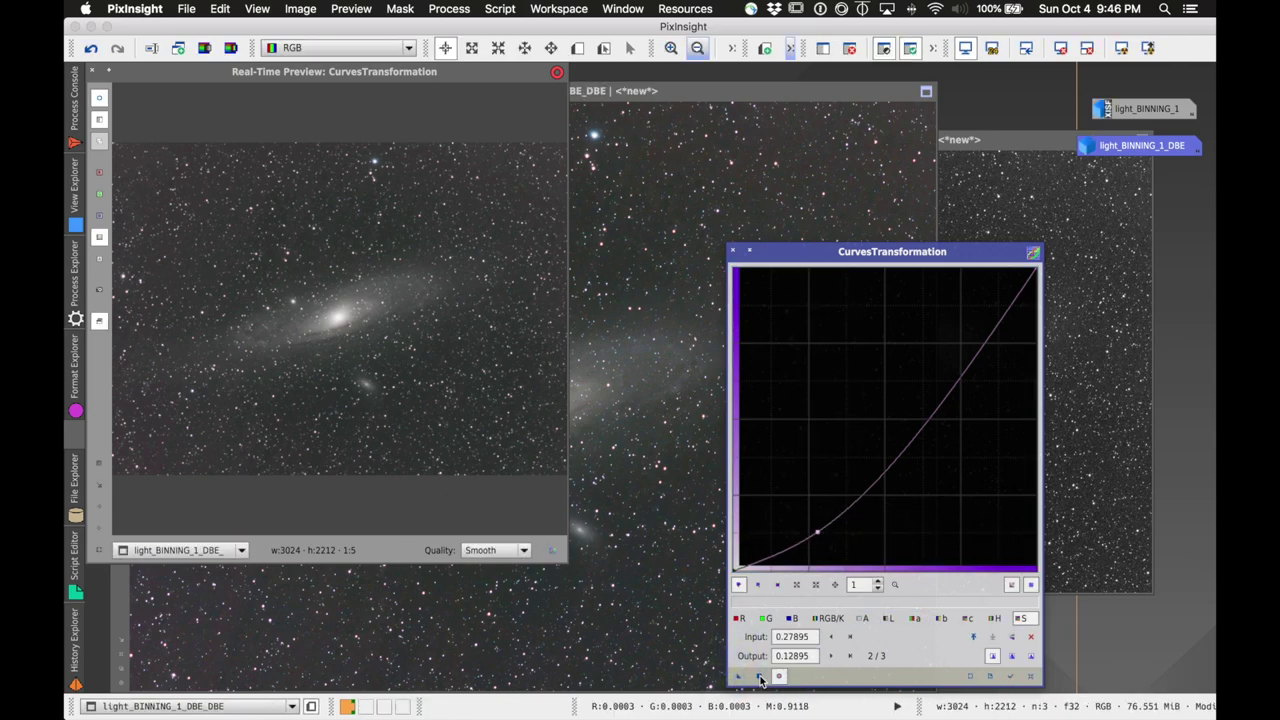
# - Reset the saturation curve and invert the mask so the galaxy and stars are open to editing
pyautogui.click(1031, 676)
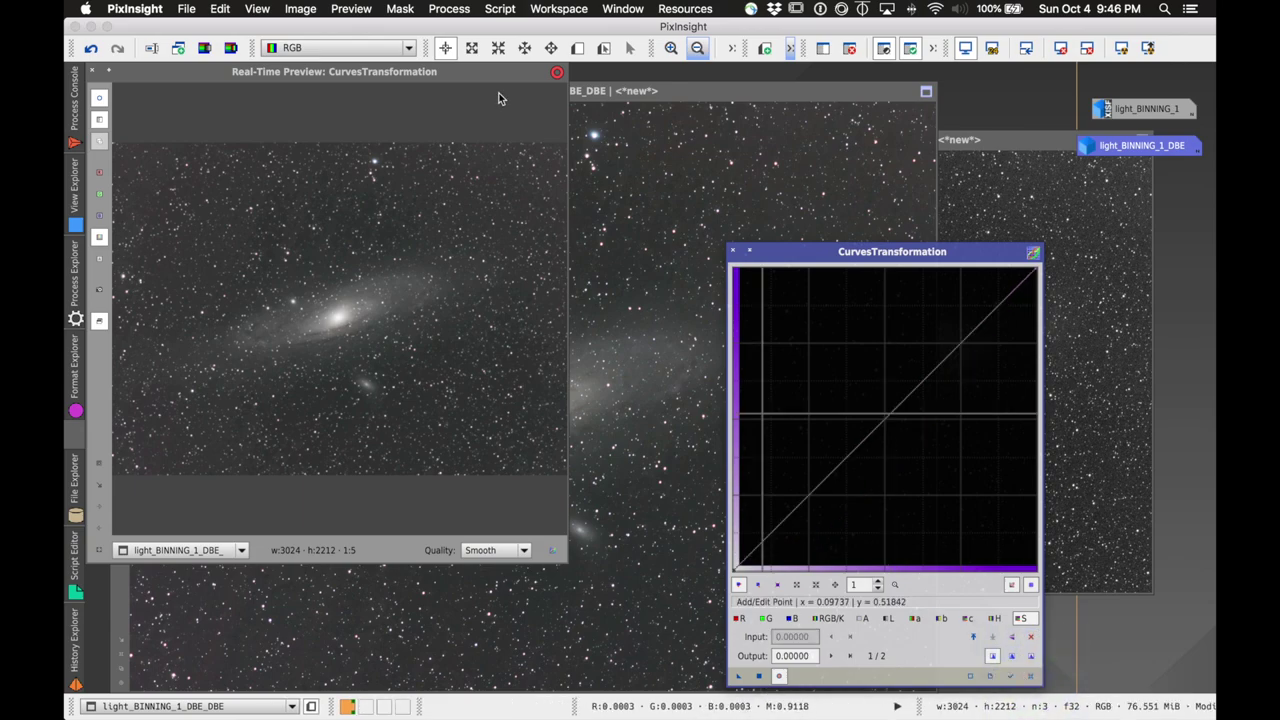
pyautogui.click(401, 8)
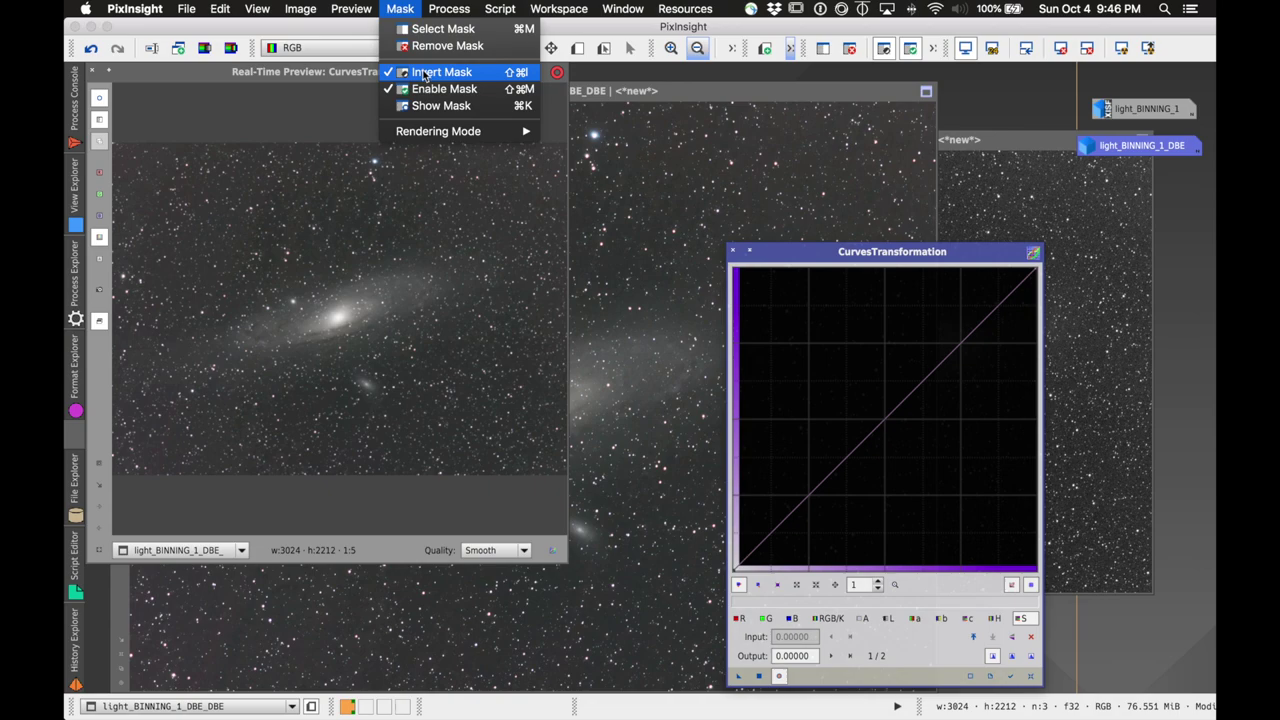
pyautogui.click(422, 74)
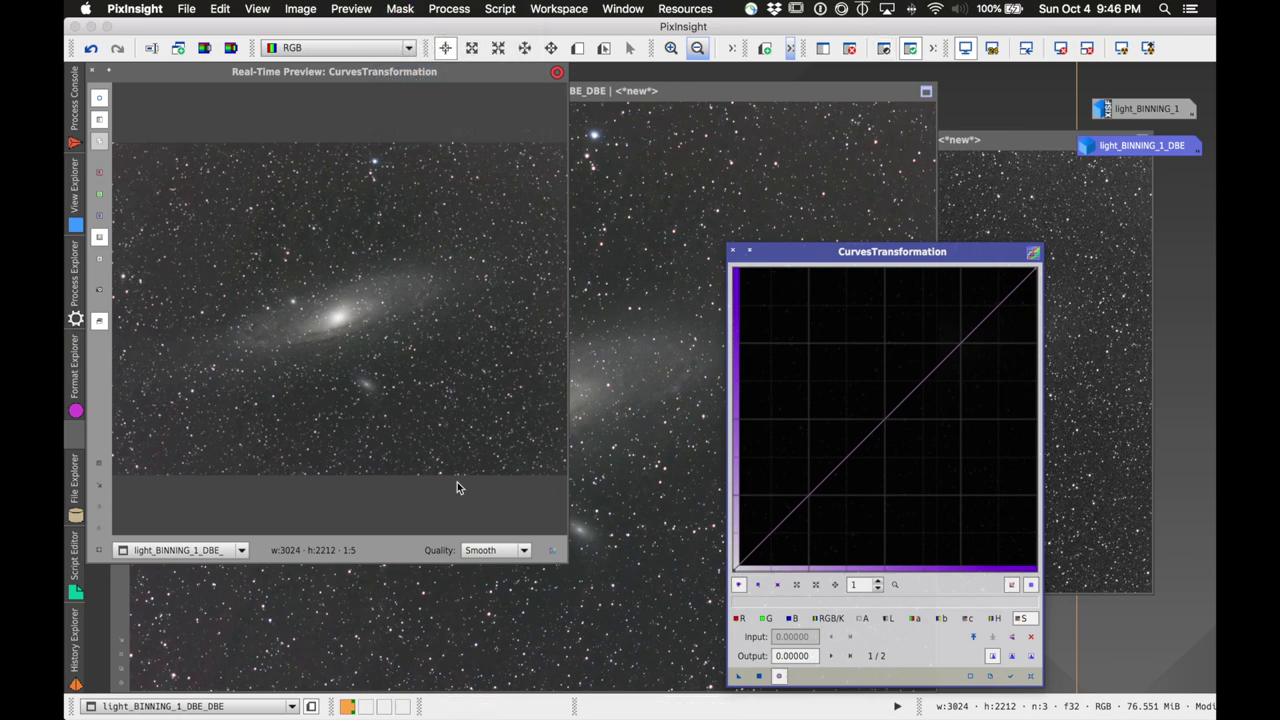
# - Raise the saturation curve to about input 0.60, output 0.75, apply it, and close CurvesTransformation and the real-time preview
pyautogui.click(928, 375)
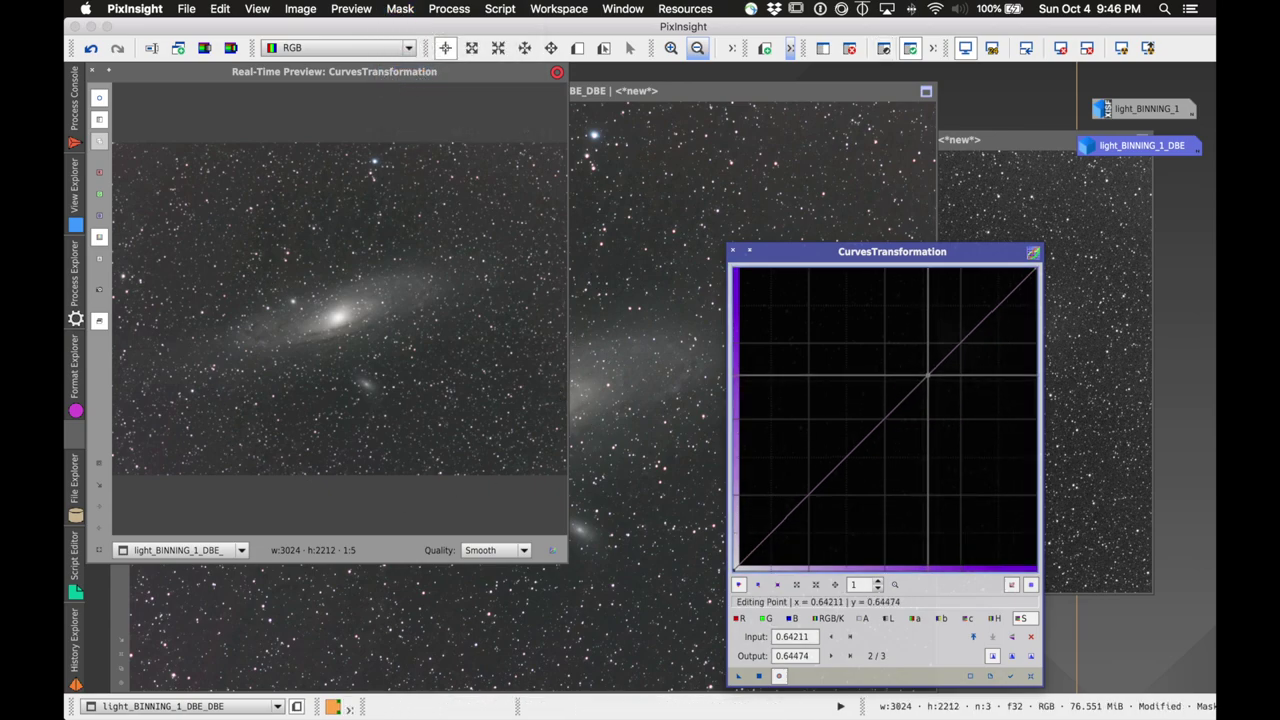
pyautogui.moveTo(928, 375); pyautogui.dragTo(911, 331)
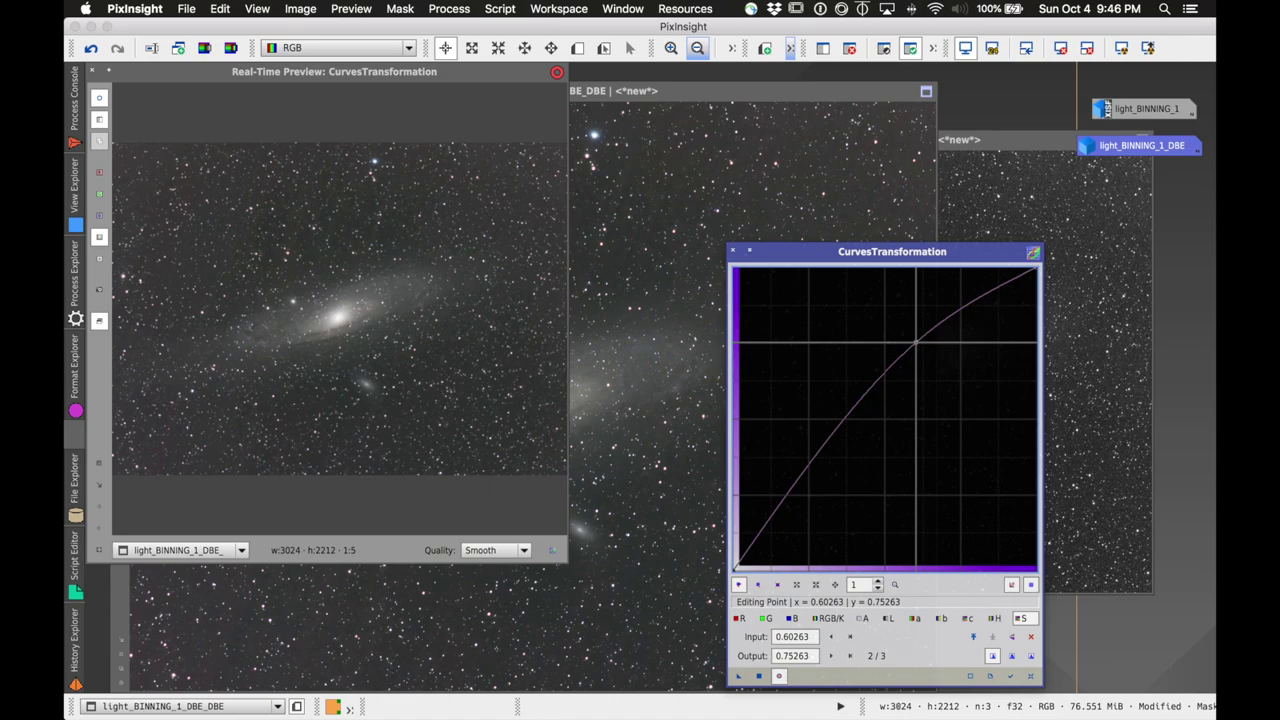
pyautogui.click(758, 676)
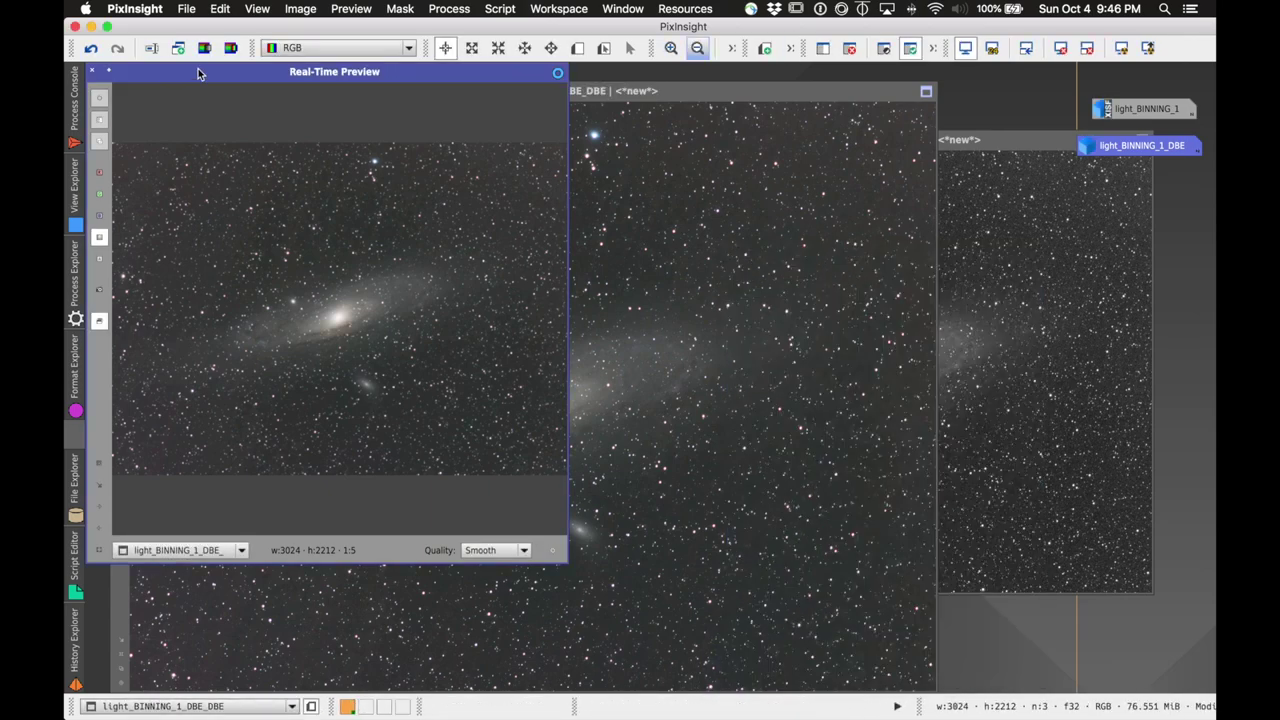
pyautogui.click(95, 73)
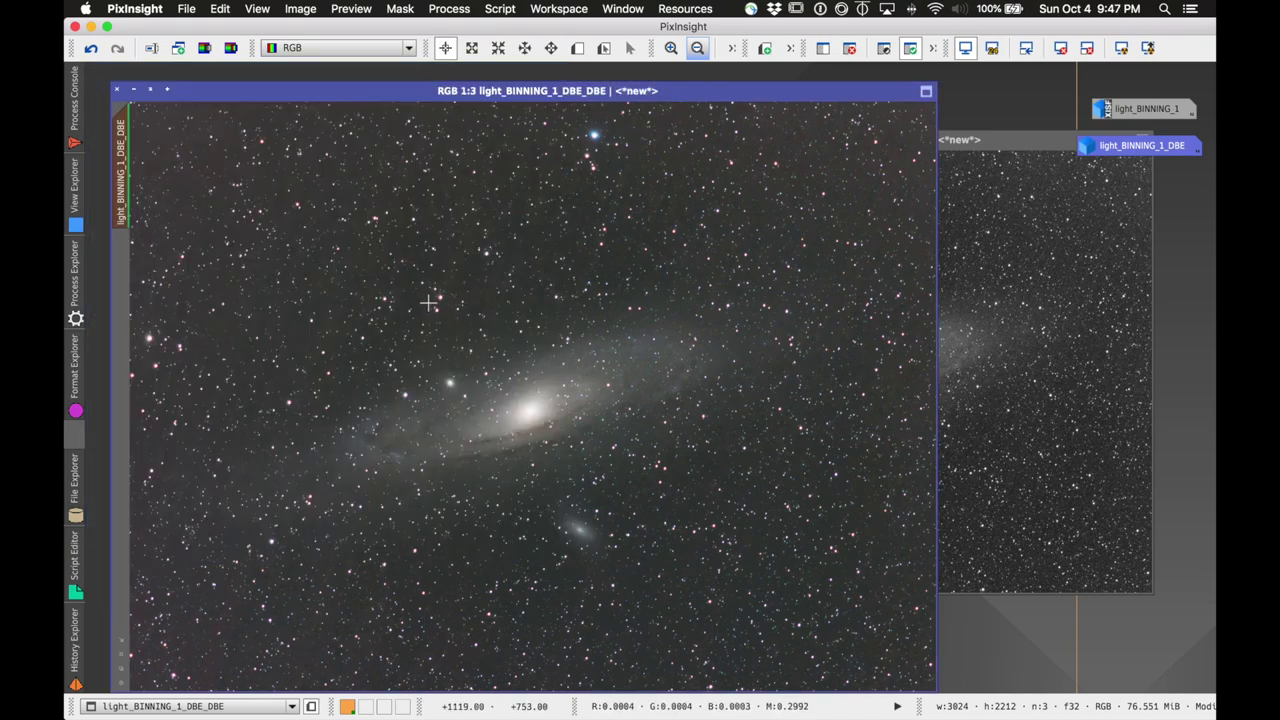
# - Remove the mask from light_BINNING_1_DBE_DBE, then minimize light_BINNING_1_DBE_DBE_L and park its icon below the other minimized images
pyautogui.click(398, 9)
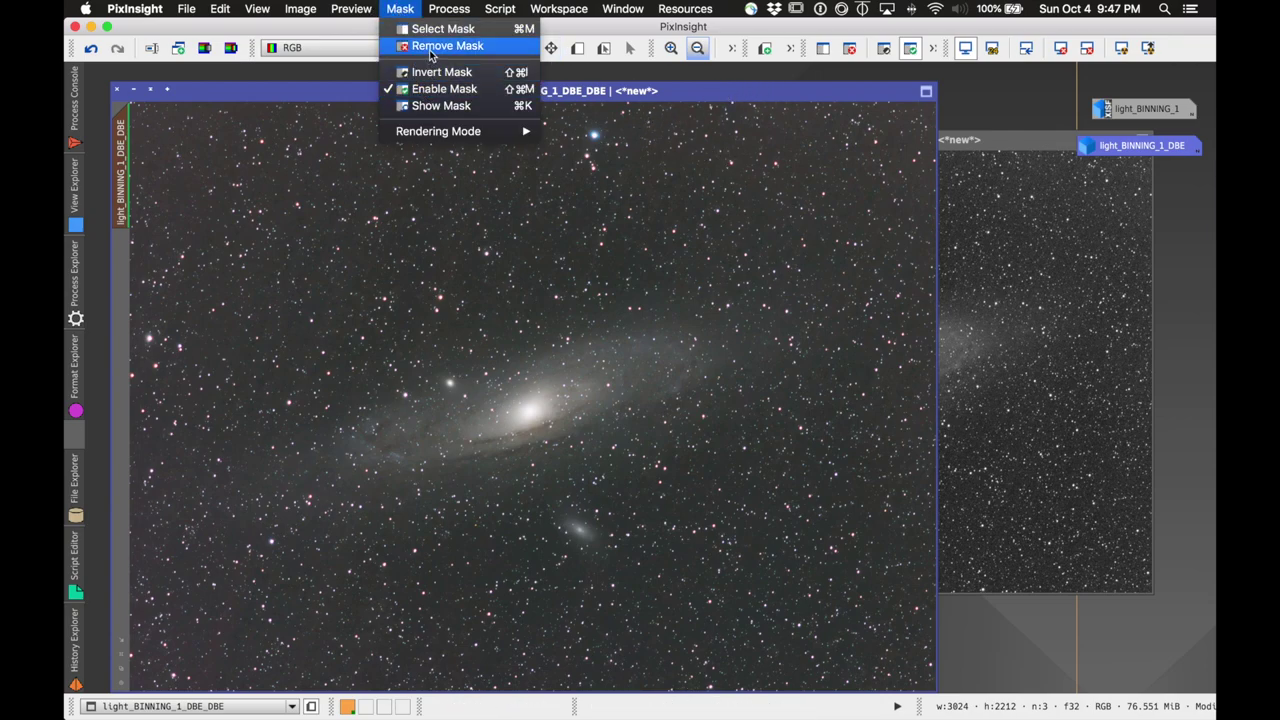
pyautogui.click(405, 86)
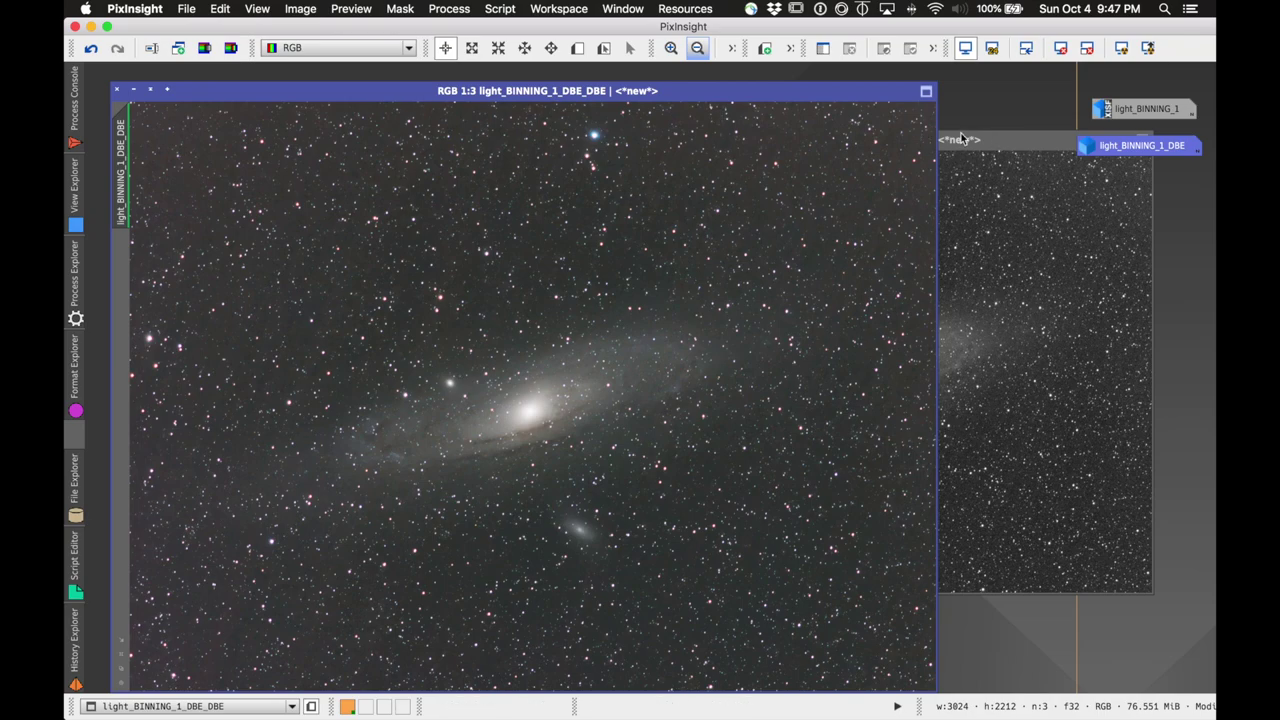
pyautogui.click(553, 141)
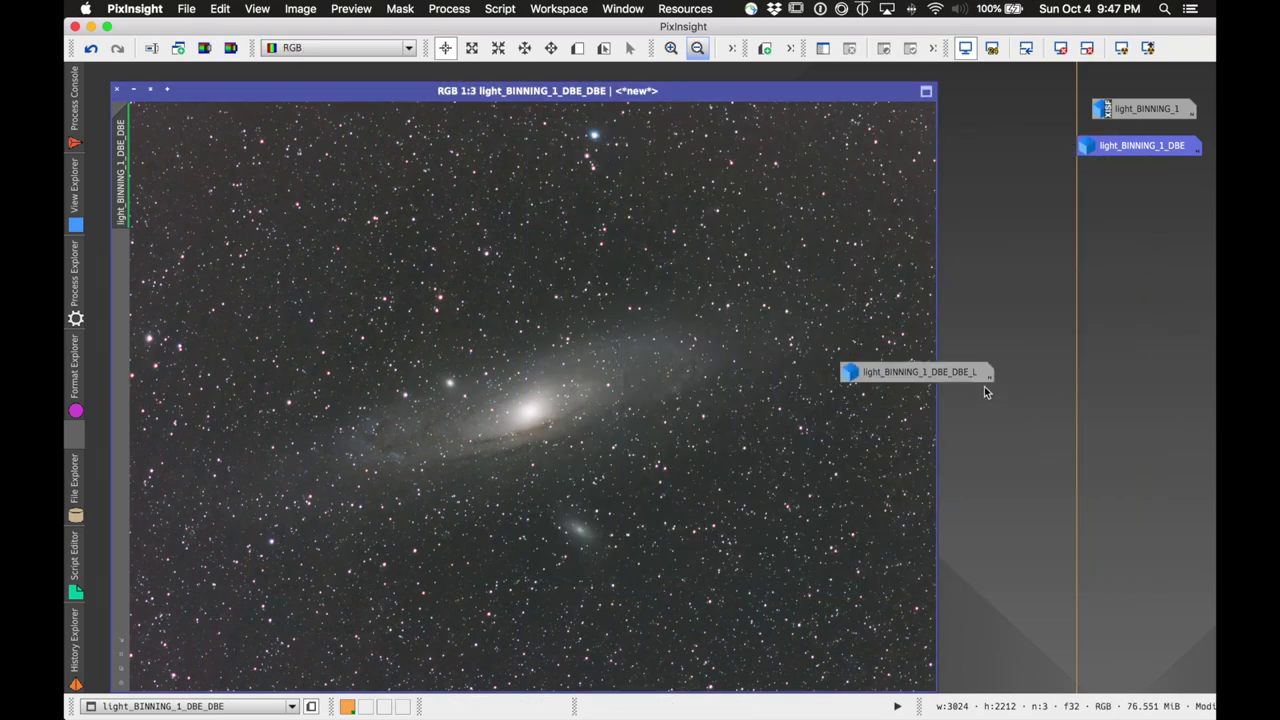
pyautogui.moveTo(986, 386); pyautogui.dragTo(1153, 186)
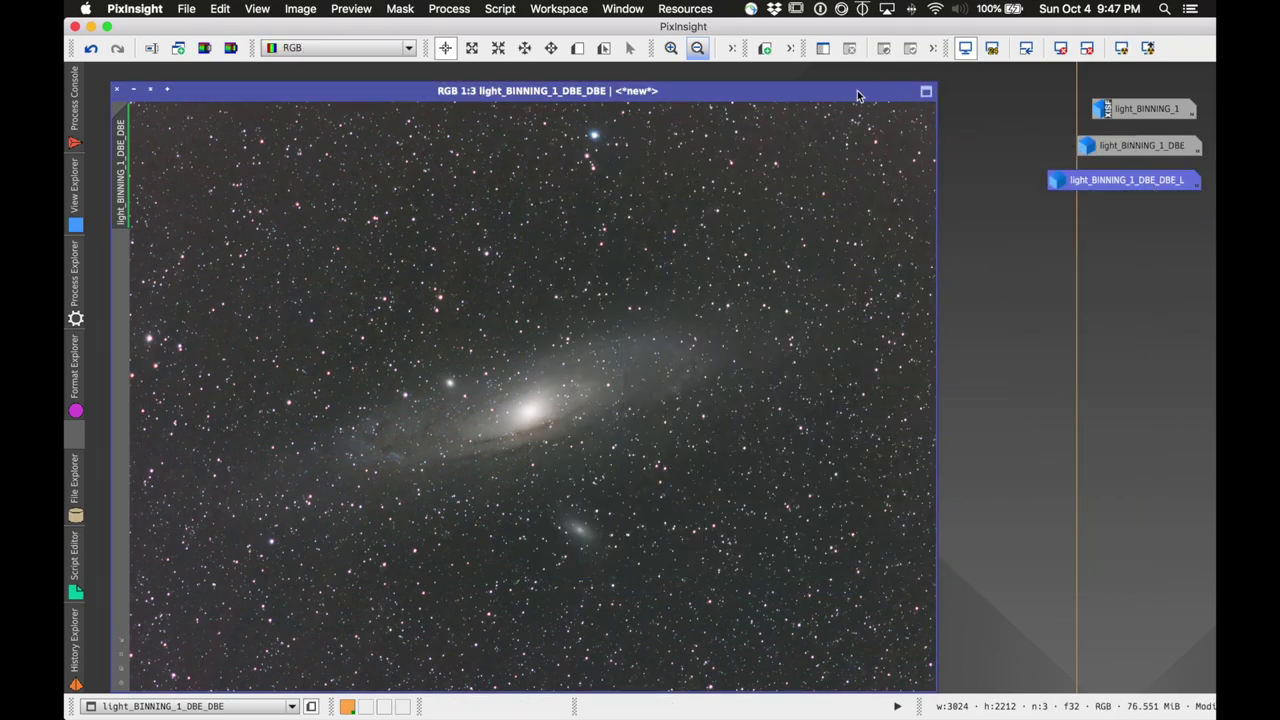
pyautogui.moveTo(857, 95); pyautogui.dragTo(847, 76)
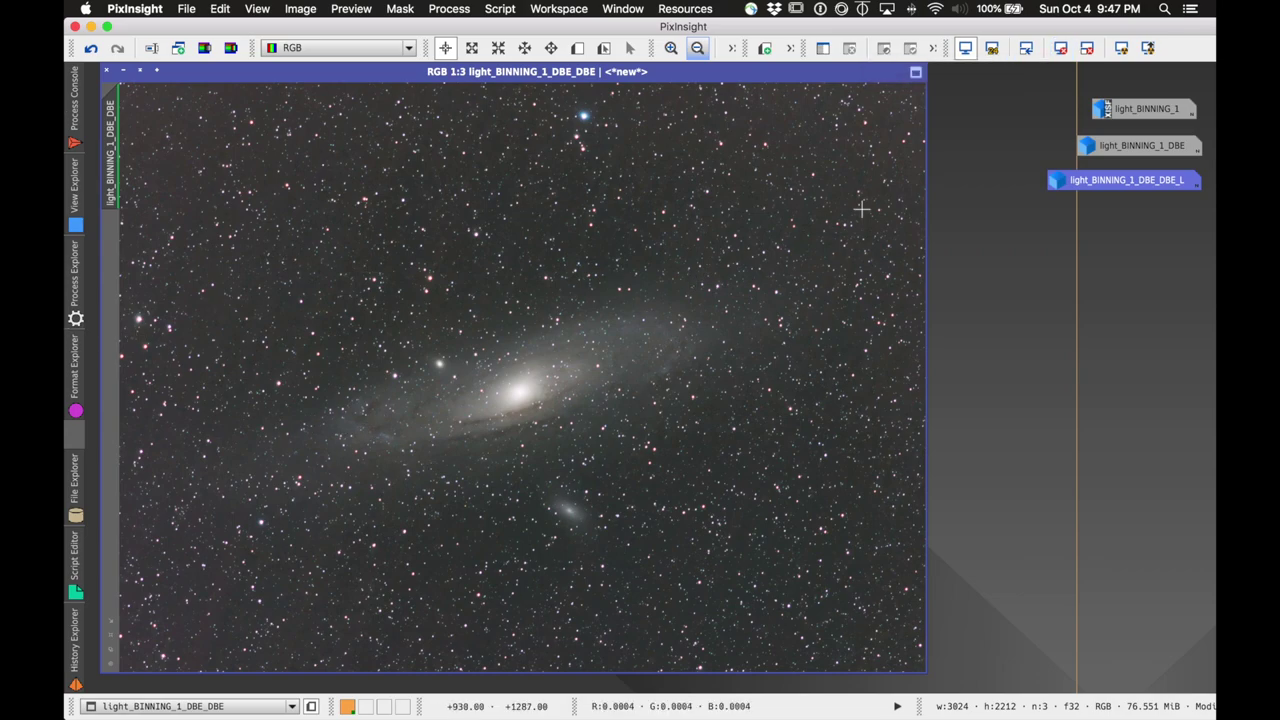
# - Clear the screen stretch from light_BINNING_1_DBE_DBE and open the HistogramTransformation process
pyautogui.click(1061, 52)
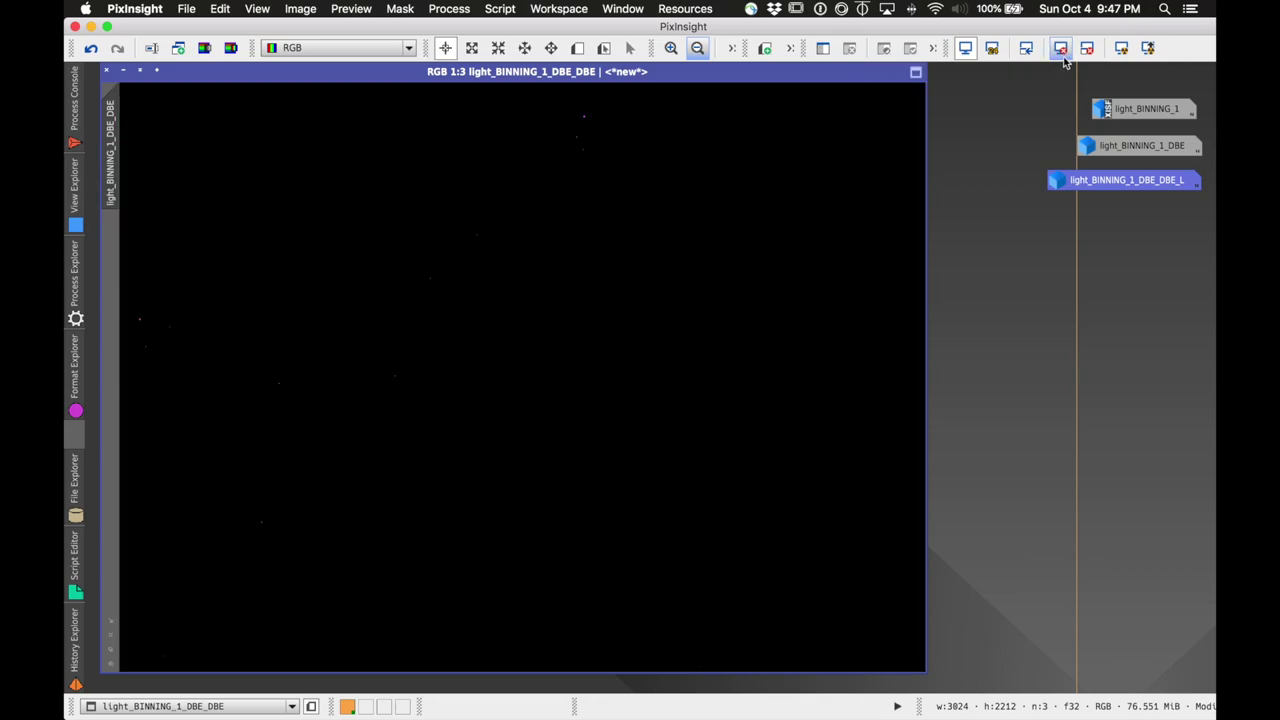
pyautogui.click(450, 8)
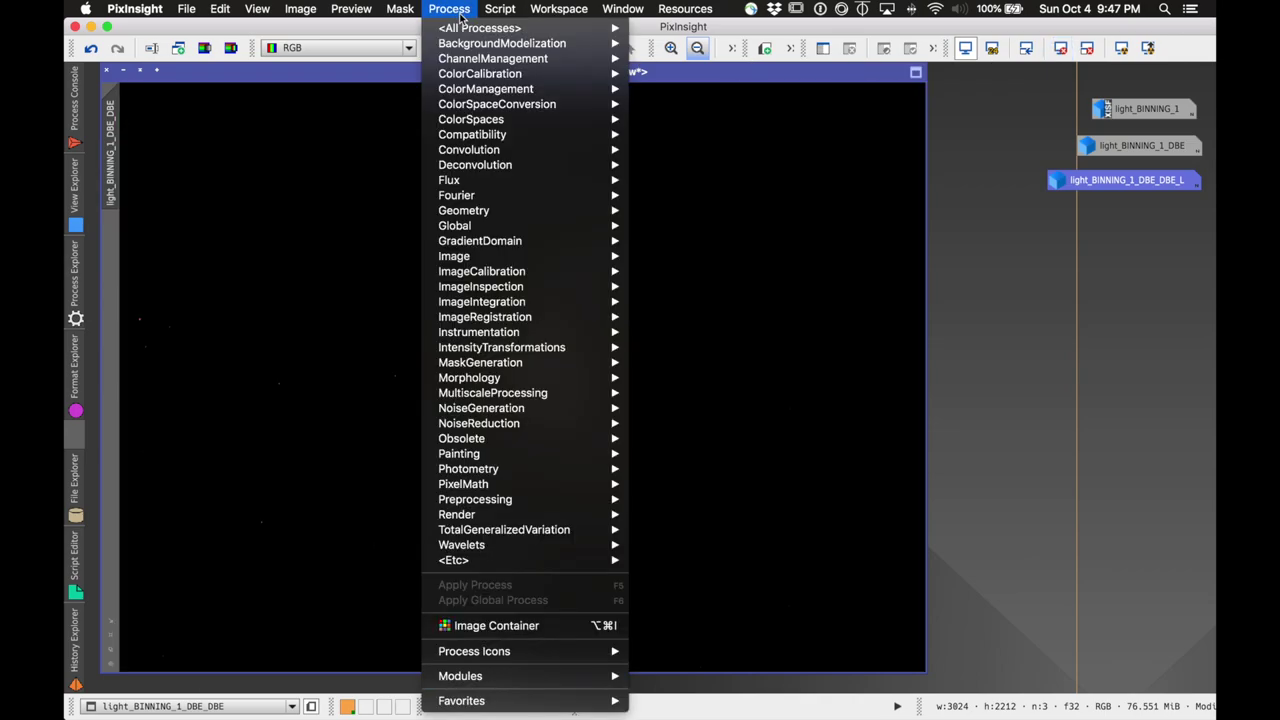
pyautogui.moveTo(561, 350)
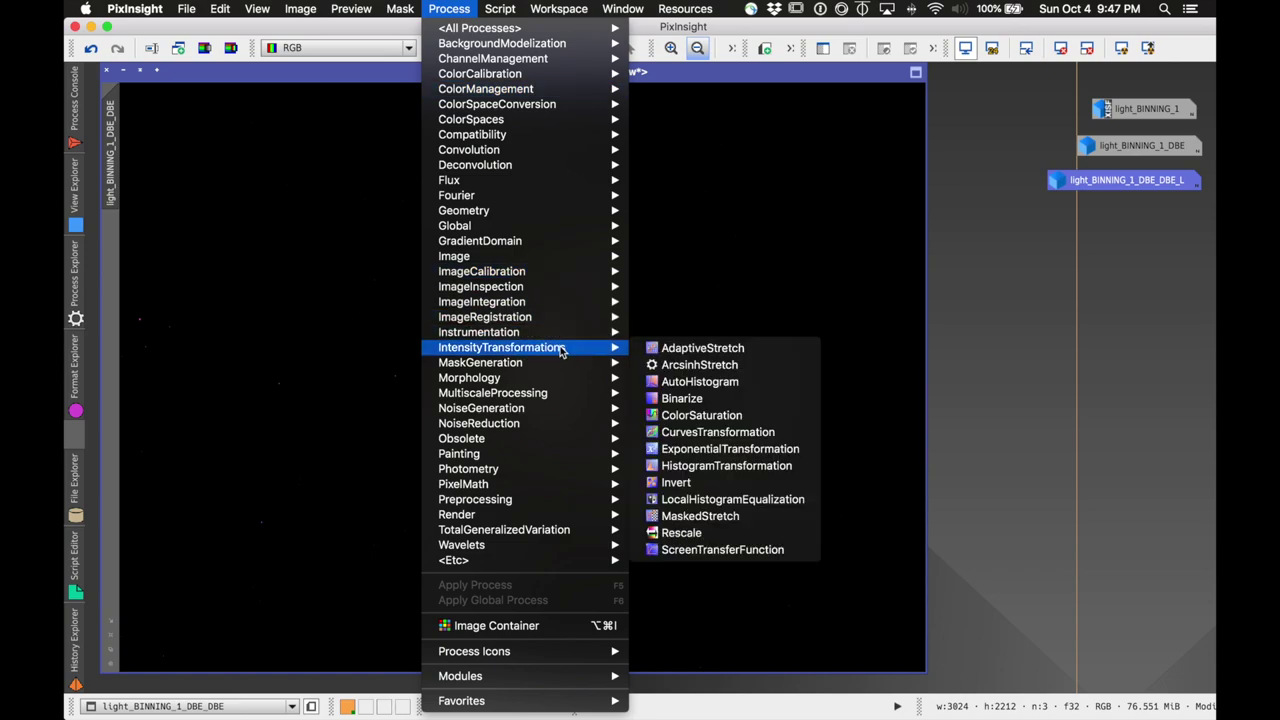
pyautogui.click(713, 466)
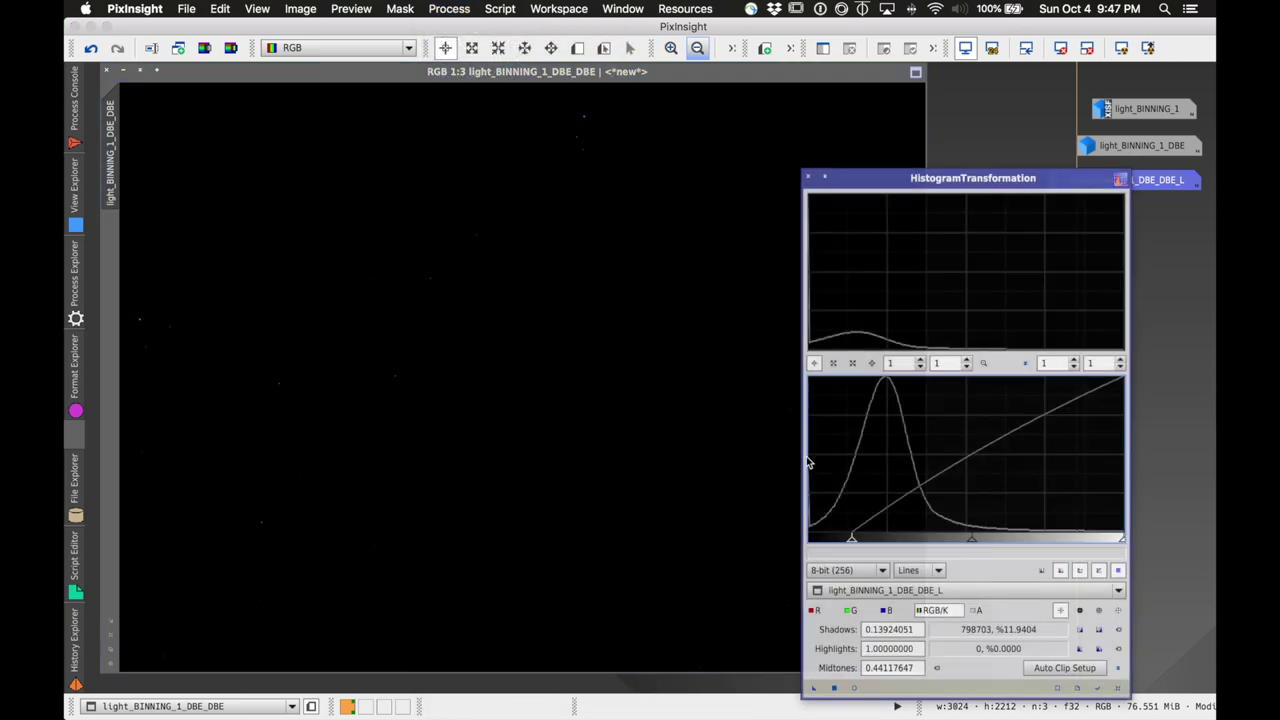
# - Choose light_BINNING_1_DBE_DBE as the HistogramTransformation view and reset its parameters to the defaults
pyautogui.click(921, 591)
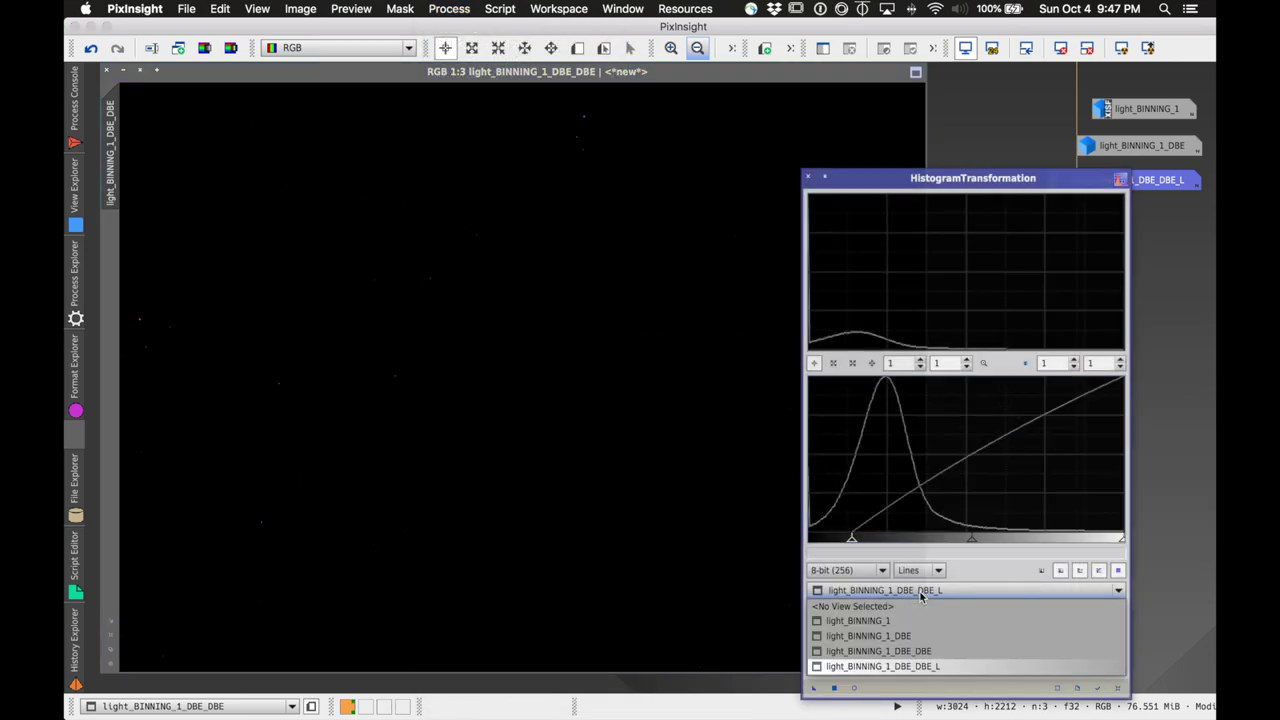
pyautogui.click(921, 652)
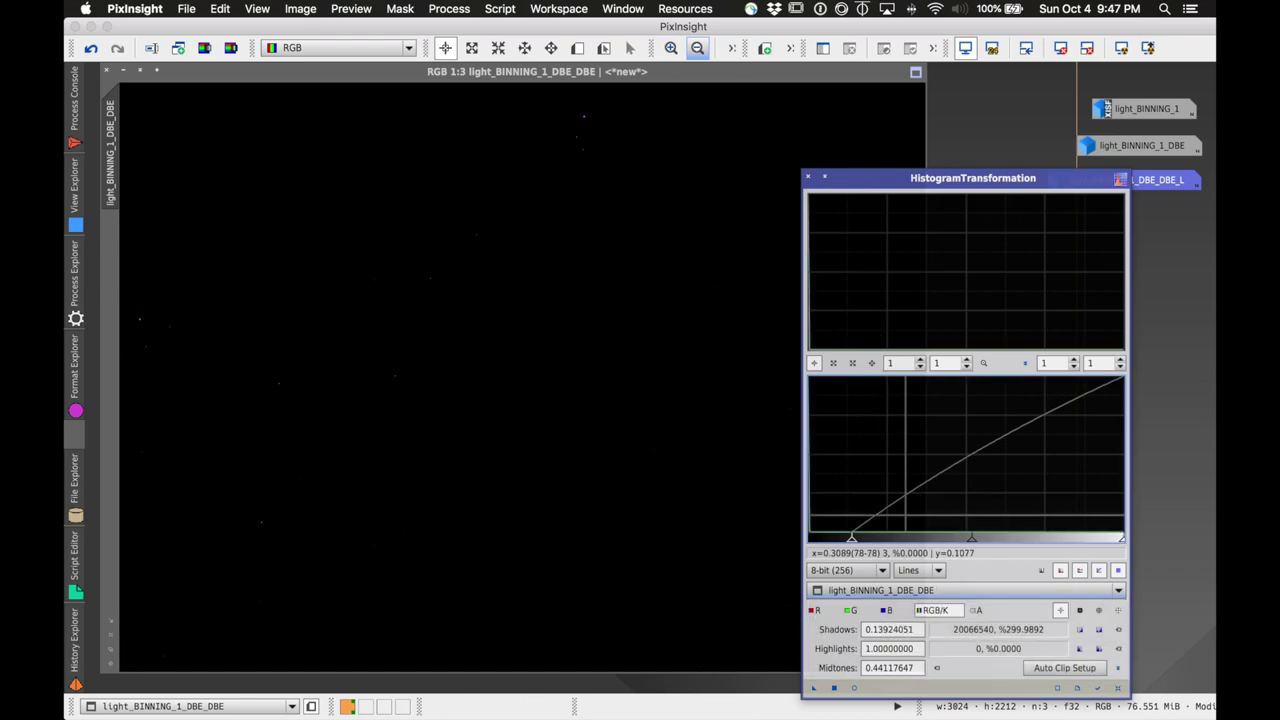
pyautogui.click(1117, 687)
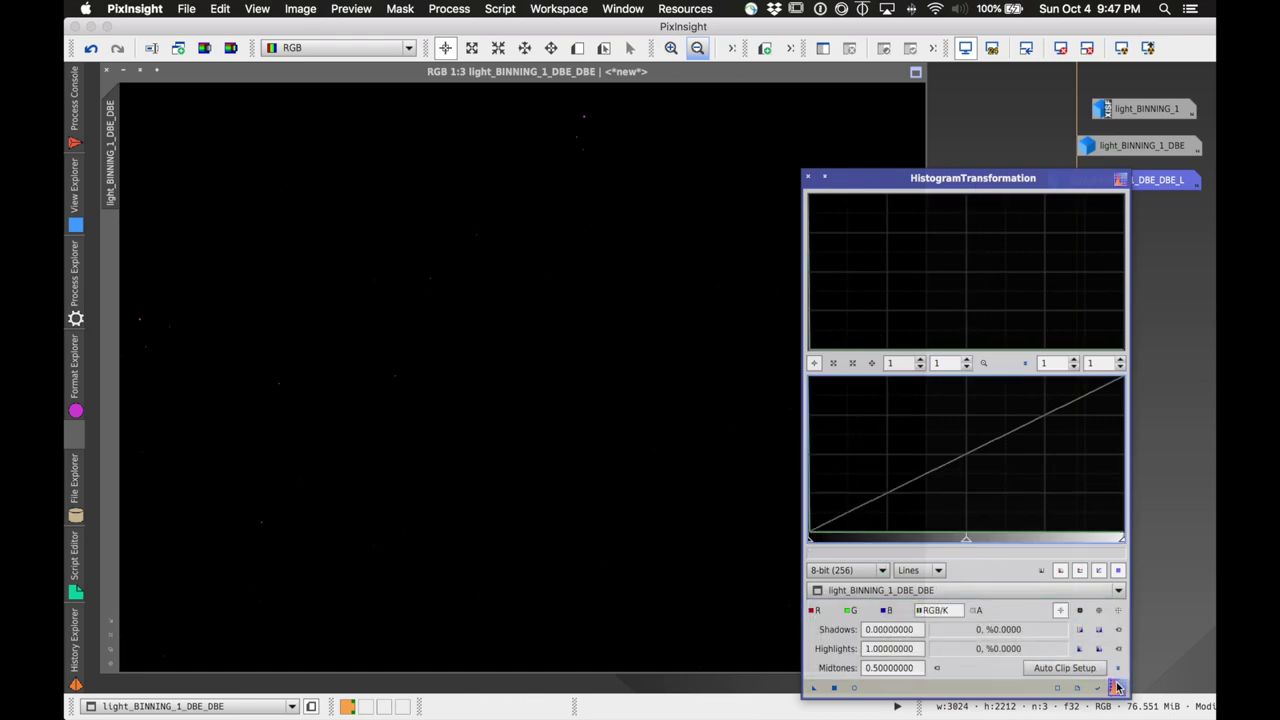
pyautogui.moveTo(894, 171); pyautogui.dragTo(913, 112)
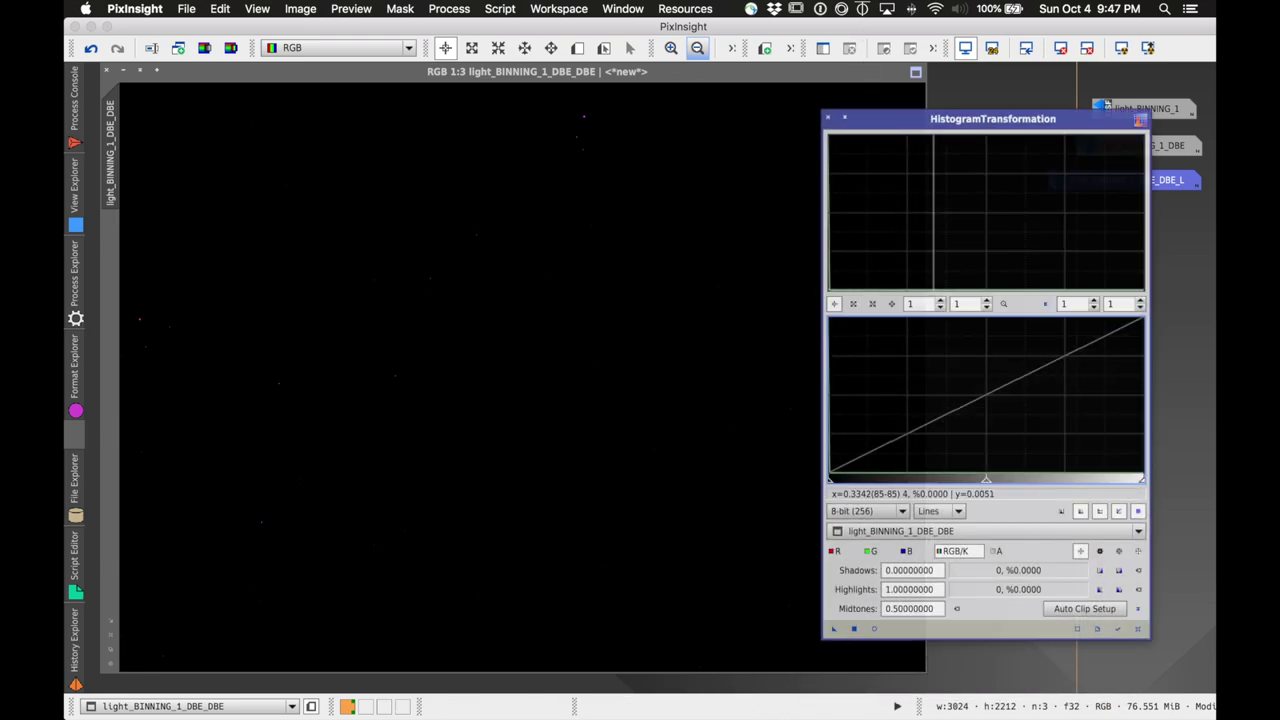
# - Lower the HistogramTransformation midtones to about 0.071 and apply the stretch twice to light_BINNING_1_DBE_DBE
pyautogui.moveTo(986, 480); pyautogui.dragTo(848, 499)
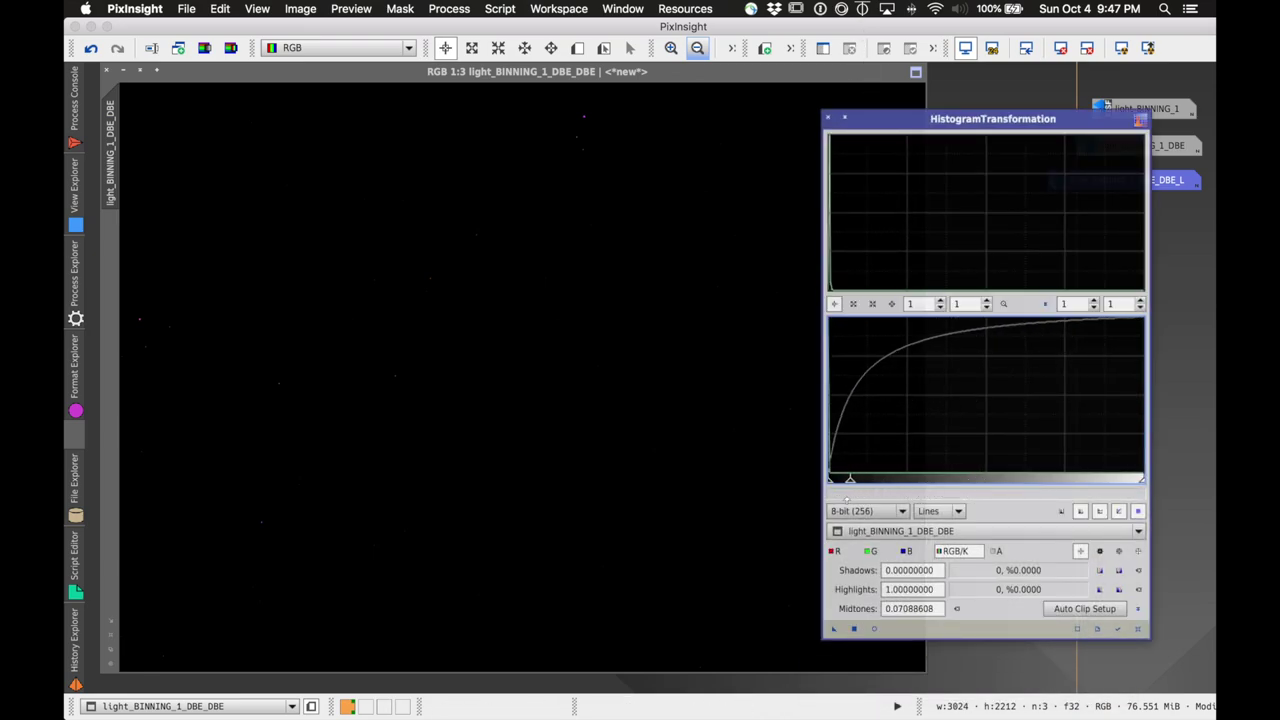
pyautogui.click(852, 629)
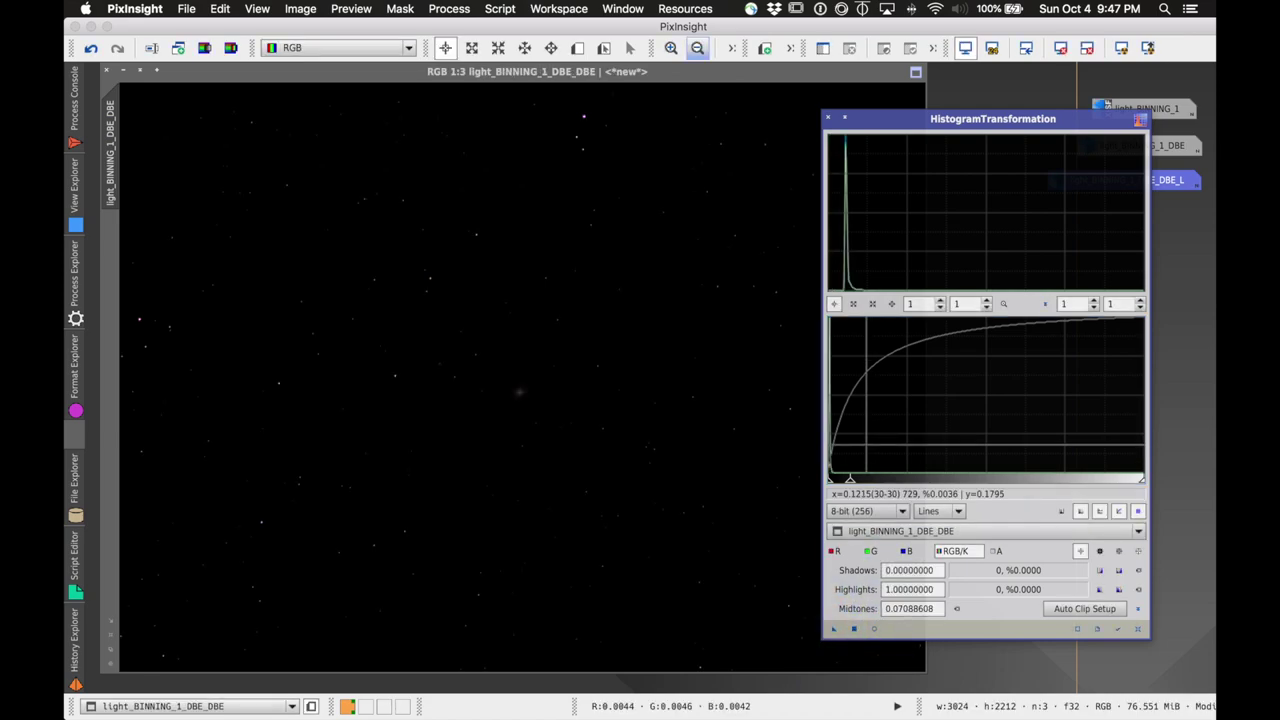
pyautogui.click(855, 630)
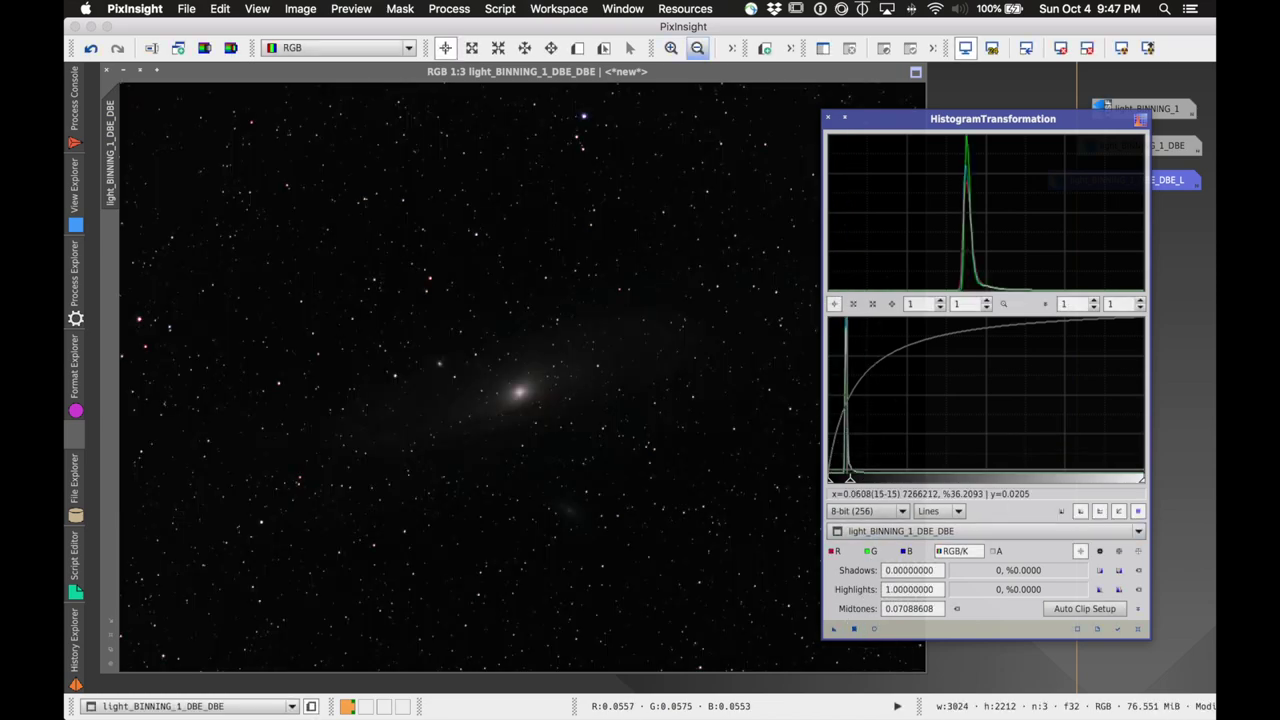
# - Set the shadows to about 0.030 and the midtones to about 0.128, apply the stretch, and close HistogramTransformation
pyautogui.moveTo(850, 479); pyautogui.dragTo(913, 479)
pyautogui.moveTo(830, 480); pyautogui.dragTo(837, 480)
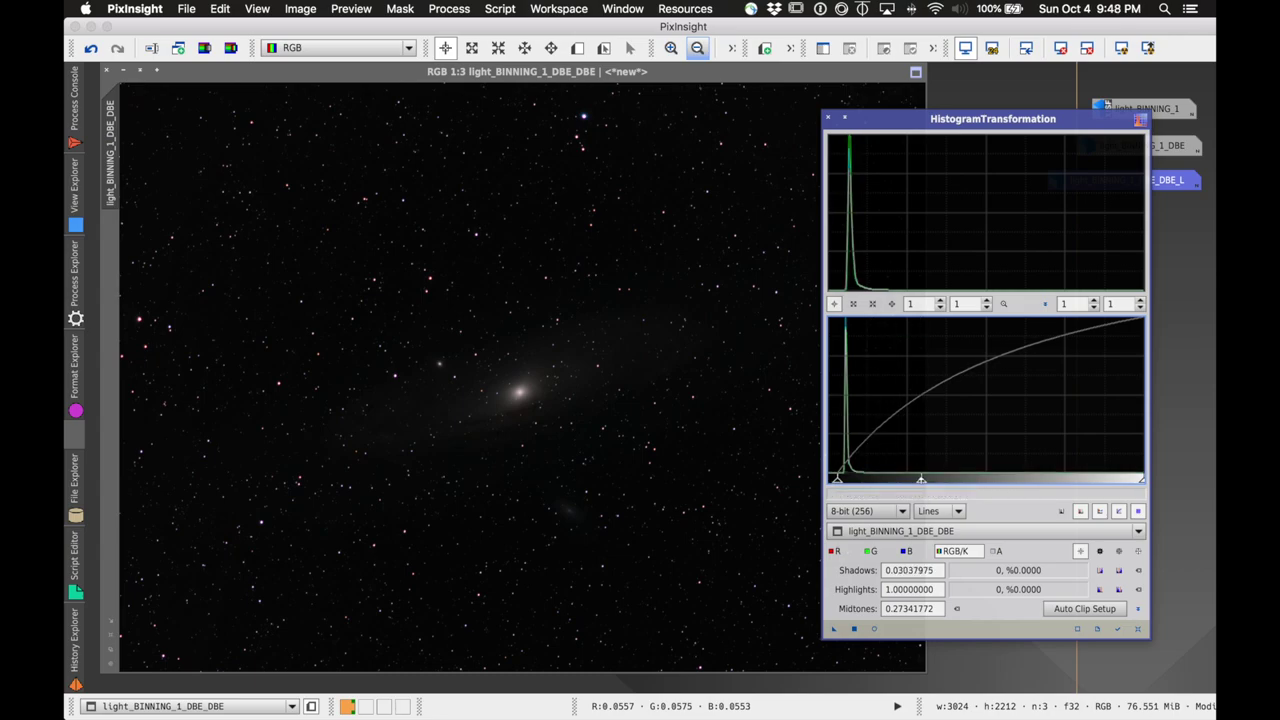
pyautogui.moveTo(920, 480); pyautogui.dragTo(876, 480)
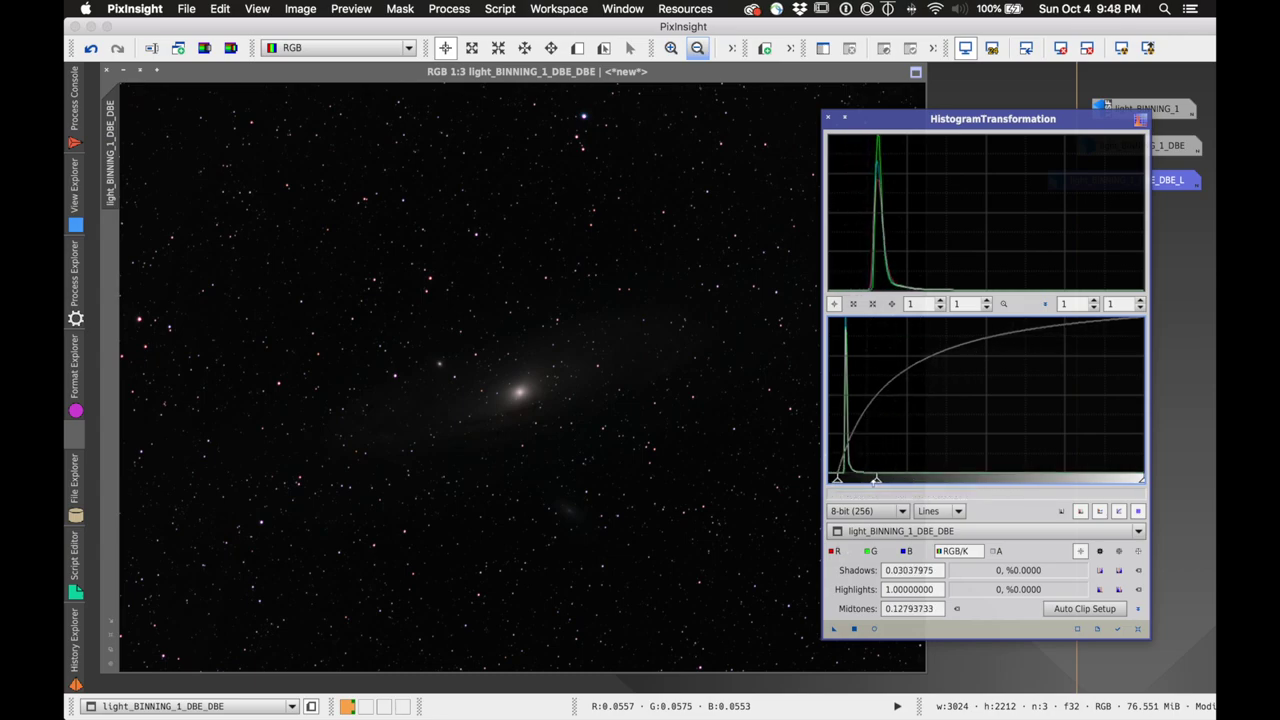
pyautogui.click(852, 628)
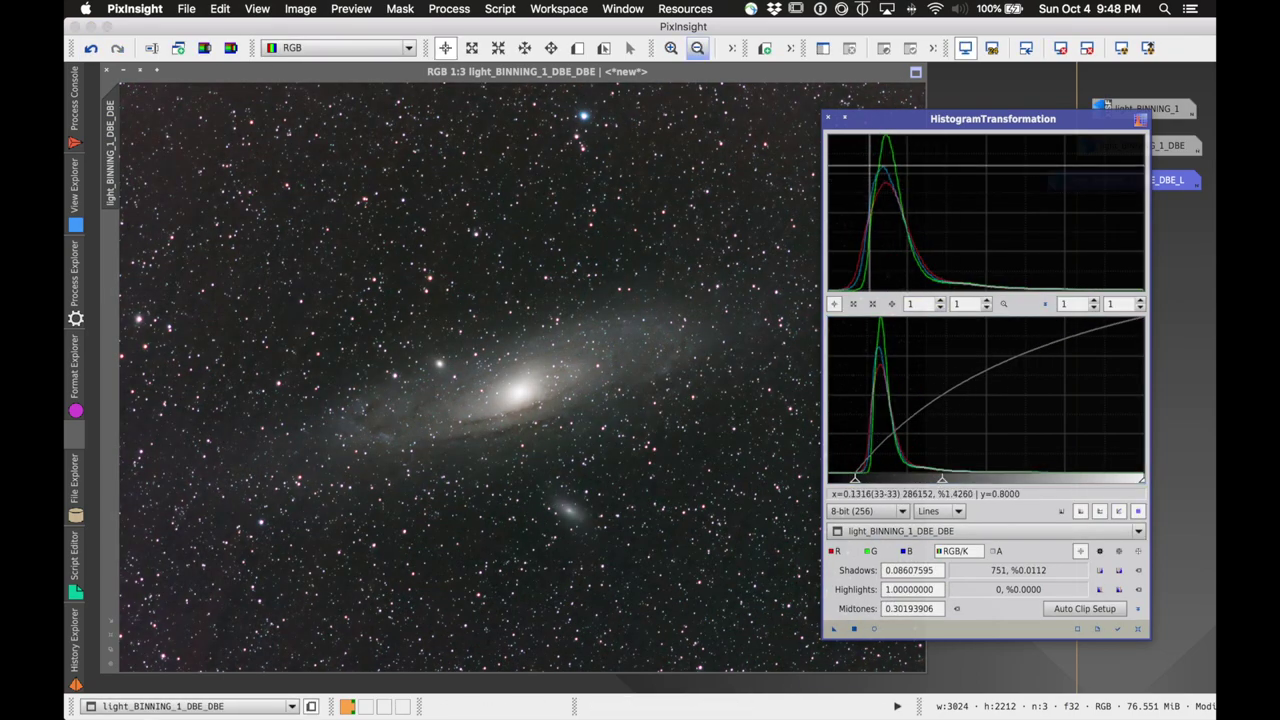
pyautogui.click(821, 118)
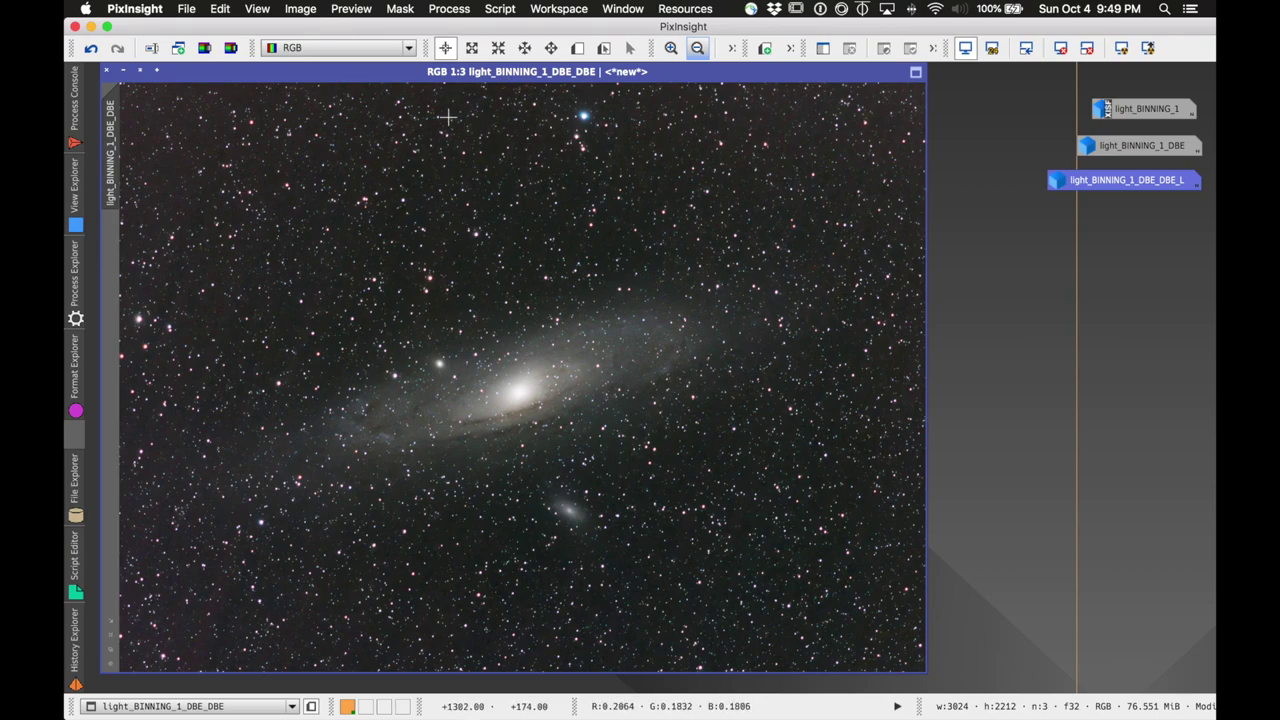
# - Find the StarNet process among all available processes
pyautogui.click(450, 9)
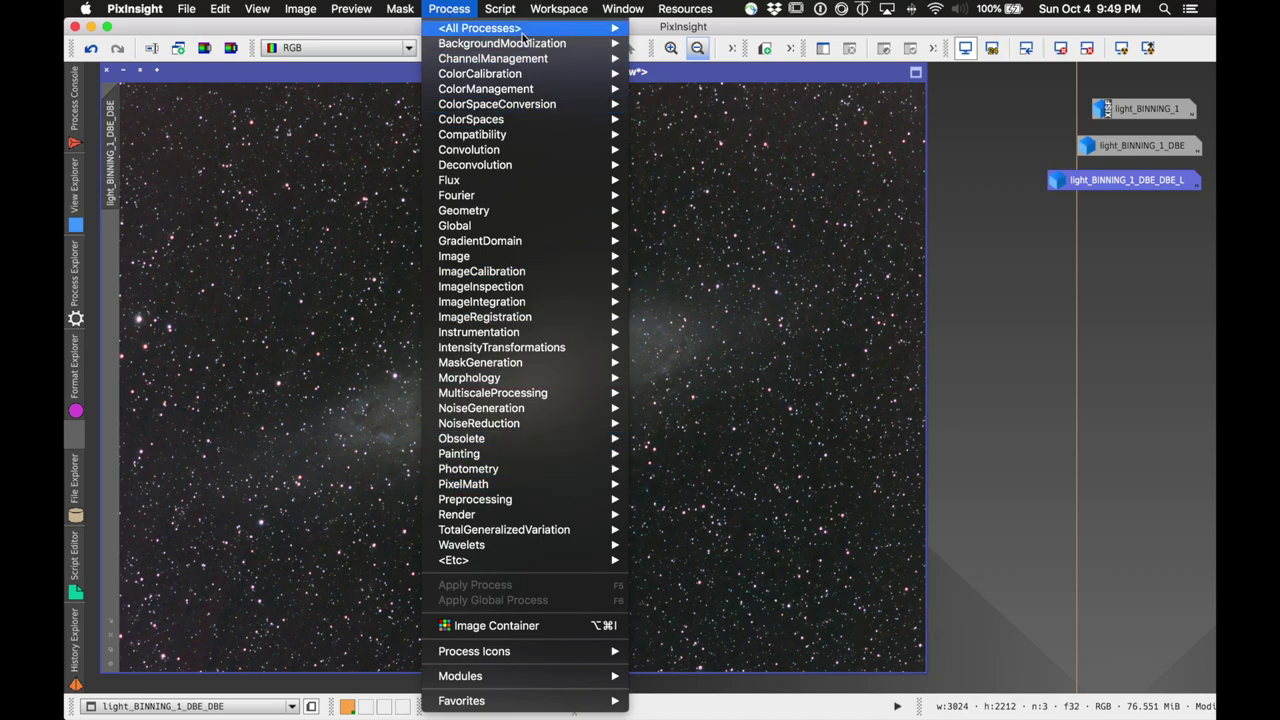
pyautogui.moveTo(522, 30)
pyautogui.scroll(-15, 733, 360)
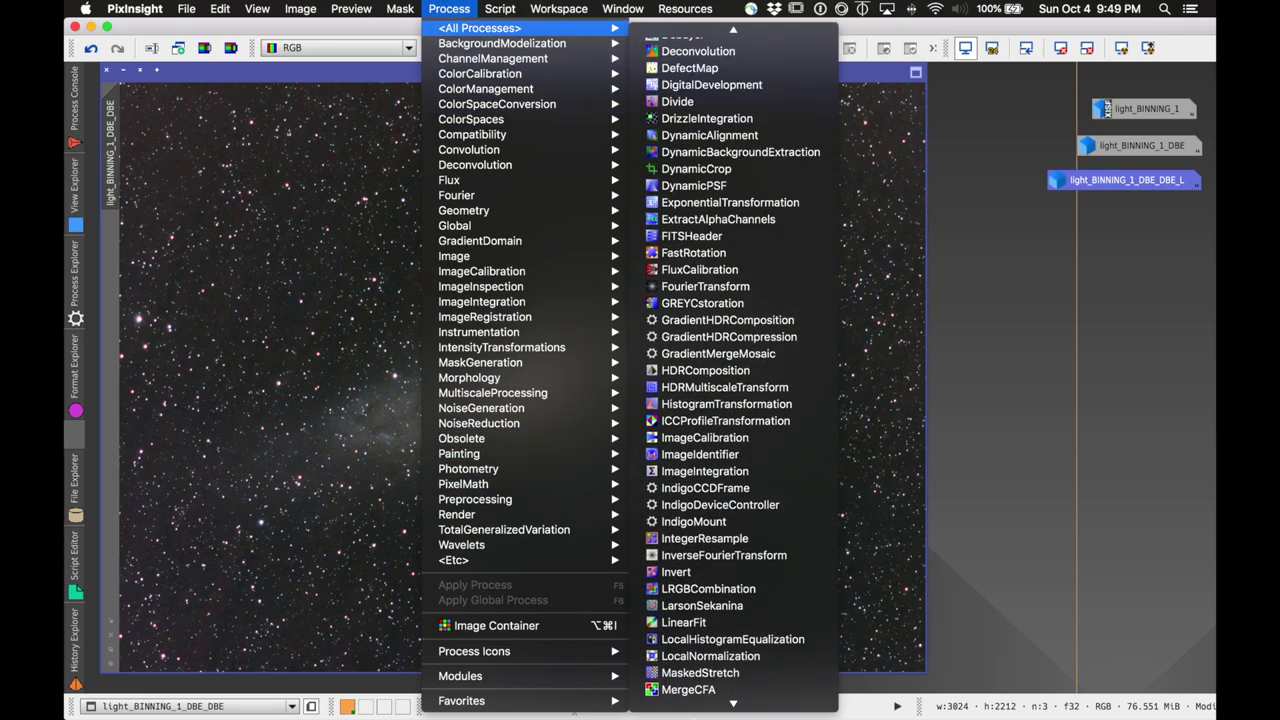
pyautogui.scroll(-10, 733, 650)
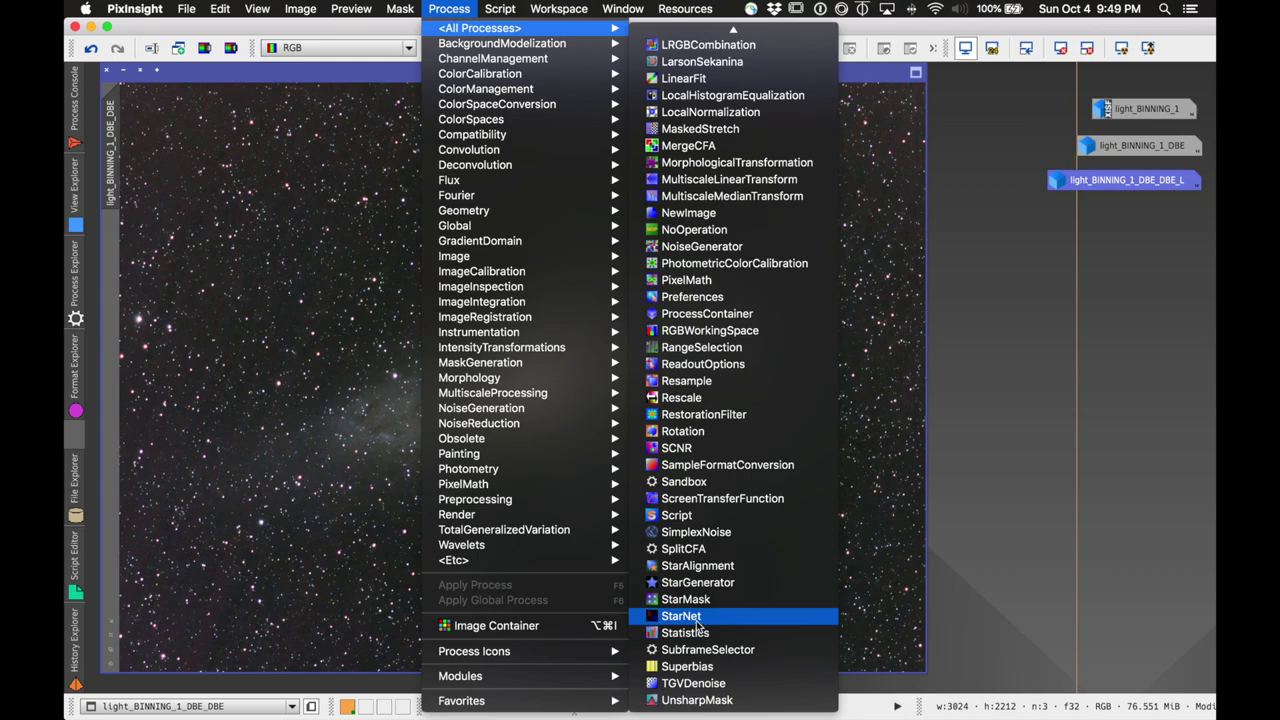
# - Remove the stars from the Andromeda image by running StarNet++ with a stride of 64, inspect the starless galaxy, and close the process
pyautogui.click(697, 620)
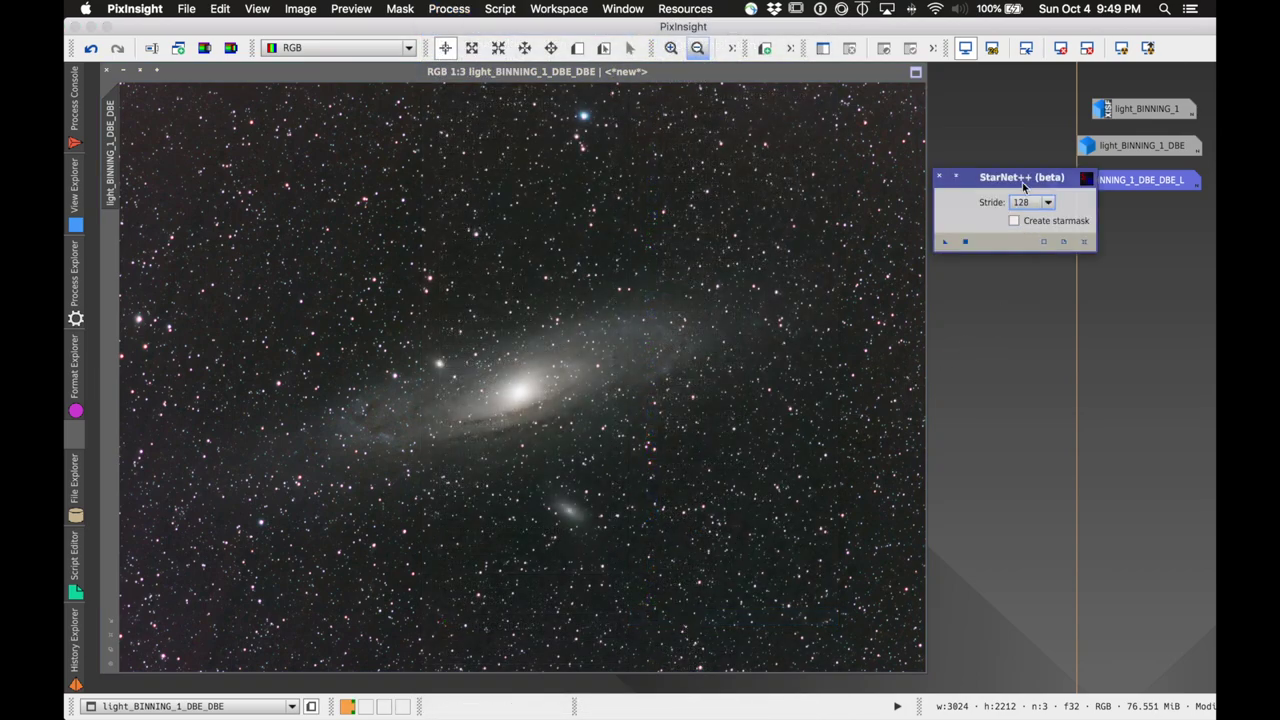
pyautogui.moveTo(1022, 185); pyautogui.dragTo(912, 215)
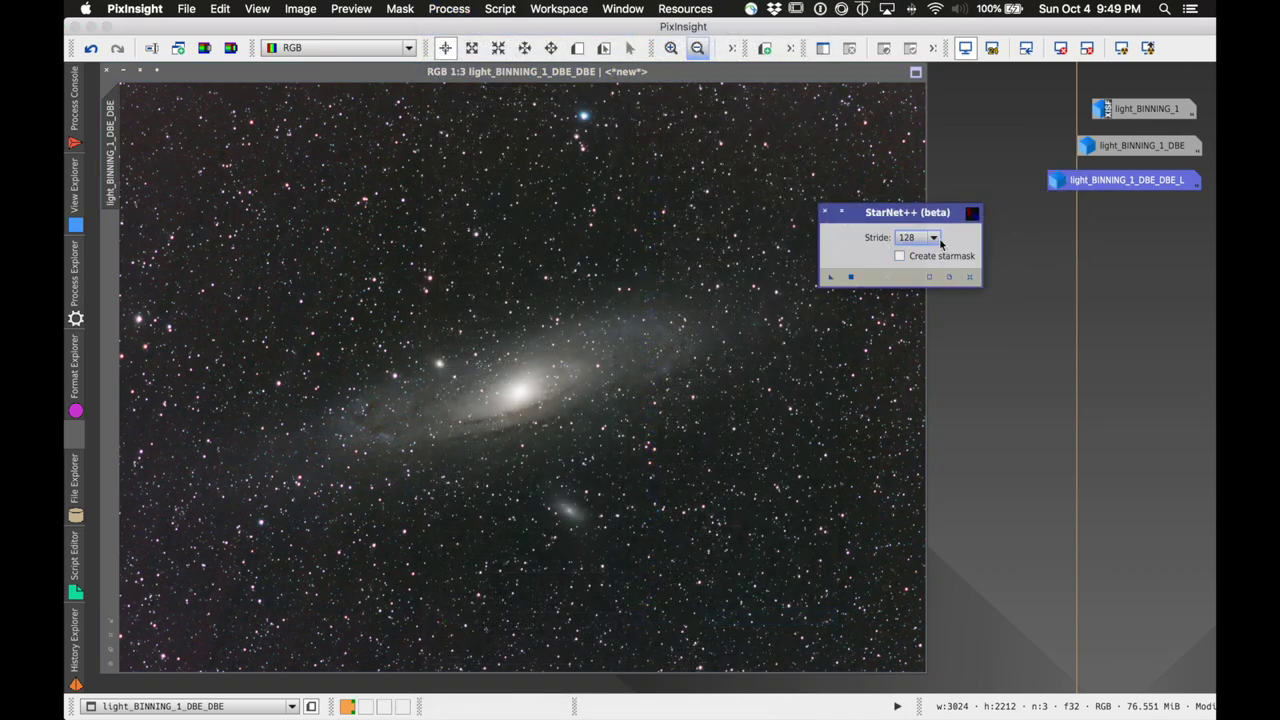
pyautogui.click(933, 238)
pyautogui.click(920, 267)
pyautogui.click(850, 280)
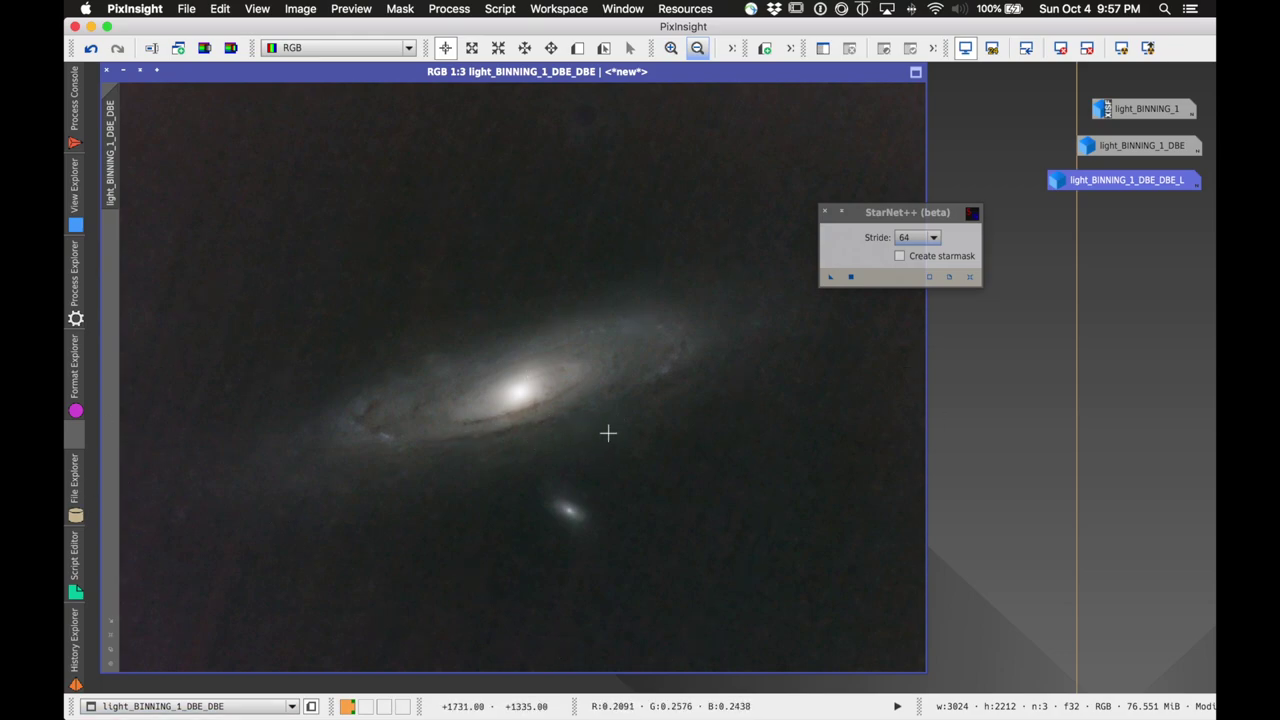
pyautogui.press('super+1')
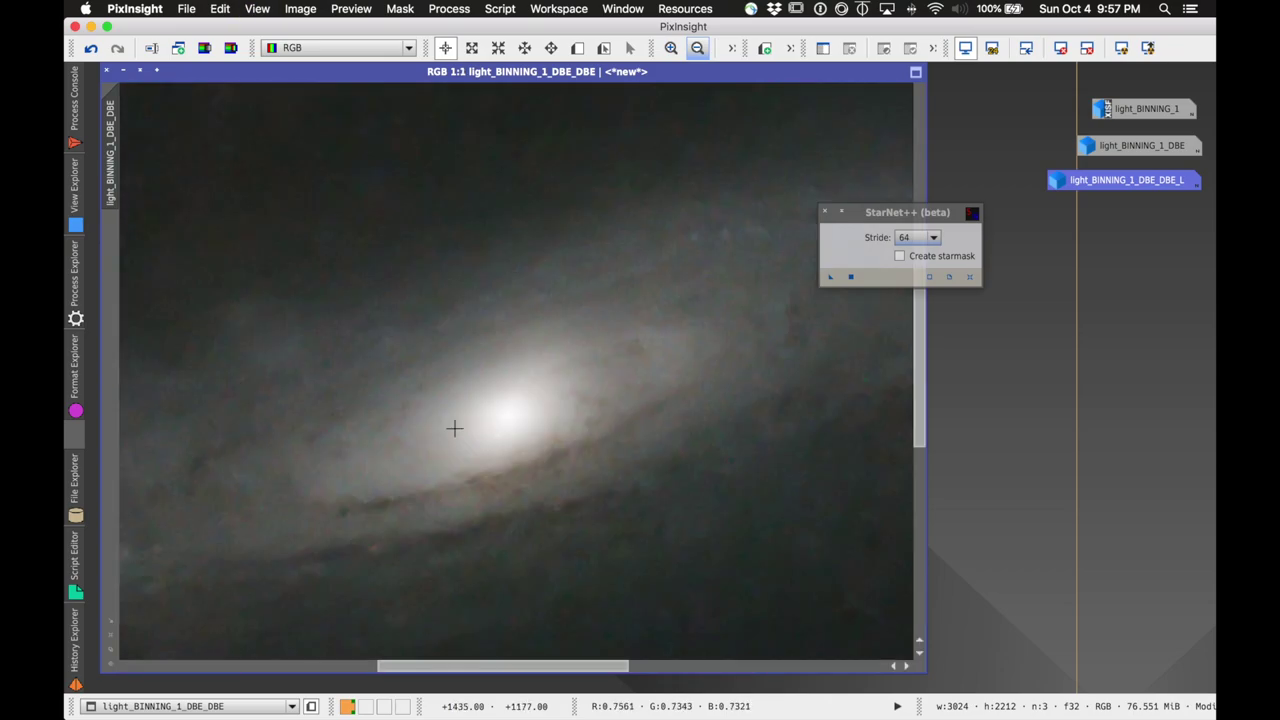
pyautogui.click(592, 376)
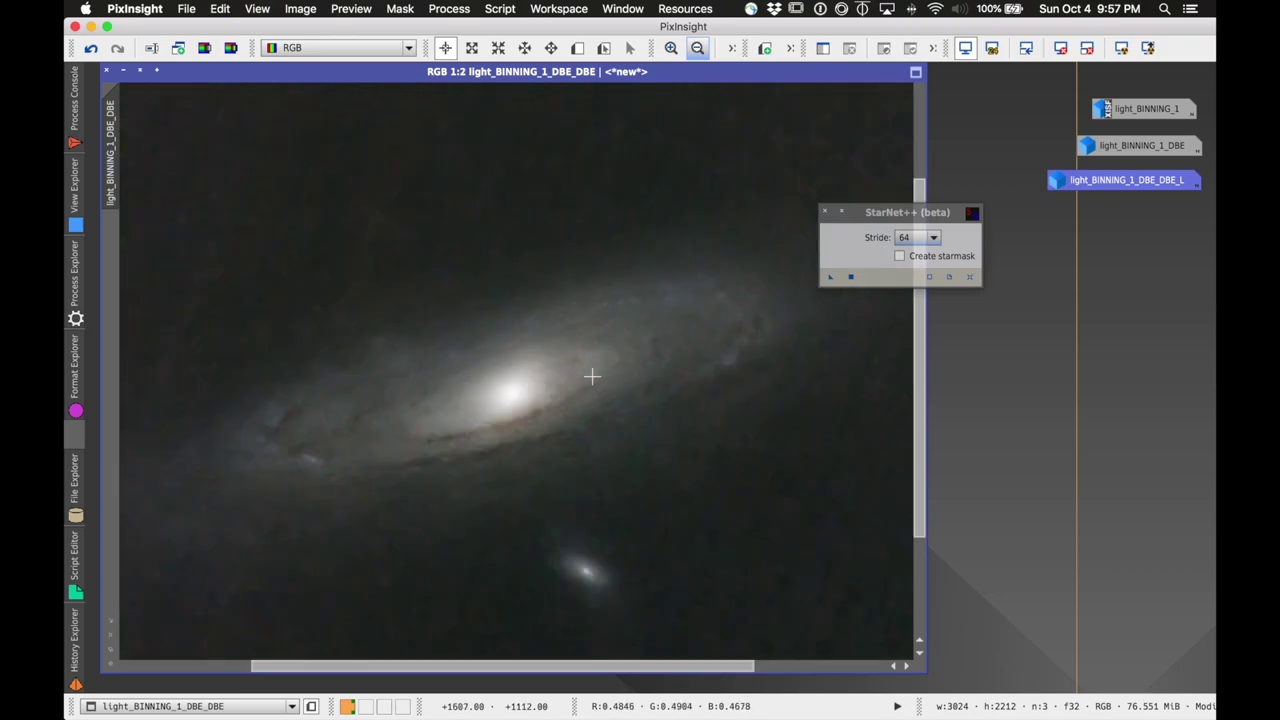
pyautogui.click(592, 376)
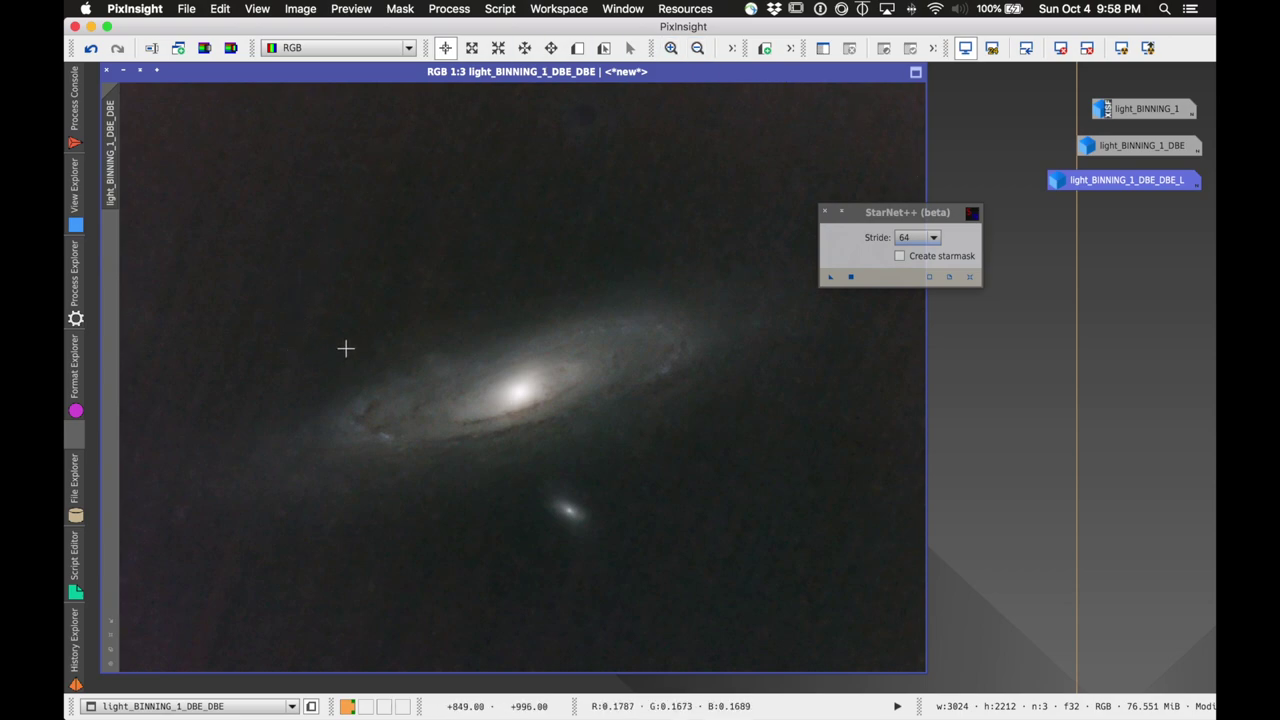
pyautogui.click(824, 212)
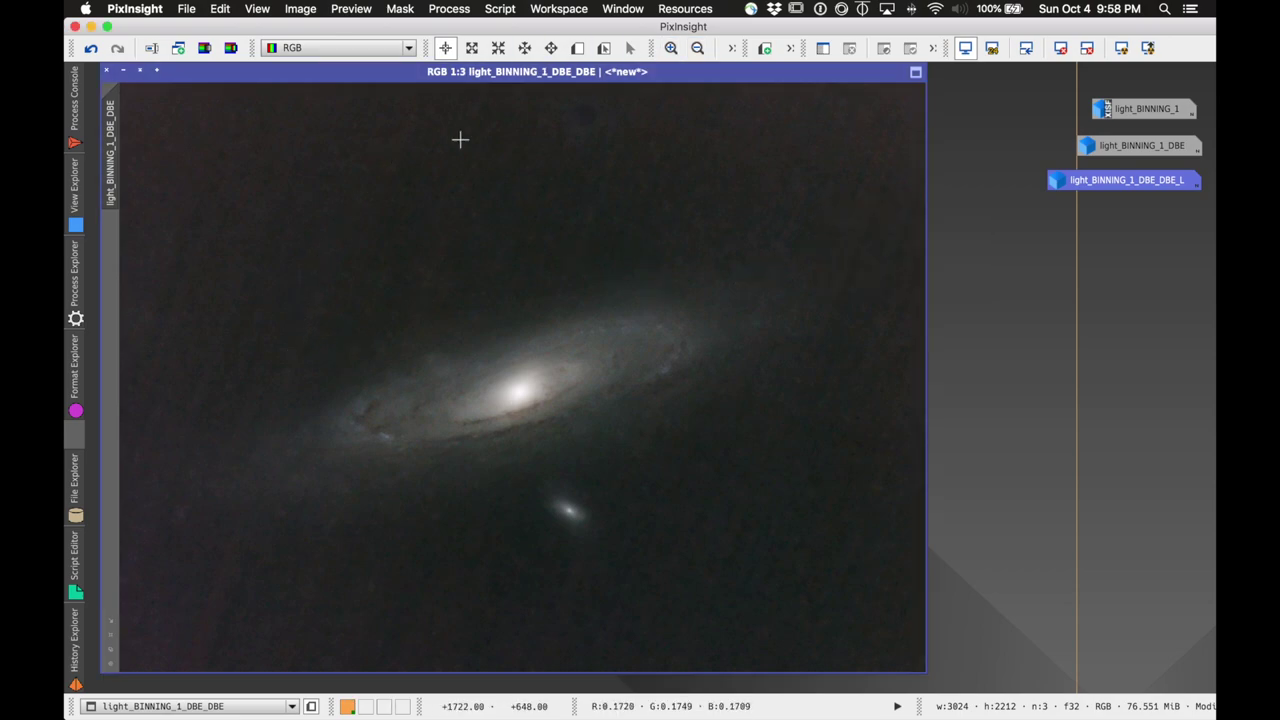
# - Open RangeSelection for the starless galaxy image and show its real-time preview beside the settings
pyautogui.click(449, 9)
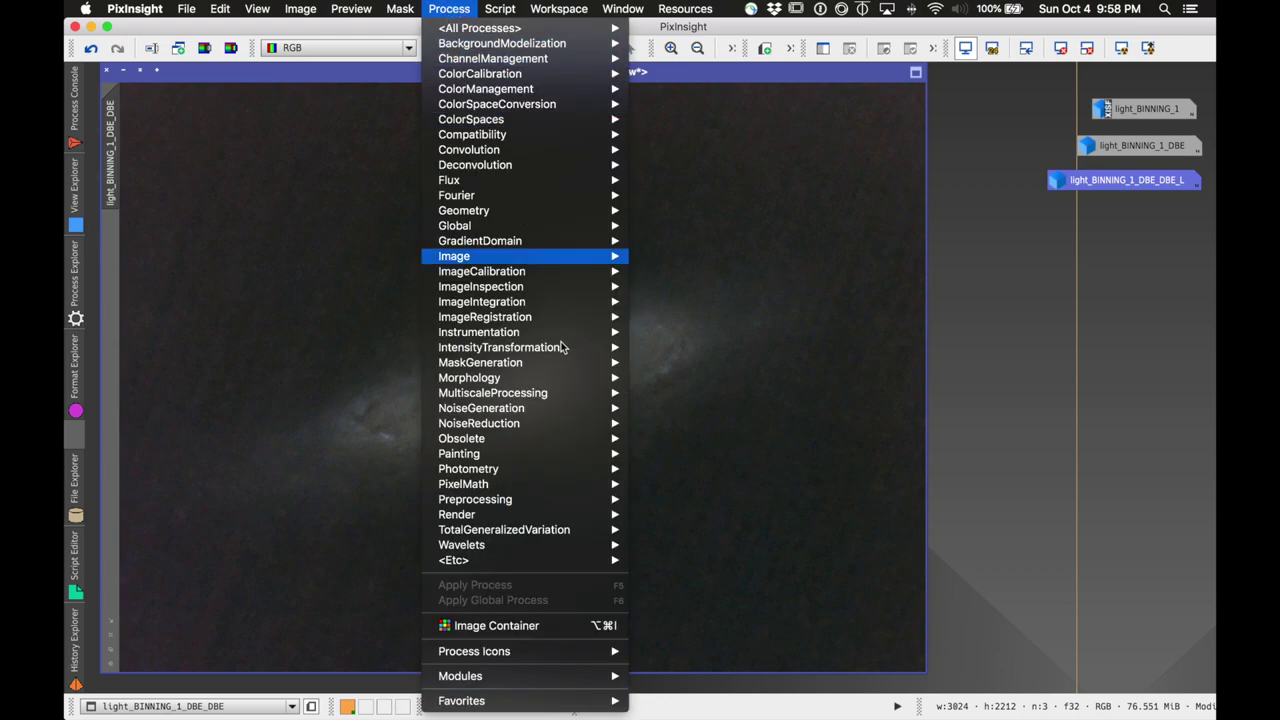
pyautogui.moveTo(552, 370)
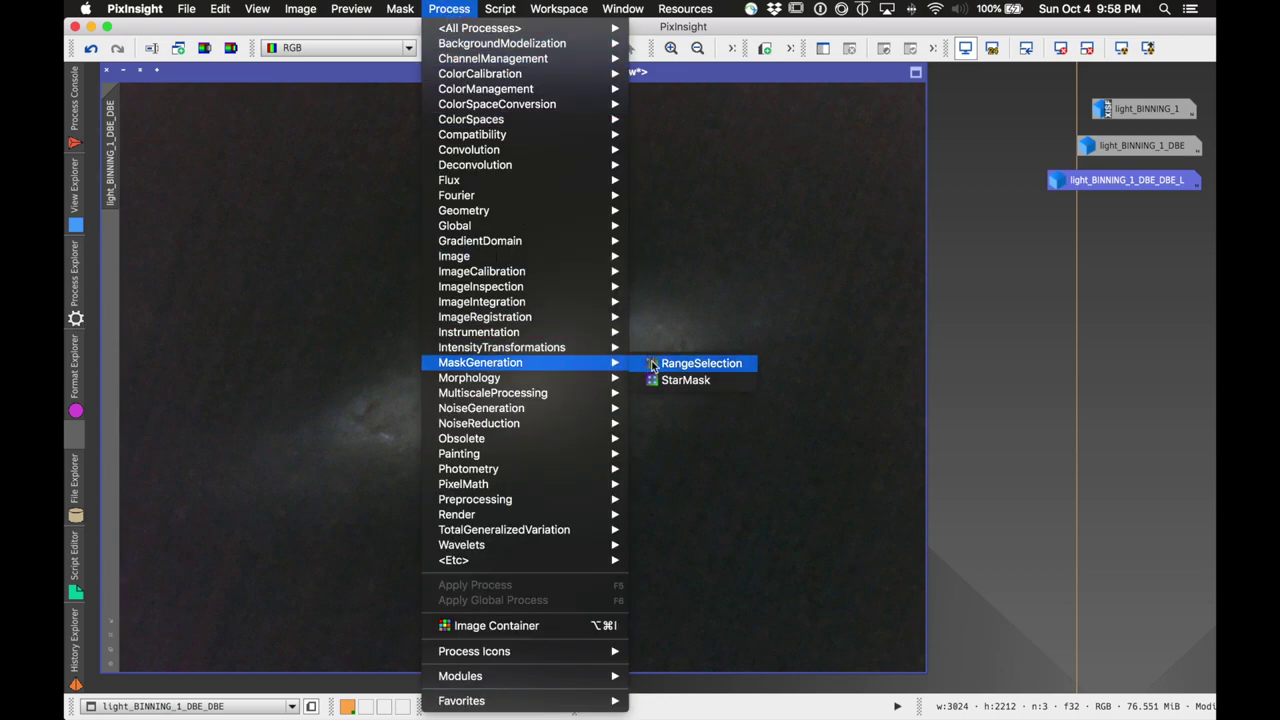
pyautogui.click(683, 366)
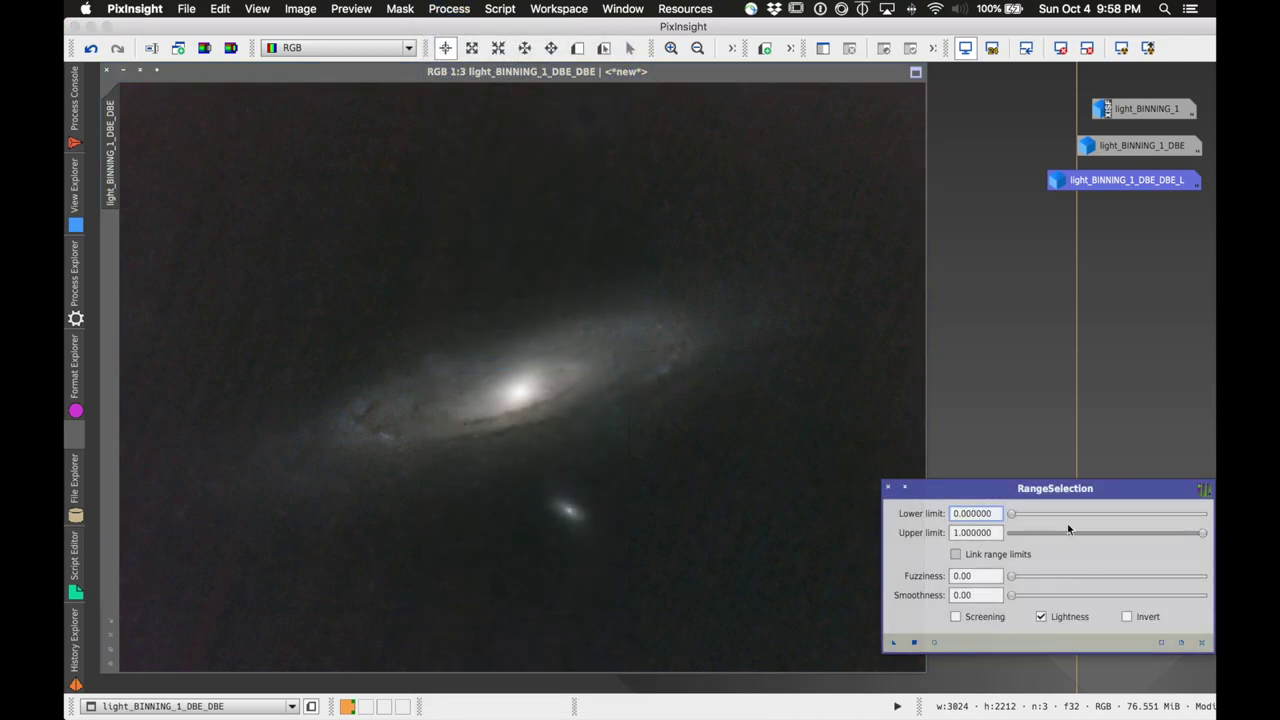
pyautogui.moveTo(1065, 495); pyautogui.dragTo(957, 237)
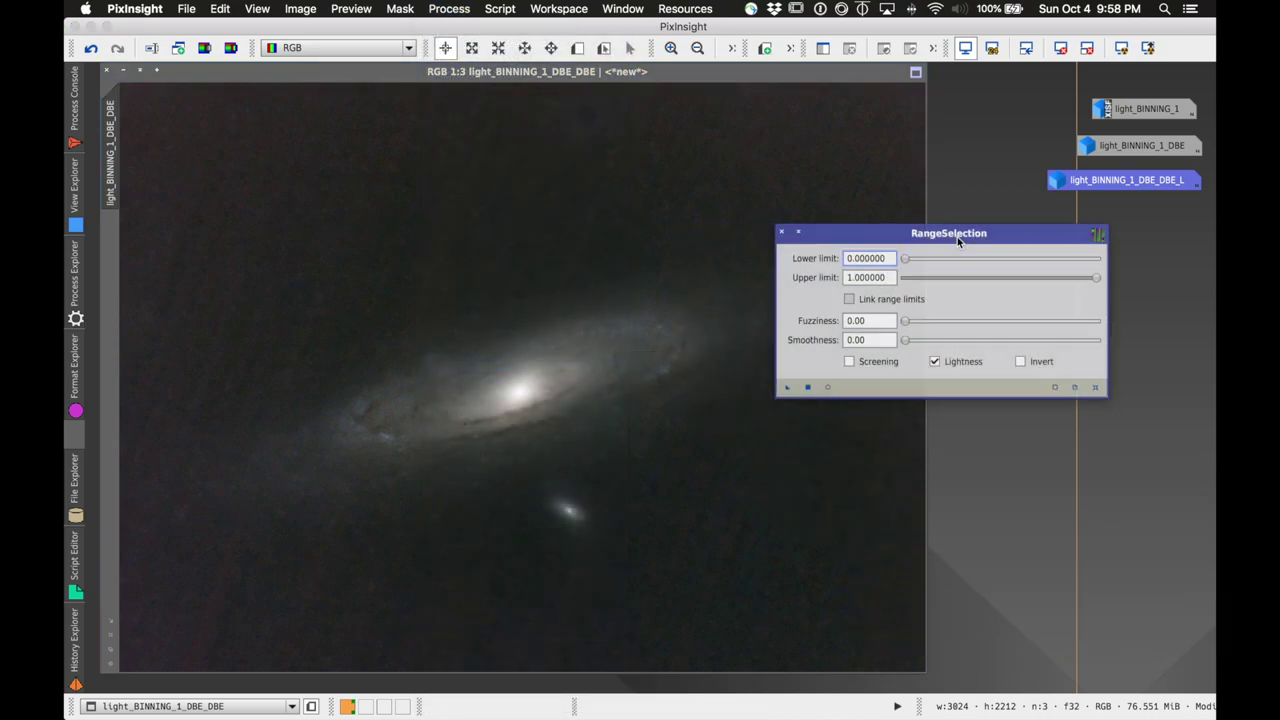
pyautogui.click(827, 388)
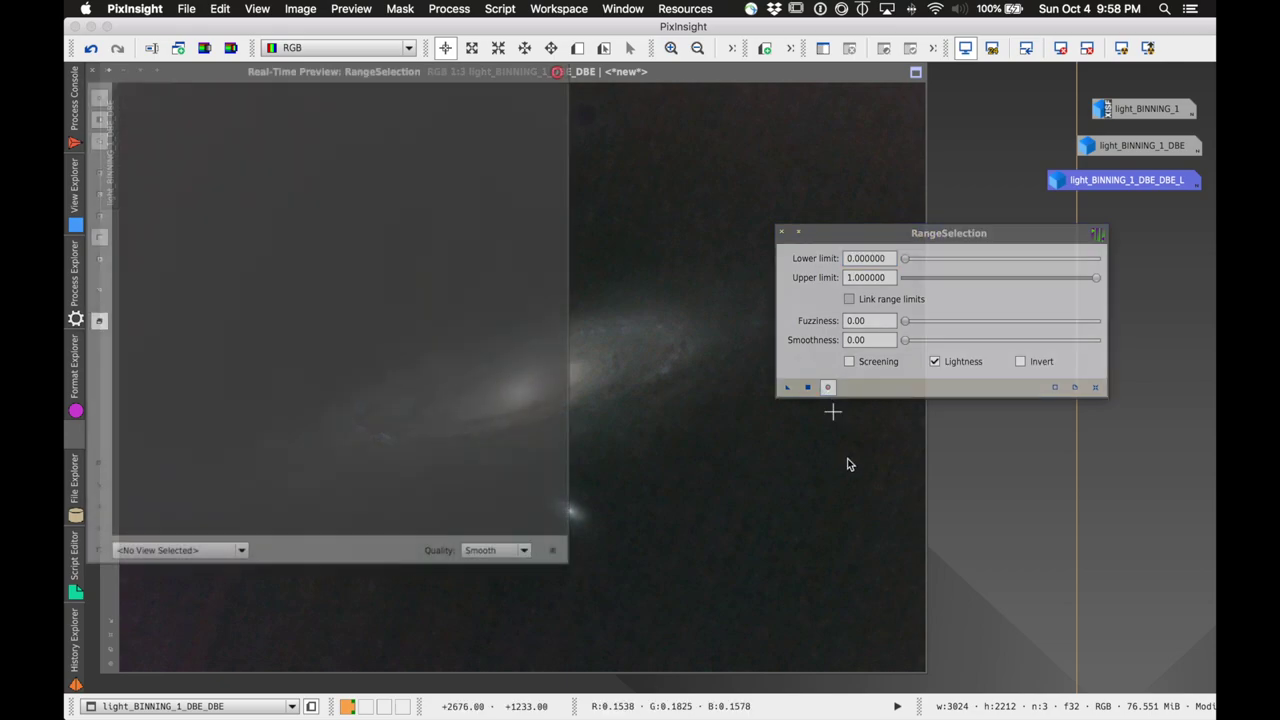
pyautogui.moveTo(477, 78); pyautogui.dragTo(611, 115)
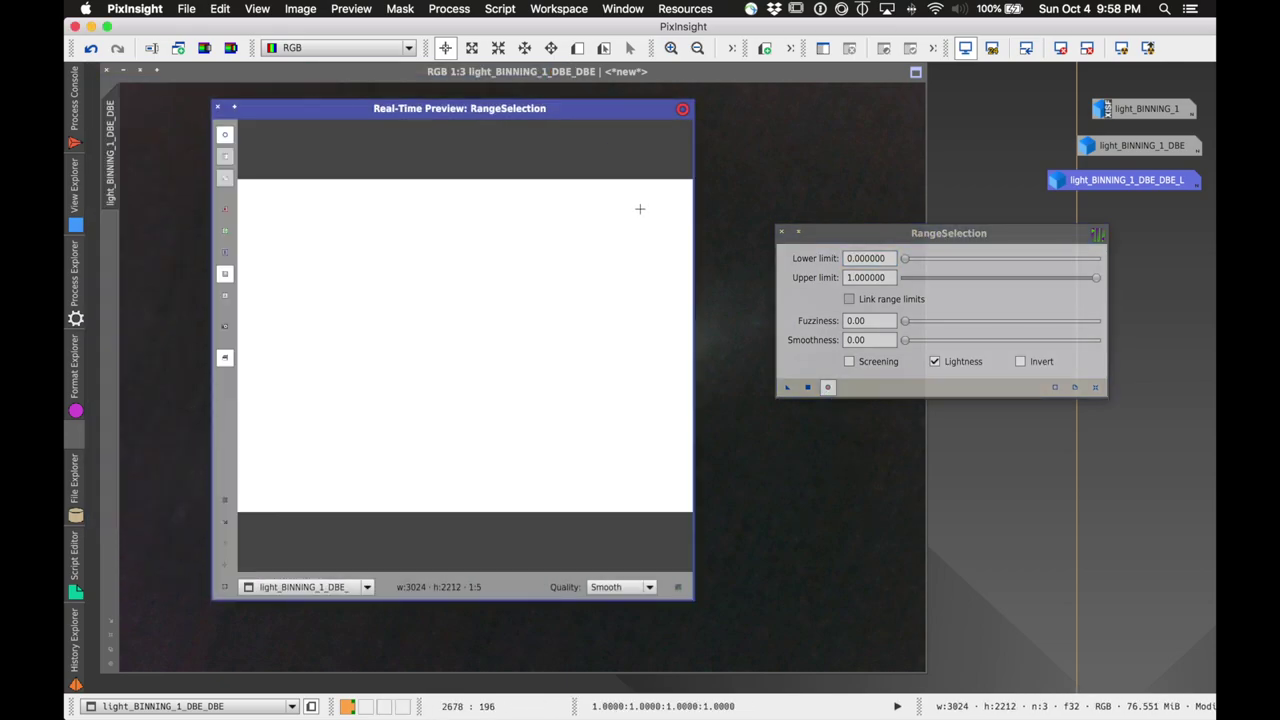
# - Generate a galaxy range mask with lower limit 0.24, fuzziness 0 and smoothness 23.5, and close the preview and RangeSelection
pyautogui.moveTo(906, 263); pyautogui.dragTo(952, 265)
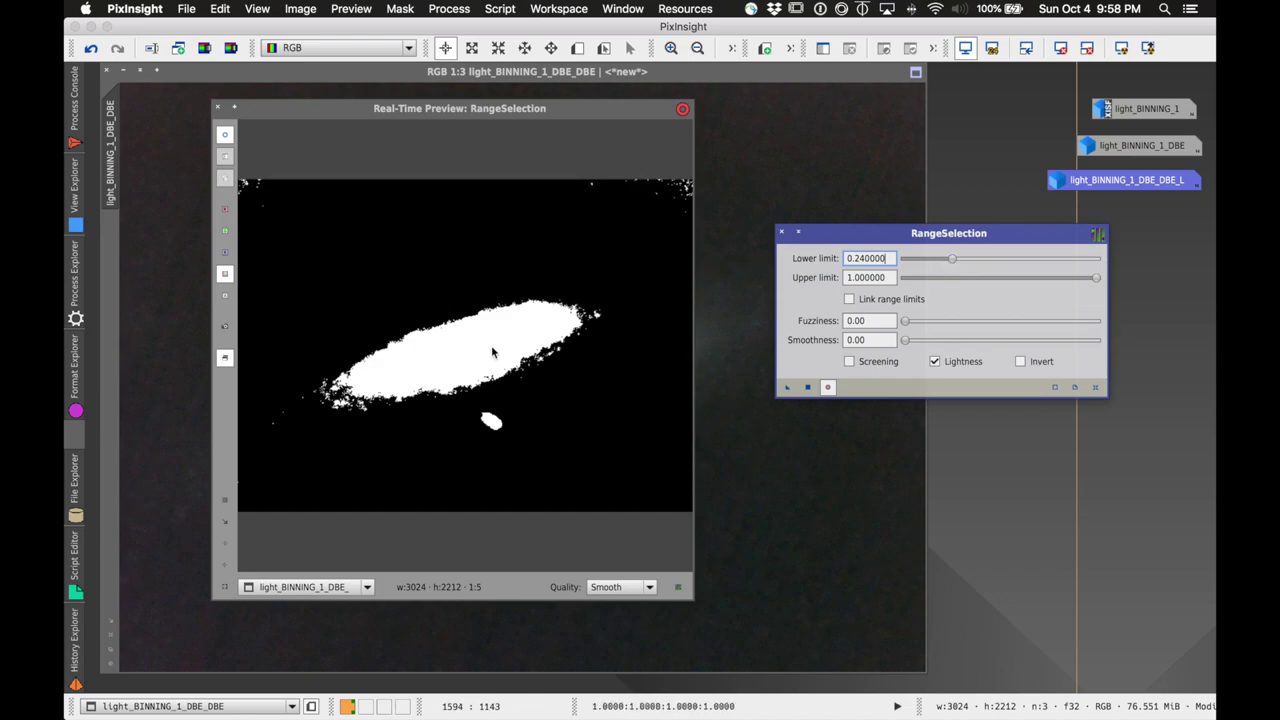
pyautogui.moveTo(571, 113); pyautogui.dragTo(608, 125)
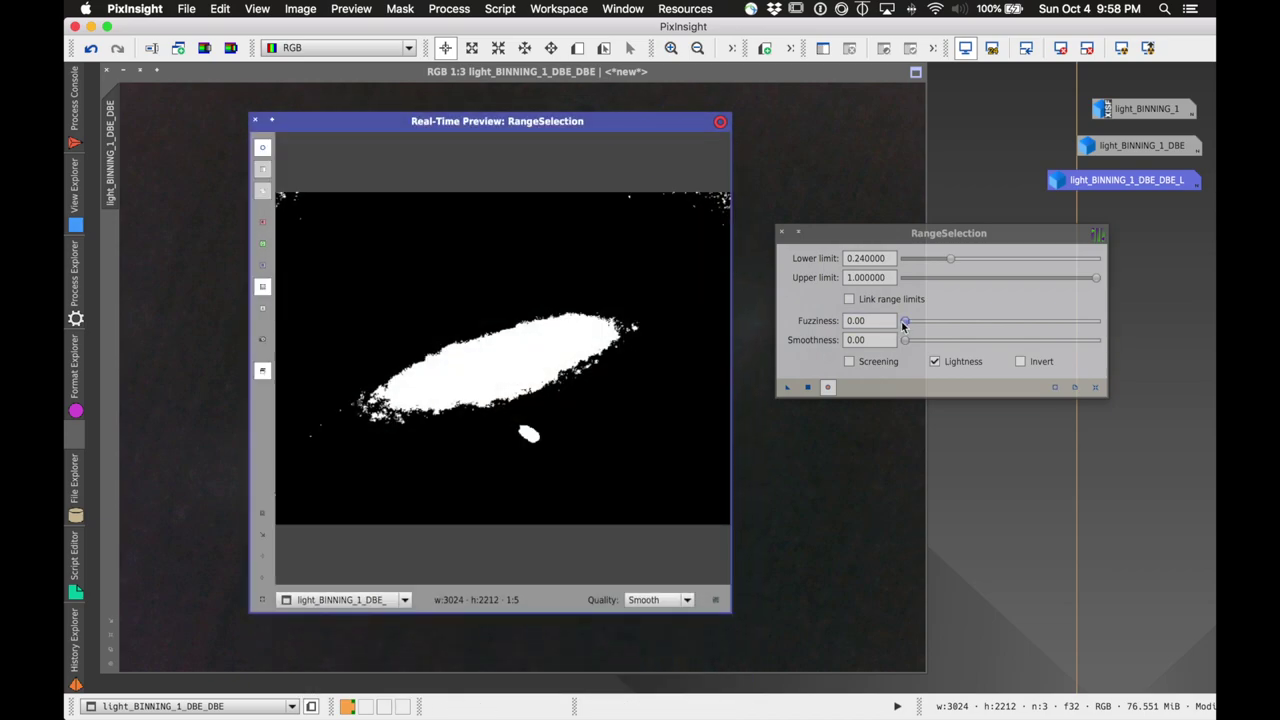
pyautogui.moveTo(902, 323)
pyautogui.mouseDown()
pyautogui.moveTo(950, 341)
pyautogui.moveTo(900, 321)
pyautogui.mouseUp()
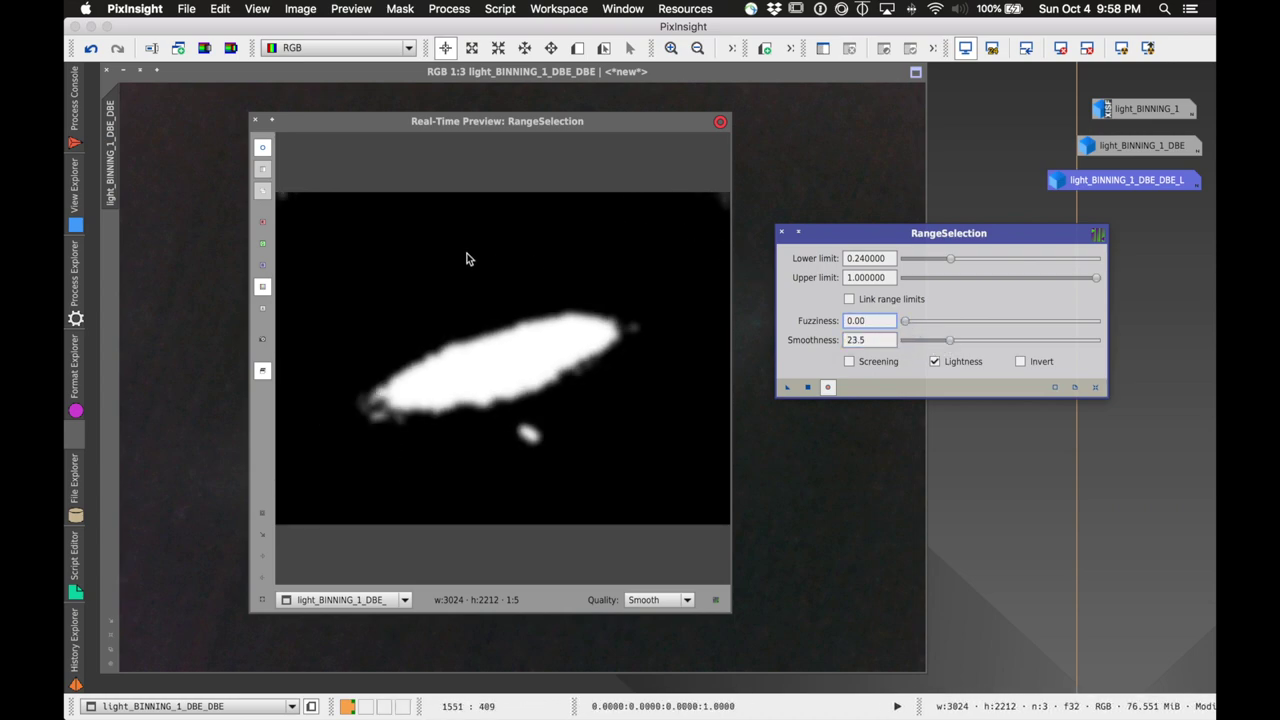
pyautogui.click(809, 388)
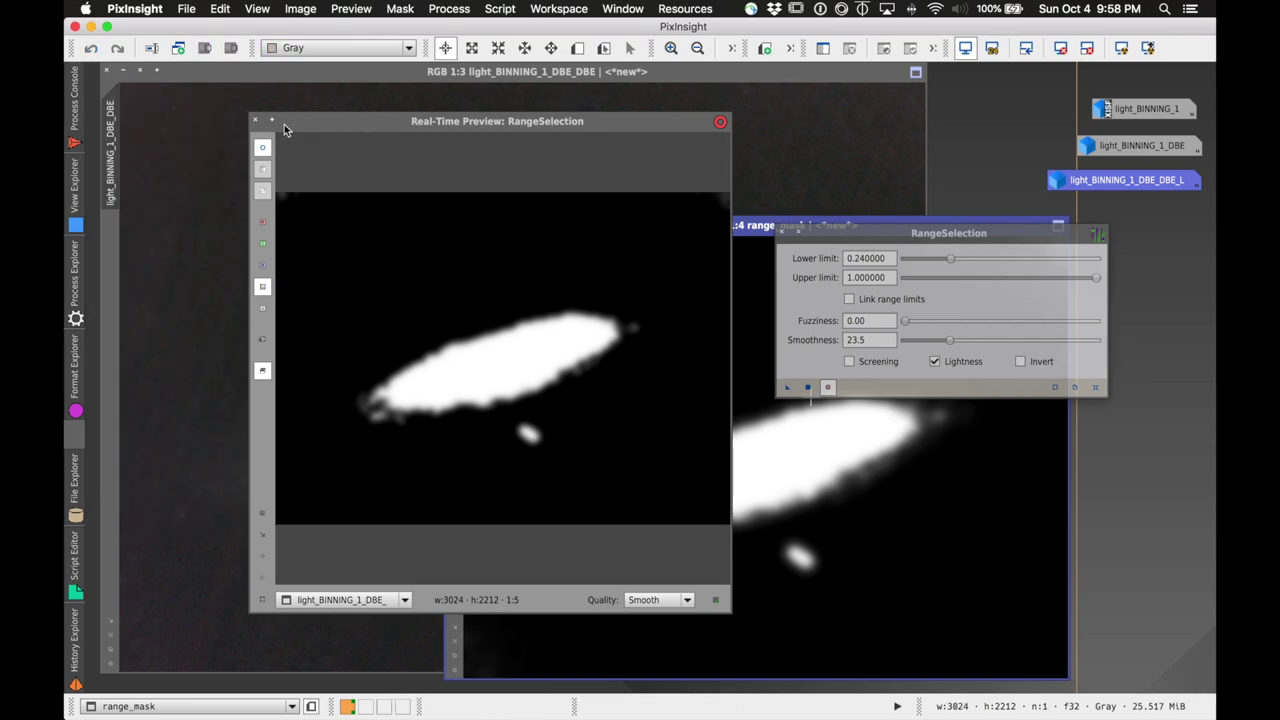
pyautogui.click(256, 121)
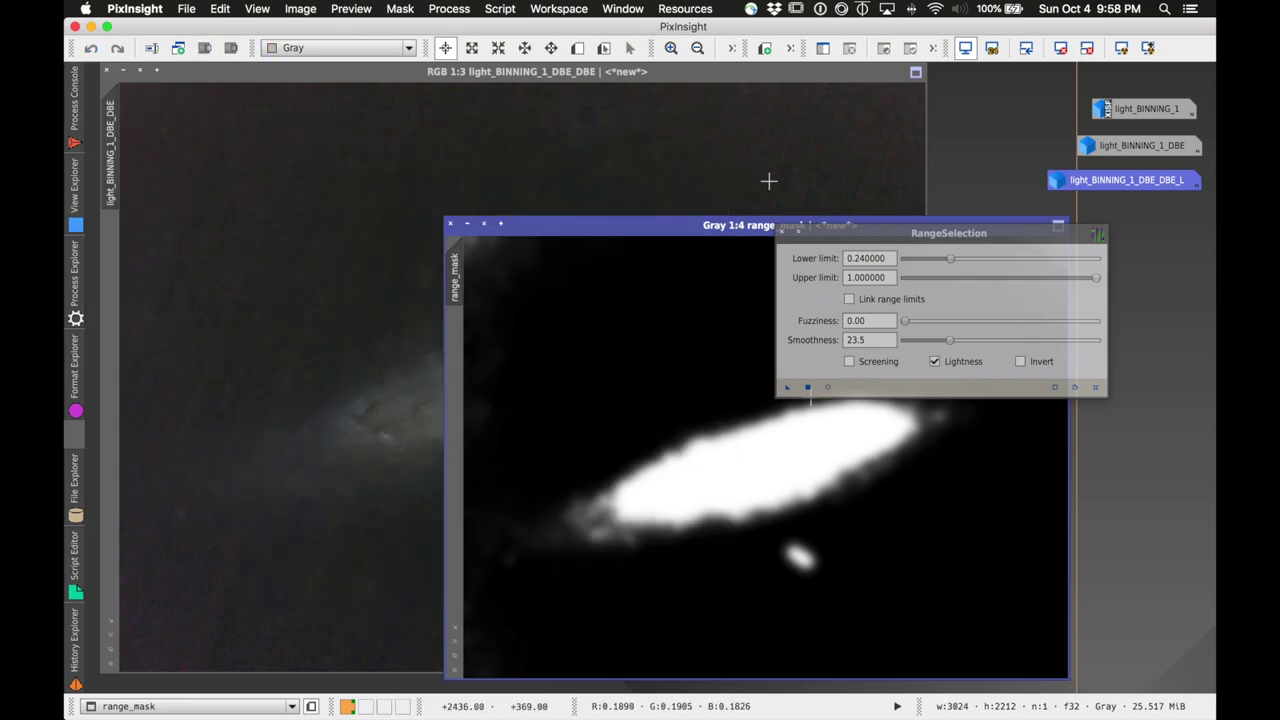
pyautogui.click(776, 246)
# - Start CloneStamp on the range mask and set the brush radius to 50
pyautogui.moveTo(694, 226); pyautogui.dragTo(714, 165)
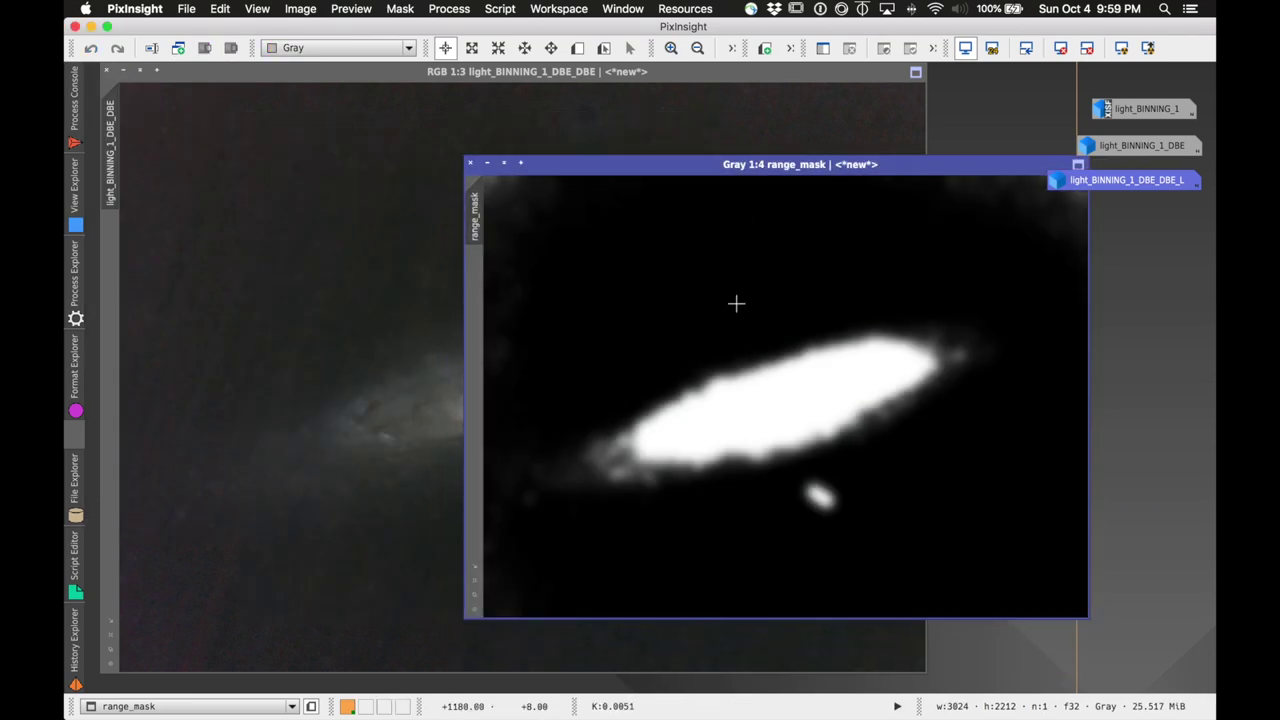
pyautogui.moveTo(951, 163); pyautogui.dragTo(787, 191)
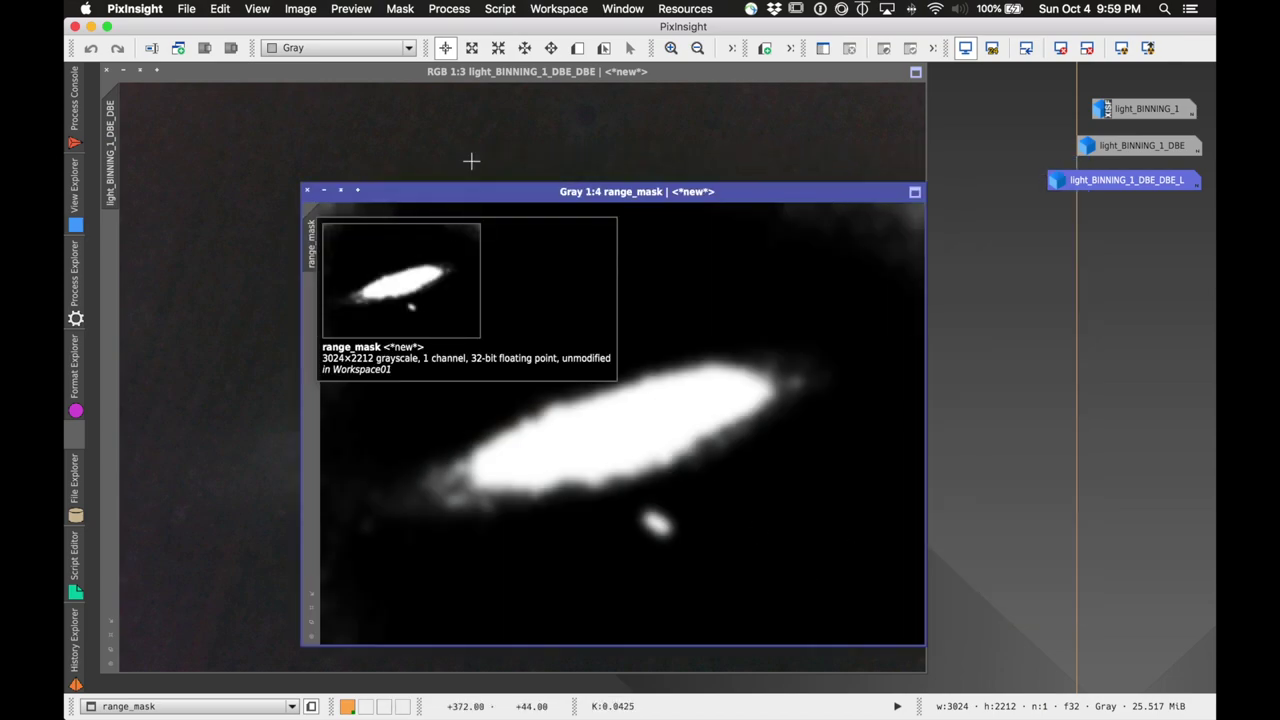
pyautogui.click(449, 9)
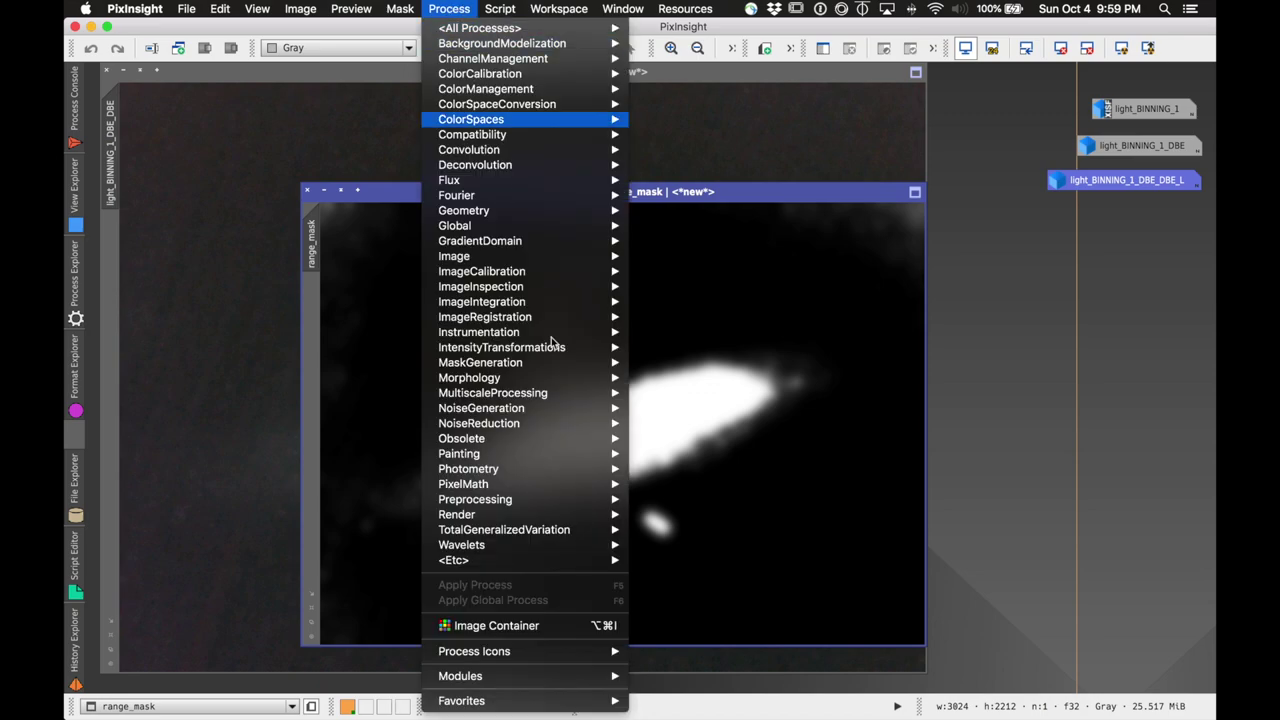
pyautogui.moveTo(554, 474)
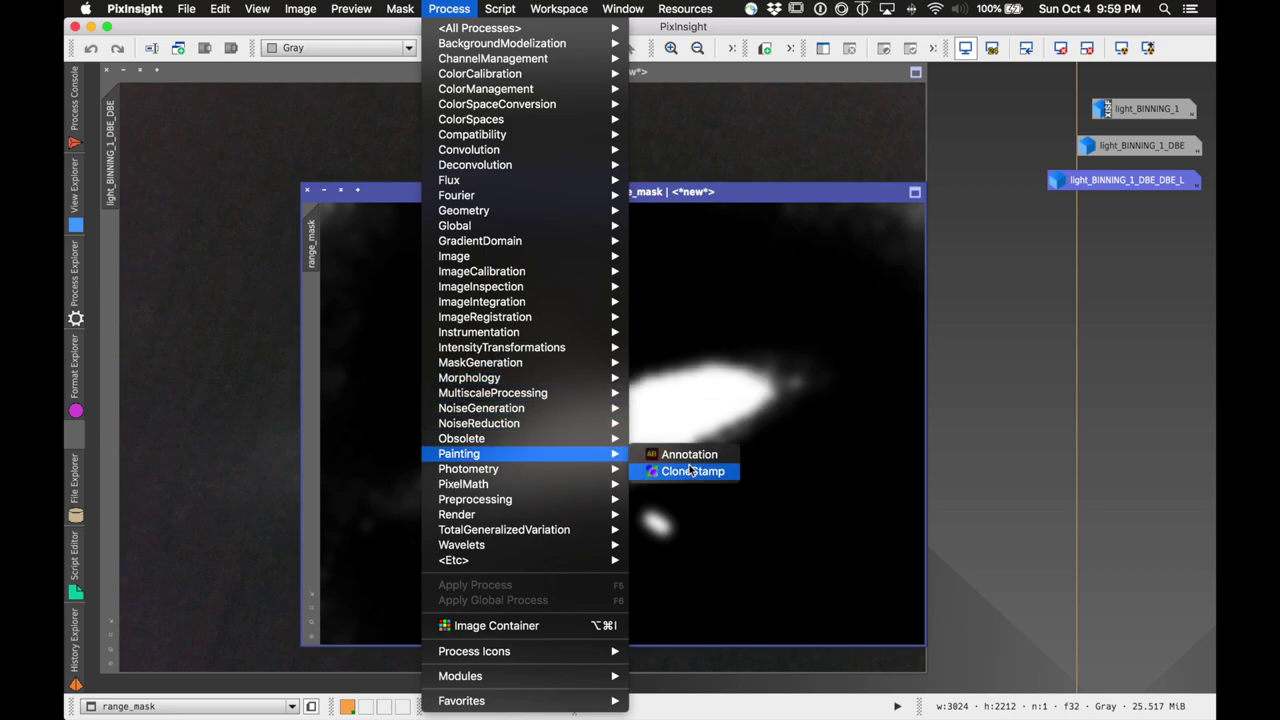
pyautogui.click(690, 471)
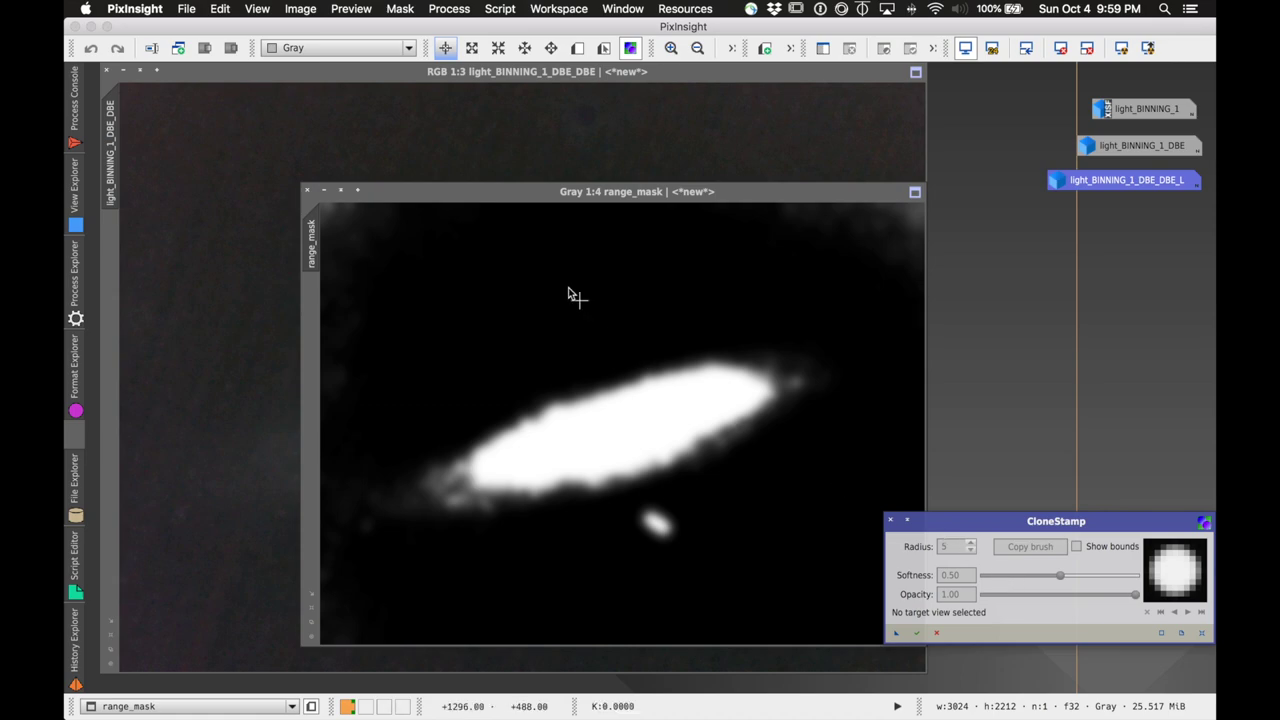
pyautogui.click(749, 343)
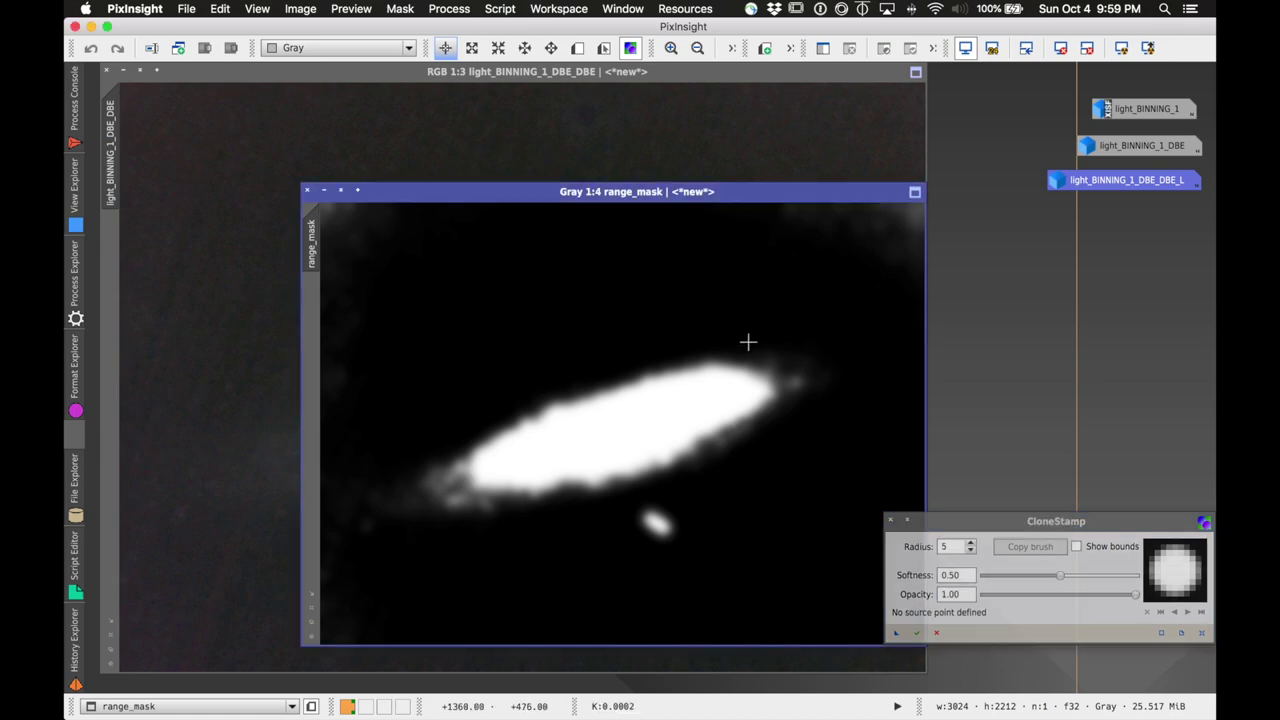
pyautogui.doubleClick(955, 547)
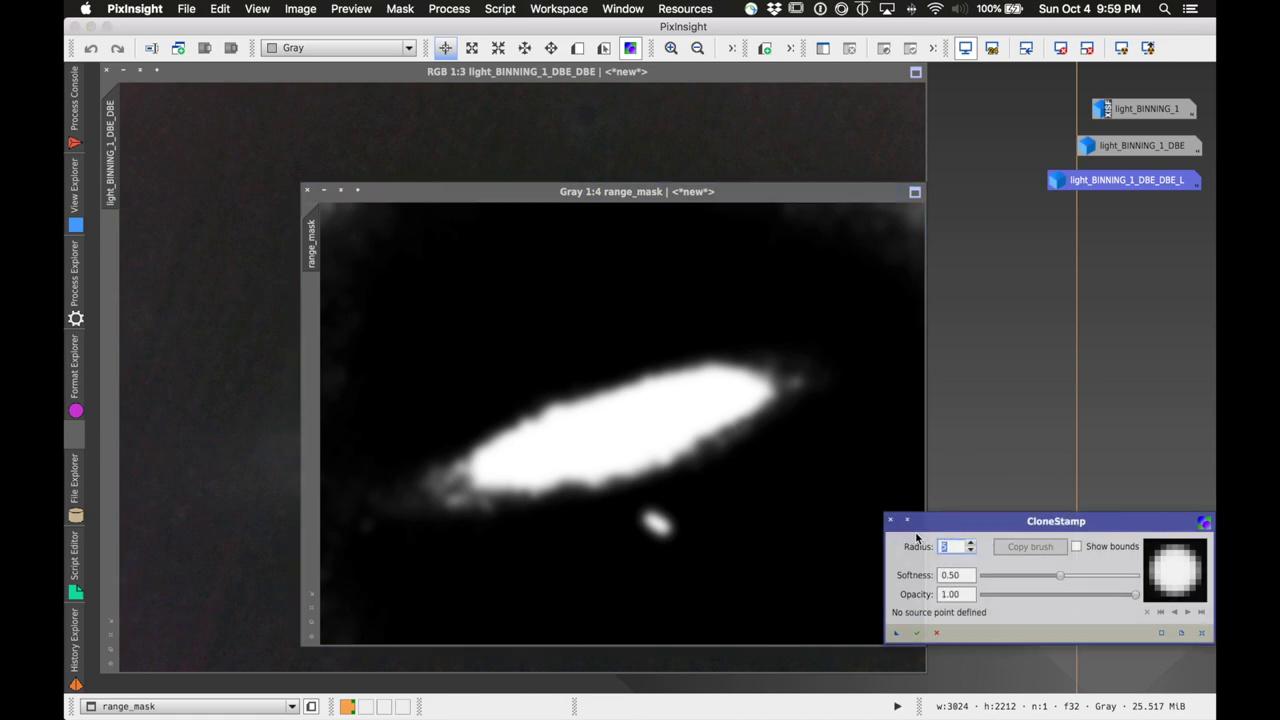
pyautogui.write('50')
# - Clone black background over the gray haze in the range mask's upper-left corner
pyautogui.scroll(1, 447, 262)
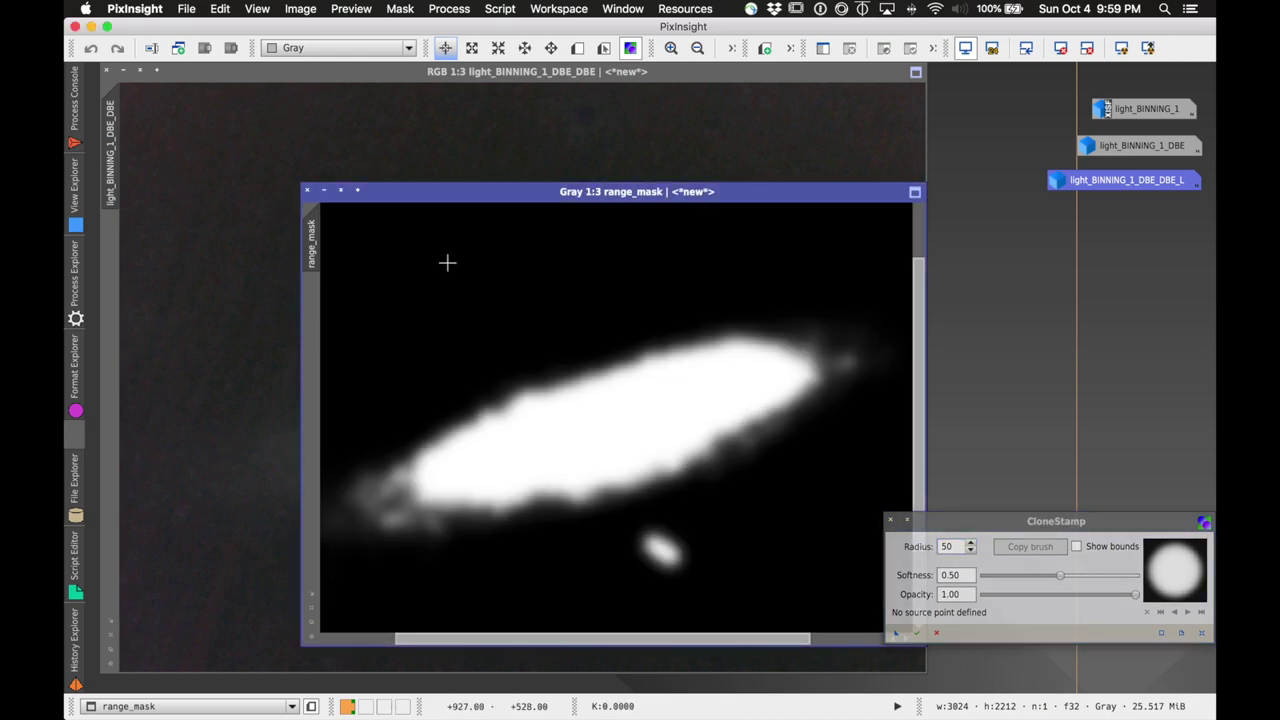
pyautogui.keyDown('super'); pyautogui.click(443, 263); pyautogui.keyUp('super')
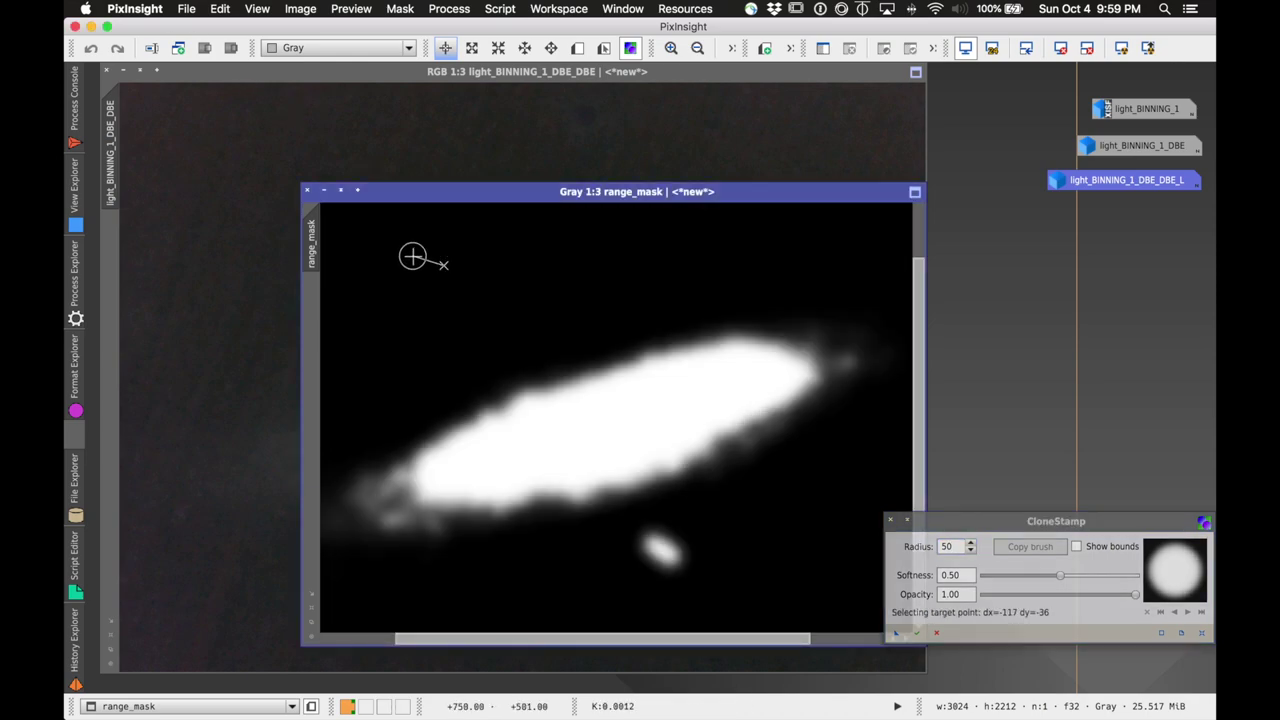
pyautogui.moveTo(920, 303); pyautogui.dragTo(914, 250)
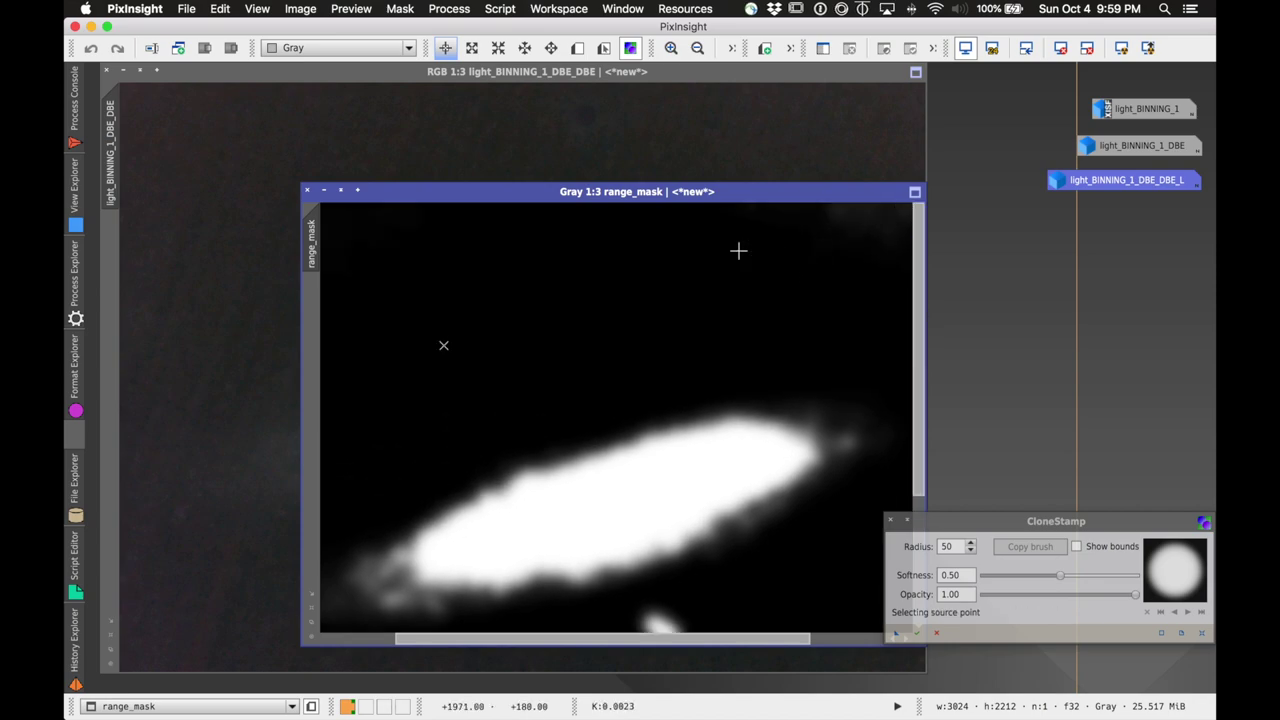
pyautogui.scroll(-1, 737, 251)
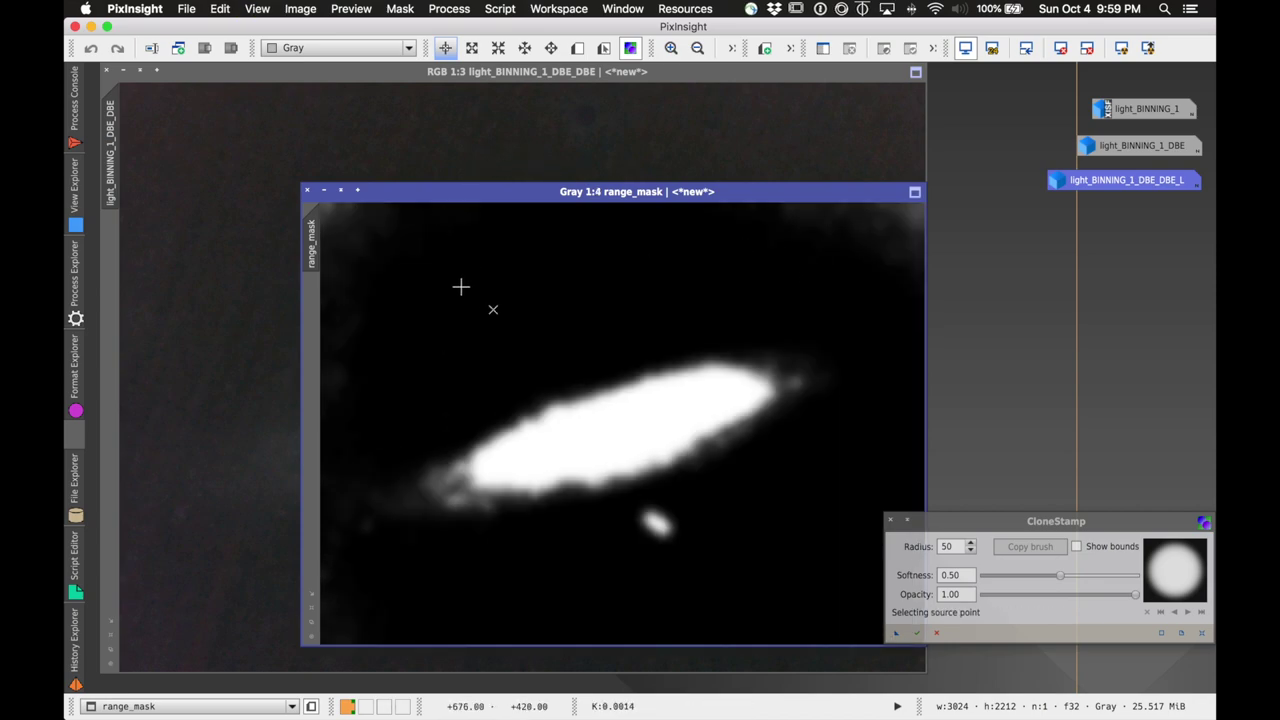
pyautogui.moveTo(346, 214)
pyautogui.mouseDown()
pyautogui.moveTo(340, 234)
pyautogui.moveTo(363, 241)
pyautogui.moveTo(351, 209)
pyautogui.moveTo(323, 217)
pyautogui.moveTo(366, 214)
pyautogui.mouseUp()
# - Clone black background over the gray haze in the range mask's upper-right corner, using two sampled source points
pyautogui.keyDown('super'); pyautogui.click(794, 251); pyautogui.keyUp('super')
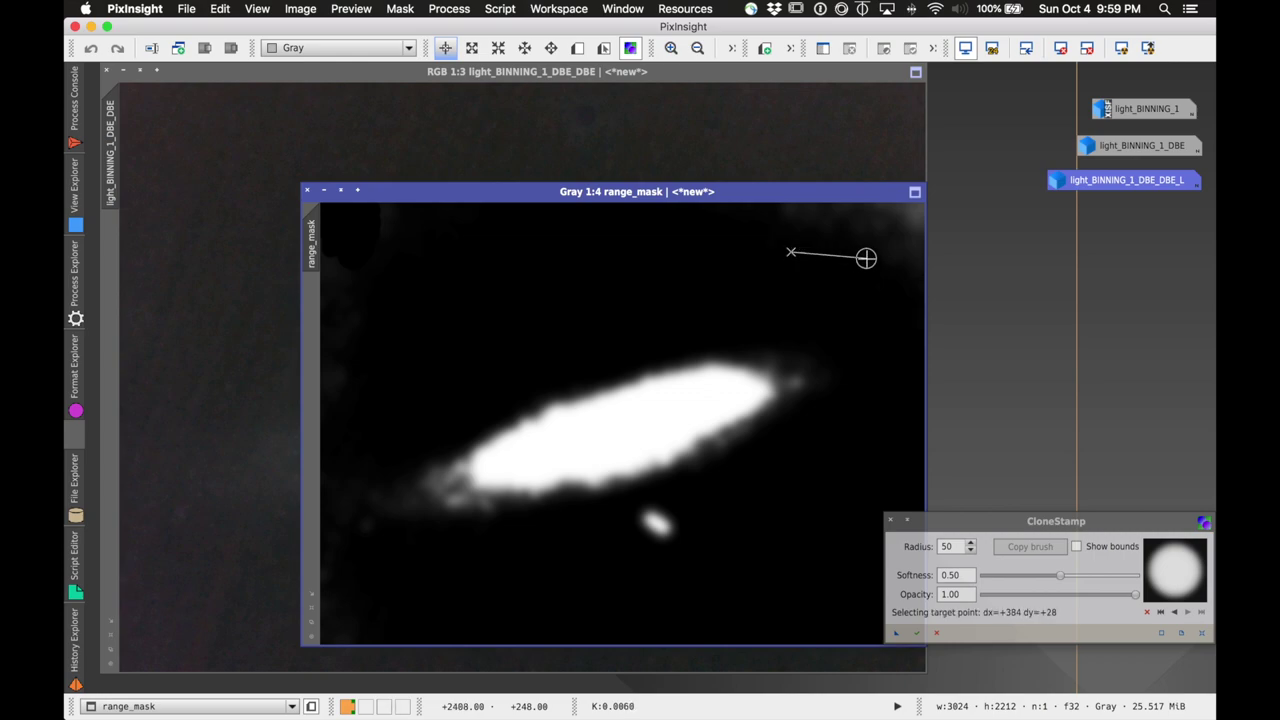
pyautogui.moveTo(866, 260)
pyautogui.mouseDown()
pyautogui.moveTo(893, 240)
pyautogui.moveTo(912, 262)
pyautogui.moveTo(925, 234)
pyautogui.mouseUp()
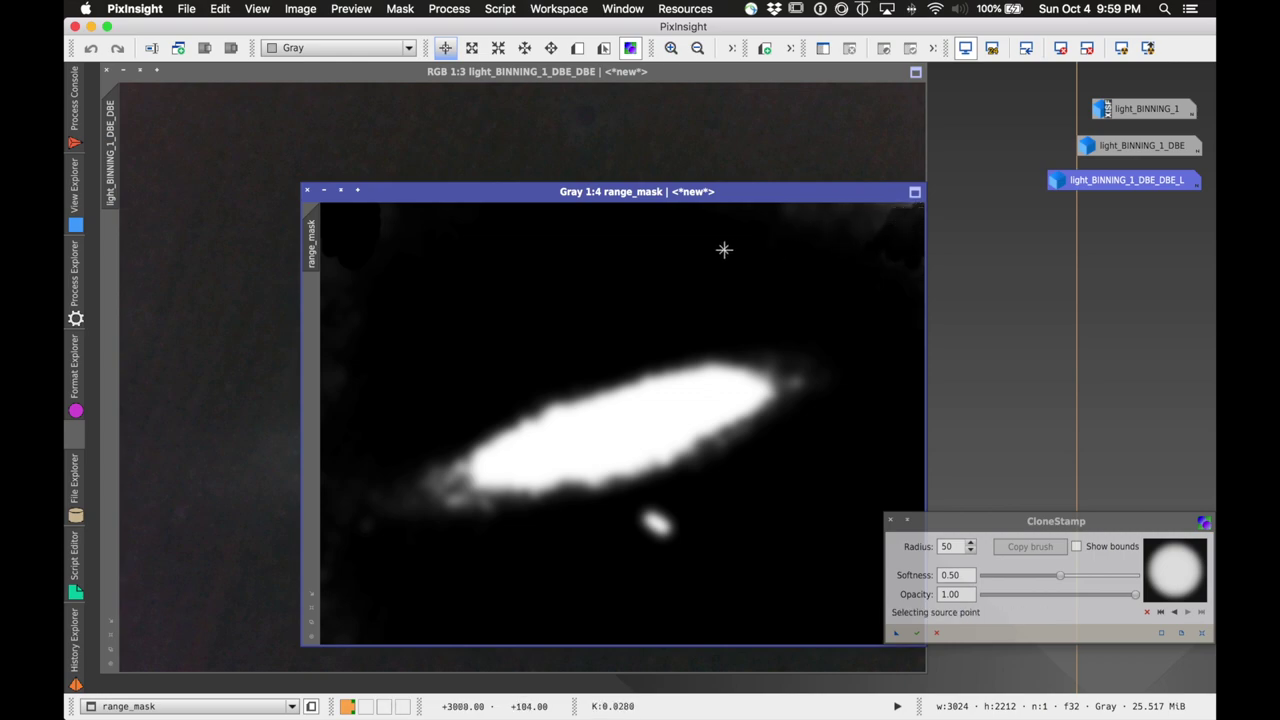
pyautogui.keyDown('super'); pyautogui.click(679, 260); pyautogui.keyUp('super')
pyautogui.moveTo(814, 226)
pyautogui.mouseDown()
pyautogui.moveTo(806, 214)
pyautogui.moveTo(897, 206)
pyautogui.moveTo(869, 233)
pyautogui.mouseUp()
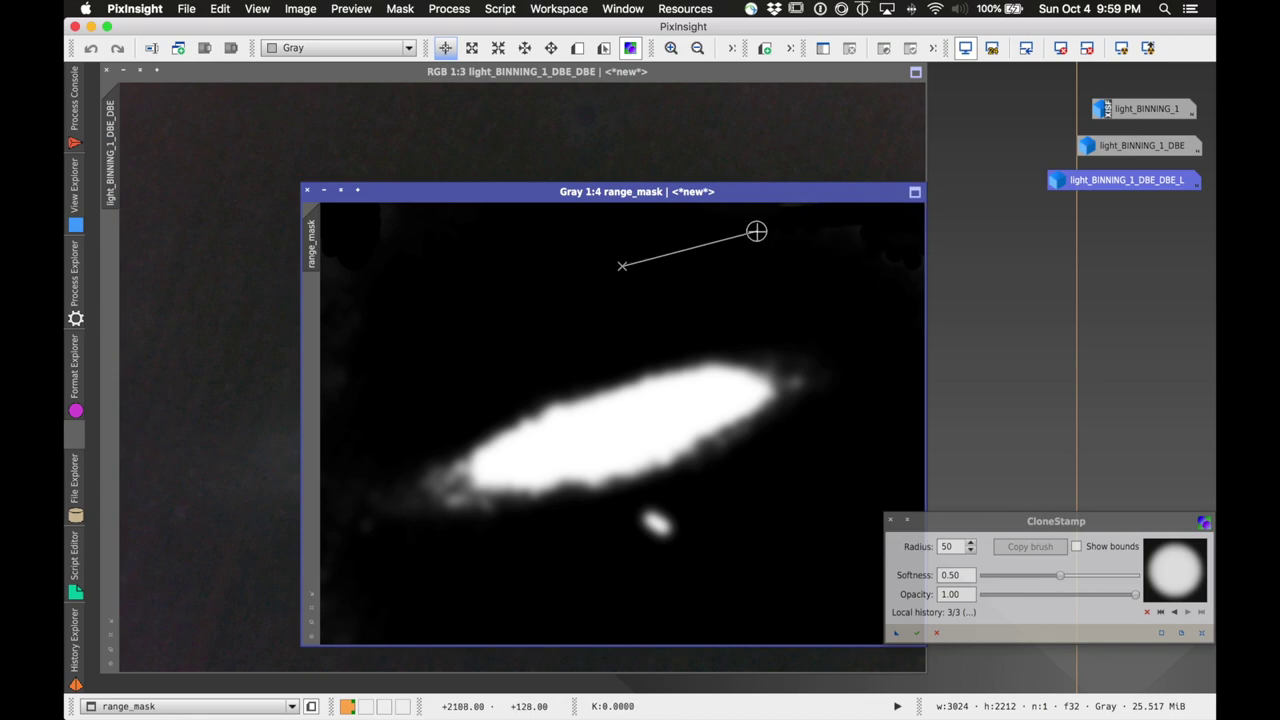
# - Try cloning black background over the faint patches beyond the galaxy's lower-left tip in the mask, and undo that stroke
pyautogui.keyDown('super'); pyautogui.click(446, 266); pyautogui.keyUp('super')
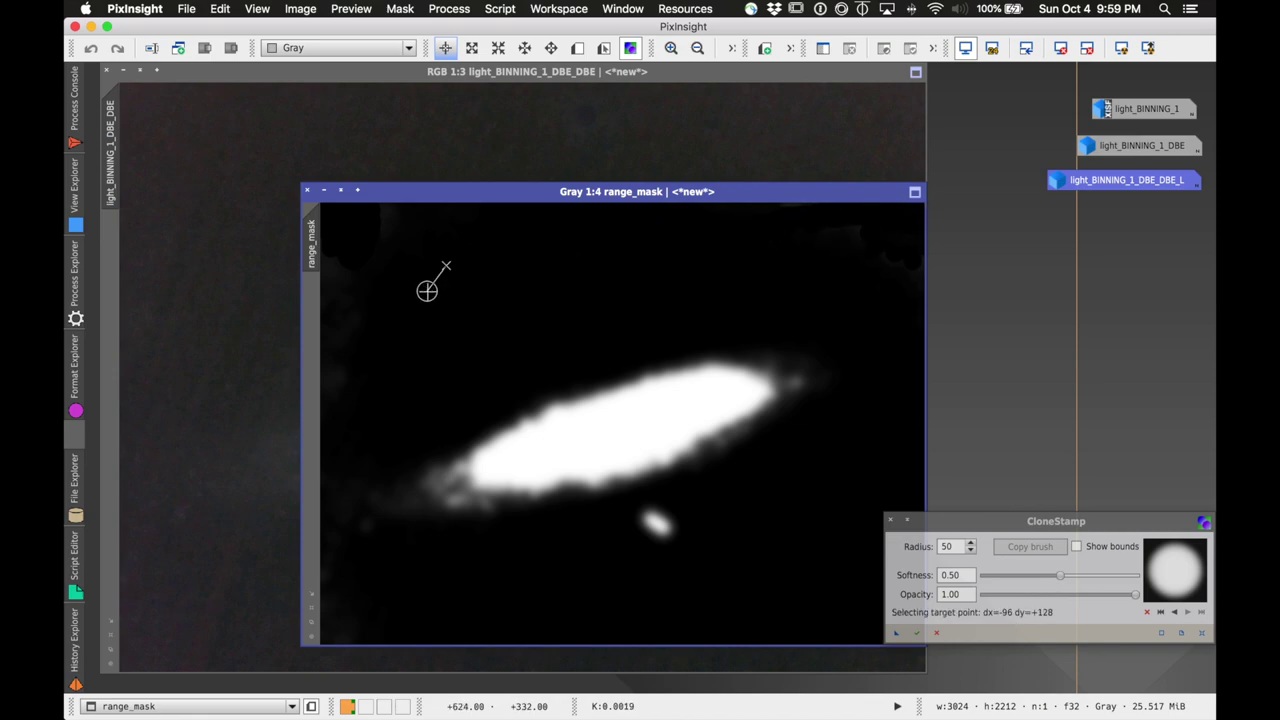
pyautogui.moveTo(387, 503)
pyautogui.mouseDown()
pyautogui.moveTo(394, 486)
pyautogui.moveTo(411, 503)
pyautogui.moveTo(400, 494)
pyautogui.moveTo(377, 527)
pyautogui.mouseUp()
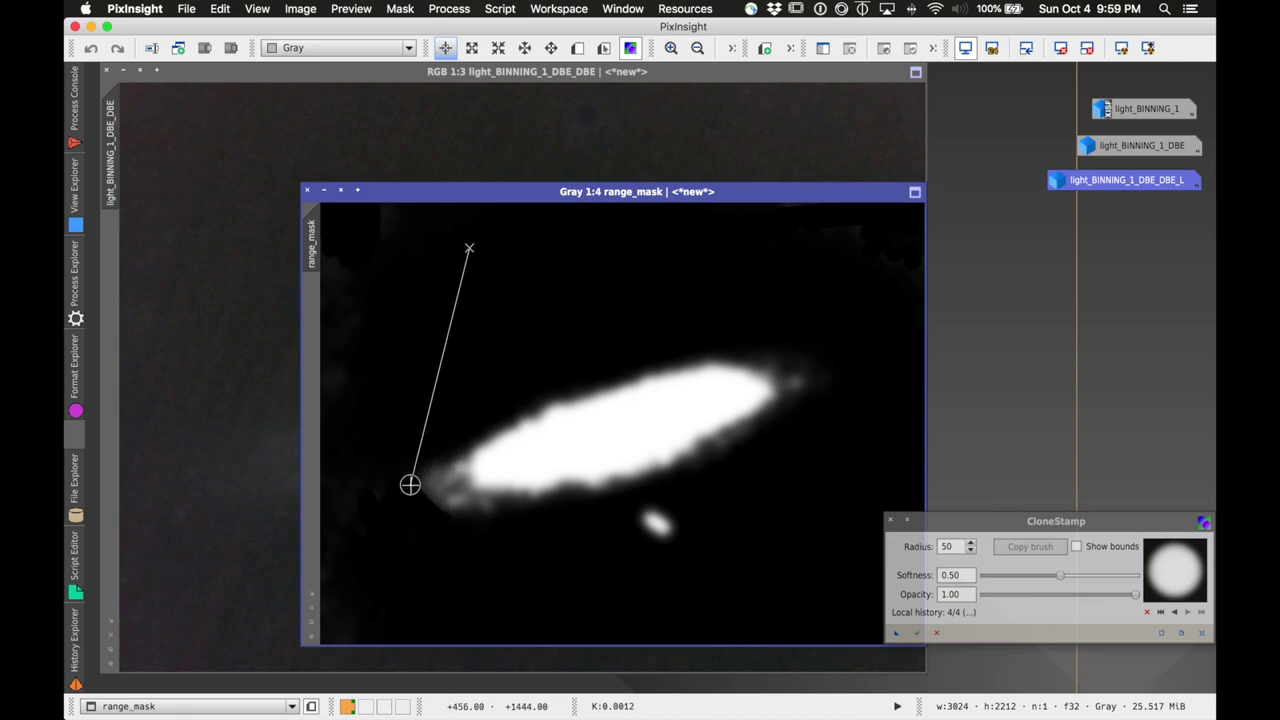
pyautogui.scroll(1, 418, 456)
pyautogui.press('super+z')
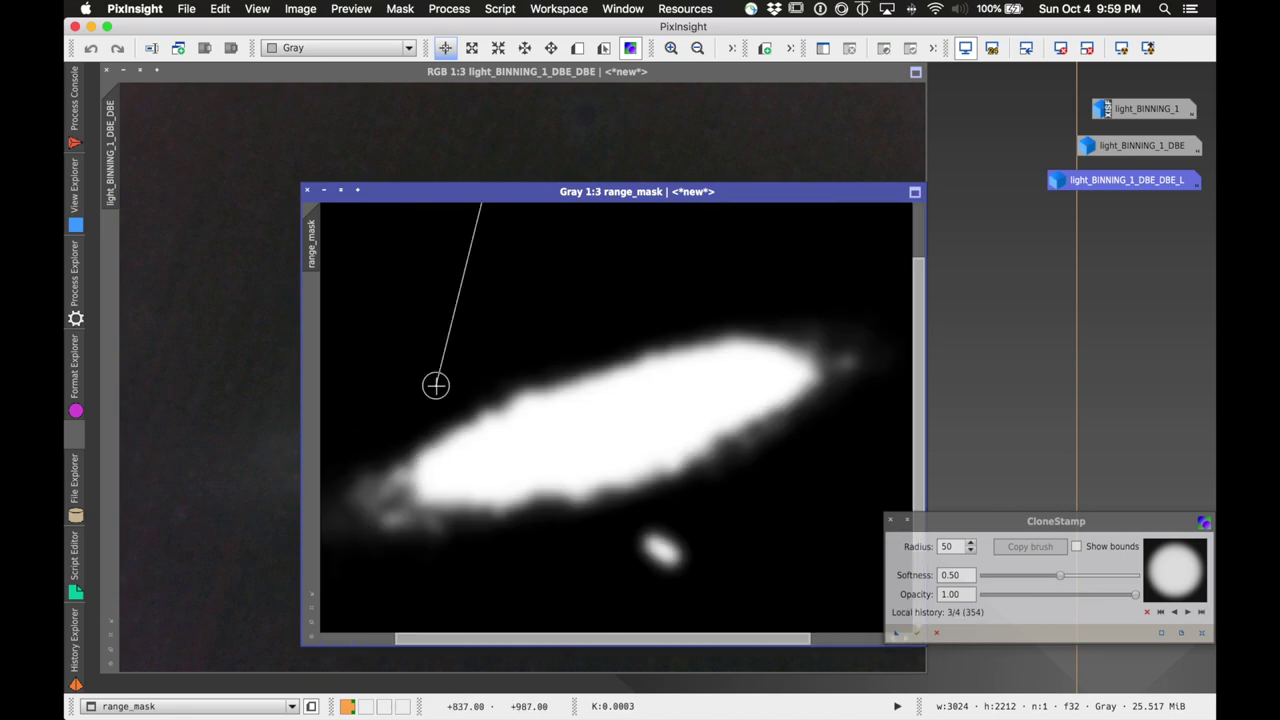
# - Clone black background over the faint patches around the galaxy's lower-left tip in the range mask, commit the edits and close CloneStamp
pyautogui.press('super+minus')
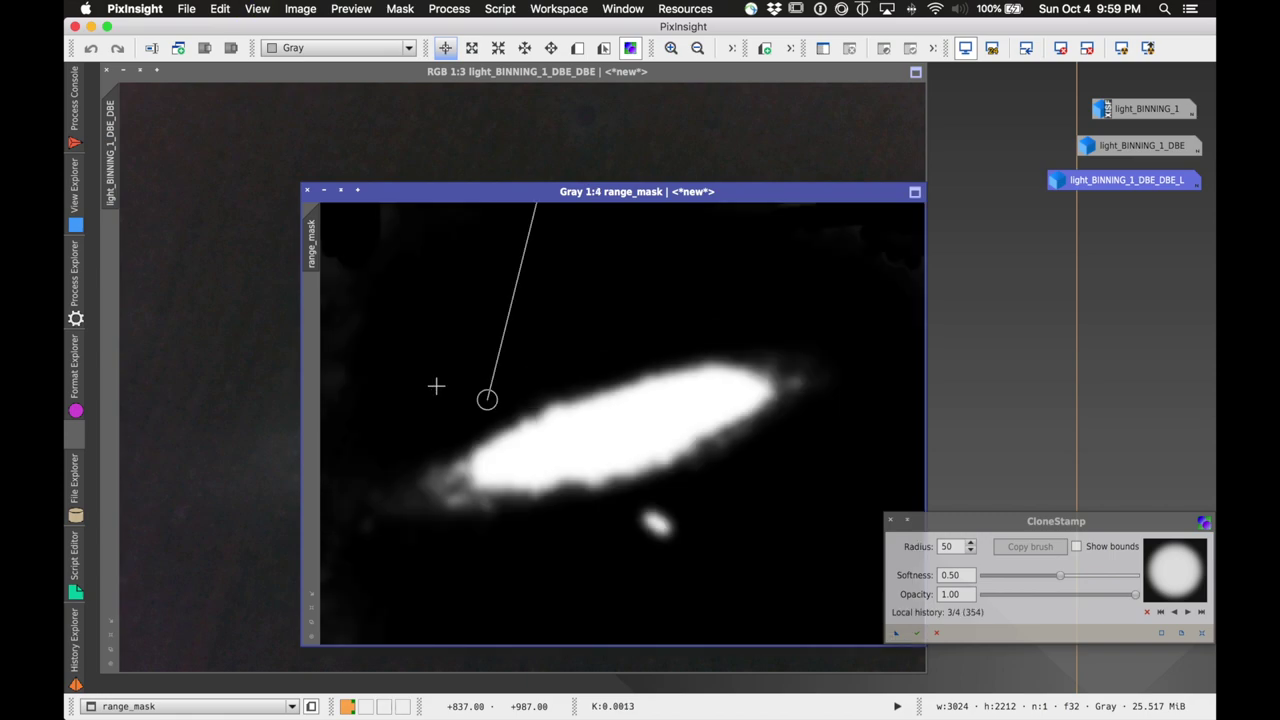
pyautogui.keyDown('super'); pyautogui.click(361, 370); pyautogui.keyUp('super')
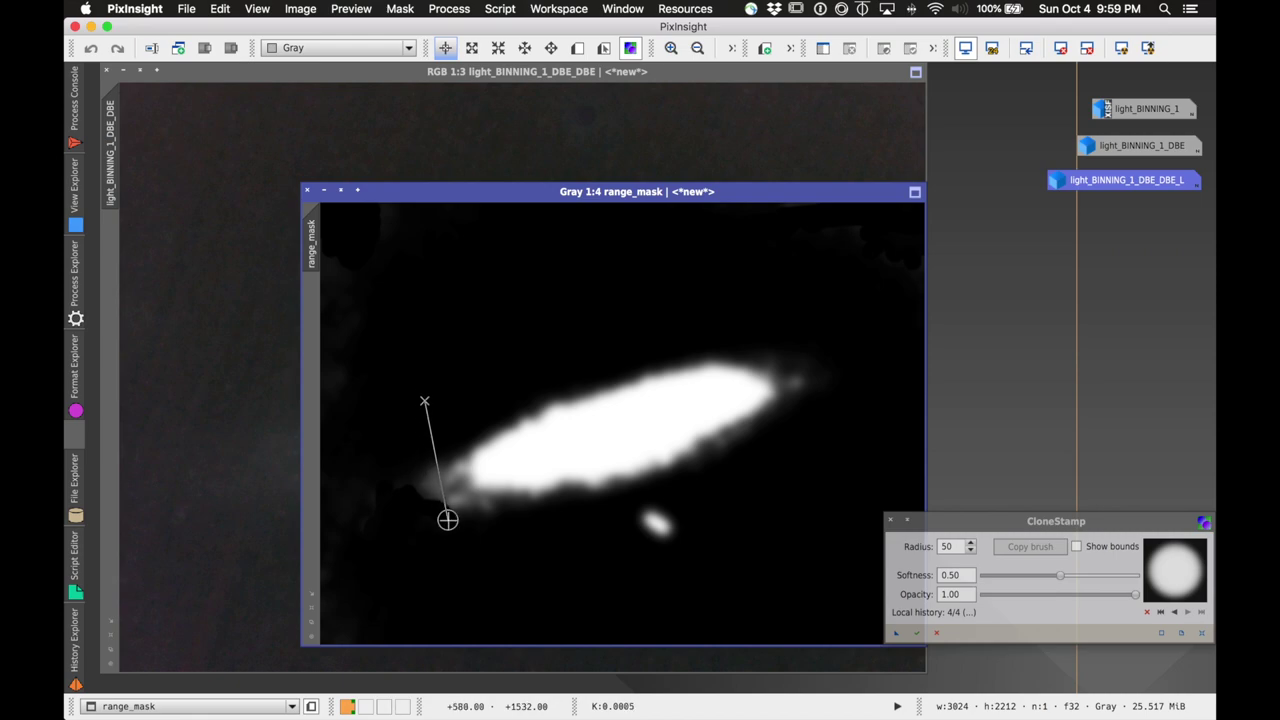
pyautogui.click(449, 517)
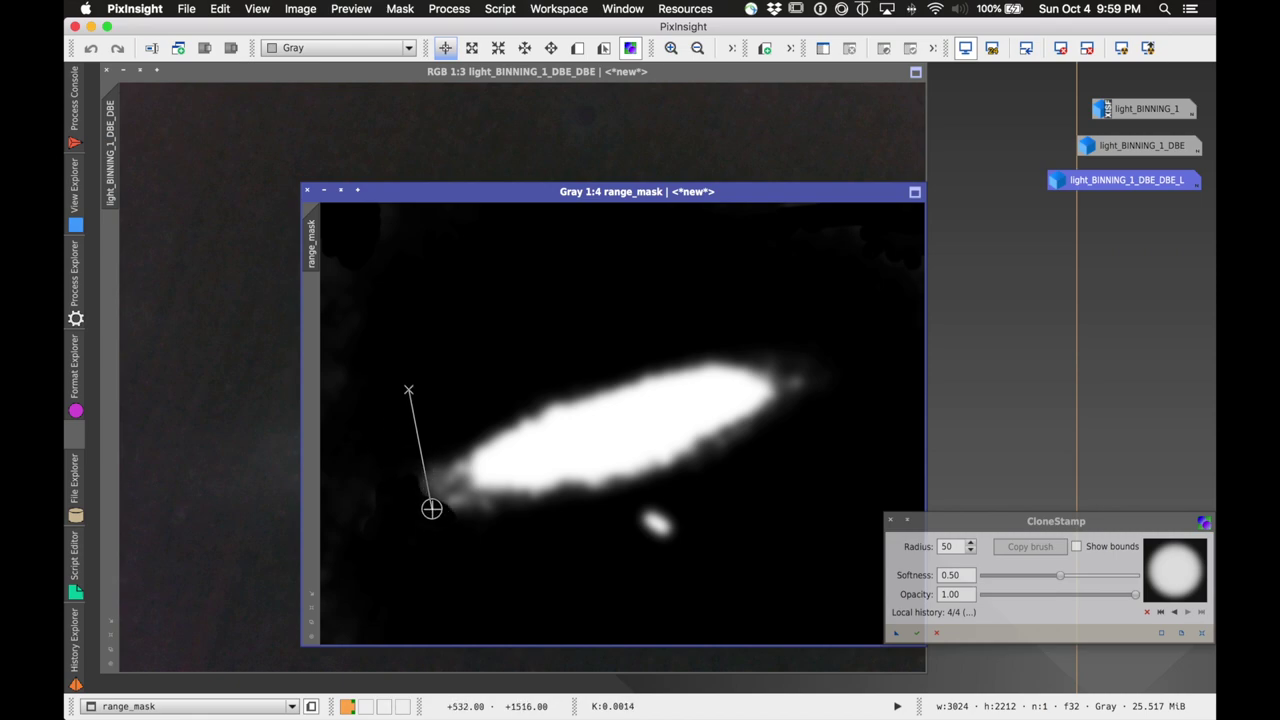
pyautogui.click(472, 517)
pyautogui.click(466, 517)
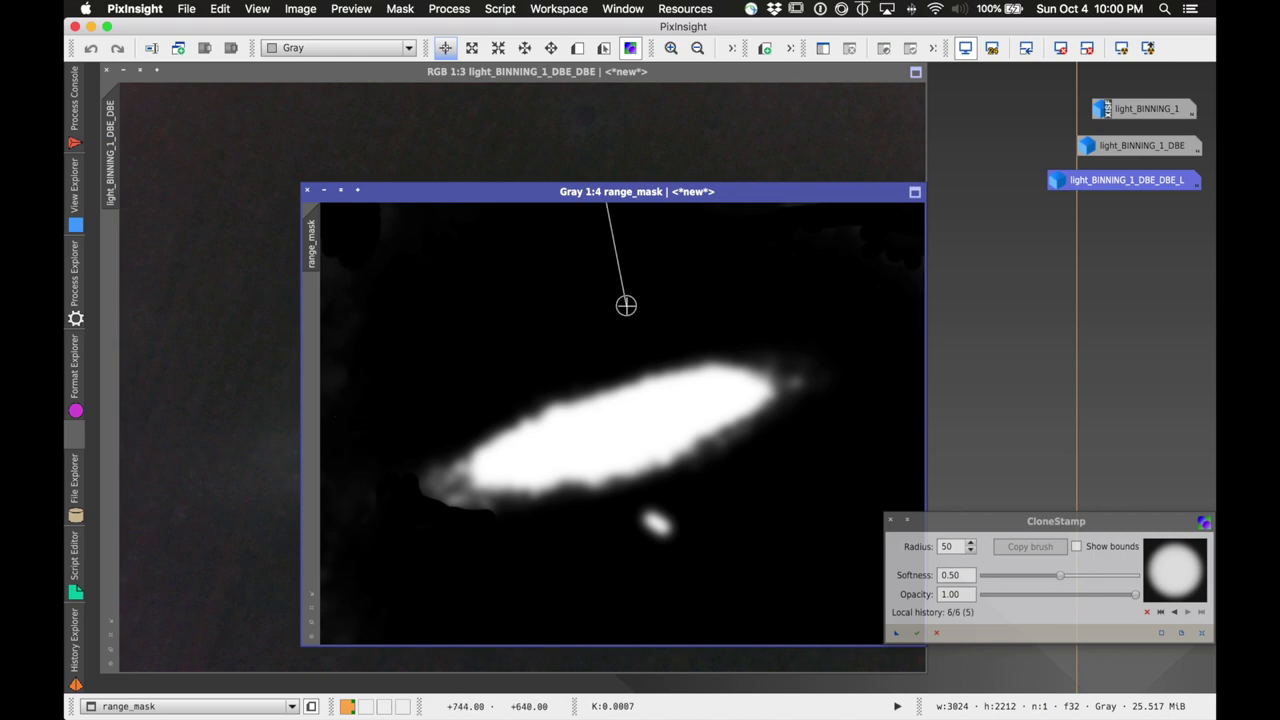
pyautogui.click(917, 633)
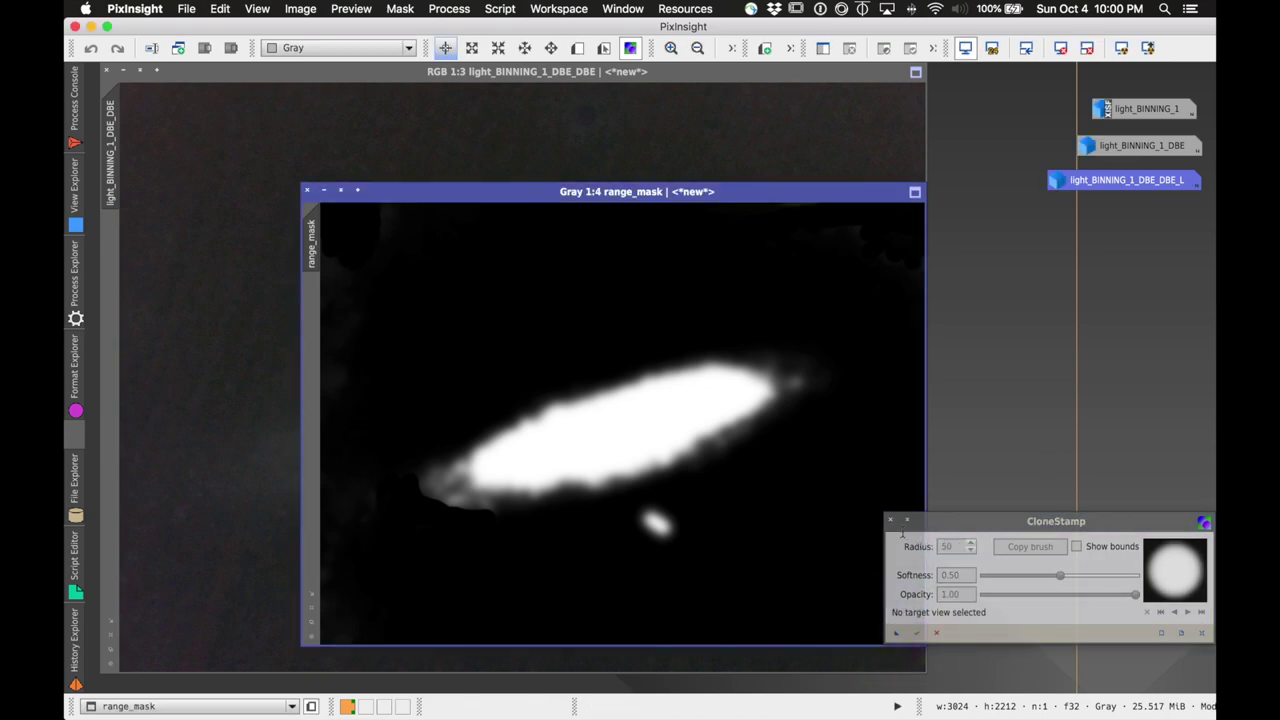
pyautogui.click(890, 519)
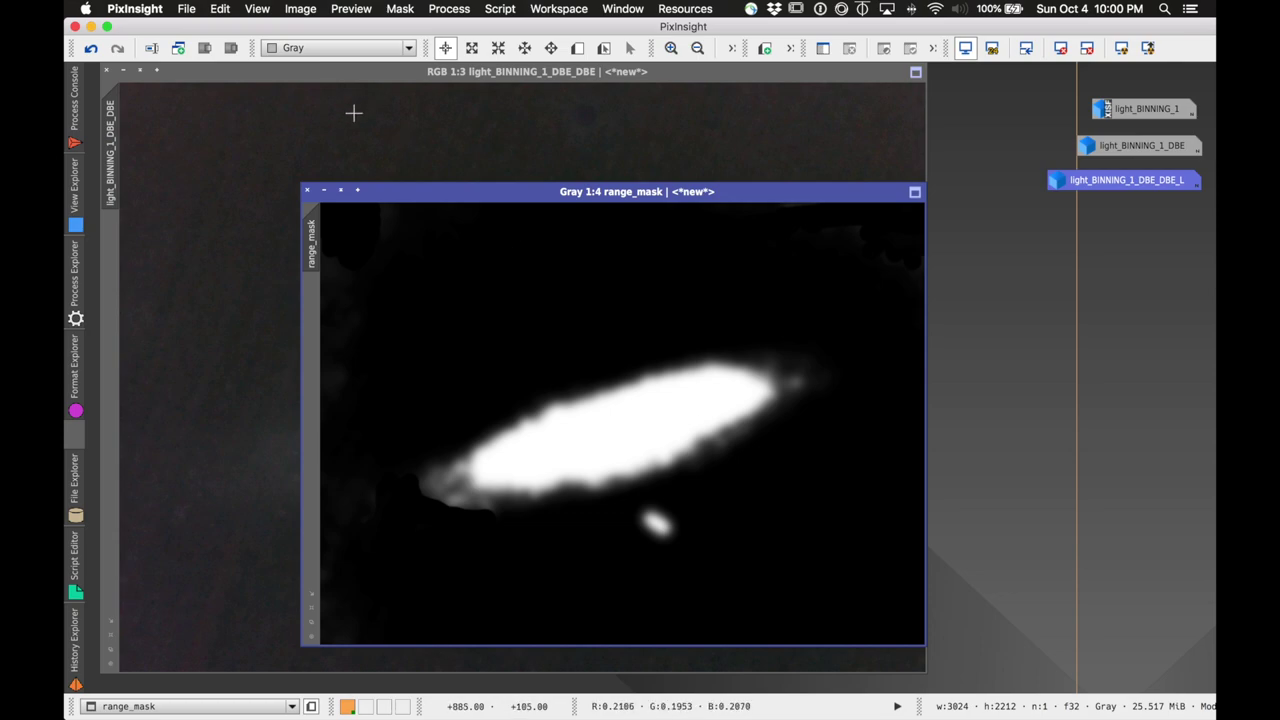
# - Assign range_mask as the mask of the light_BINNING_1_DBE_DBE image, move the mask window aside and show the mask overlay
pyautogui.moveTo(313, 236); pyautogui.dragTo(113, 253)
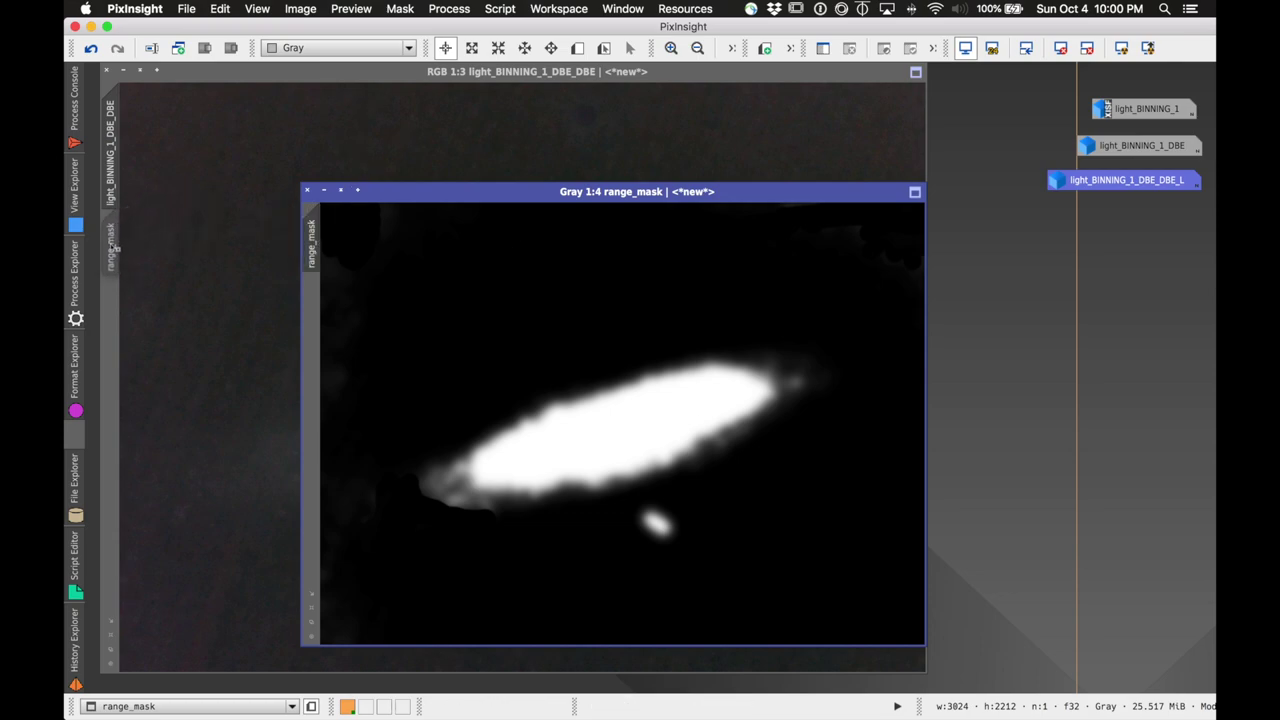
pyautogui.moveTo(113, 253)
pyautogui.mouseDown()
pyautogui.moveTo(314, 241)
pyautogui.moveTo(112, 247)
pyautogui.mouseUp()
pyautogui.moveTo(412, 191); pyautogui.dragTo(840, 191)
pyautogui.click(495, 70)
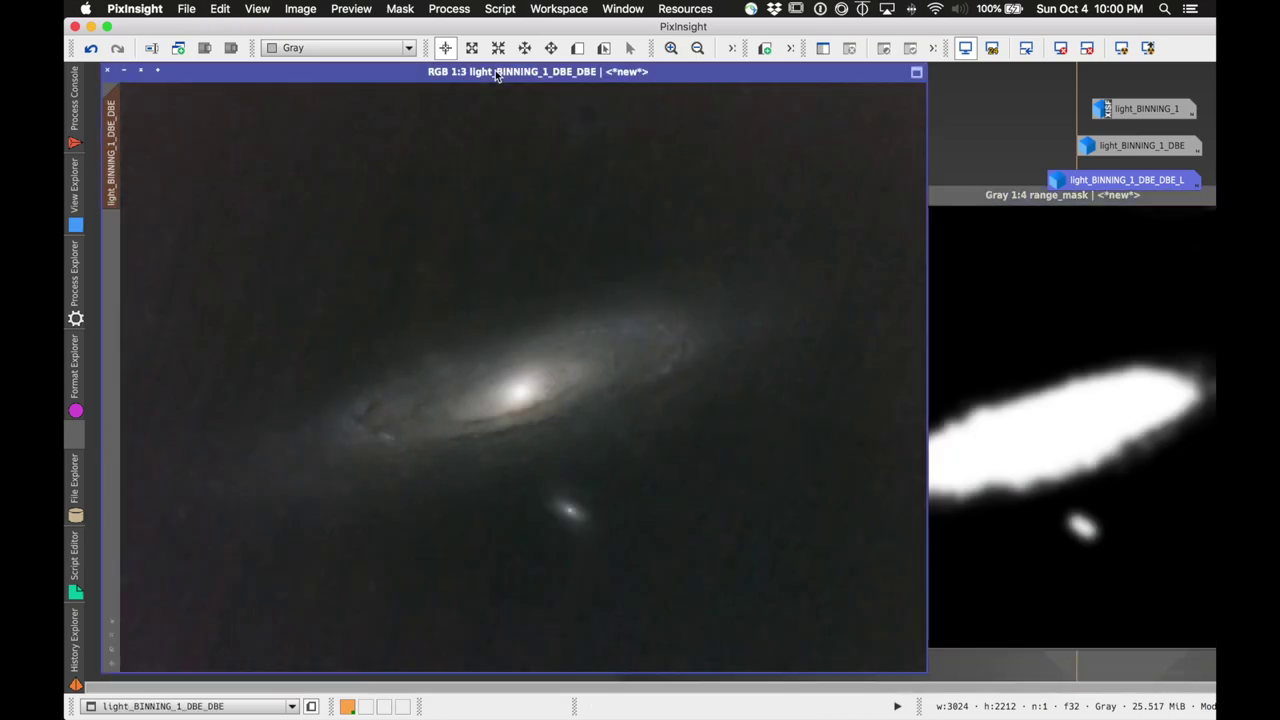
pyautogui.click(399, 9)
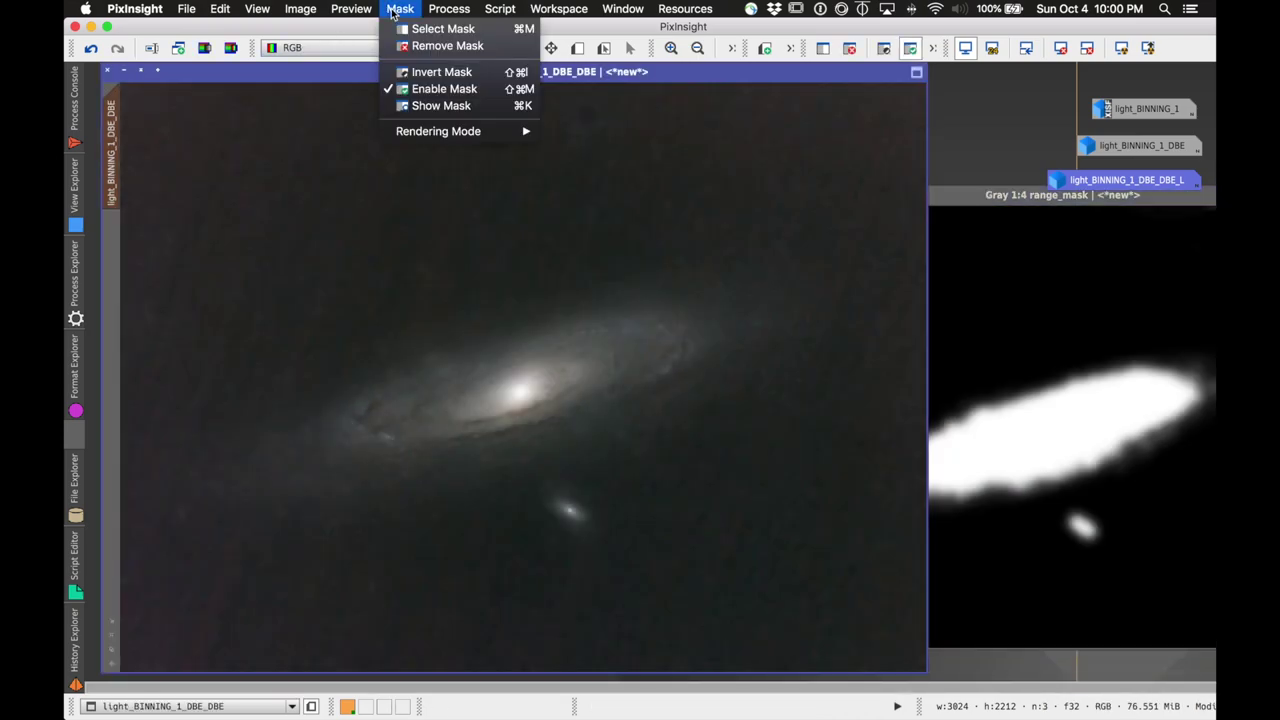
pyautogui.click(433, 106)
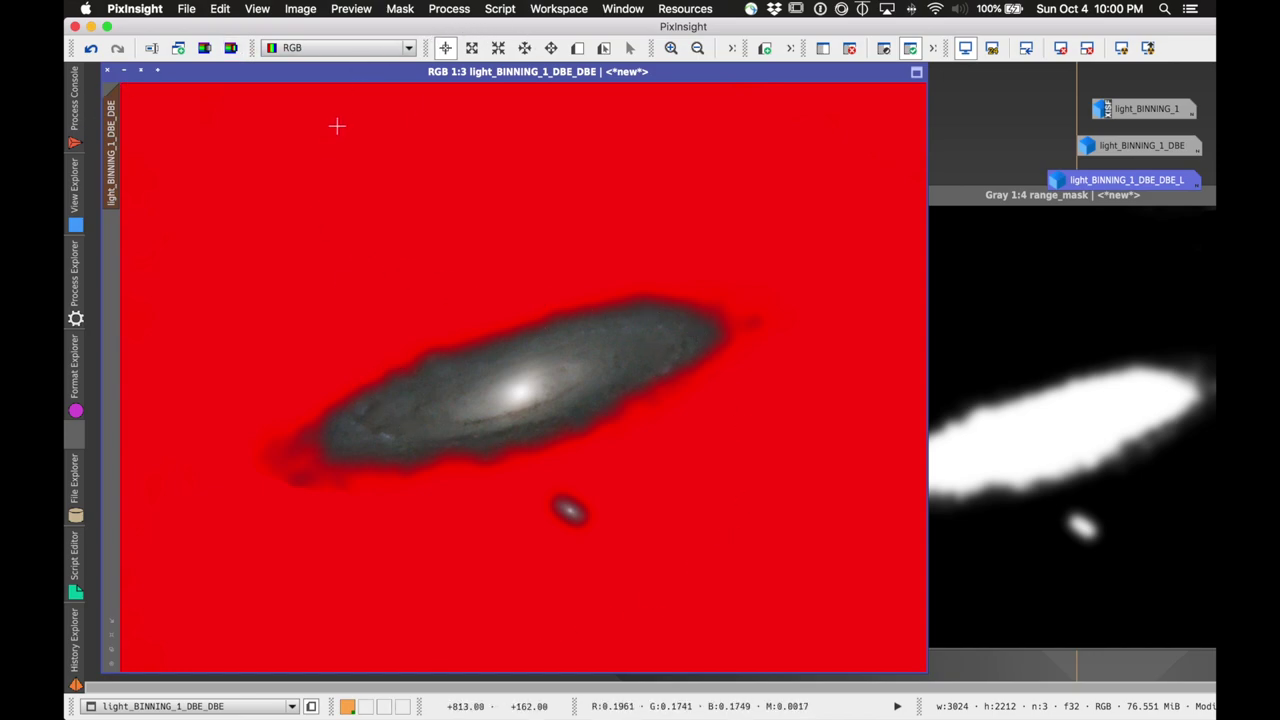
# - Boost the galaxy's saturation with a reset CurvesTransformation, placing an S-curve point at input 0.69474, output 0.85000, and apply it twice
pyautogui.click(436, 8)
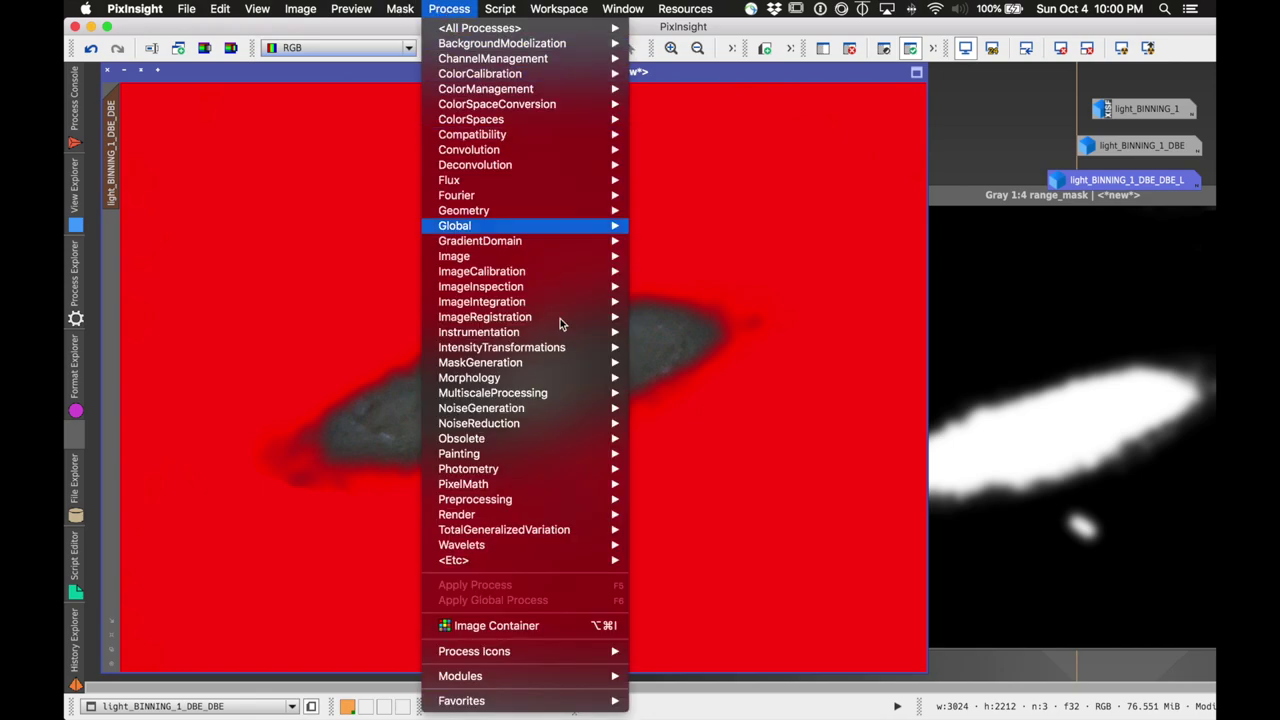
pyautogui.moveTo(551, 350)
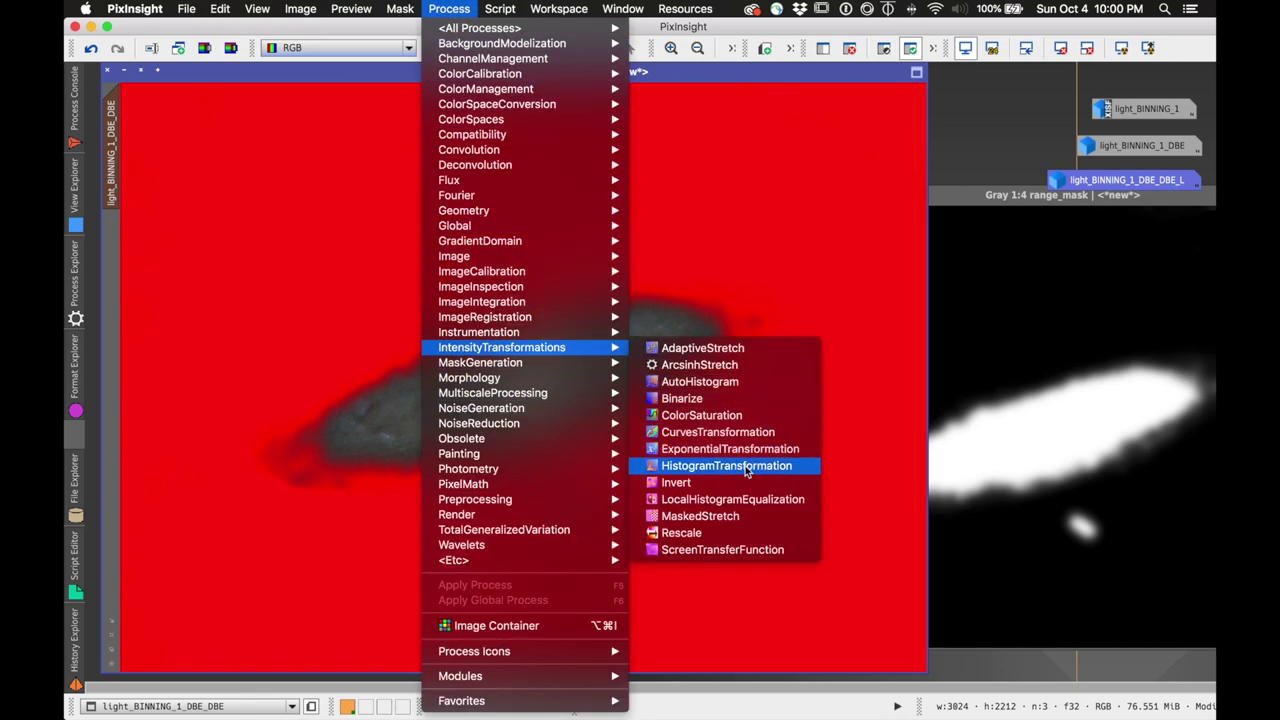
pyautogui.click(744, 432)
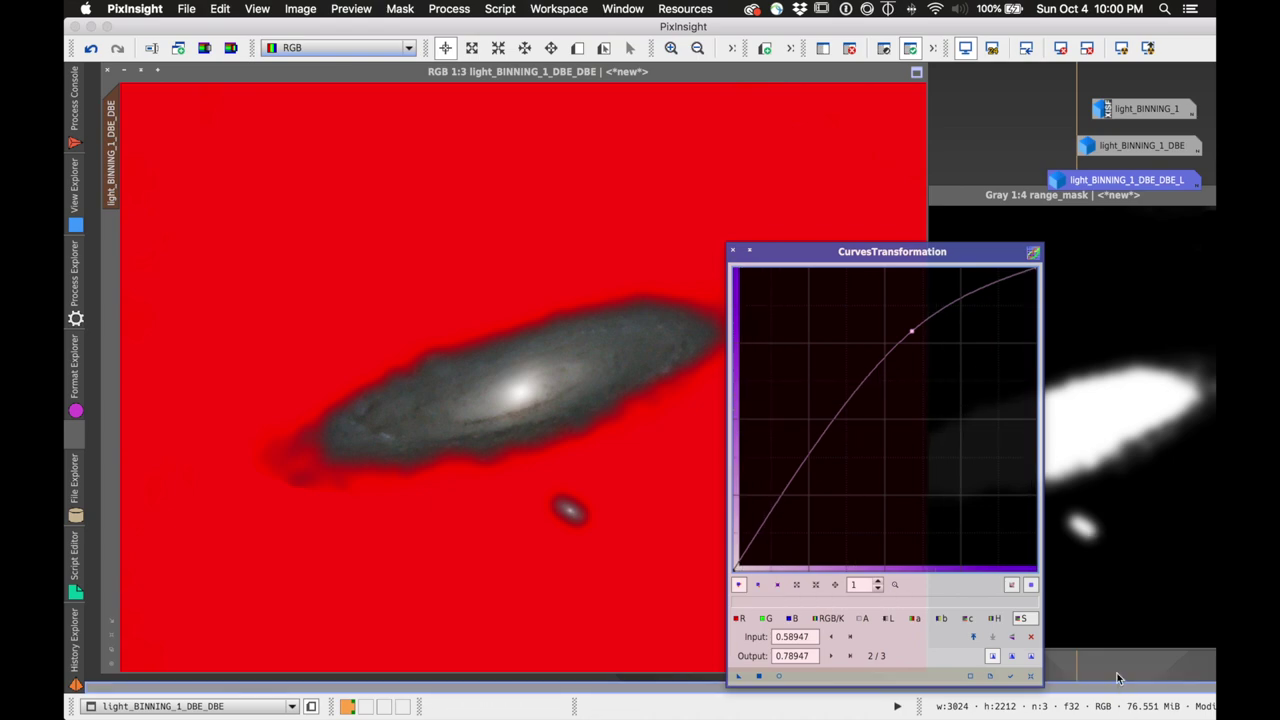
pyautogui.click(1033, 683)
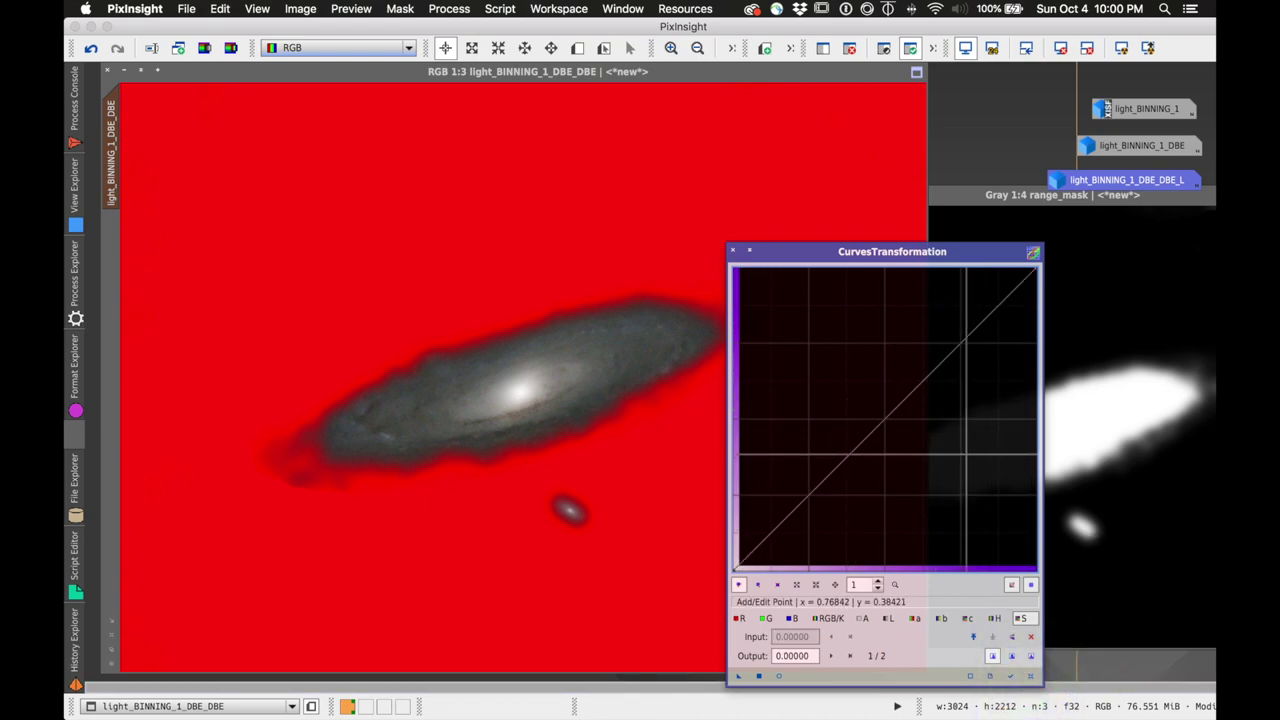
pyautogui.moveTo(959, 344); pyautogui.dragTo(942, 313)
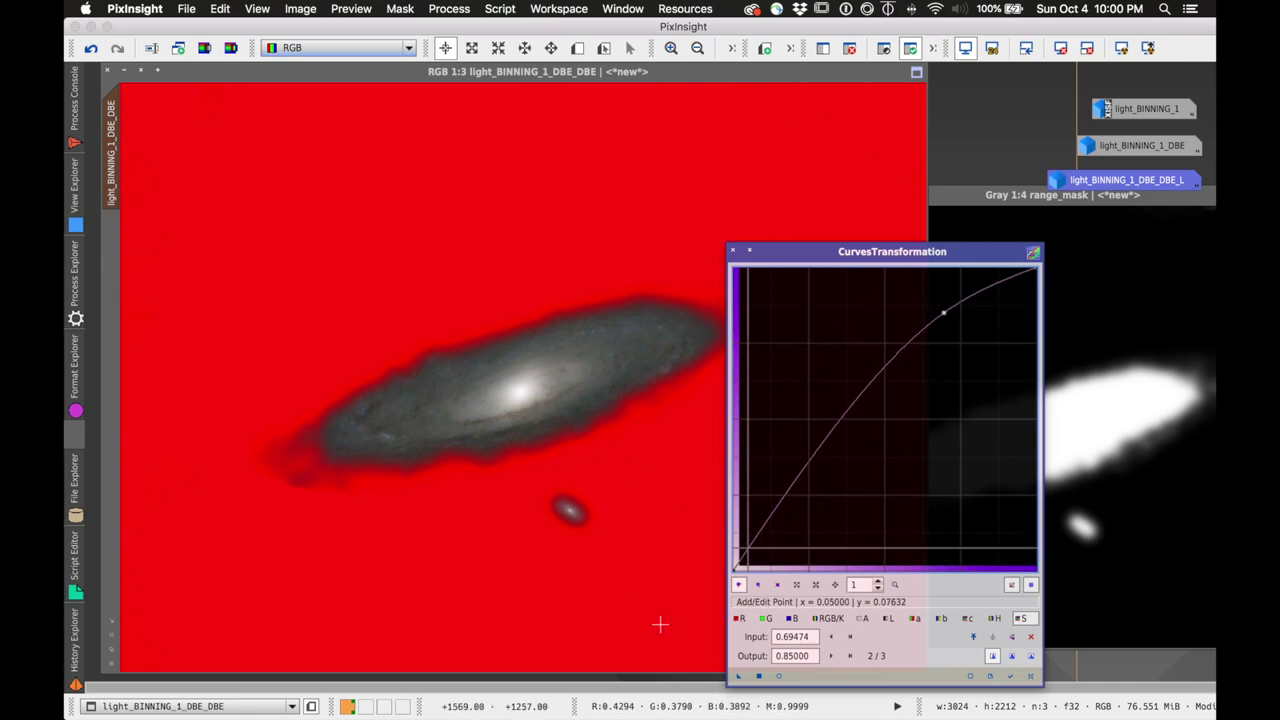
pyautogui.click(759, 677)
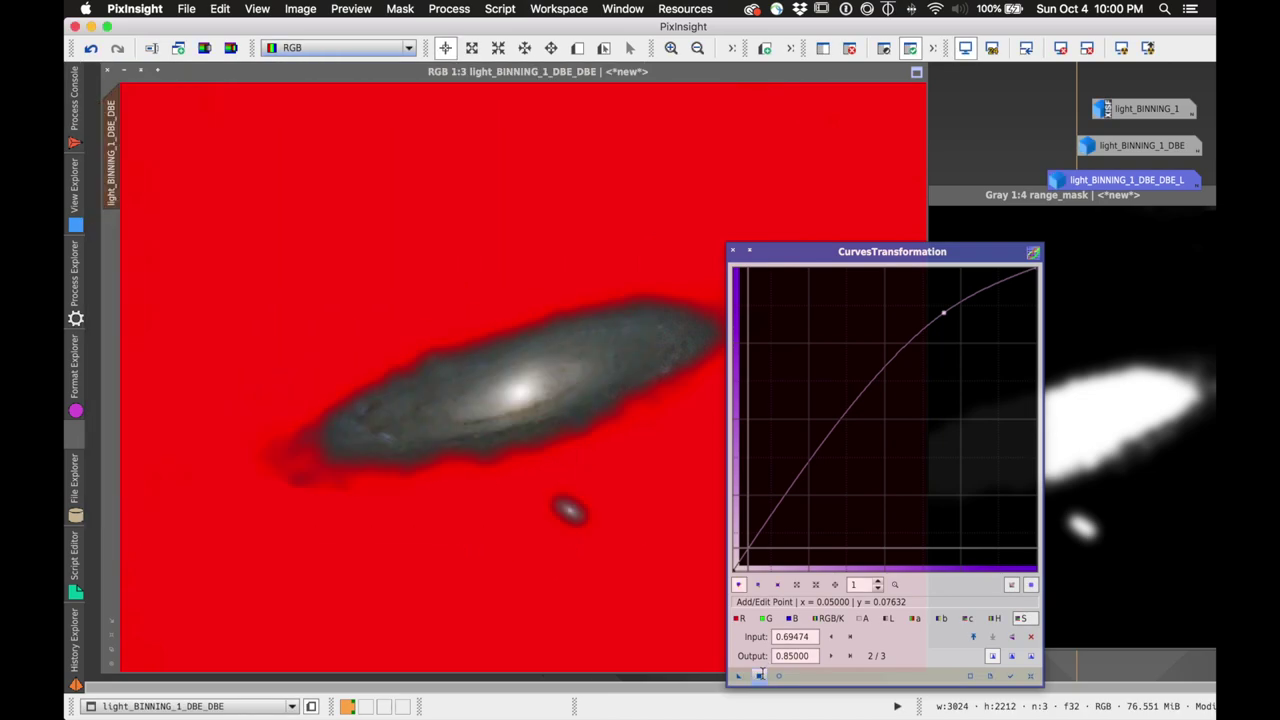
pyautogui.click(759, 677)
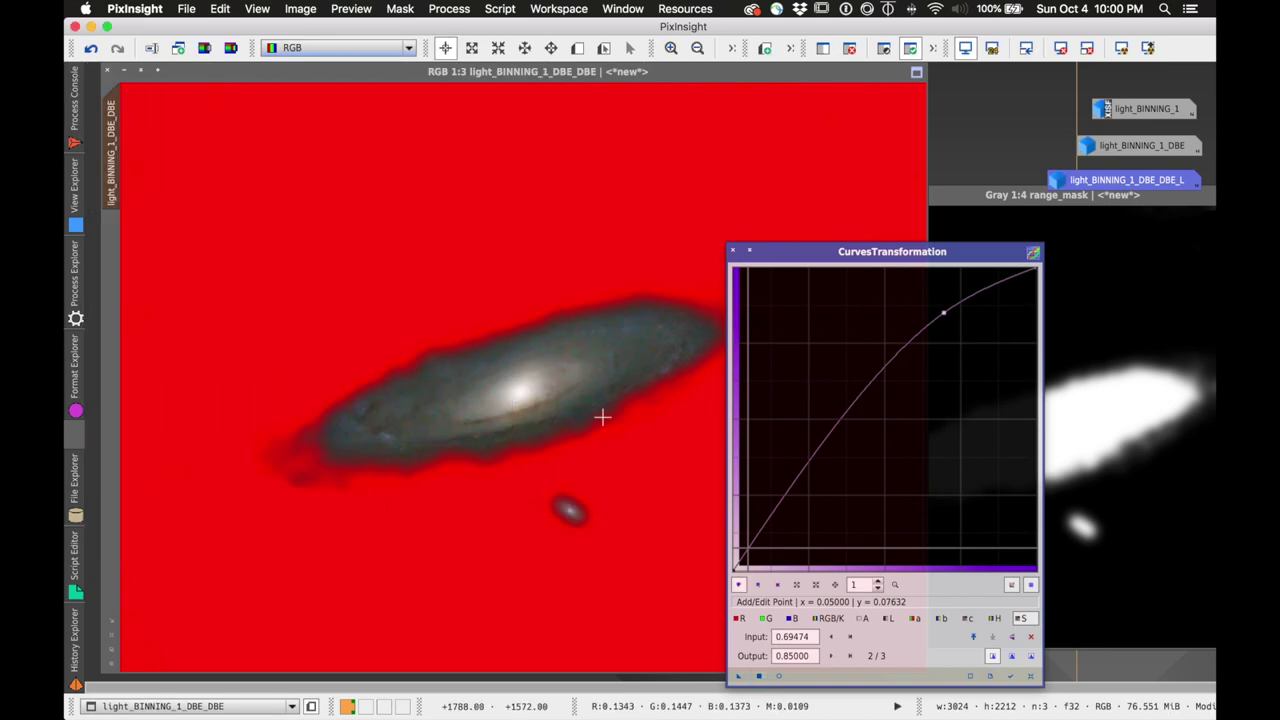
pyautogui.click(734, 252)
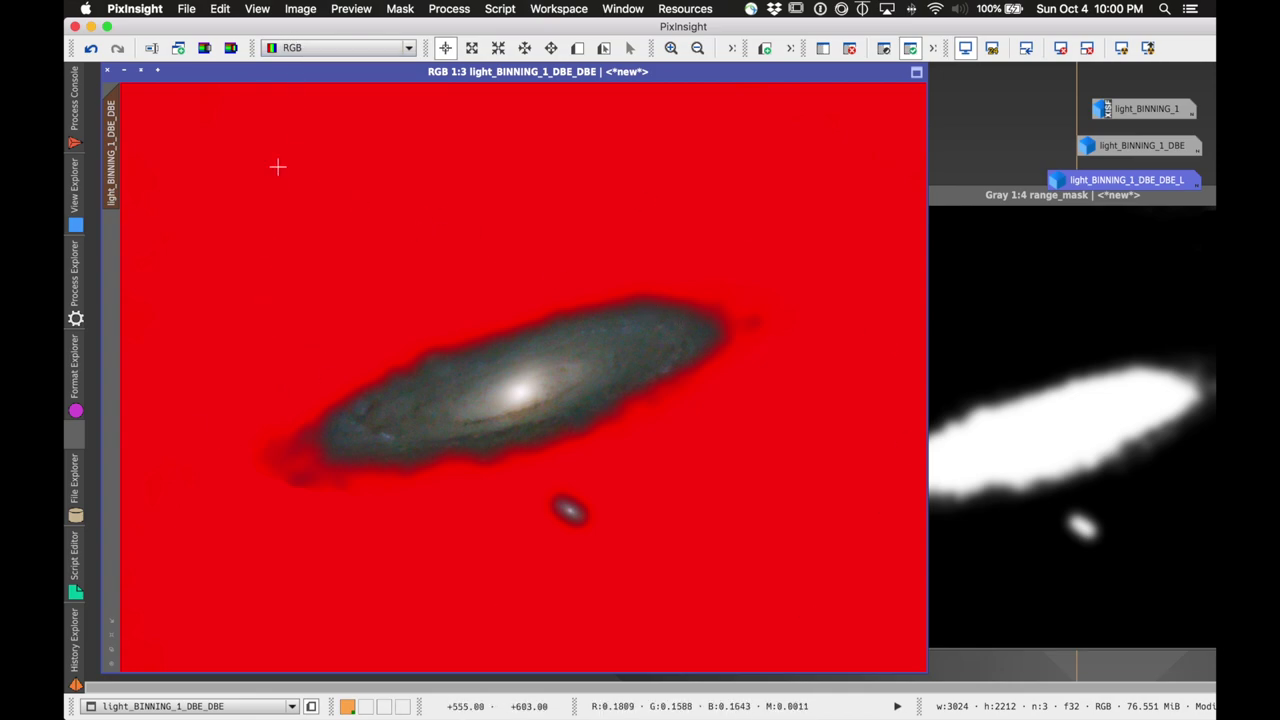
# - Invert the mask and desaturate the background by applying a saturation curve point at input 0.37632, output 0.07368
pyautogui.click(400, 8)
pyautogui.click(422, 78)
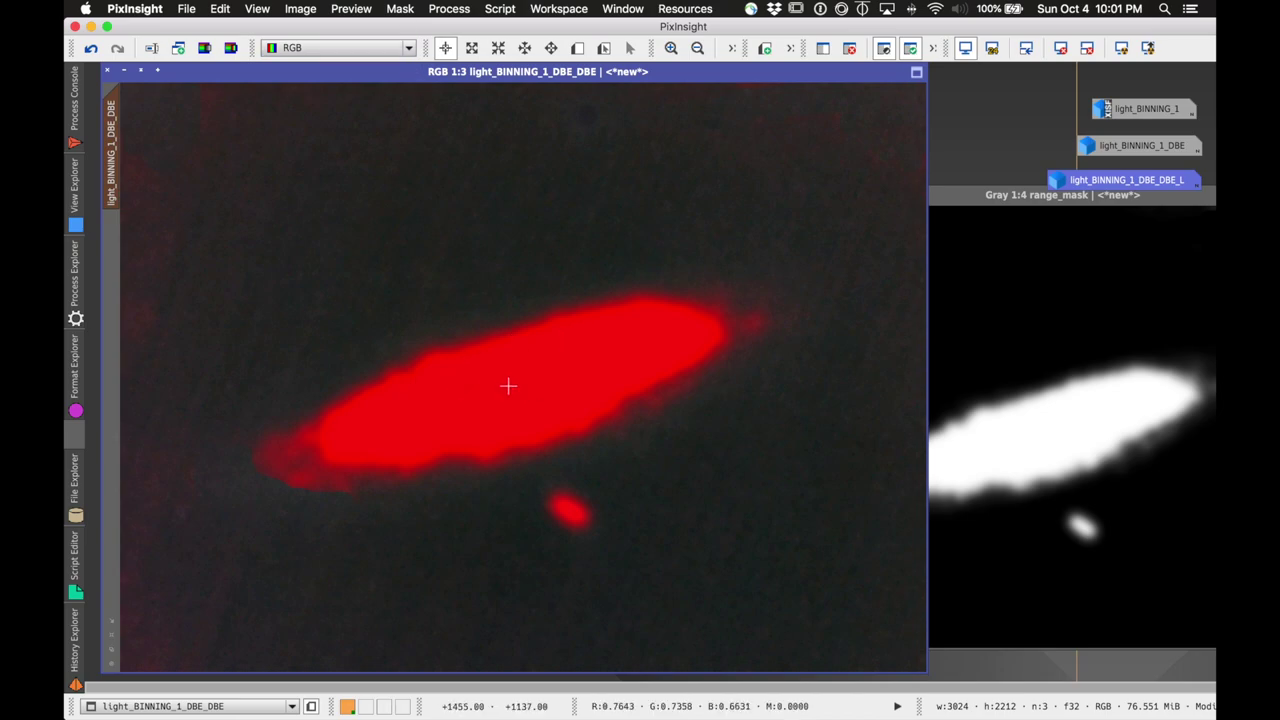
pyautogui.click(449, 8)
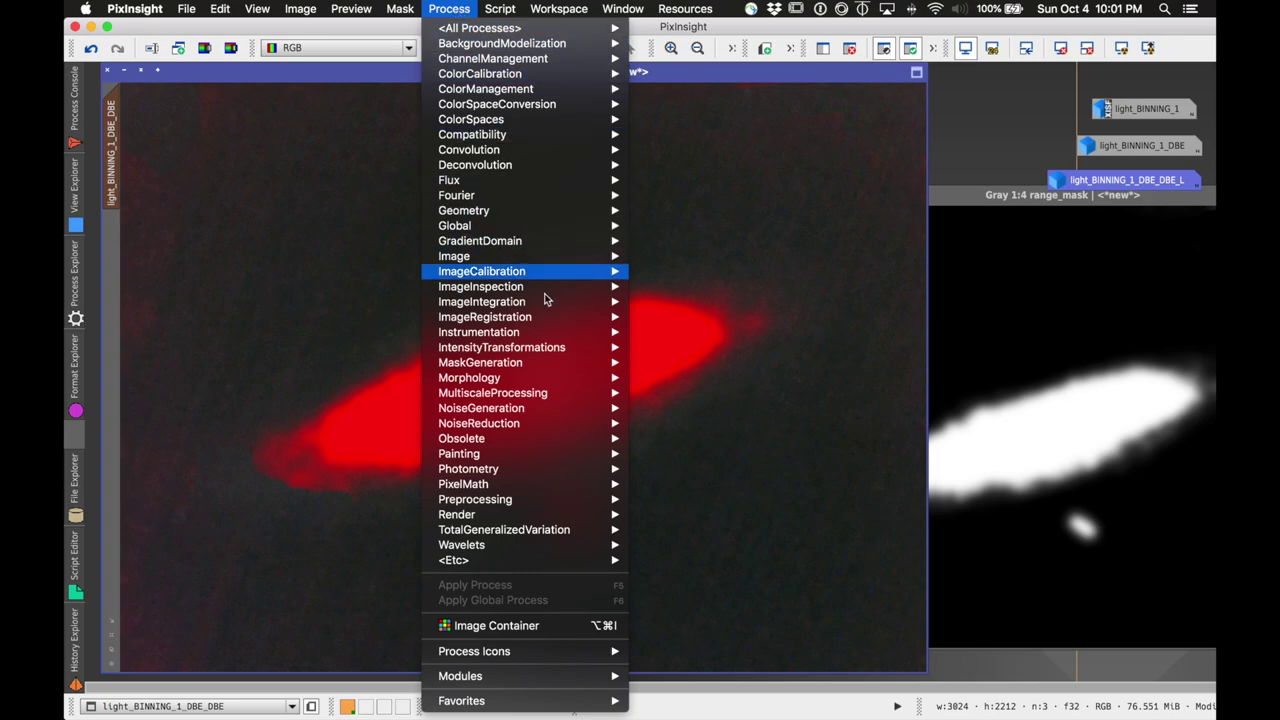
pyautogui.moveTo(548, 345)
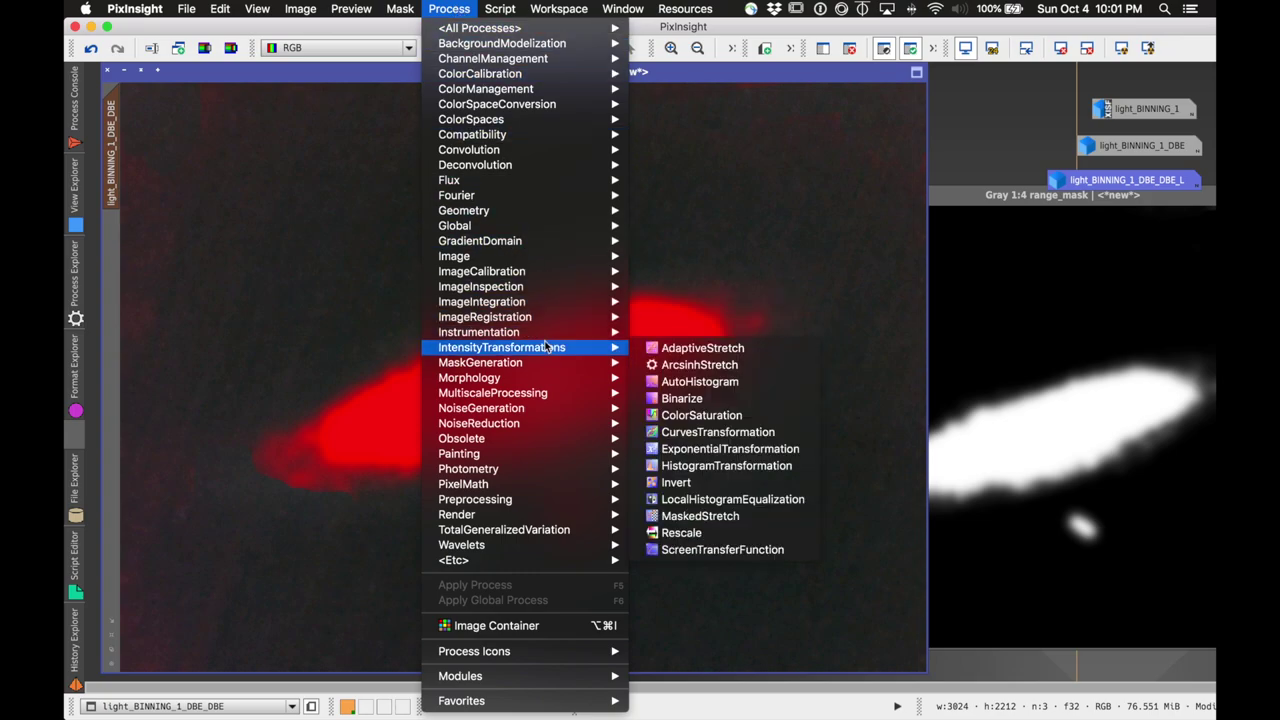
pyautogui.click(745, 433)
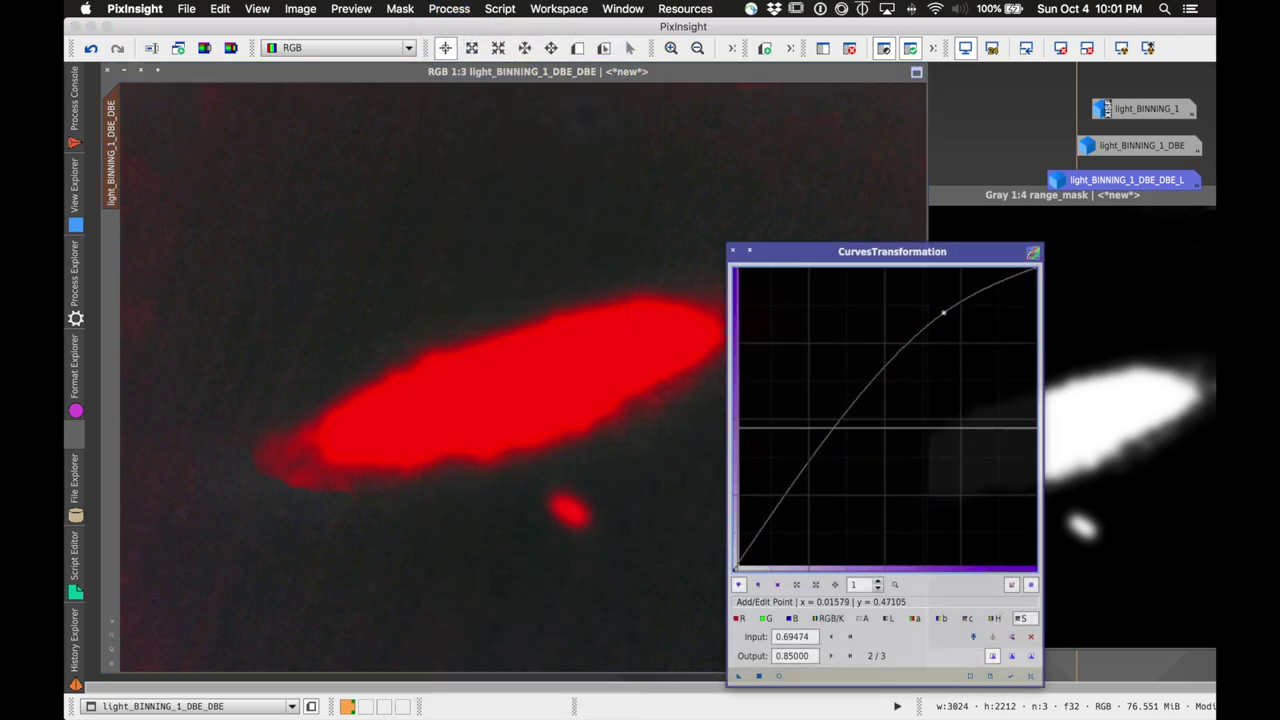
pyautogui.moveTo(943, 313); pyautogui.dragTo(846, 549)
pyautogui.click(759, 677)
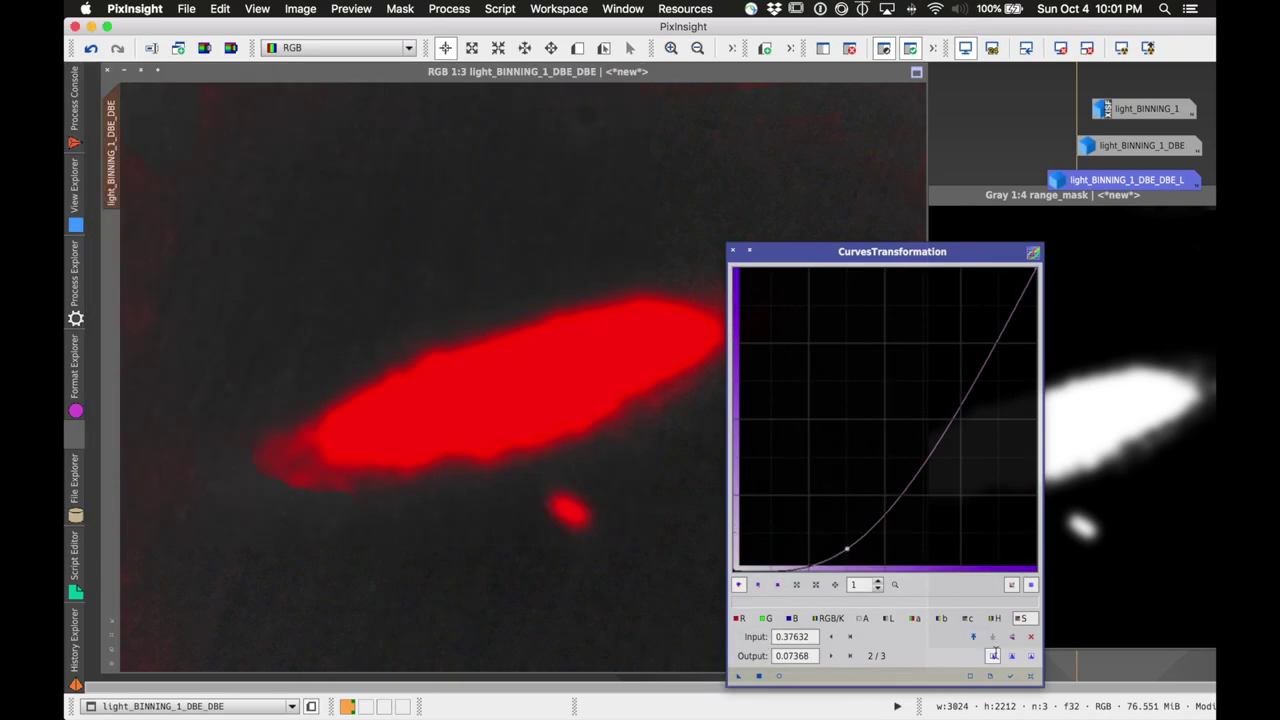
# - Reset the curves and darken the background with an RGB/K point at input 0.17647, output 0.12175, applied twice
pyautogui.click(1032, 677)
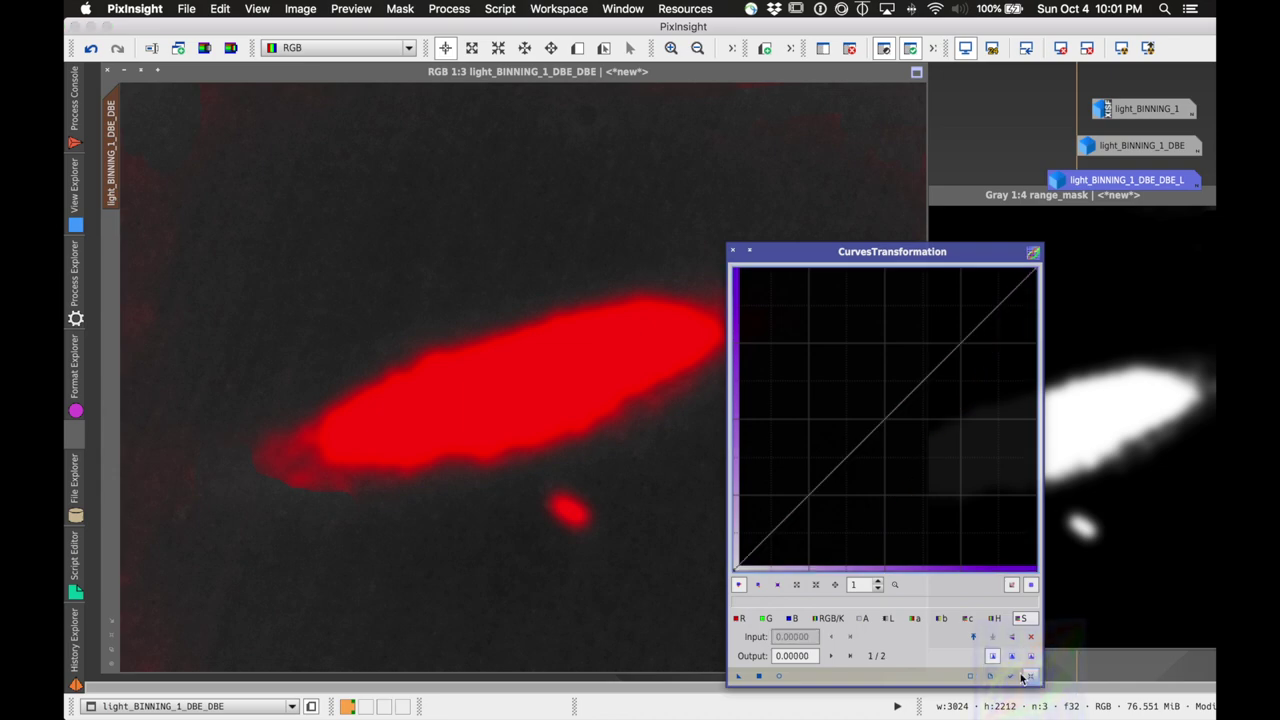
pyautogui.click(818, 620)
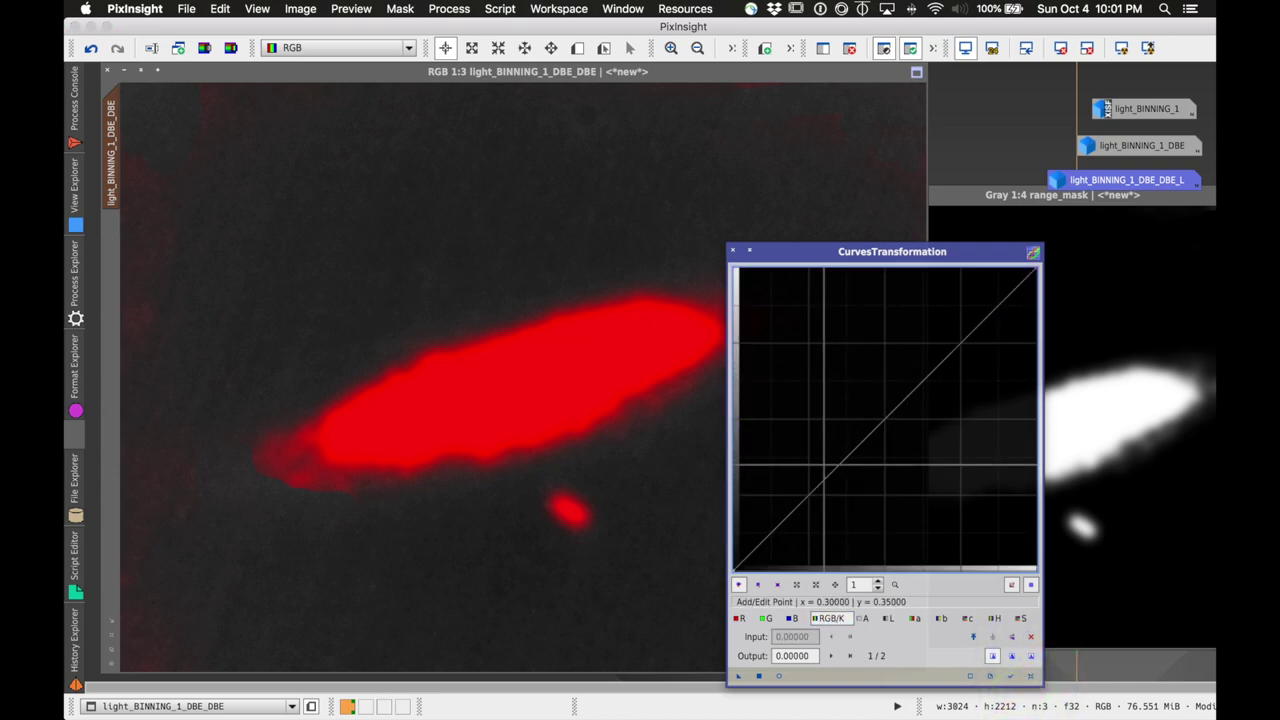
pyautogui.click(820, 484)
pyautogui.moveTo(820, 484); pyautogui.dragTo(786, 535)
pyautogui.scroll(1, 786, 535)
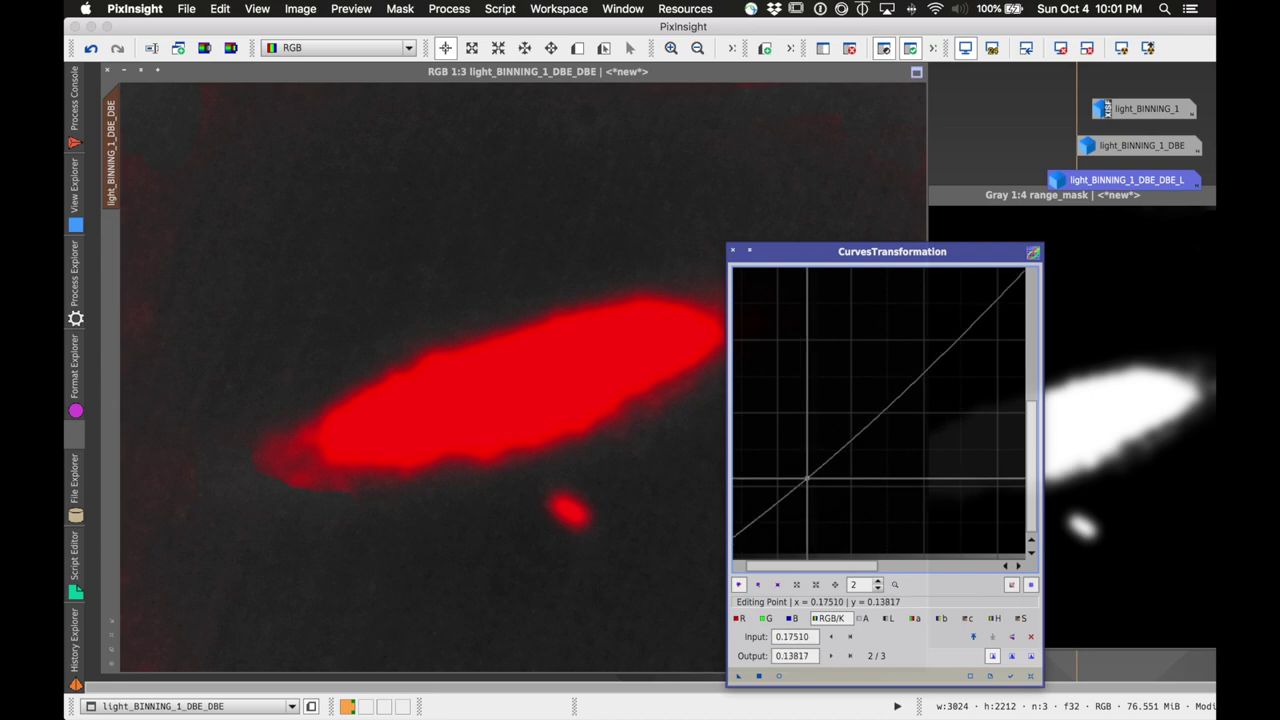
pyautogui.click(759, 676)
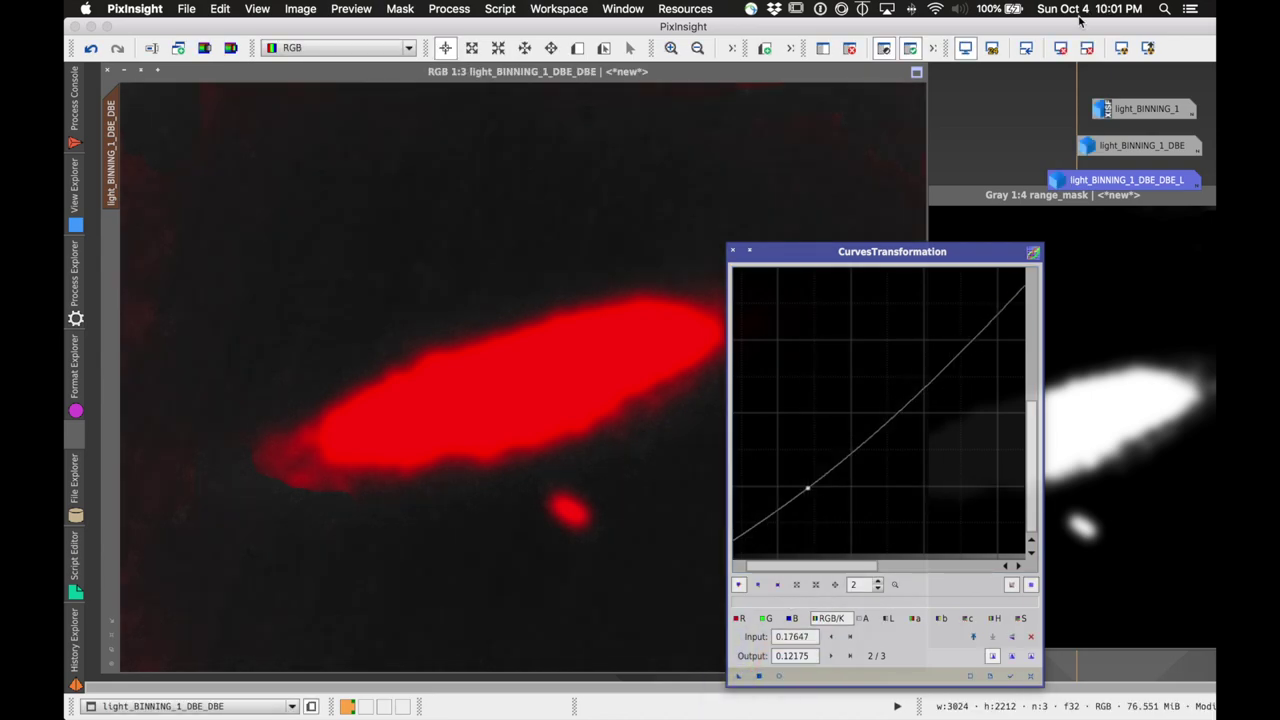
pyautogui.click(757, 677)
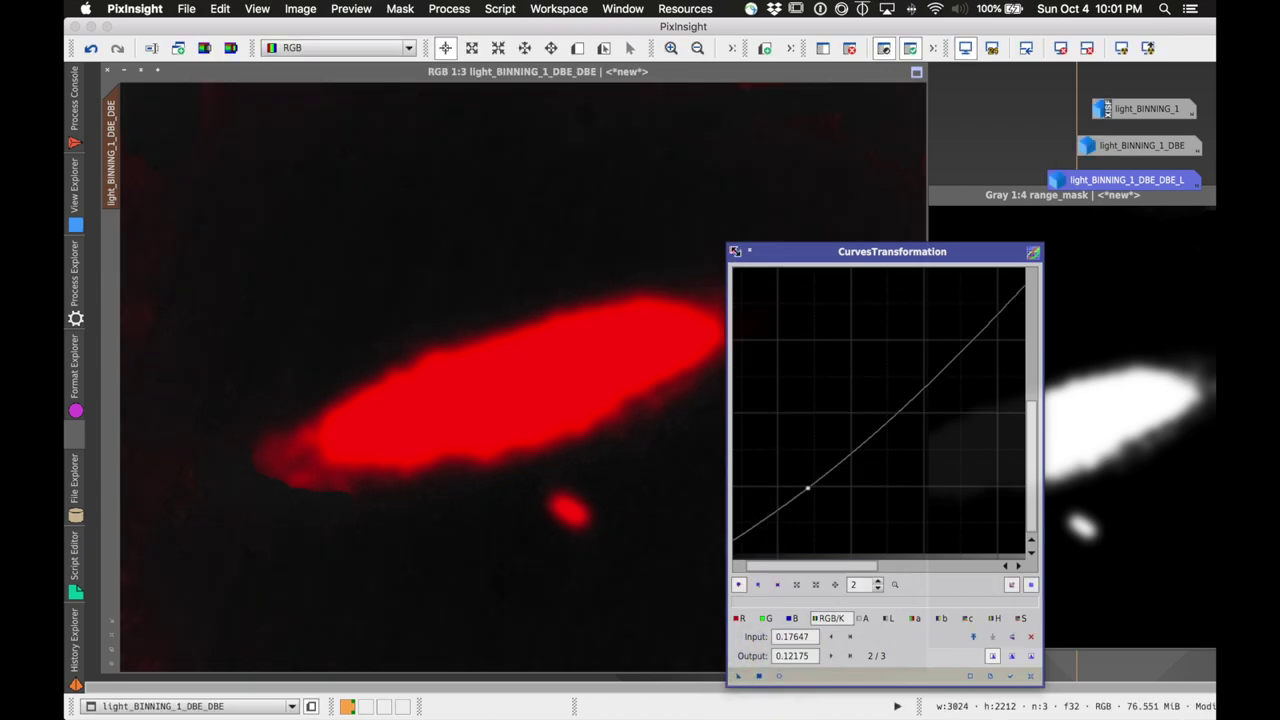
pyautogui.click(749, 251)
# - Hide the mask overlay on the galaxy image and undo the last background darkening
pyautogui.click(400, 8)
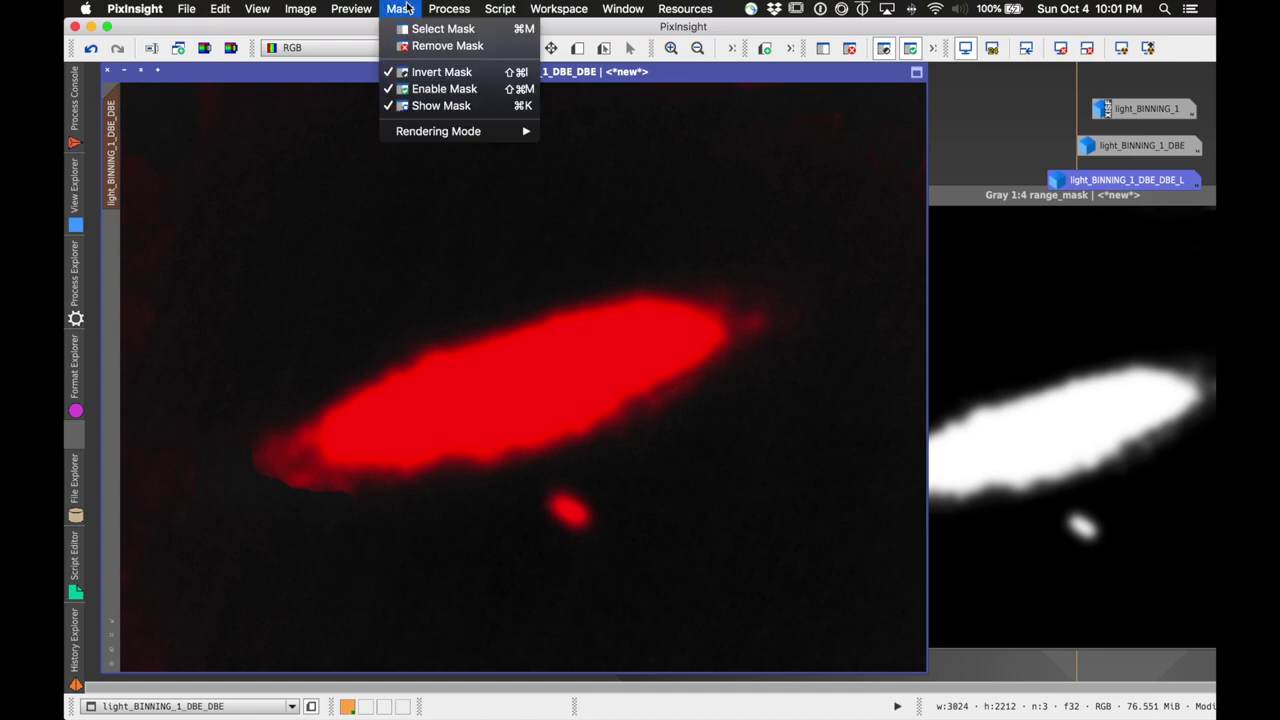
pyautogui.click(430, 106)
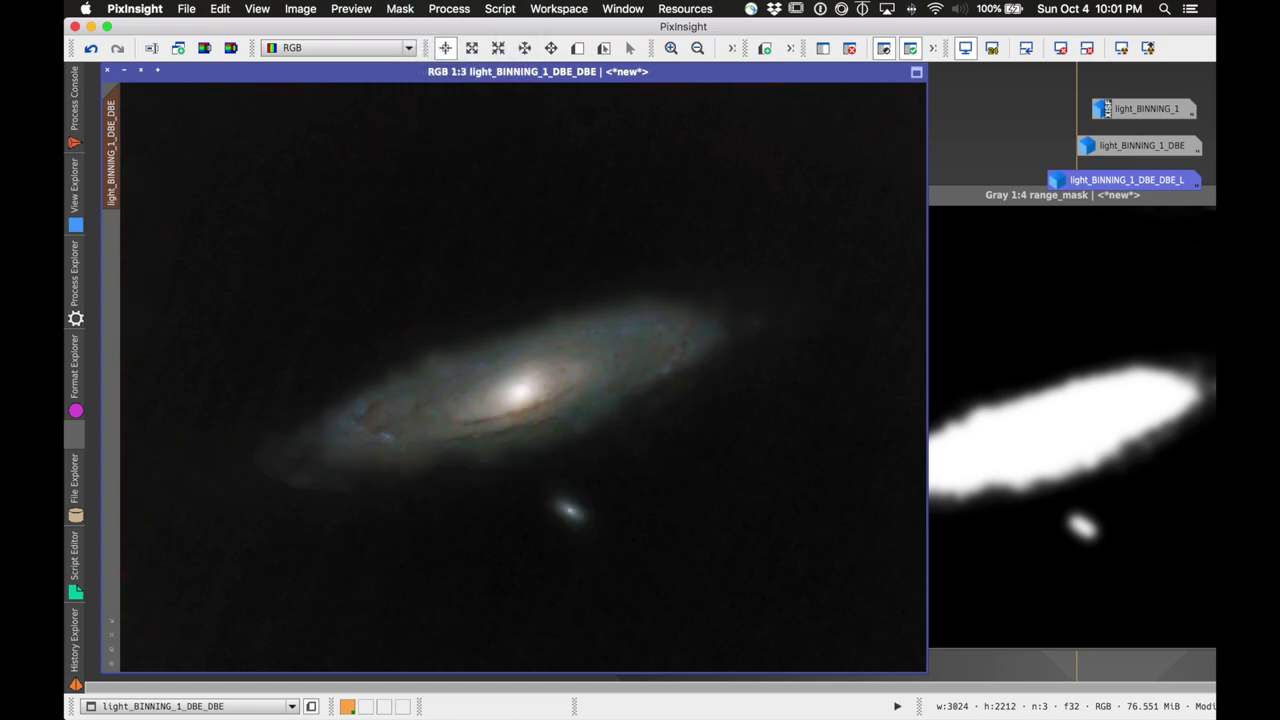
pyautogui.scroll(-1, 420, 110)
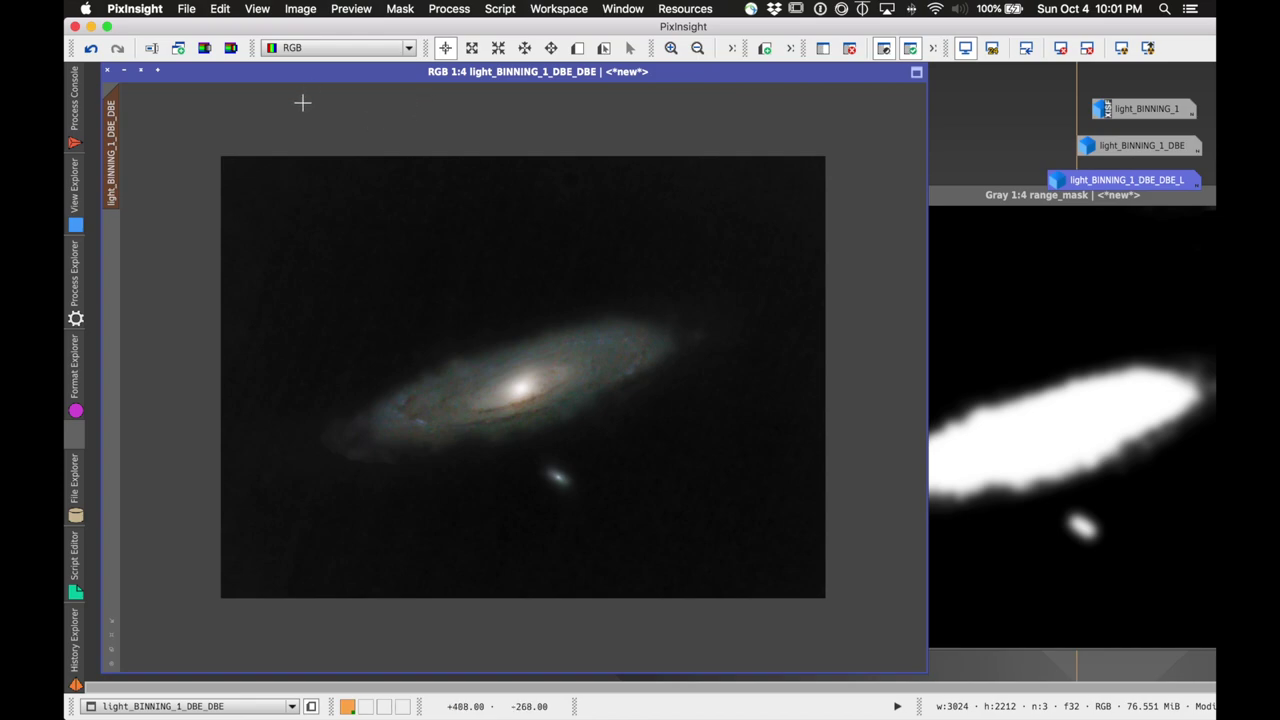
pyautogui.click(91, 48)
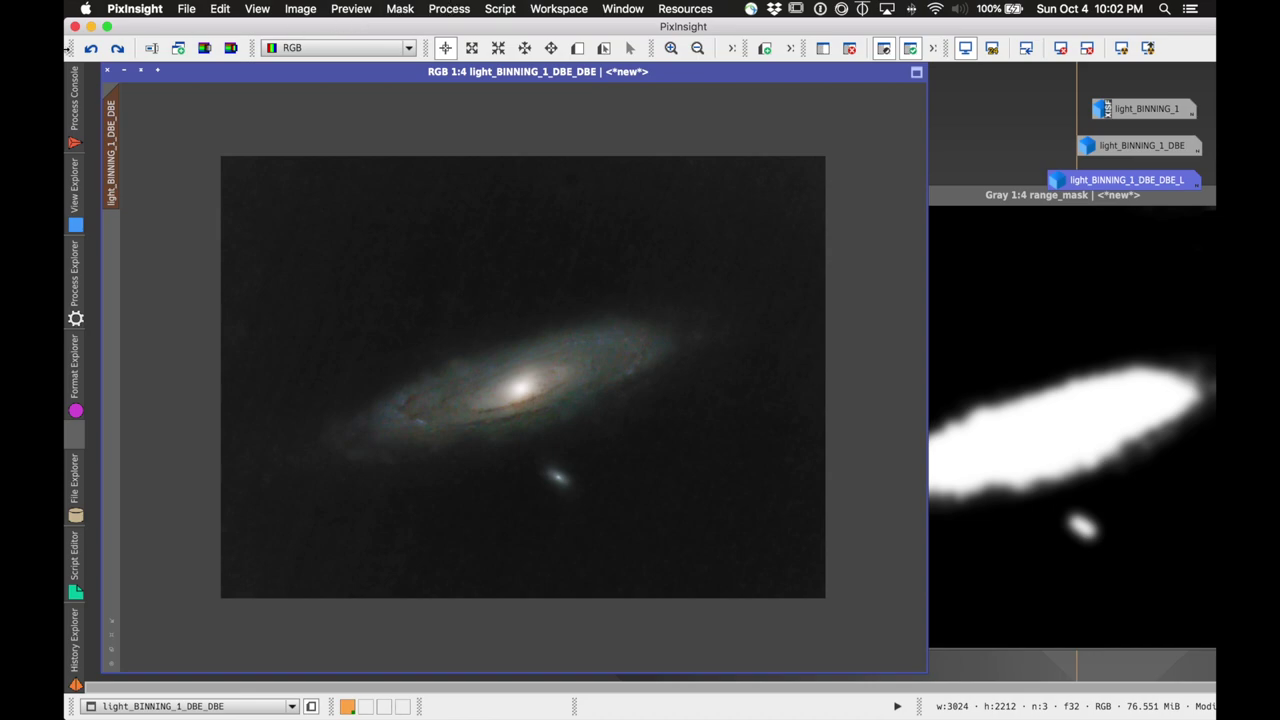
# - Reset CurvesTransformation and darken the masked background with an RGB/K point at input 0.25526, output 0.22105, using a real-time preview
pyautogui.click(452, 9)
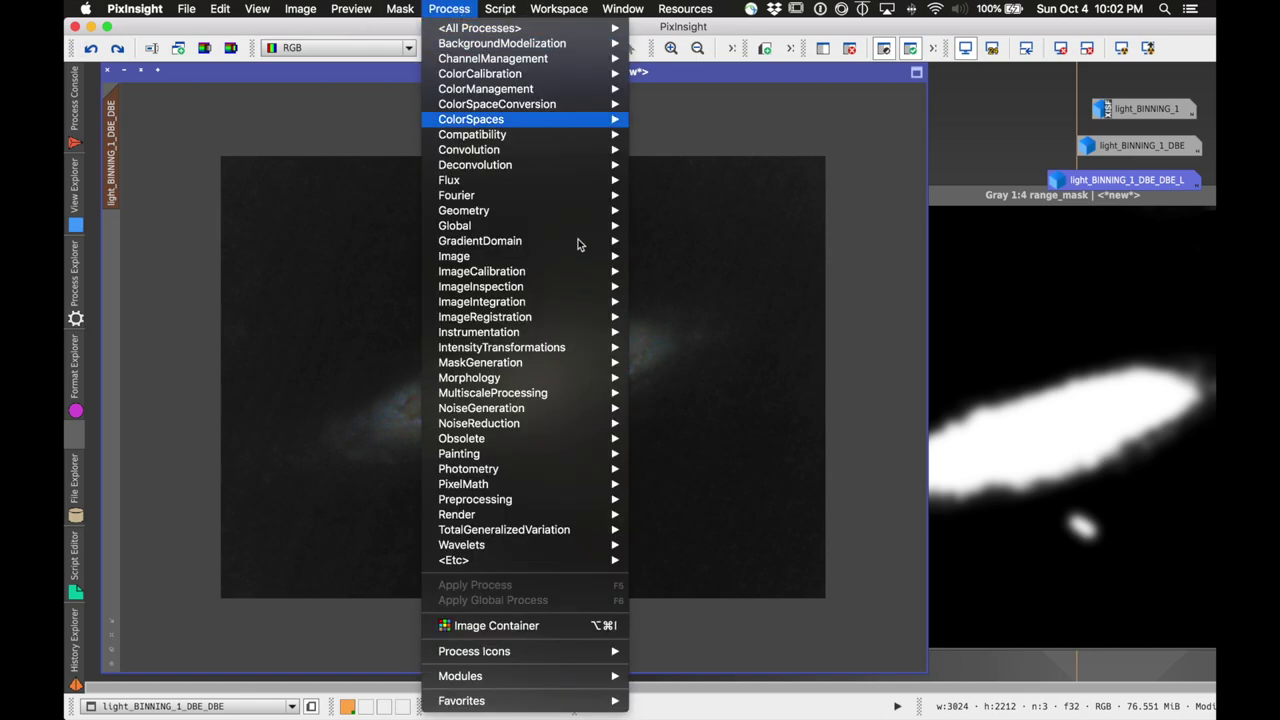
pyautogui.moveTo(575, 354)
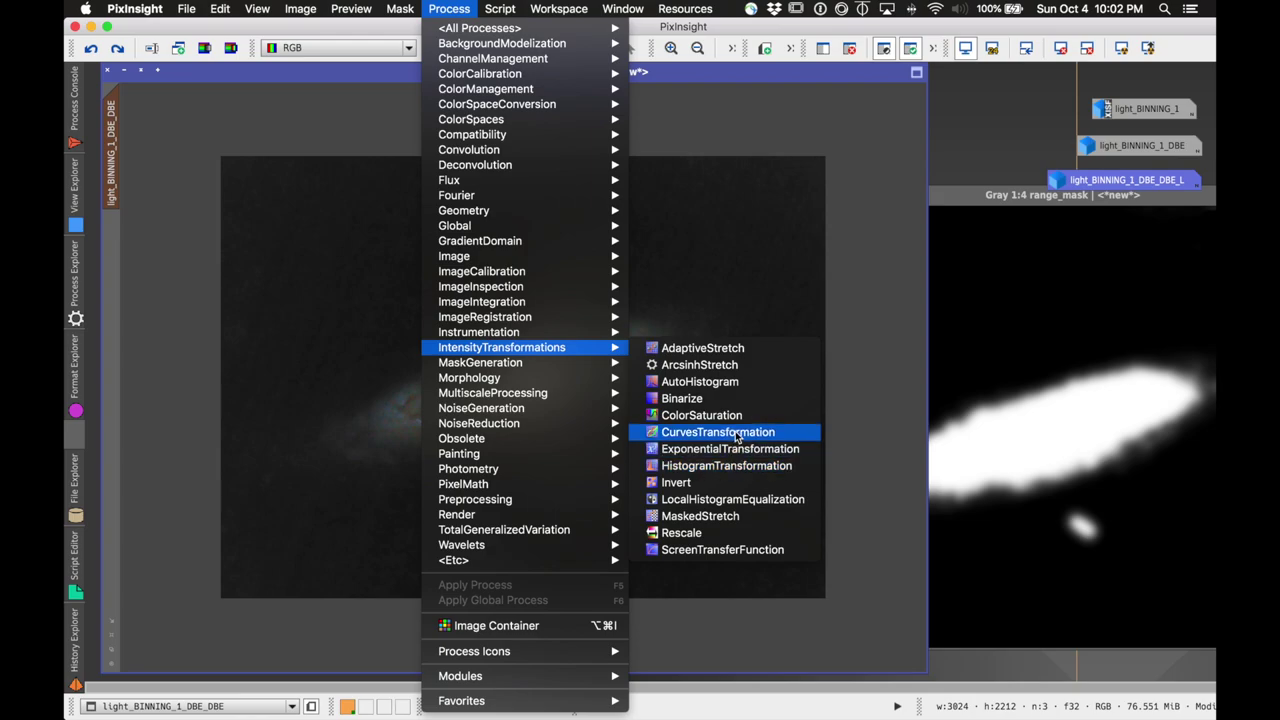
pyautogui.click(733, 432)
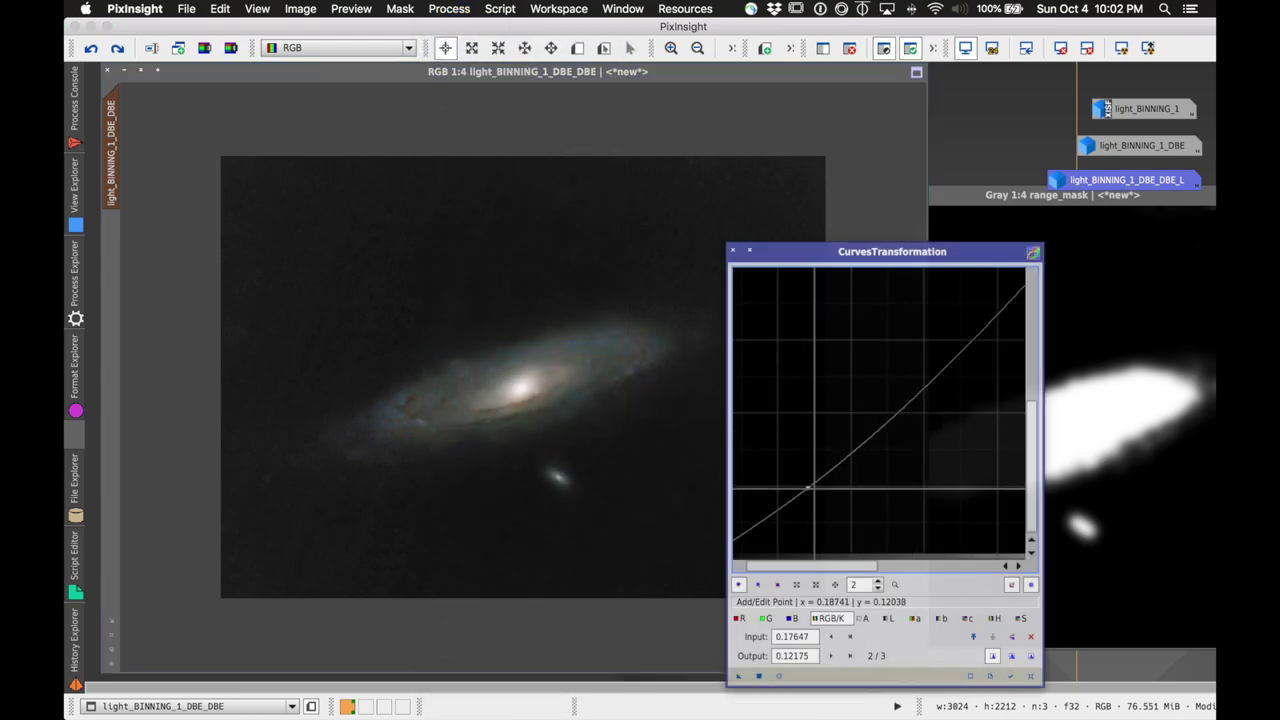
pyautogui.click(1031, 676)
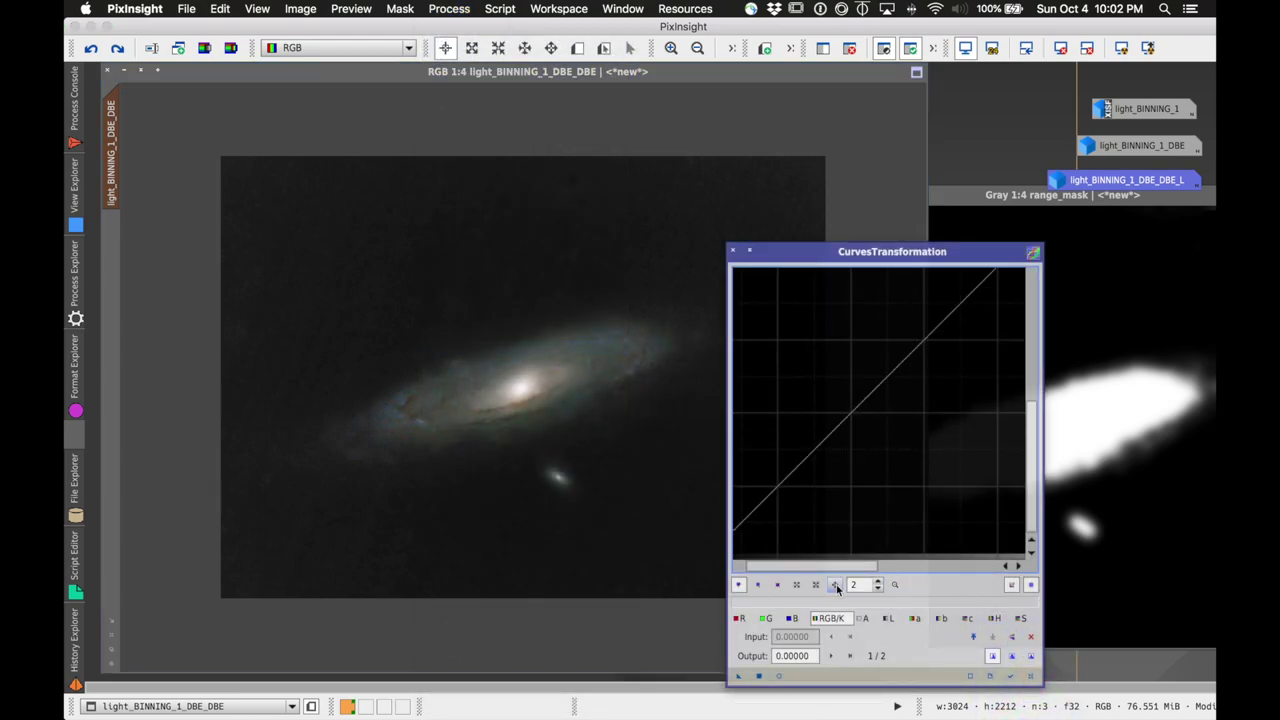
pyautogui.click(879, 588)
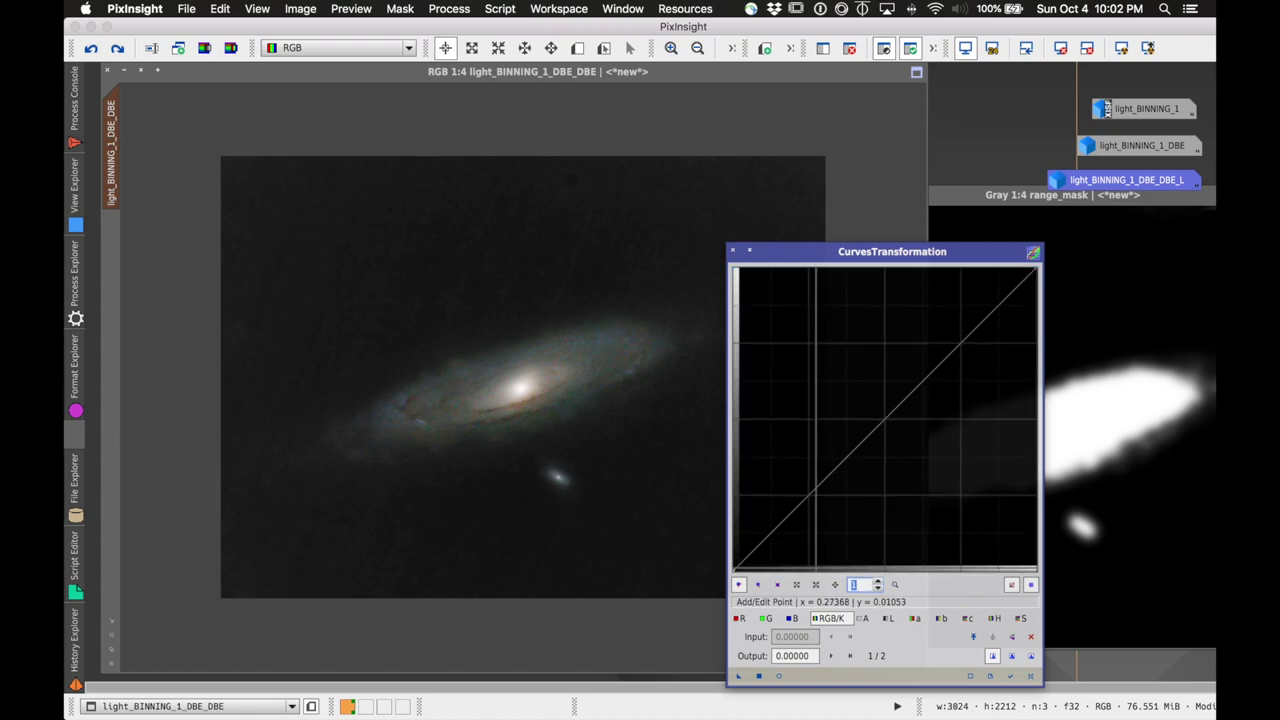
pyautogui.click(780, 677)
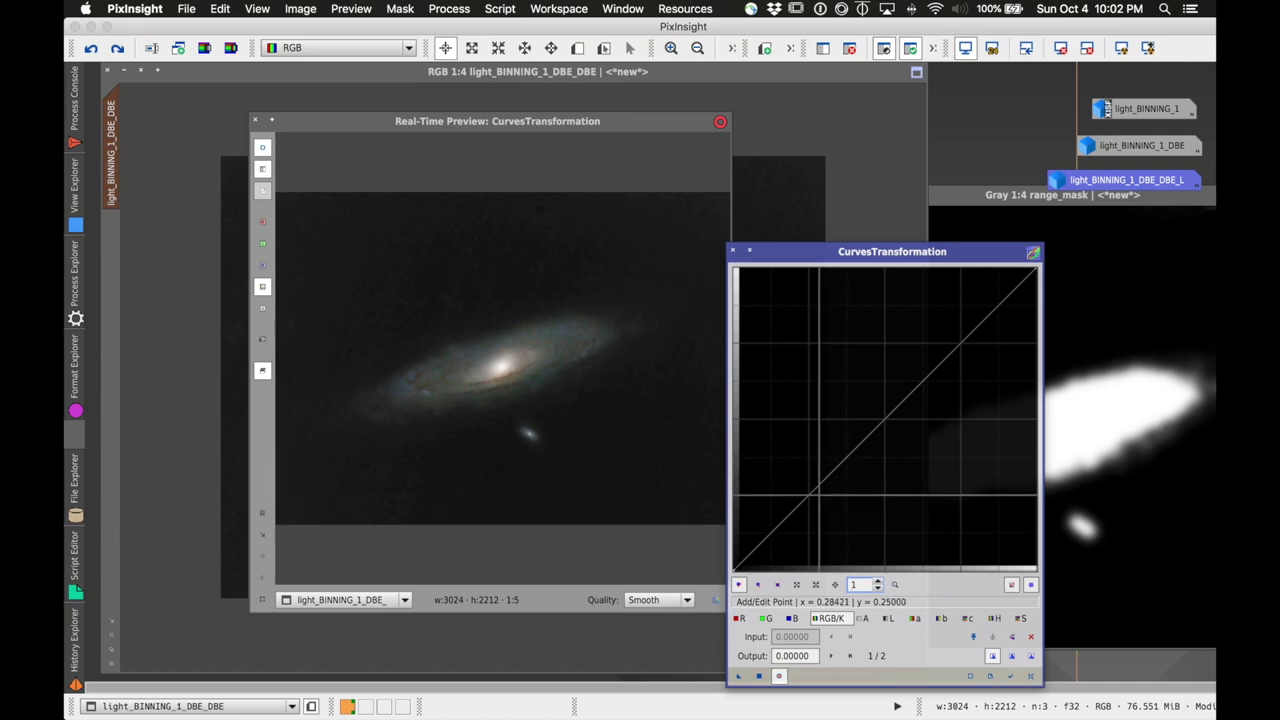
pyautogui.click(811, 505)
pyautogui.moveTo(811, 505); pyautogui.dragTo(810, 503)
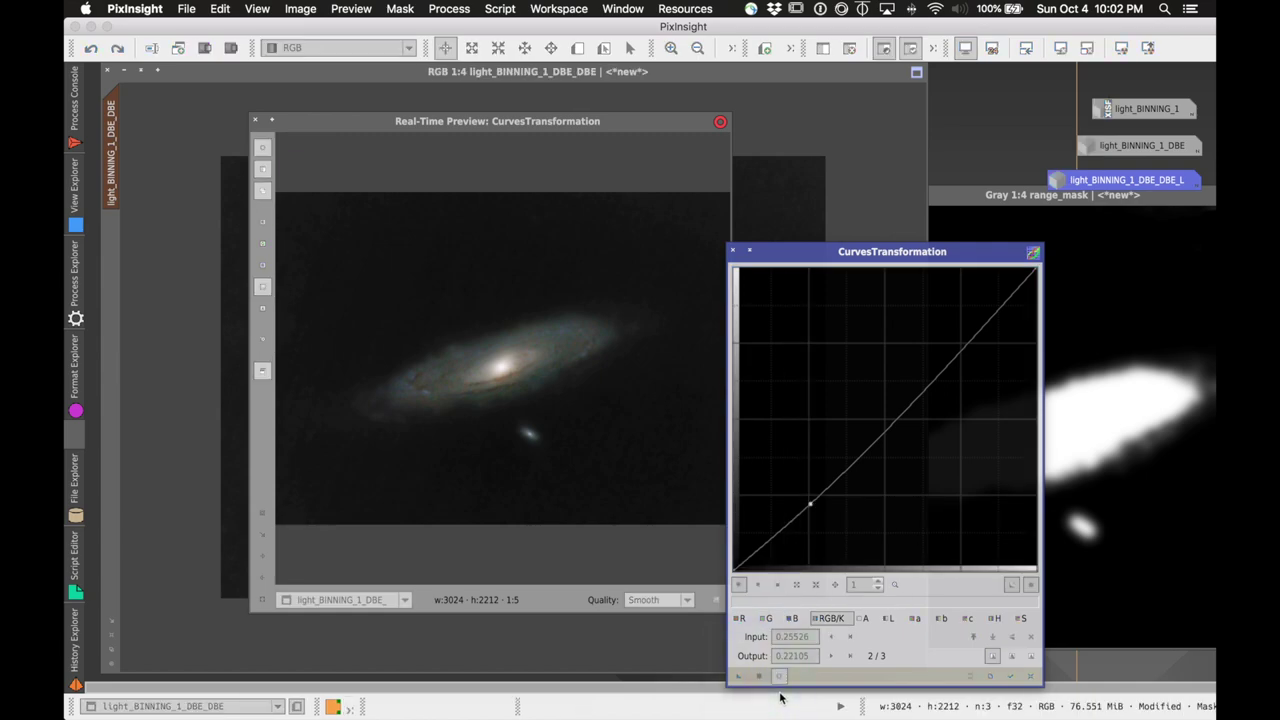
pyautogui.click(256, 121)
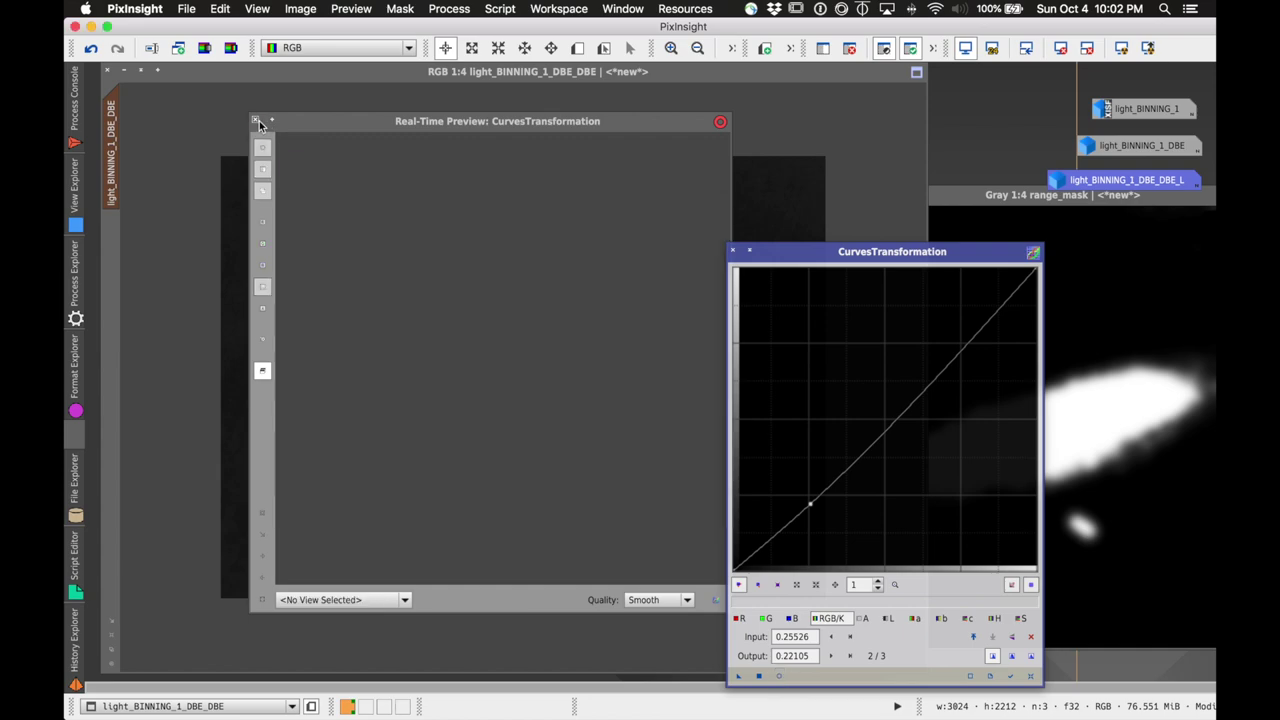
pyautogui.click(734, 252)
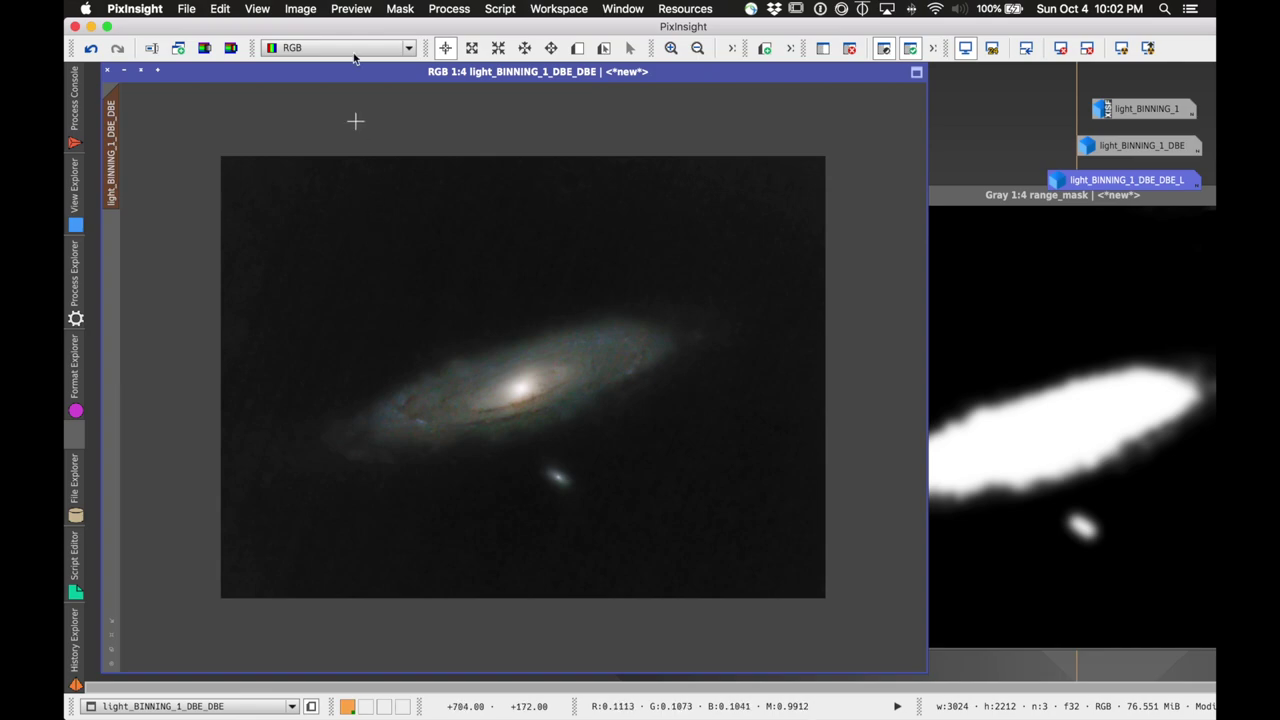
# - Remove the mask from the galaxy image and apply SCNR to green with Average Neutral protection and an amount of 0.29
pyautogui.click(435, 8)
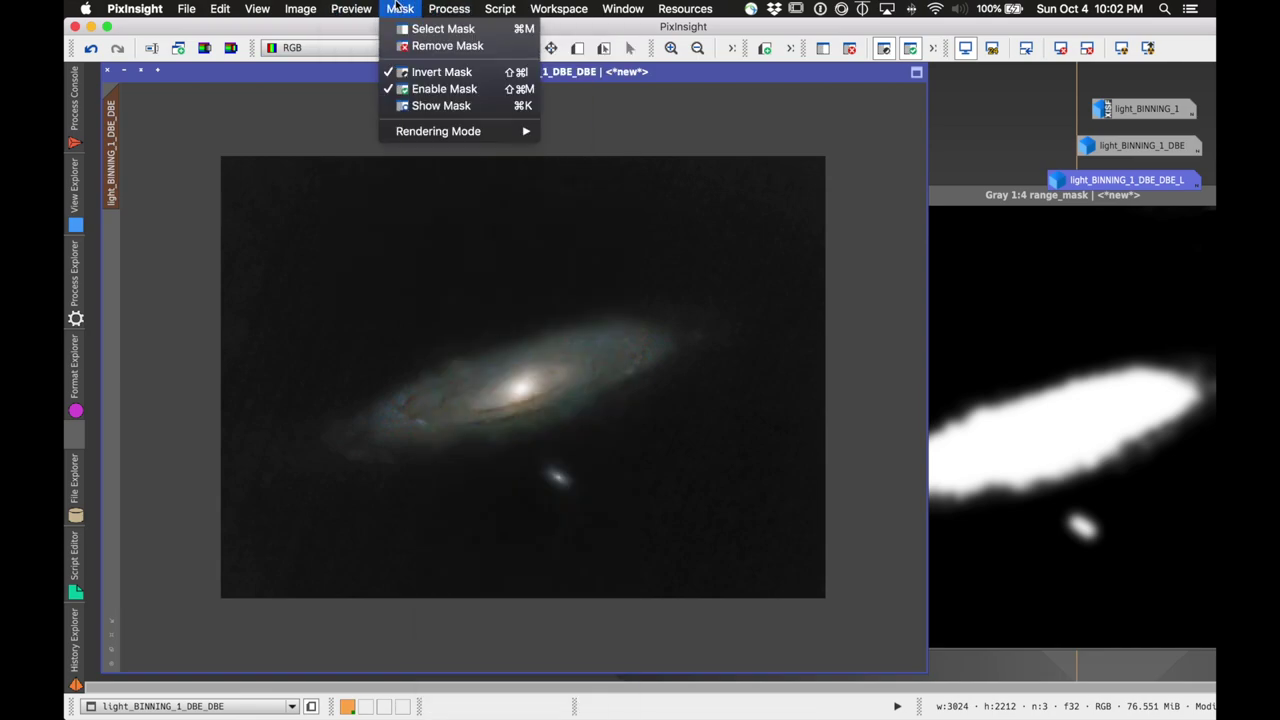
pyautogui.click(434, 46)
pyautogui.click(449, 10)
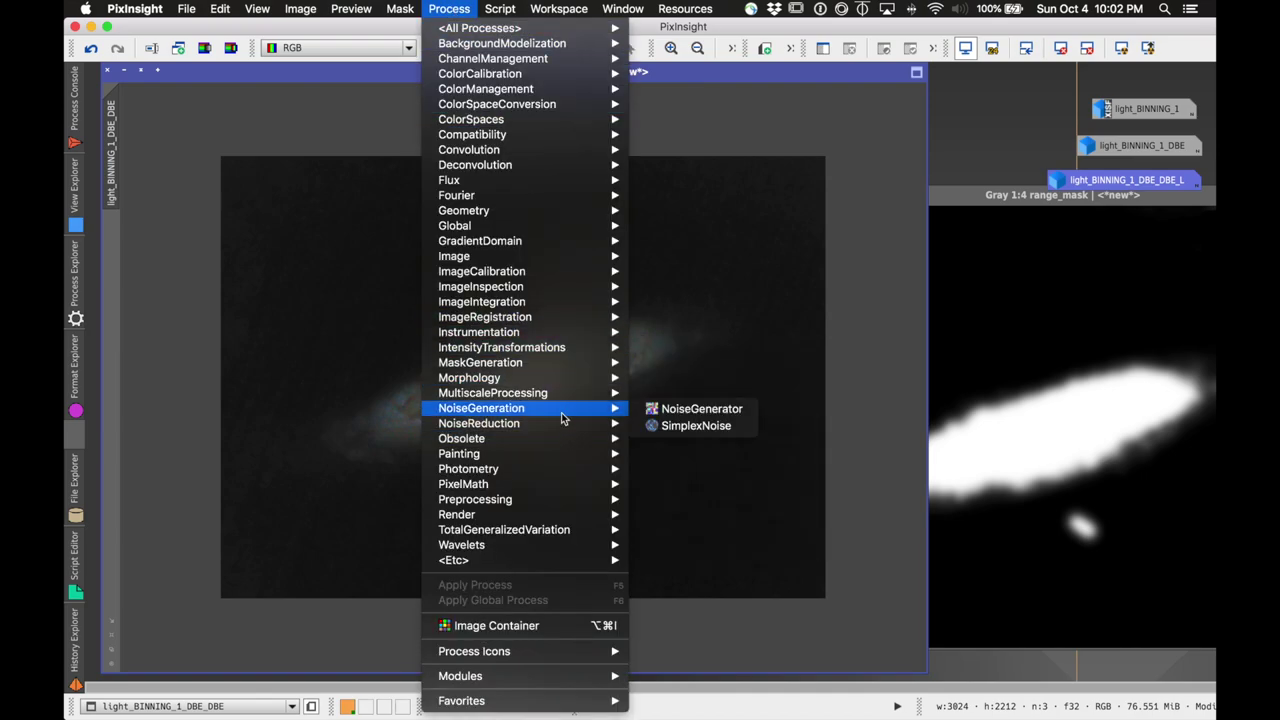
pyautogui.moveTo(560, 423)
pyautogui.click(675, 492)
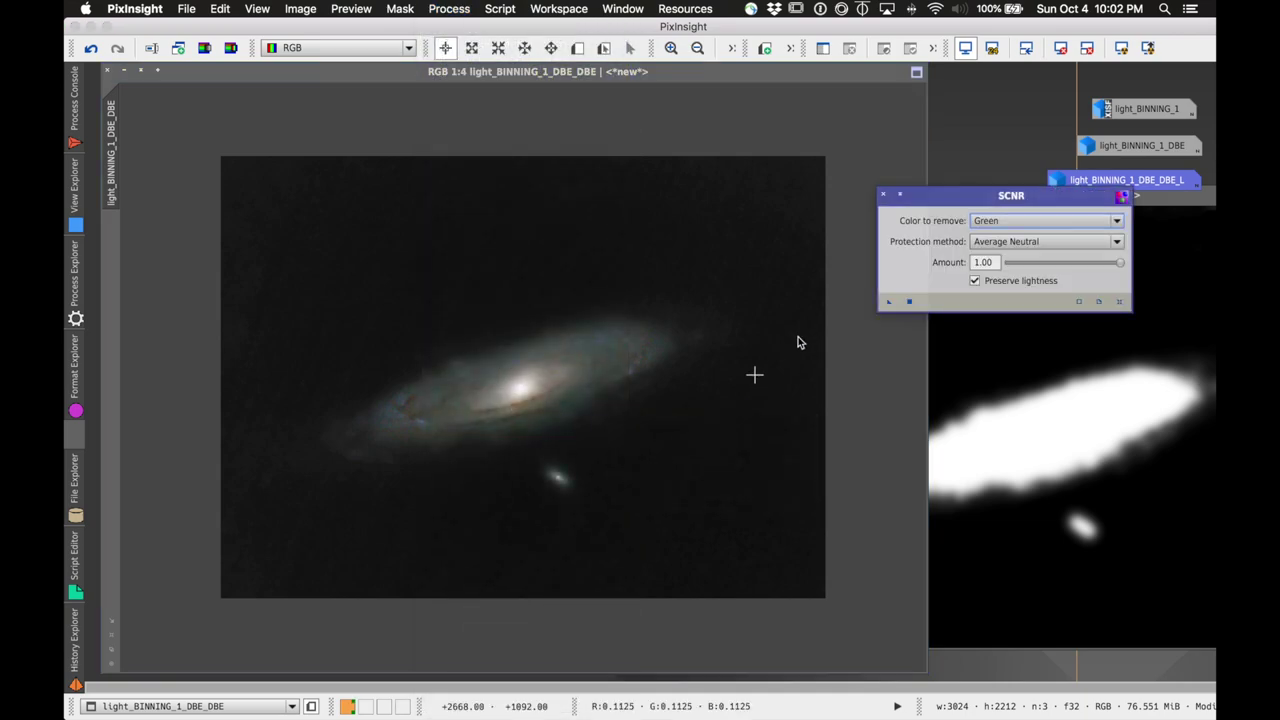
pyautogui.moveTo(1118, 264); pyautogui.dragTo(1068, 264)
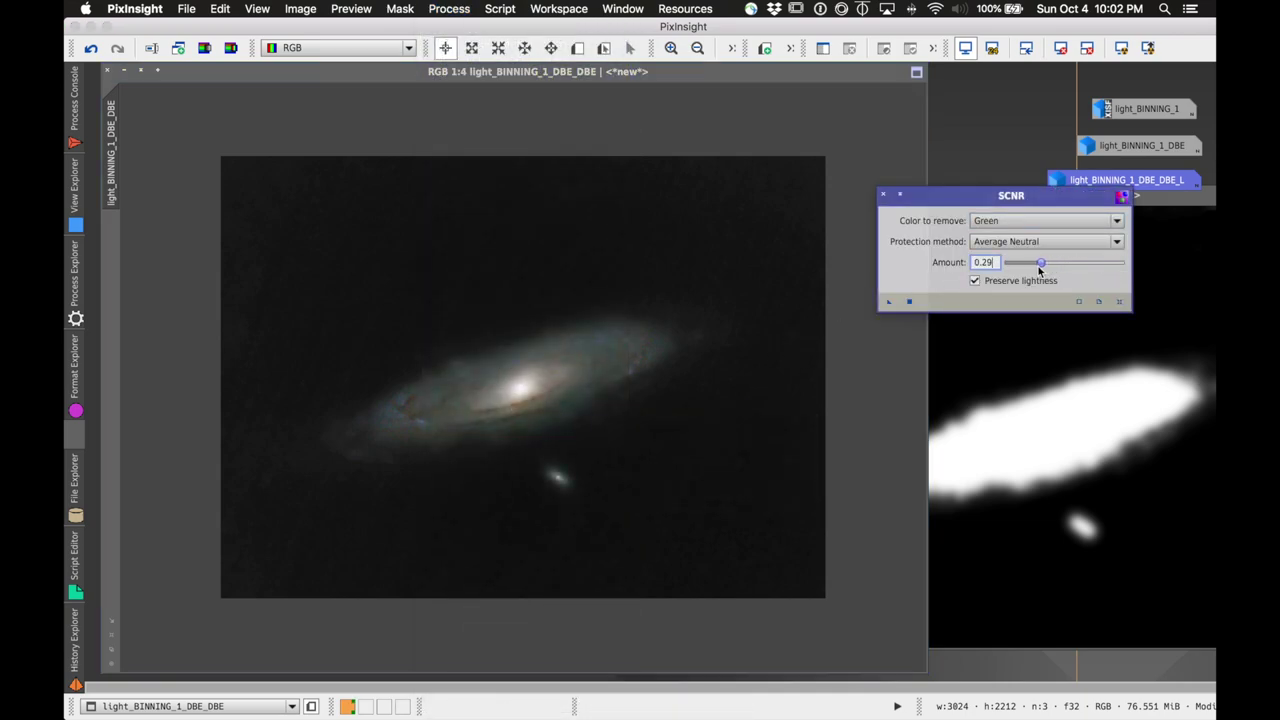
pyautogui.moveTo(890, 303); pyautogui.dragTo(740, 449)
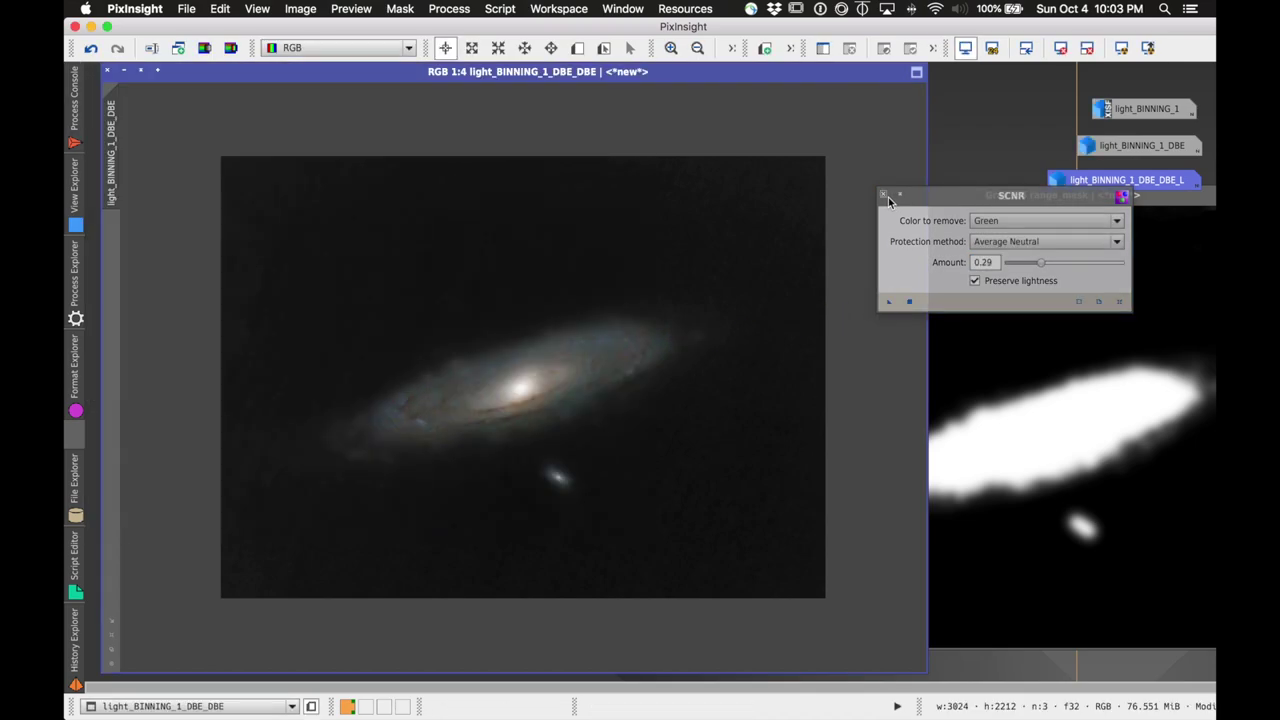
pyautogui.click(886, 207)
# - Shift the galaxy image window slightly and iconize the range_mask window to clear the workspace
pyautogui.moveTo(615, 82); pyautogui.dragTo(650, 66)
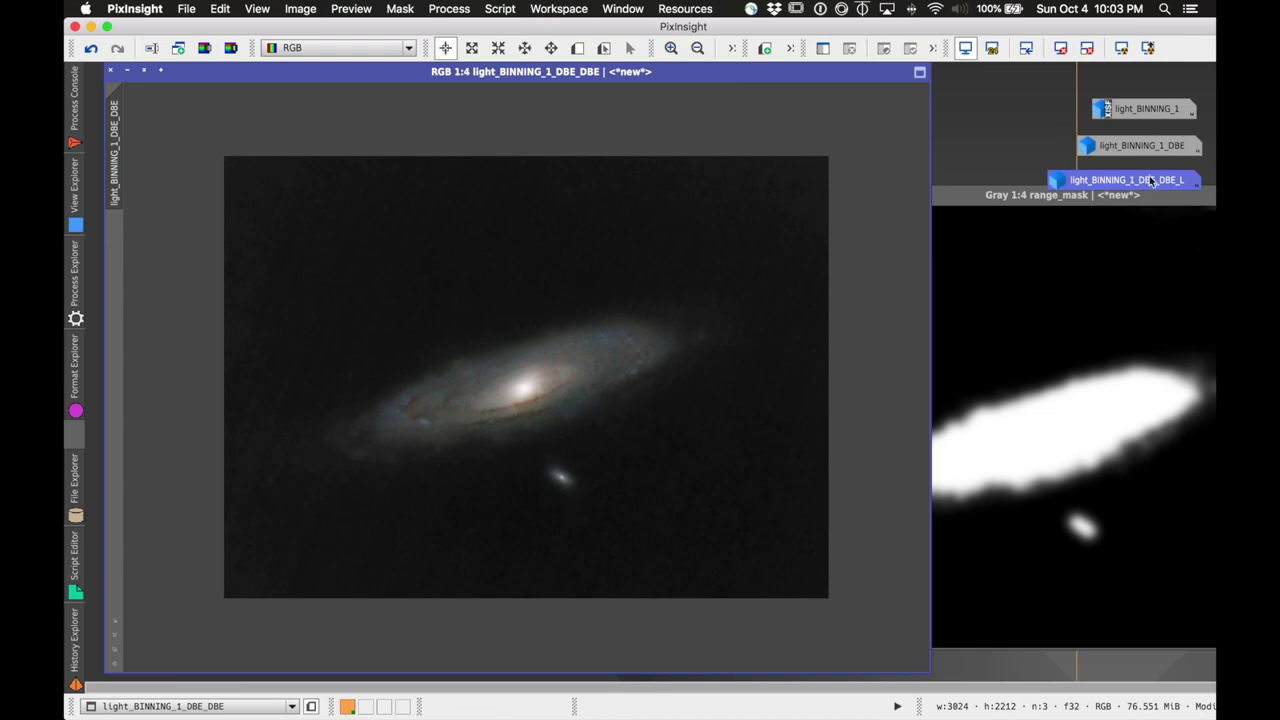
pyautogui.moveTo(1136, 182)
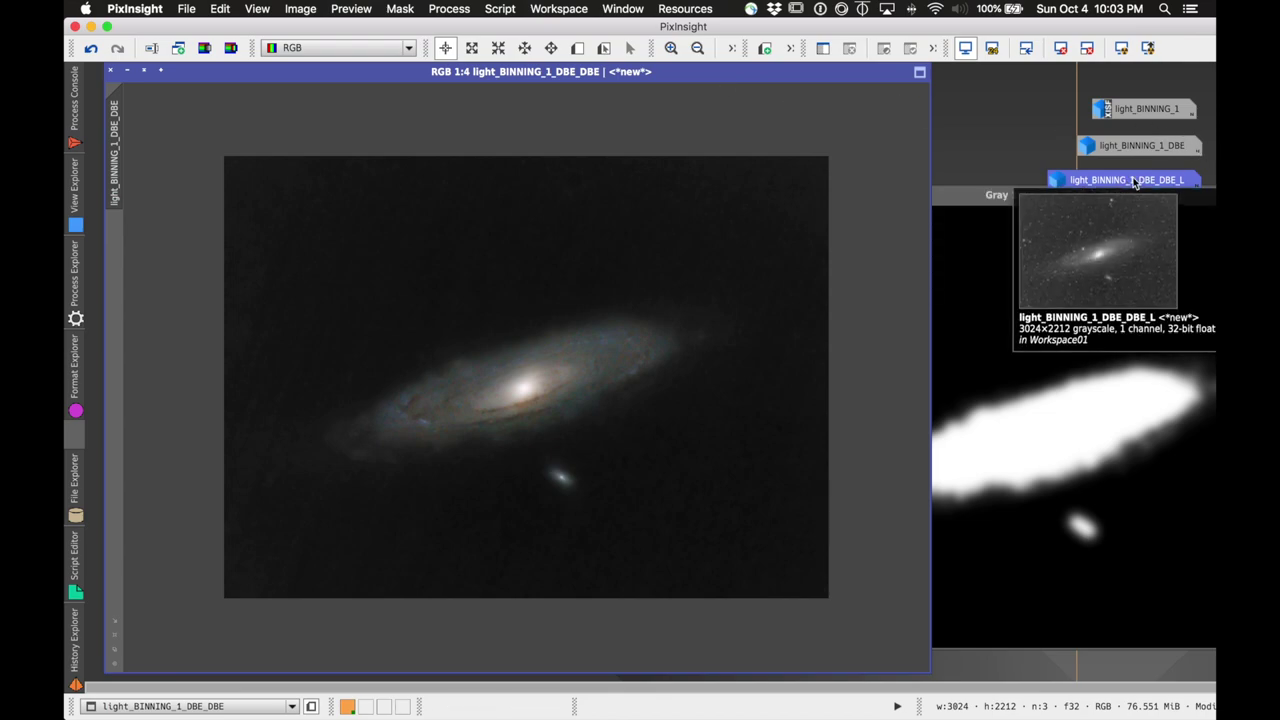
pyautogui.moveTo(1012, 200); pyautogui.dragTo(840, 316)
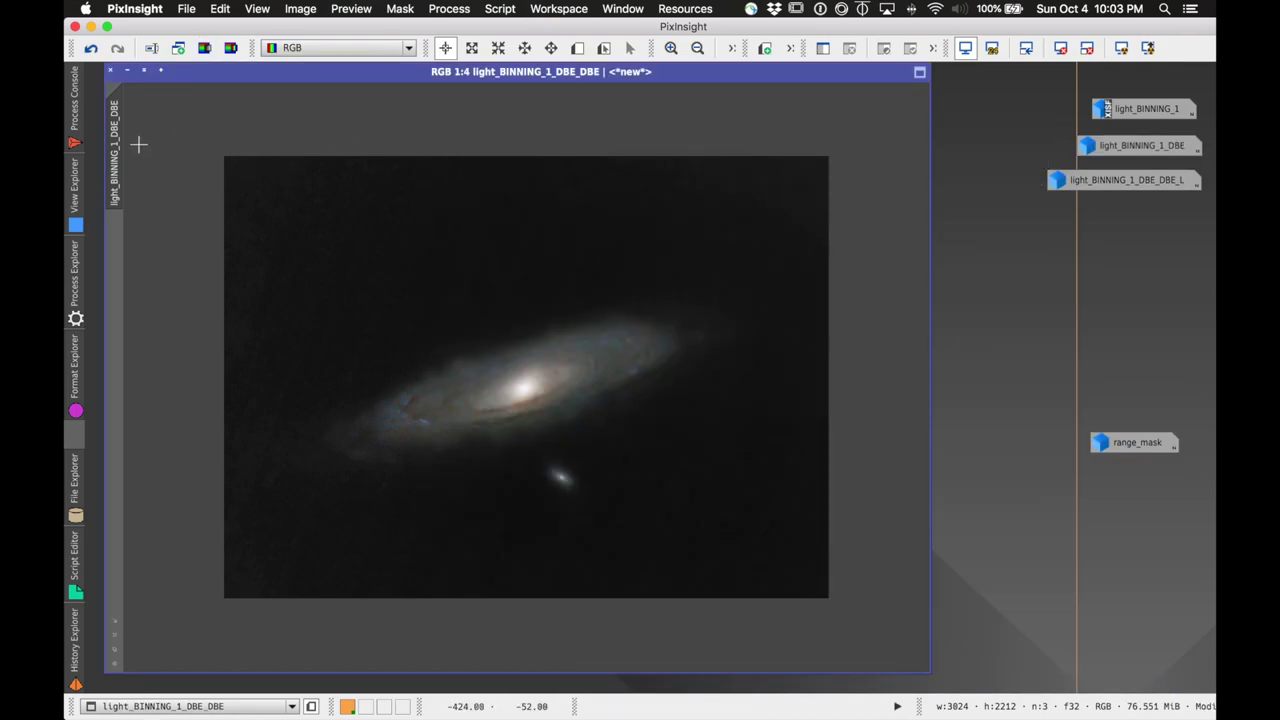
# - Duplicate the processed galaxy image and set the clone's identifier to starless
pyautogui.moveTo(114, 113)
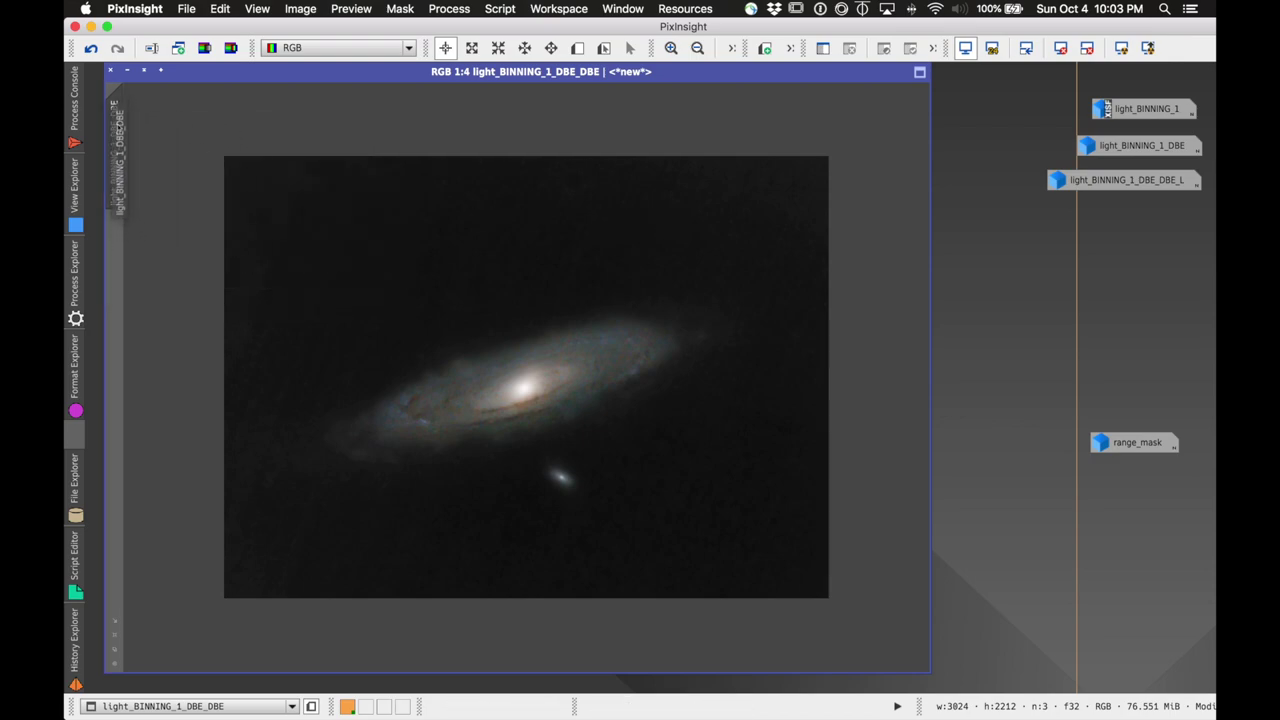
pyautogui.moveTo(116, 131); pyautogui.dragTo(314, 134)
pyautogui.doubleClick(320, 148)
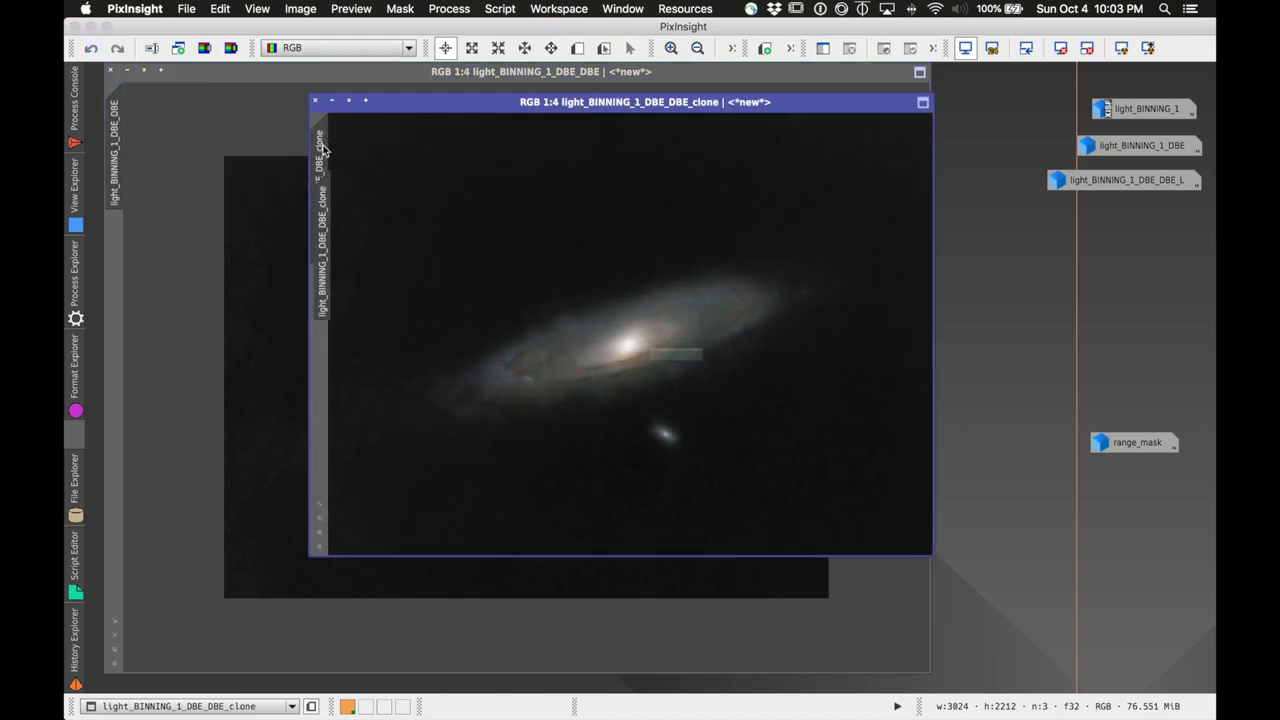
pyautogui.write('starless')
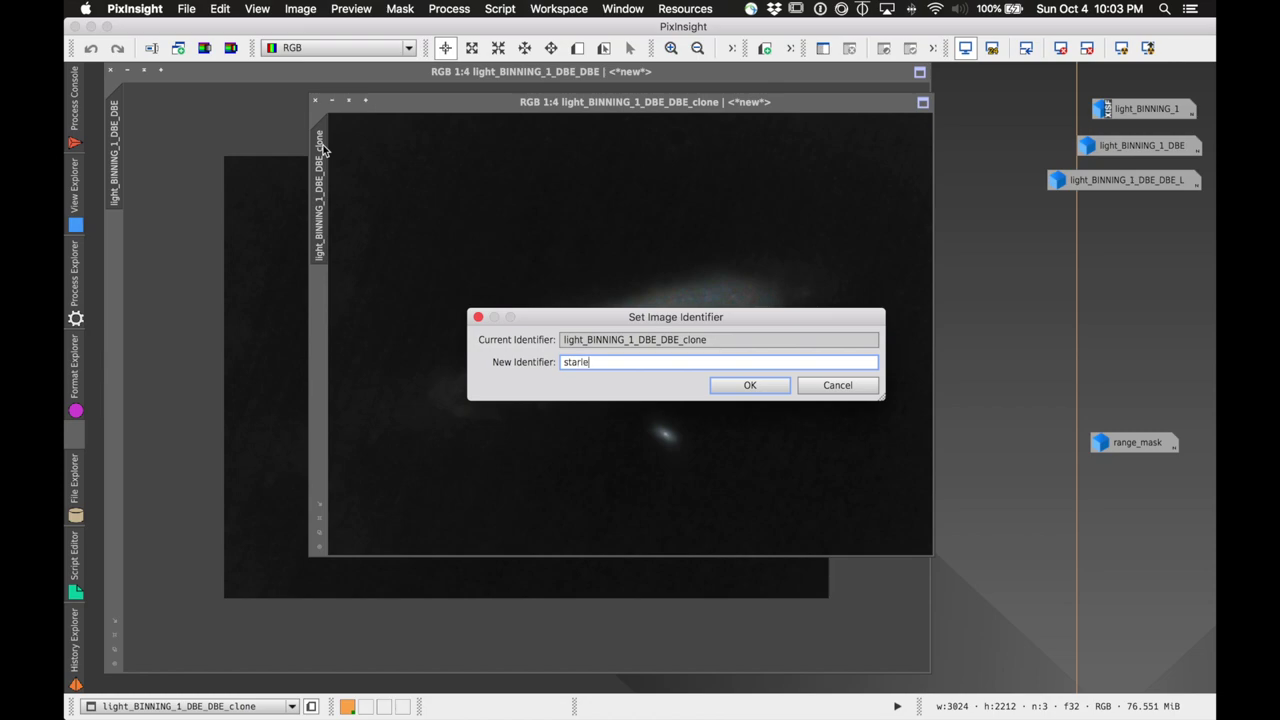
pyautogui.click(740, 388)
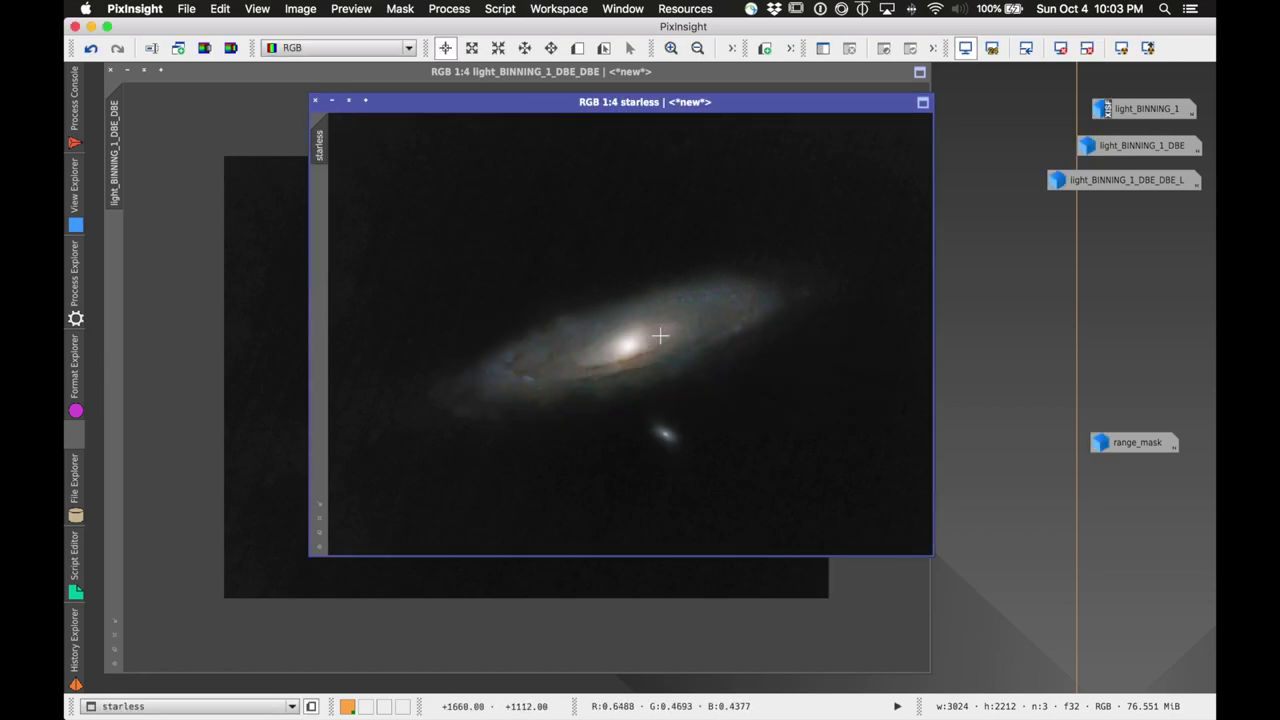
# - Set the original galaxy image's identifier to stars
pyautogui.click(238, 73)
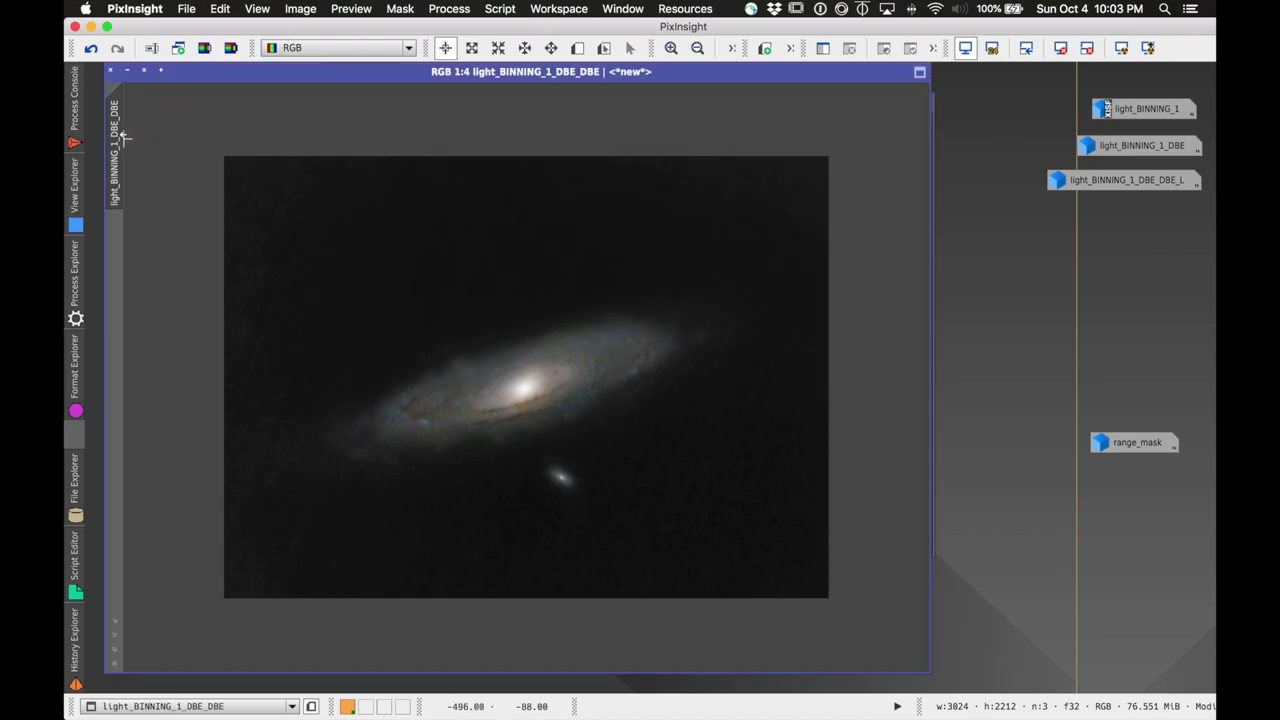
pyautogui.doubleClick(124, 138)
pyautogui.write('star')
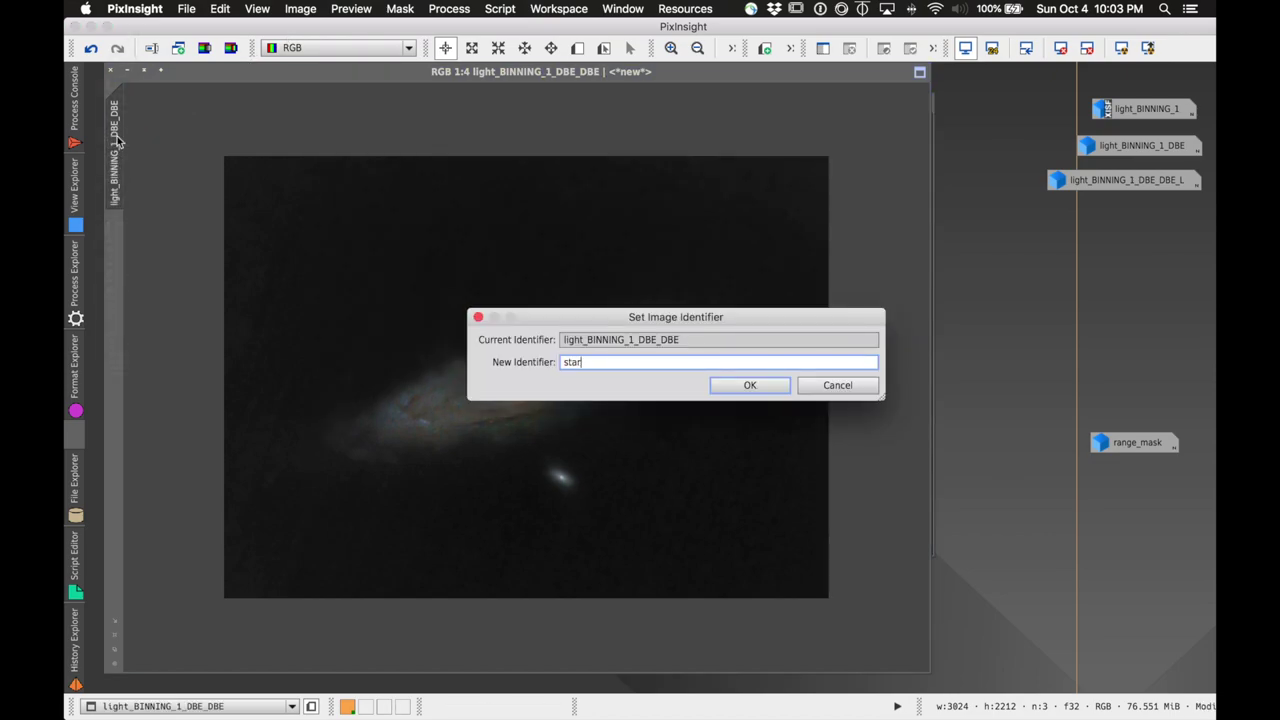
pyautogui.write('s')
pyautogui.click(749, 385)
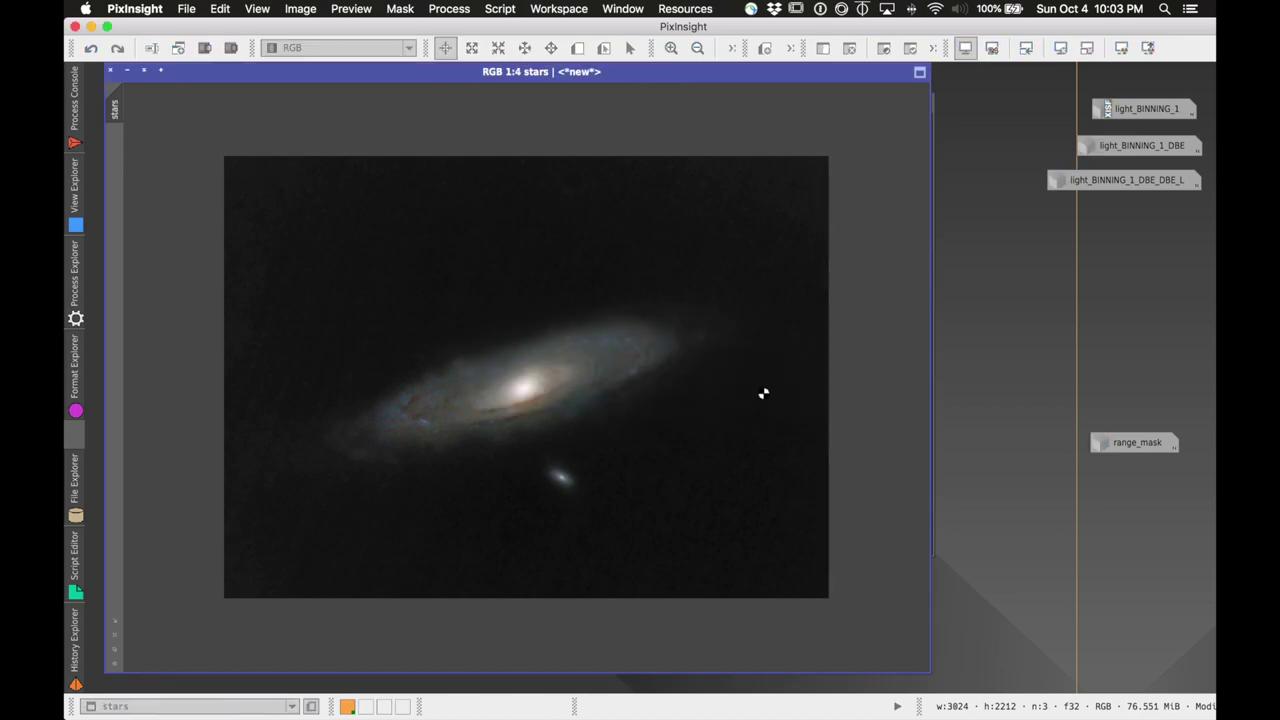
# - Load the original image's processing history and revert it to the HistogramTransformation state 9, just before StarNet
pyautogui.click(84, 657)
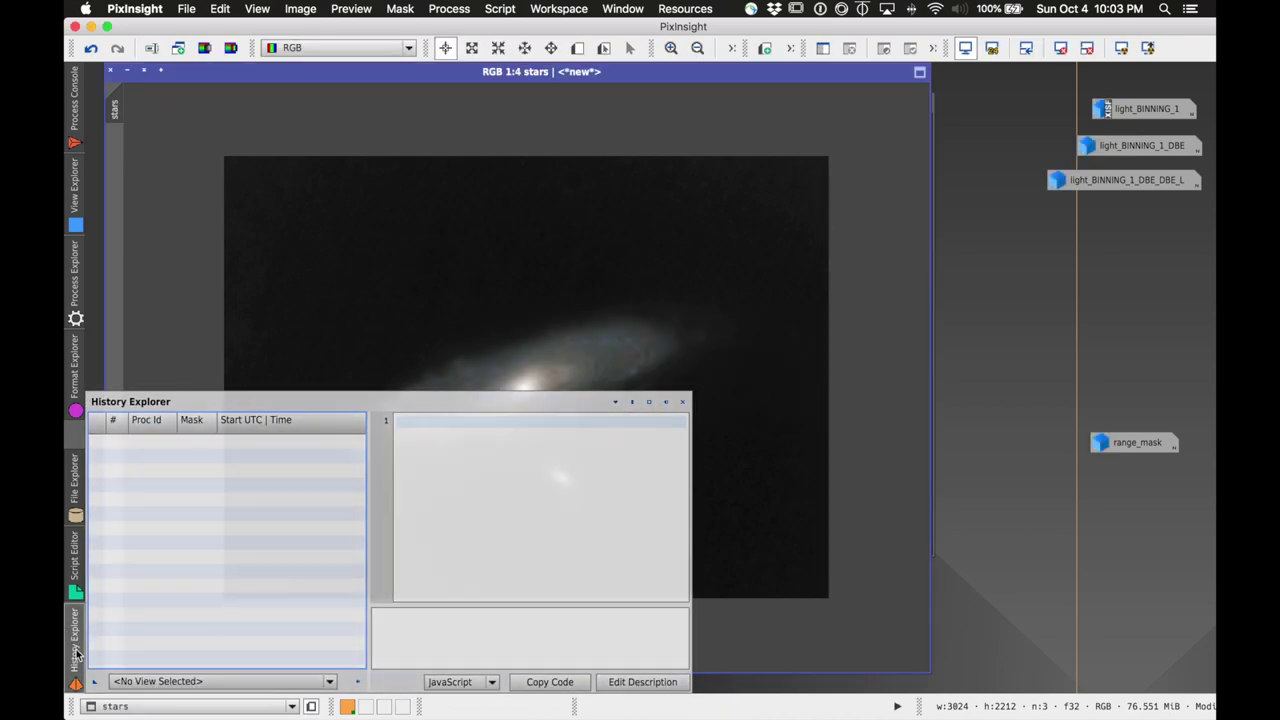
pyautogui.click(172, 682)
pyautogui.click(175, 666)
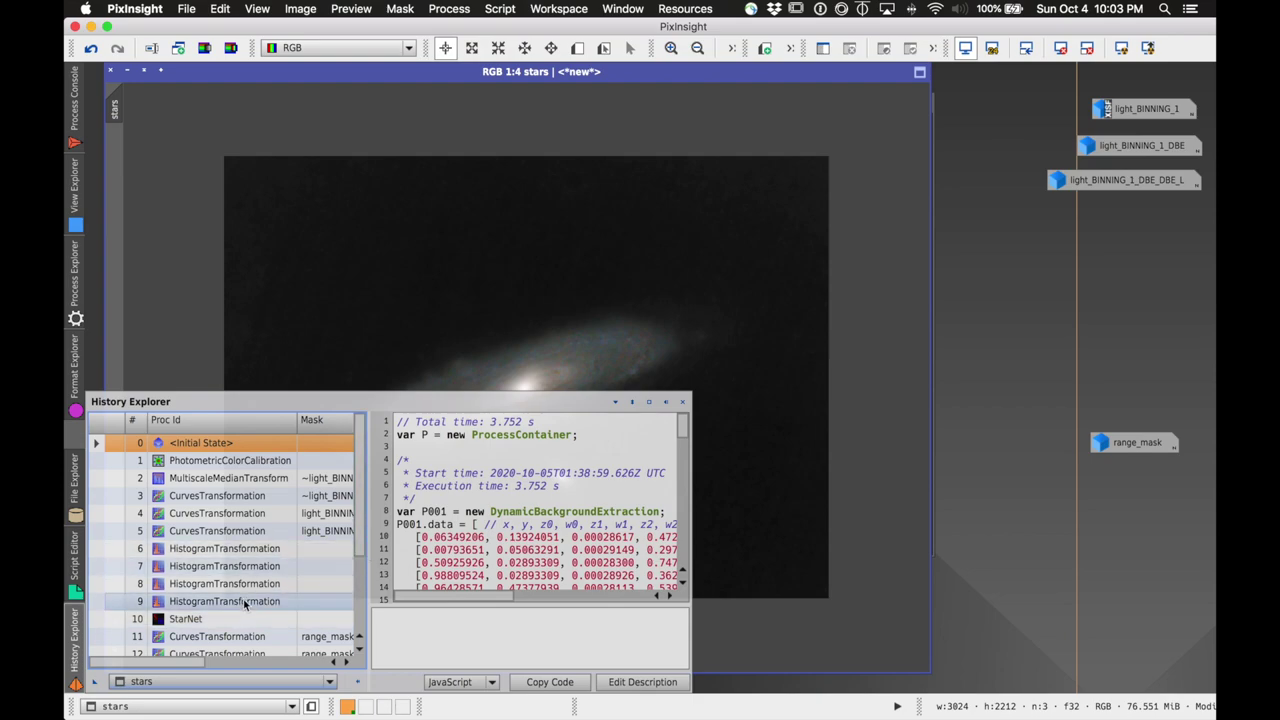
pyautogui.click(240, 604)
pyautogui.click(114, 518)
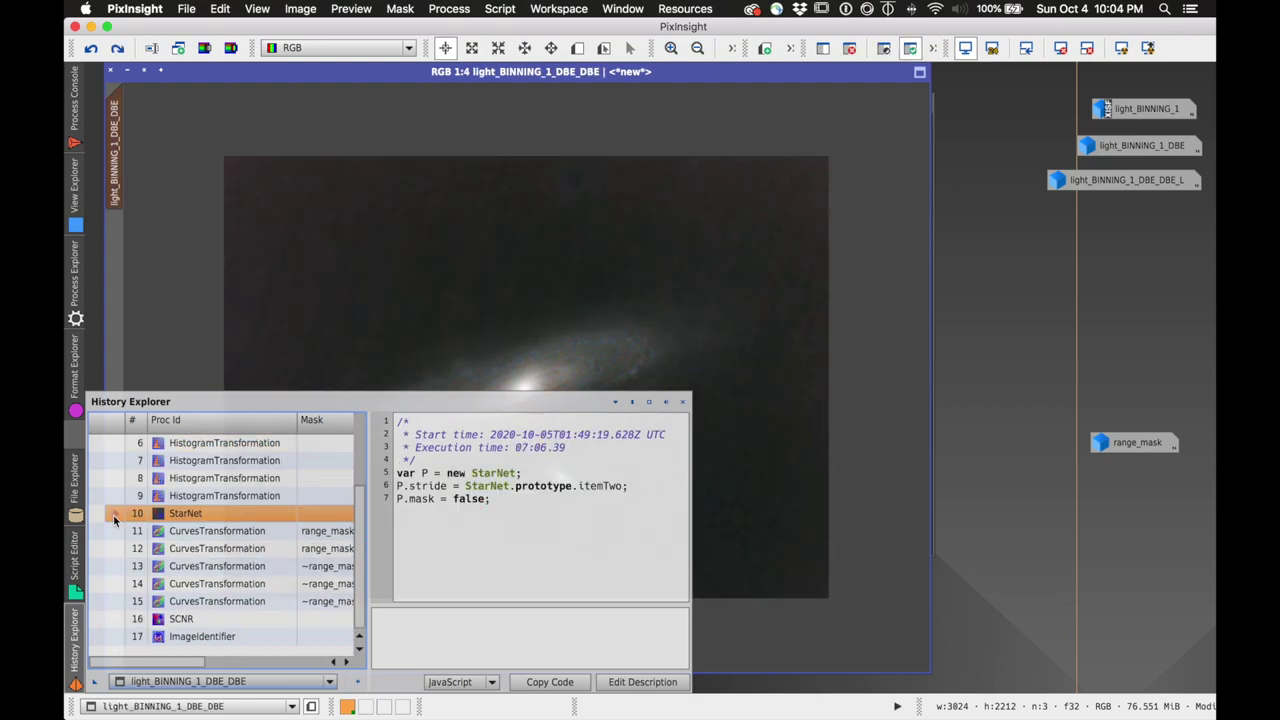
pyautogui.click(115, 497)
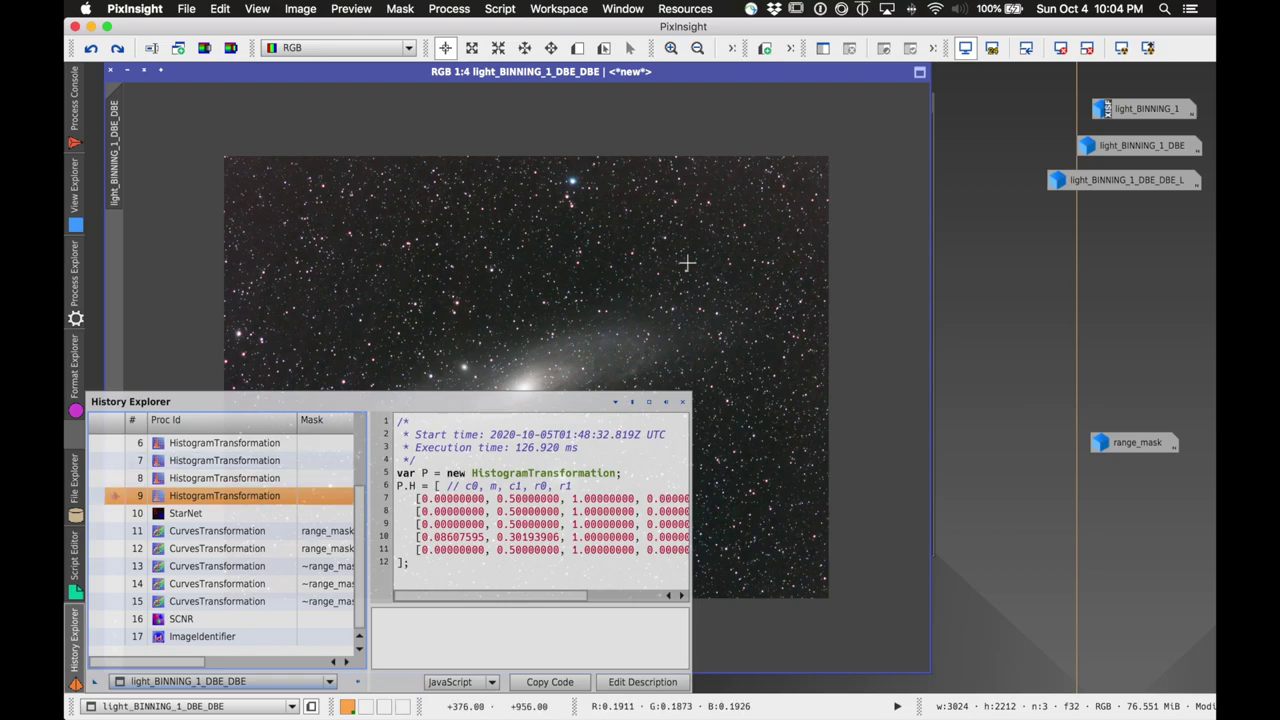
# - Compare the range mask, the starless image and the restored star image, rearranging their windows in the workspace
pyautogui.doubleClick(1160, 443)
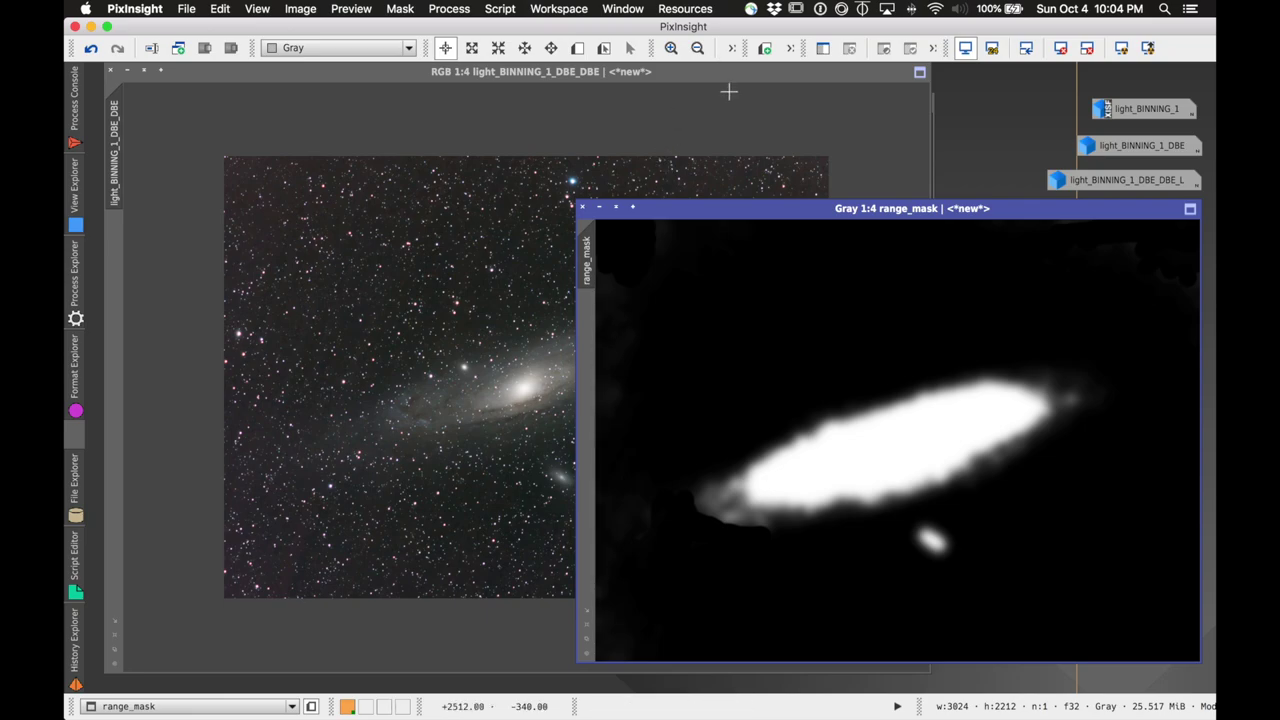
pyautogui.click(598, 209)
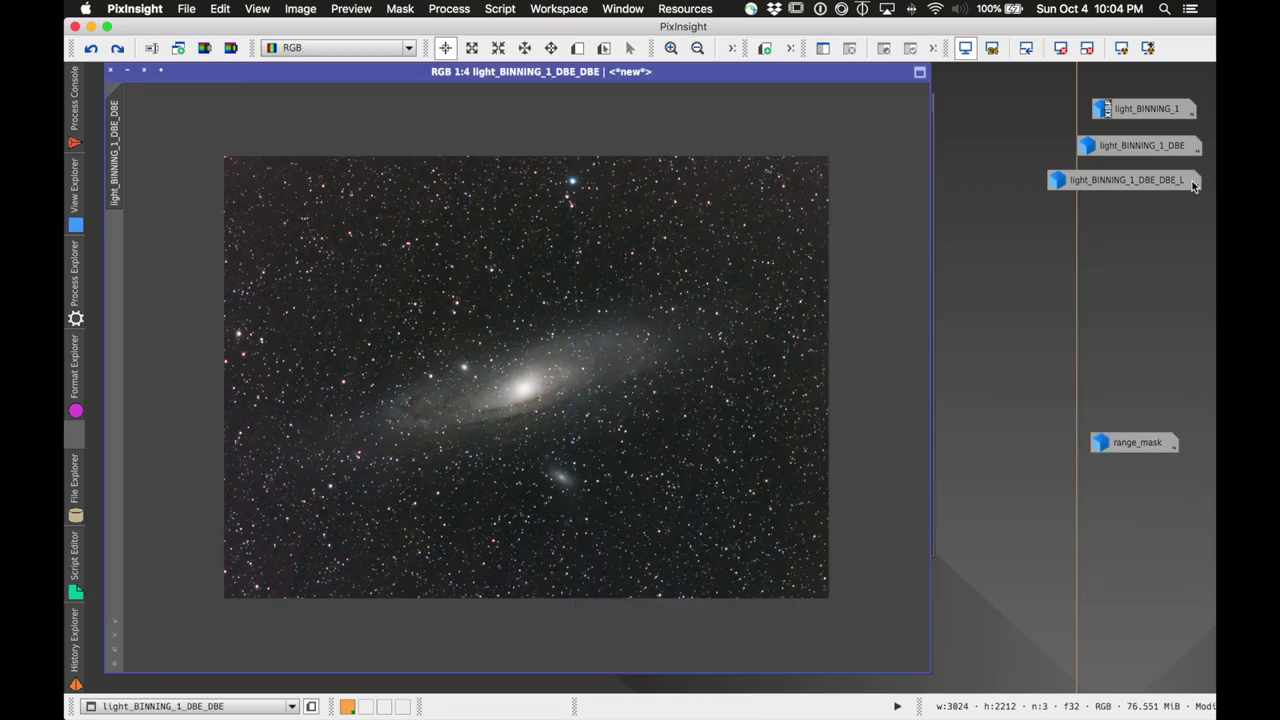
pyautogui.moveTo(837, 76); pyautogui.dragTo(1231, 118)
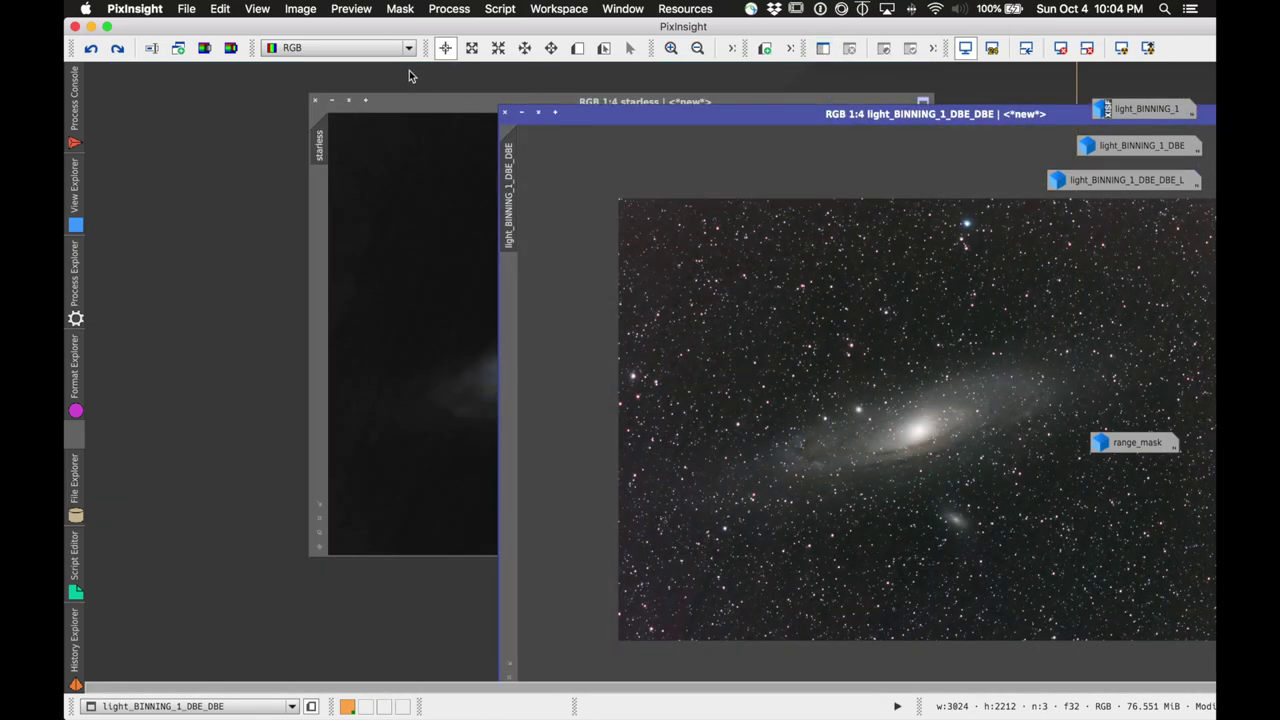
pyautogui.click(454, 101)
pyautogui.moveTo(454, 101); pyautogui.dragTo(309, 95)
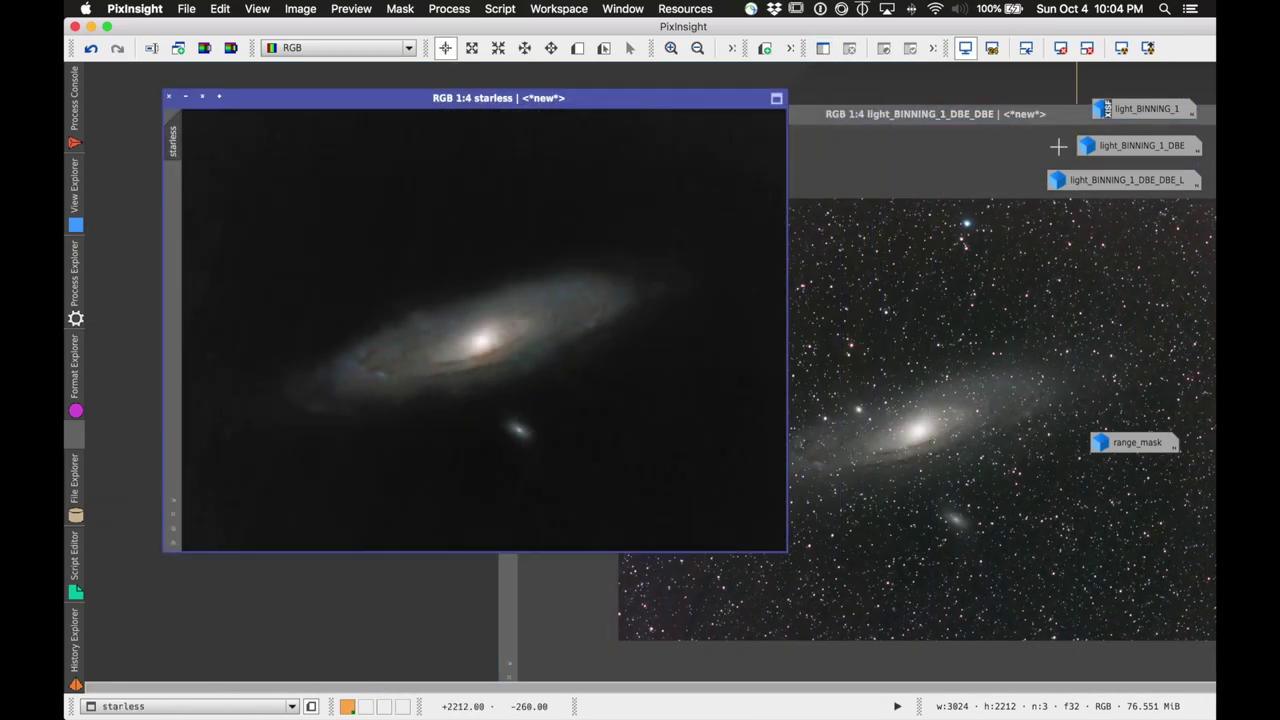
pyautogui.moveTo(950, 114); pyautogui.dragTo(537, 72)
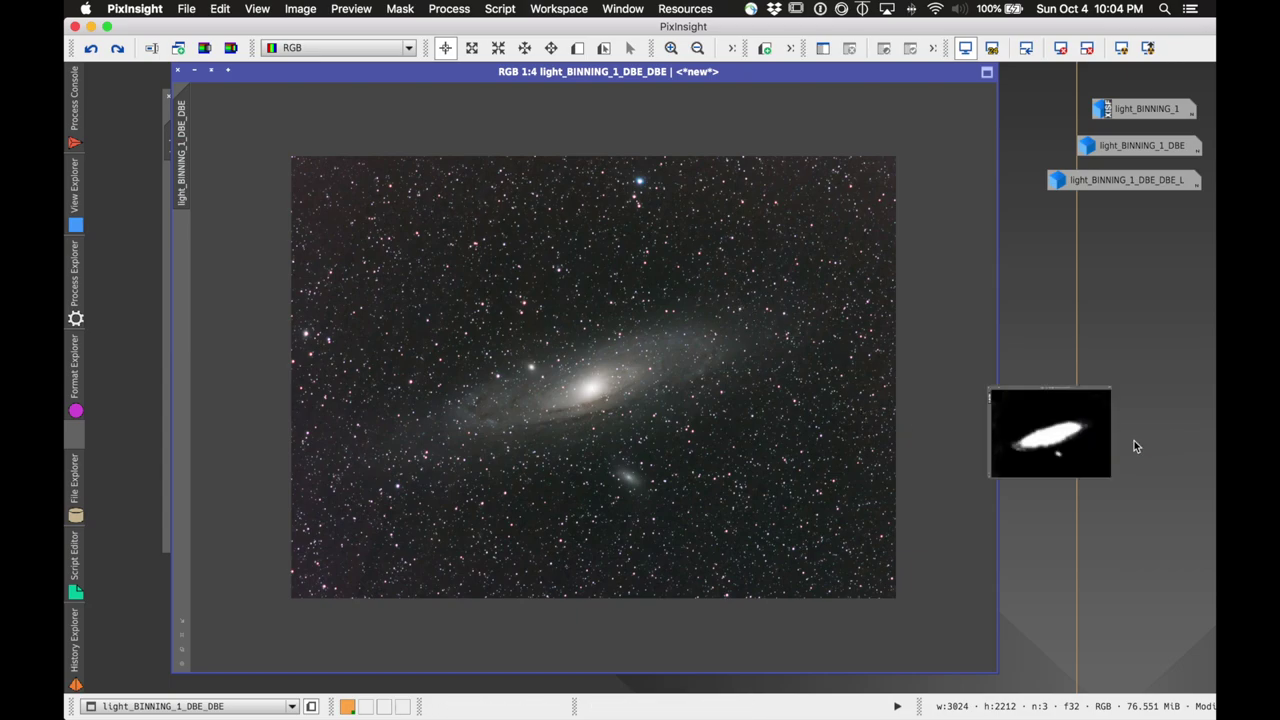
pyautogui.doubleClick(1136, 442)
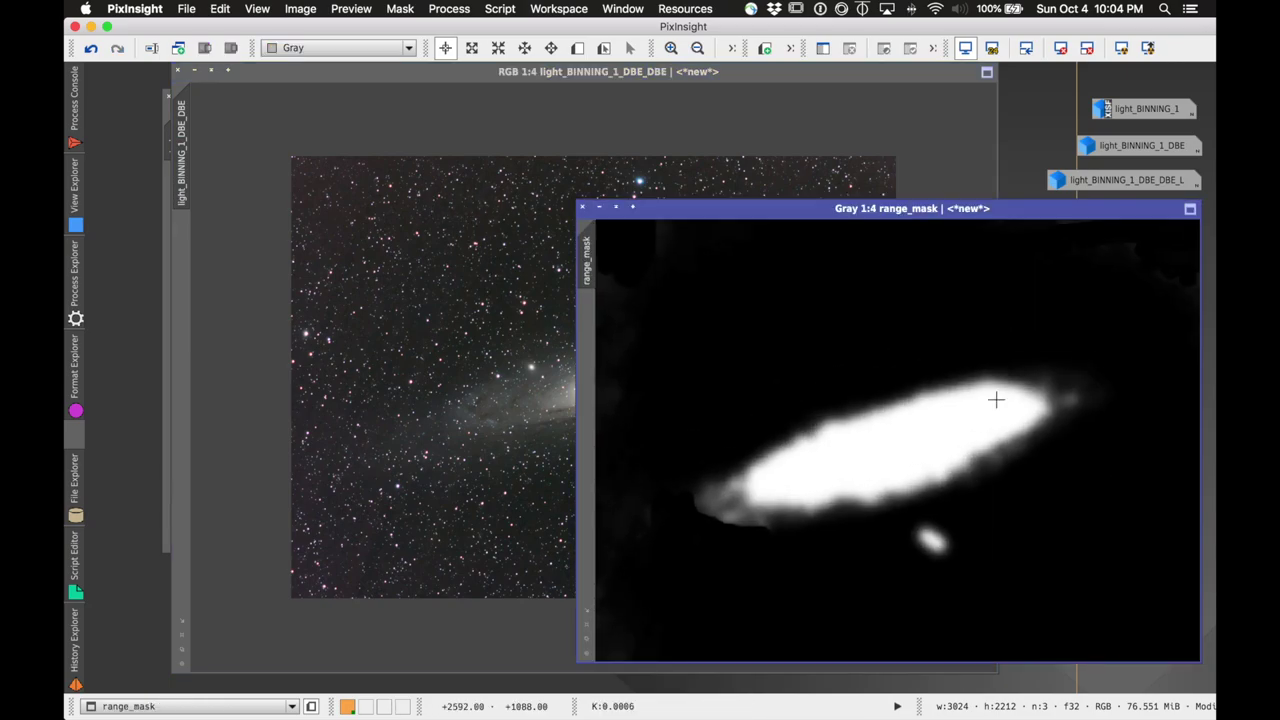
pyautogui.click(600, 207)
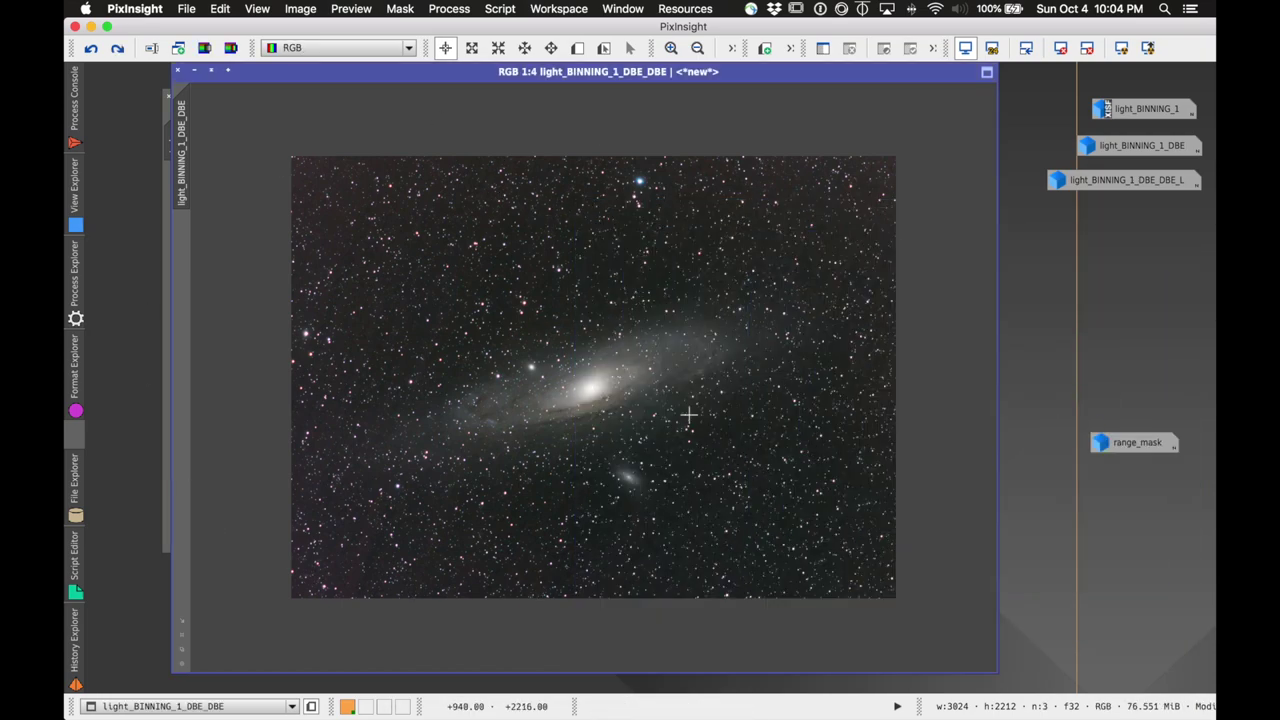
# - Start the StarMask process for the galaxy image with stars and set its noise threshold to 0.2
pyautogui.click(441, 9)
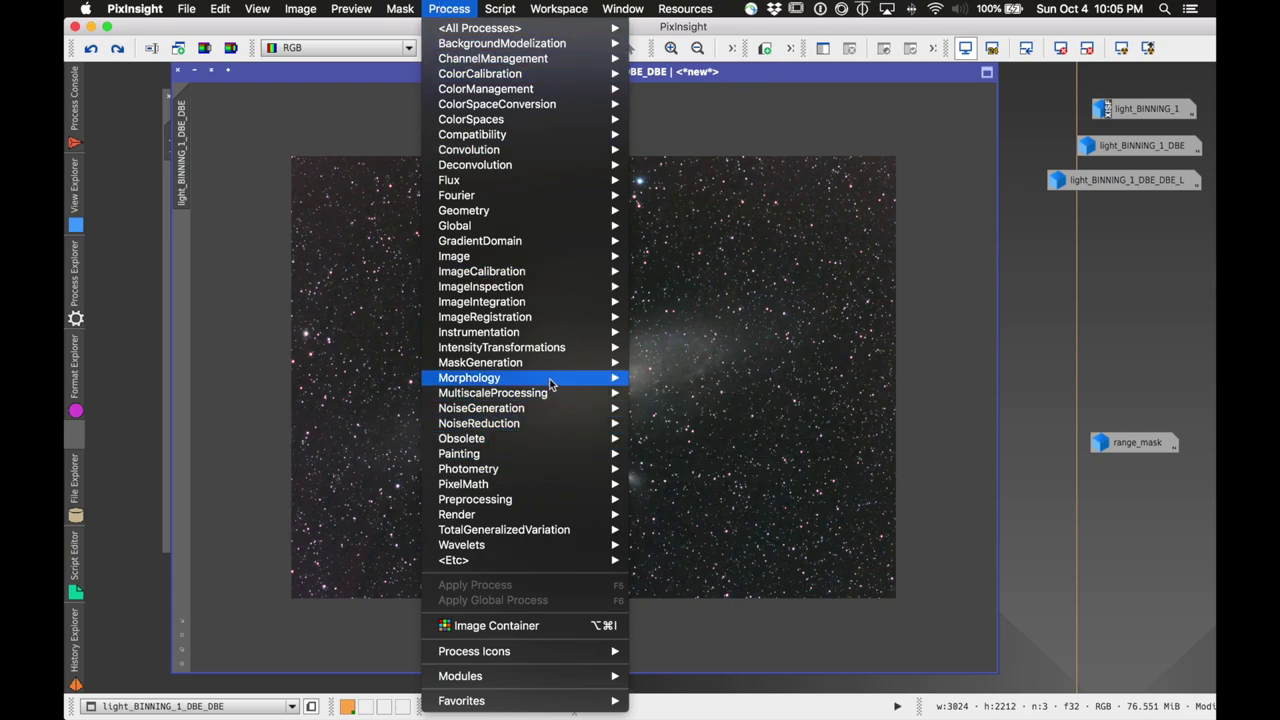
pyautogui.moveTo(546, 382)
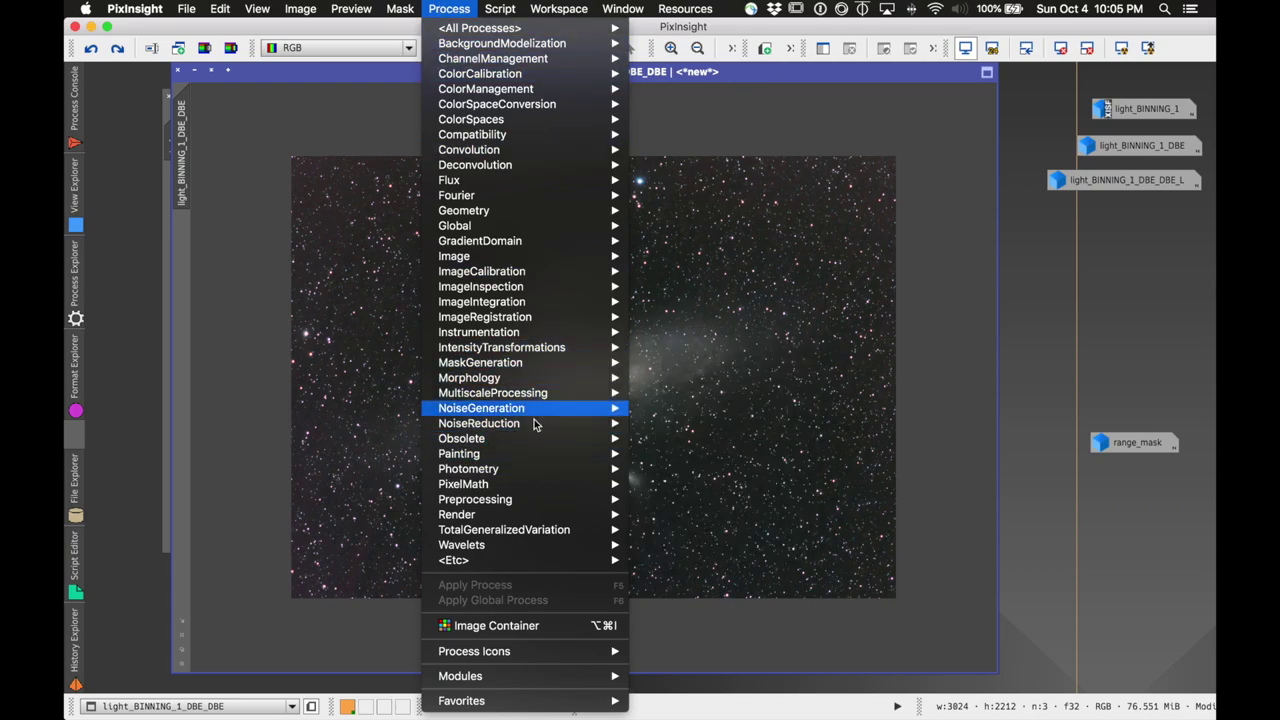
pyautogui.moveTo(575, 364)
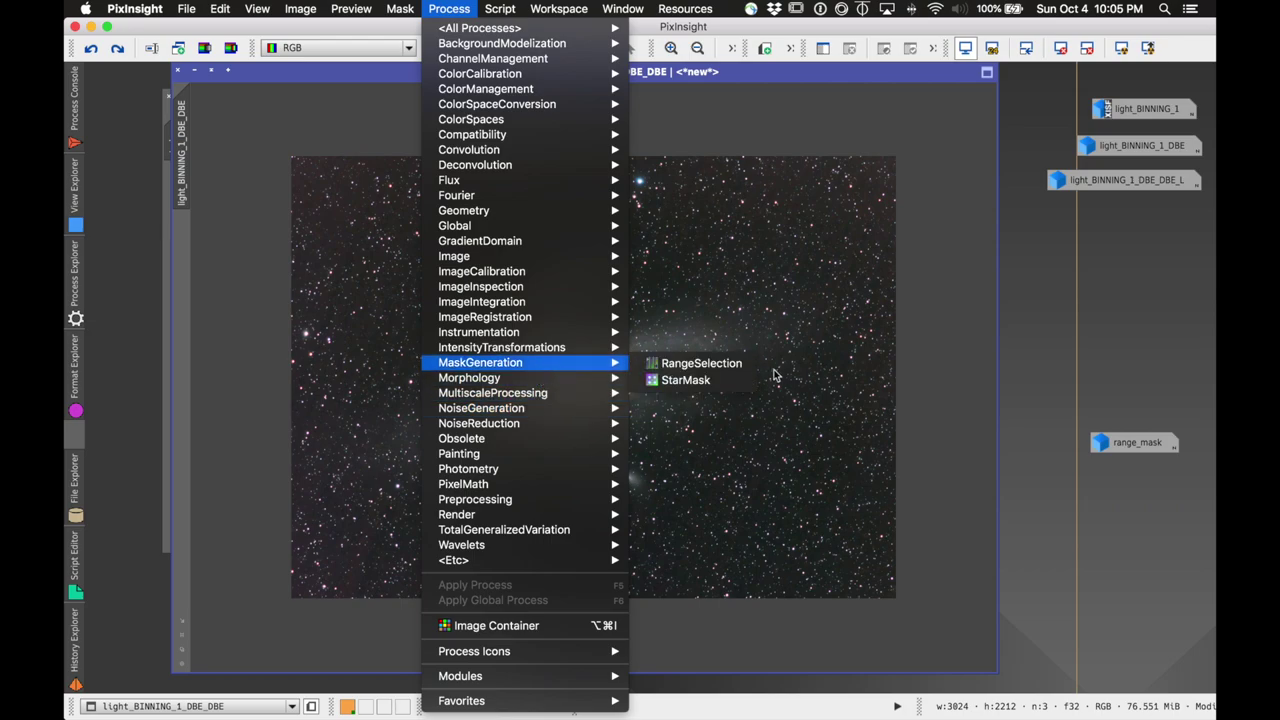
pyautogui.click(705, 380)
pyautogui.moveTo(1040, 260); pyautogui.dragTo(936, 249)
pyautogui.click(920, 244)
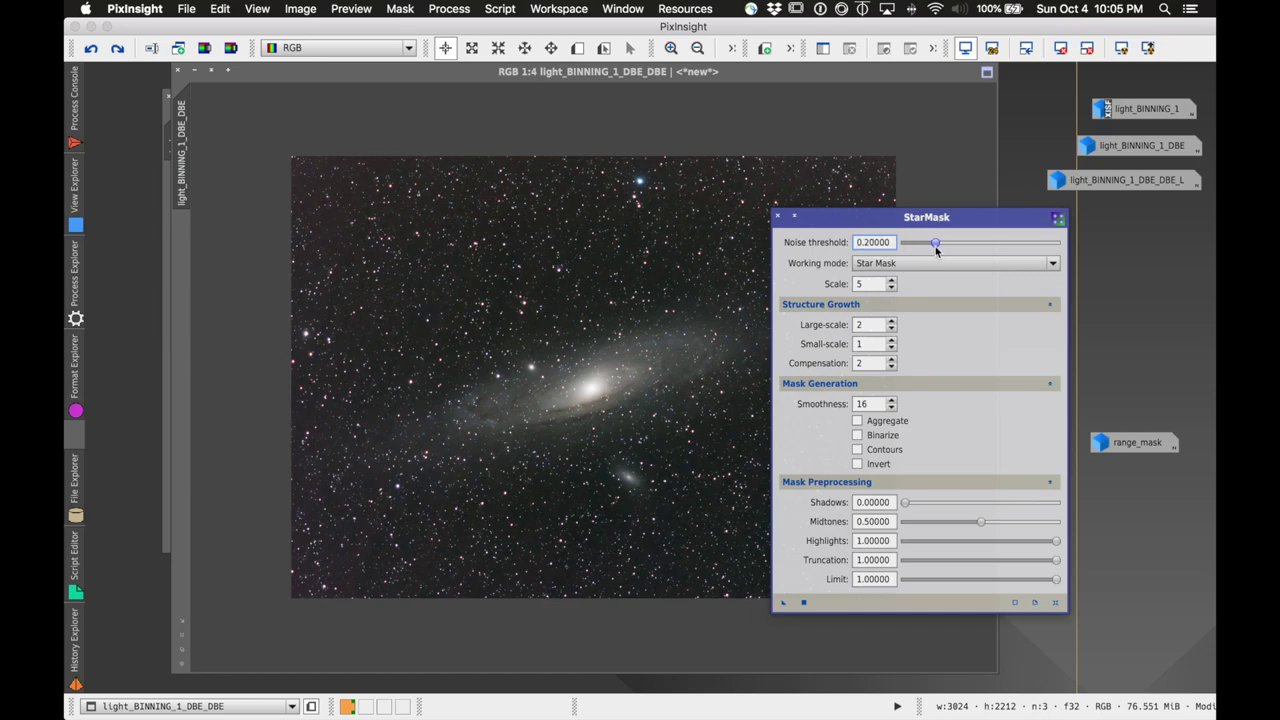
# - Generate a binarized star mask from the galaxy image with scale 7, large-scale growth 0, smoothness 10 and midtones 0.15, and close StarMask
pyautogui.doubleClick(892, 281)
pyautogui.click(892, 327)
pyautogui.click(892, 408)
pyautogui.moveTo(983, 528); pyautogui.dragTo(950, 528)
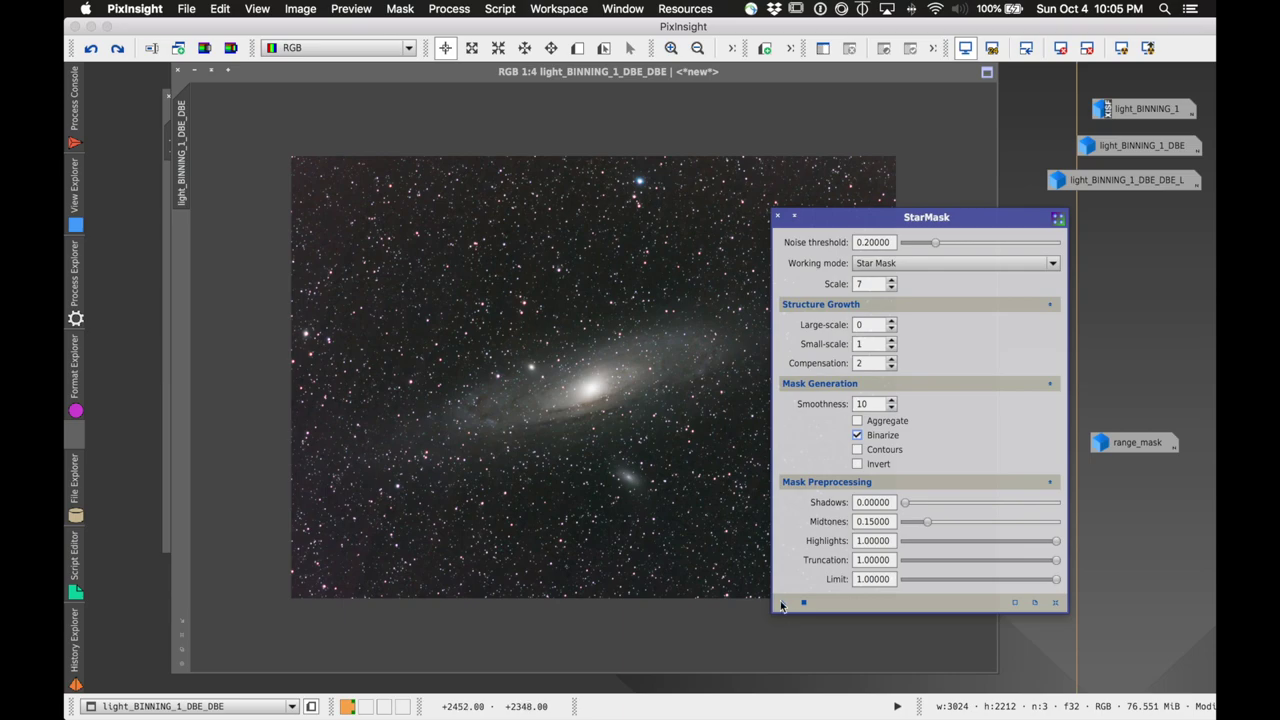
pyautogui.click(618, 457)
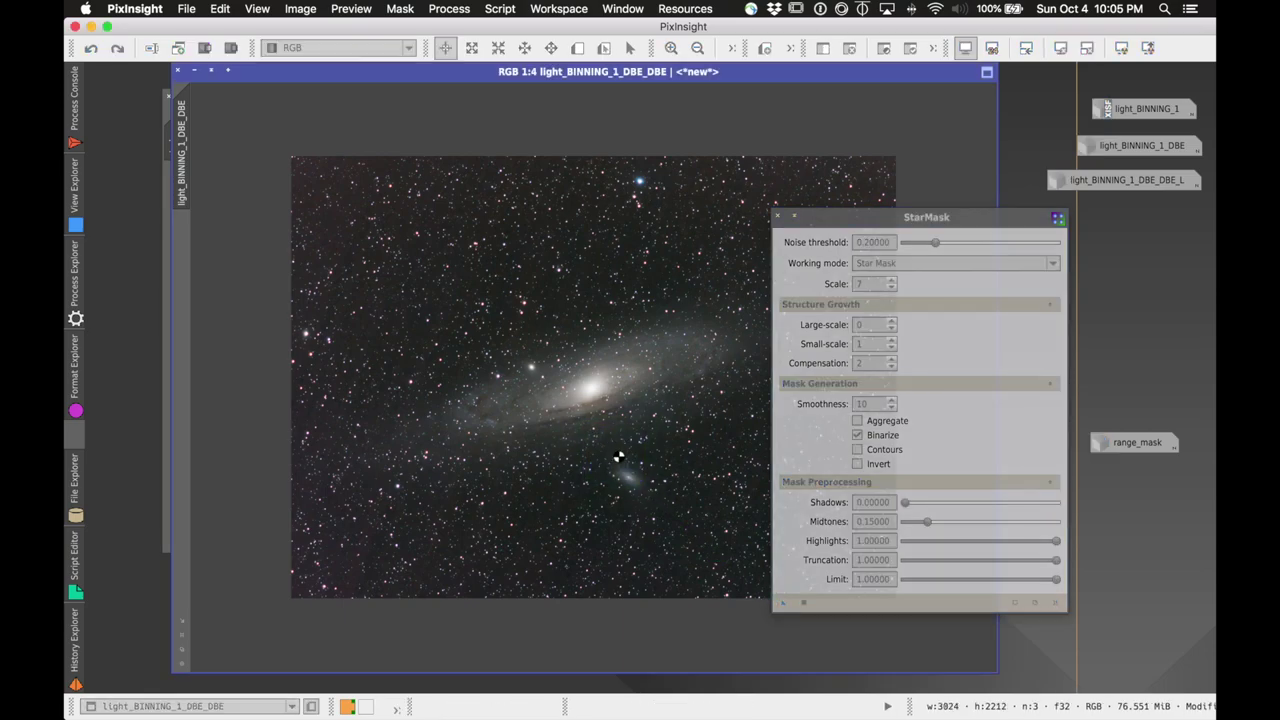
pyautogui.click(777, 216)
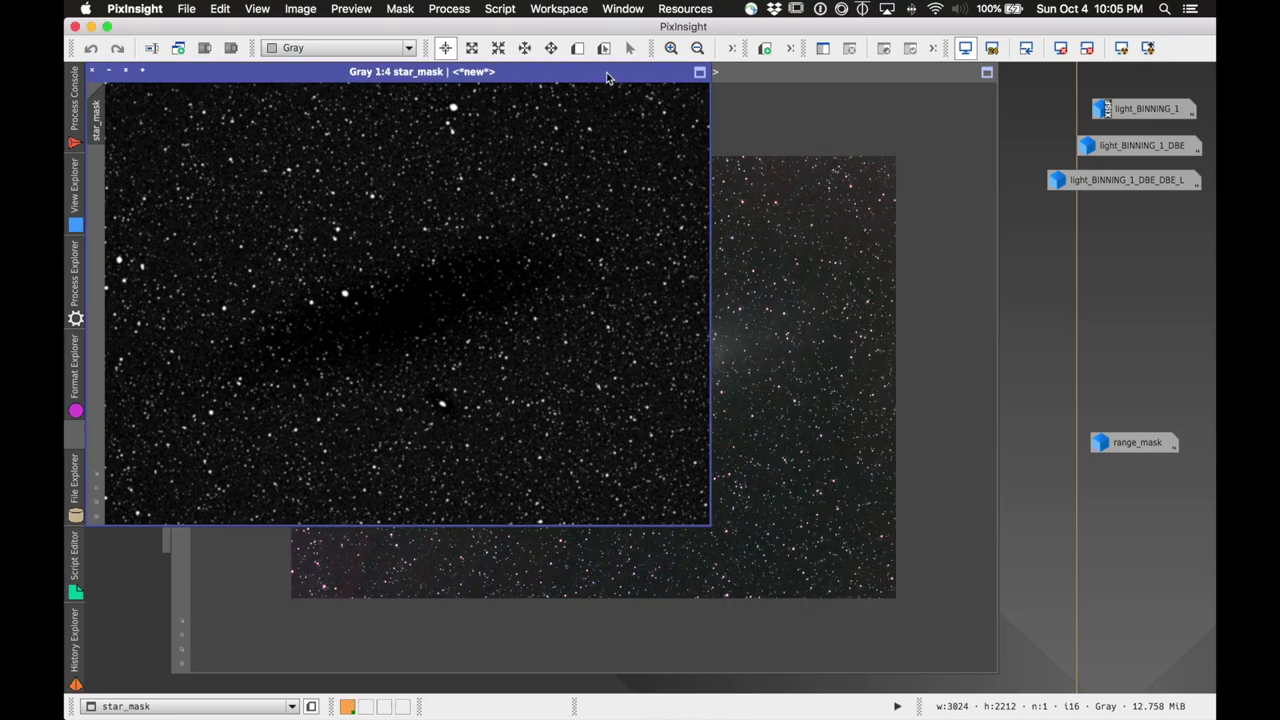
# - Arrange the galaxy image and star mask windows side by side and apply star_mask as the galaxy image's mask
pyautogui.click(853, 75)
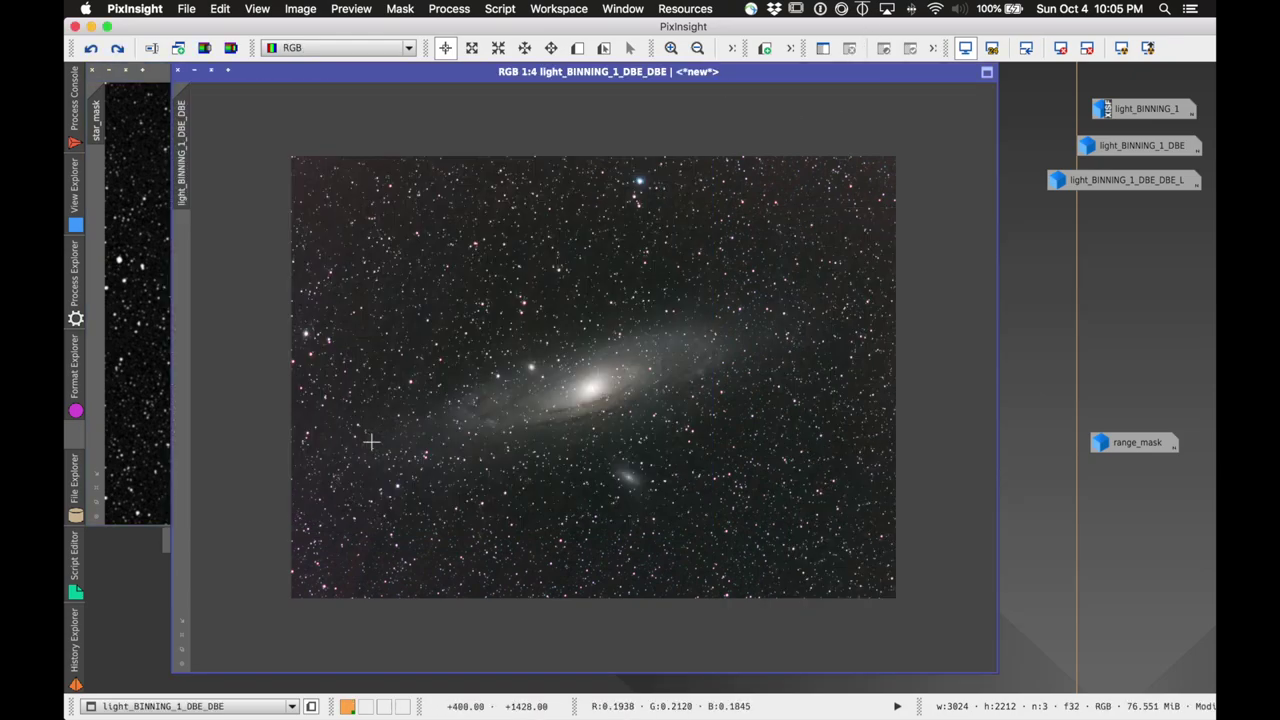
pyautogui.click(181, 638)
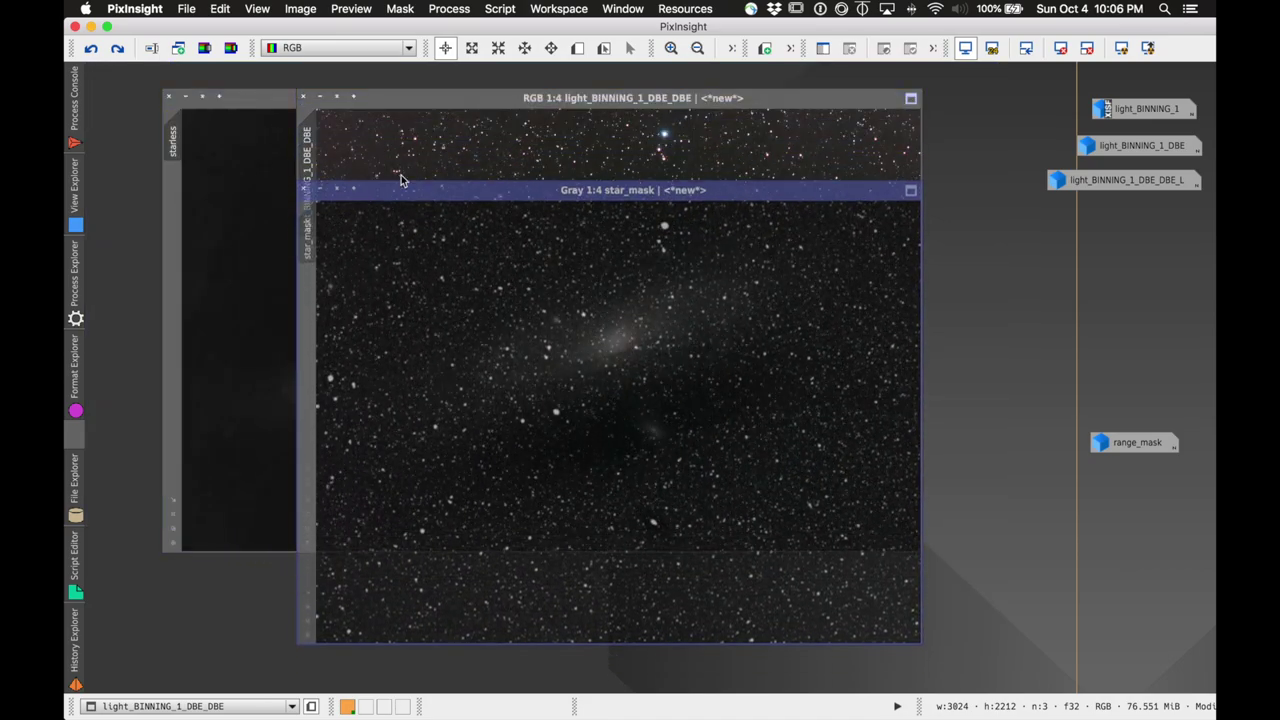
pyautogui.moveTo(401, 99); pyautogui.dragTo(243, 105)
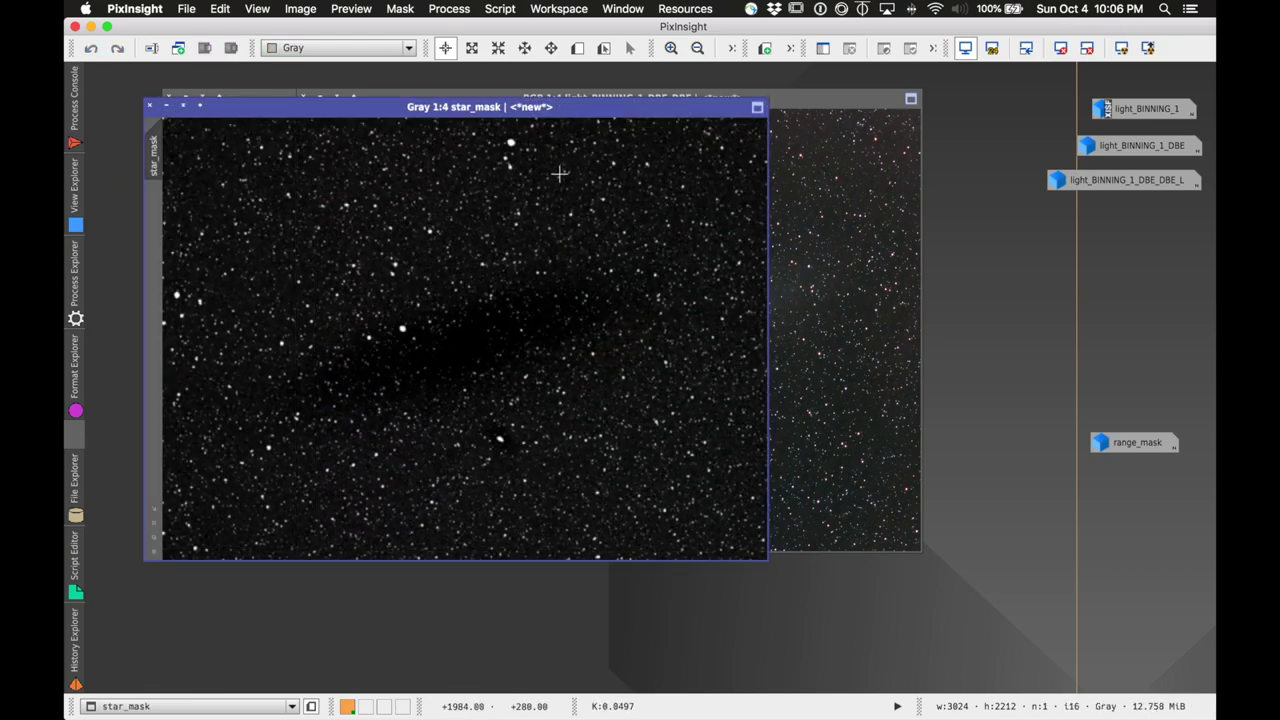
pyautogui.moveTo(351, 112); pyautogui.dragTo(716, 130)
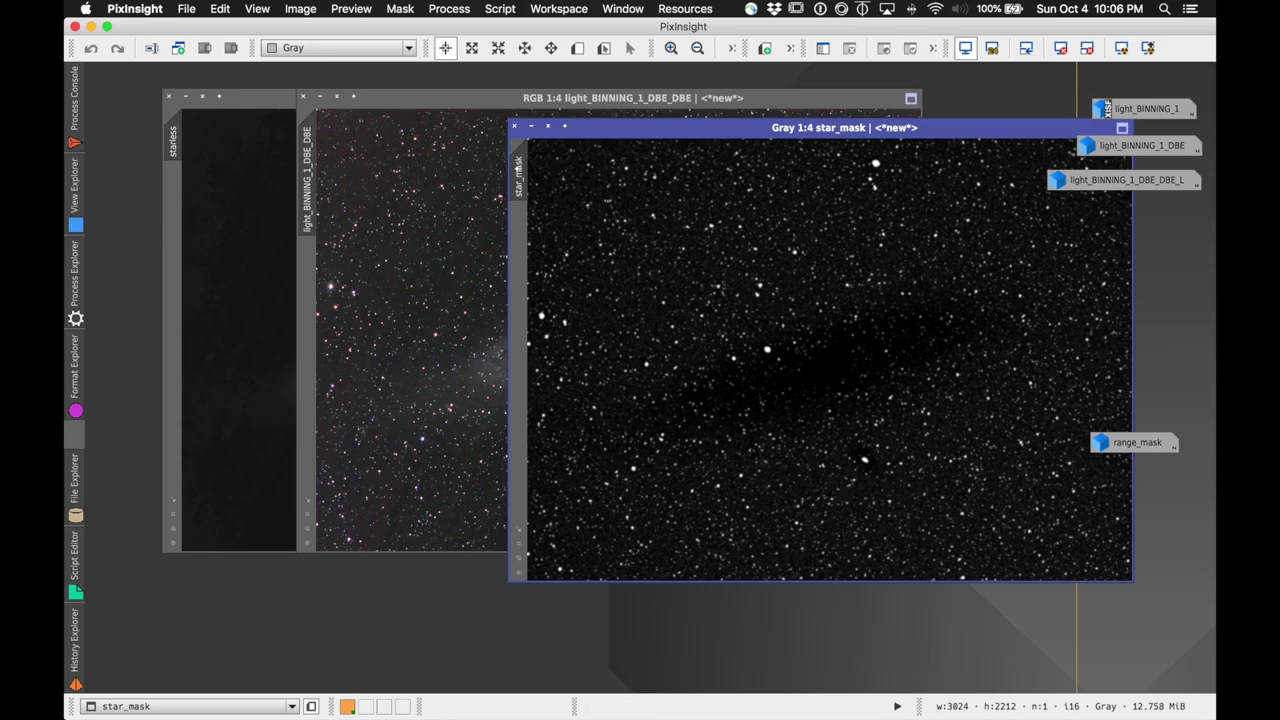
pyautogui.moveTo(517, 166); pyautogui.dragTo(306, 270)
# - Preview the star mask overlay on the galaxy image both normal and inverted, and remove the mask from the image
pyautogui.click(400, 8)
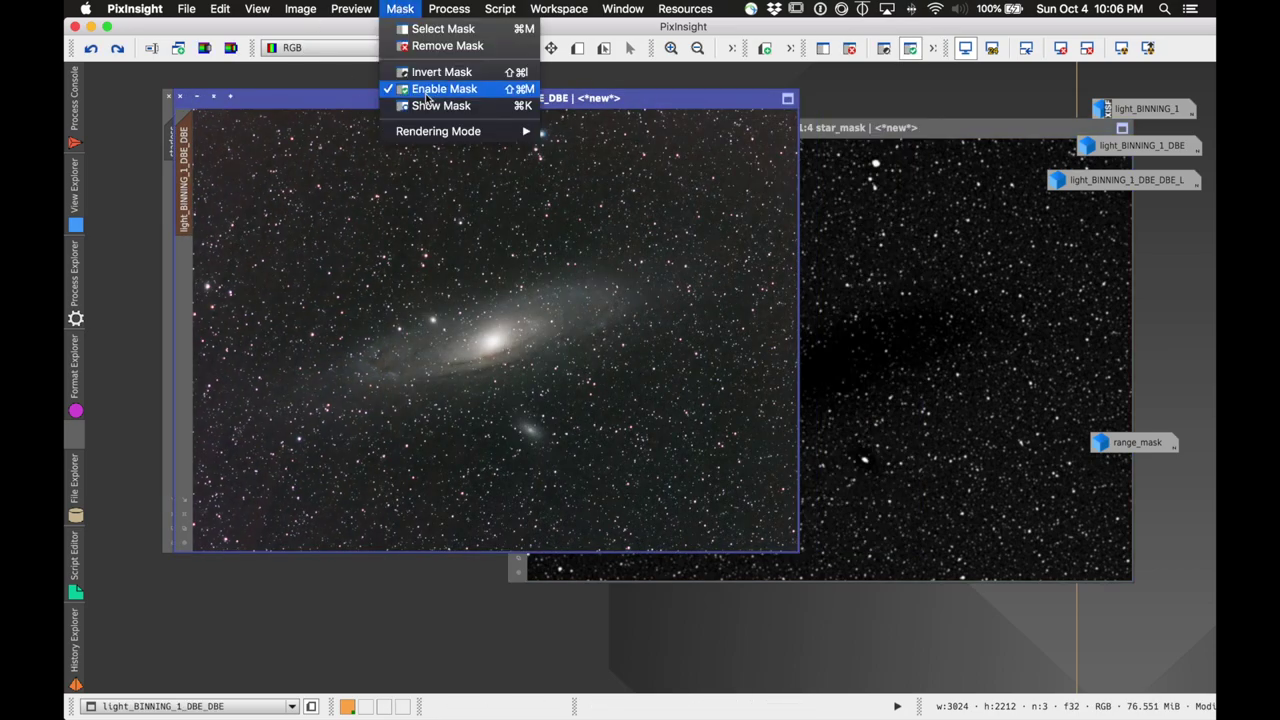
pyautogui.click(440, 105)
pyautogui.click(398, 8)
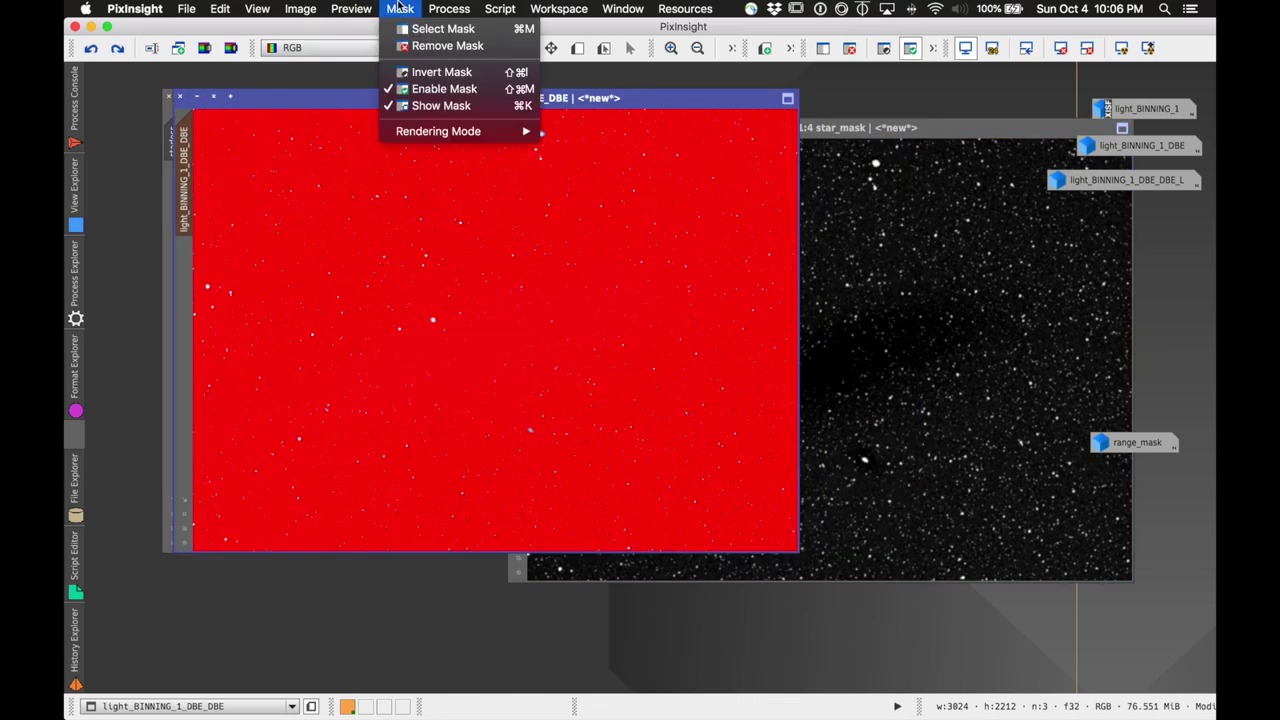
pyautogui.click(422, 72)
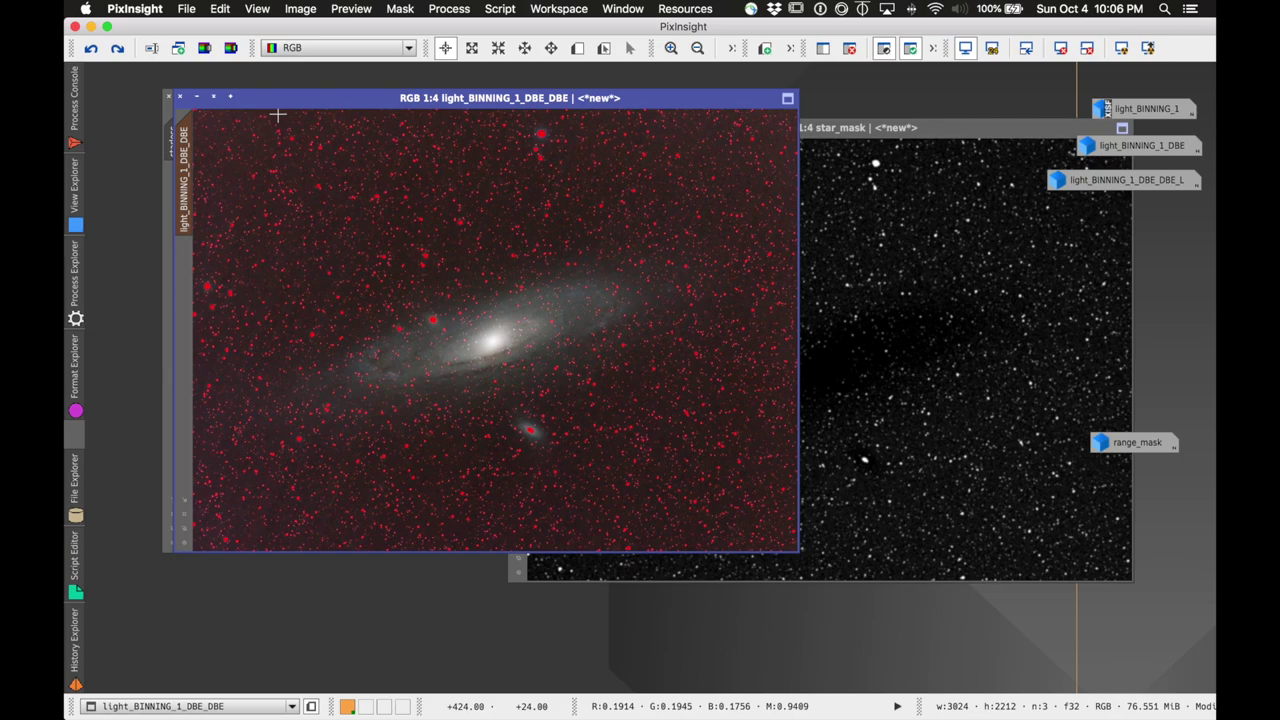
pyautogui.click(400, 8)
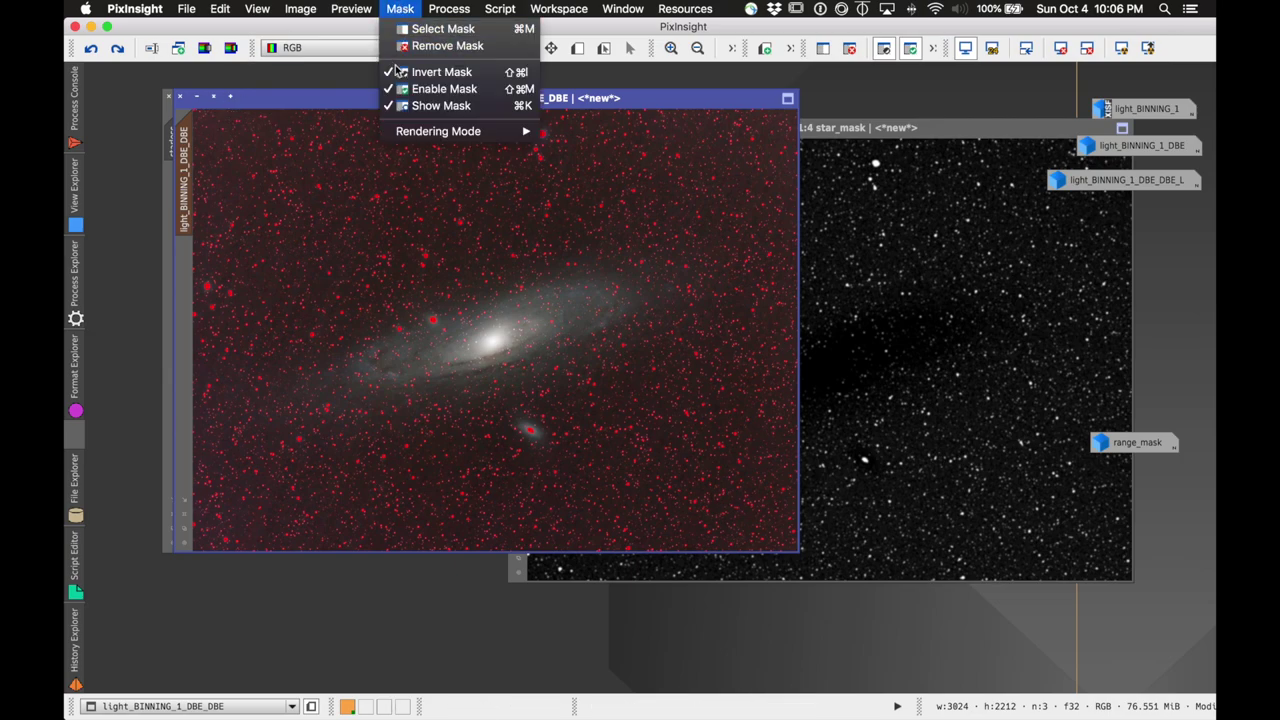
pyautogui.click(433, 47)
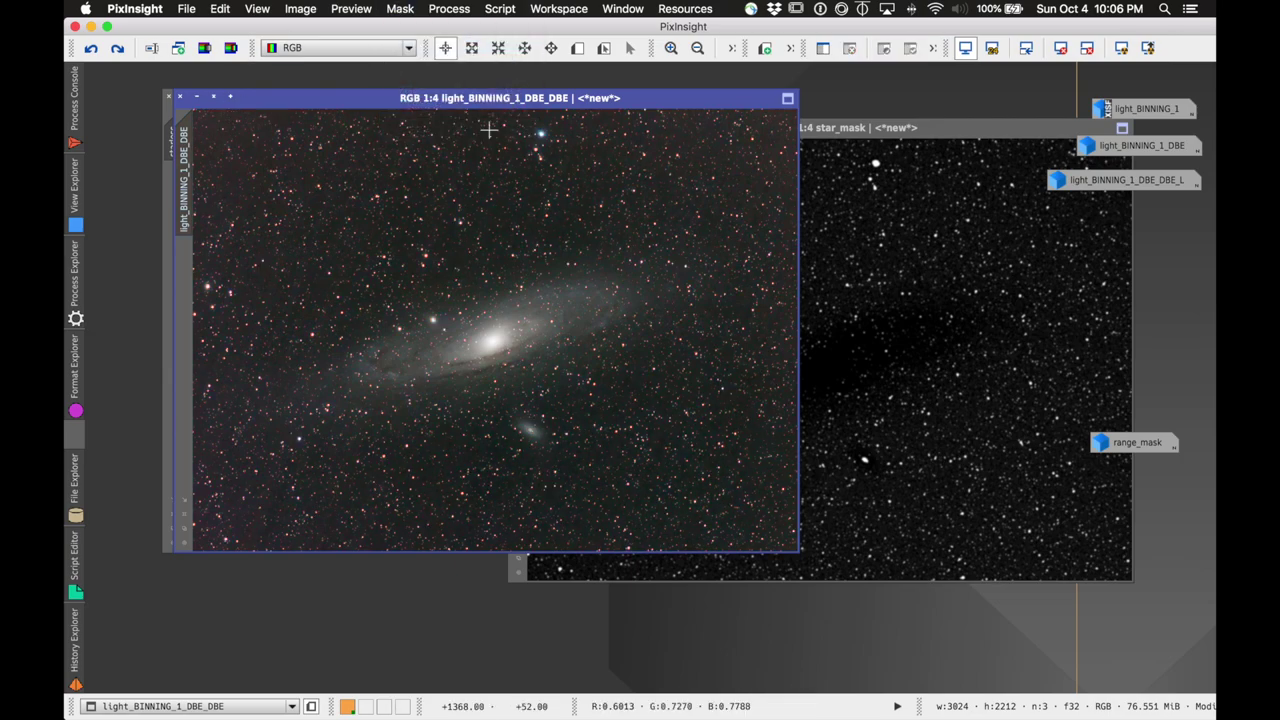
# - Restore the range_mask window and compare it with the star mask and the galaxy image
pyautogui.doubleClick(1136, 445)
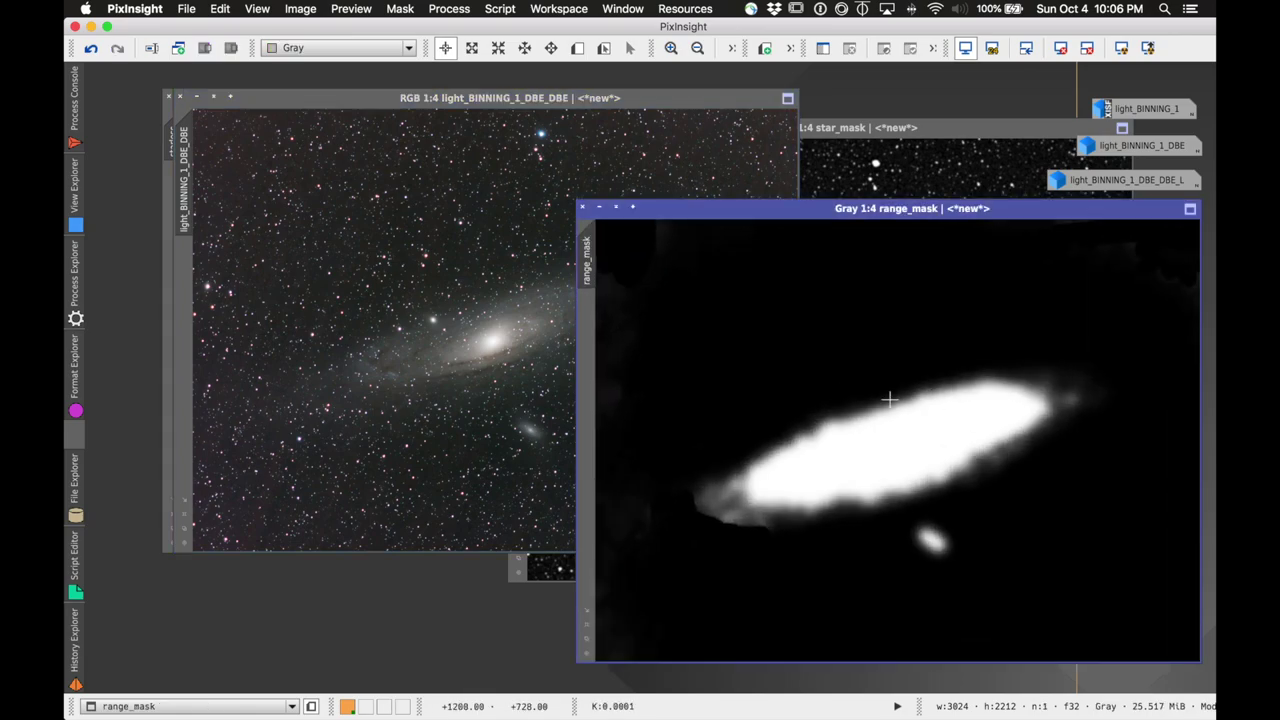
pyautogui.click(943, 126)
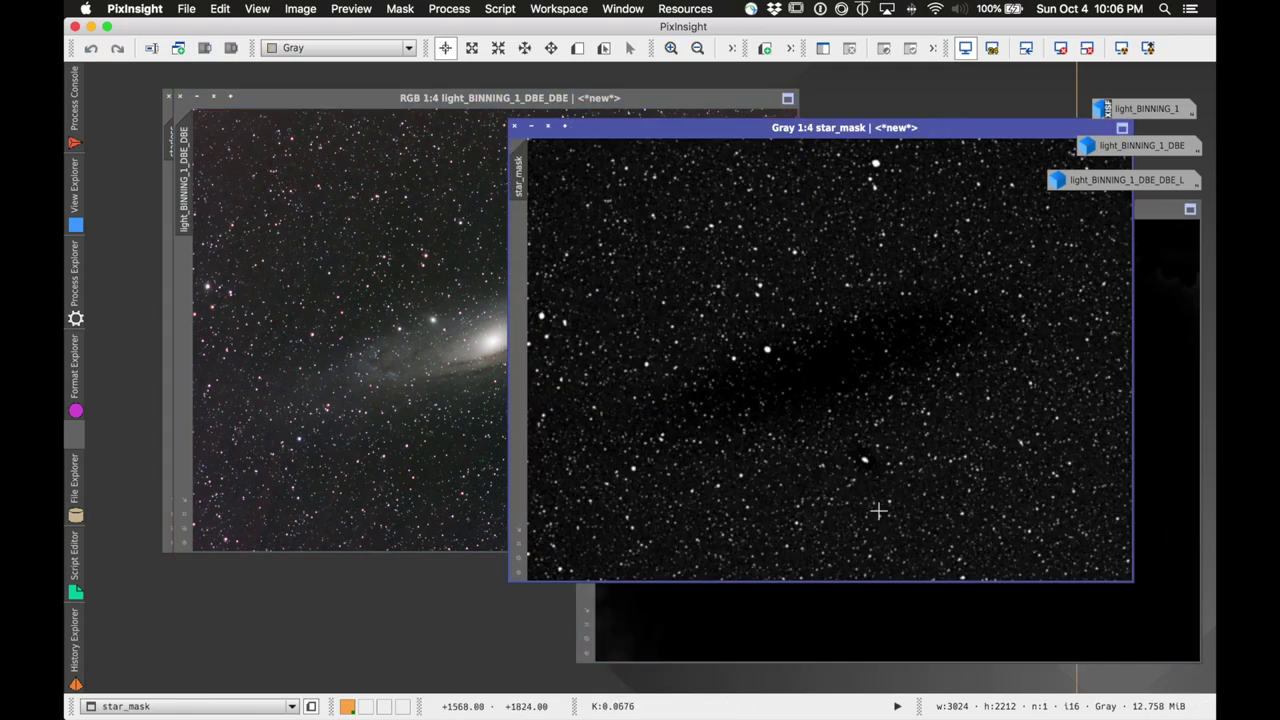
pyautogui.click(351, 97)
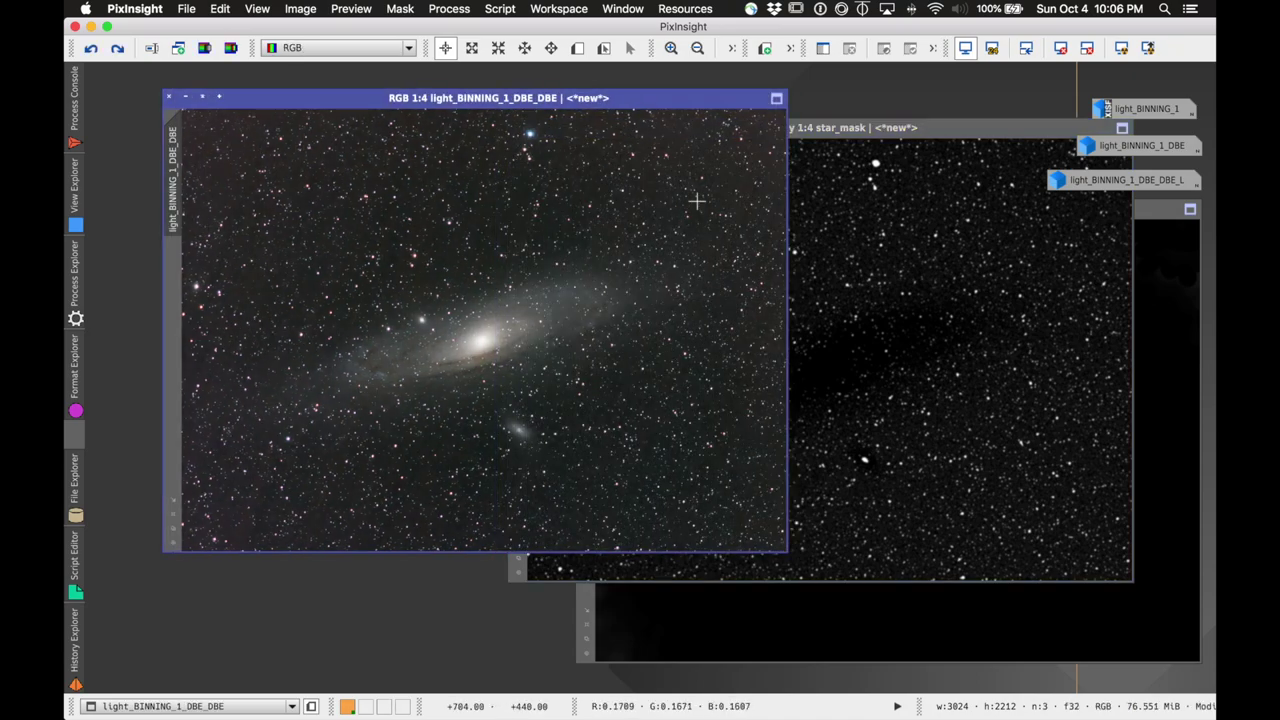
pyautogui.click(1164, 210)
pyautogui.click(862, 171)
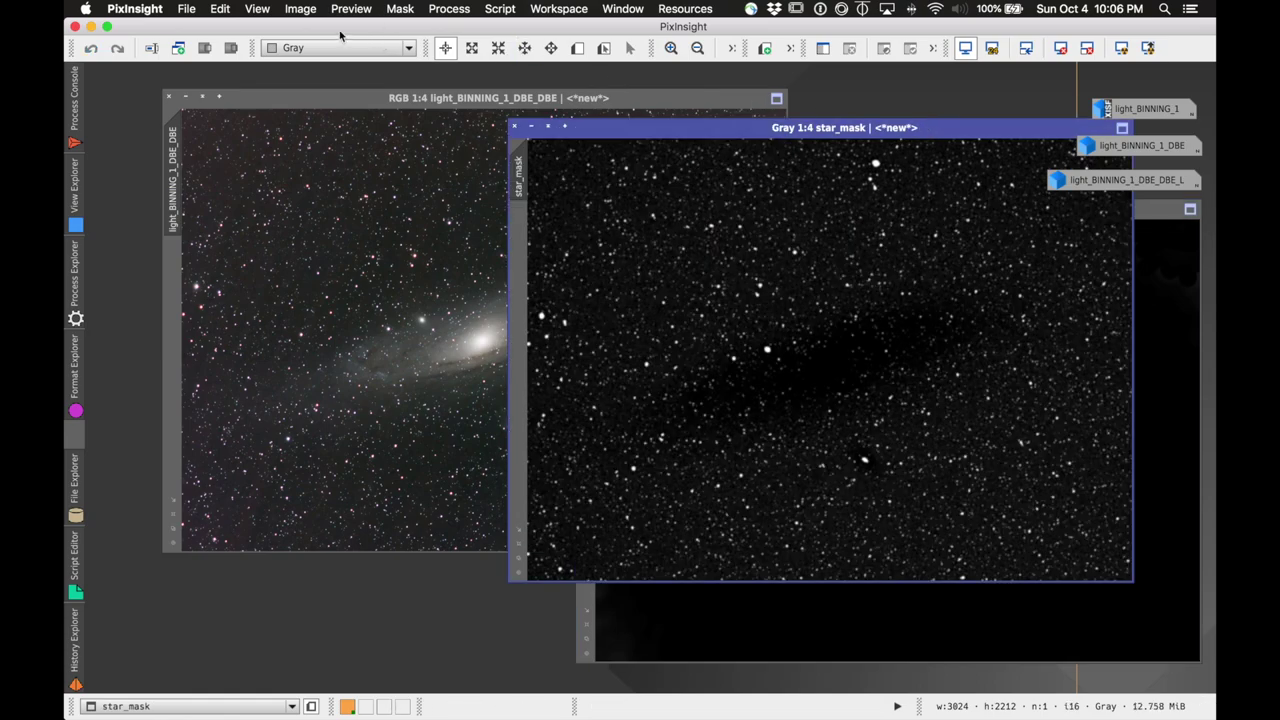
# - Open PixelMath and enter star_mask+range_mask as the RGB/K expression
pyautogui.click(449, 9)
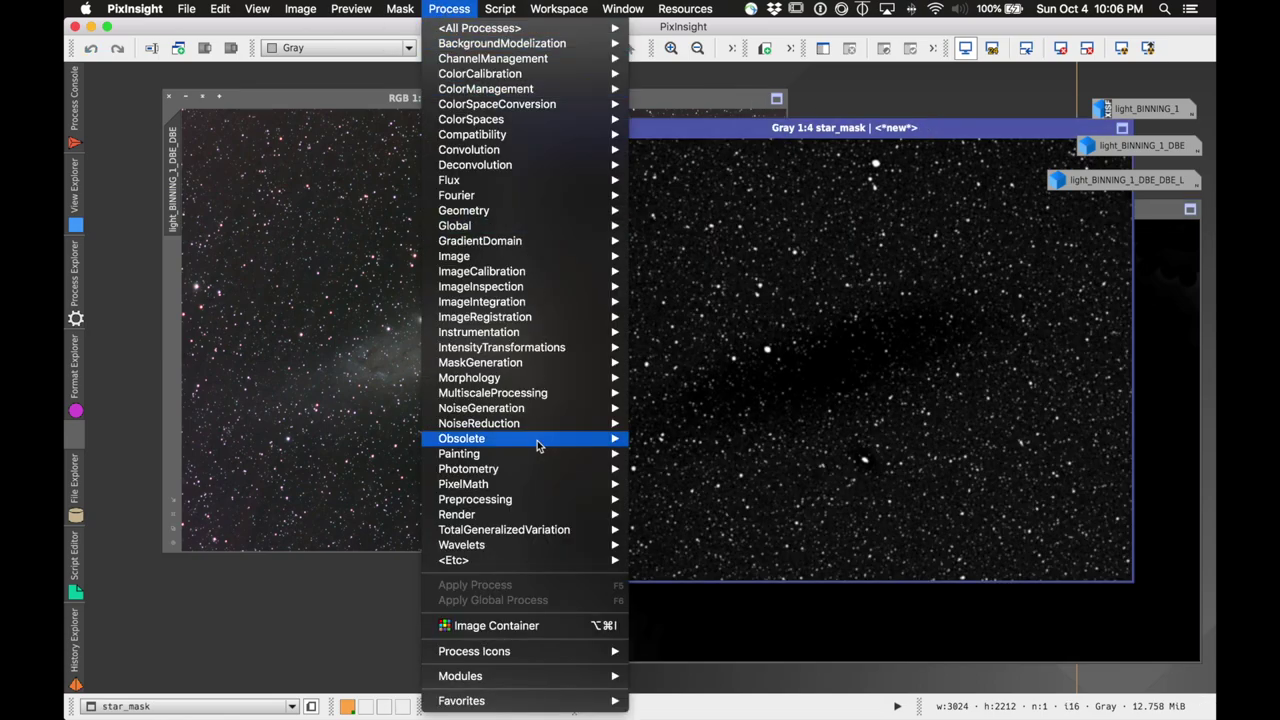
pyautogui.moveTo(519, 483)
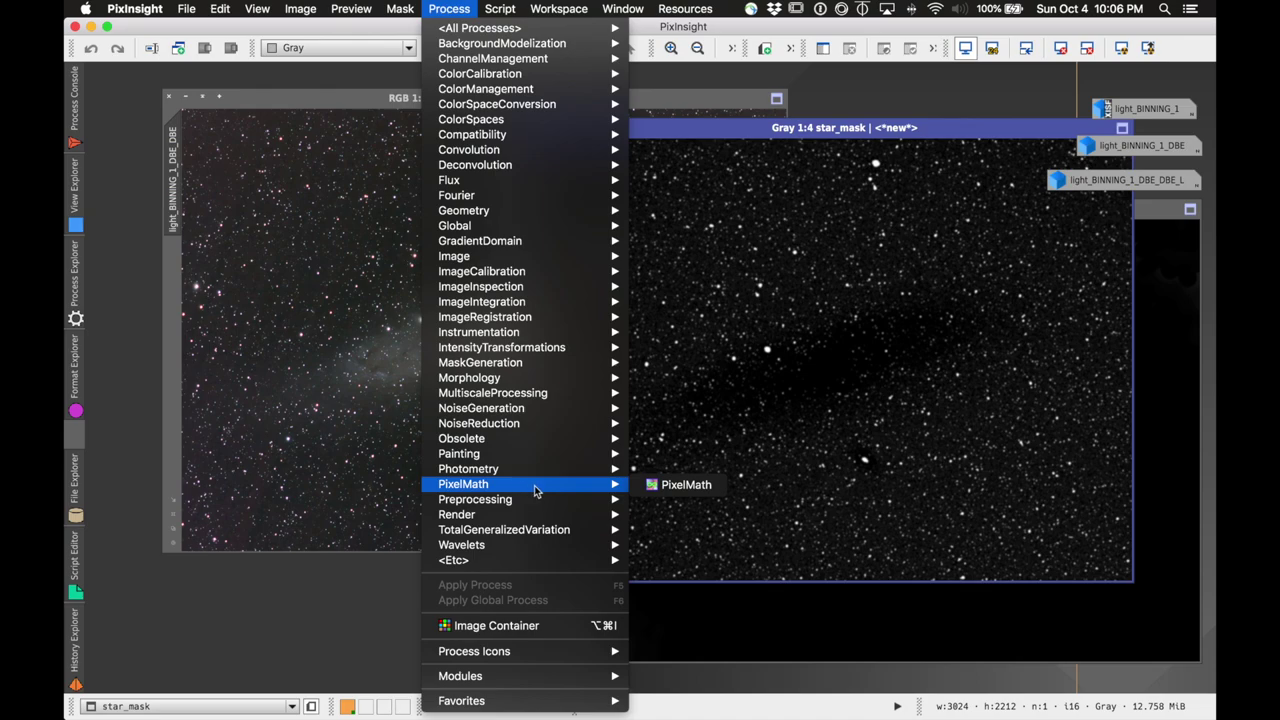
pyautogui.click(684, 486)
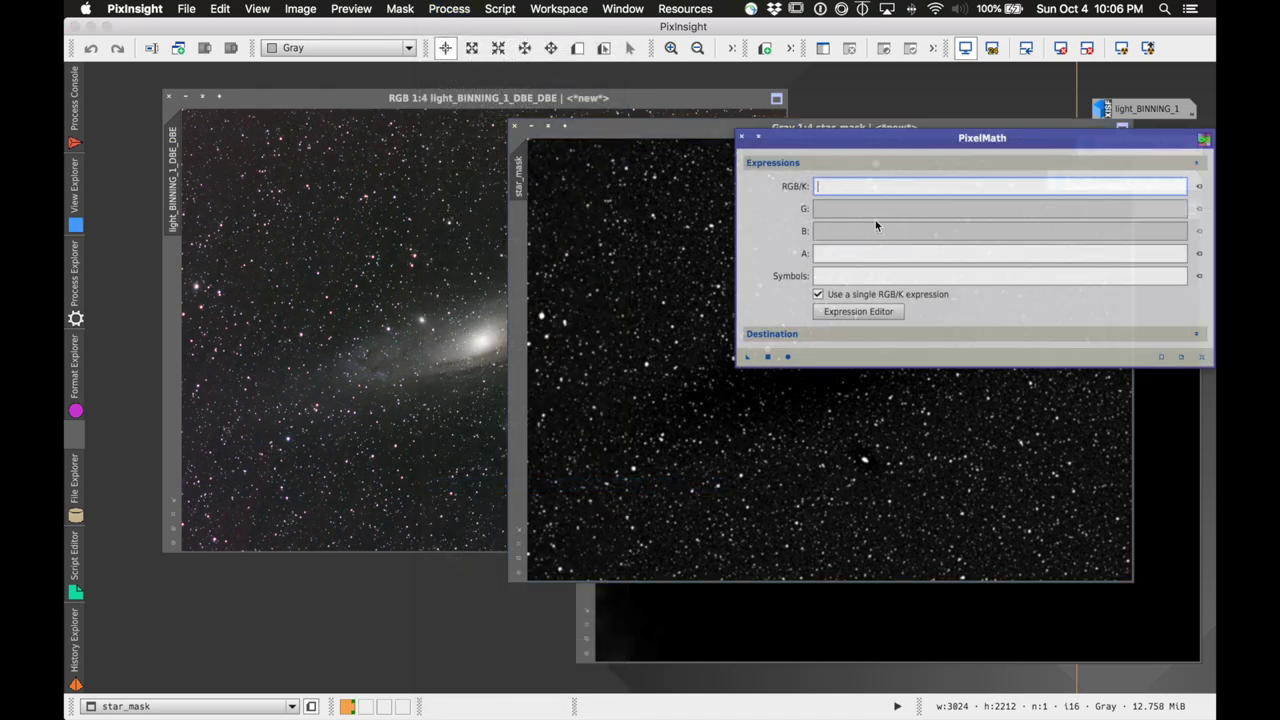
pyautogui.moveTo(1034, 136); pyautogui.dragTo(658, 272)
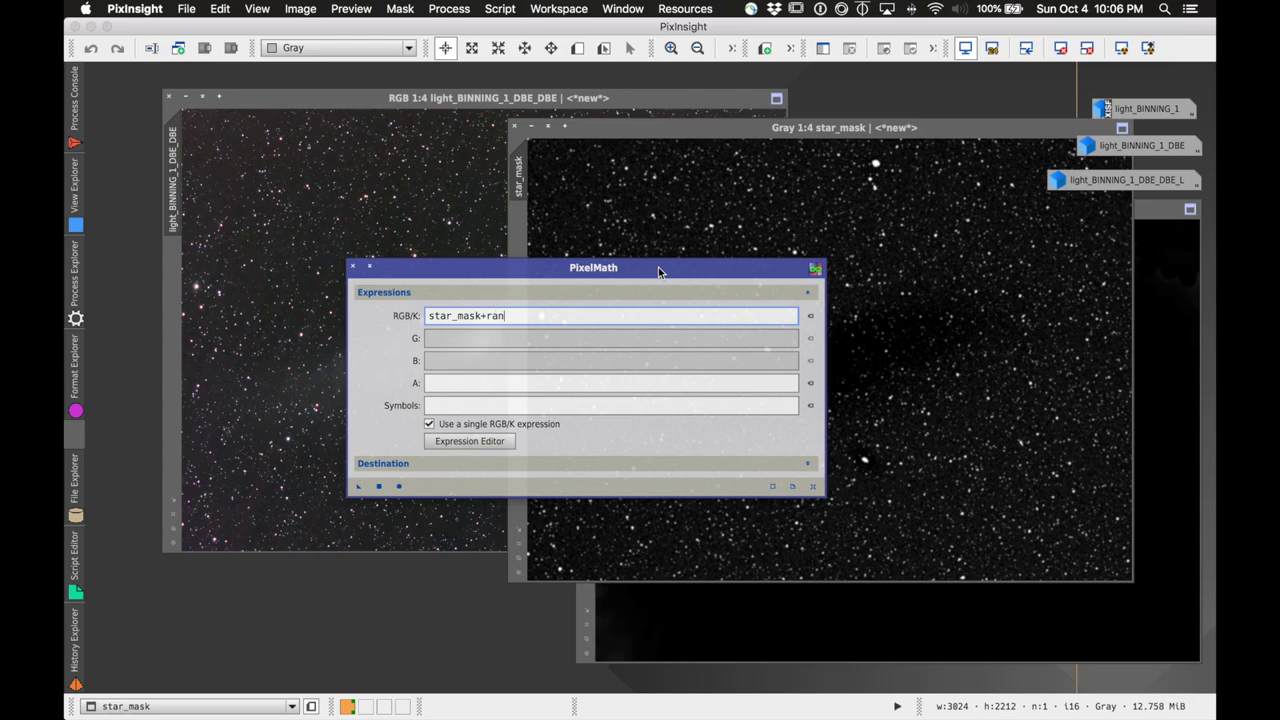
pyautogui.write('+')
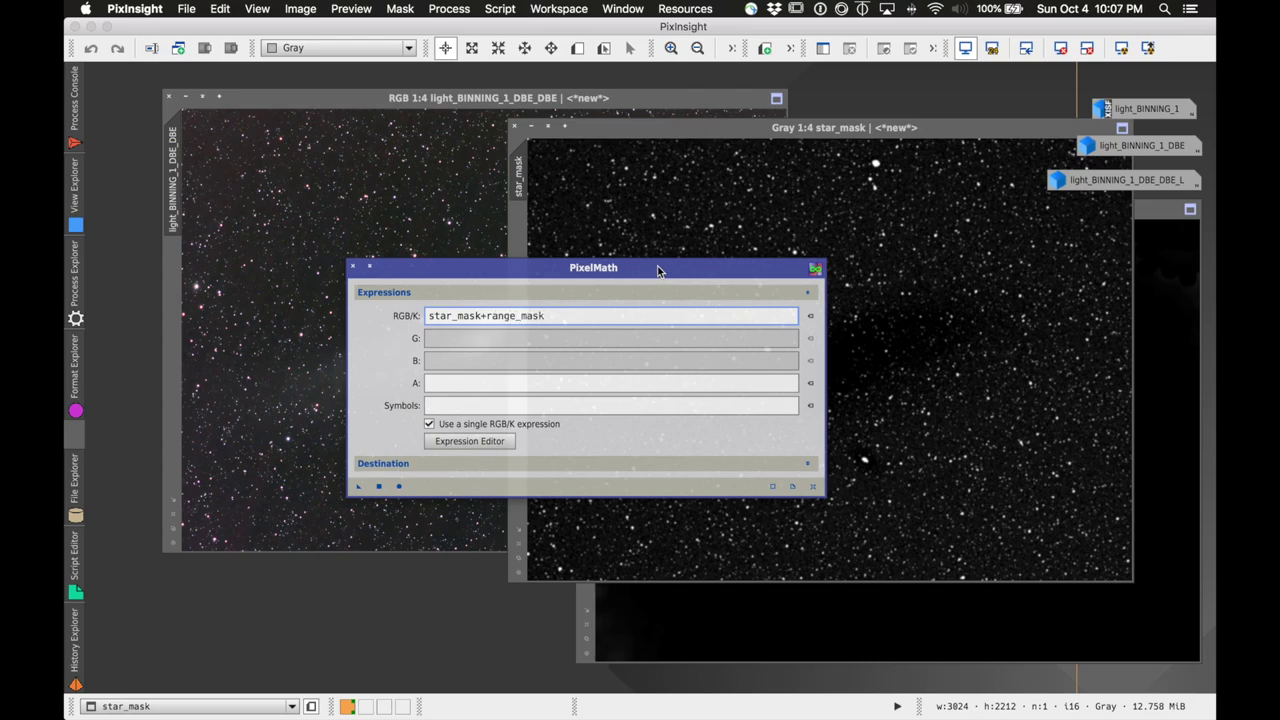
# - Set the PixelMath destination to create a new image and execute the expression to generate the combined mask
pyautogui.click(472, 465)
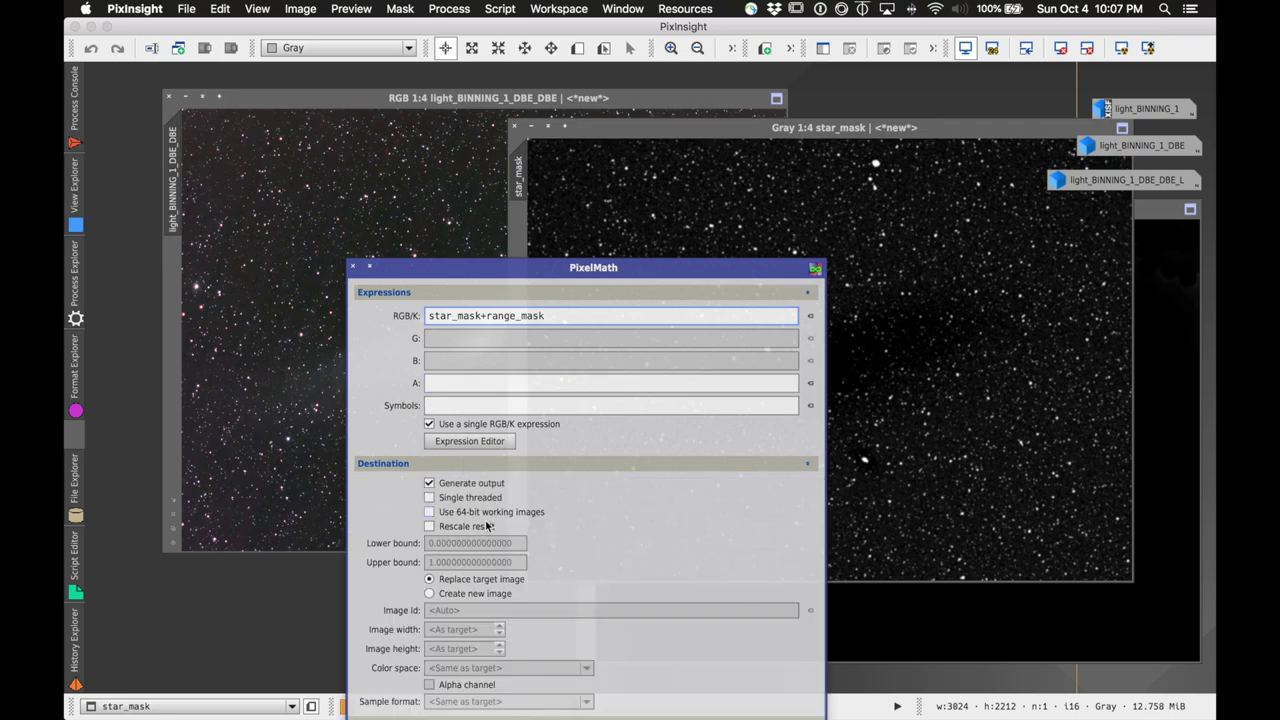
pyautogui.click(455, 594)
pyautogui.click(586, 465)
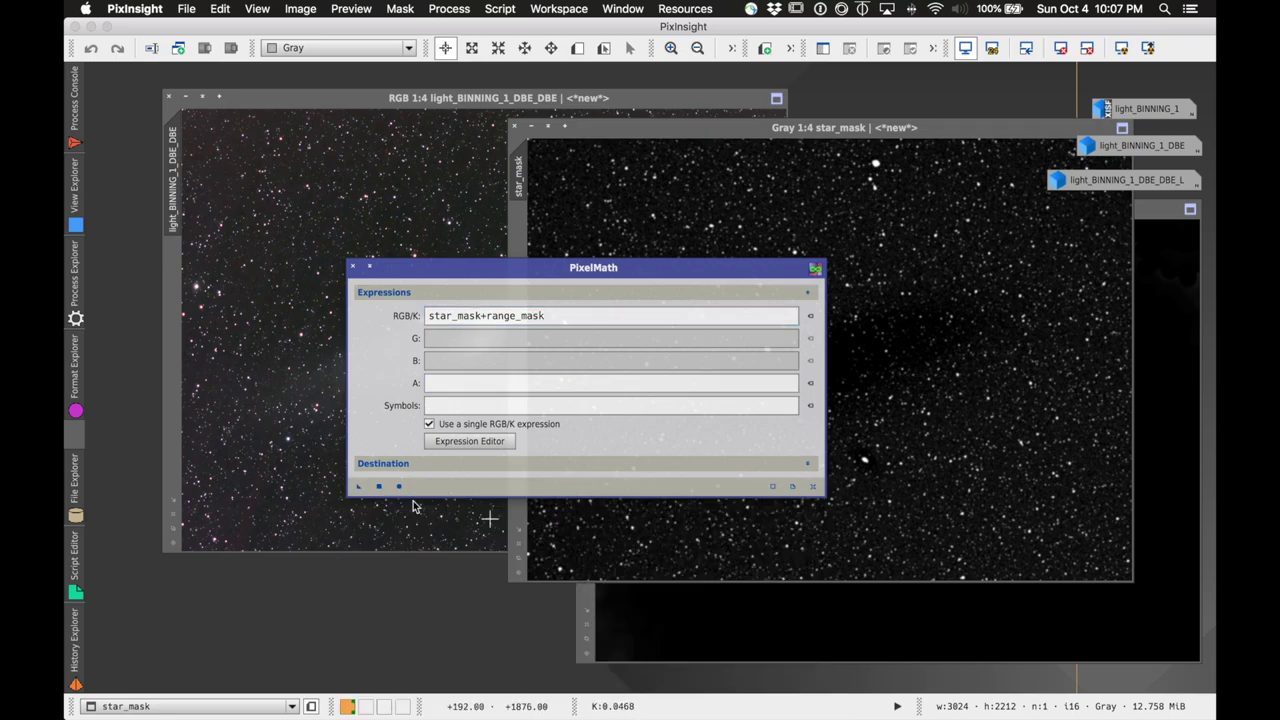
pyautogui.click(384, 490)
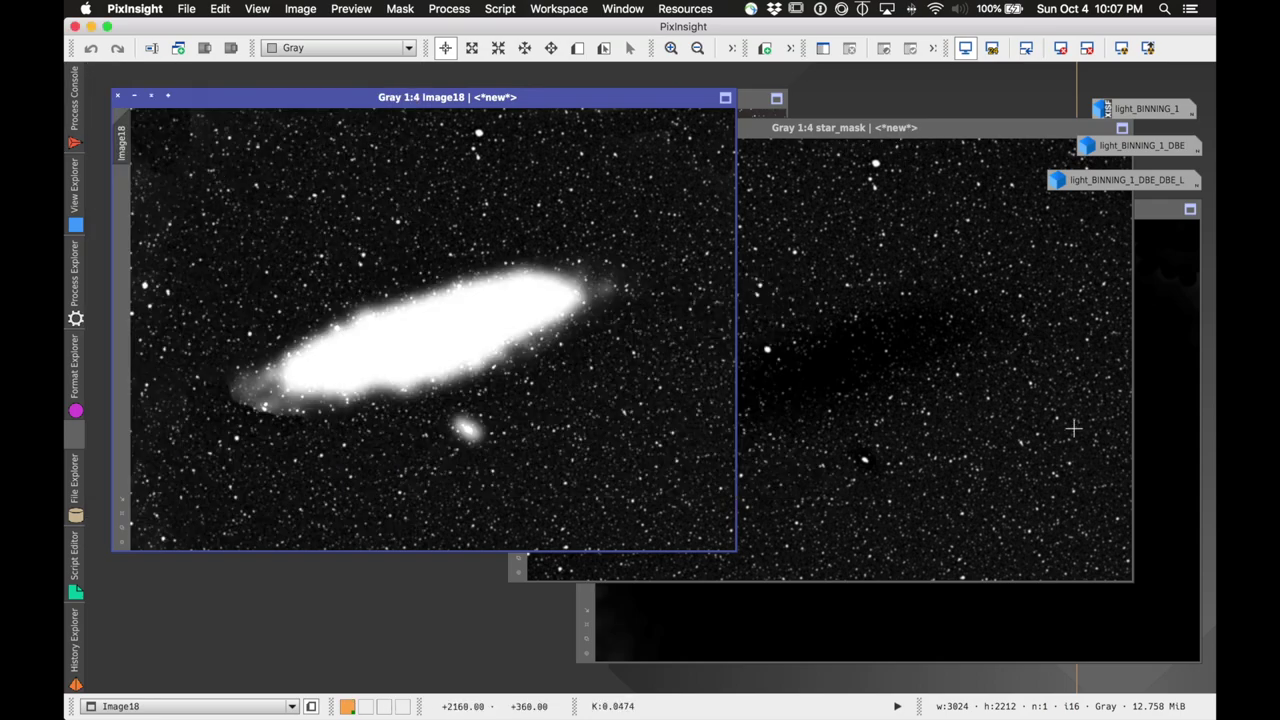
# - Iconize the star_mask and range_mask windows and place the star_mask icon above the range_mask icon
pyautogui.click(1158, 232)
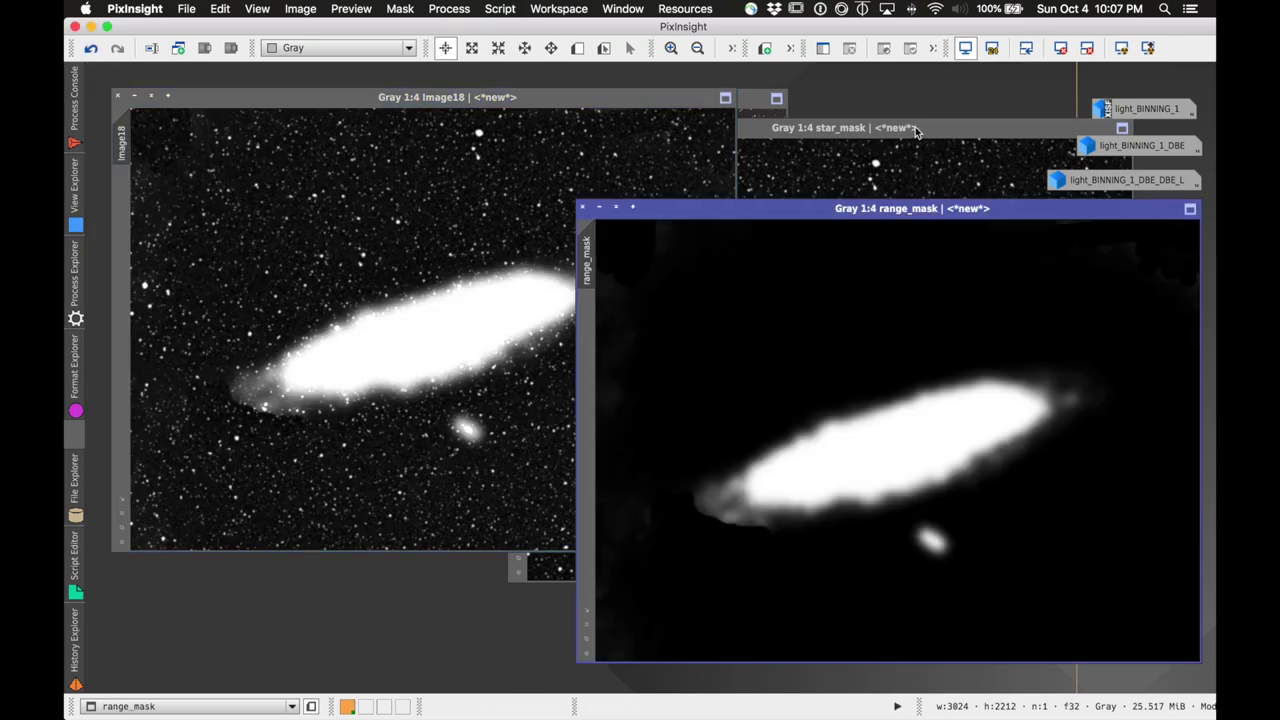
pyautogui.click(962, 128)
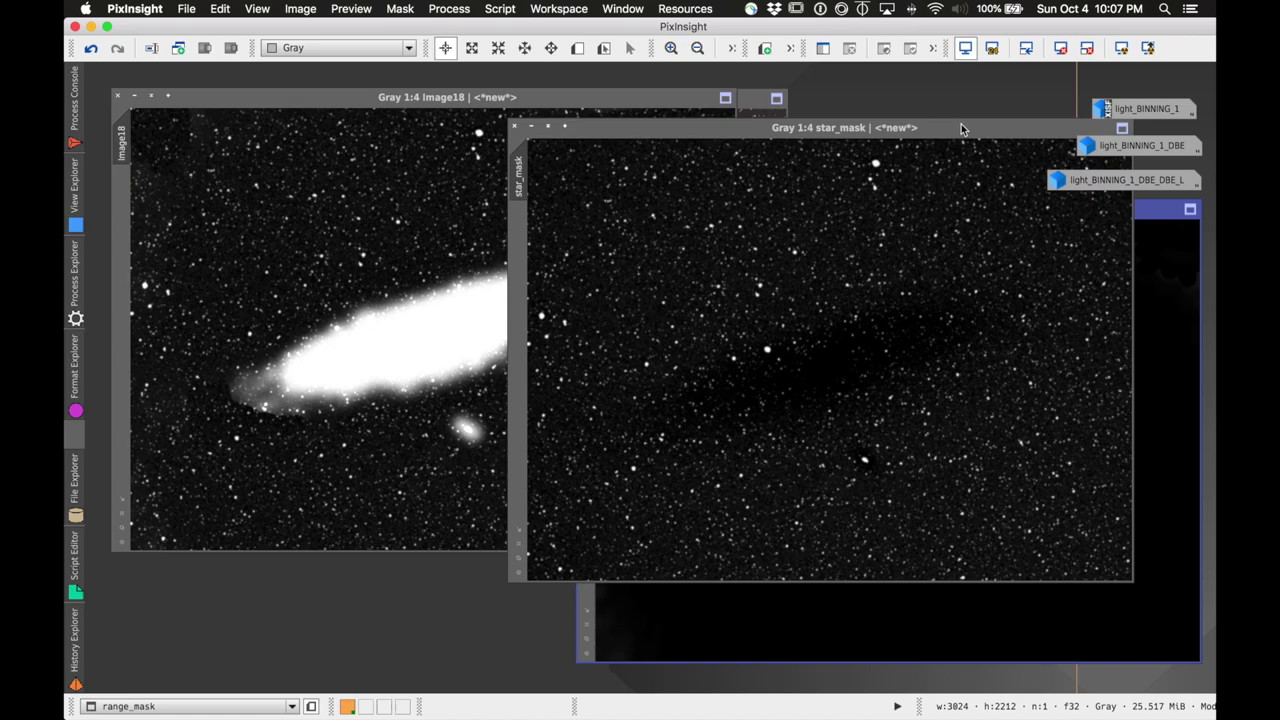
pyautogui.click(533, 127)
pyautogui.click(601, 207)
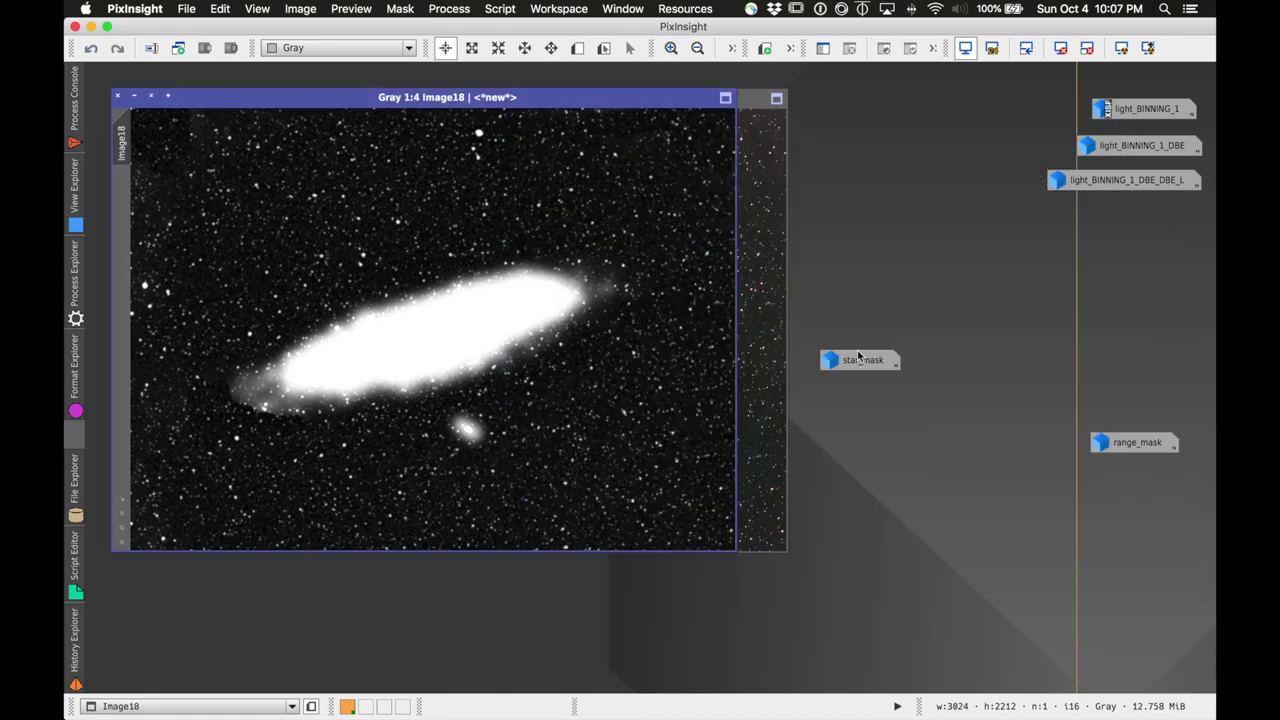
pyautogui.moveTo(872, 365); pyautogui.dragTo(1125, 402)
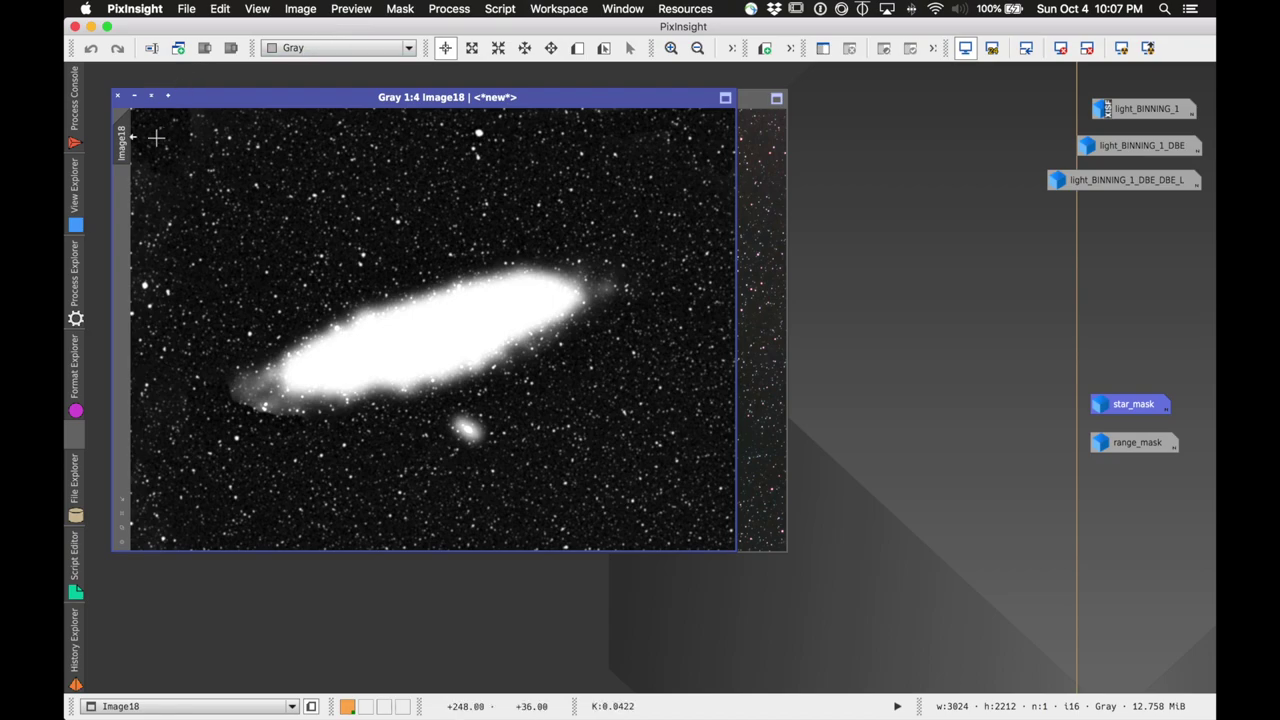
# - Apply Image18 as an inverted mask to the light_BINNING_1_DBE_DBE image and hide the mask overlay
pyautogui.moveTo(215, 98); pyautogui.dragTo(658, 148)
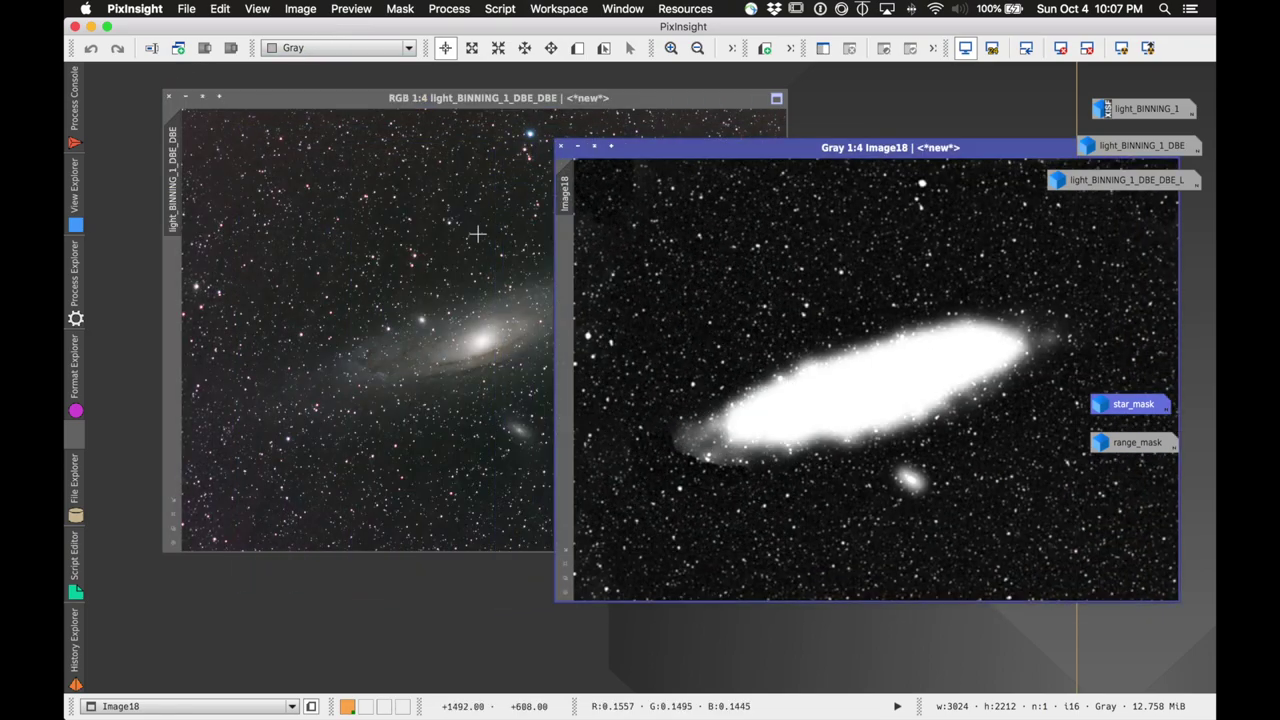
pyautogui.moveTo(565, 195); pyautogui.dragTo(175, 268)
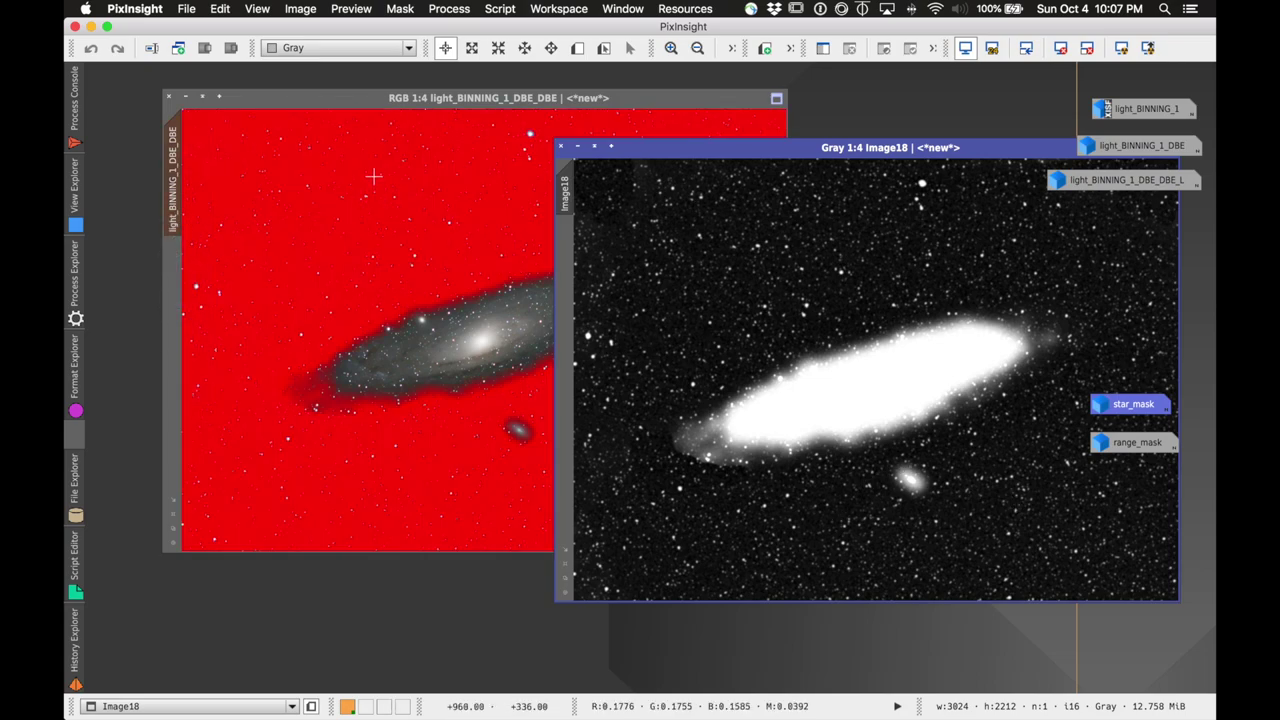
pyautogui.click(364, 101)
pyautogui.click(400, 8)
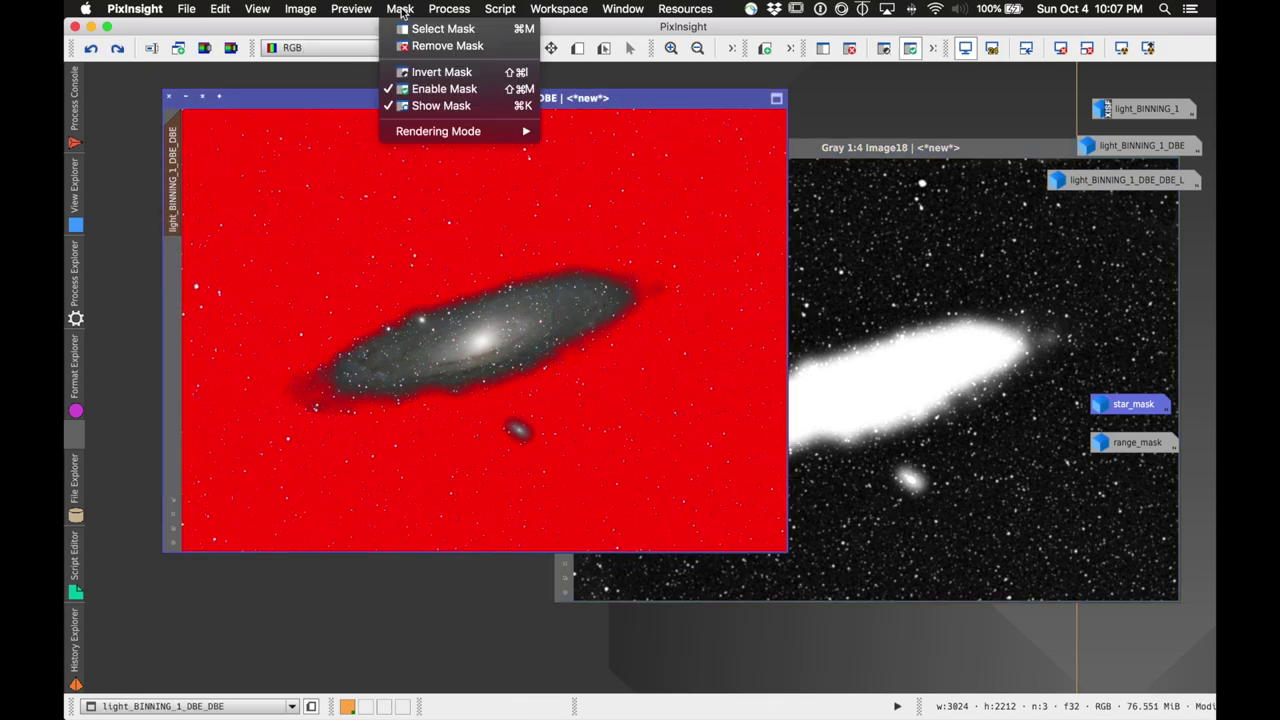
pyautogui.click(442, 73)
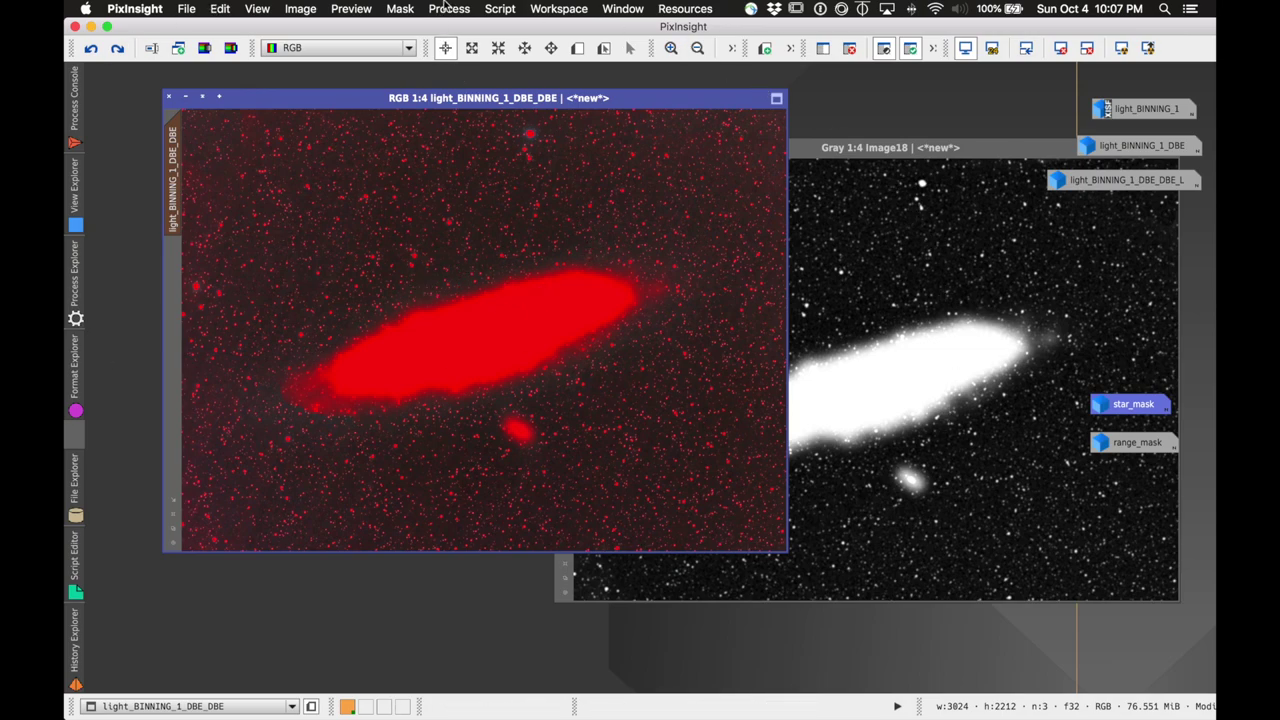
pyautogui.click(397, 8)
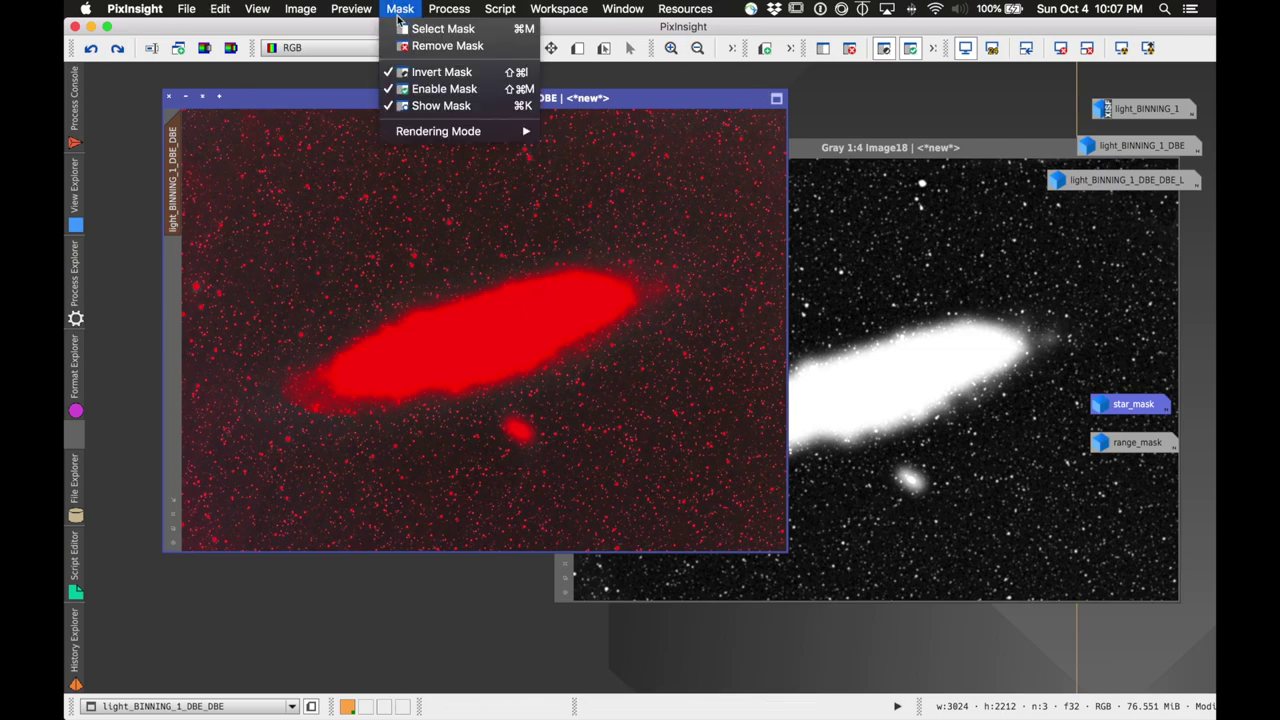
pyautogui.click(412, 105)
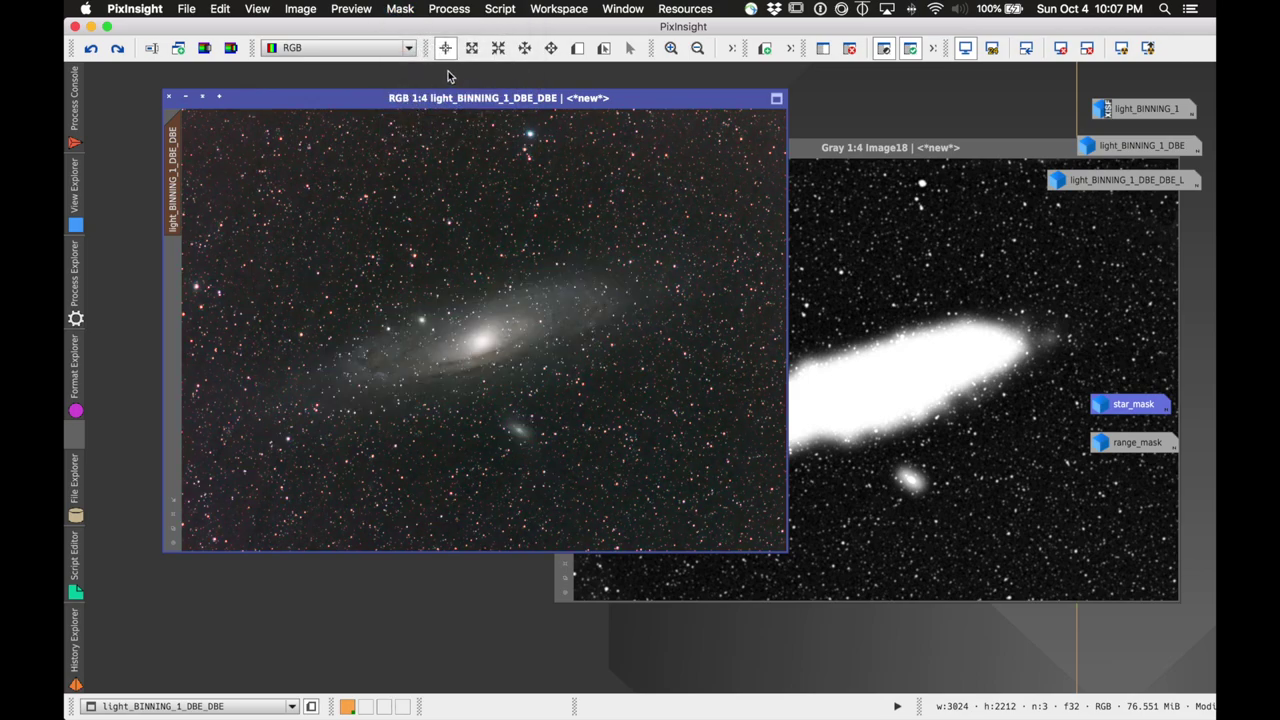
# - Desaturate the masked image with CurvesTransformation, lowering the saturation curve to output 0.14211 at input 0.29737 while using the real-time preview, and apply it
pyautogui.click(465, 9)
pyautogui.moveTo(500, 350)
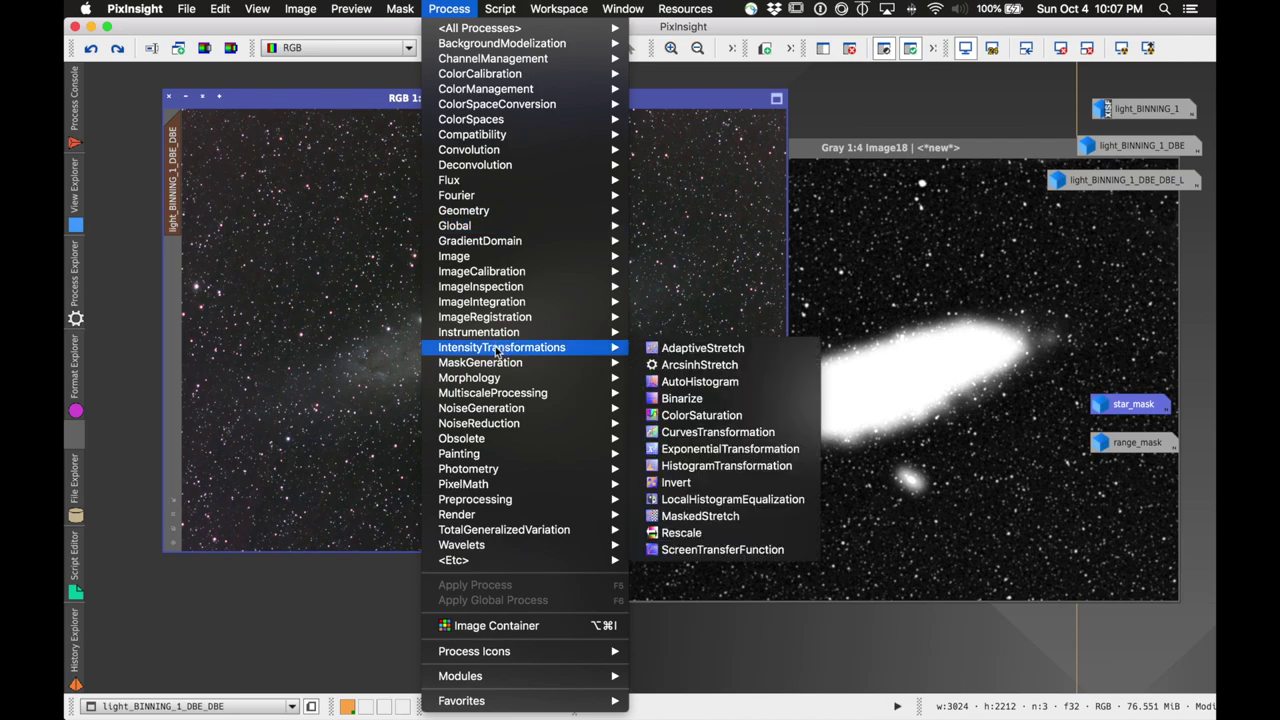
pyautogui.click(748, 436)
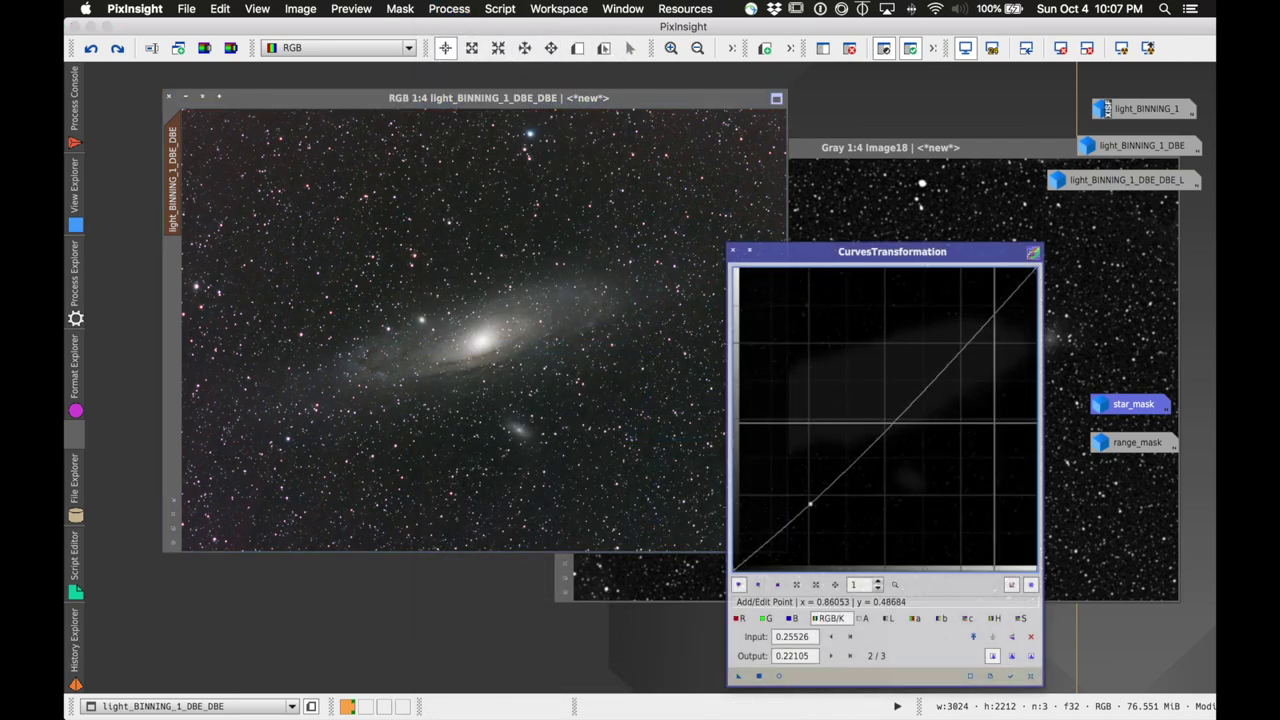
pyautogui.click(1021, 618)
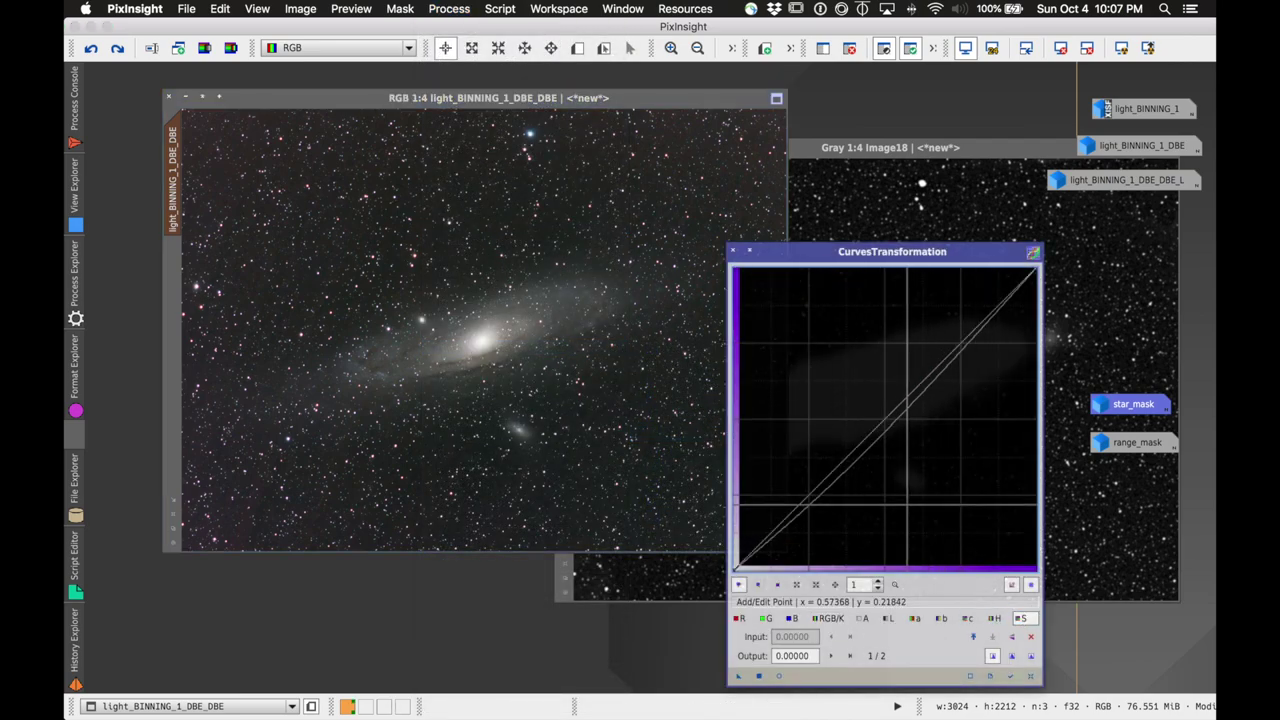
pyautogui.moveTo(818, 491)
pyautogui.mouseDown()
pyautogui.moveTo(812, 540)
pyautogui.moveTo(835, 498)
pyautogui.moveTo(813, 514)
pyautogui.mouseUp()
pyautogui.click(779, 675)
pyautogui.click(829, 618)
pyautogui.click(1021, 618)
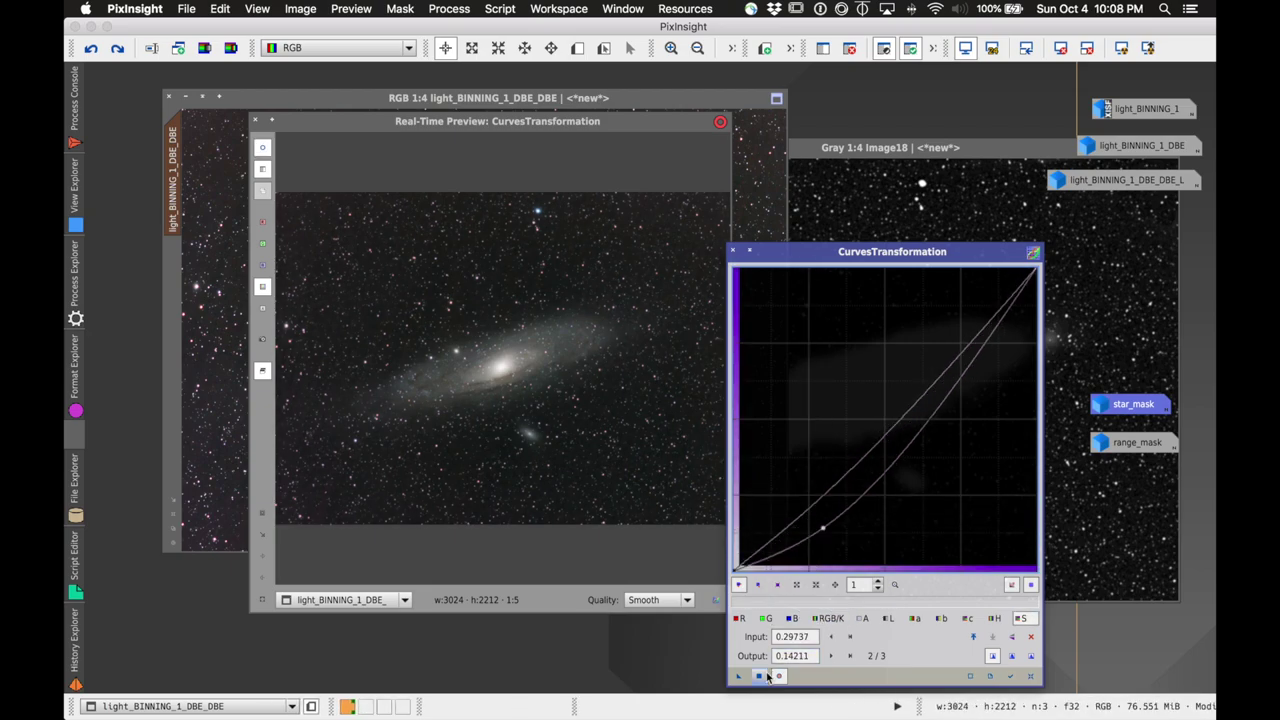
pyautogui.click(759, 676)
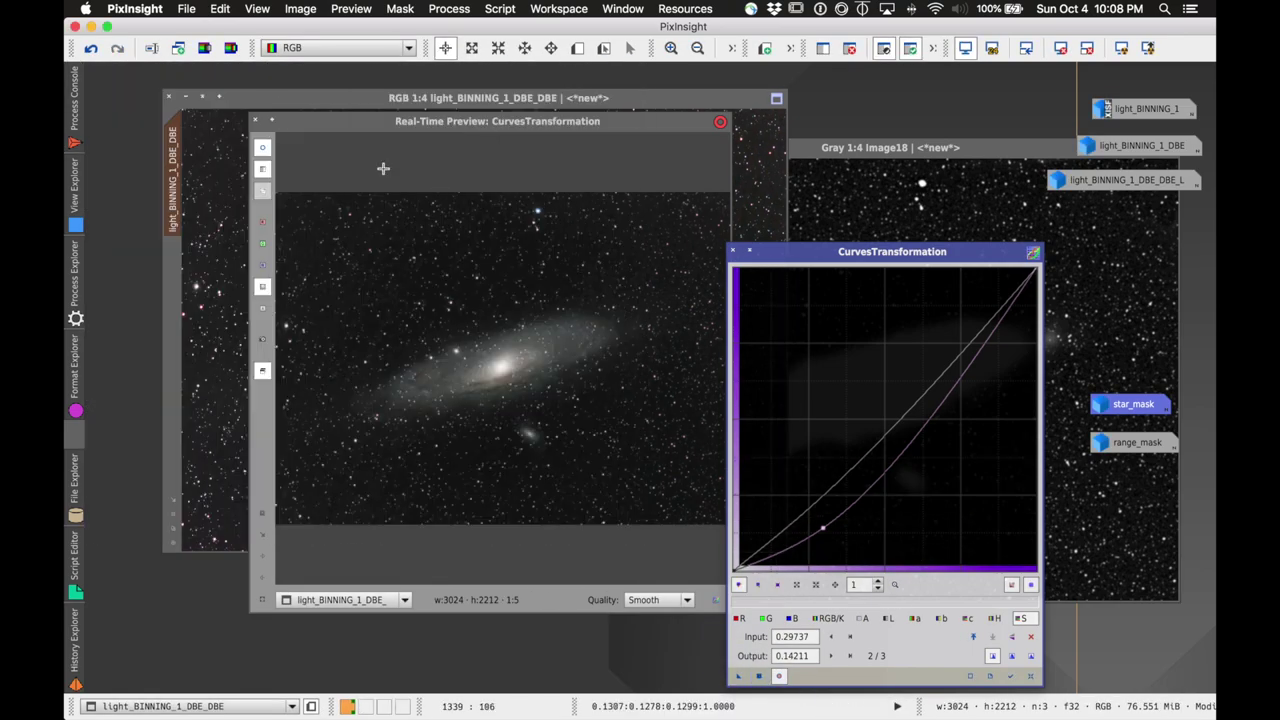
pyautogui.click(733, 251)
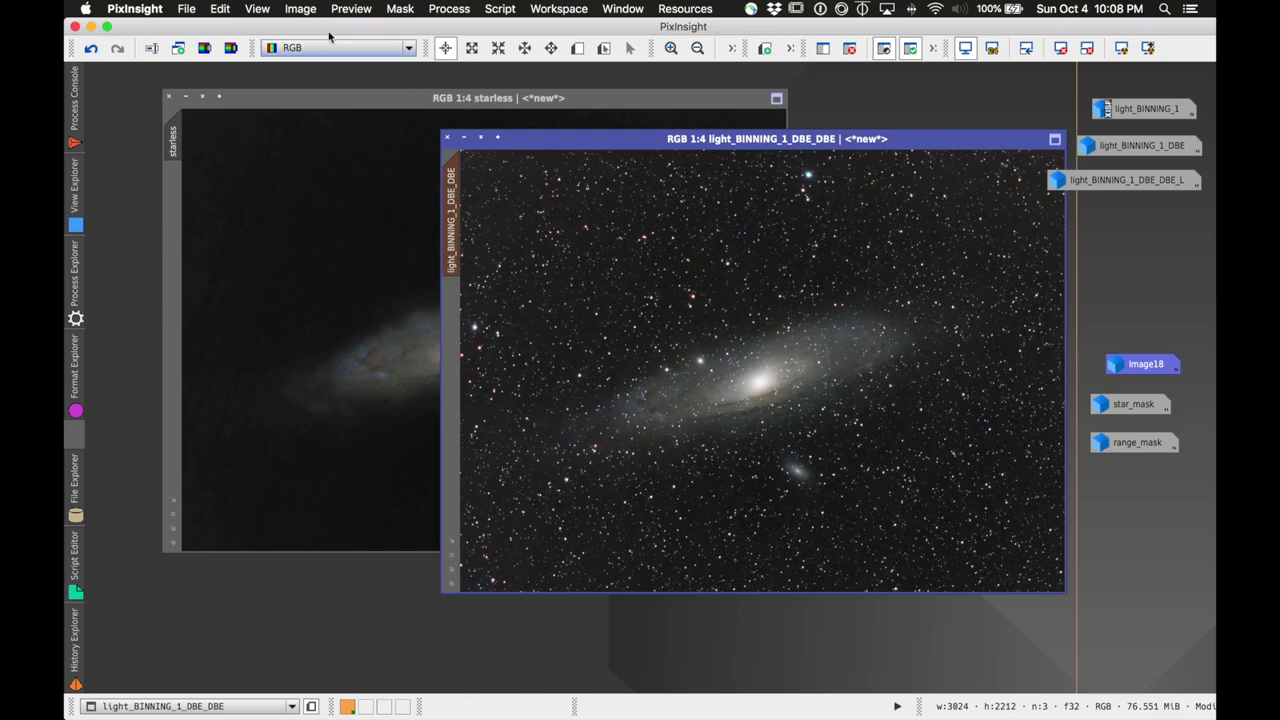
# - Remove the mask from the light_BINNING_1_DBE_DBE image and set its identifier to stars
pyautogui.click(398, 9)
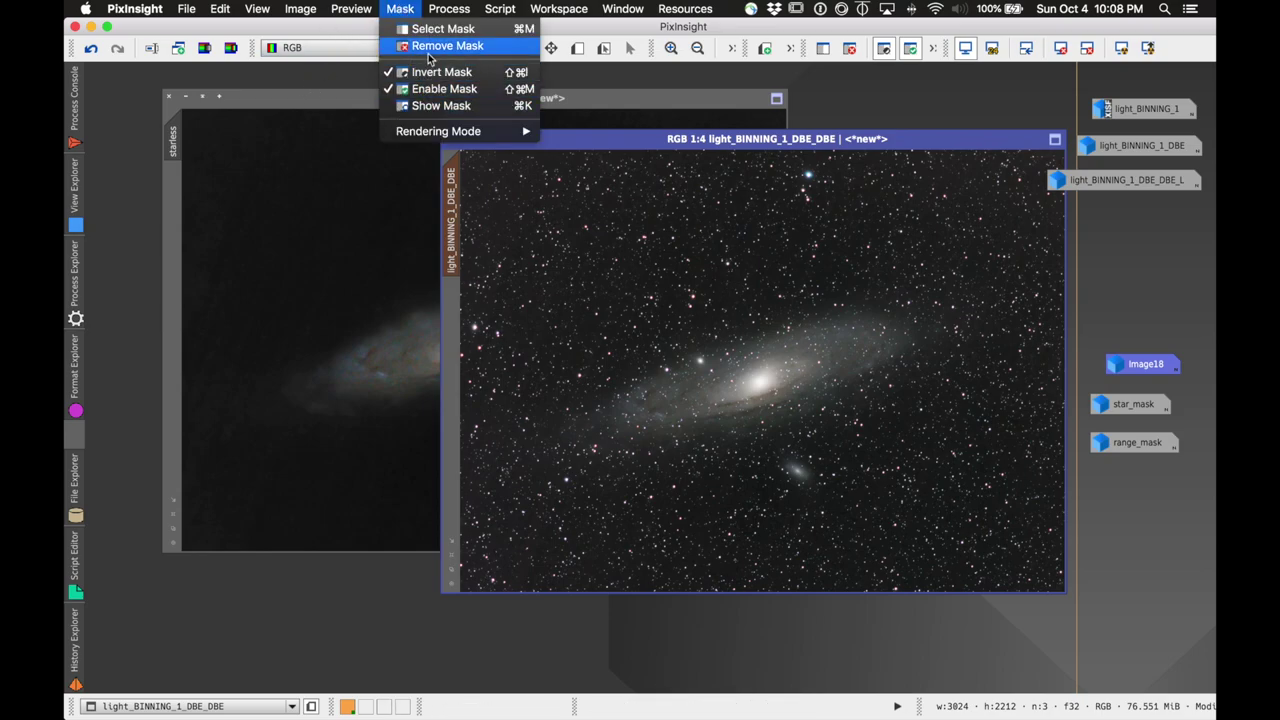
pyautogui.click(402, 71)
pyautogui.doubleClick(452, 215)
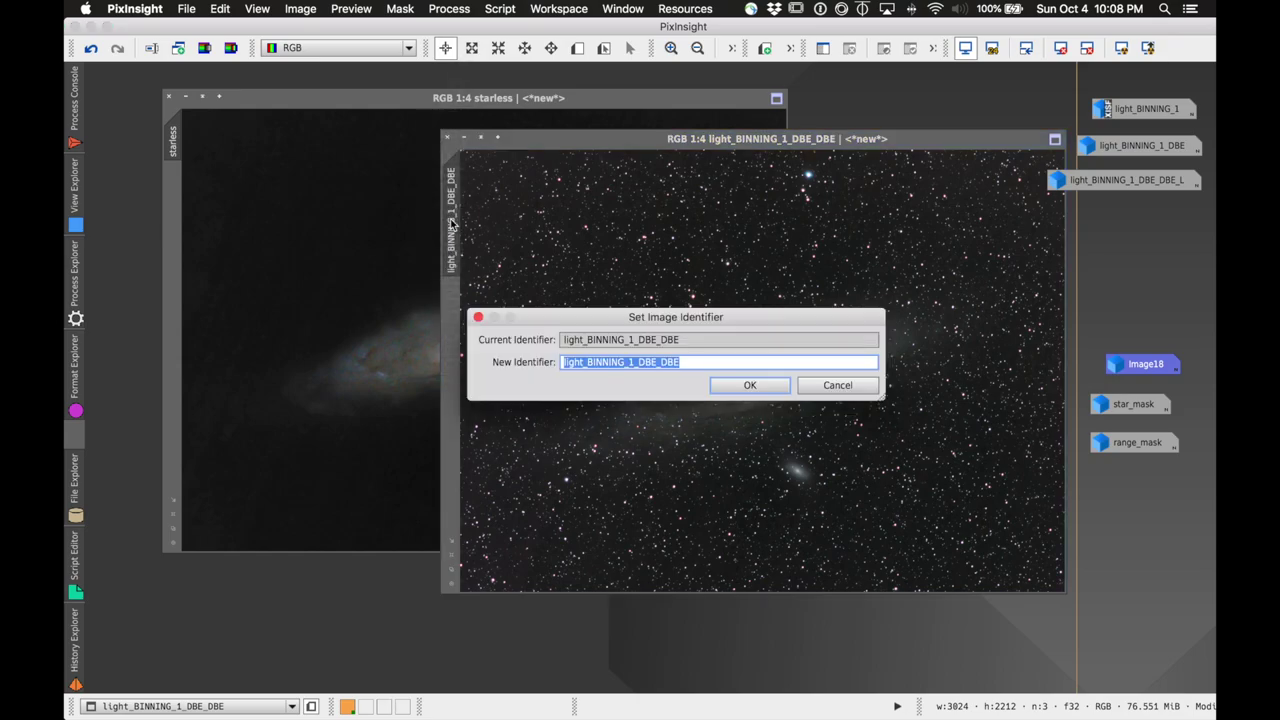
pyautogui.write('stars')
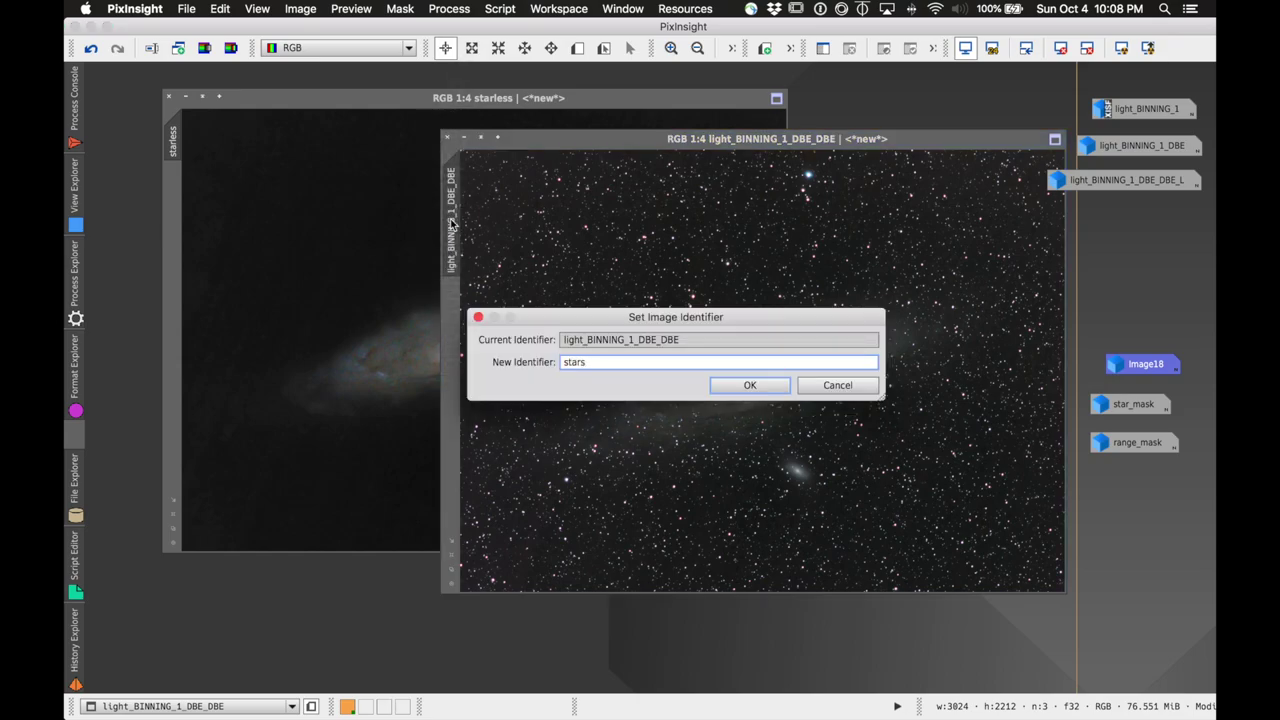
pyautogui.click(766, 384)
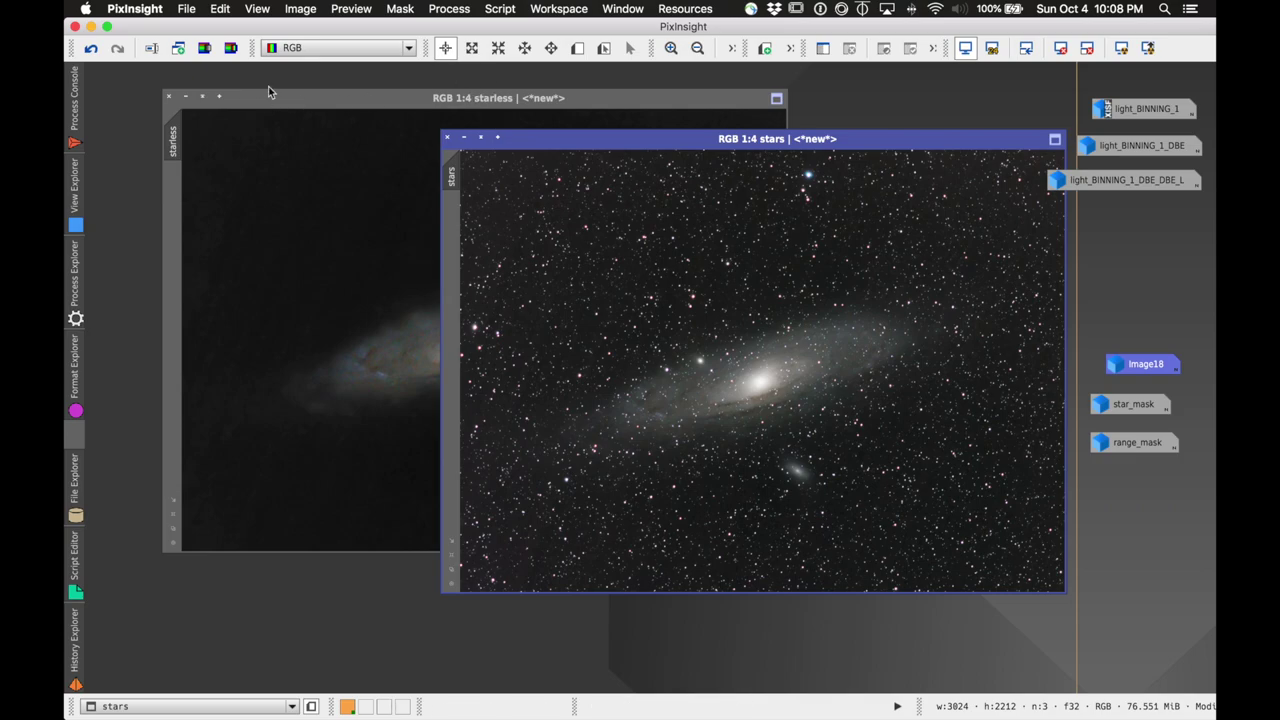
# - Open PixelMath and enter ~(~stars*~starless) as the single RGB/K expression
pyautogui.click(362, 108)
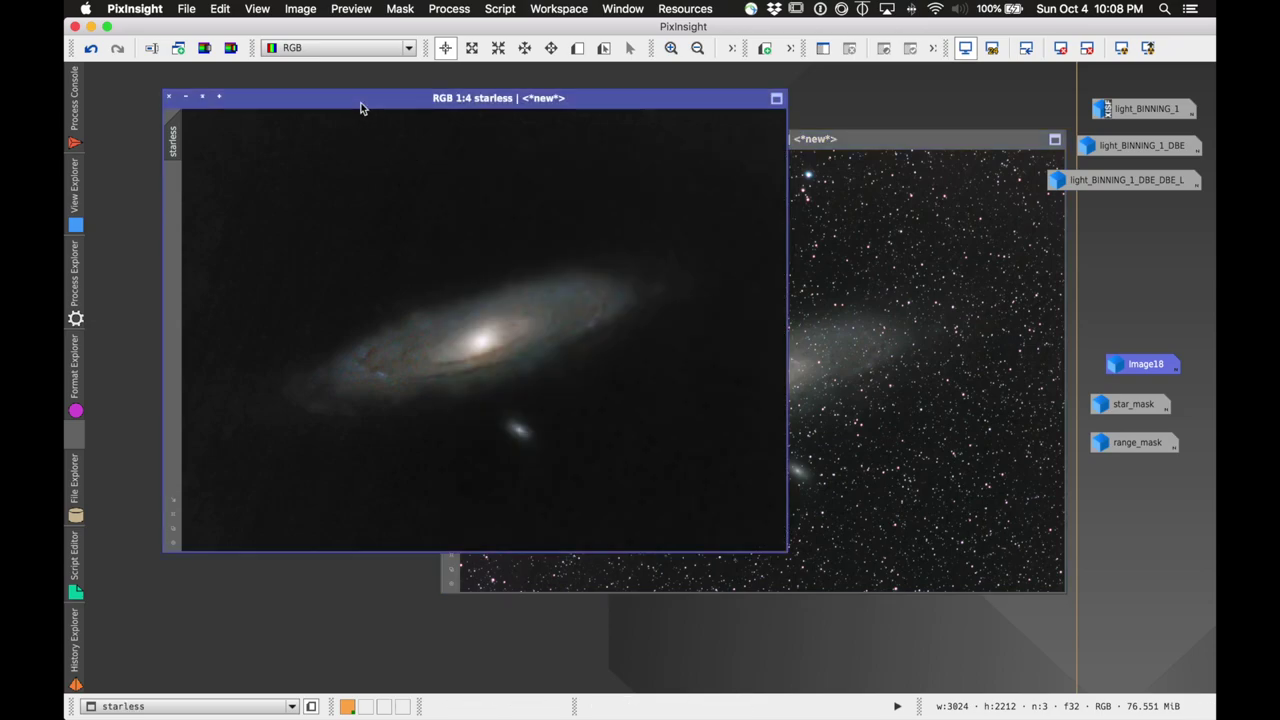
pyautogui.click(936, 150)
pyautogui.click(449, 8)
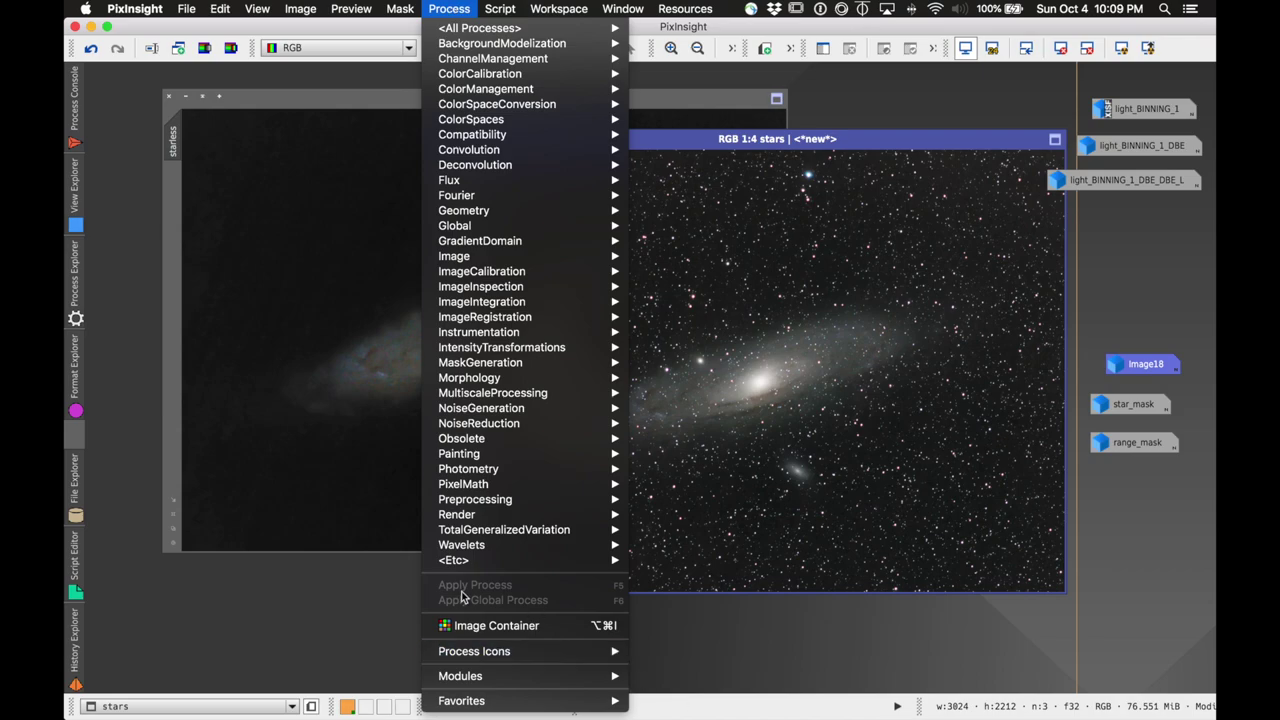
pyautogui.moveTo(470, 484)
pyautogui.click(662, 484)
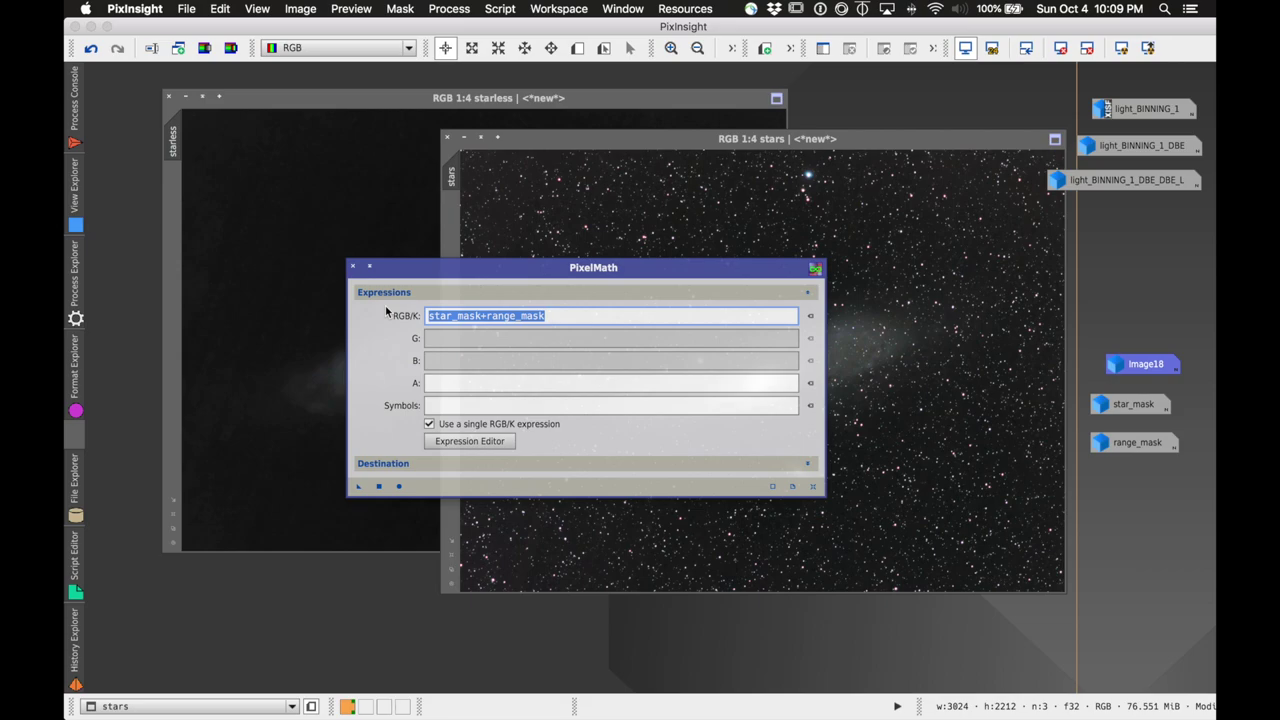
pyautogui.write('~(~stars')
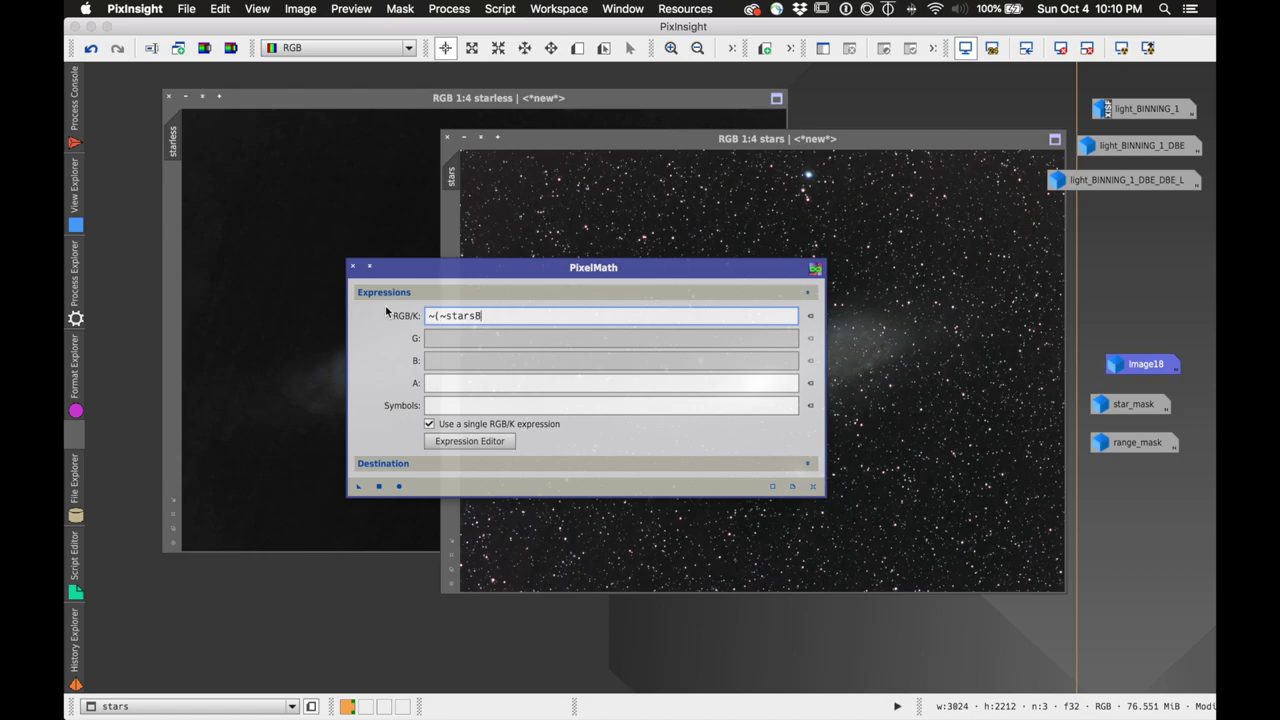
pyautogui.press('BackSpace')
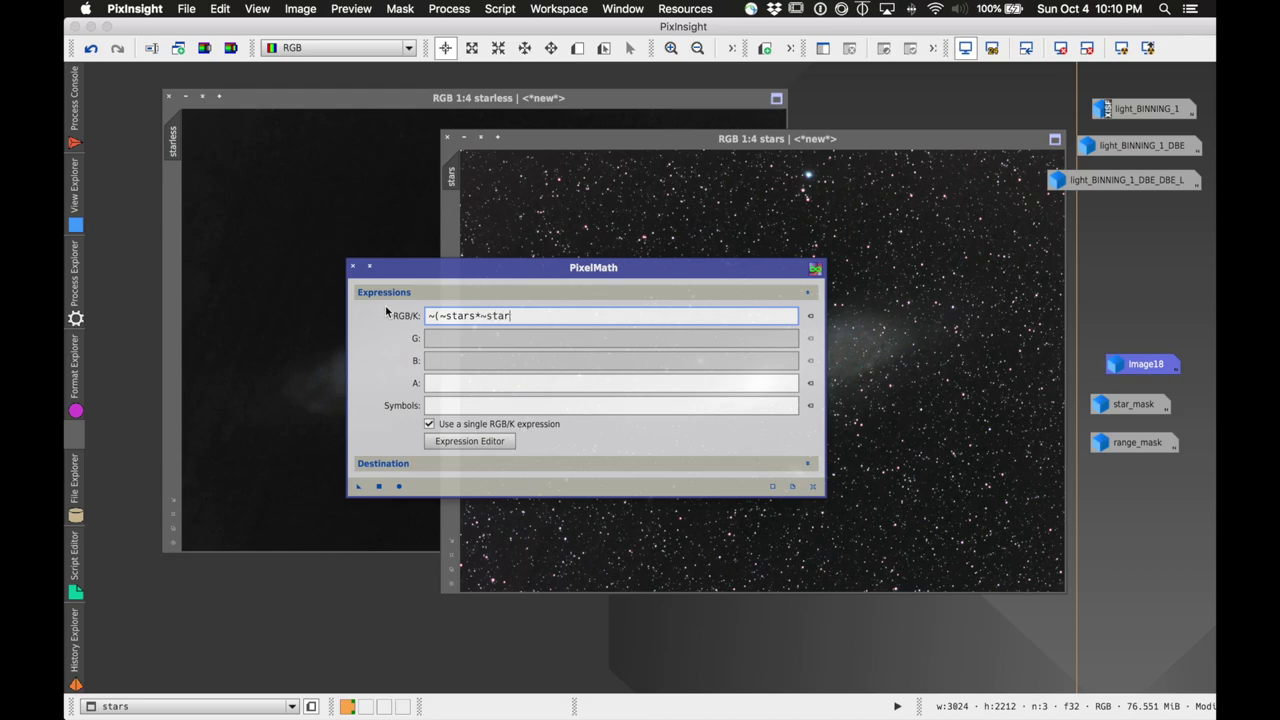
pyautogui.write('ss)')
# - Execute the PixelMath expression to blend stars and starless into a new image, and move the PixelMath window clear of it
pyautogui.click(490, 463)
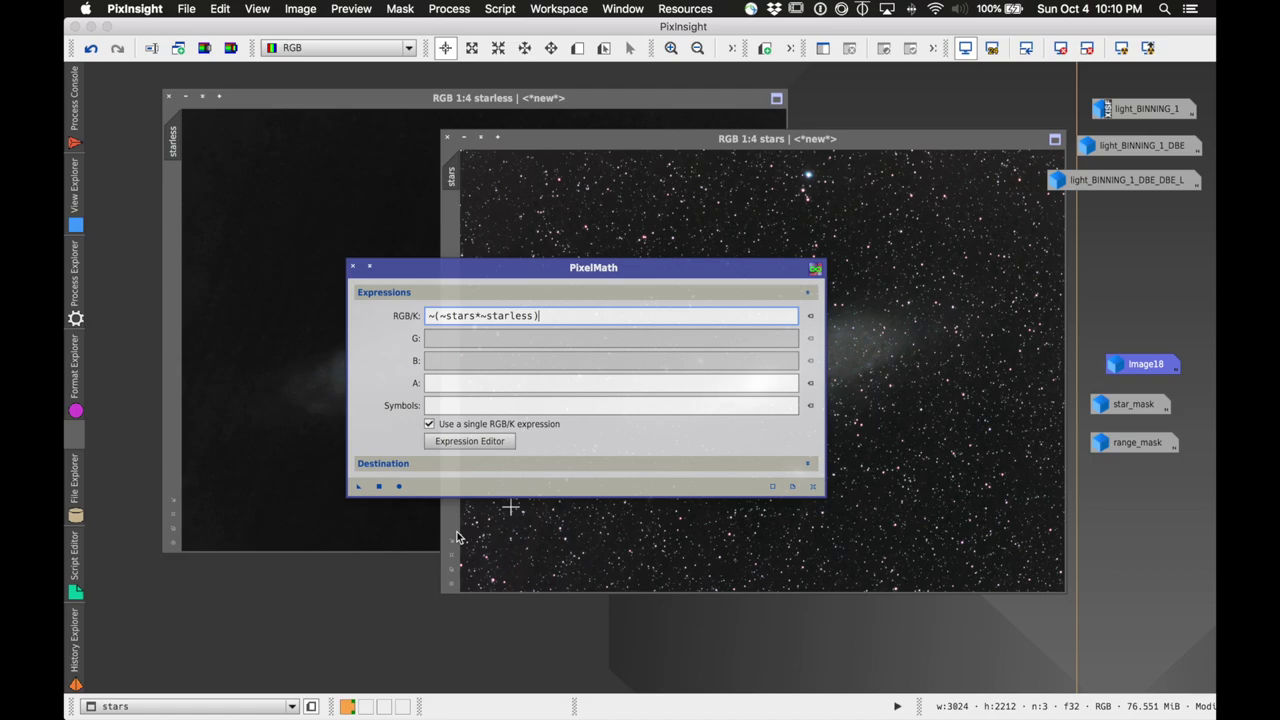
pyautogui.click(378, 486)
pyautogui.moveTo(419, 270); pyautogui.dragTo(851, 259)
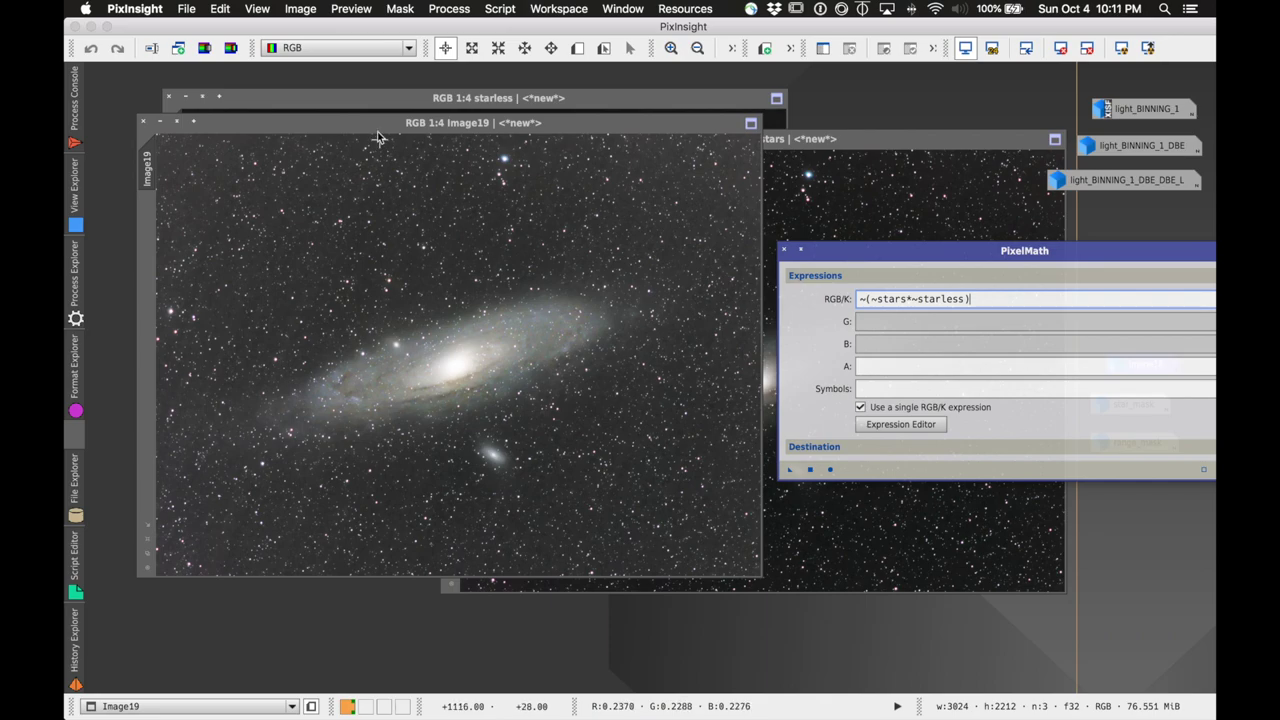
# - Darken Image19 with CurvesTransformation, lowering the RGB/K curve to output 0.27368 at input 0.45789, and close the CurvesTransformation and PixelMath windows
pyautogui.click(445, 8)
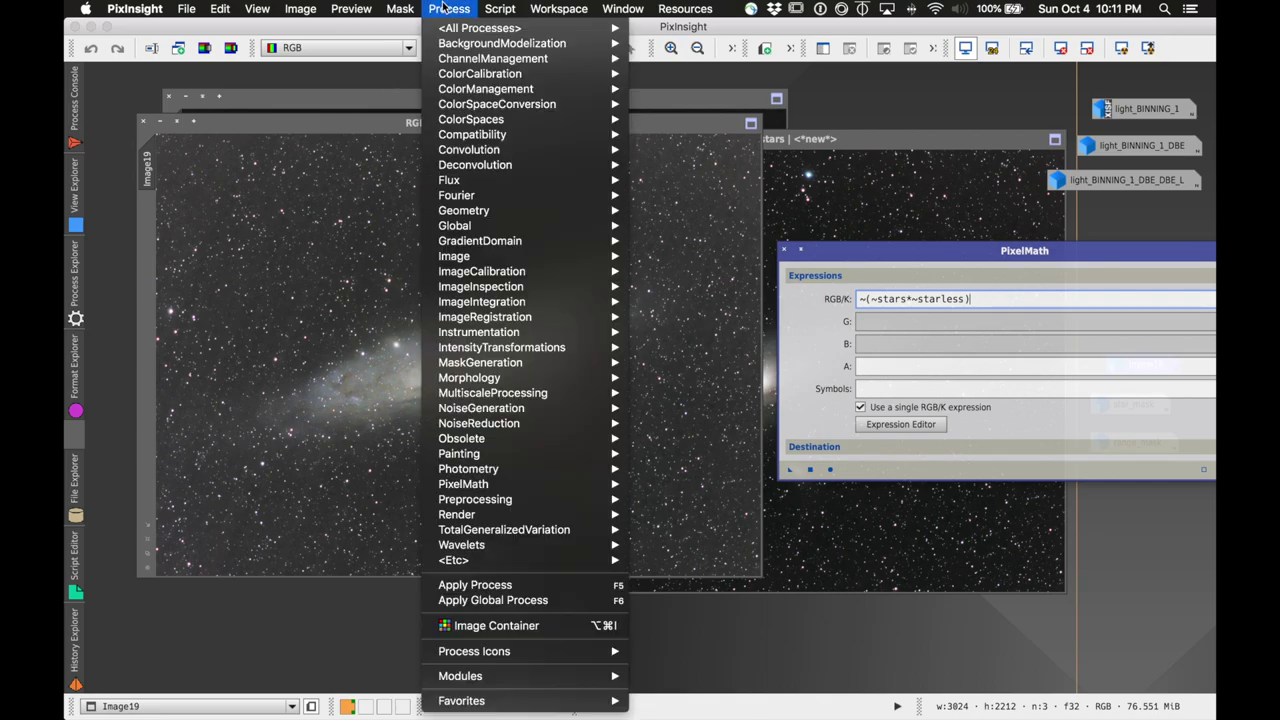
pyautogui.moveTo(555, 350)
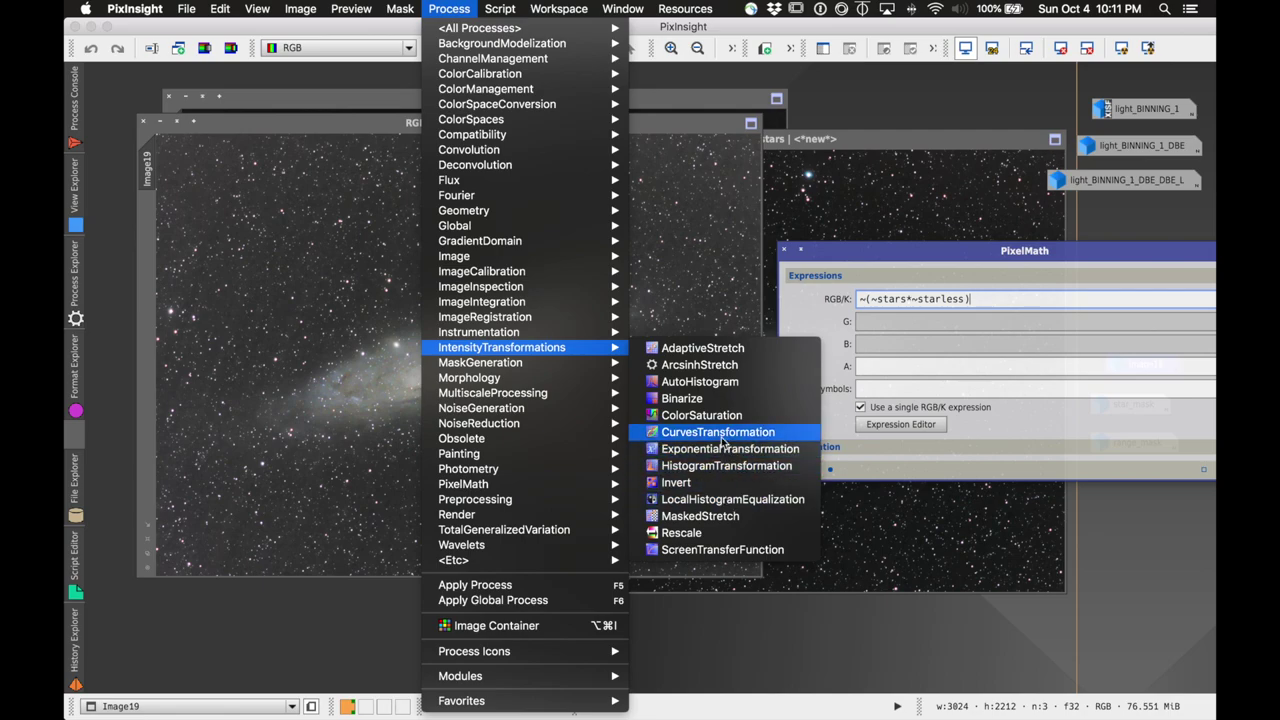
pyautogui.click(719, 437)
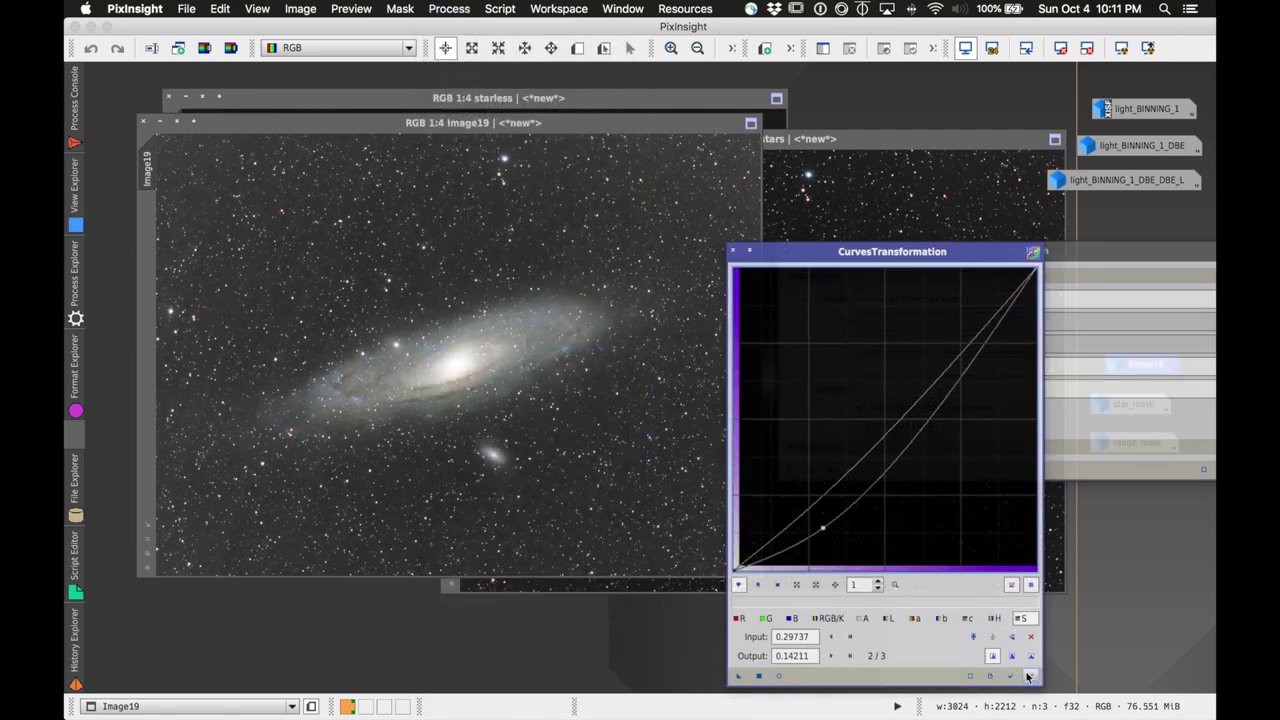
pyautogui.click(779, 676)
pyautogui.click(871, 488)
pyautogui.click(720, 121)
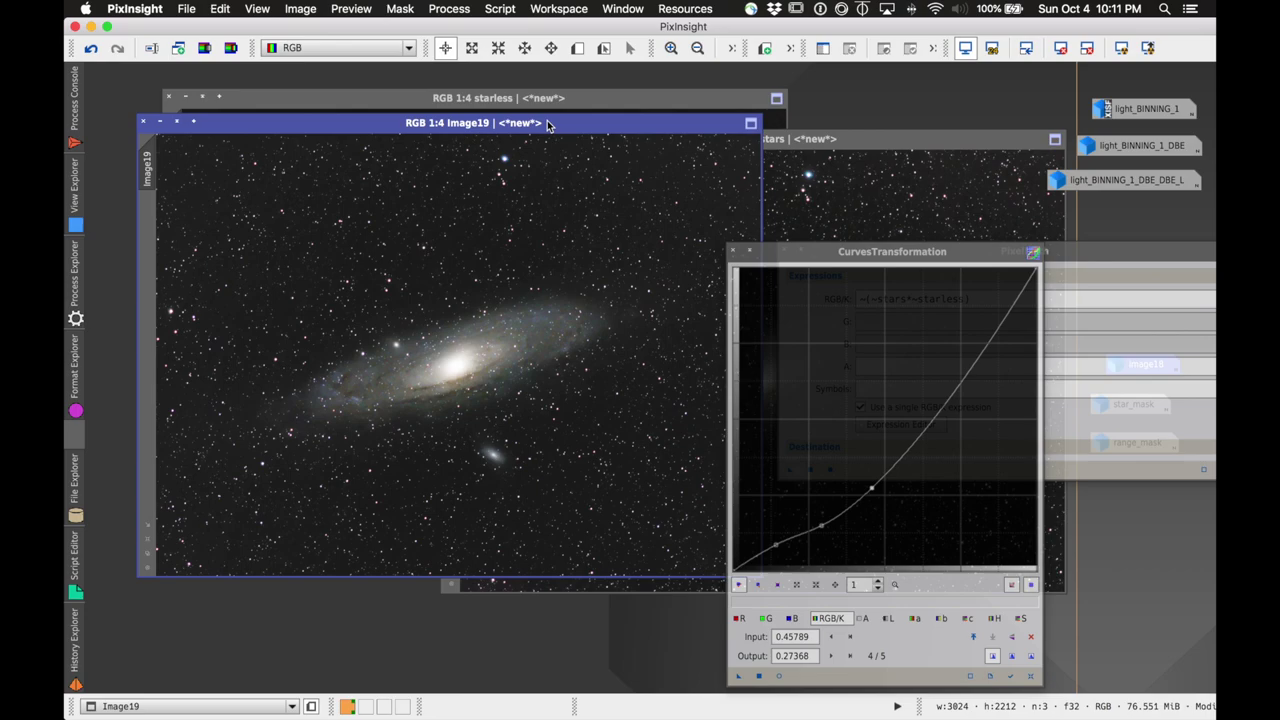
pyautogui.click(731, 251)
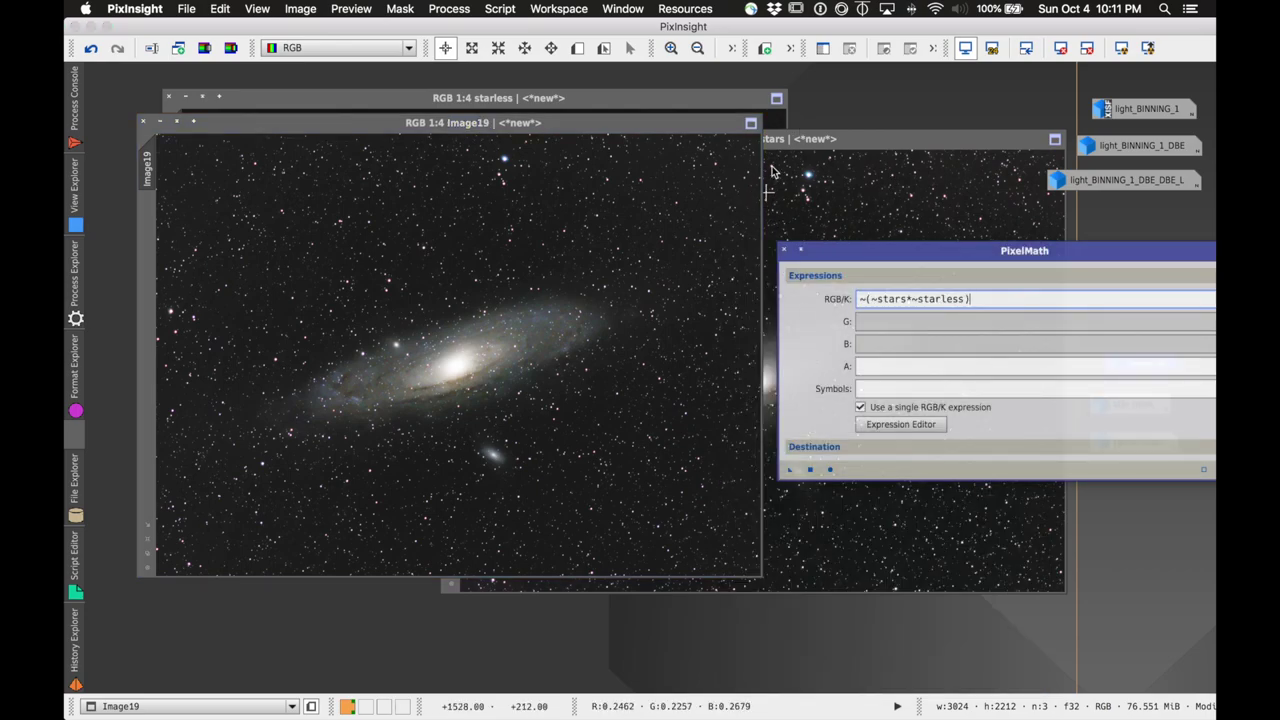
pyautogui.click(784, 250)
# - Restore the range_mask window and apply it as a mask to Image19
pyautogui.doubleClick(1135, 444)
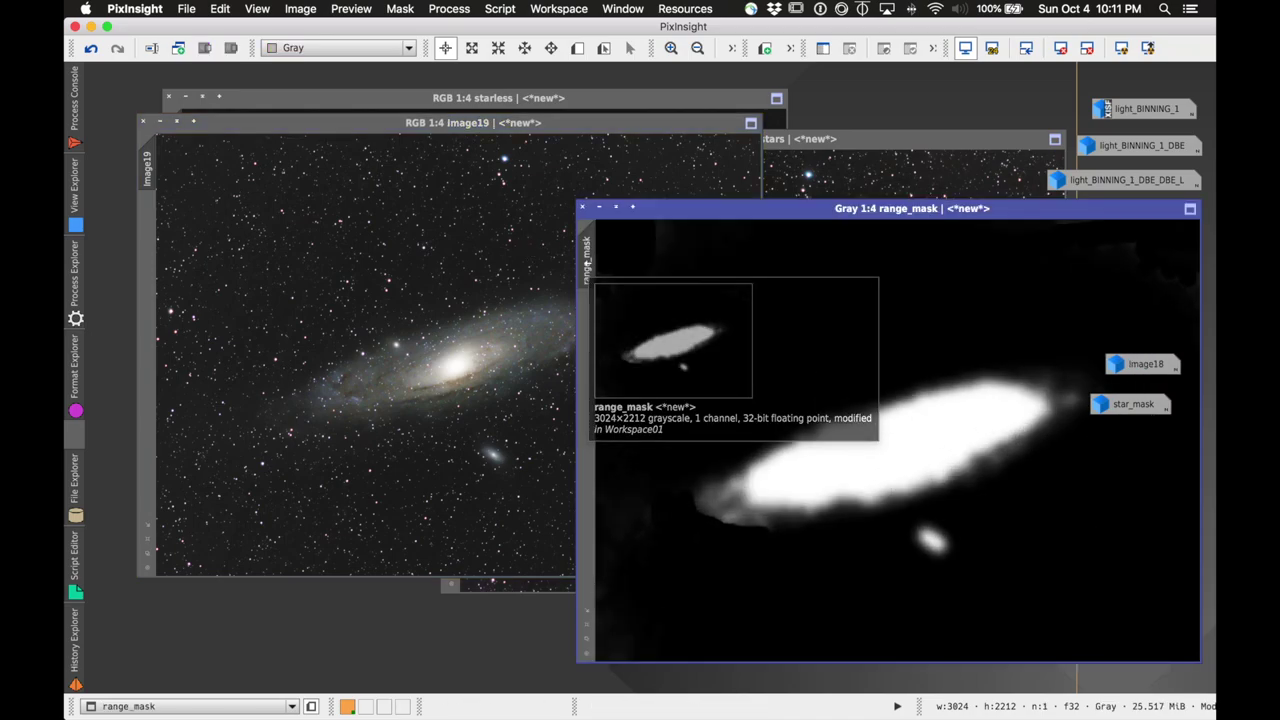
pyautogui.moveTo(588, 262); pyautogui.dragTo(160, 218)
pyautogui.click(285, 122)
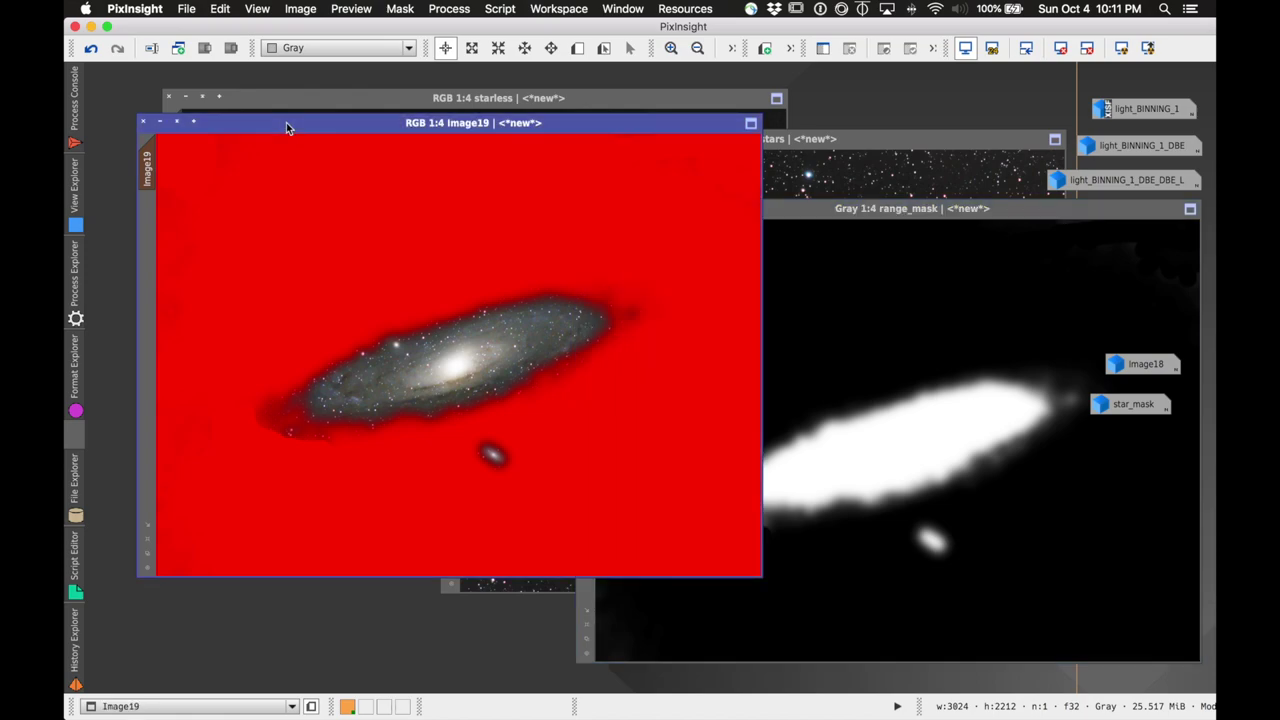
# - Open ColorSaturation and shape a blue peak at hue 0.58421, saturation 0.67273, with a zero-saturation anchor at hue 0.45 and the other hues held near zero
pyautogui.click(446, 8)
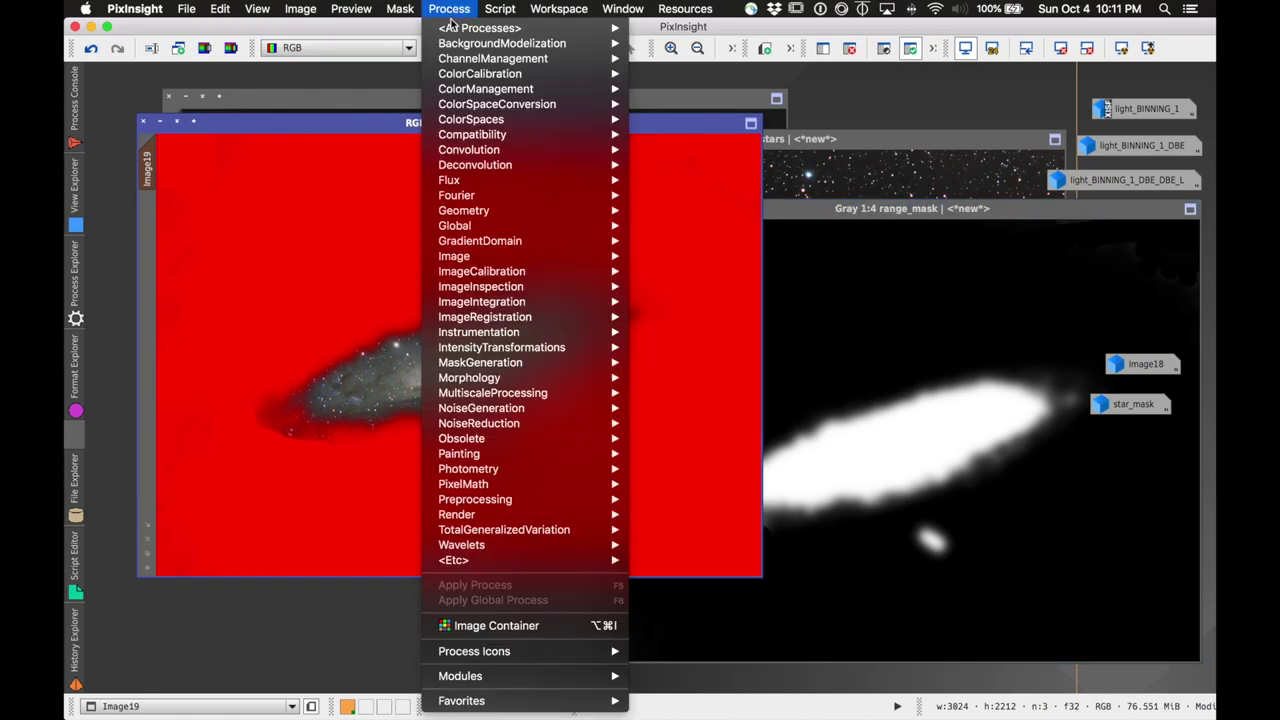
pyautogui.moveTo(561, 347)
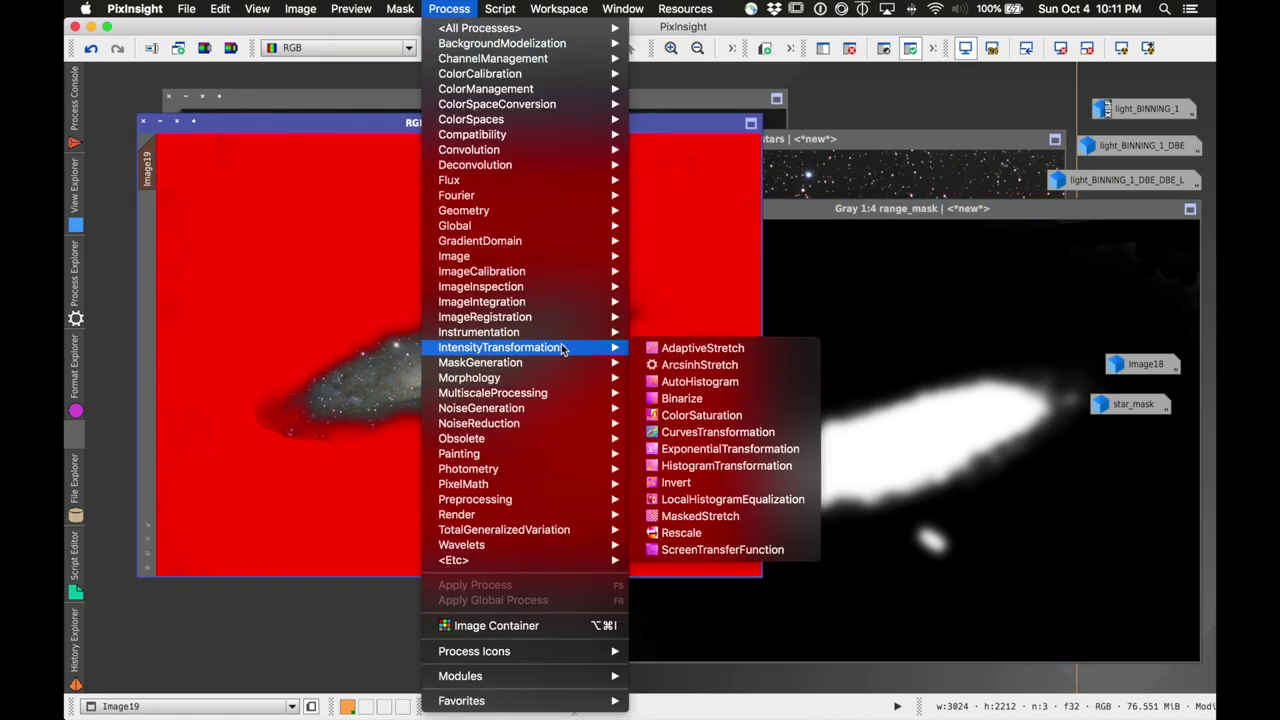
pyautogui.moveTo(536, 123)
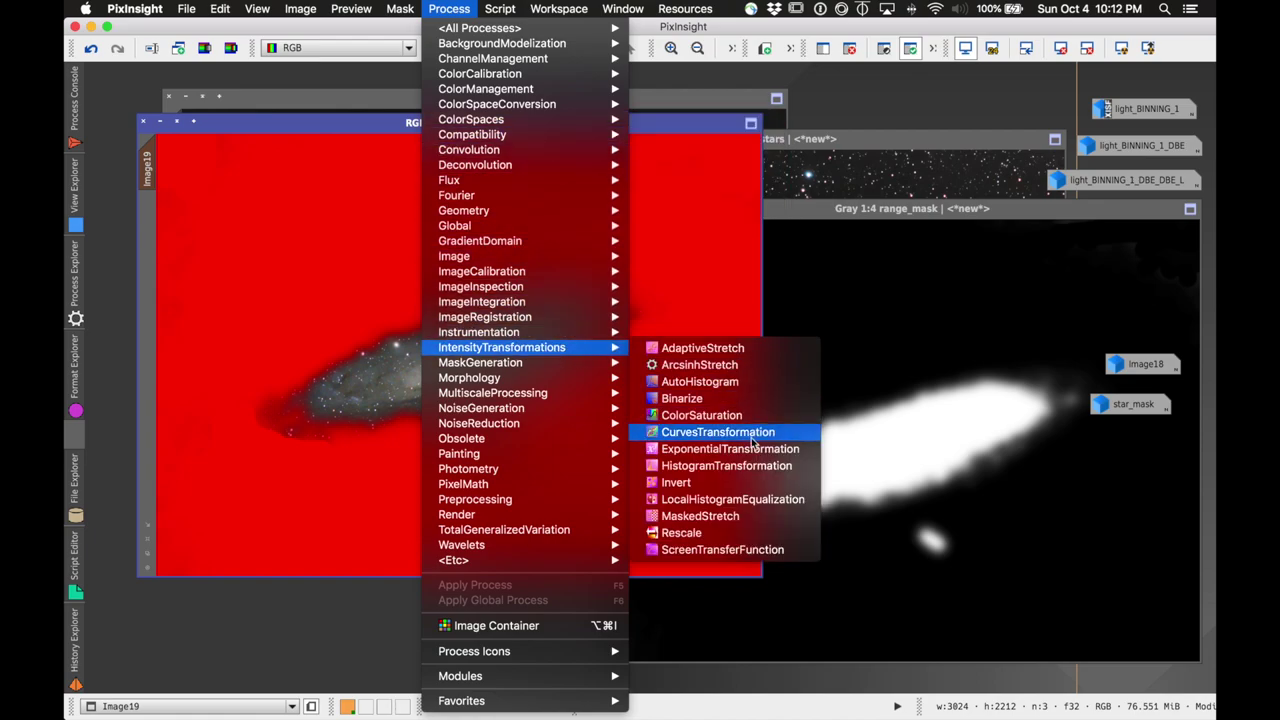
pyautogui.click(701, 415)
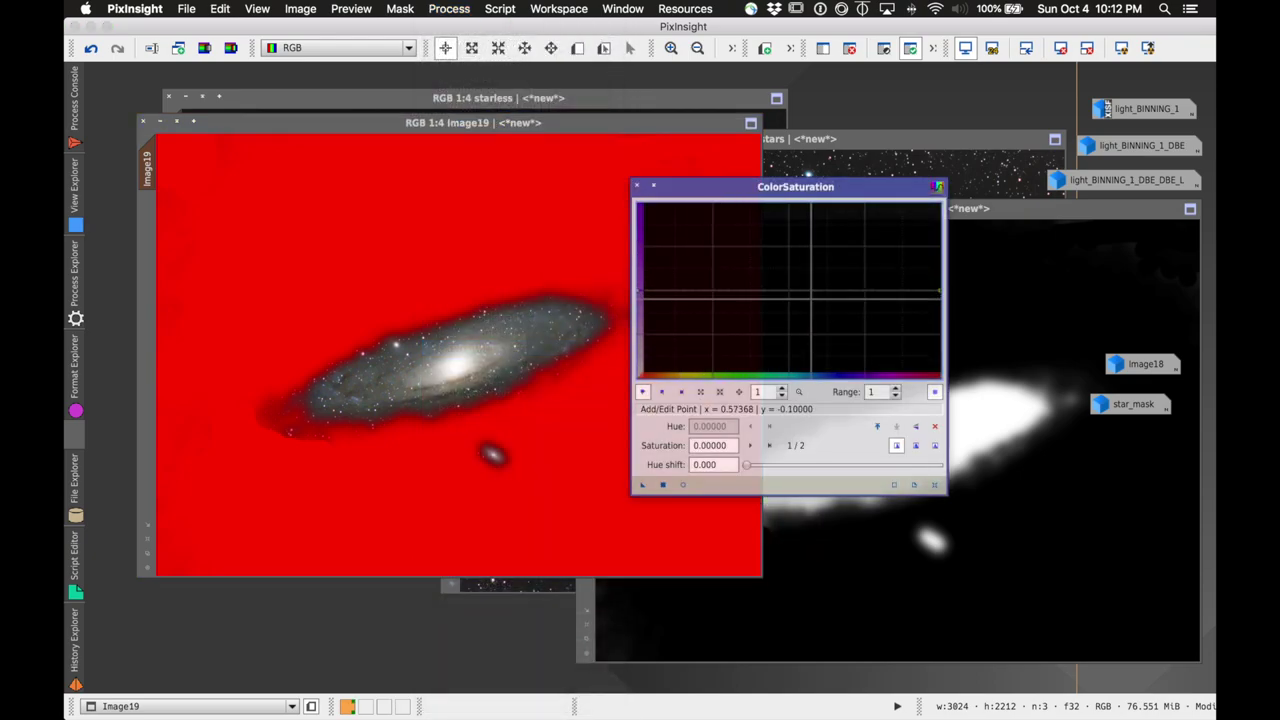
pyautogui.moveTo(803, 291); pyautogui.dragTo(763, 289)
pyautogui.click(721, 290)
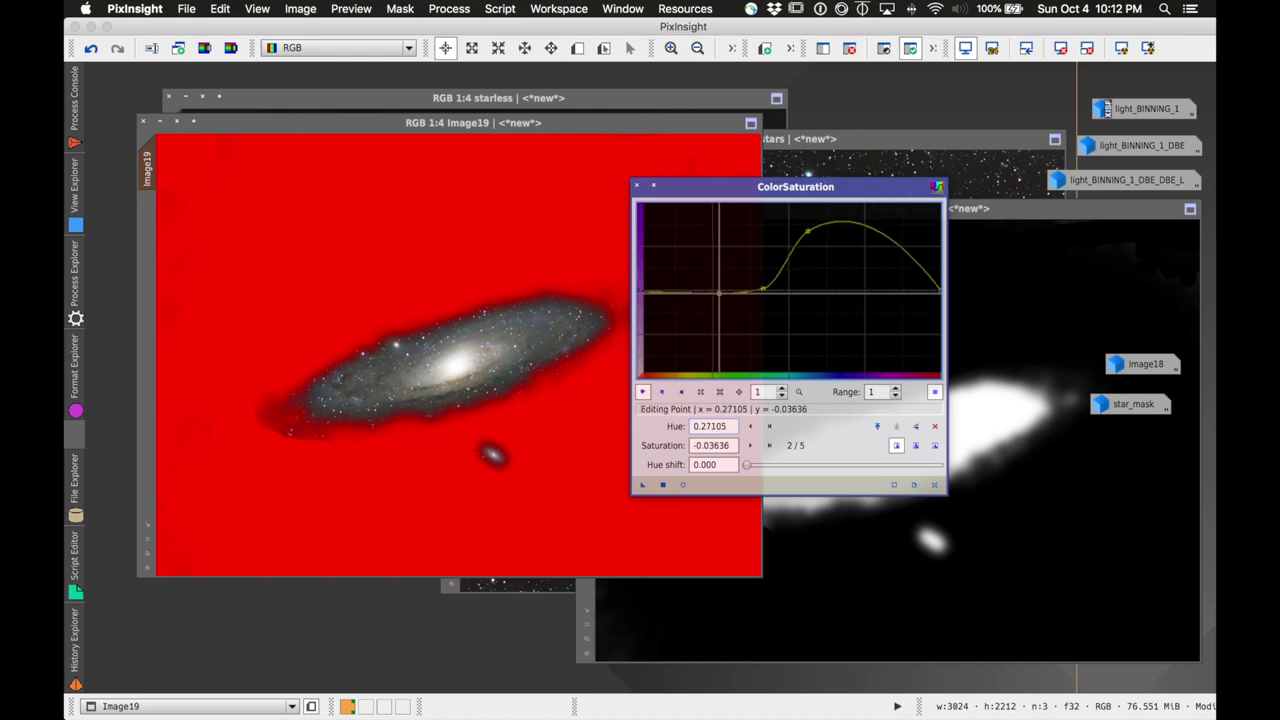
pyautogui.moveTo(872, 290); pyautogui.dragTo(872, 289)
pyautogui.click(910, 288)
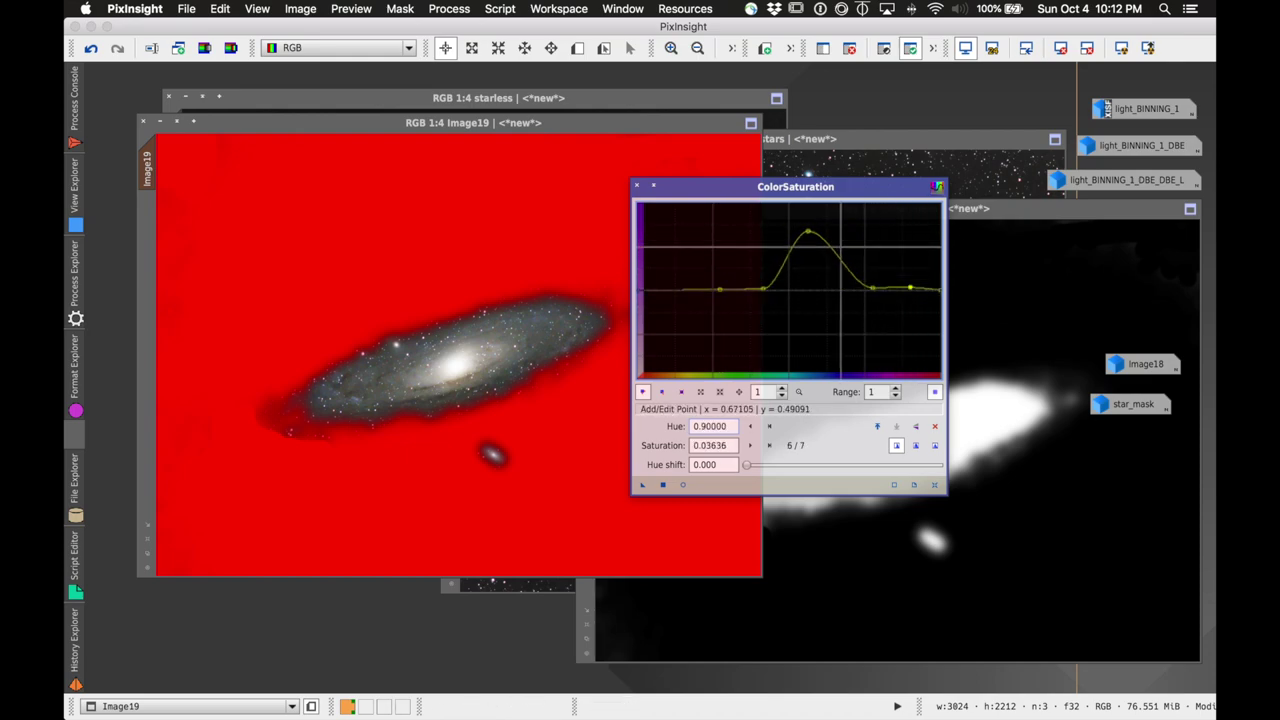
pyautogui.moveTo(812, 231); pyautogui.dragTo(815, 231)
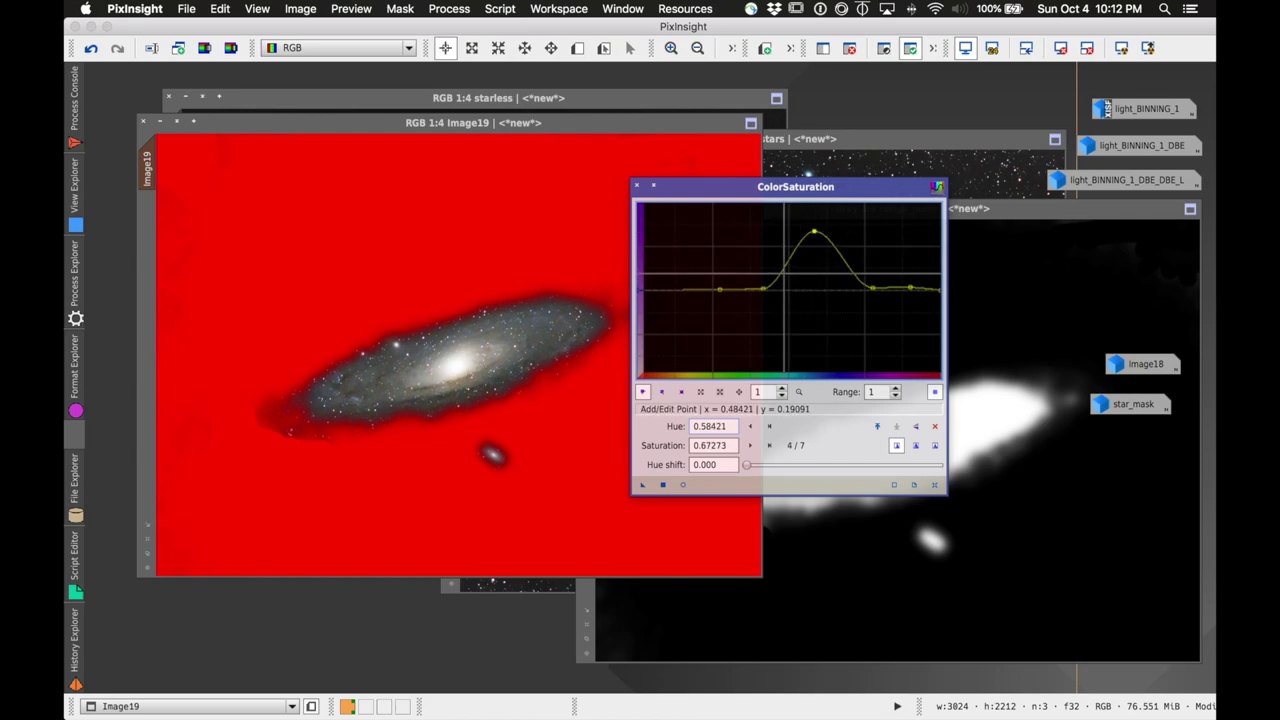
pyautogui.moveTo(763, 290); pyautogui.dragTo(774, 290)
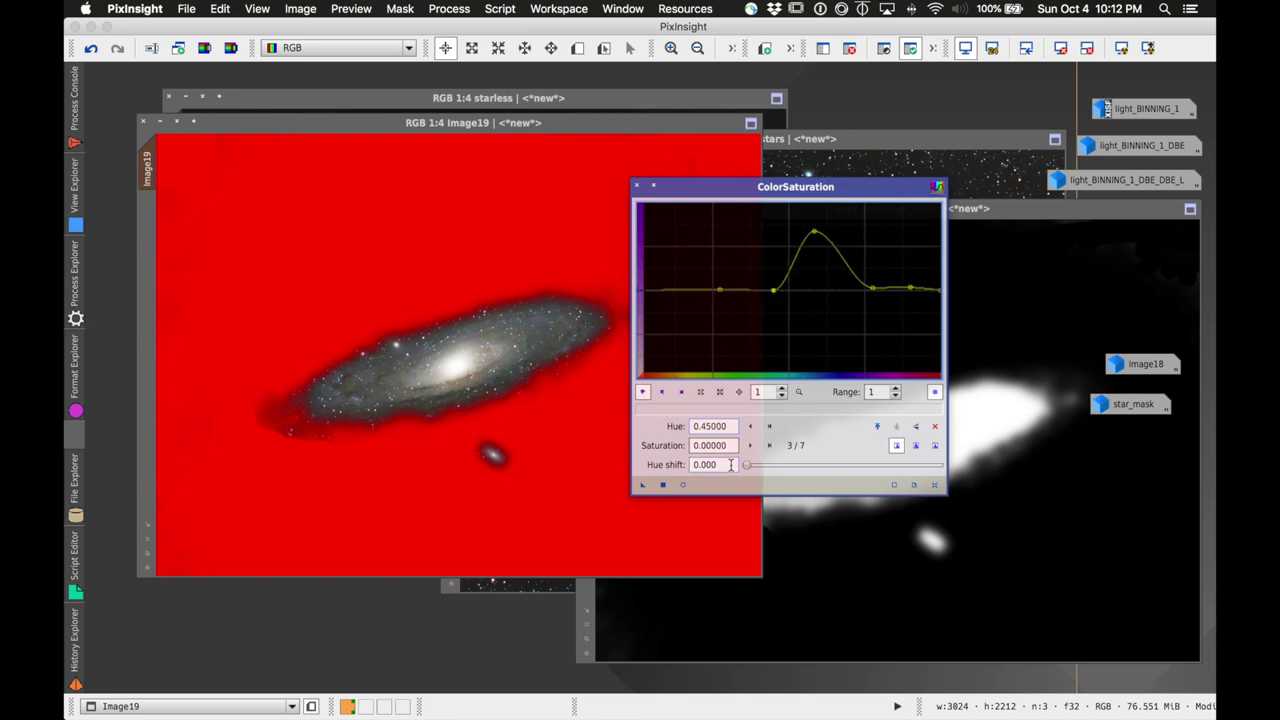
# - Preview the ColorSaturation curve, apply it to Image19 through the mask, and close the preview and ColorSaturation windows
pyautogui.click(681, 486)
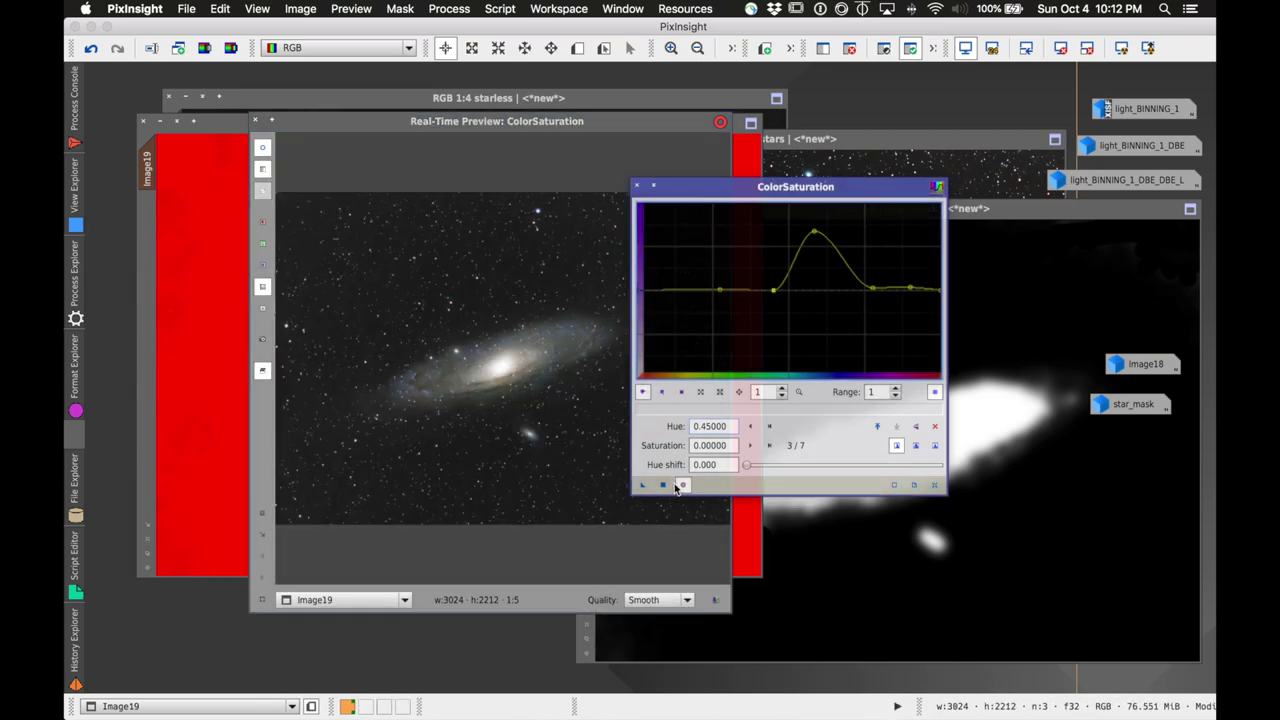
pyautogui.click(257, 121)
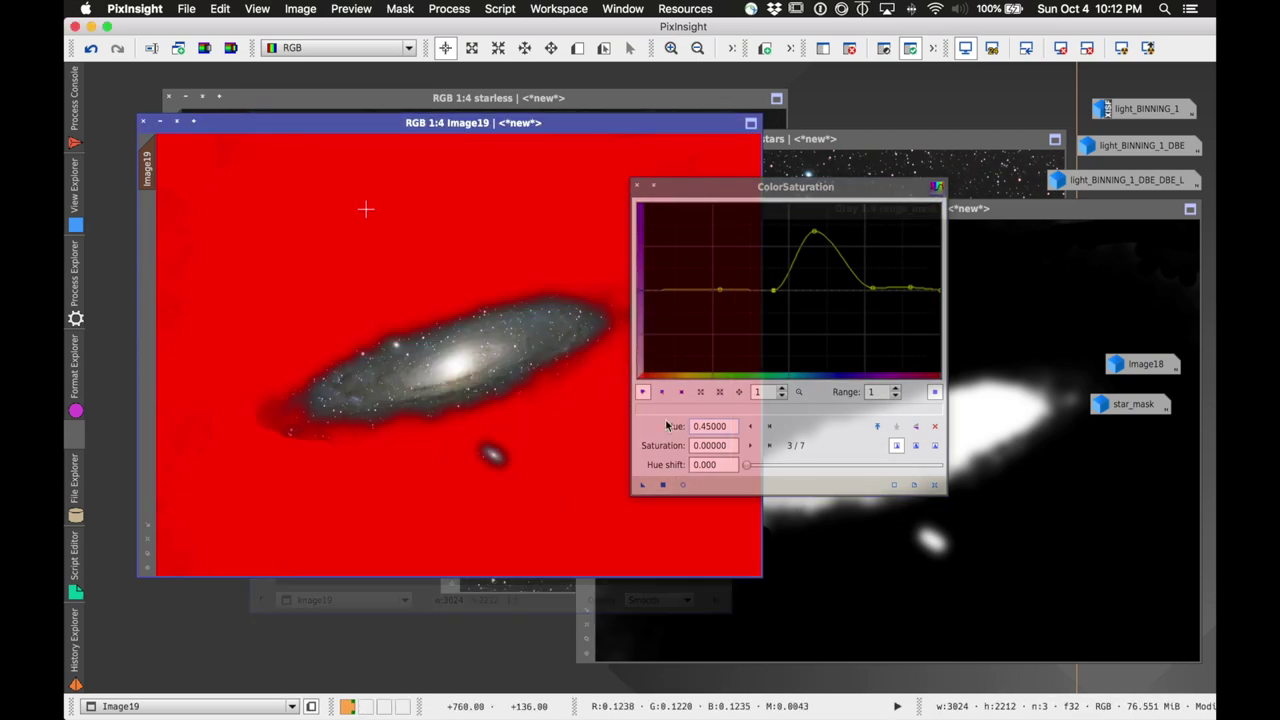
pyautogui.click(661, 485)
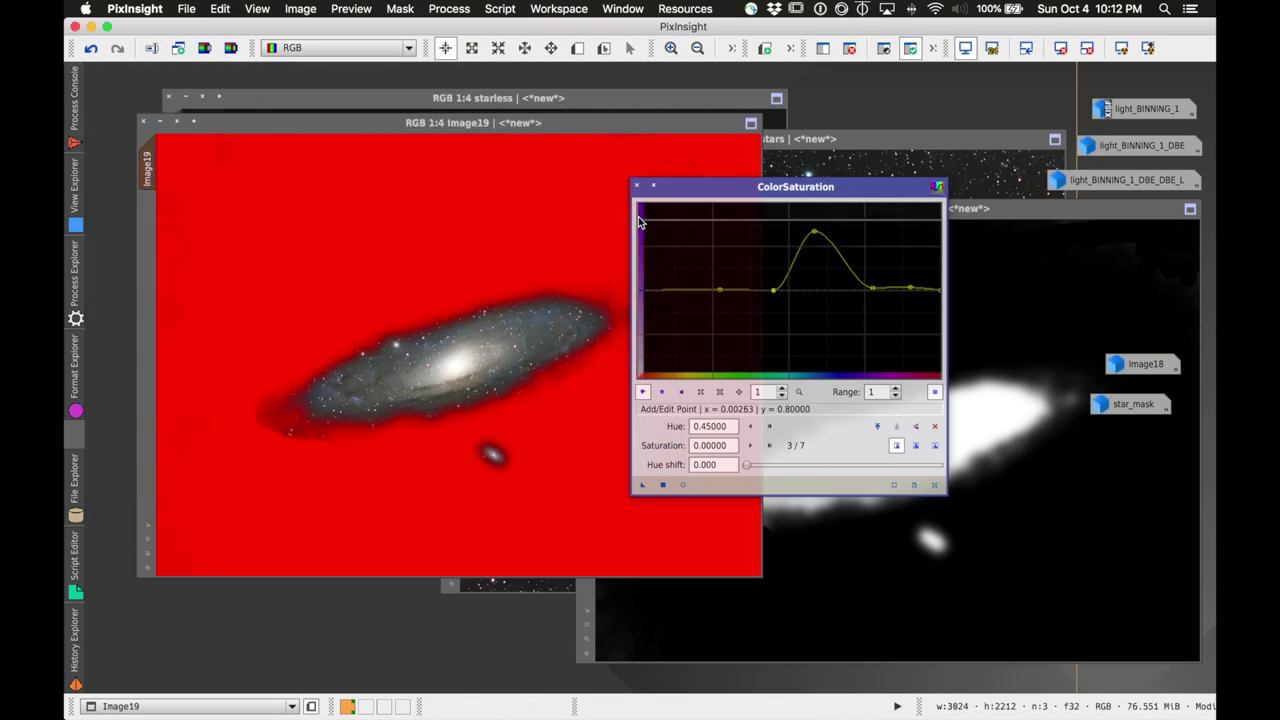
pyautogui.click(636, 185)
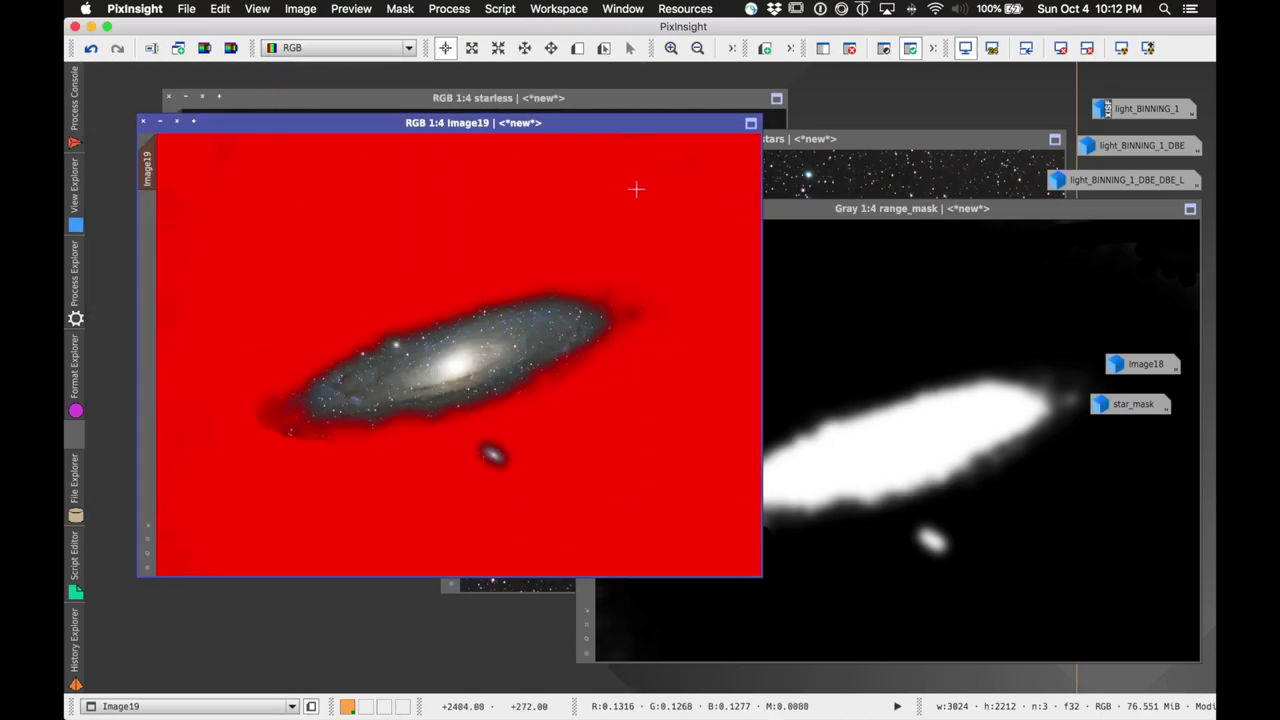
# - Remove the mask from Image19
pyautogui.click(346, 8)
pyautogui.moveTo(400, 8)
pyautogui.click(410, 46)
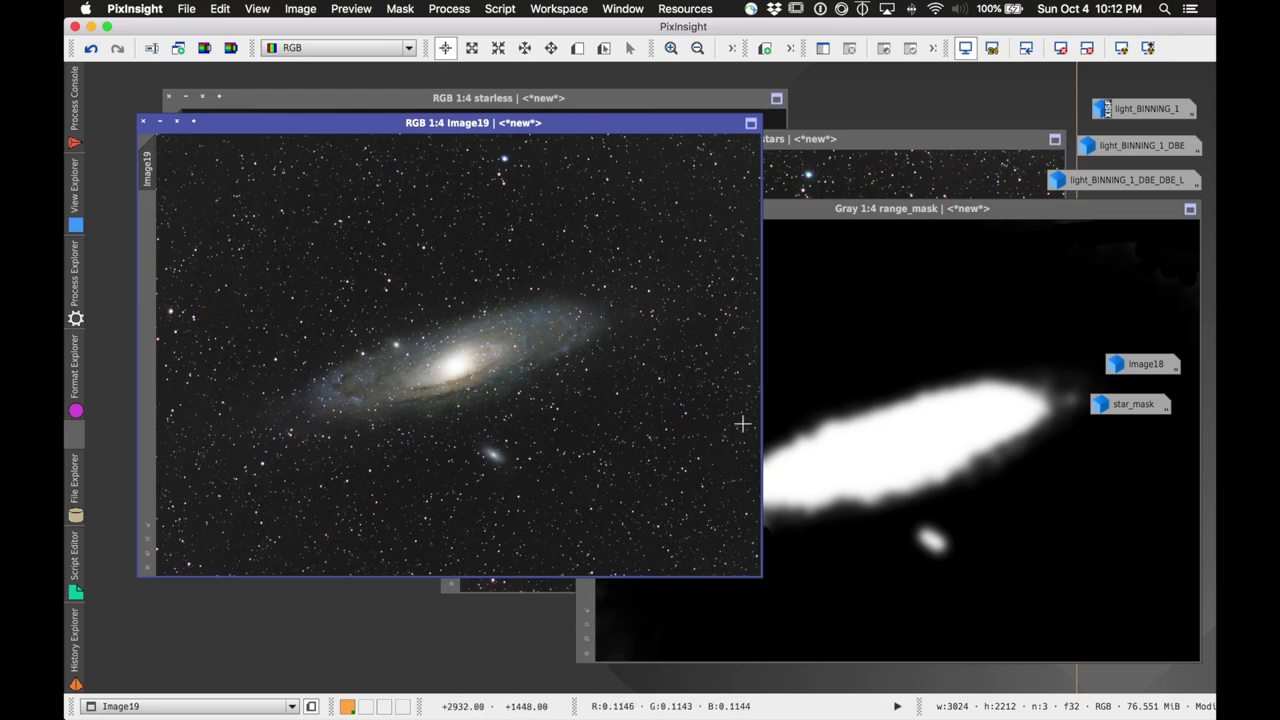
# - Apply range_mask to Image19 as its mask and hide the red mask overlay
pyautogui.click(400, 8)
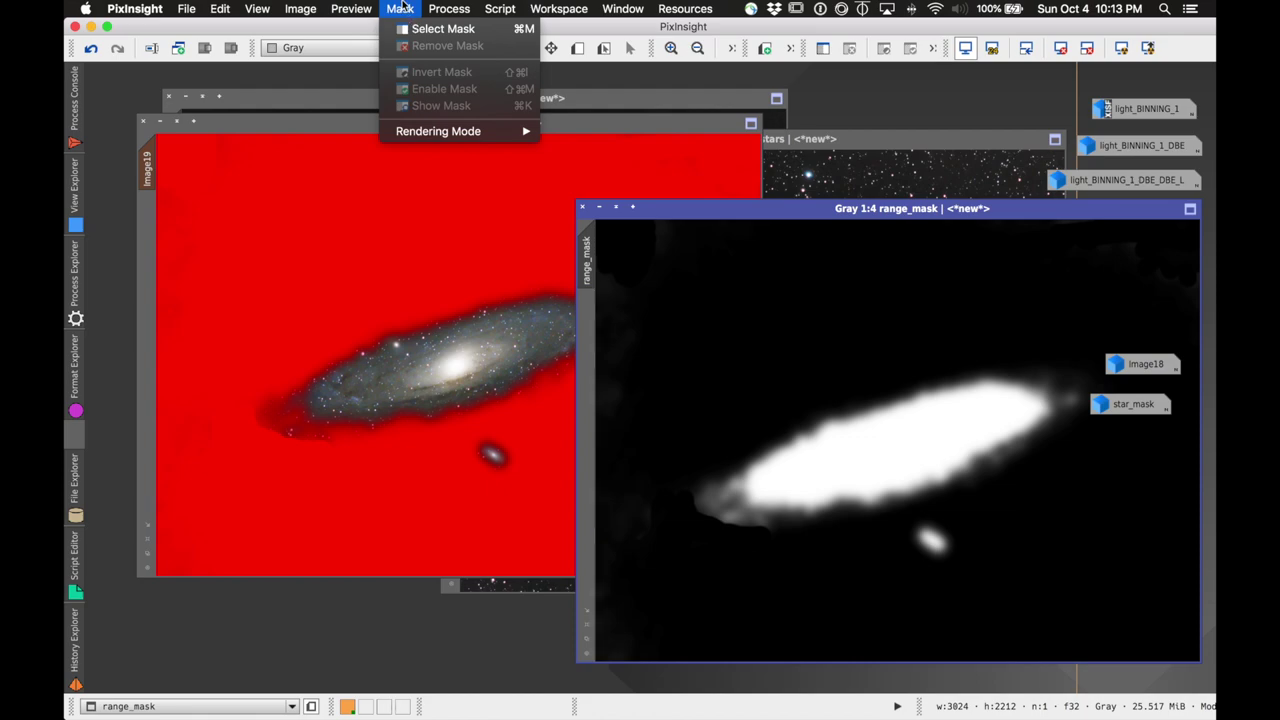
pyautogui.click(400, 8)
pyautogui.click(400, 125)
pyautogui.click(400, 8)
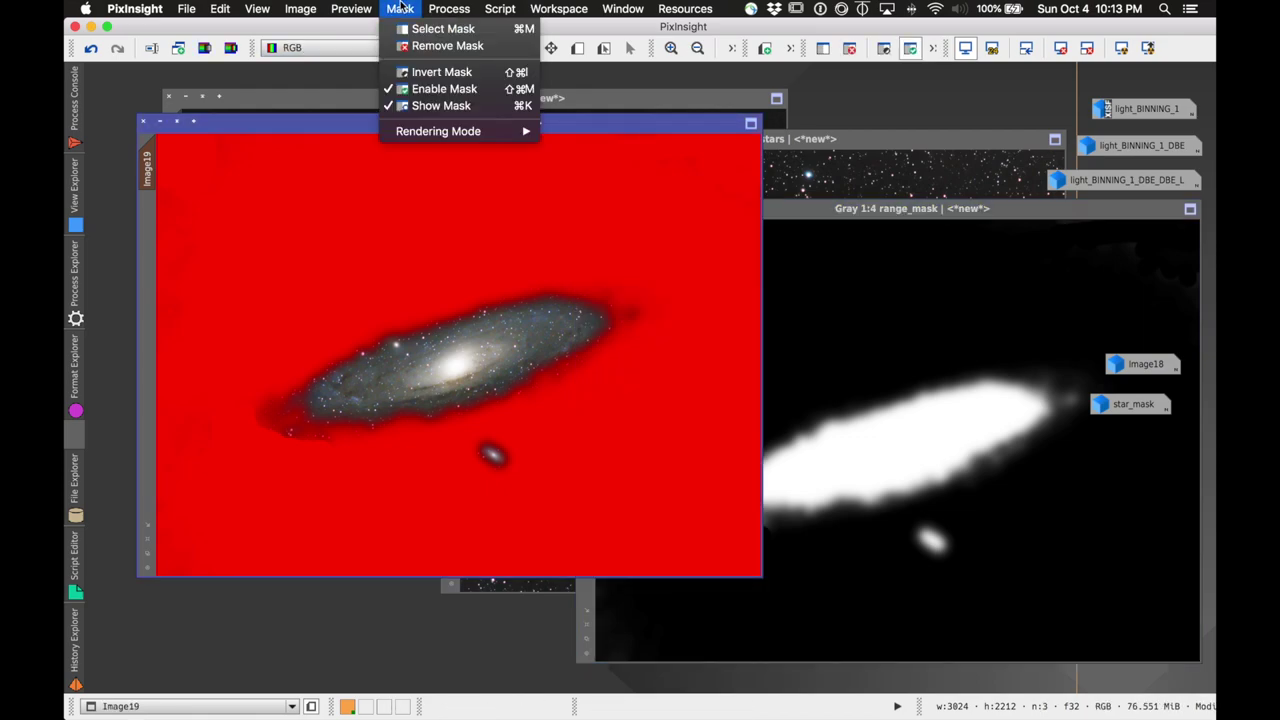
pyautogui.click(429, 105)
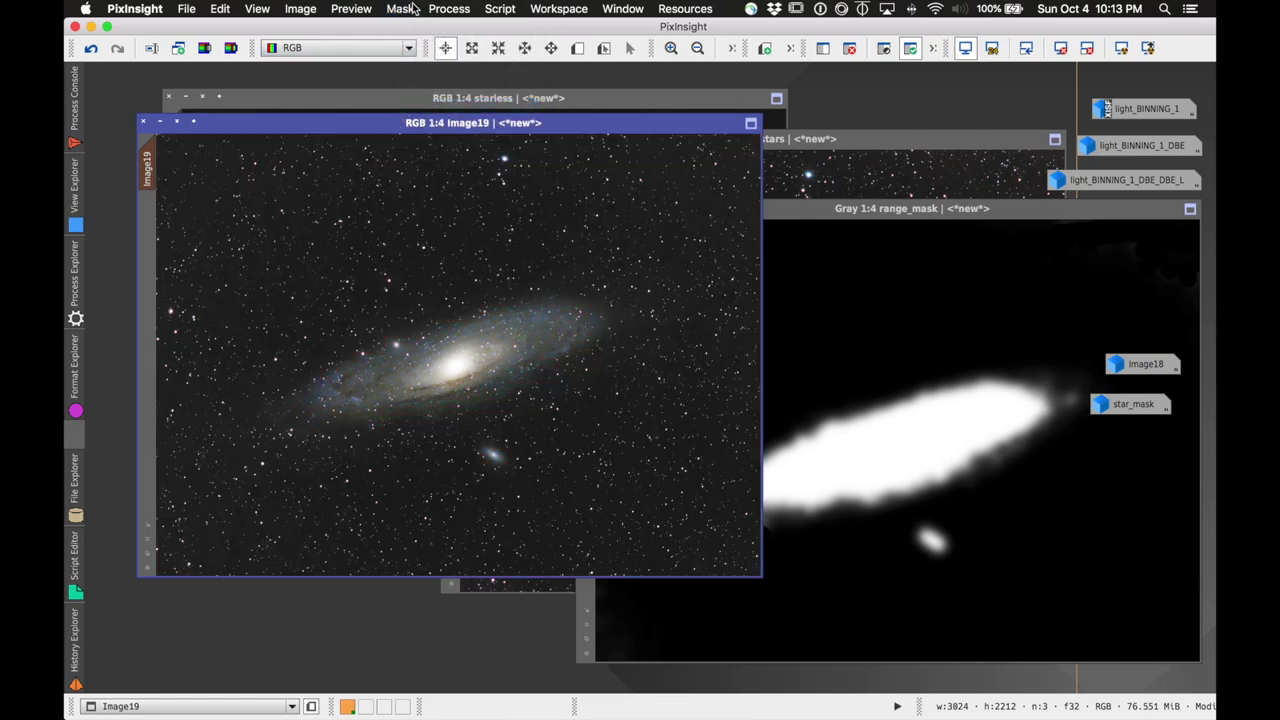
# - Darken the masked galaxy in Image19 with CurvesTransformation, setting an RGB/K point at input 0.46579, output 0.41316, and close the preview and process windows
pyautogui.click(466, 9)
pyautogui.moveTo(571, 351)
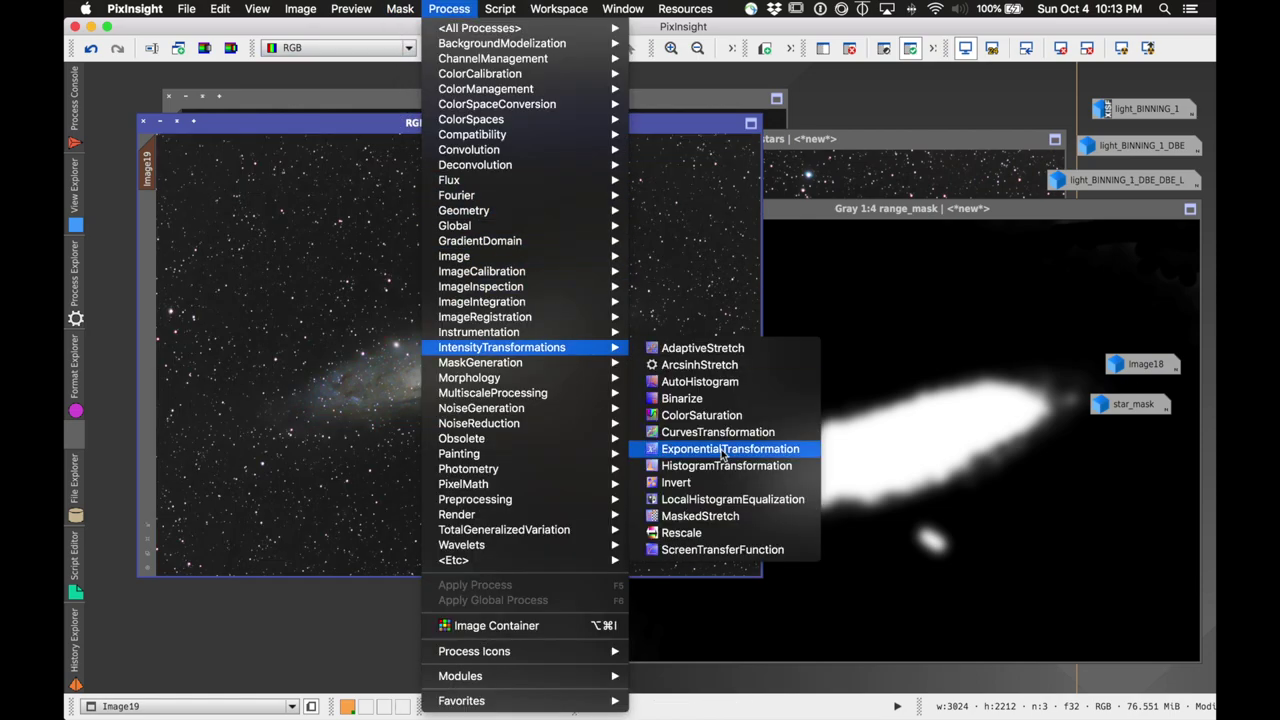
pyautogui.click(690, 432)
pyautogui.click(874, 445)
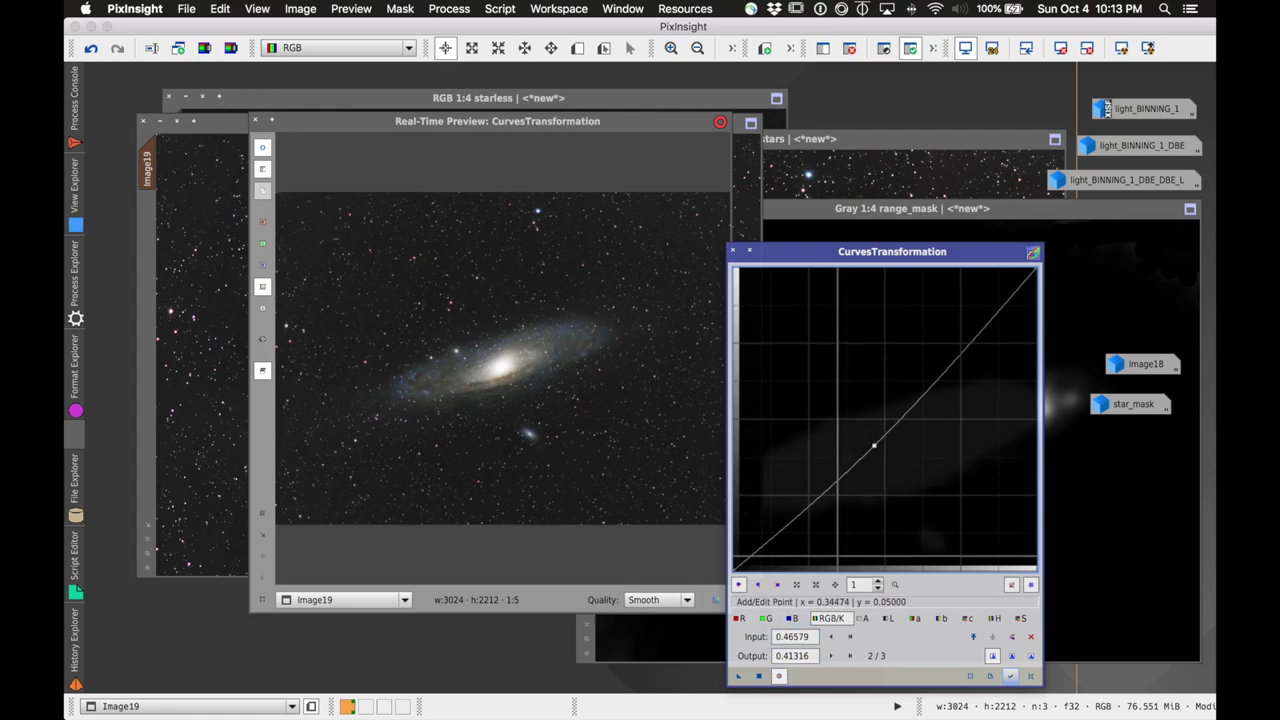
pyautogui.click(759, 675)
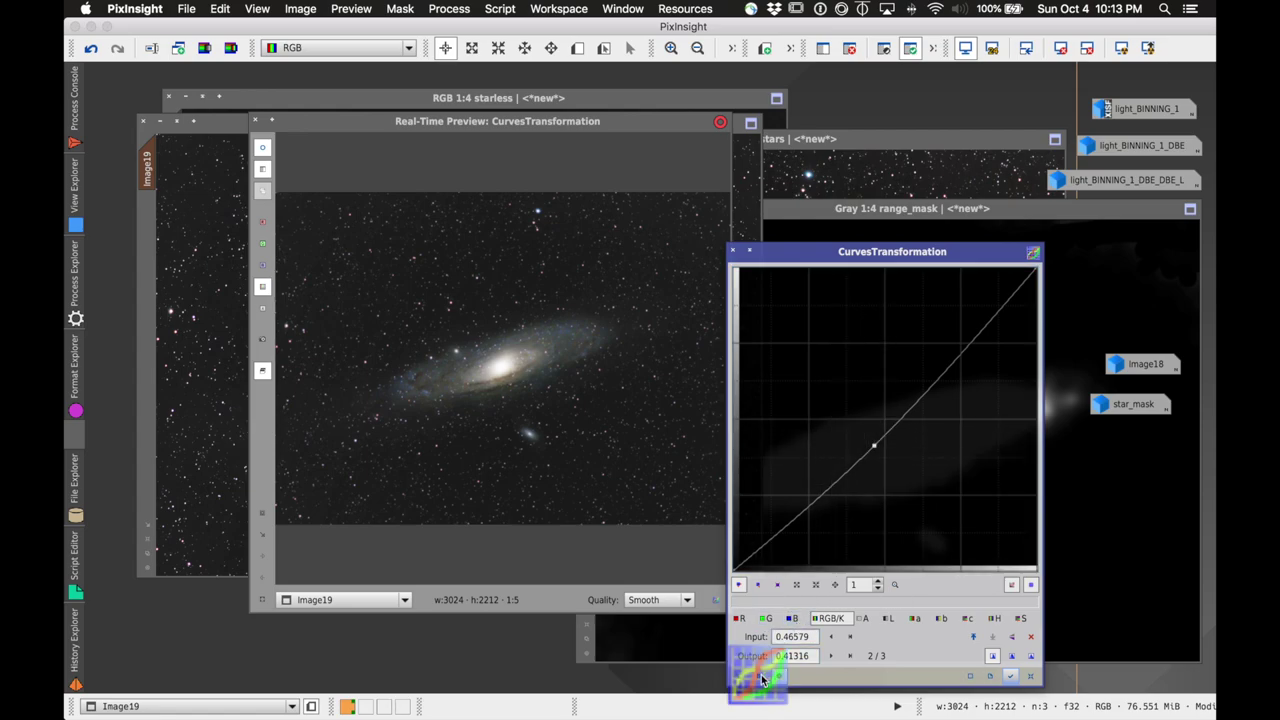
pyautogui.moveTo(256, 122); pyautogui.dragTo(683, 104)
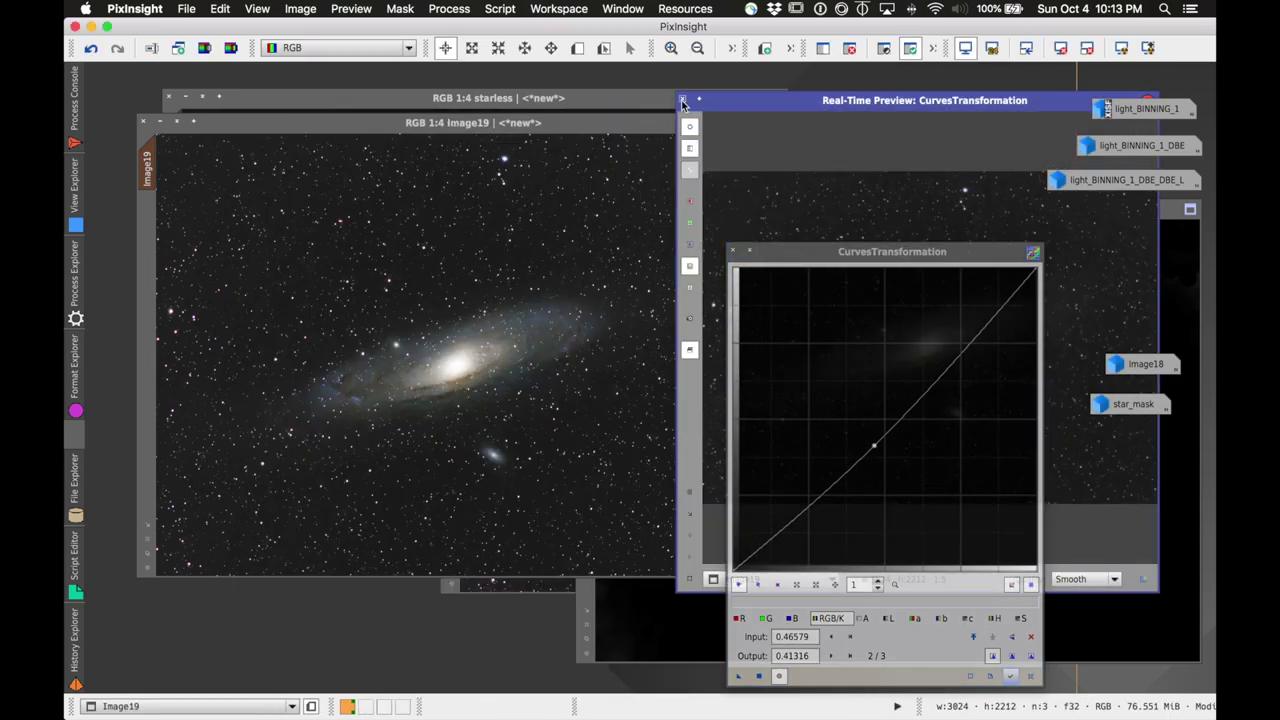
pyautogui.click(683, 104)
pyautogui.click(733, 251)
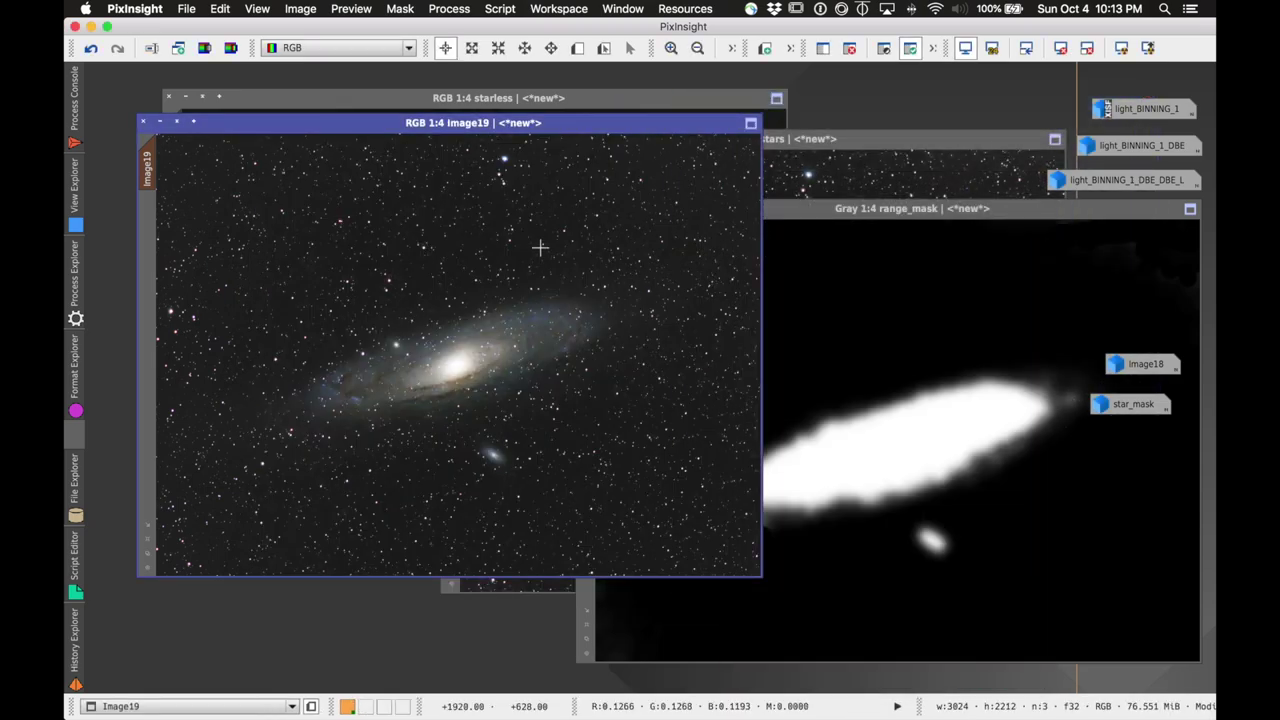
# - Remove the mask from Image19, minimize the starless, stars and range_mask windows to icons, and center Image19 in the workspace
pyautogui.click(400, 8)
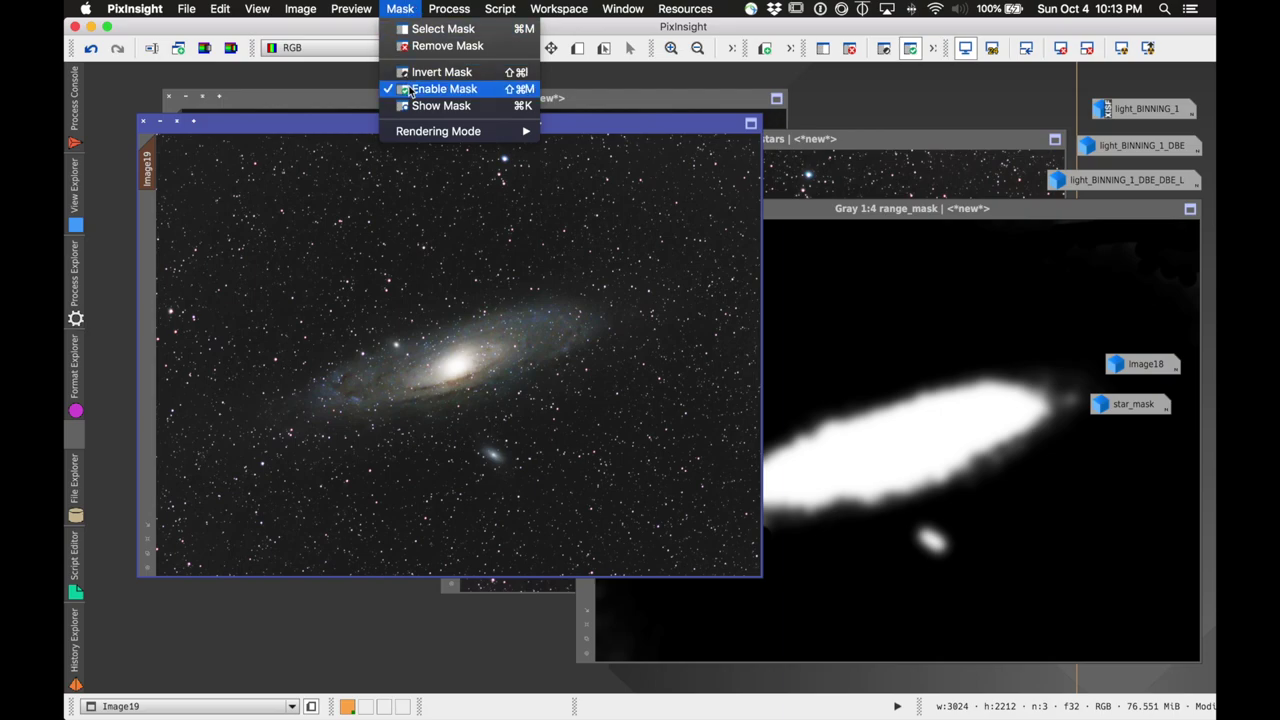
pyautogui.click(786, 363)
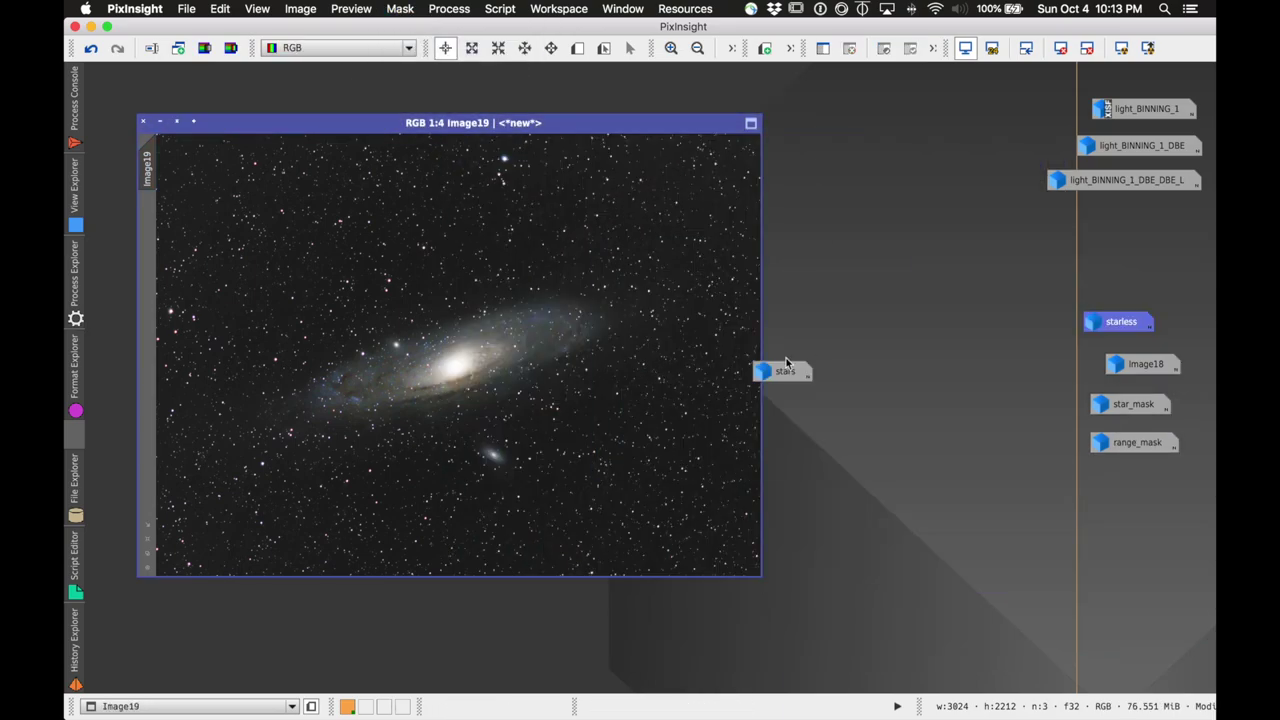
pyautogui.moveTo(595, 123); pyautogui.dragTo(783, 133)
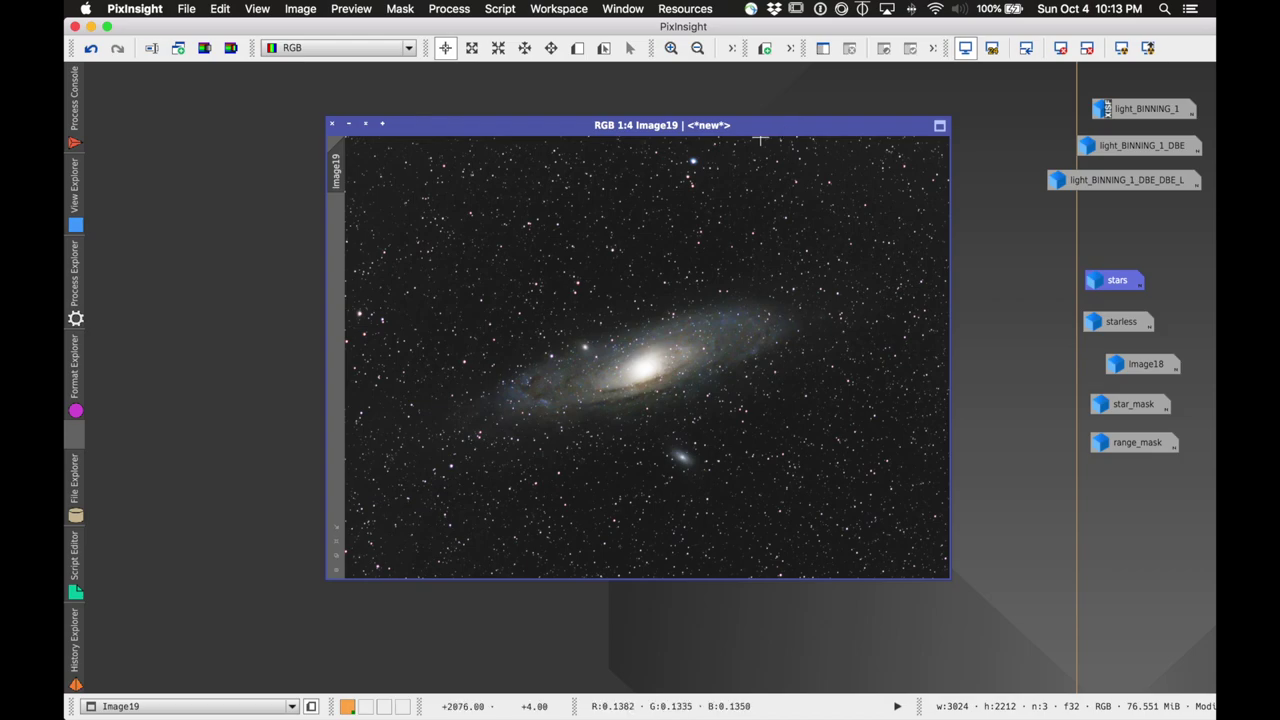
pyautogui.press('super+plus')
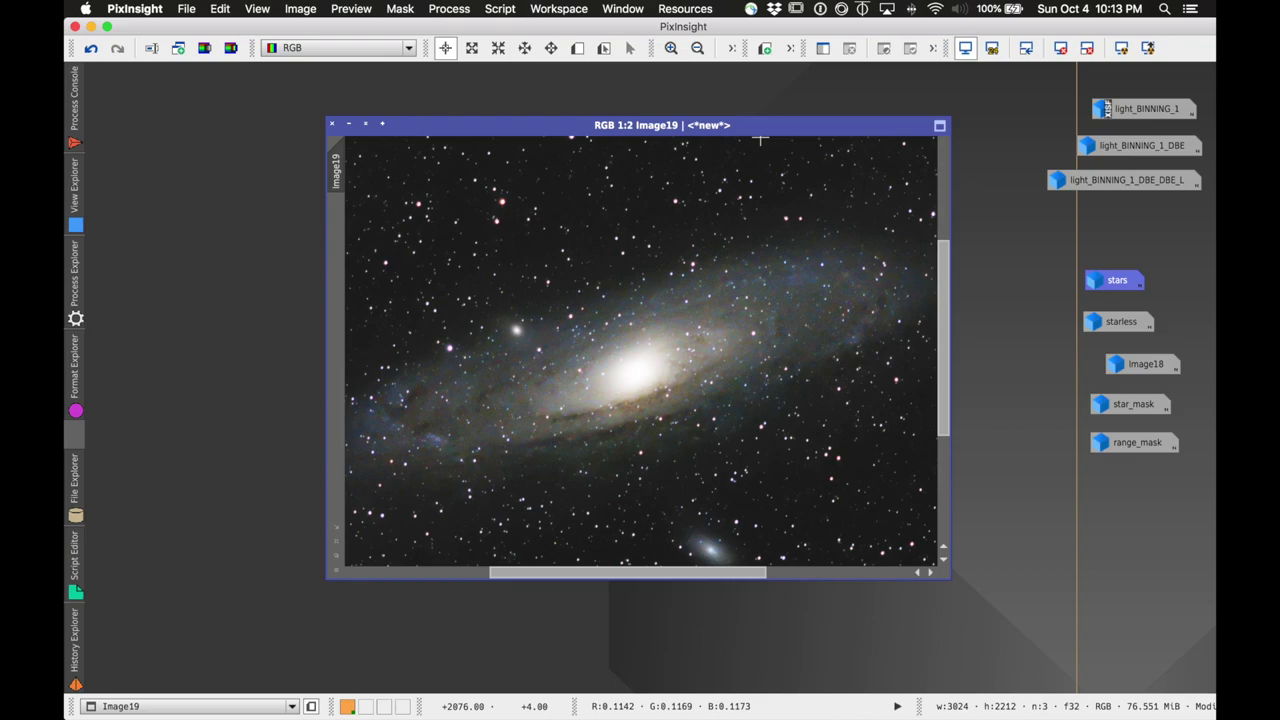
pyautogui.press('super+minus')
pyautogui.press('super+minus')
pyautogui.press('super+minus')
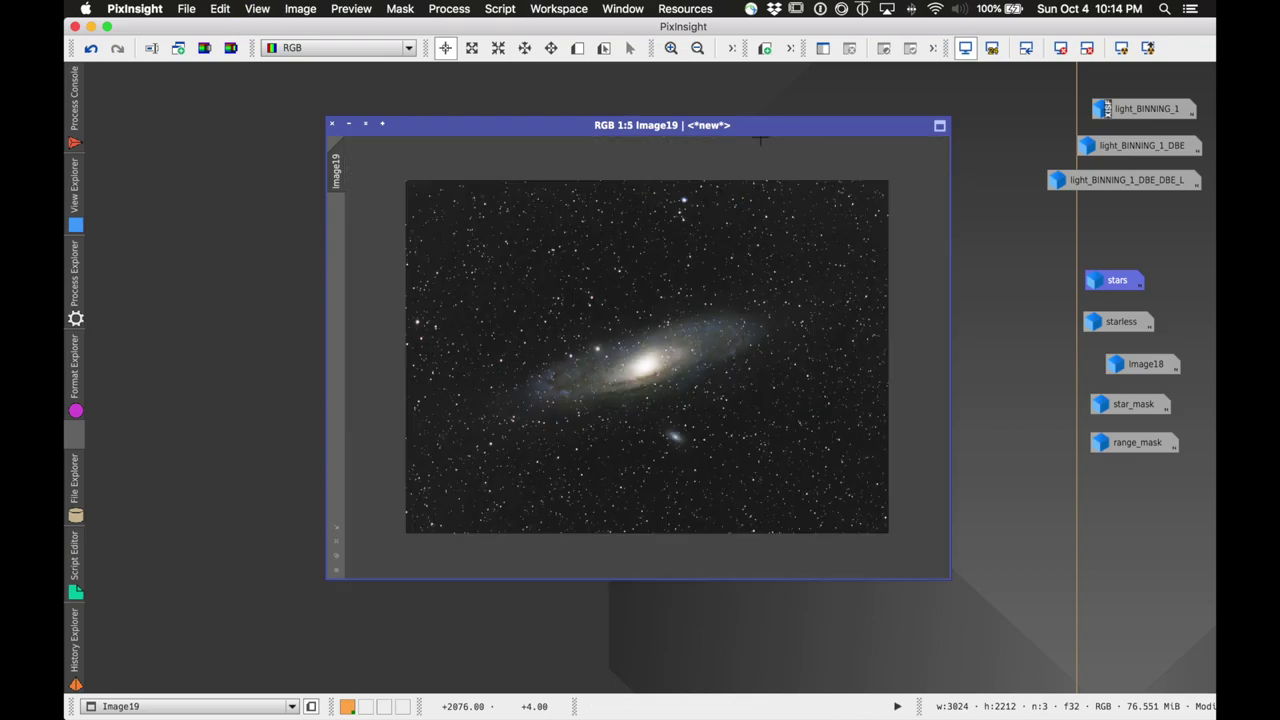
pyautogui.press('super+plus')
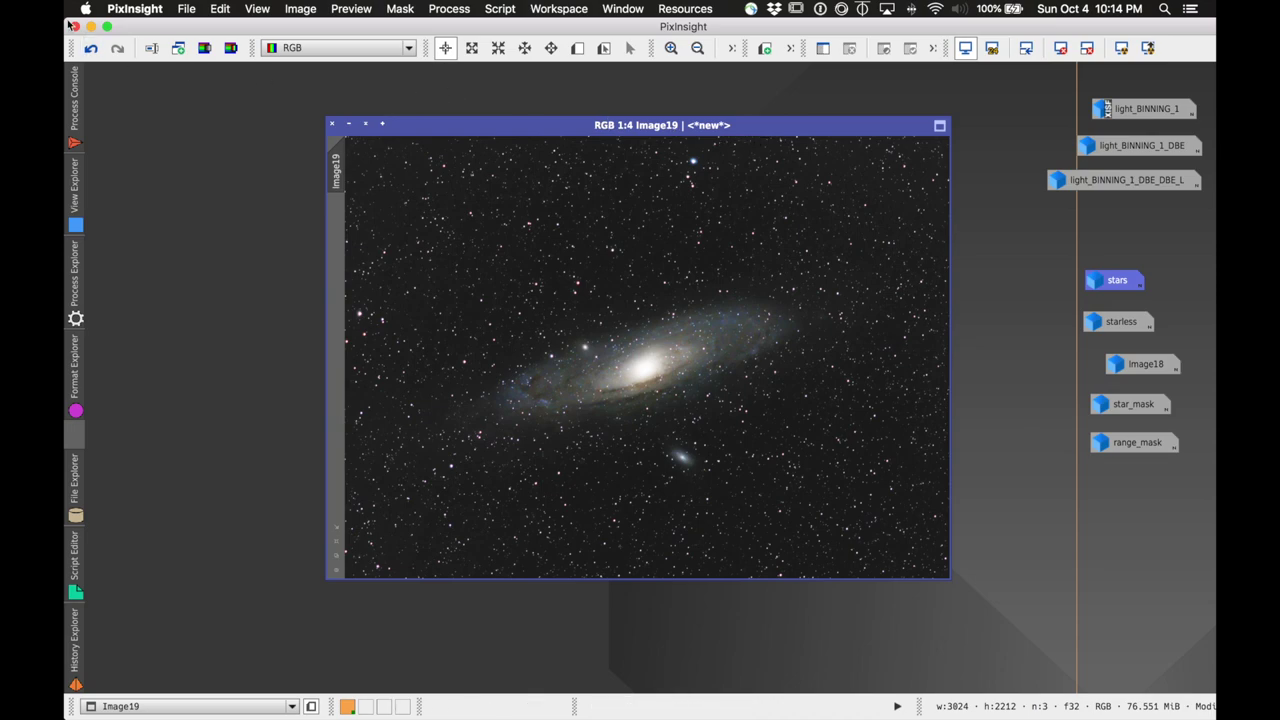
# - Save Image19 as M31 in XISF format in the m31 folder, accepting the default 32-bit IEEE 754 floating point options
pyautogui.click(197, 7)
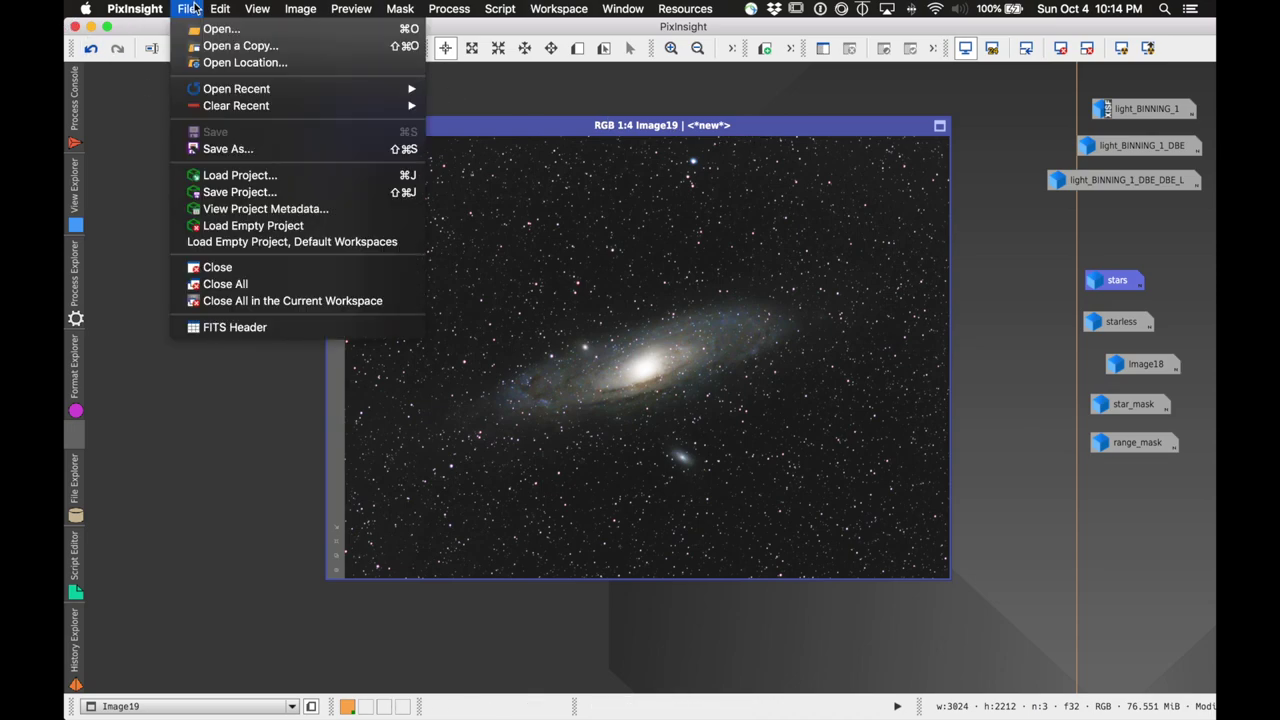
pyautogui.click(244, 150)
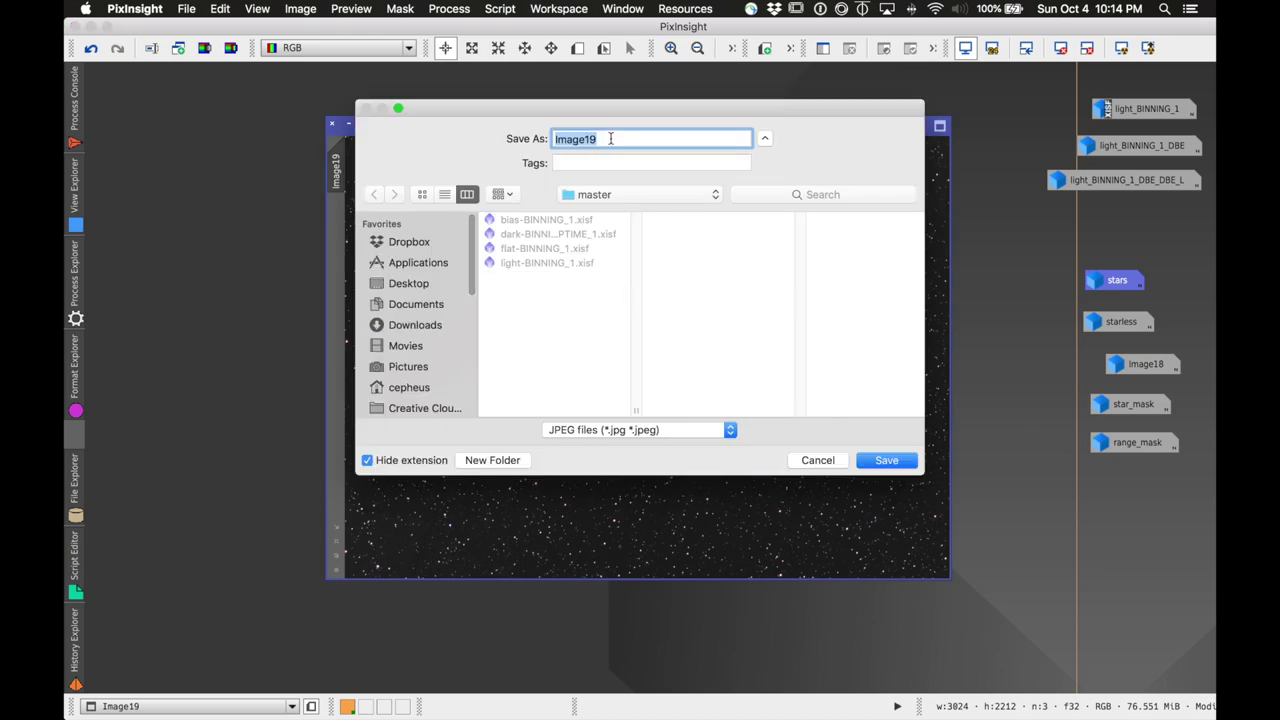
pyautogui.write('M31')
pyautogui.click(622, 430)
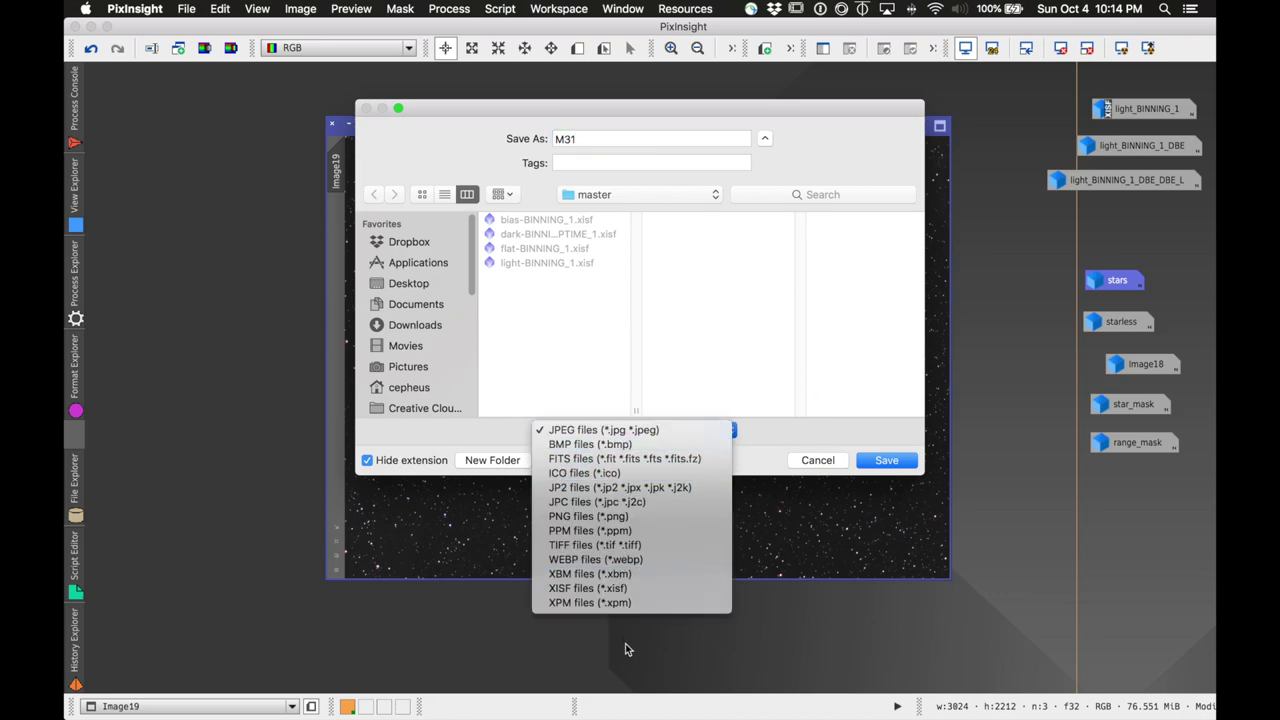
pyautogui.click(624, 590)
pyautogui.click(615, 197)
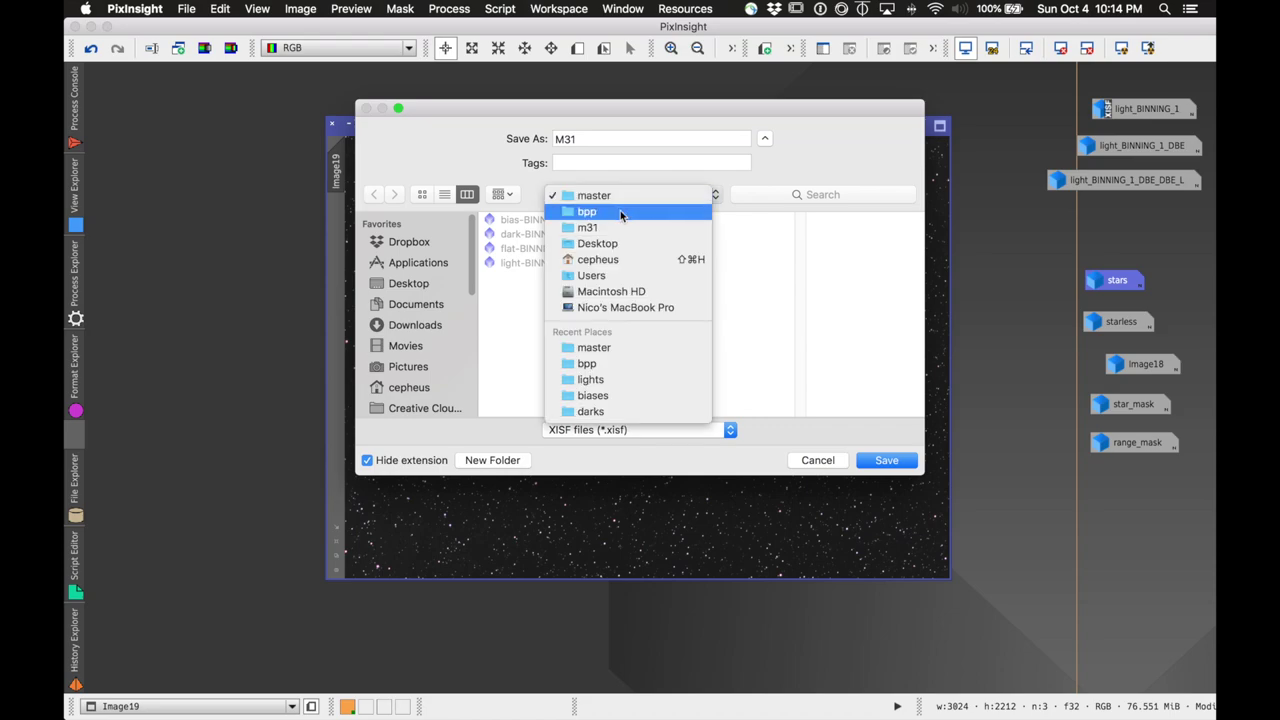
pyautogui.click(620, 226)
pyautogui.click(886, 460)
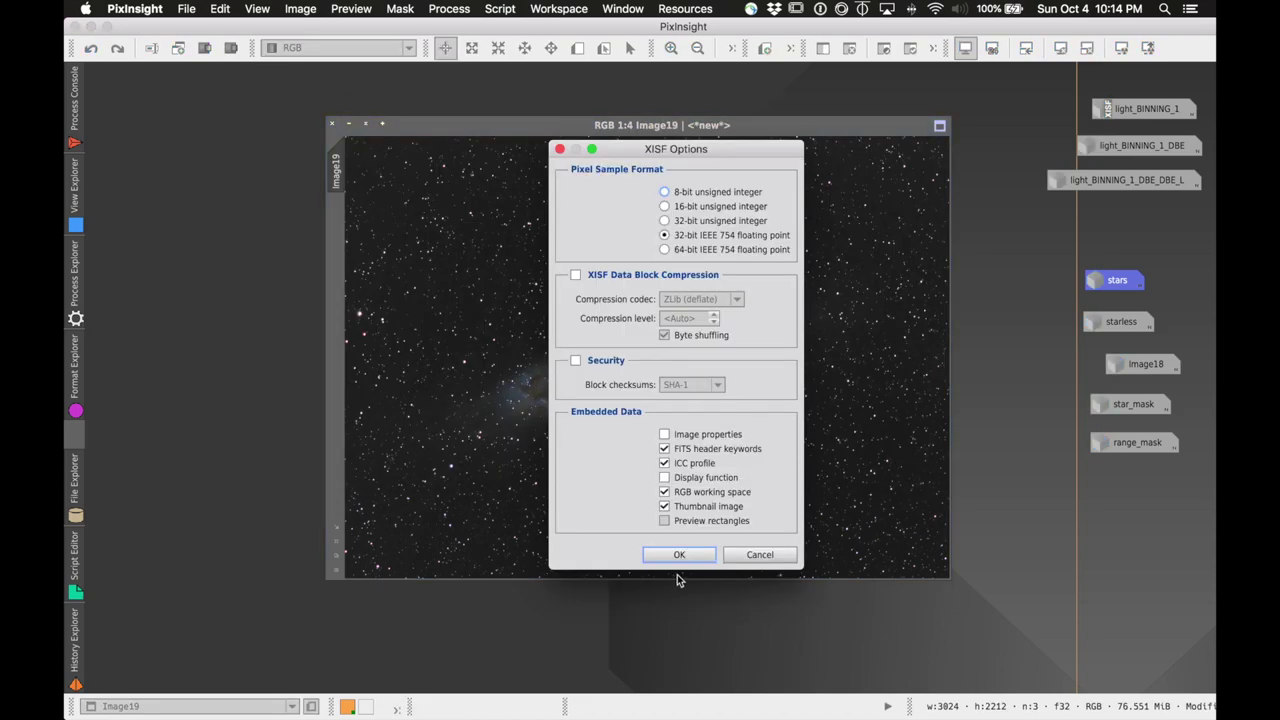
pyautogui.click(674, 554)
# - Convert Image19 to the sRGB IEC61966-2.1 profile with ICCProfileTransformation, using relative colorimetric rendering intent, and close the process window
pyautogui.click(180, 8)
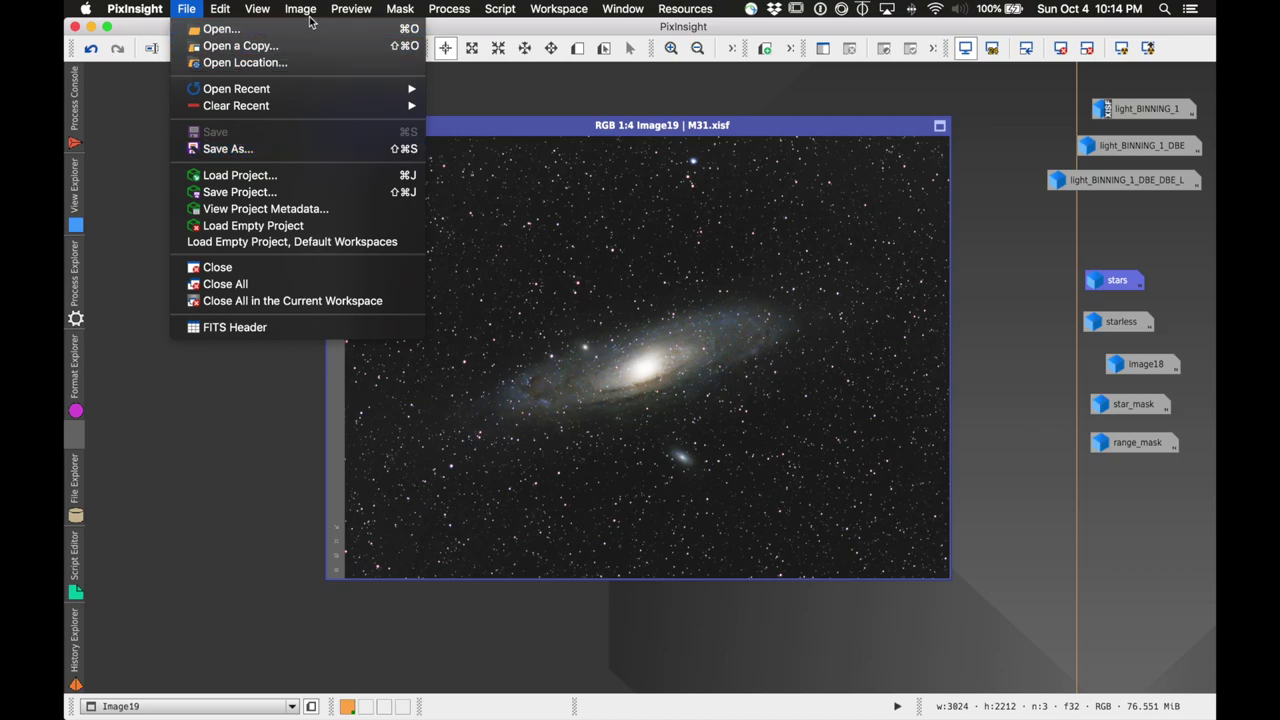
pyautogui.moveTo(449, 8)
pyautogui.moveTo(480, 28)
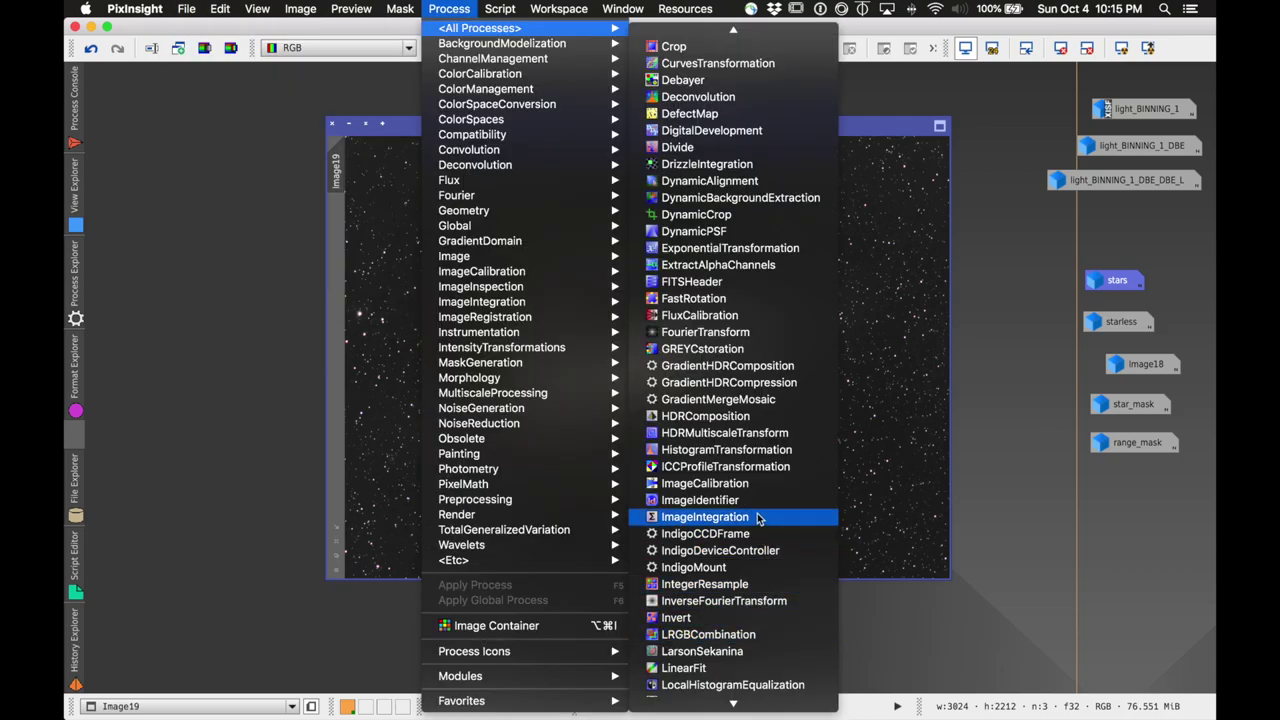
pyautogui.click(693, 466)
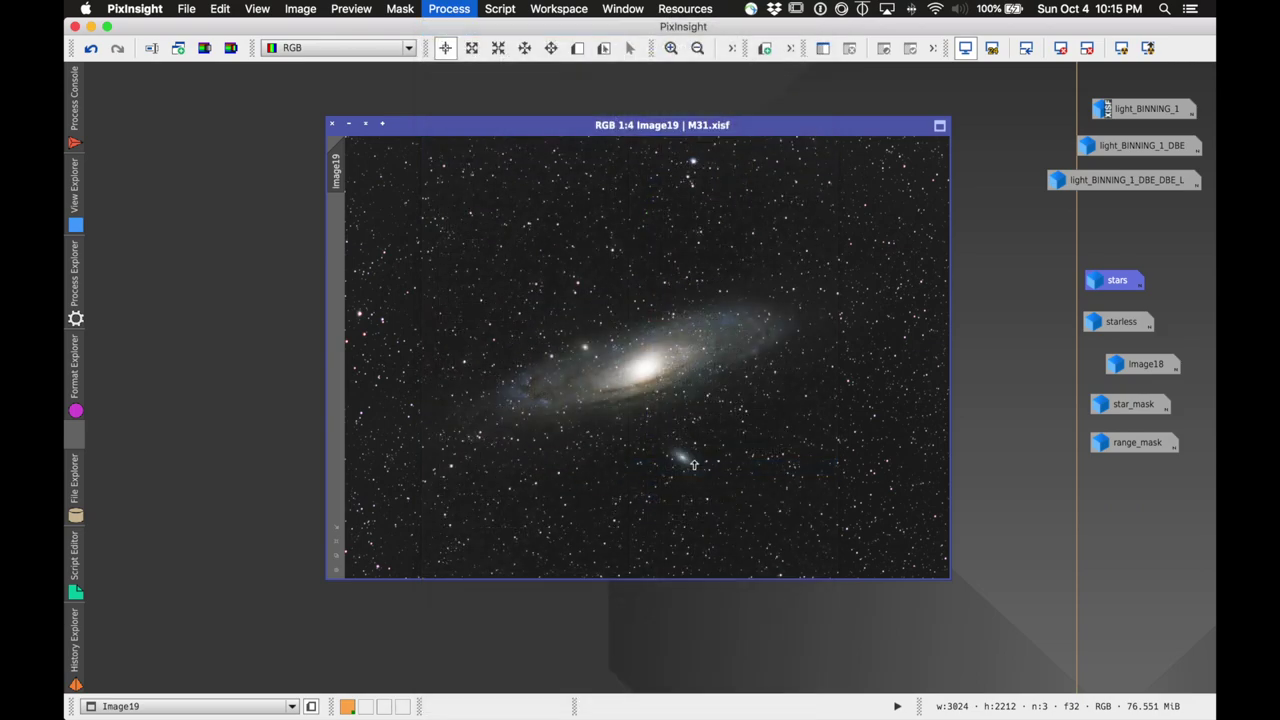
pyautogui.click(762, 281)
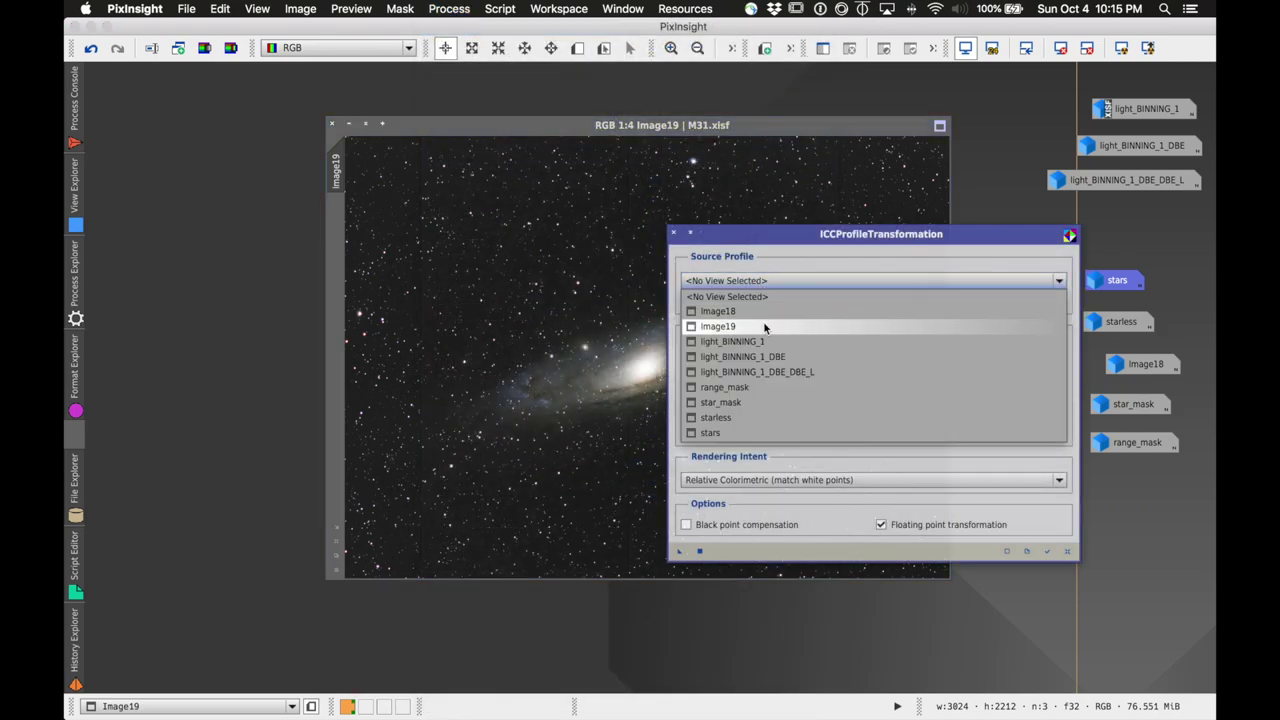
pyautogui.click(763, 326)
pyautogui.click(741, 346)
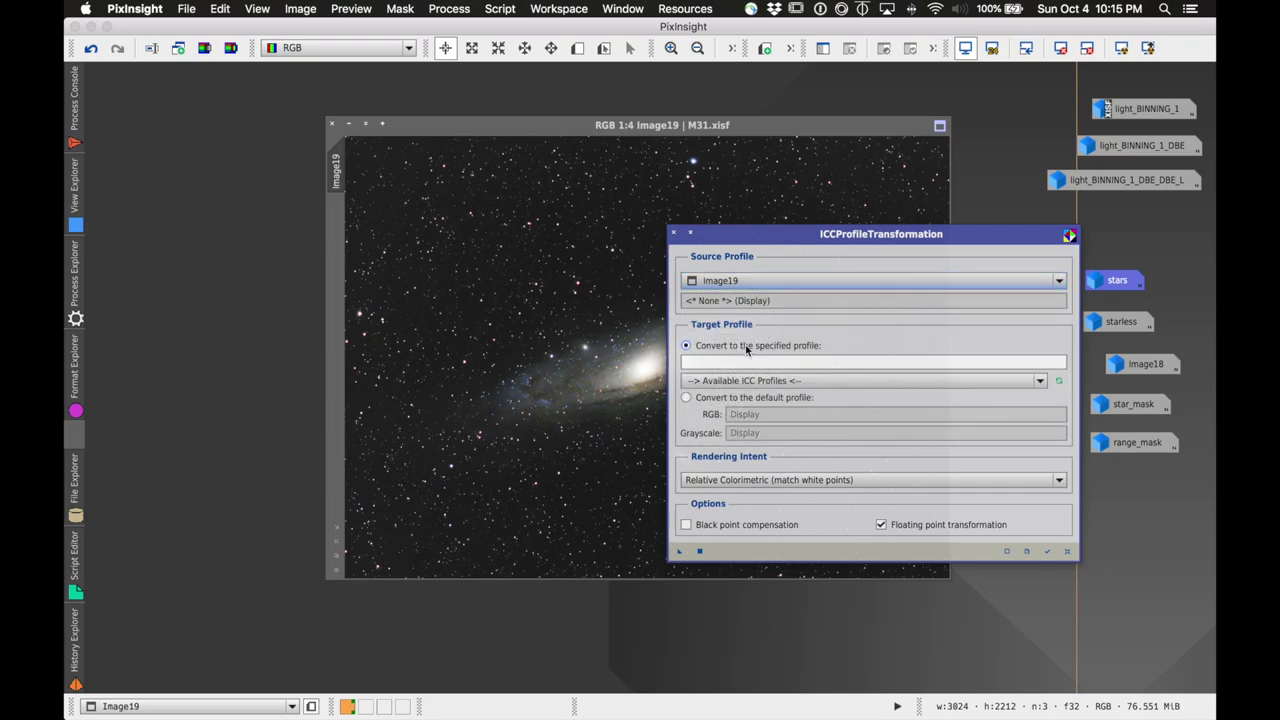
pyautogui.click(770, 381)
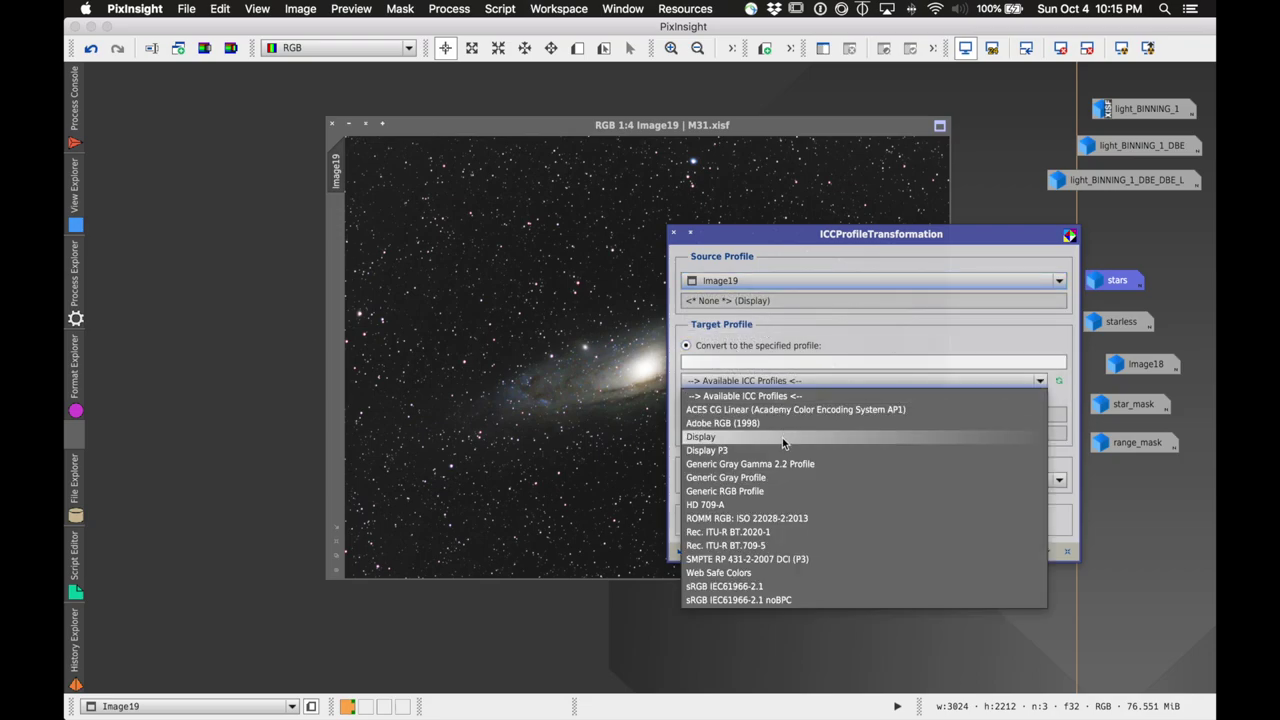
pyautogui.click(760, 586)
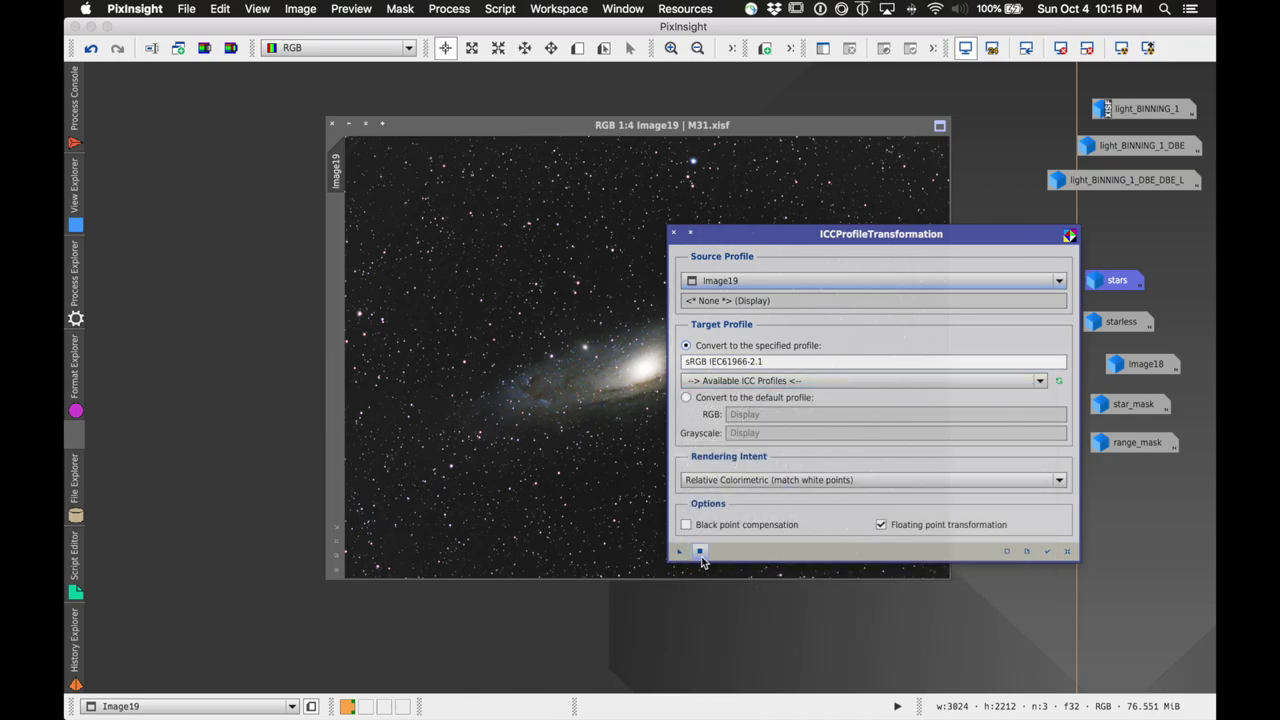
pyautogui.click(700, 551)
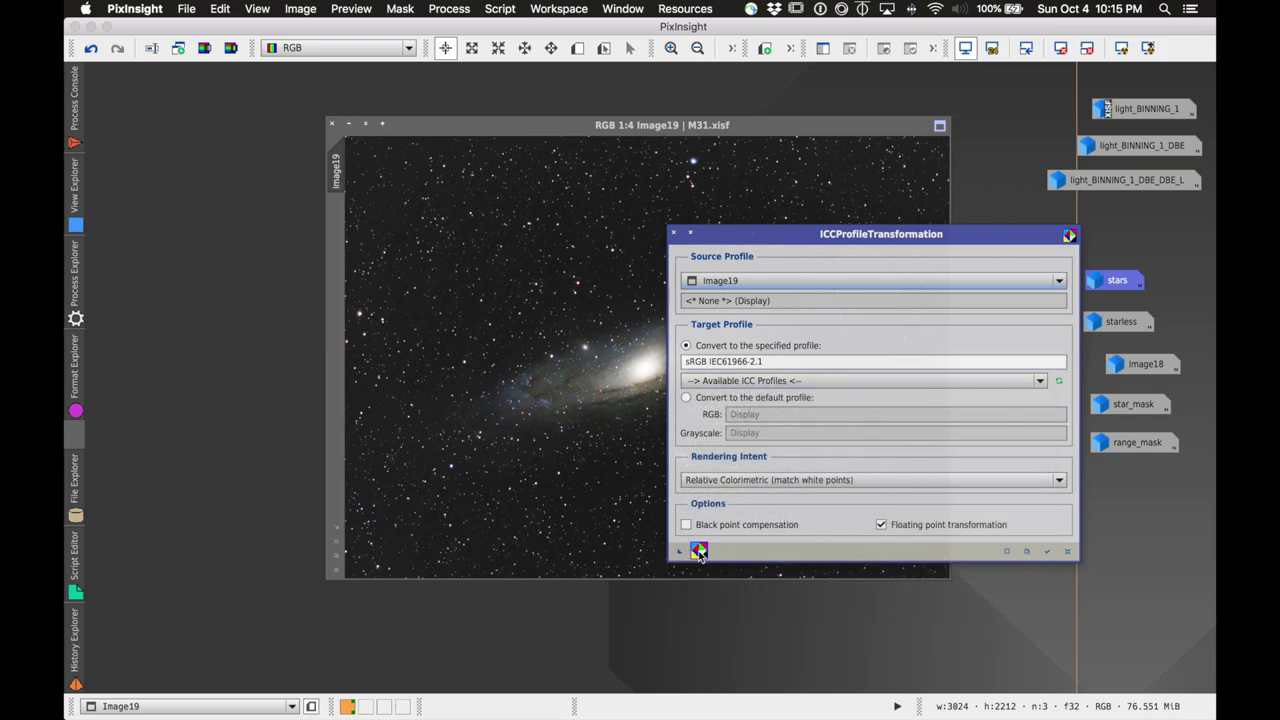
pyautogui.click(676, 235)
# - Save a JPEG copy of Image19 as M31 in the m31 folder, with maximum quality and the ICC profile embedded
pyautogui.click(196, 9)
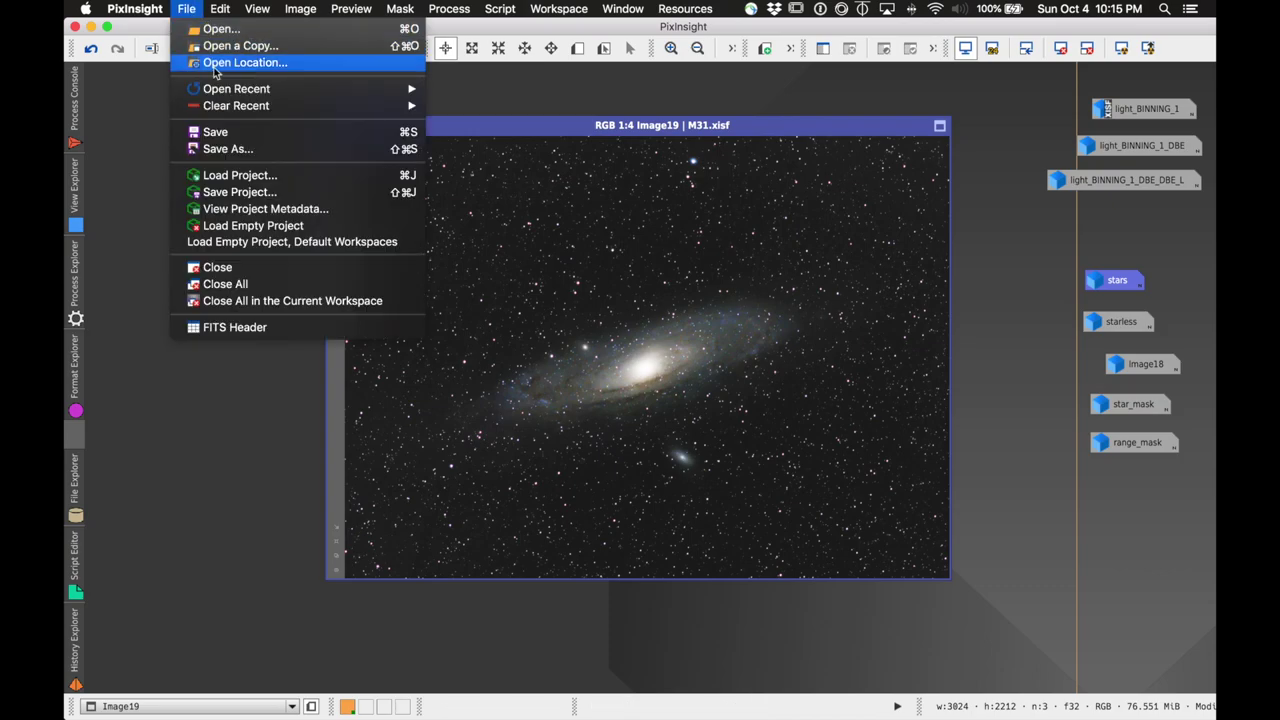
pyautogui.click(237, 156)
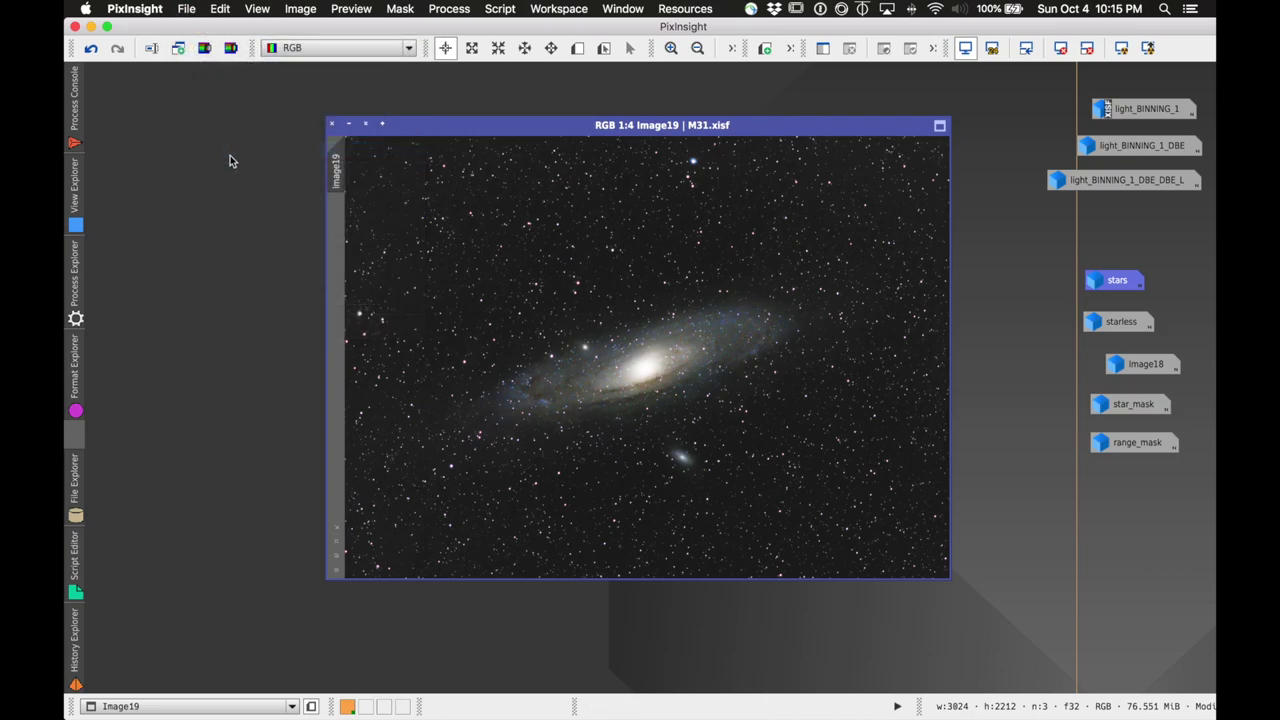
pyautogui.click(620, 429)
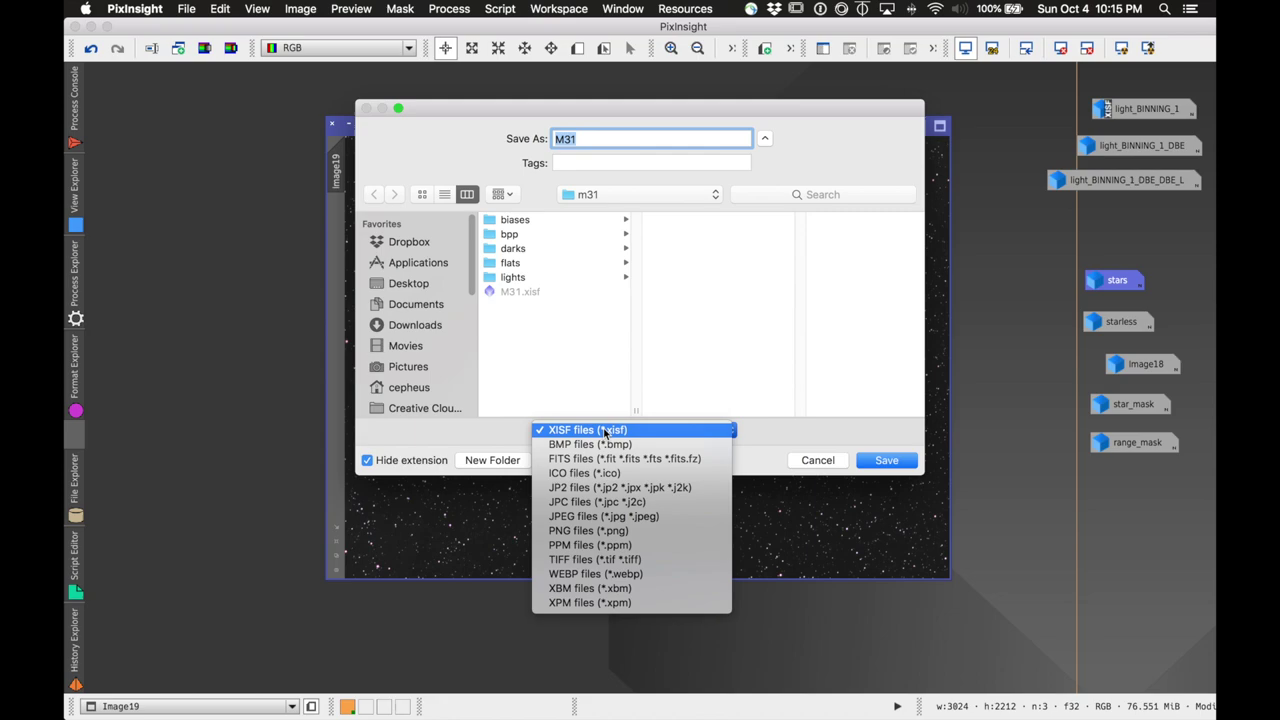
pyautogui.click(651, 518)
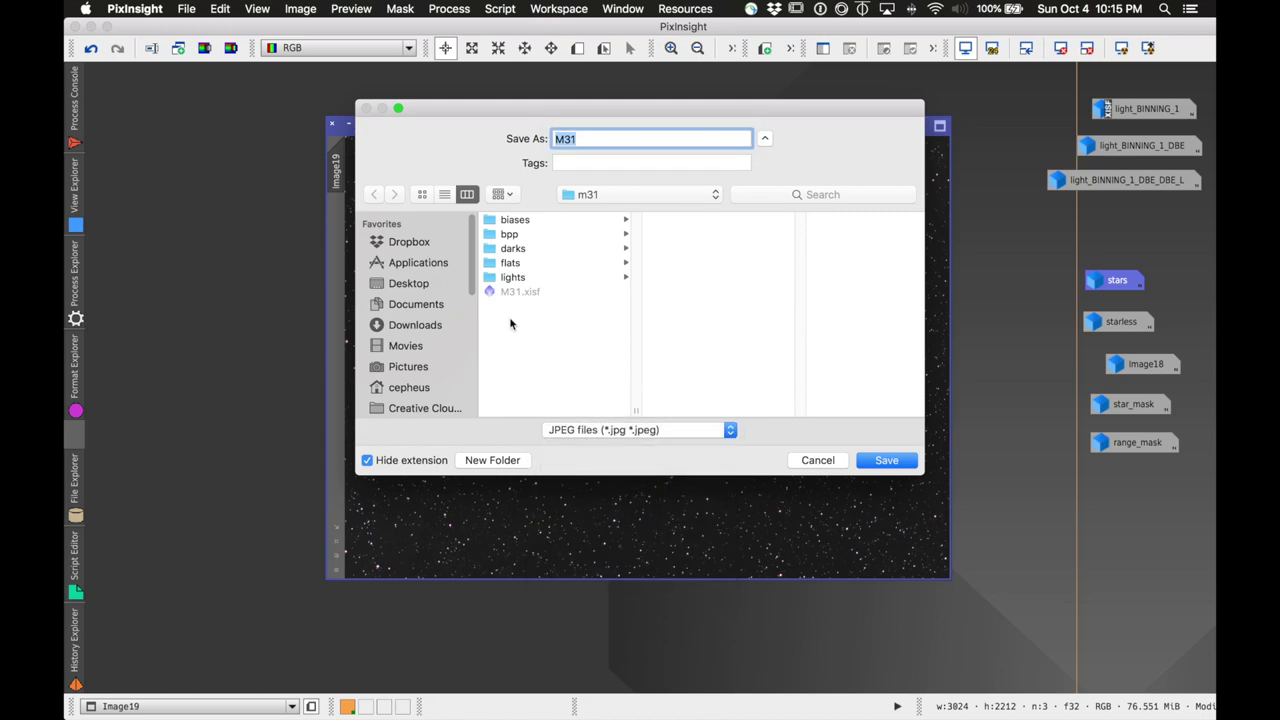
pyautogui.click(887, 461)
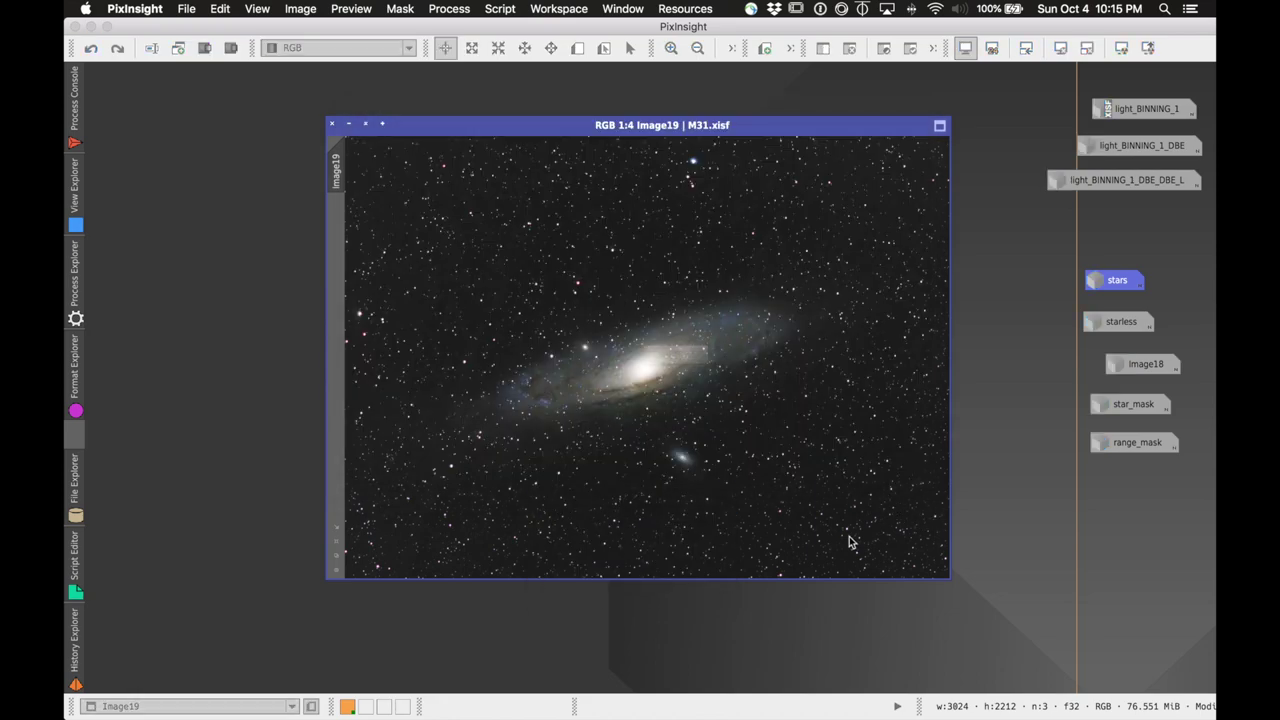
pyautogui.click(774, 405)
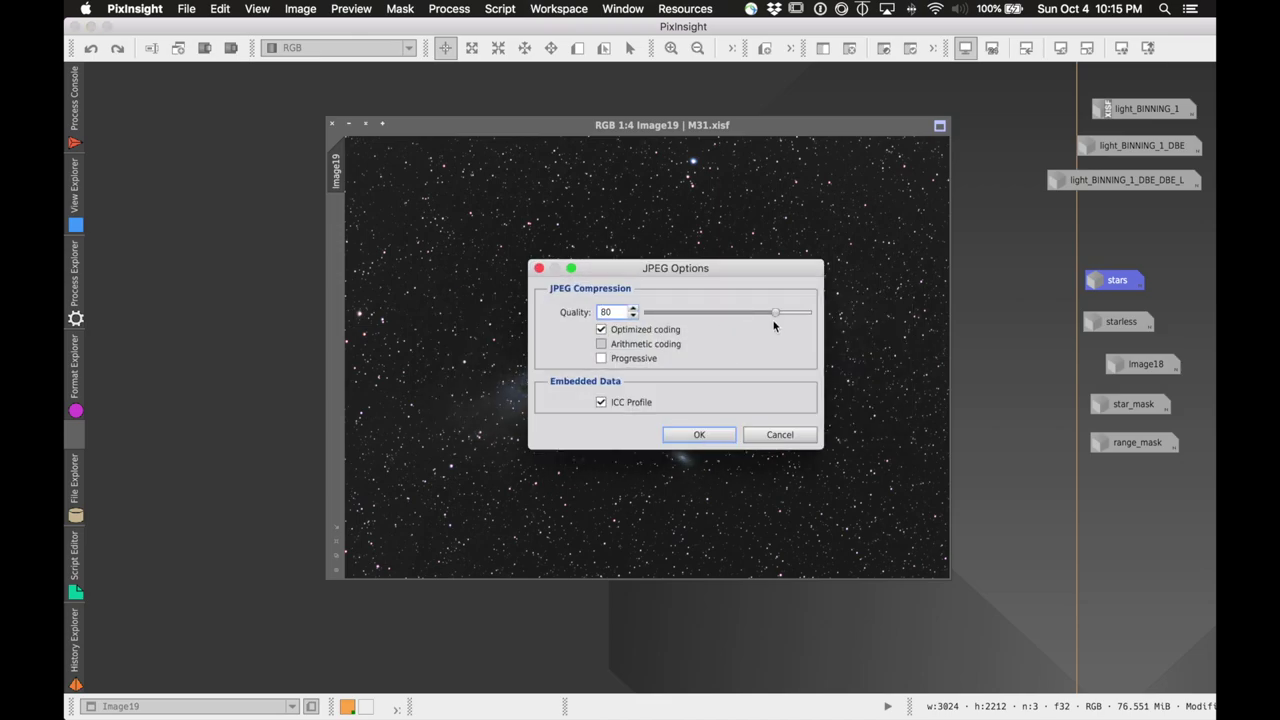
pyautogui.moveTo(774, 323); pyautogui.dragTo(1052, 312)
pyautogui.click(699, 436)
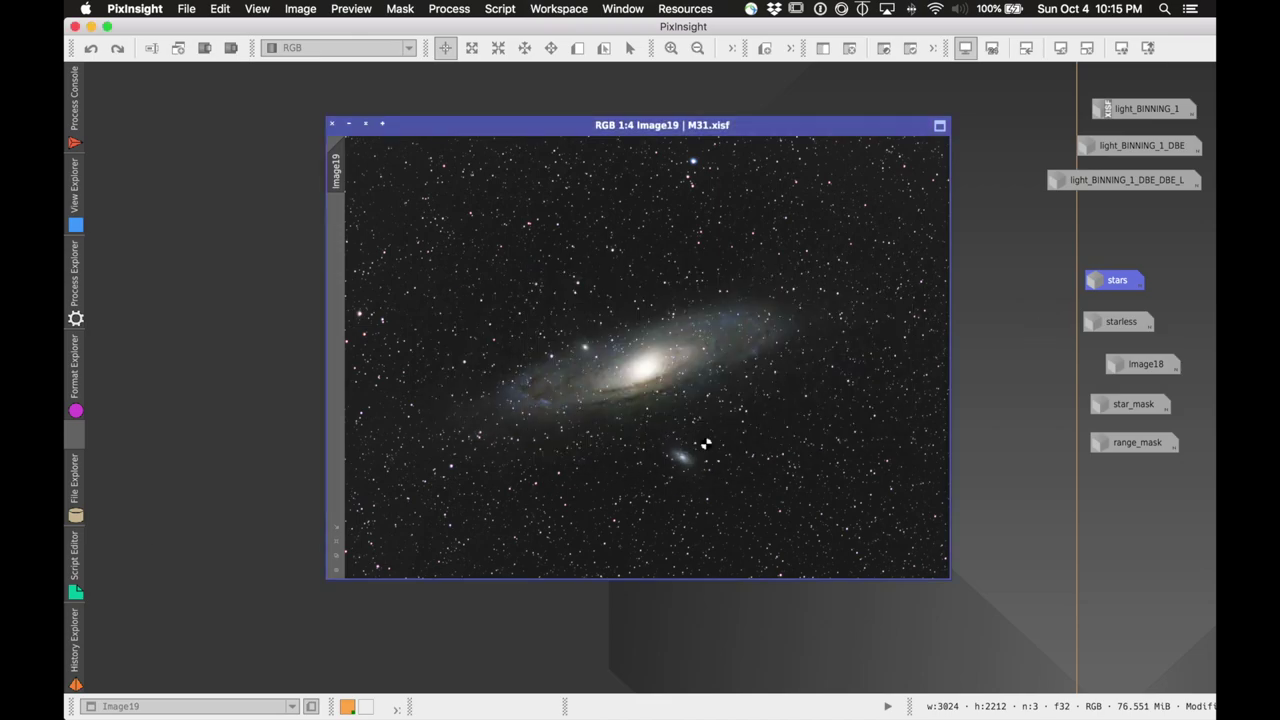